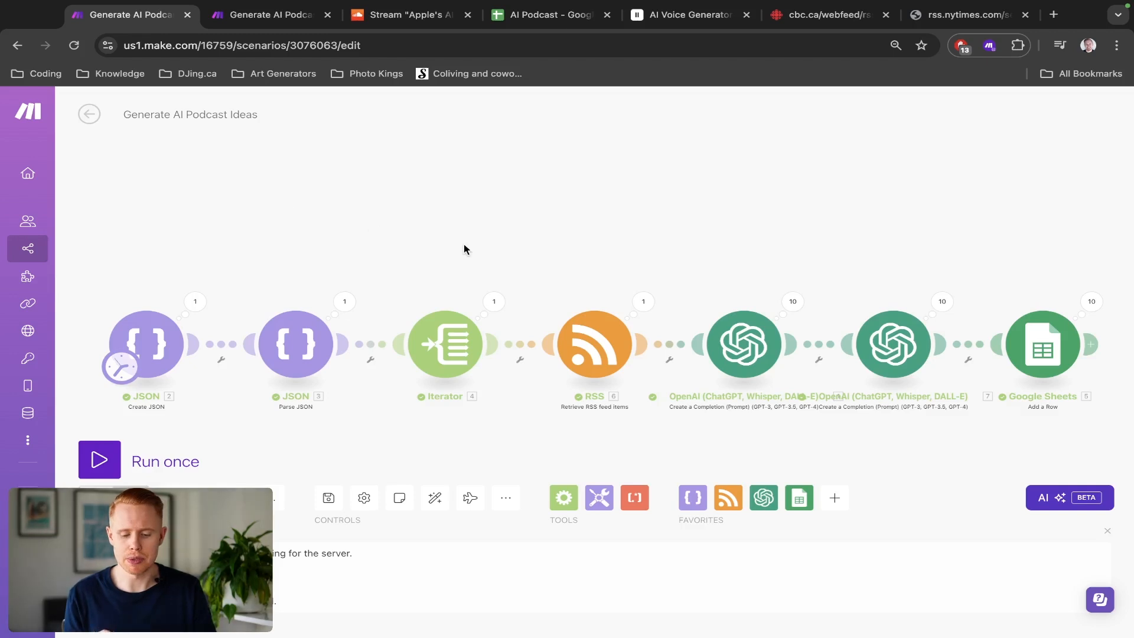
Step: Review the podcast ideas scenario and inspect the title and content cells of the first idea in the AI Podcast sheet
left_click_drag(464, 248, 388, 228)
scroll(436, 286, "down", 2)
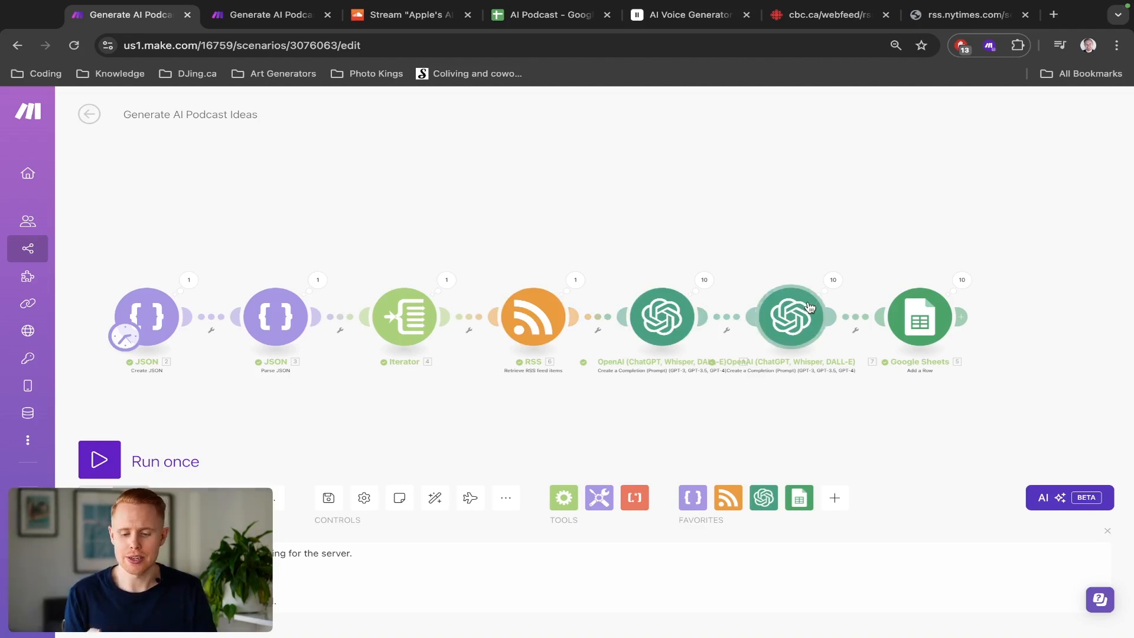
key("ctrl+Tab")
key("ctrl+Tab")
key("ctrl+Tab")
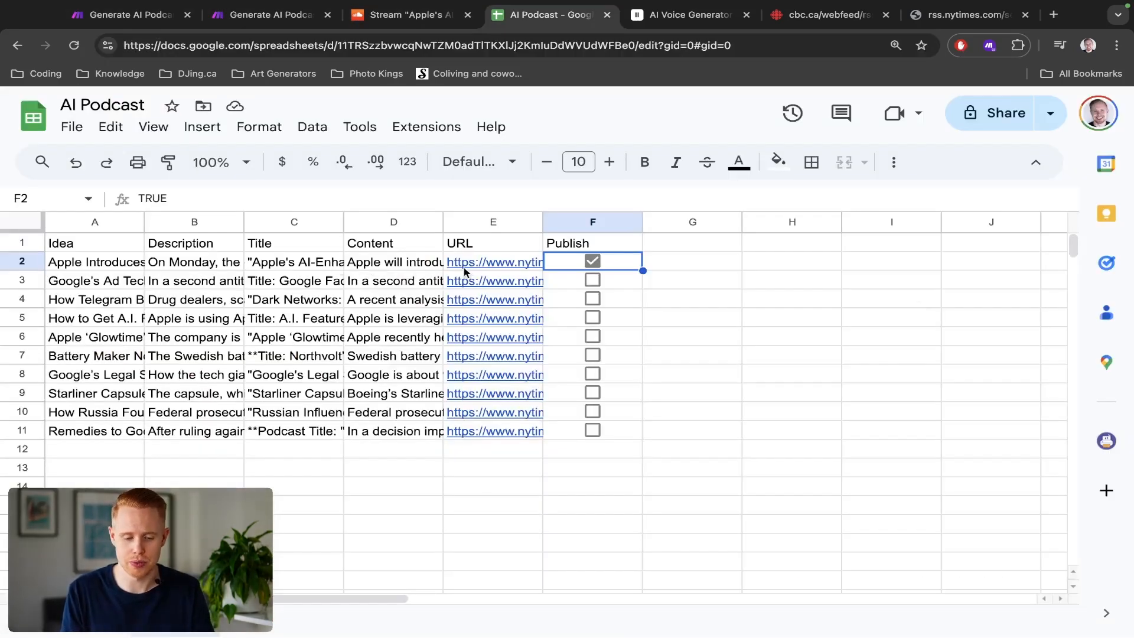
double_click(290, 262)
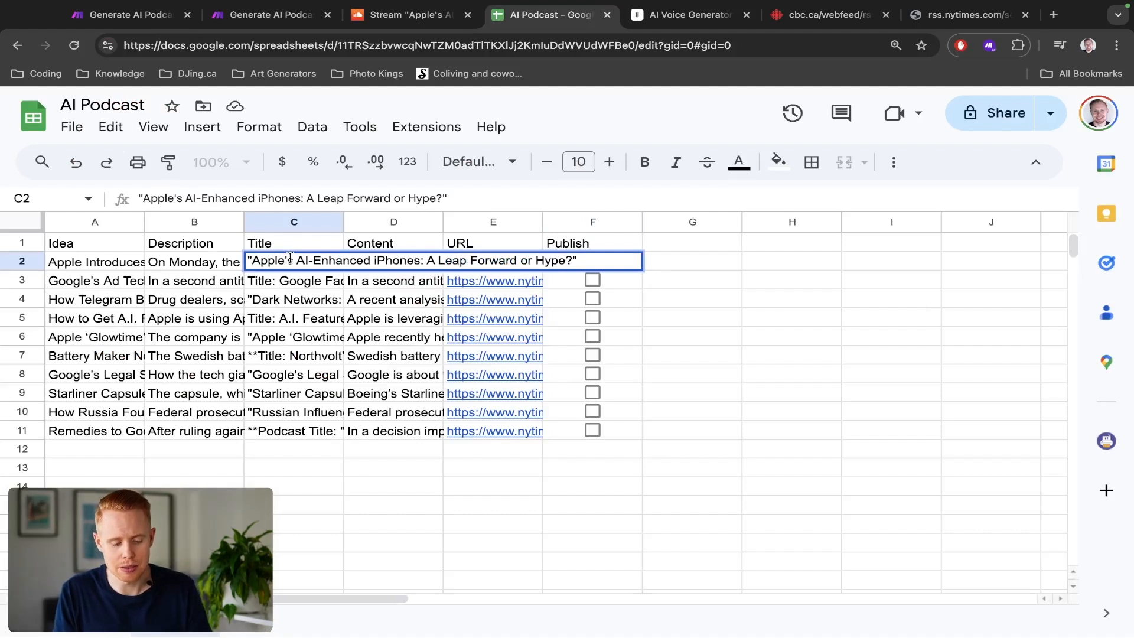
key("Escape")
double_click(418, 262)
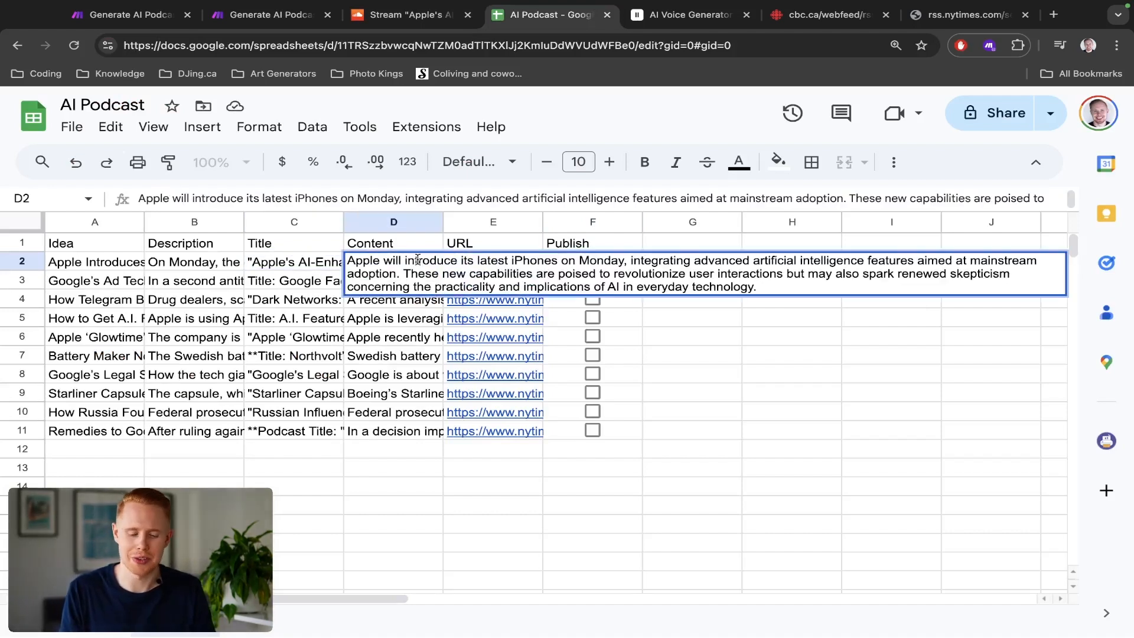
key("Escape")
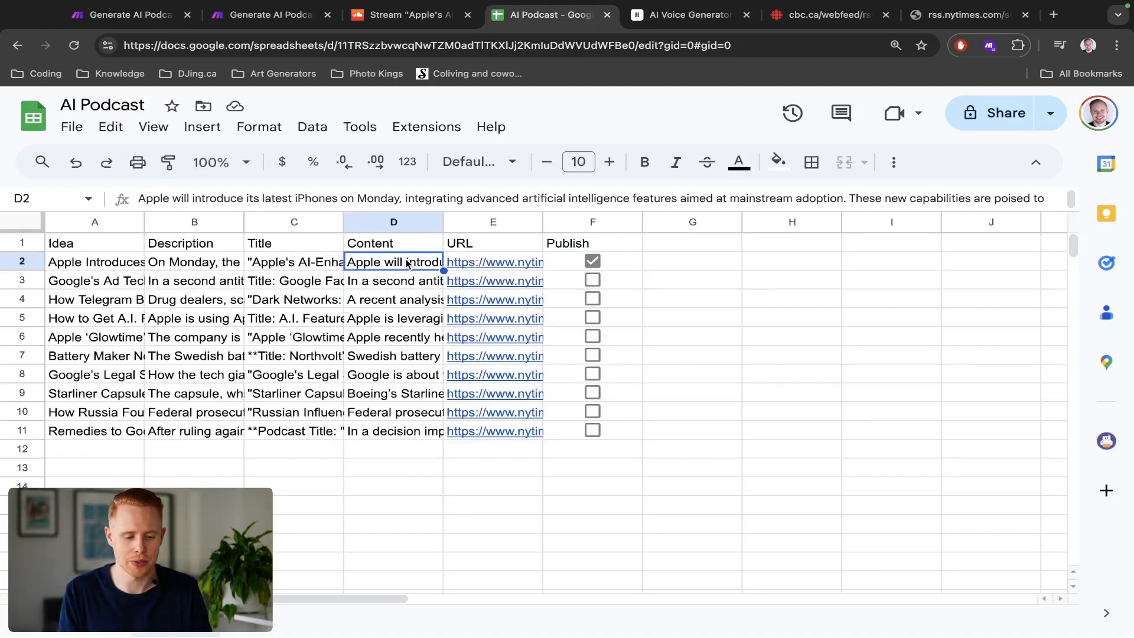
left_click(631, 264)
left_click(609, 222)
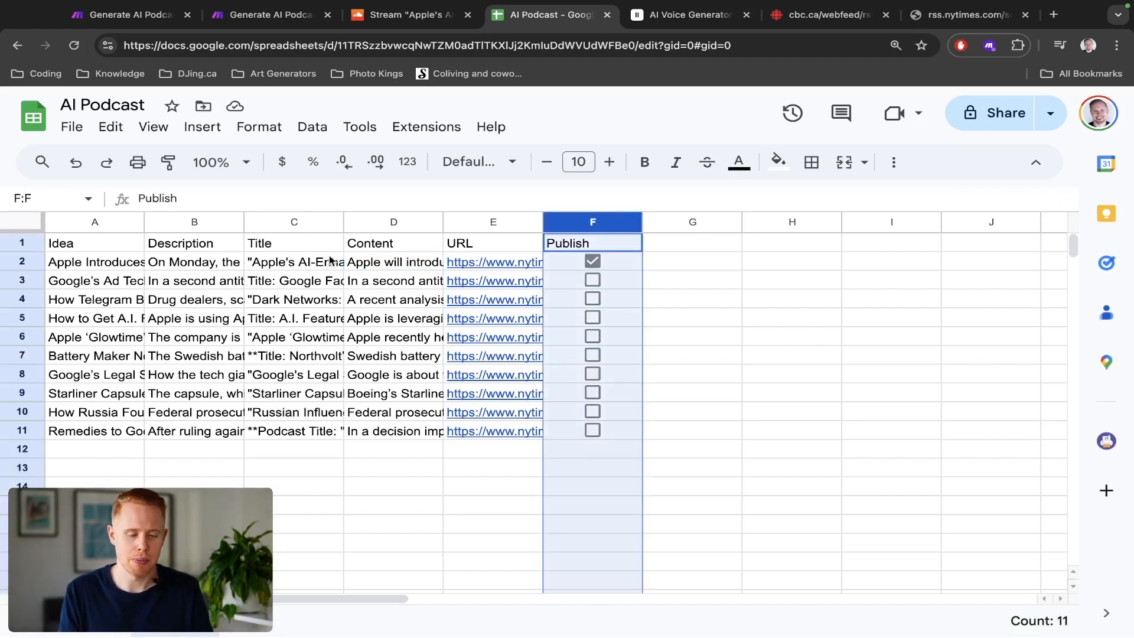
Step: Review the podcast generation scenario with its Google Sheets, ElevenLabs, Google Drive and SoundCloud modules
key("super+2")
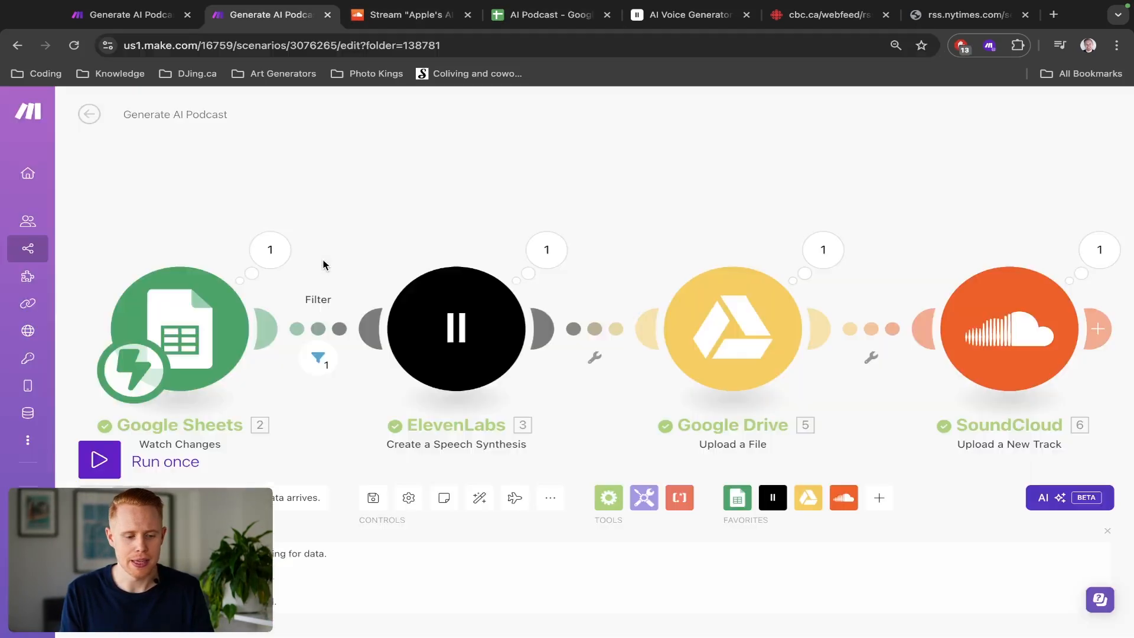
left_click_drag(441, 214, 339, 184)
scroll(339, 184, "down", 2)
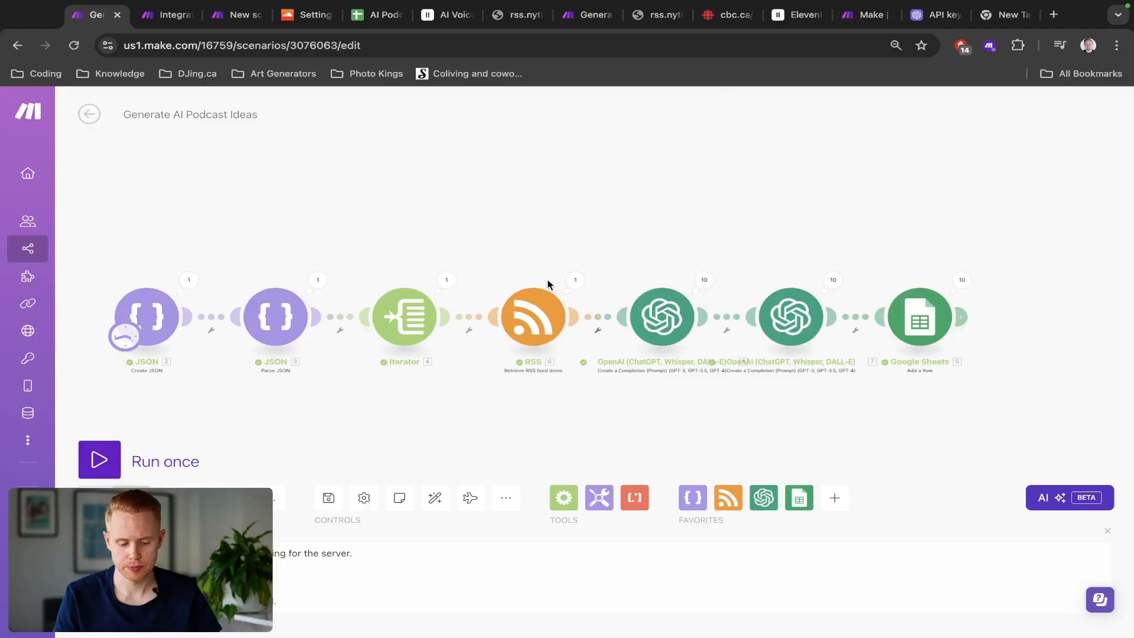
left_click(507, 502)
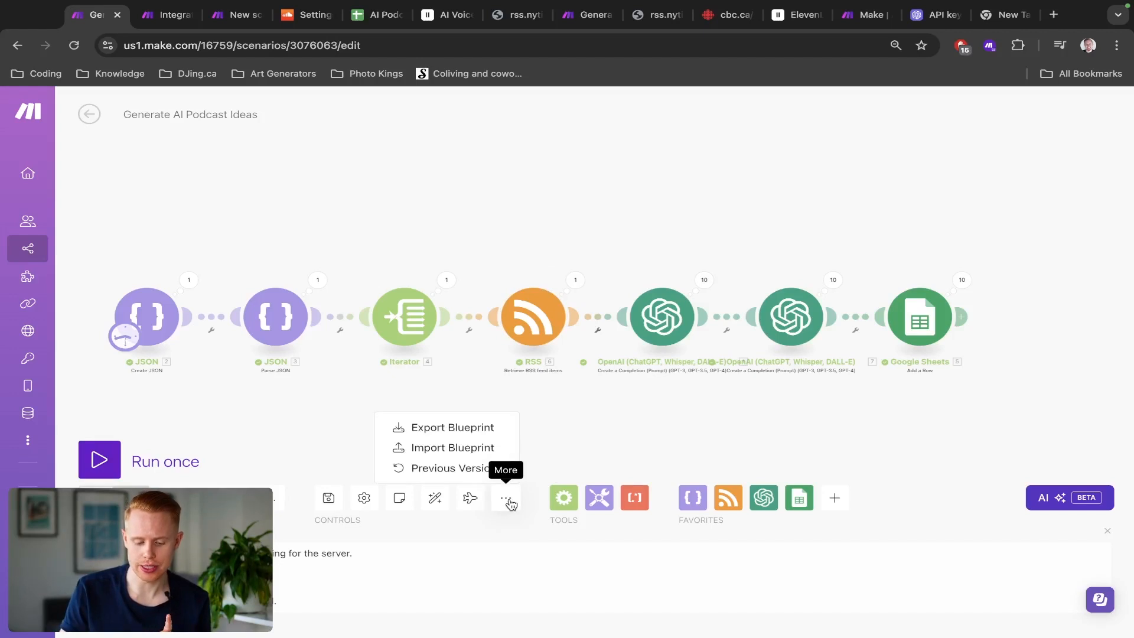
left_click(466, 449)
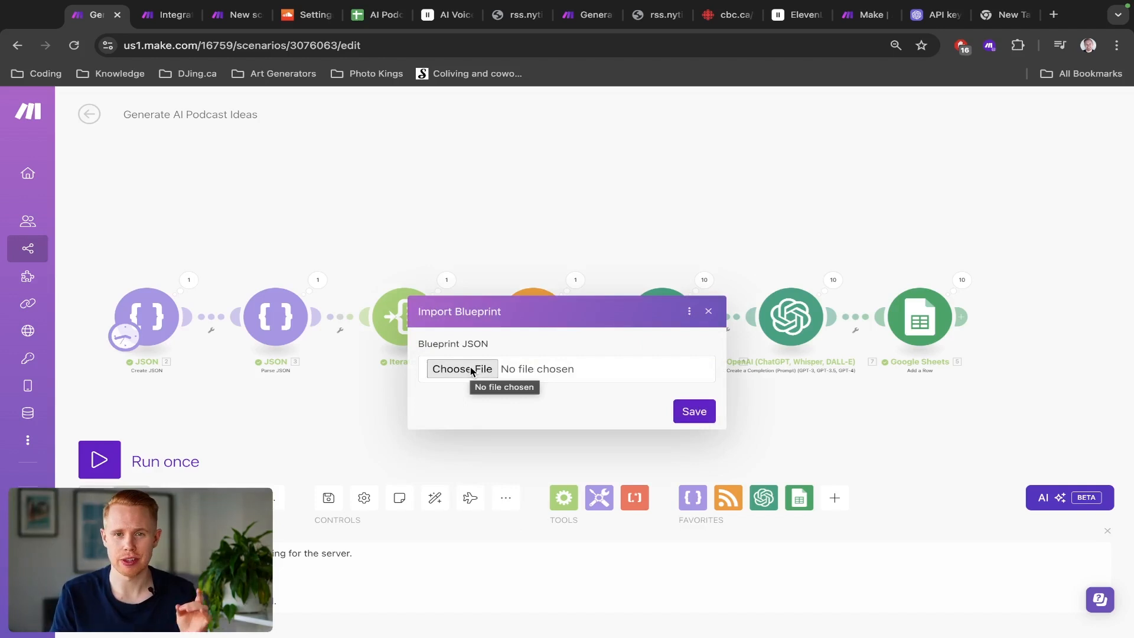
left_click(709, 312)
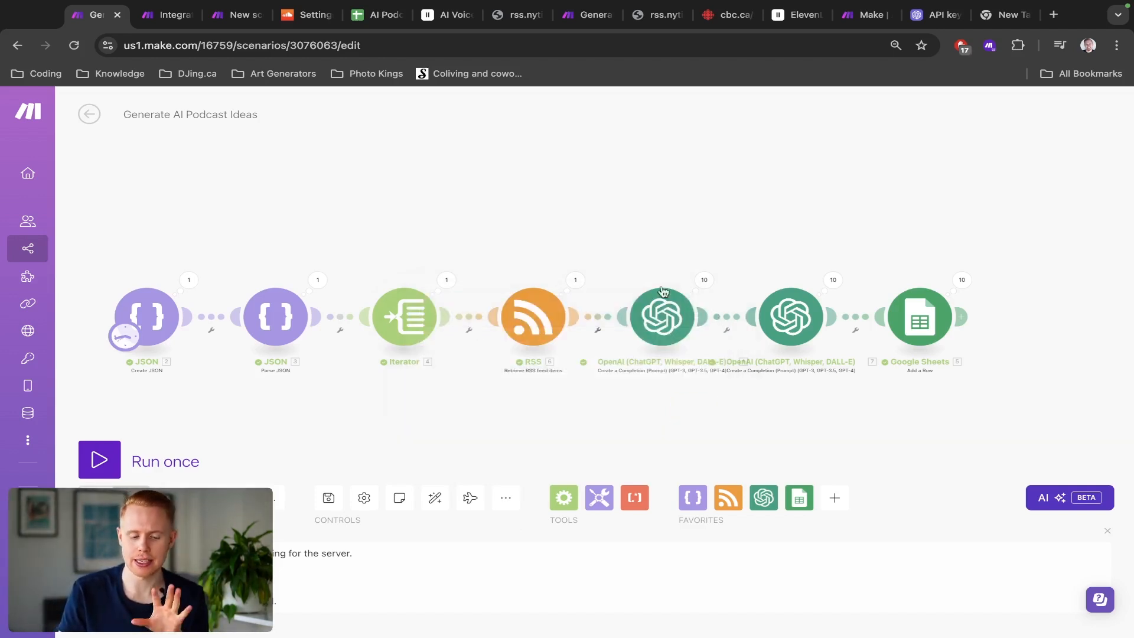
Step: Preview the ElevenLabs voices Adam (Legacy), Alex voice, Alice and Bill
left_click_drag(512, 198, 610, 172)
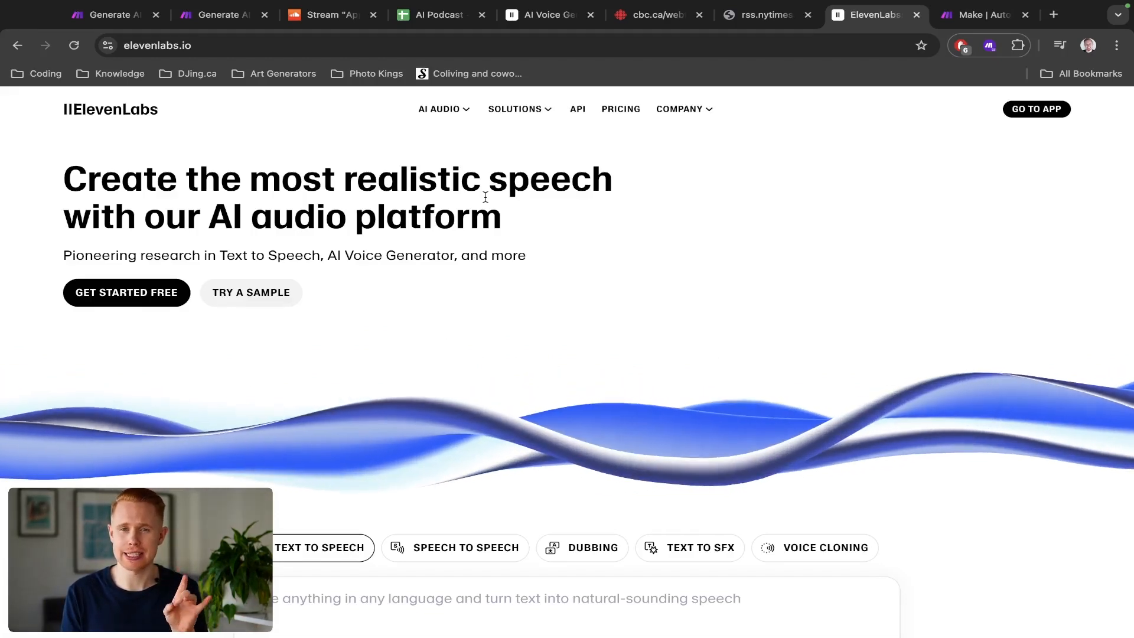
key("ctrl+shift+Tab")
key("ctrl+shift+Tab")
key("ctrl+shift+Tab")
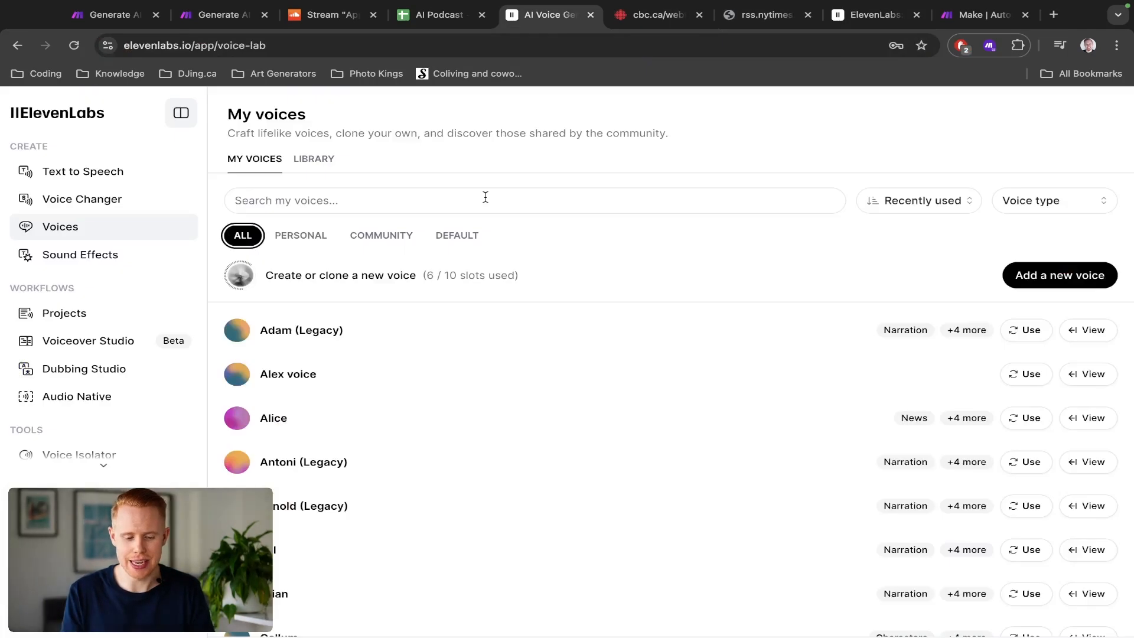
left_click(239, 331)
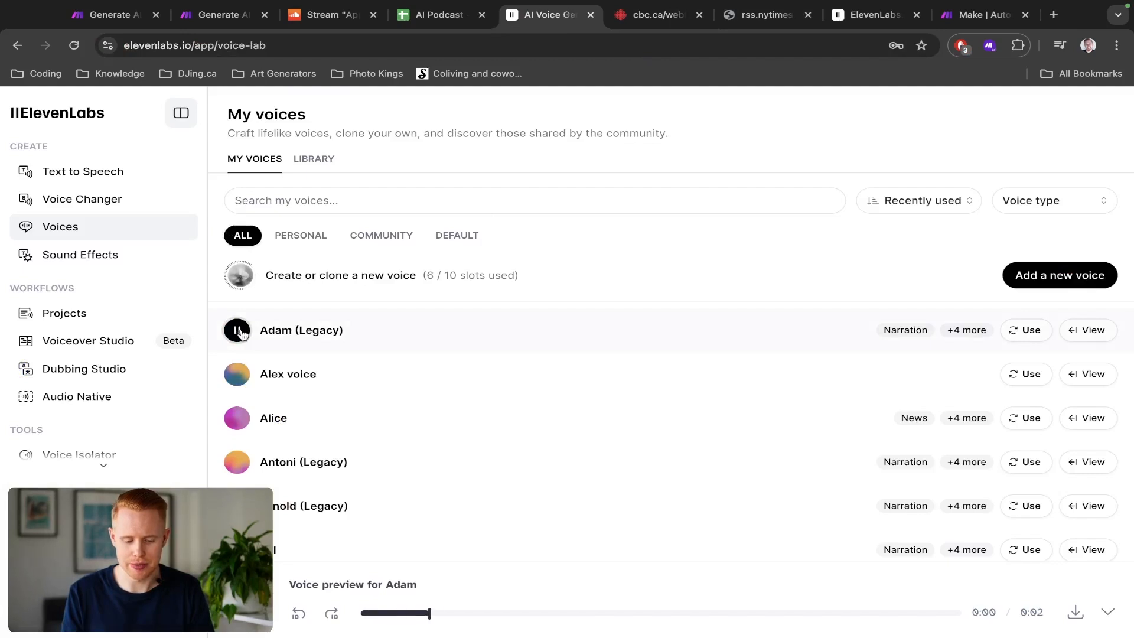
left_click(237, 375)
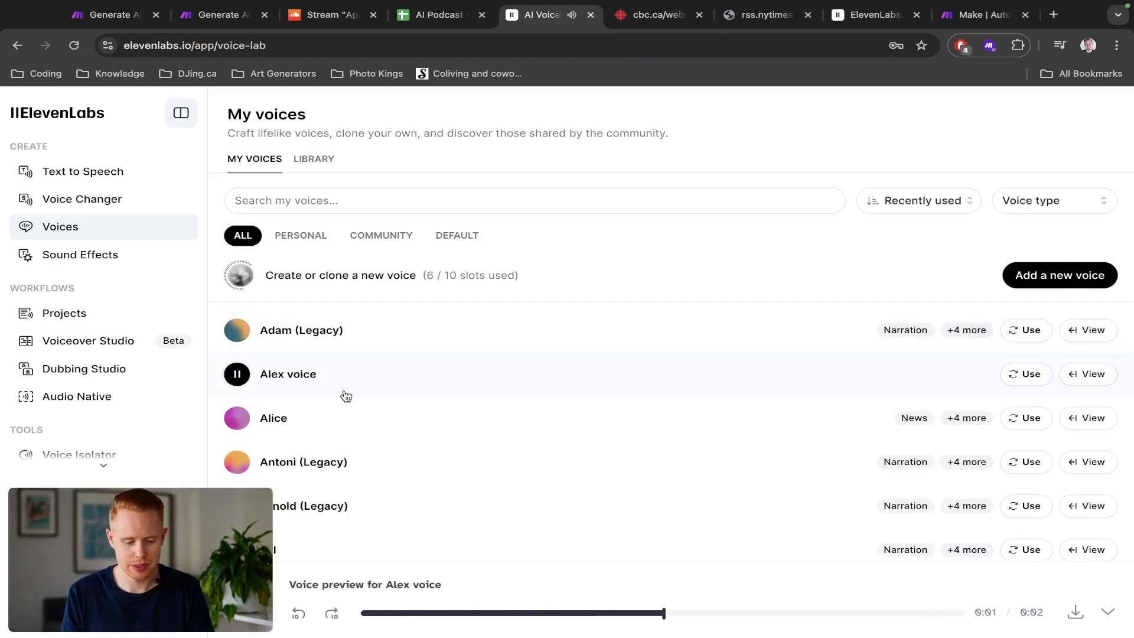
scroll(344, 397, "down", 1)
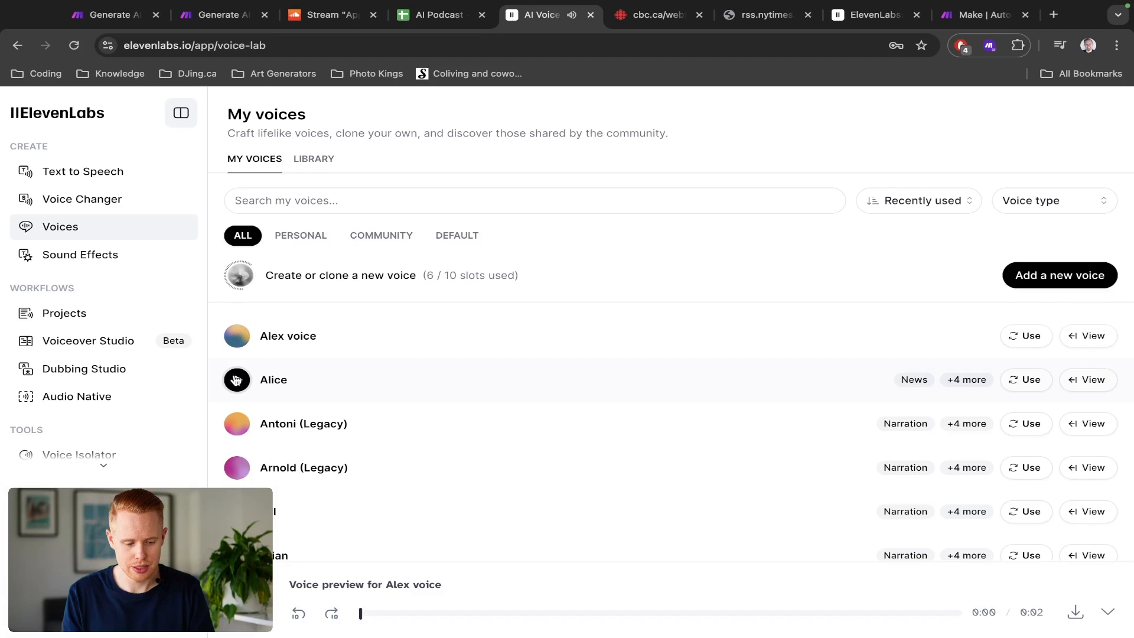
left_click(236, 380)
scroll(405, 418, "down", 2)
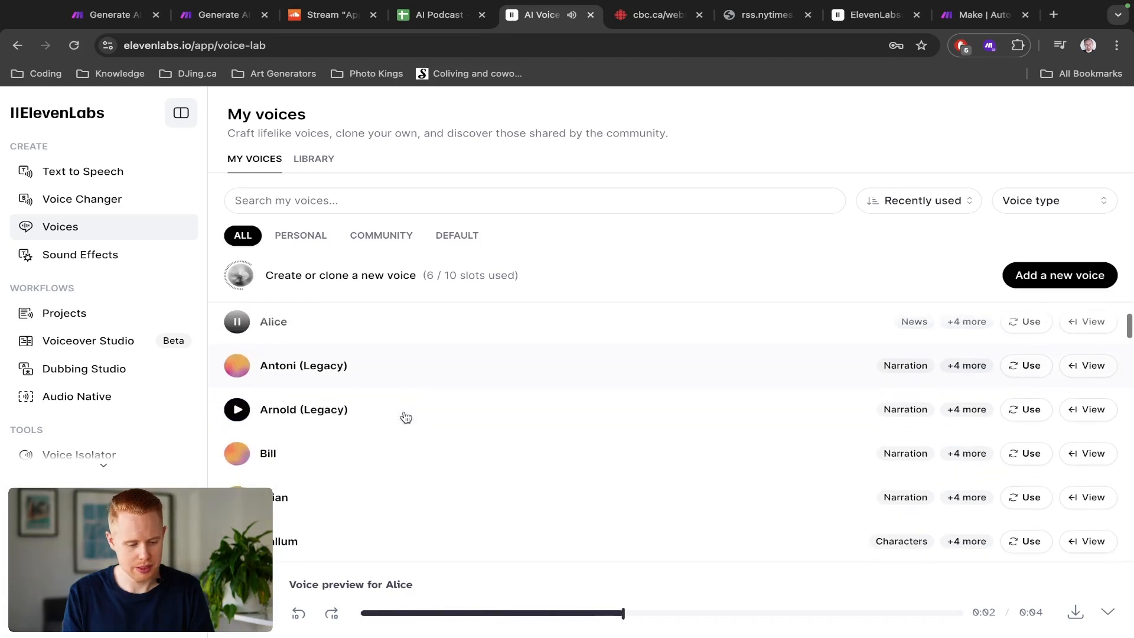
left_click(239, 455)
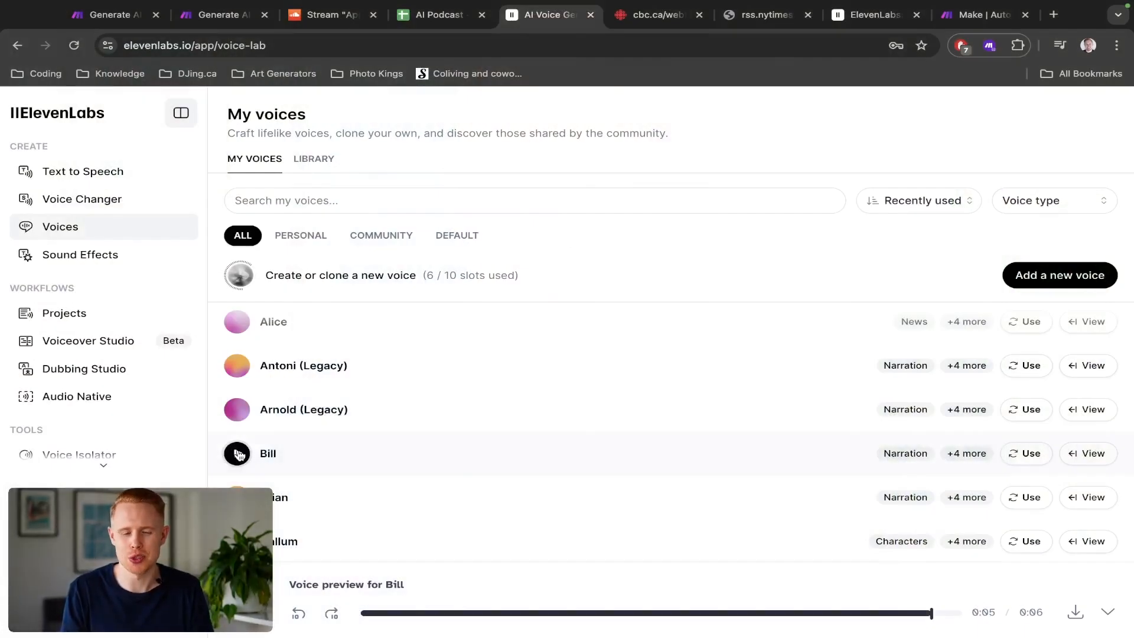
Step: Create a new scenario whose first module is the RSS Watch RSS feed items trigger
key("super+9")
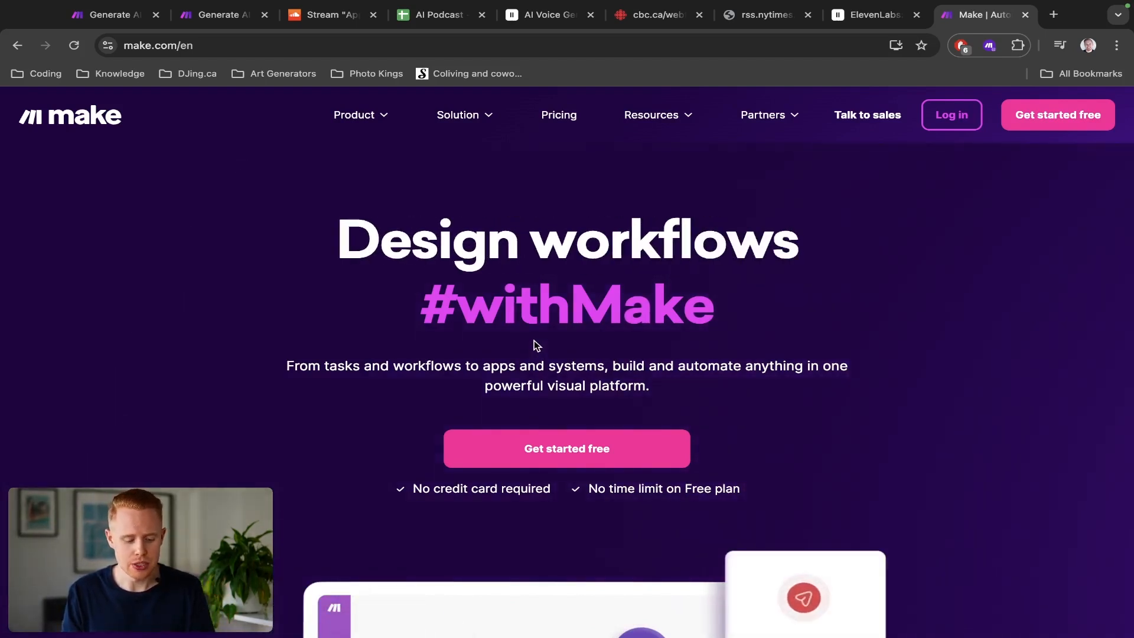
key("ctrl+1")
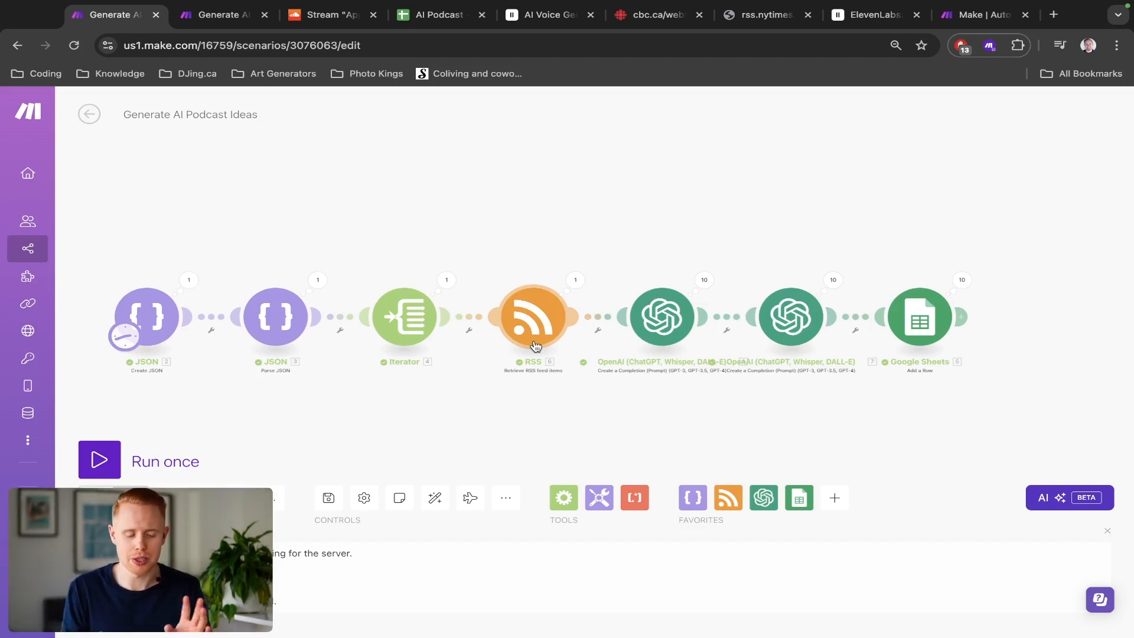
middle_click(43, 253)
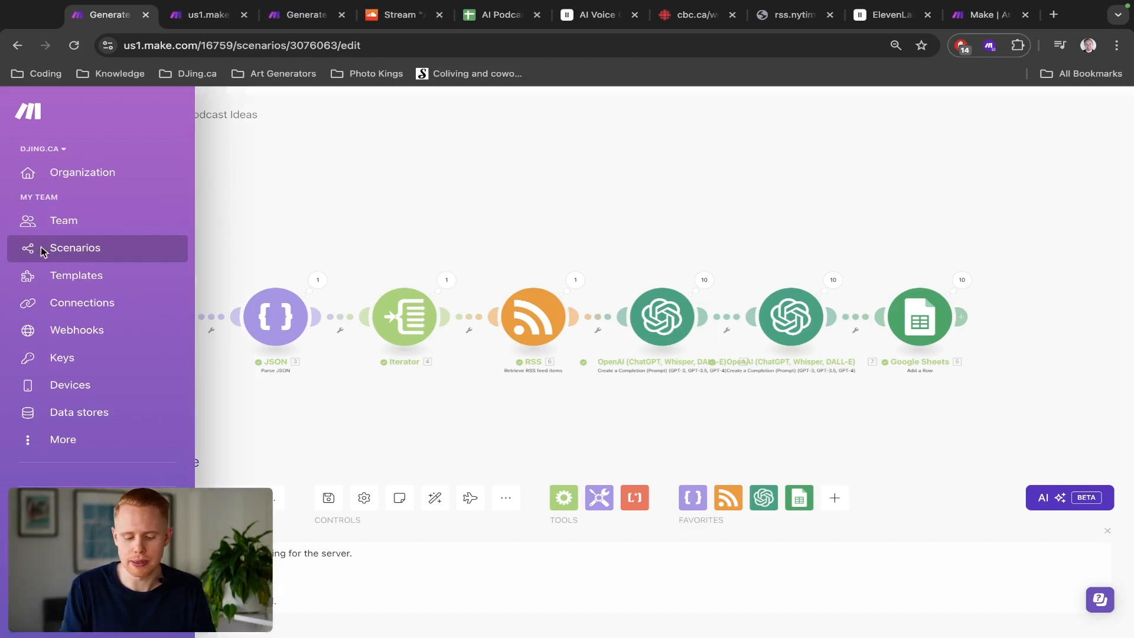
key("ctrl+Tab")
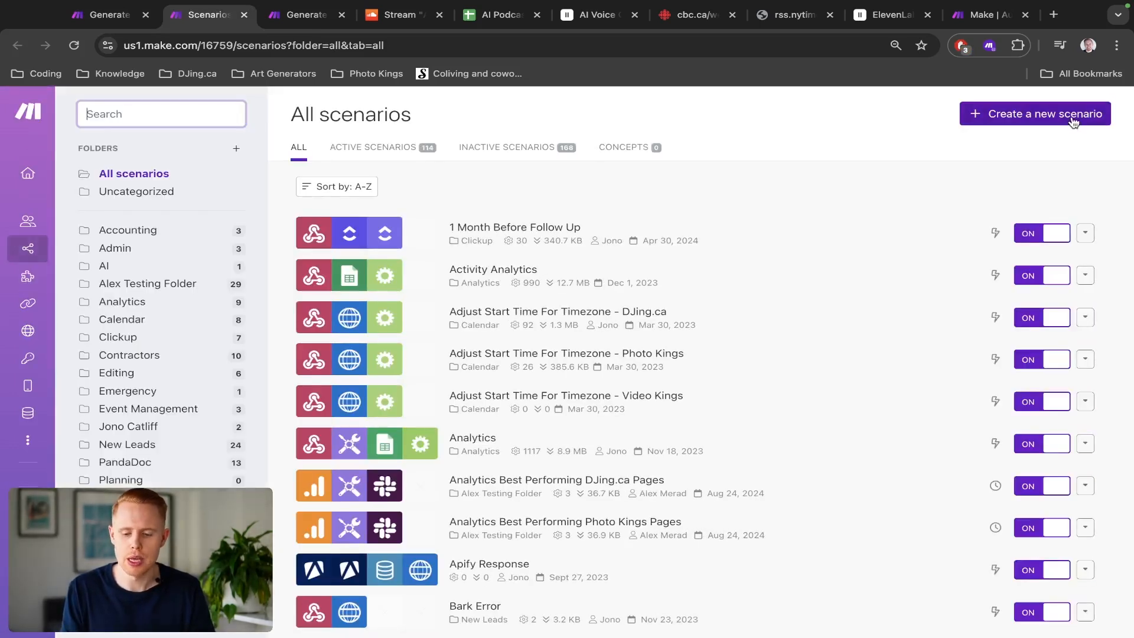
left_click(1074, 122)
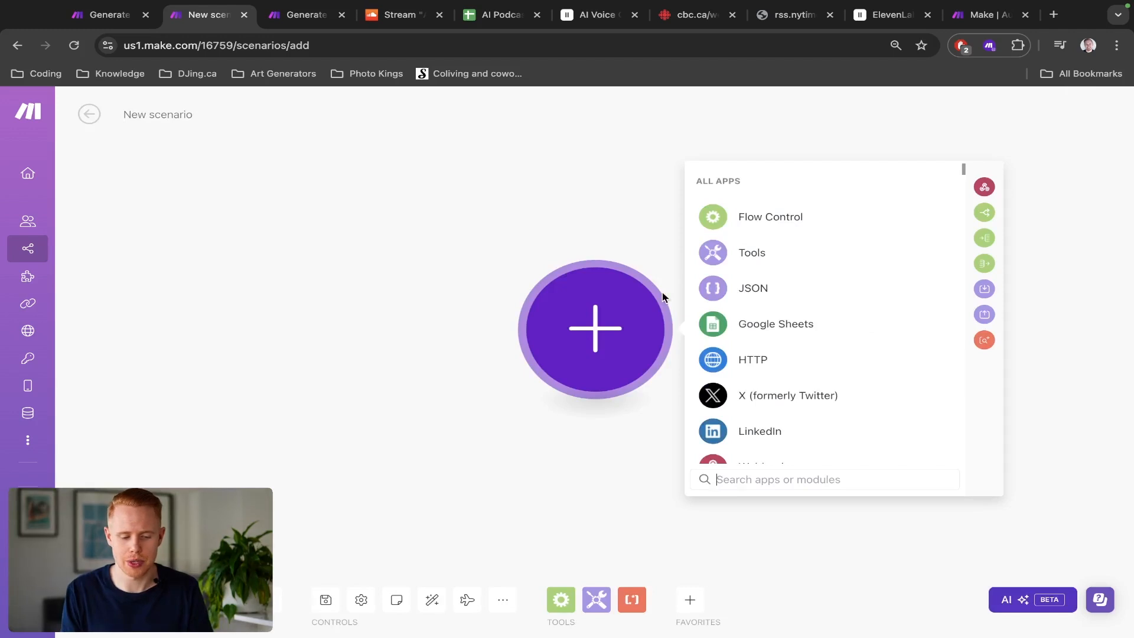
type("rss")
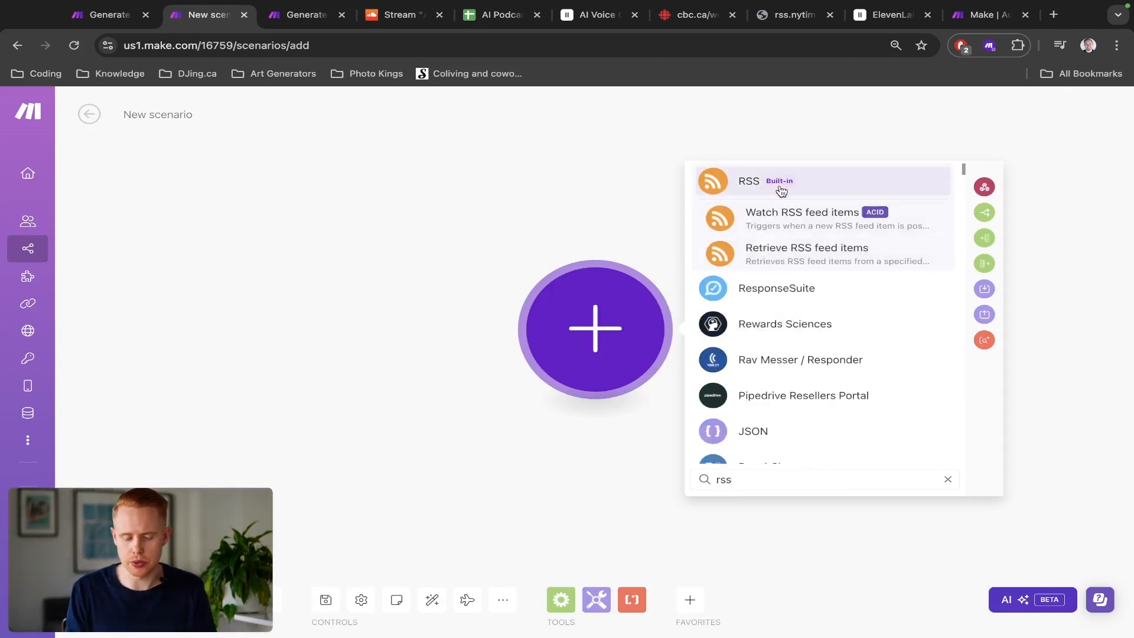
left_click(783, 187)
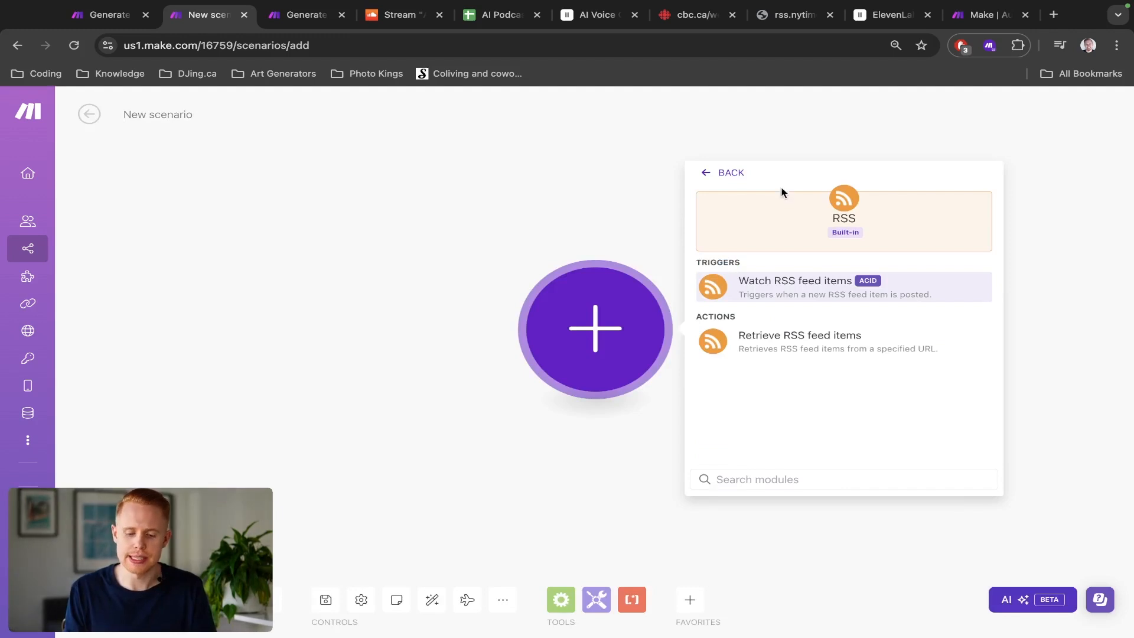
left_click(770, 295)
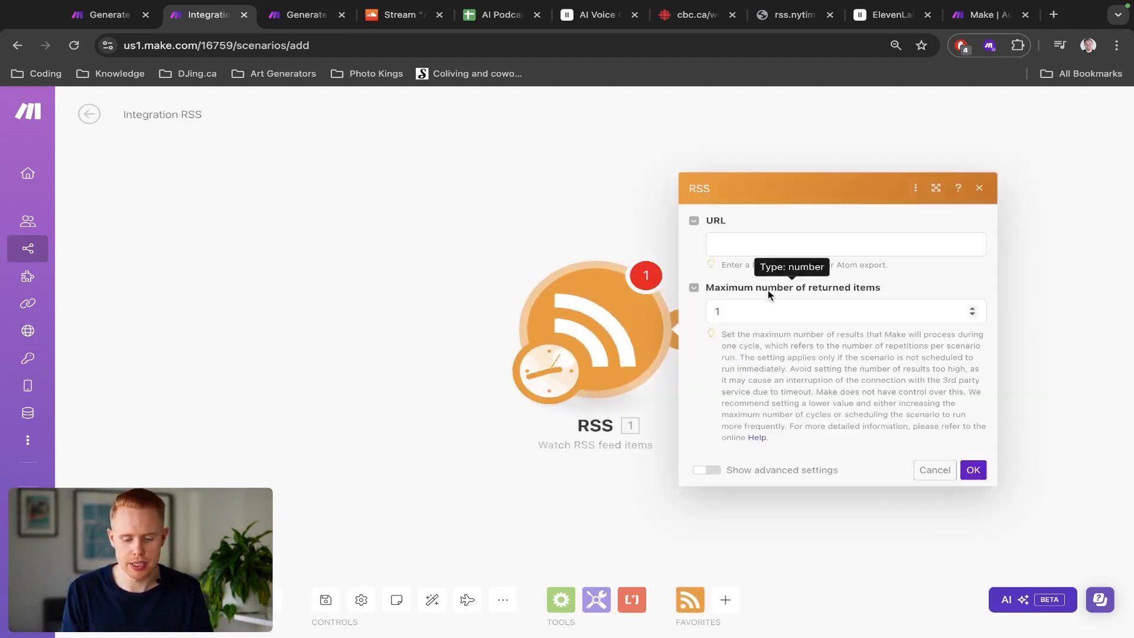
Step: Search the web for new york times rss feed to find a URL for the RSS module
left_click(738, 238)
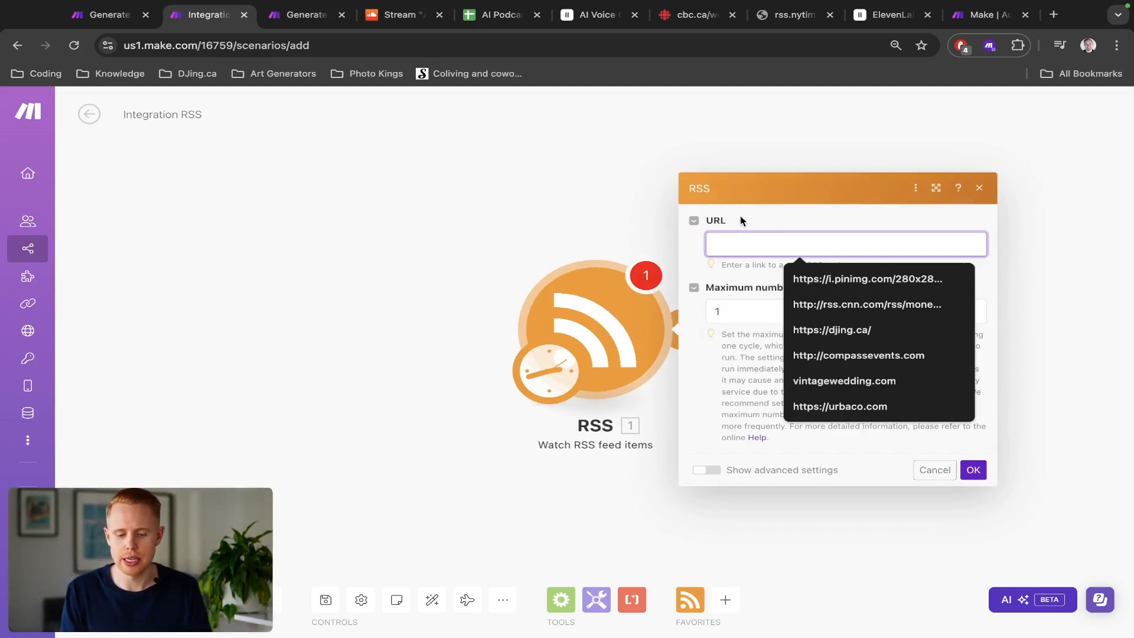
left_click(742, 215)
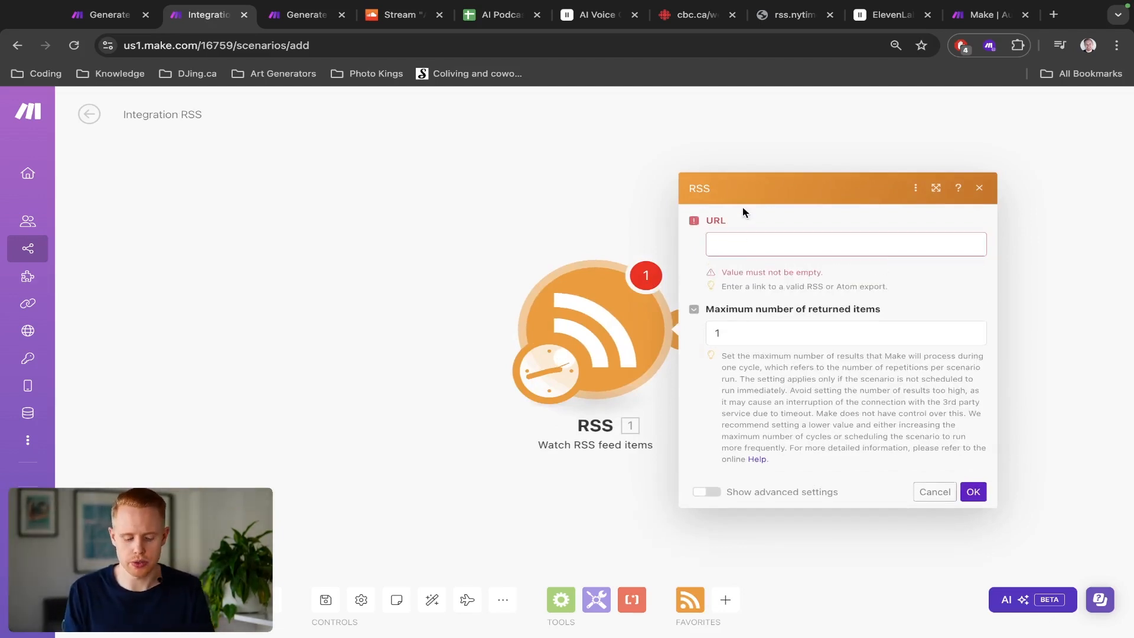
key("ctrl+t")
type("new york")
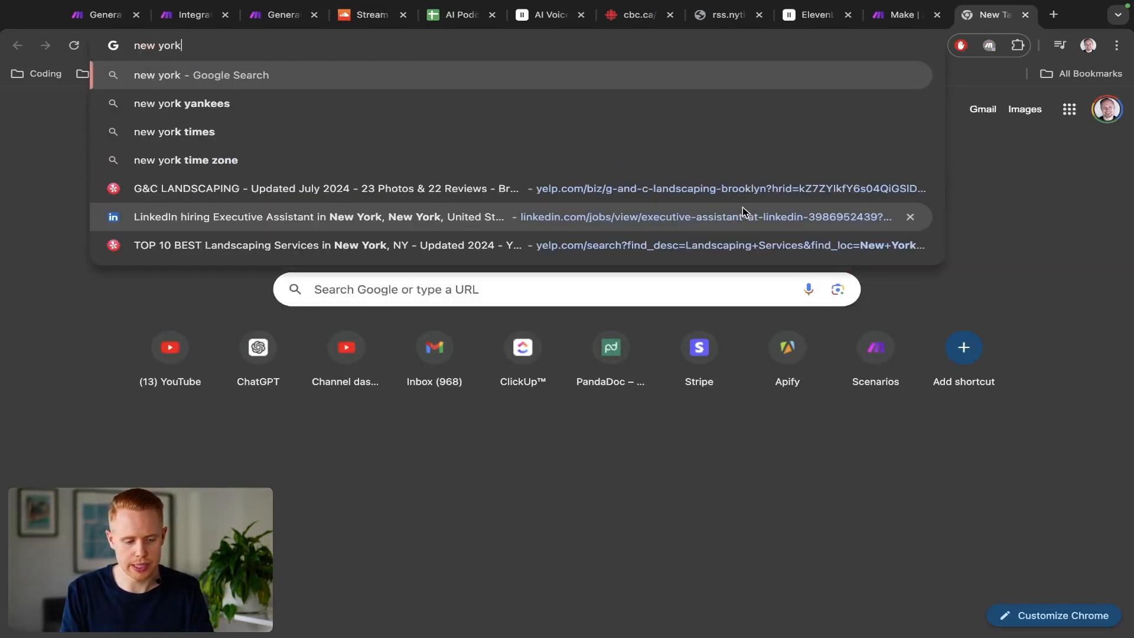
type(" times rss fee")
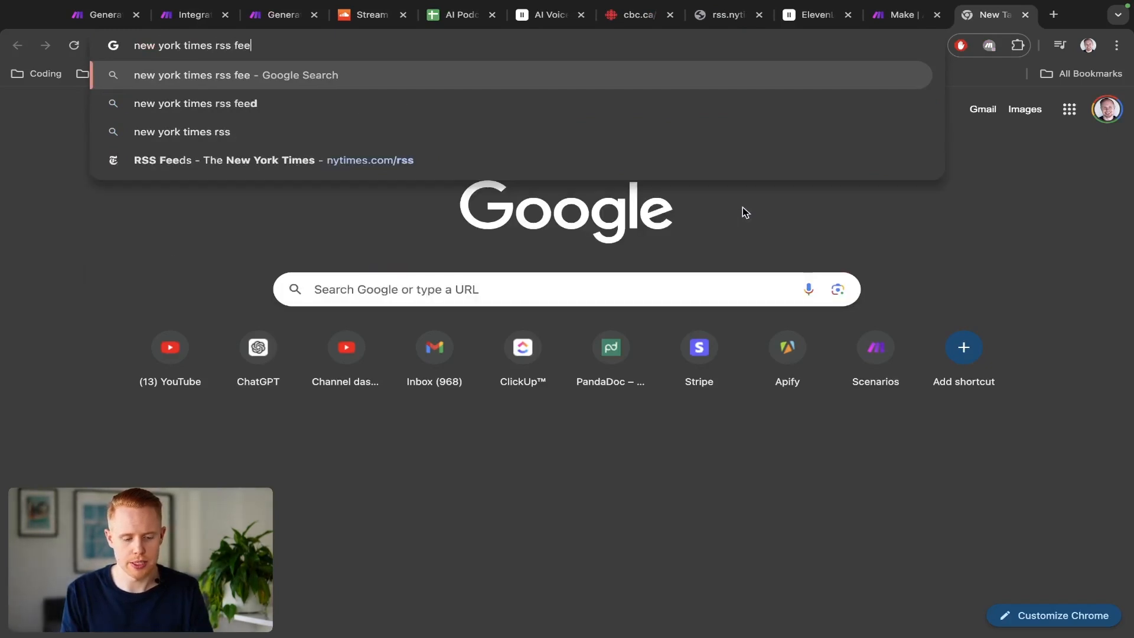
type("d")
key("Return")
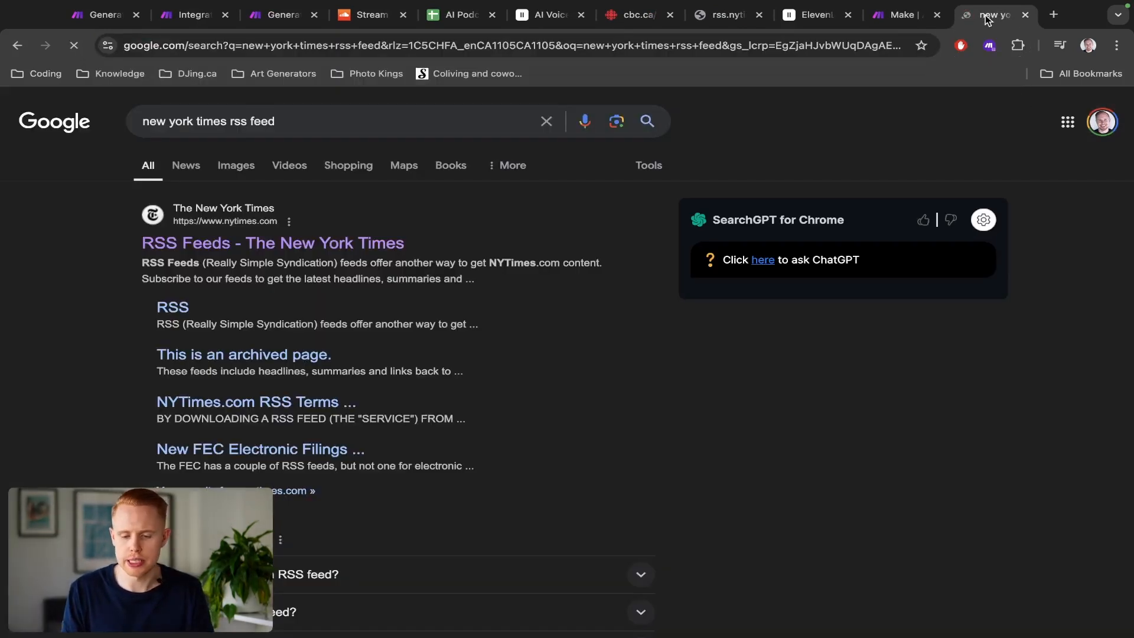
Step: Open the New York Times RSS Feeds page and browse its section feeds
left_click_drag(990, 16, 363, 15)
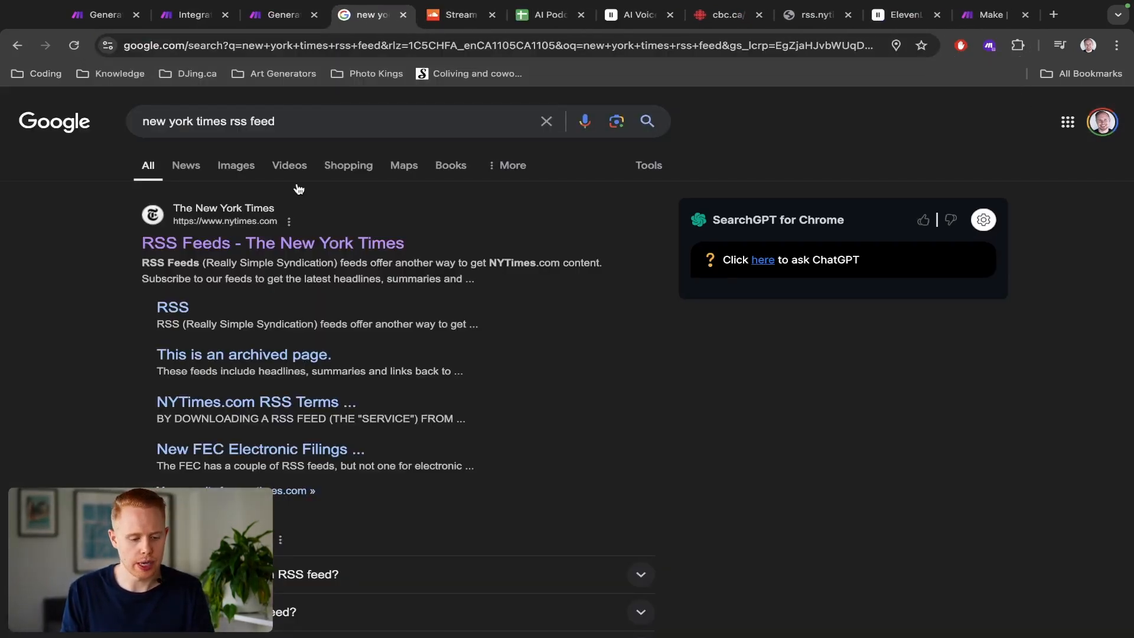
left_click(283, 239)
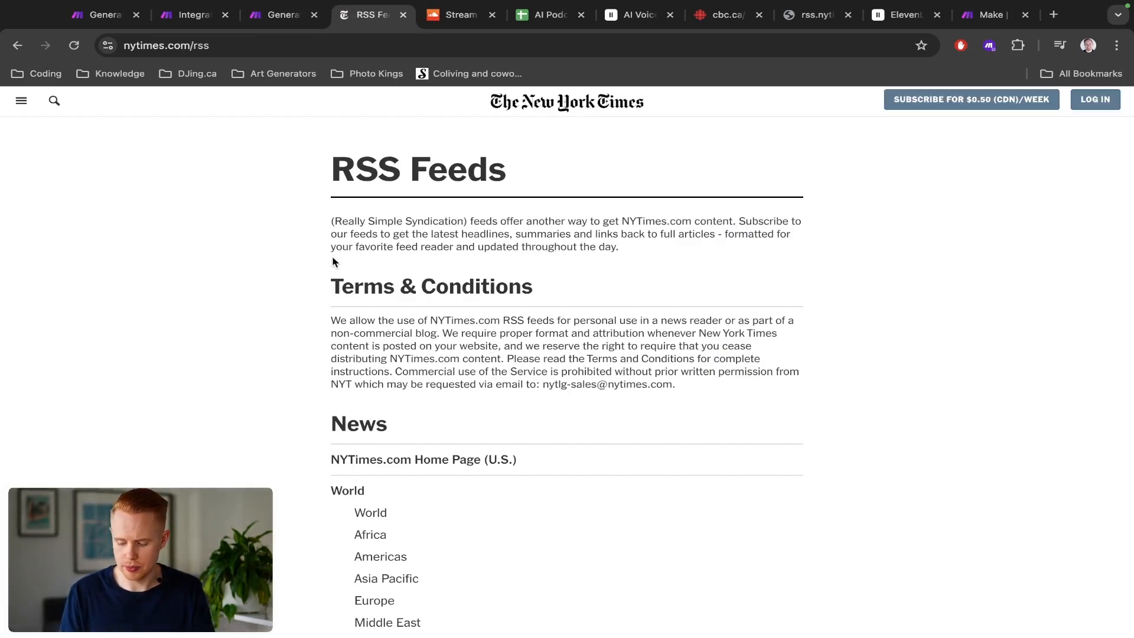
scroll(412, 373, "down", 9)
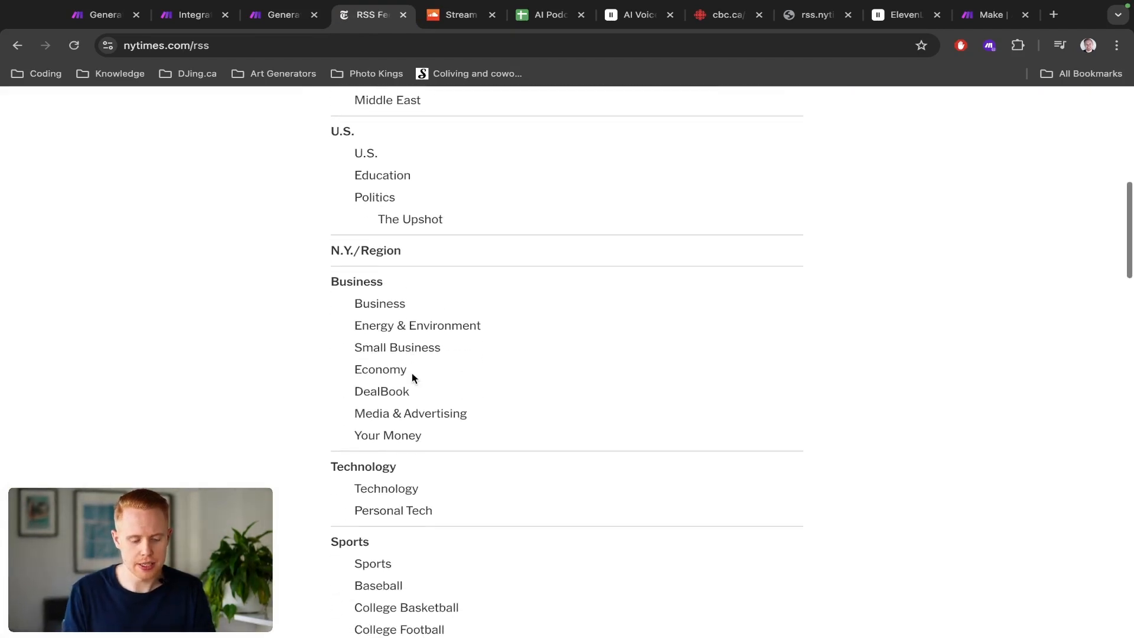
scroll(412, 373, "down", 2)
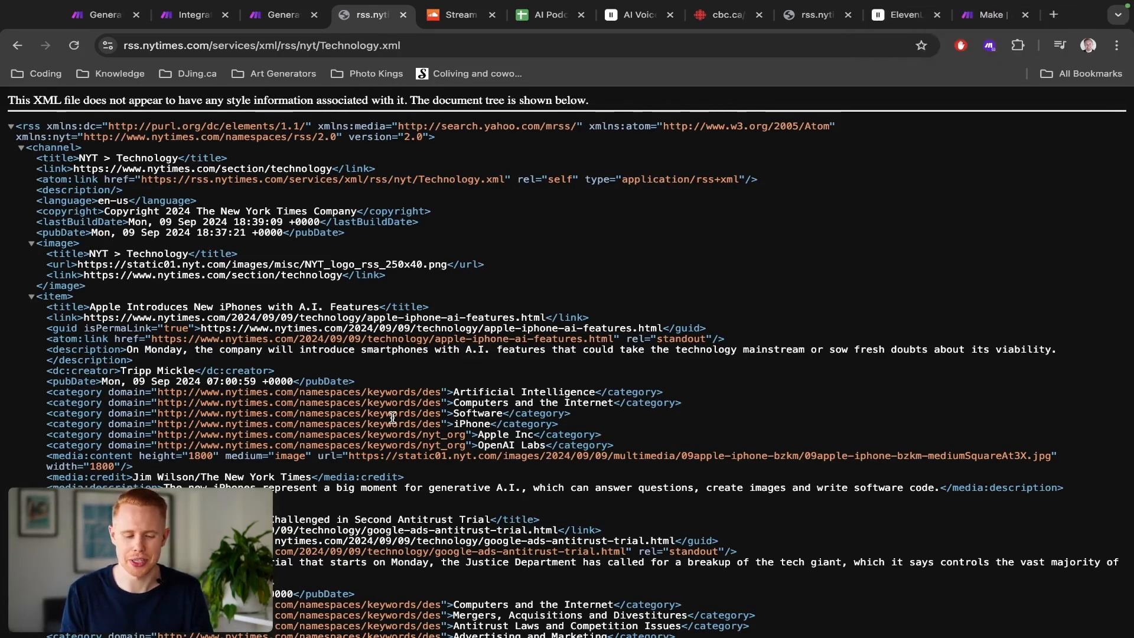
Step: Examine the Technology feed's XML items, collapsing entries and selecting article titles to study their structure
scroll(474, 224, "down", 15)
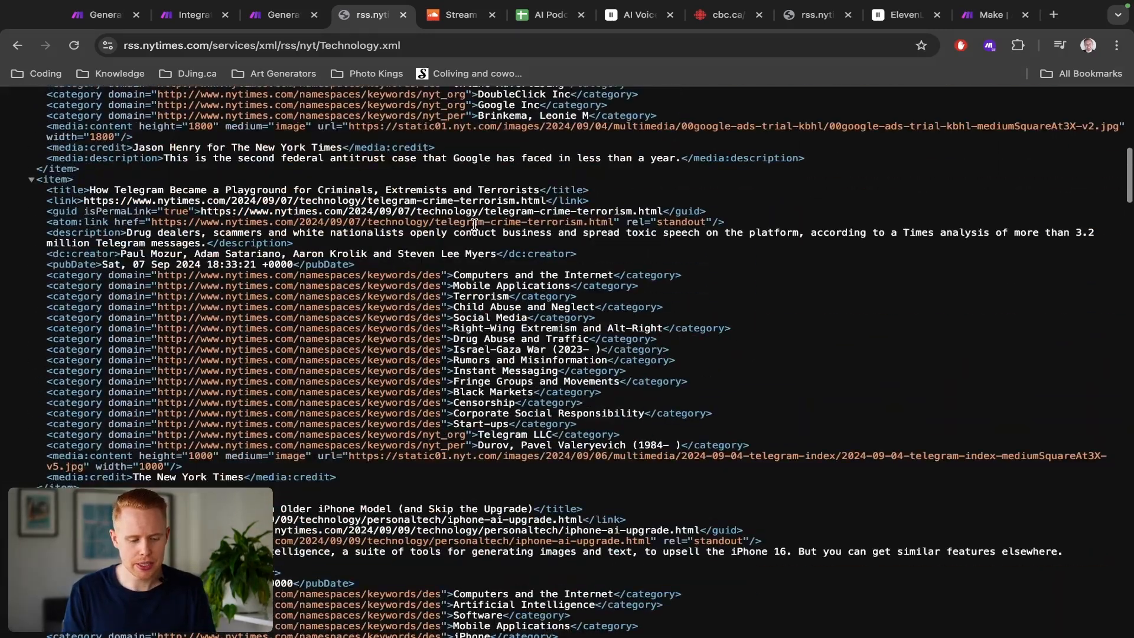
scroll(303, 293, "up", 15)
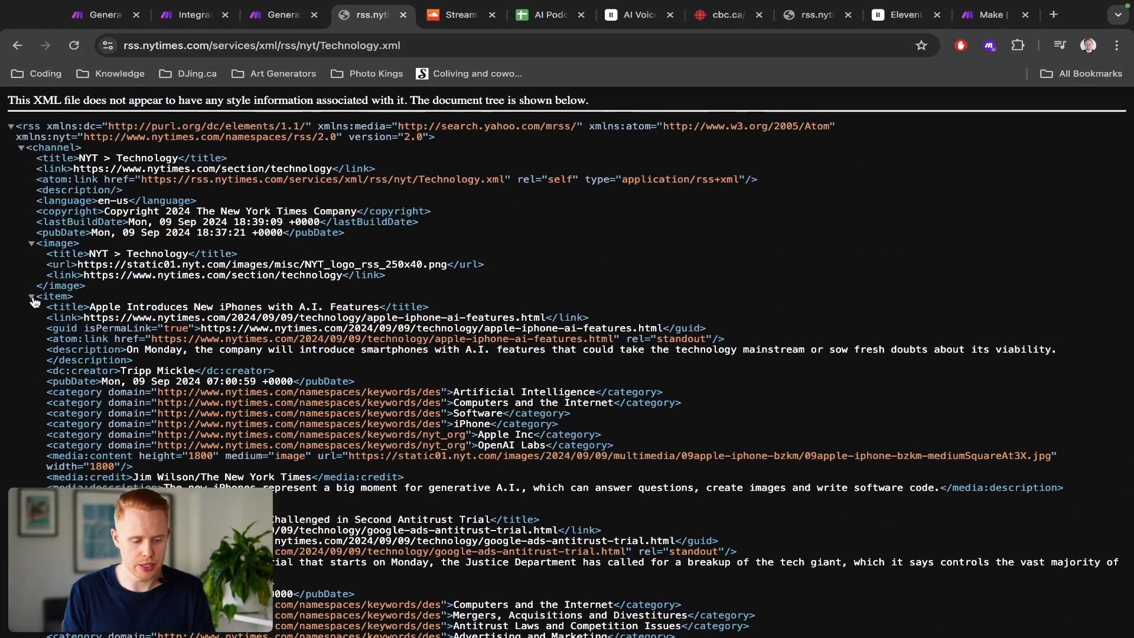
scroll(33, 300, "up", 5)
left_click(95, 300)
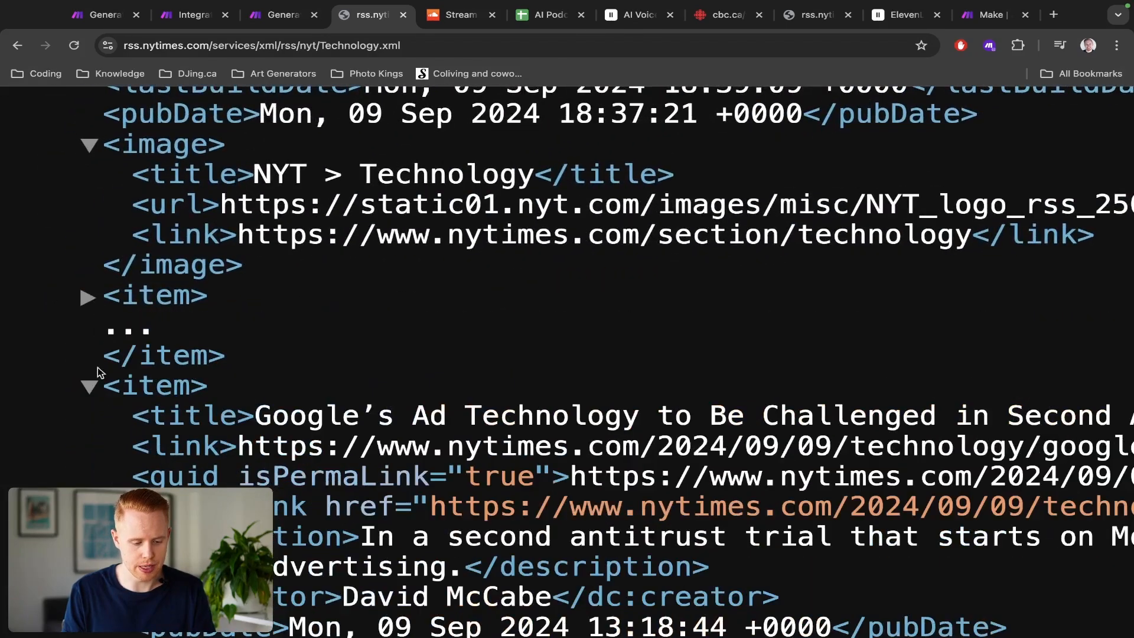
left_click(90, 388)
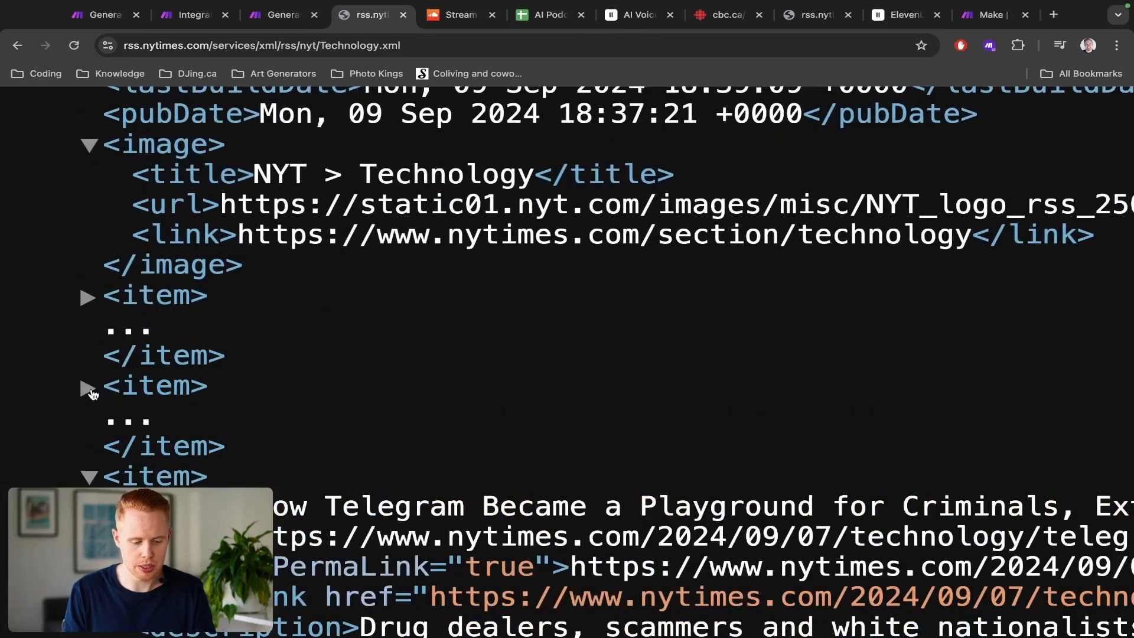
left_click(92, 477)
scroll(177, 394, "down", 5)
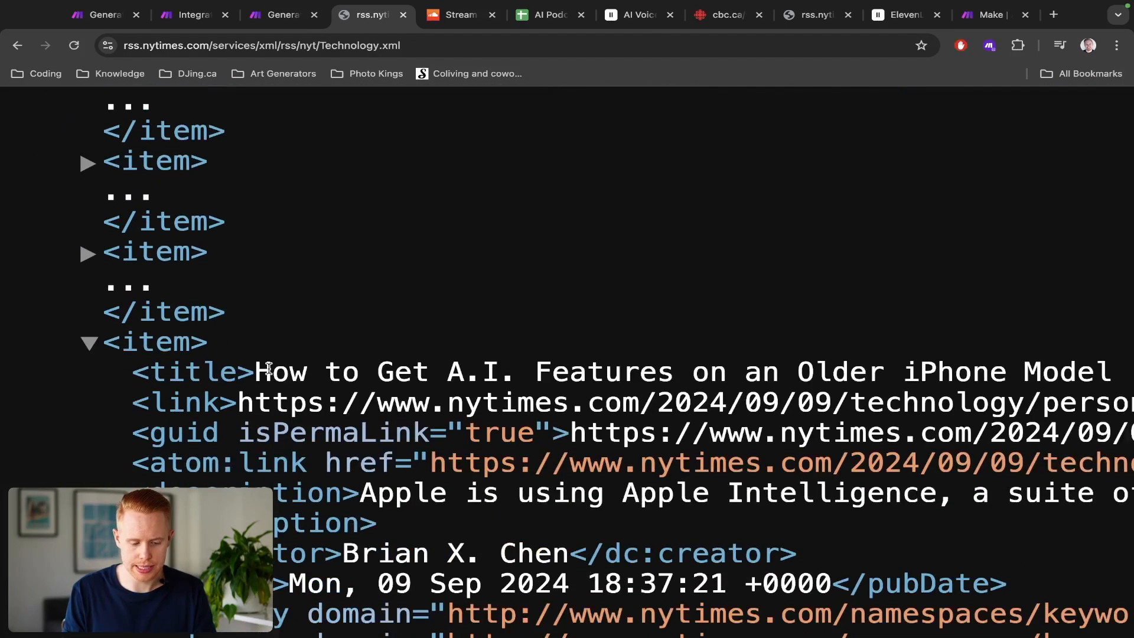
scroll(269, 368, "down", 5)
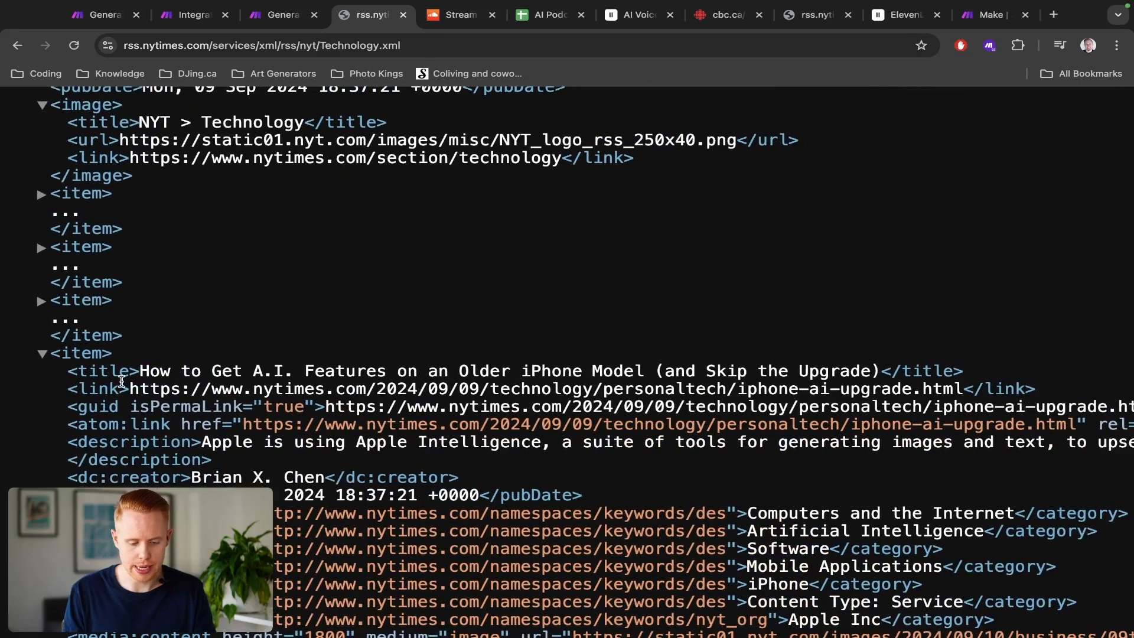
left_click_drag(137, 370, 875, 371)
scroll(141, 354, "down", 6)
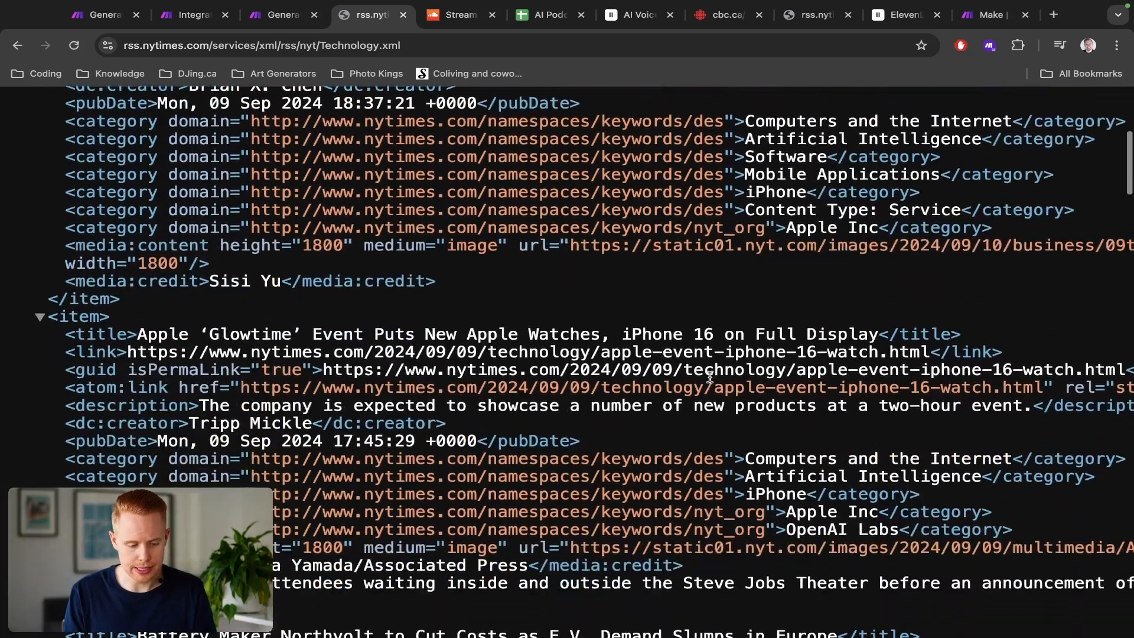
left_click_drag(142, 333, 880, 337)
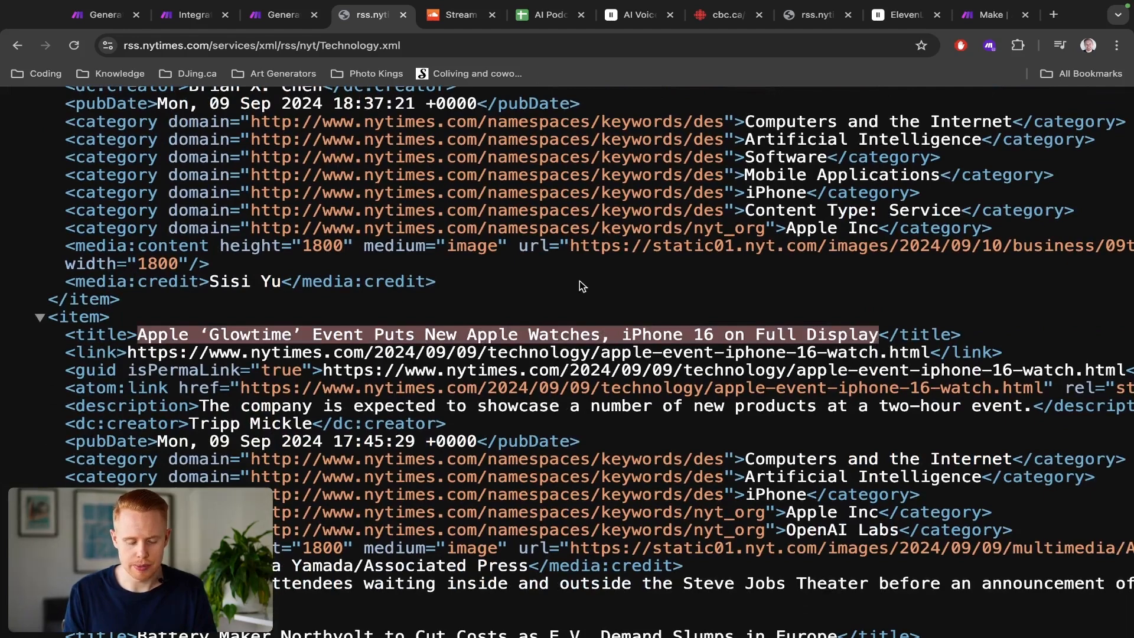
key("super+0")
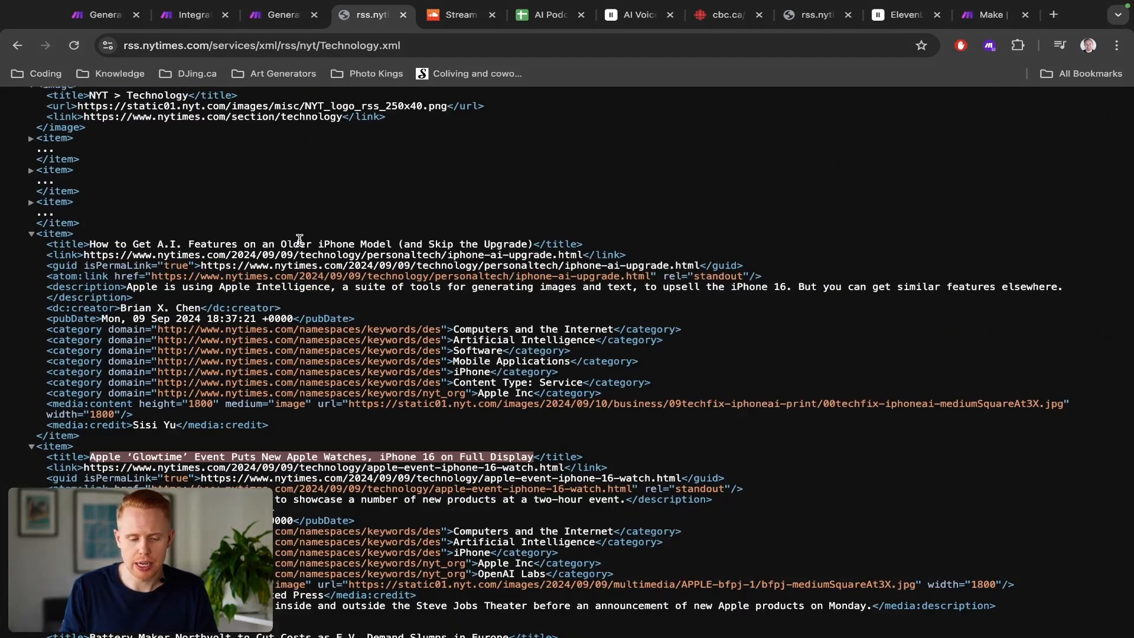
scroll(278, 243, "up", 3)
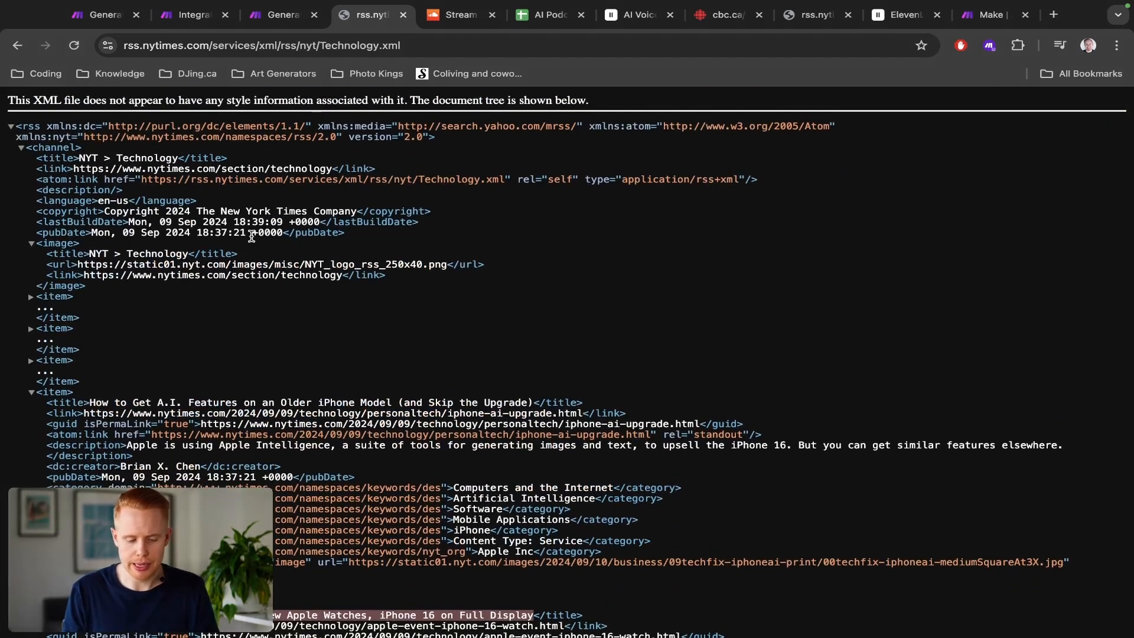
Step: Copy the Technology feed URL and paste it into the RSS module's URL field
key("super+l")
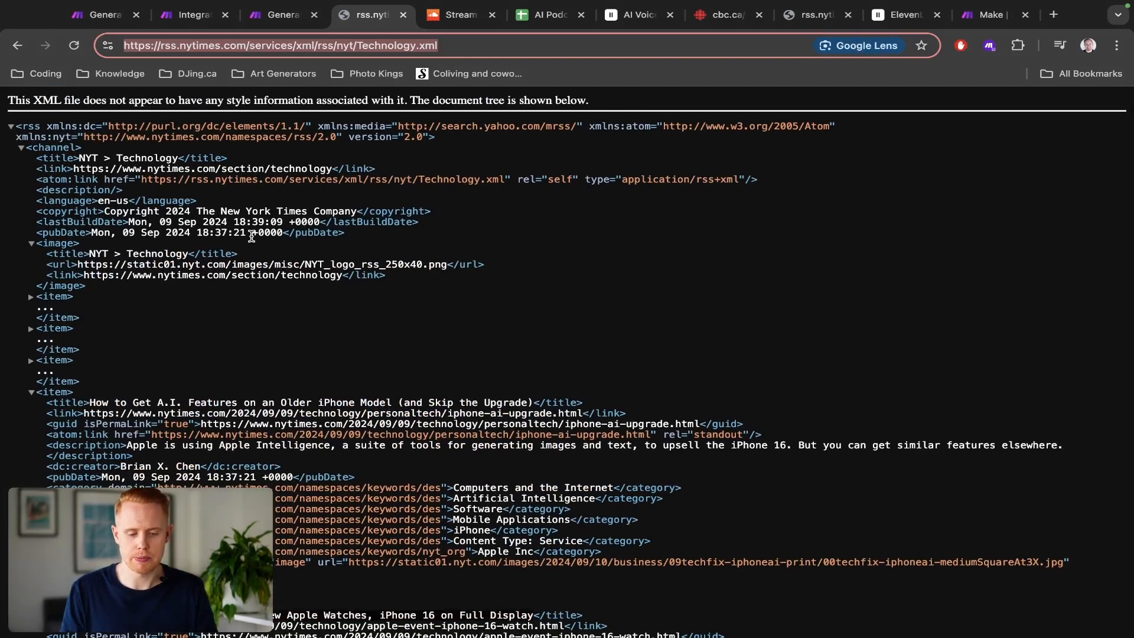
key("super+c")
key("super+2")
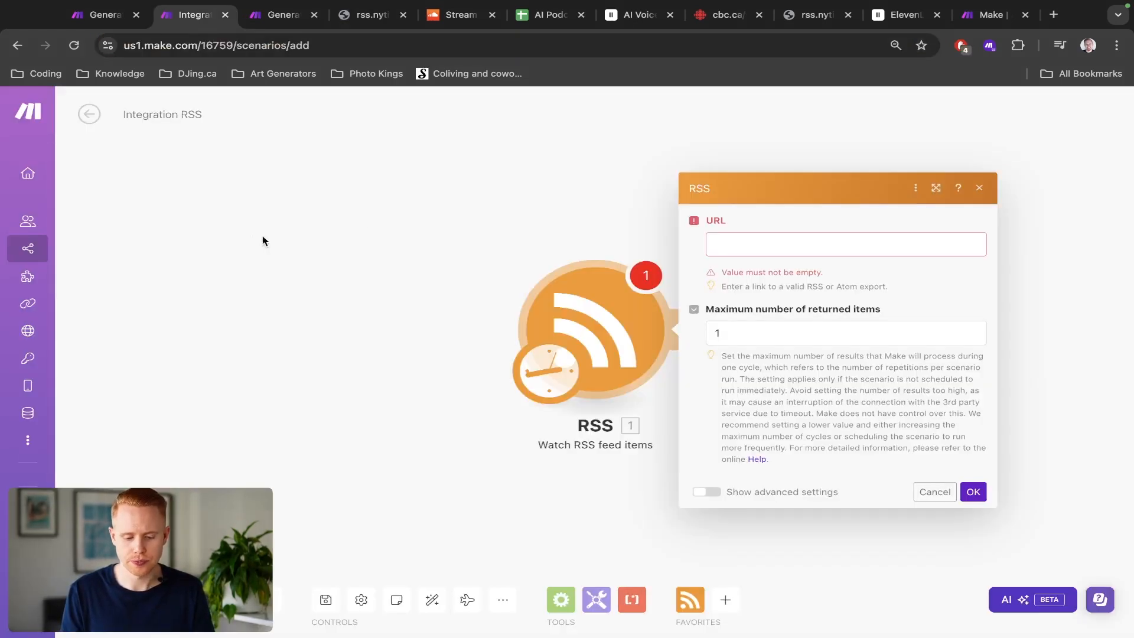
left_click(810, 244)
key("super+v")
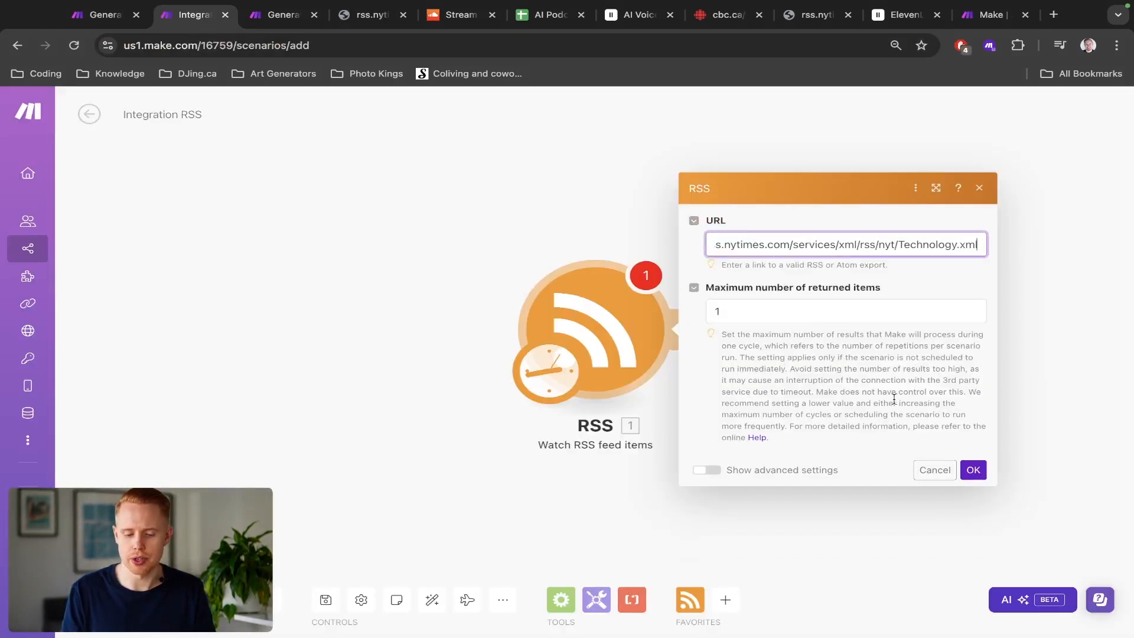
Step: Set the maximum number of returned items to 50 and review the module's advanced settings
left_click(739, 316)
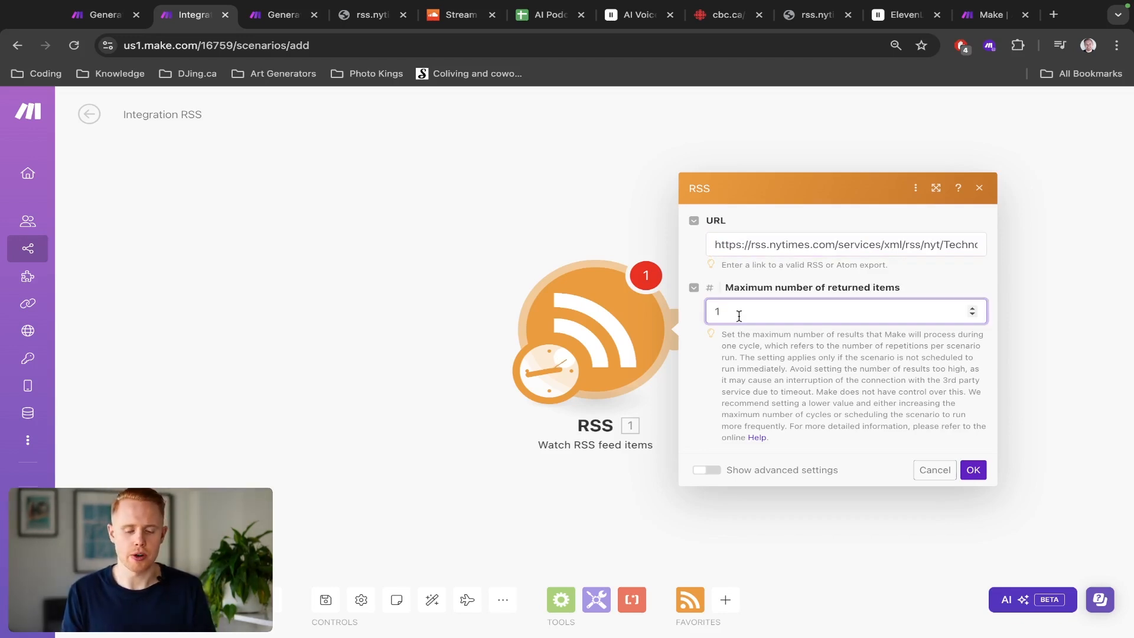
key("BackSpace")
type("50")
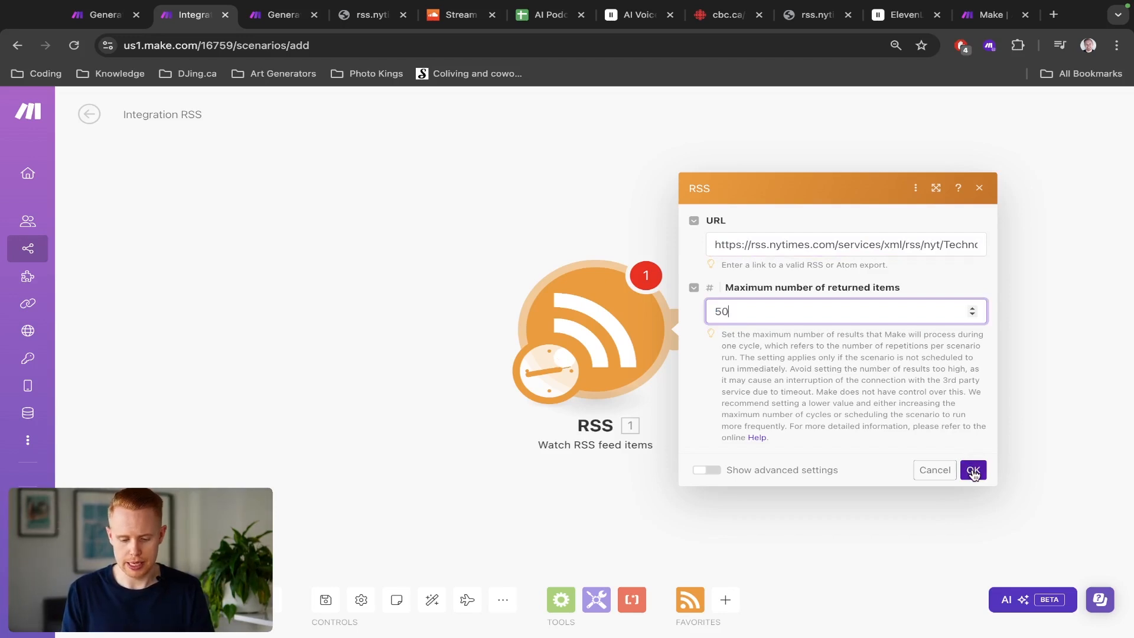
left_click(706, 473)
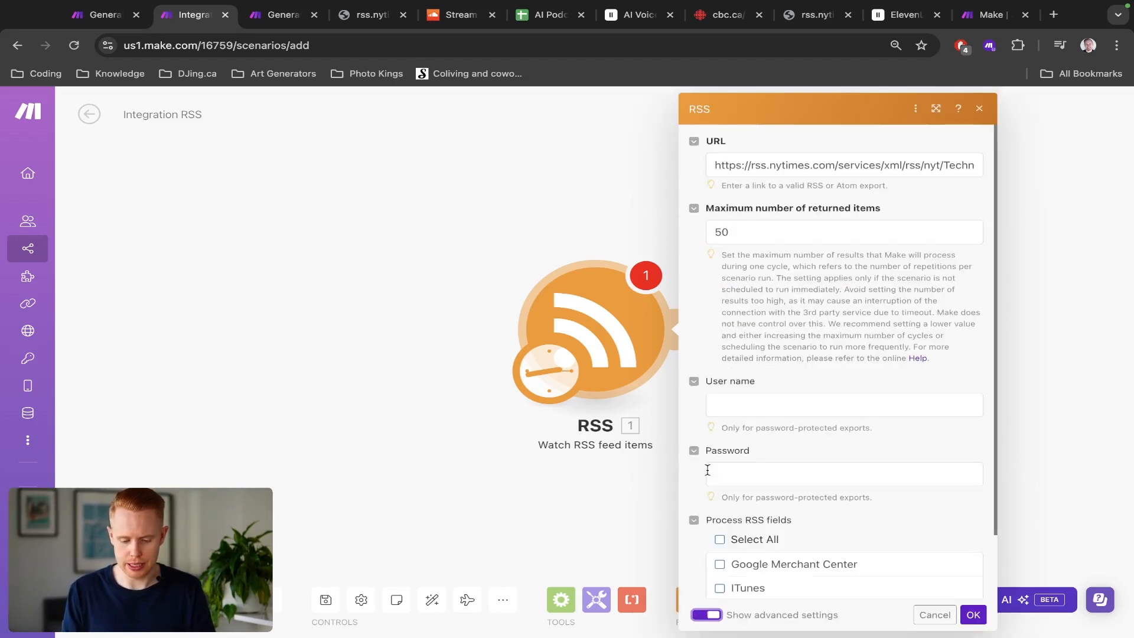
scroll(739, 432, "down", 2)
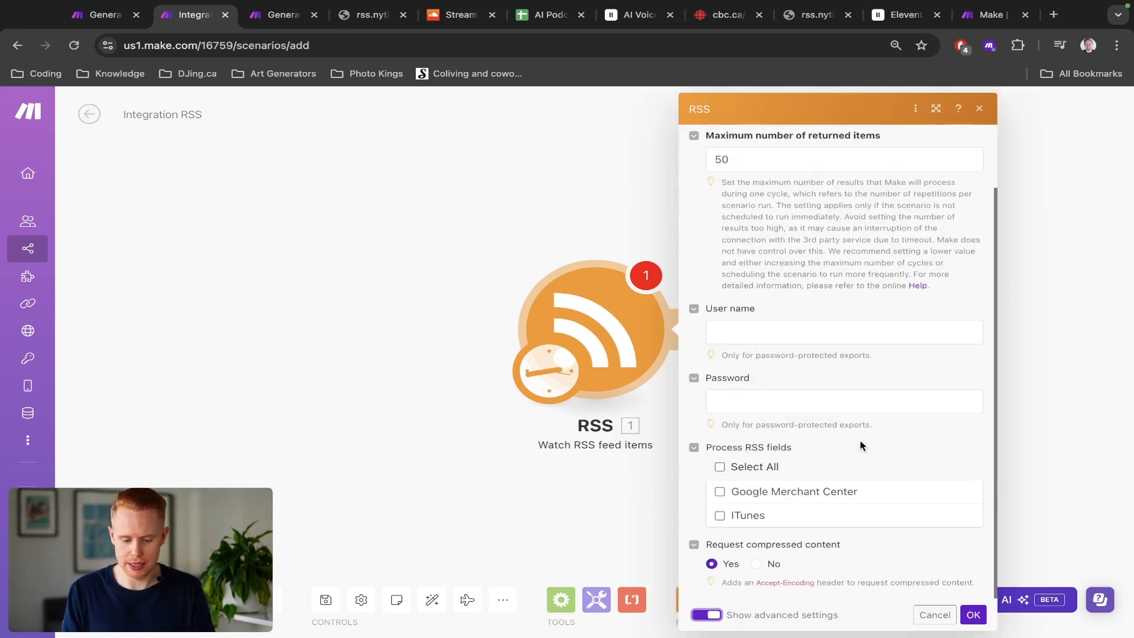
scroll(861, 441, "up", 2)
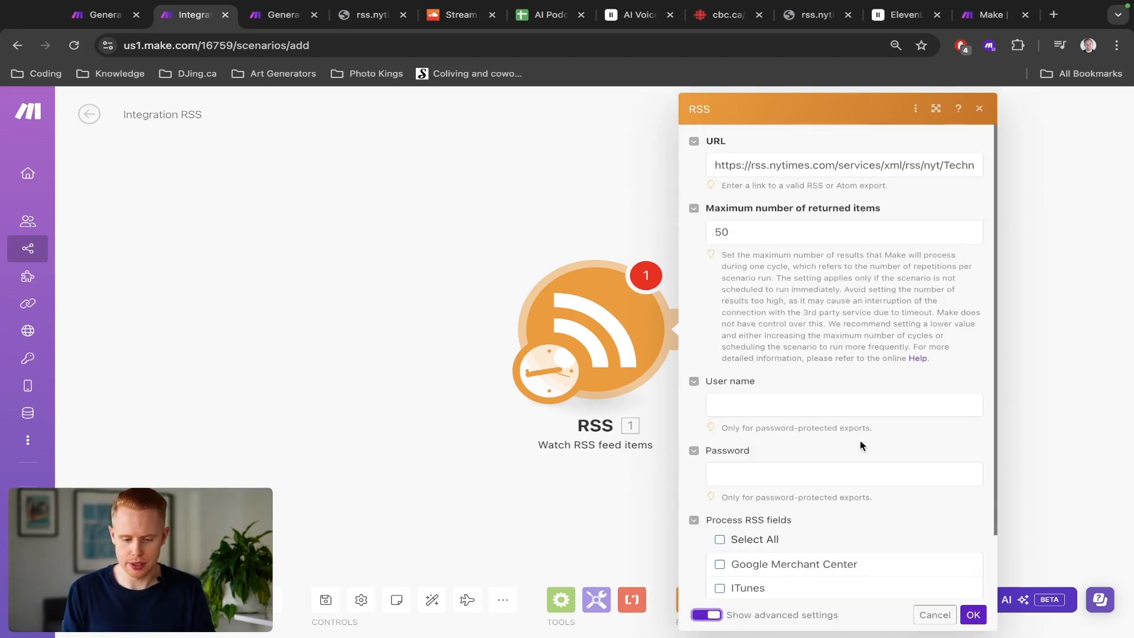
Step: Save the RSS module and choose to start from All RSS feed items
left_click(970, 616)
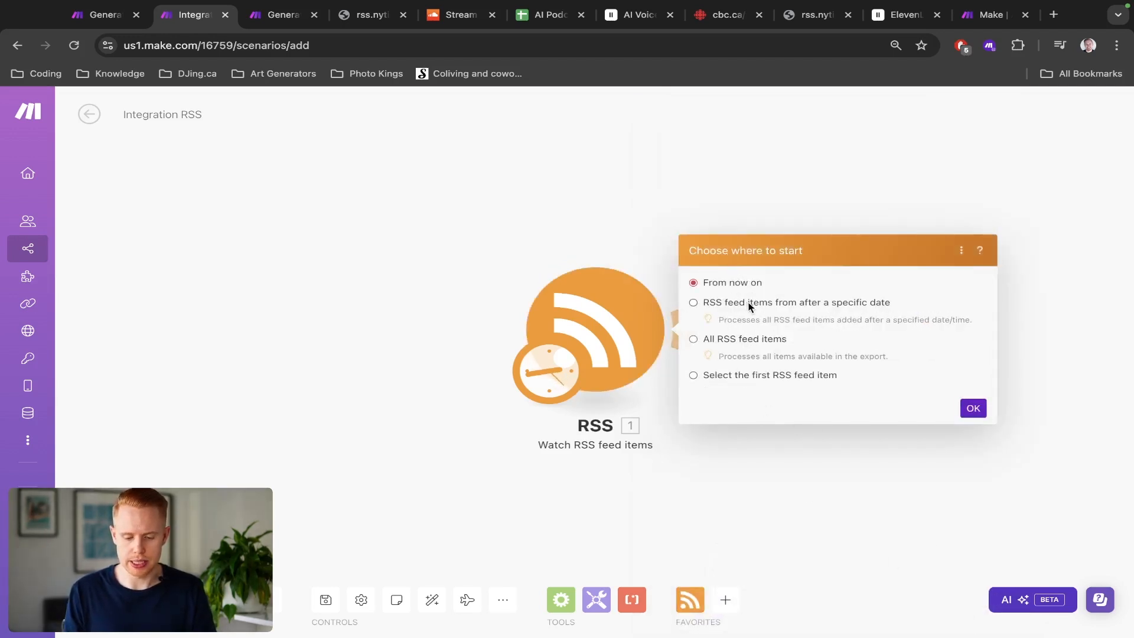
left_click(728, 342)
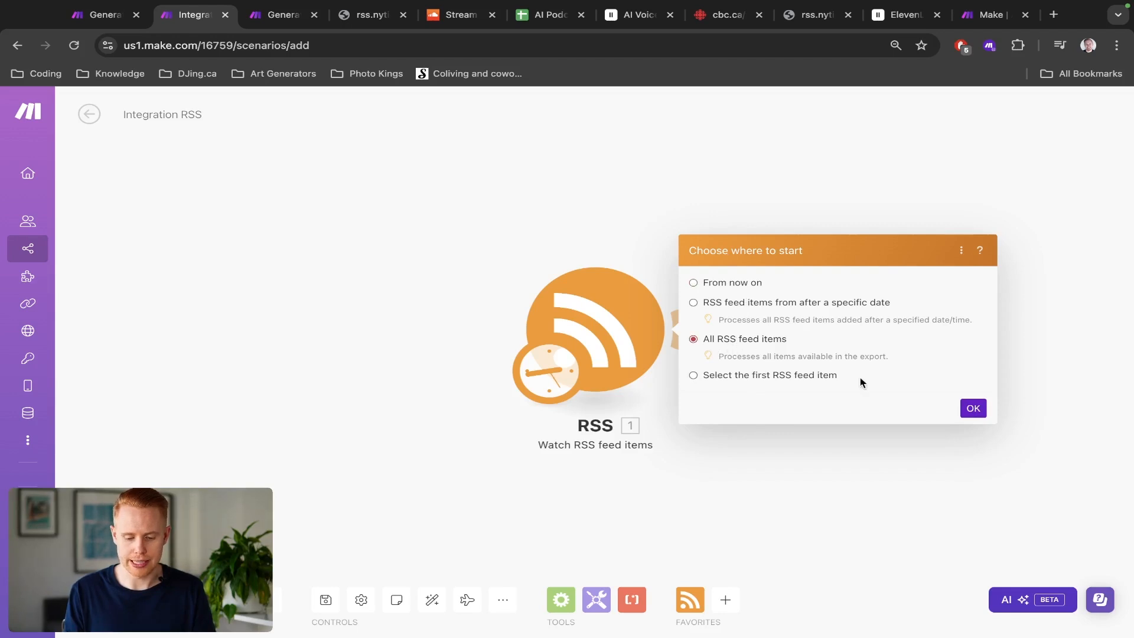
left_click(970, 409)
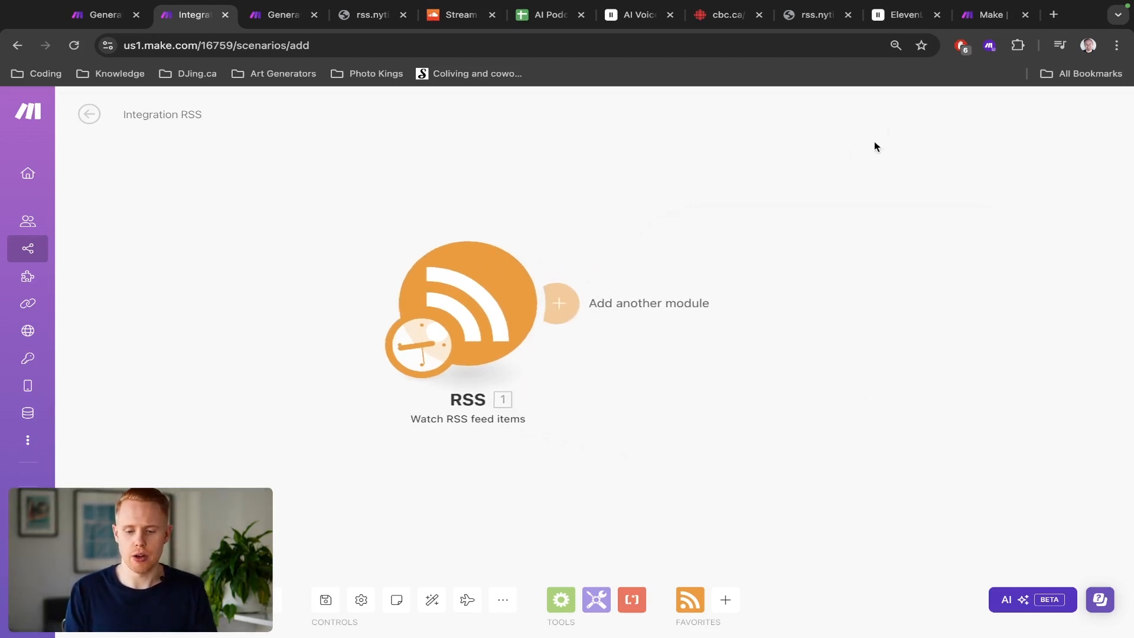
Step: Search the Technology feed page for title entries and scroll through the listed articles
key("super+f")
left_click_drag(817, 19, 319, 7)
scroll(365, 260, "down", 20)
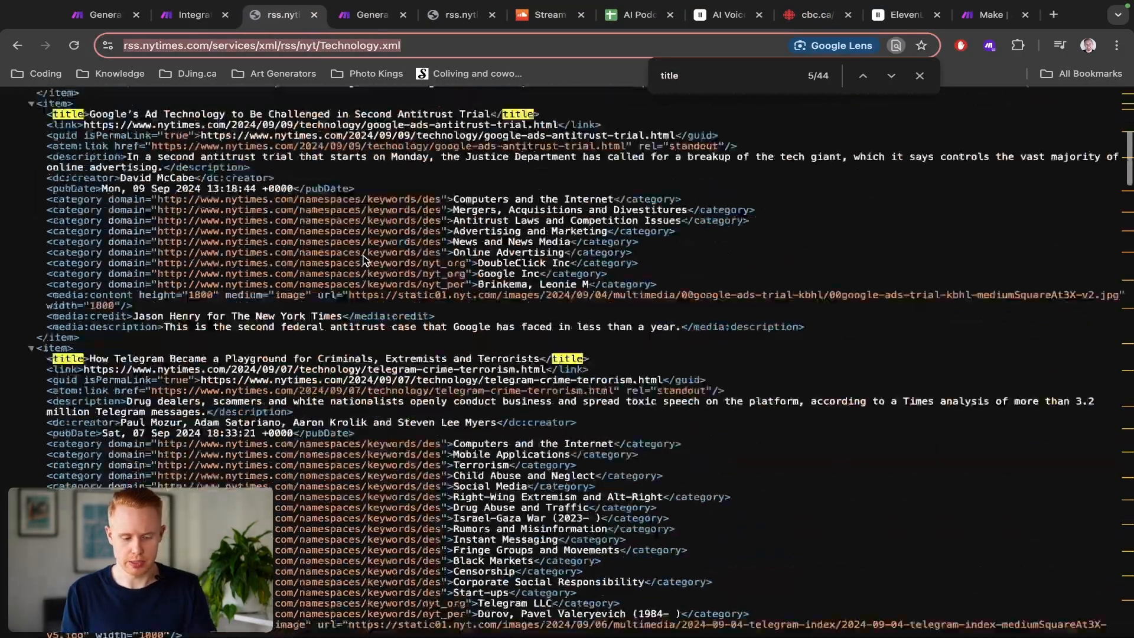
scroll(365, 260, "down", 20)
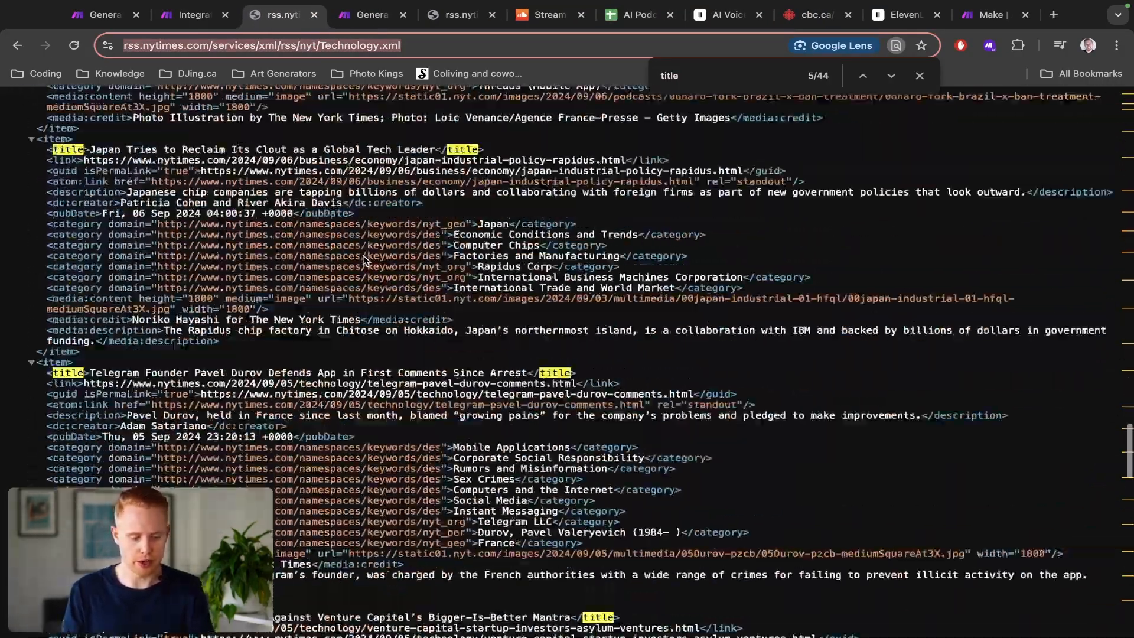
scroll(365, 260, "up", 1)
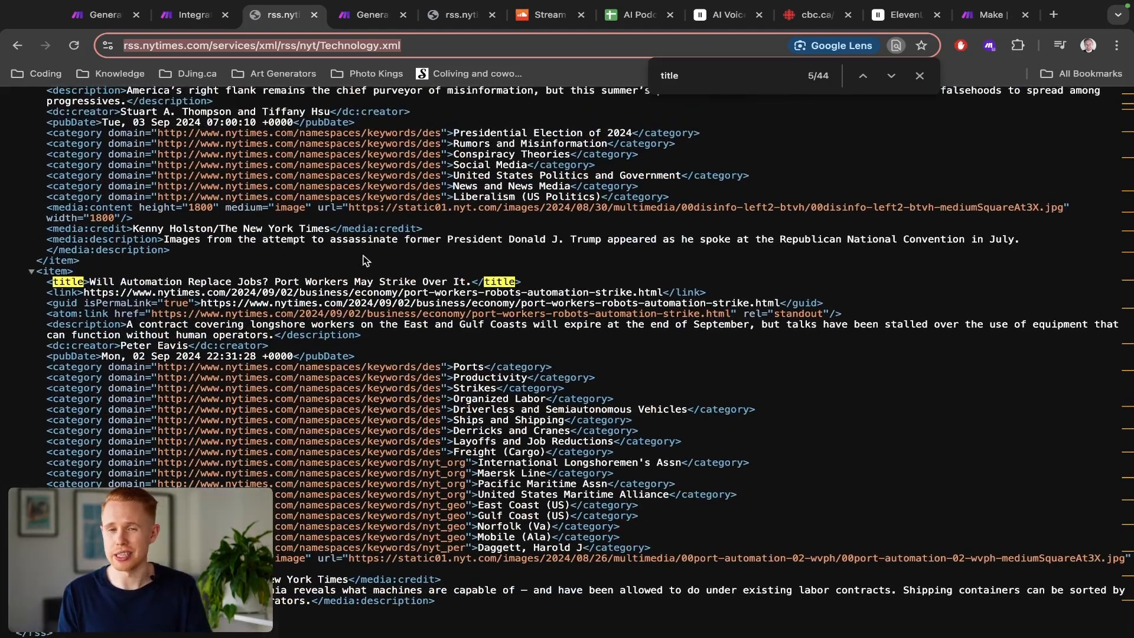
Step: Run the scenario once and inspect the RSS module's output bundles
key("ctrl+shift+Tab")
left_click(106, 598)
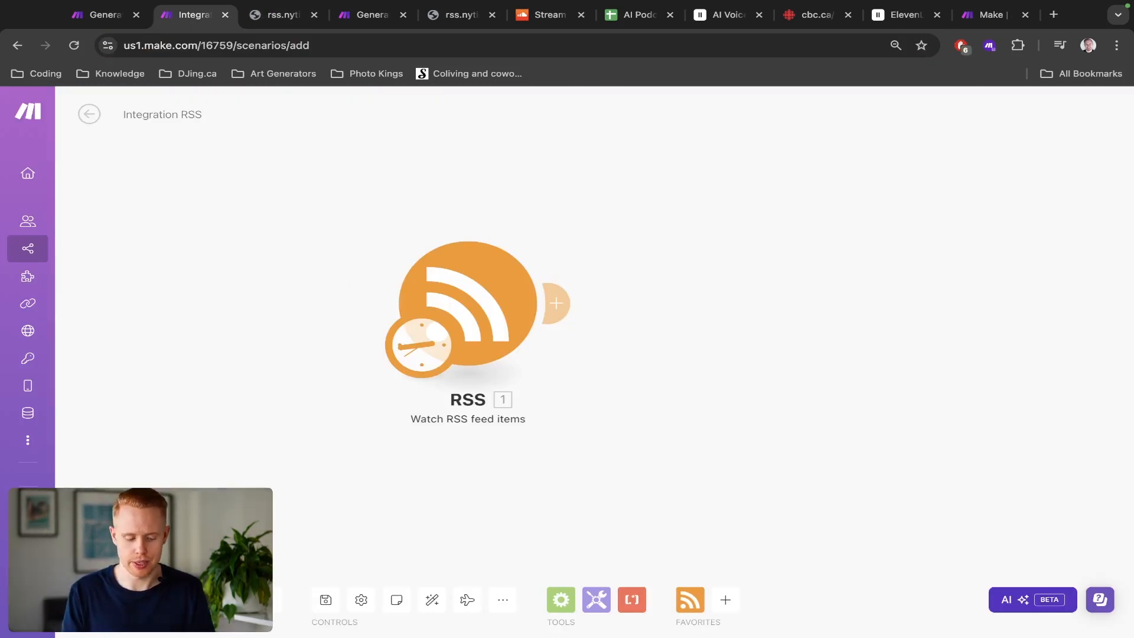
left_click(686, 250)
scroll(890, 314, "down", 15)
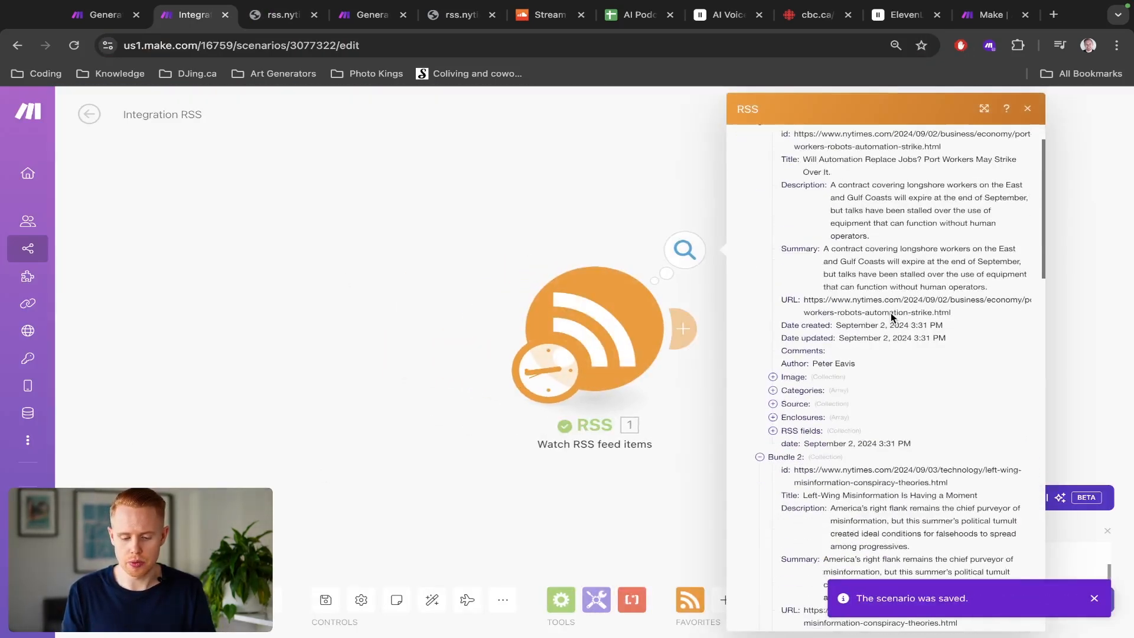
scroll(891, 316, "down", 8)
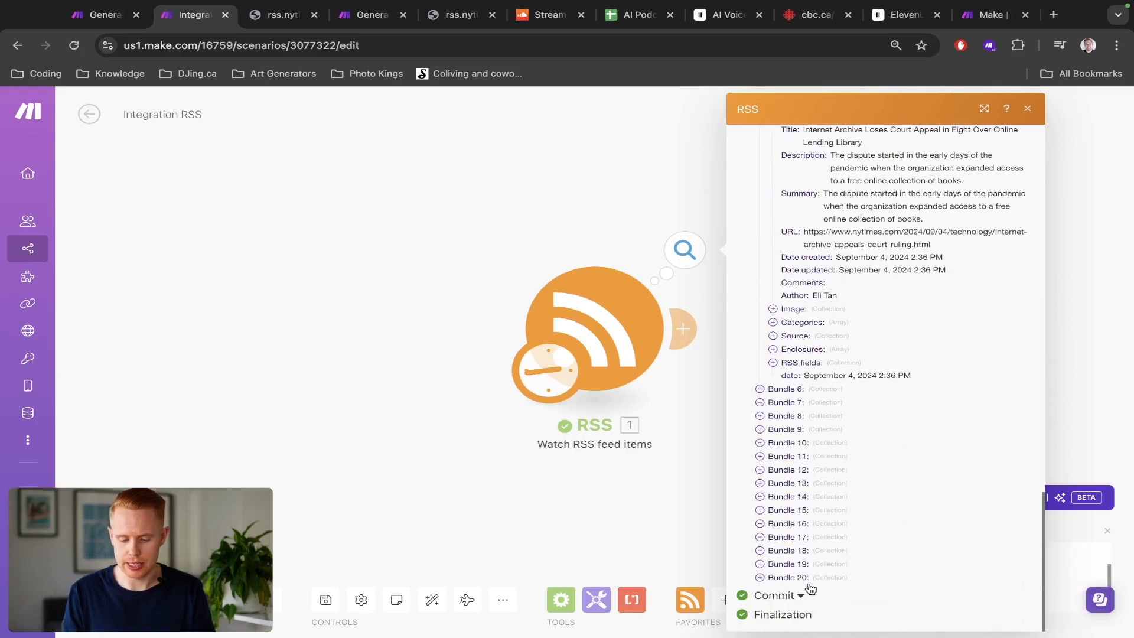
scroll(810, 588, "up", 5)
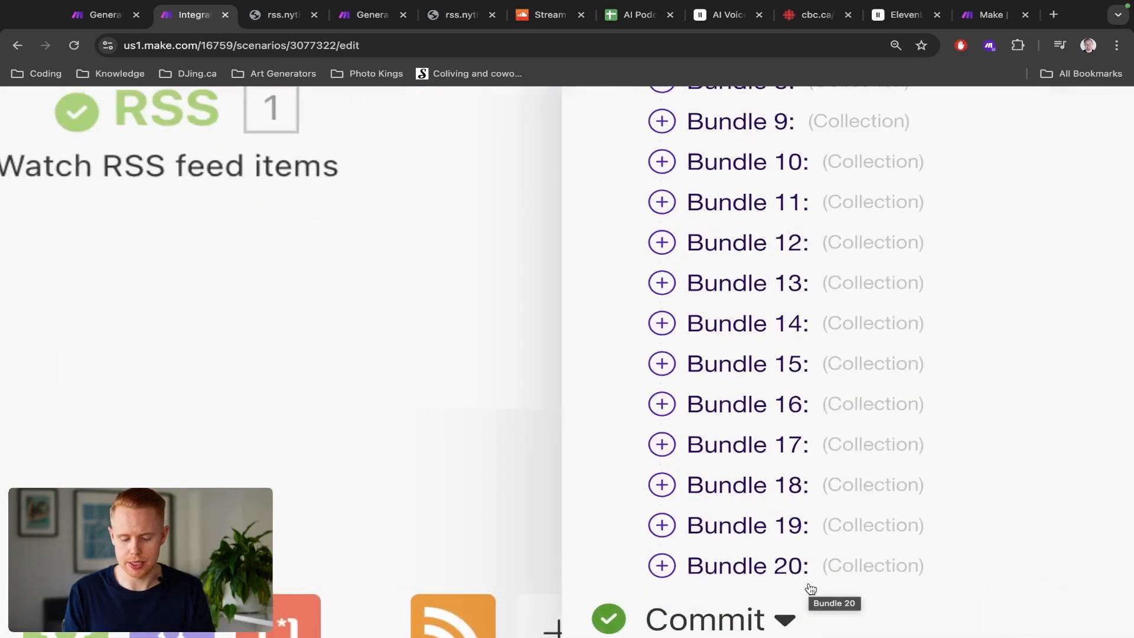
scroll(810, 588, "down", 5)
left_click(662, 407)
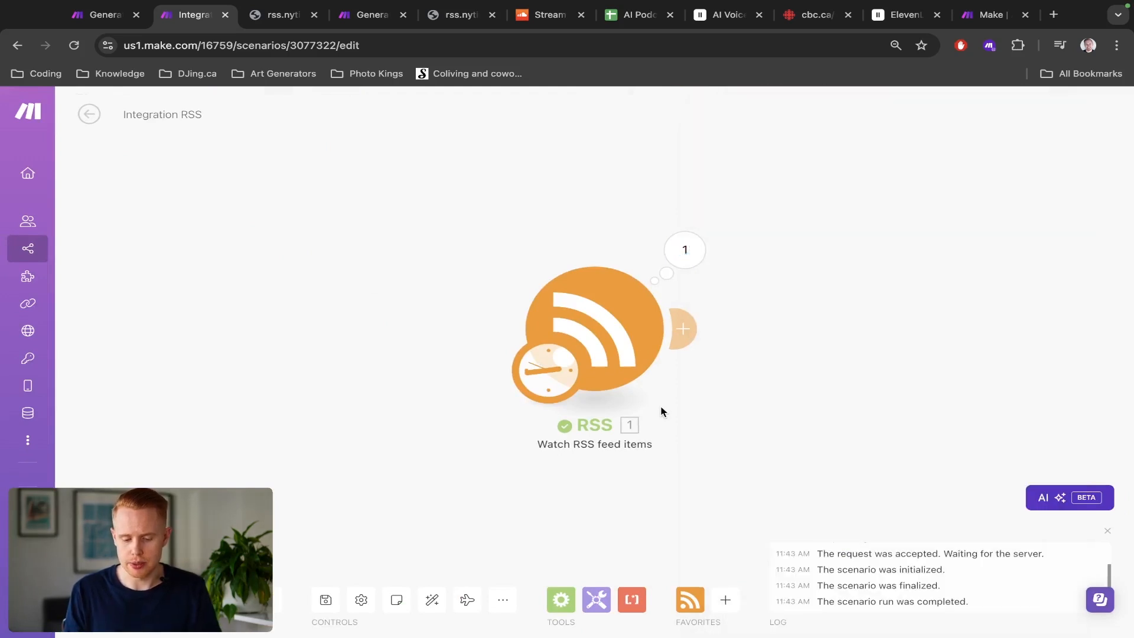
Step: Review the AI Podcast spreadsheet's rows alongside the RSS scenario
left_click_drag(587, 321, 547, 307)
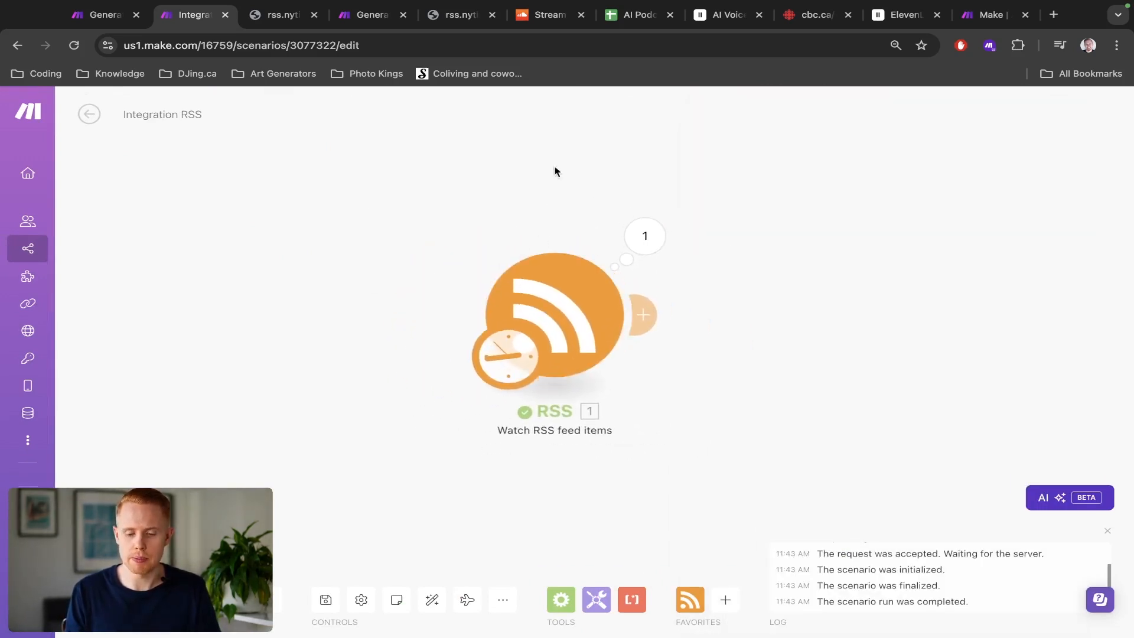
left_click_drag(615, 27, 254, 27)
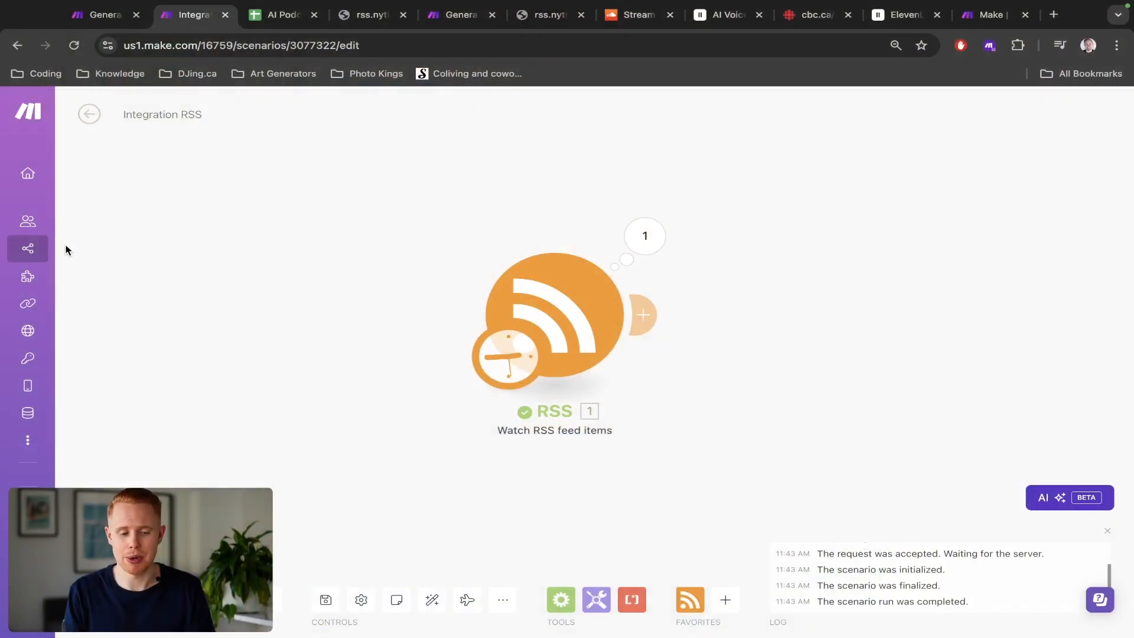
key("ctrl+Tab")
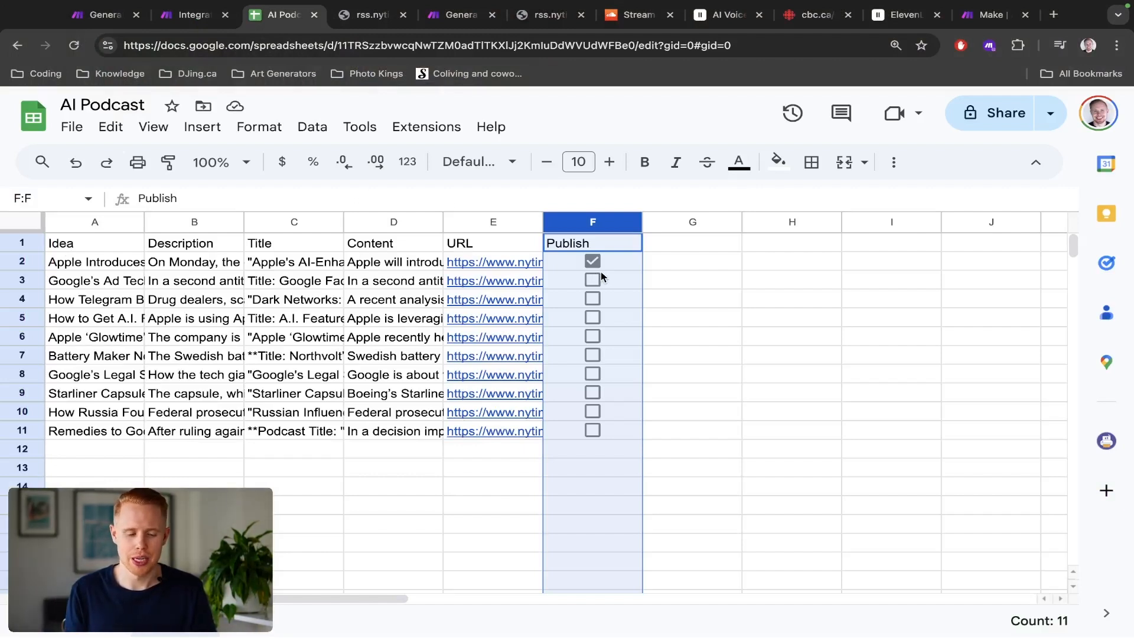
key("ctrl+shift+Tab")
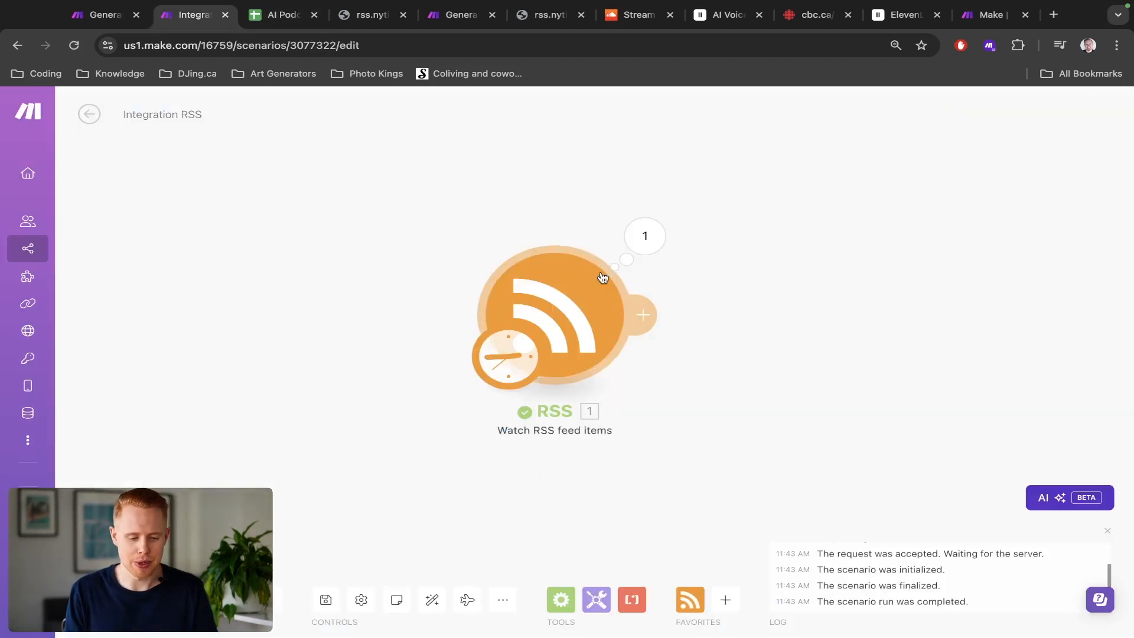
key("ctrl+Tab")
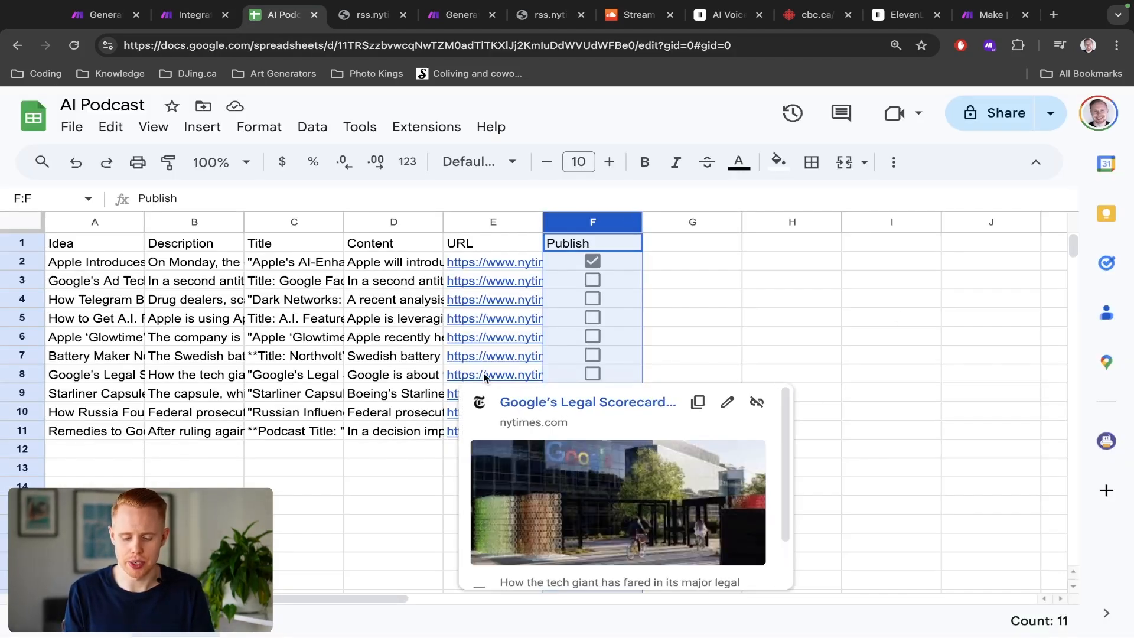
key("ctrl+shift+Tab")
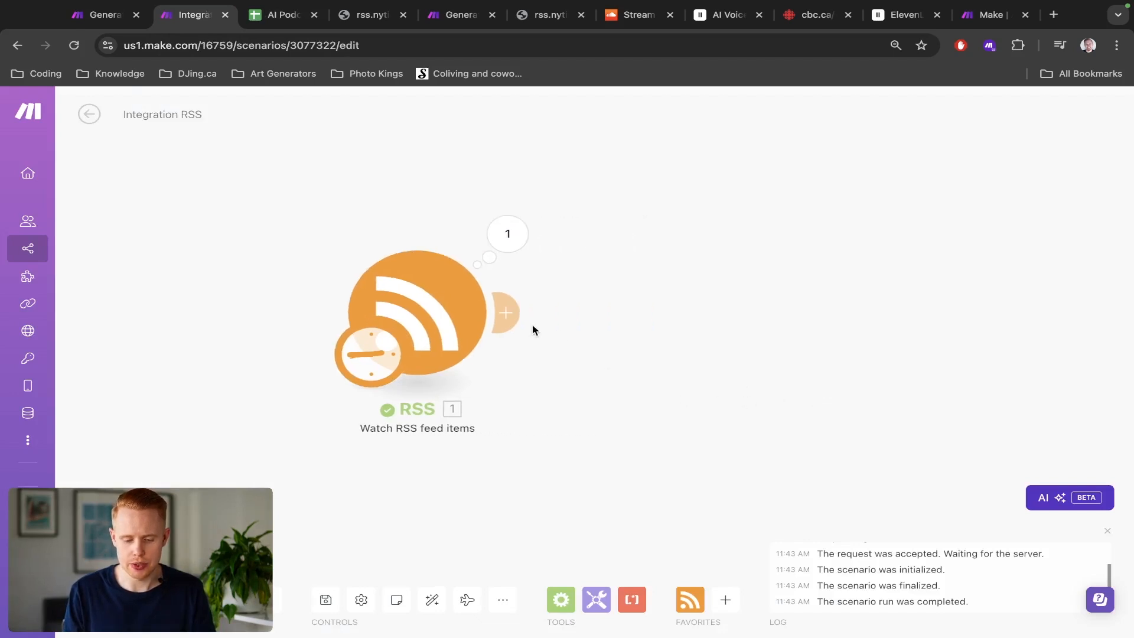
Step: Add a Google Sheets Update a Row module after the RSS module
left_click(523, 324)
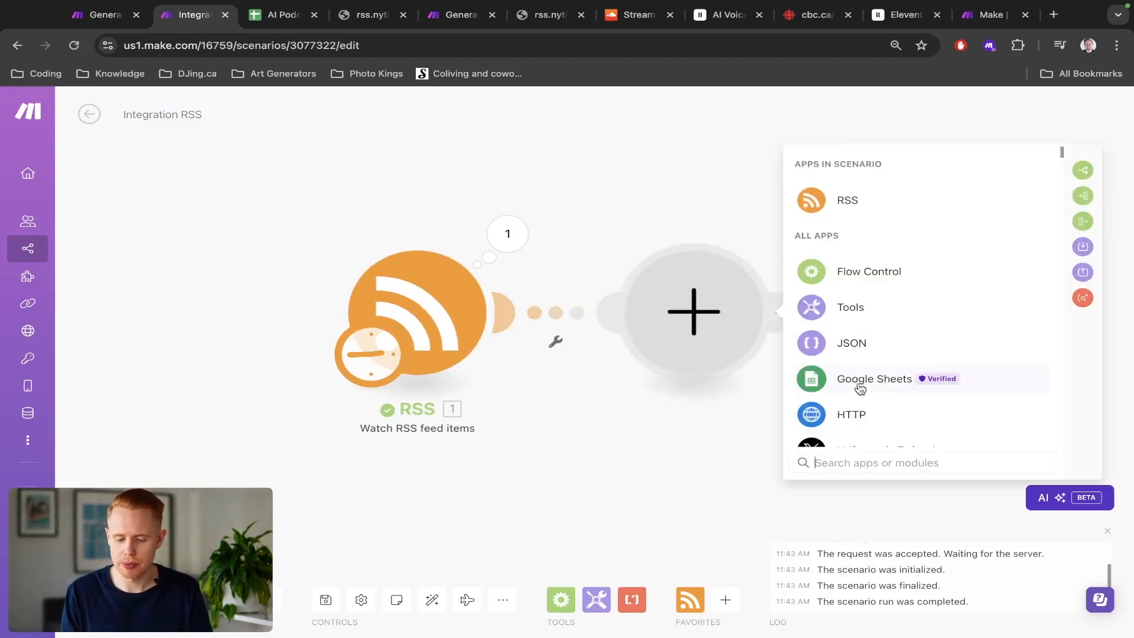
left_click(858, 384)
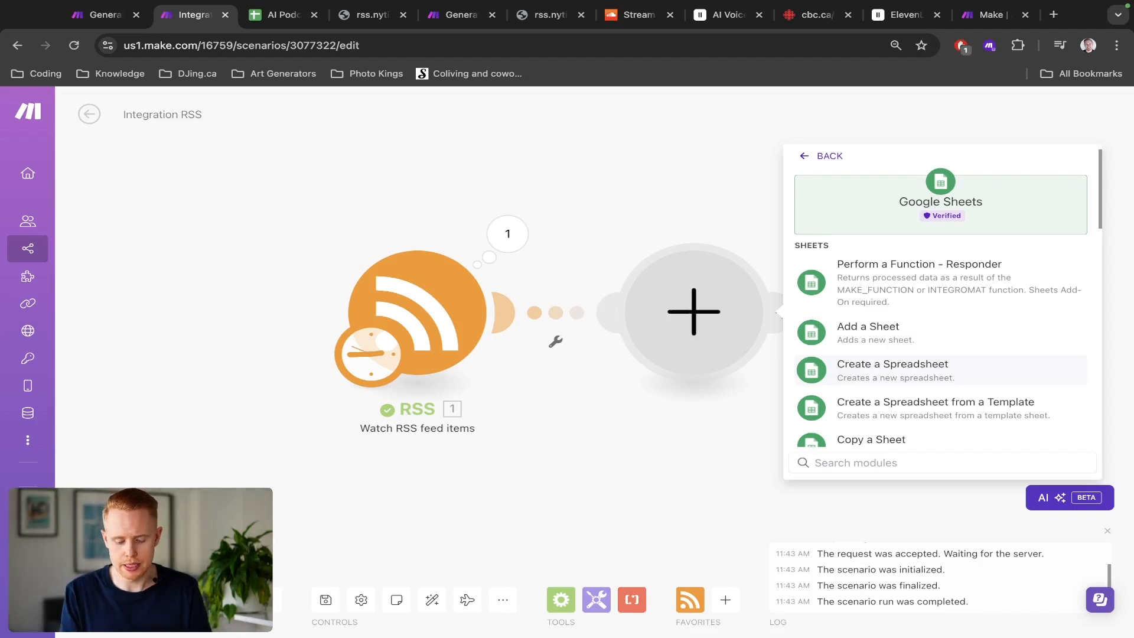
type("update")
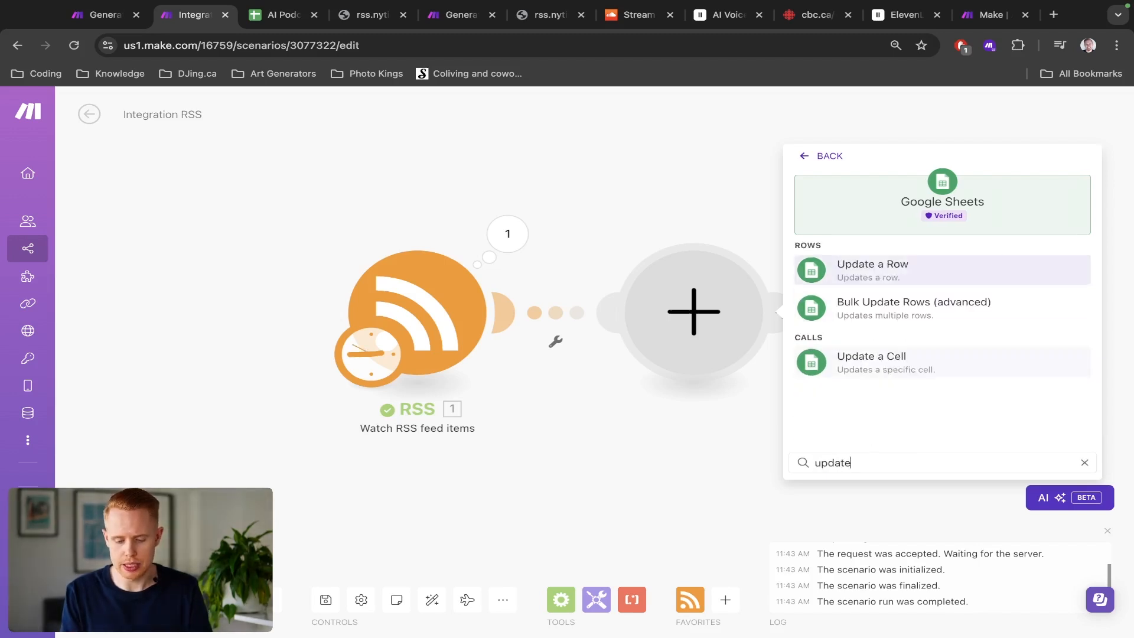
left_click(894, 280)
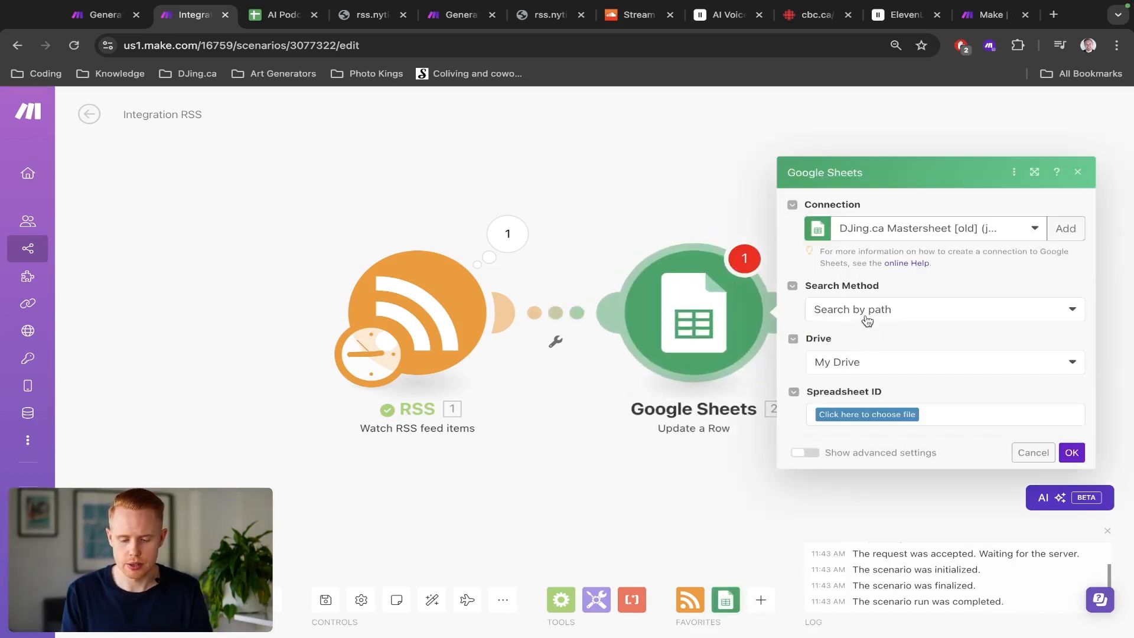
Step: Compare with the AI Podcast spreadsheet and set the module's connection to the personal gmail Google connection
key("ctrl+Tab")
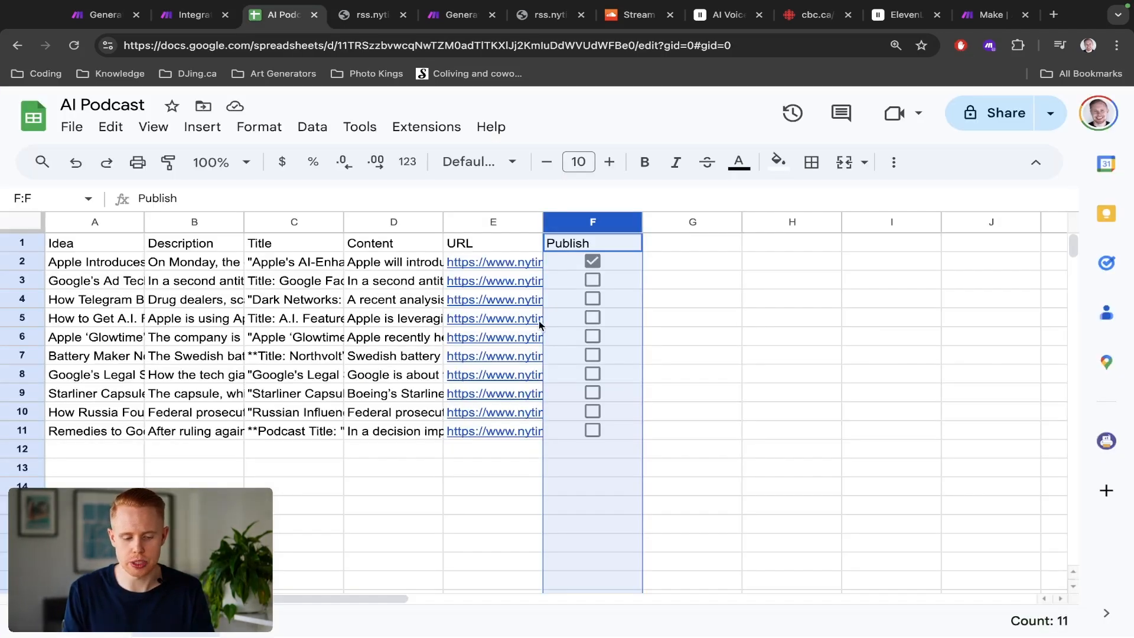
key("ctrl+shift+Tab")
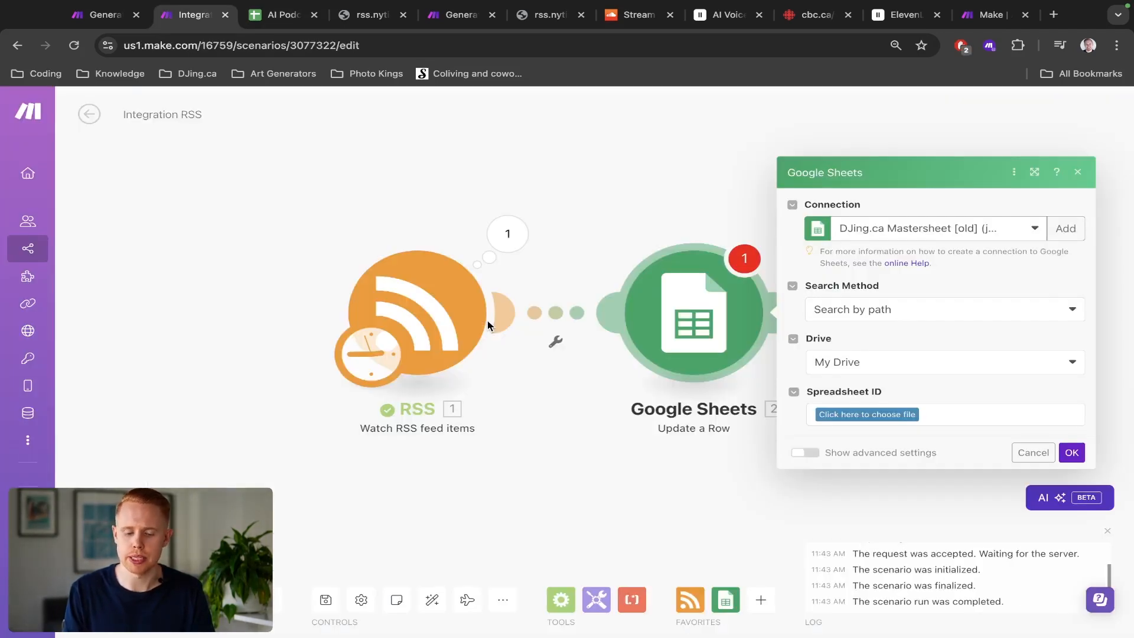
left_click(883, 237)
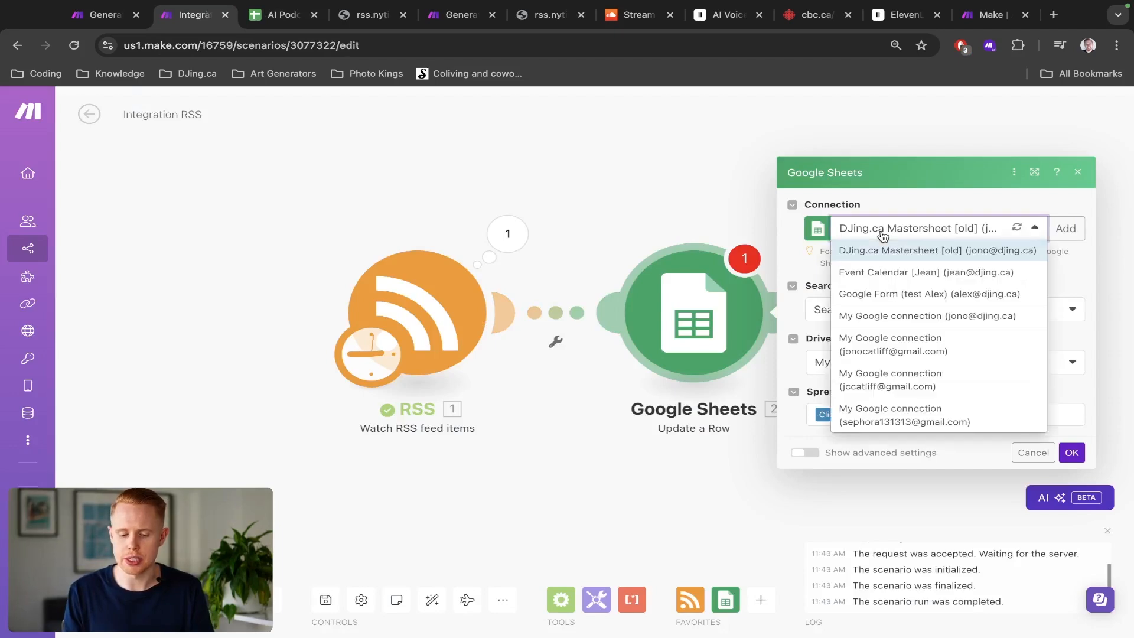
left_click(885, 345)
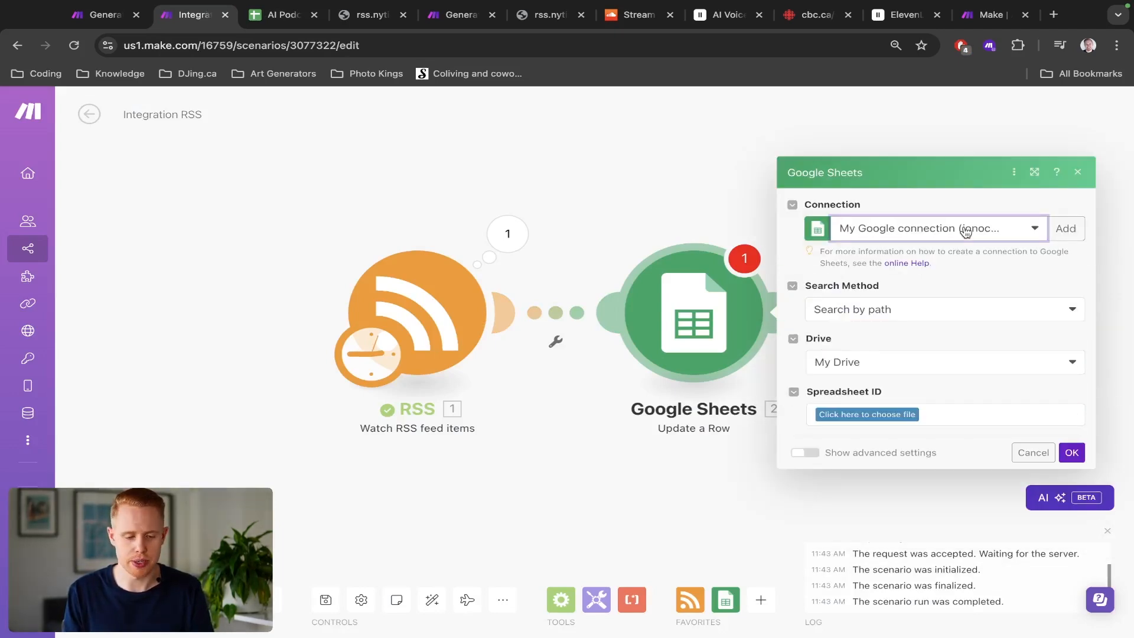
Step: Check which Google account is signed in to the AI Podcast spreadsheet
key("ctrl+Tab")
left_click(1110, 112)
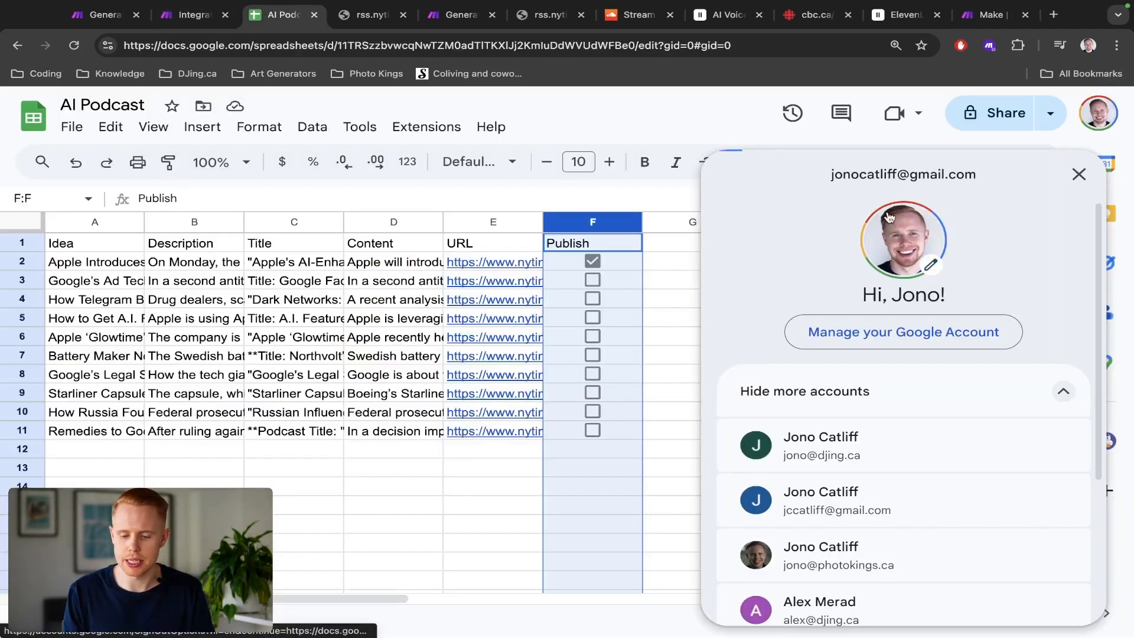
left_click(1067, 177)
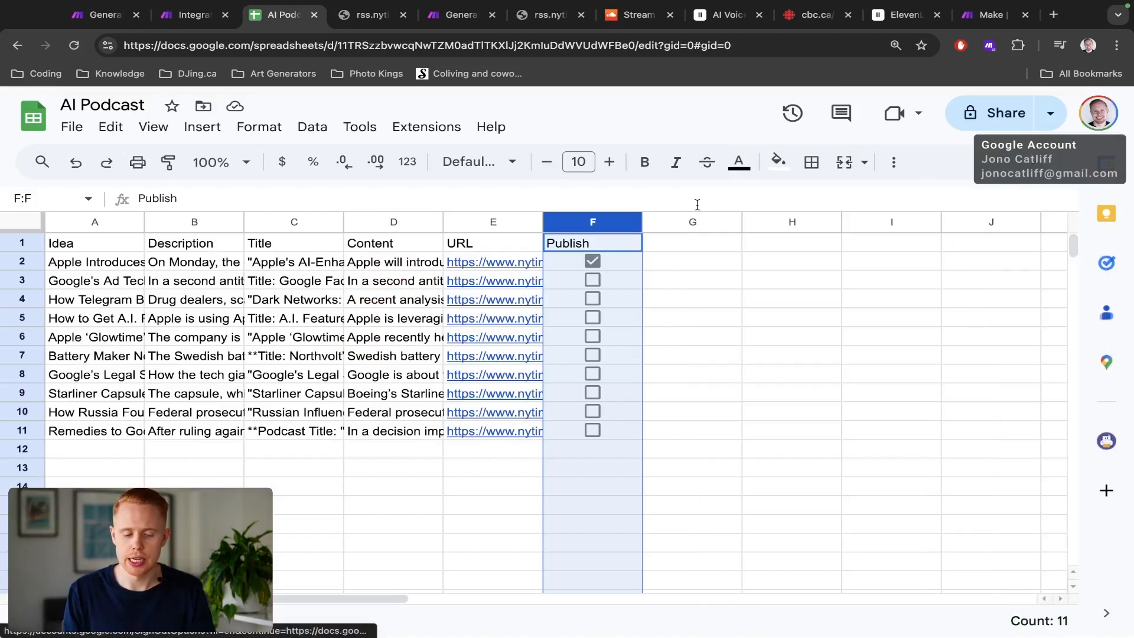
key("ctrl+shift+Tab")
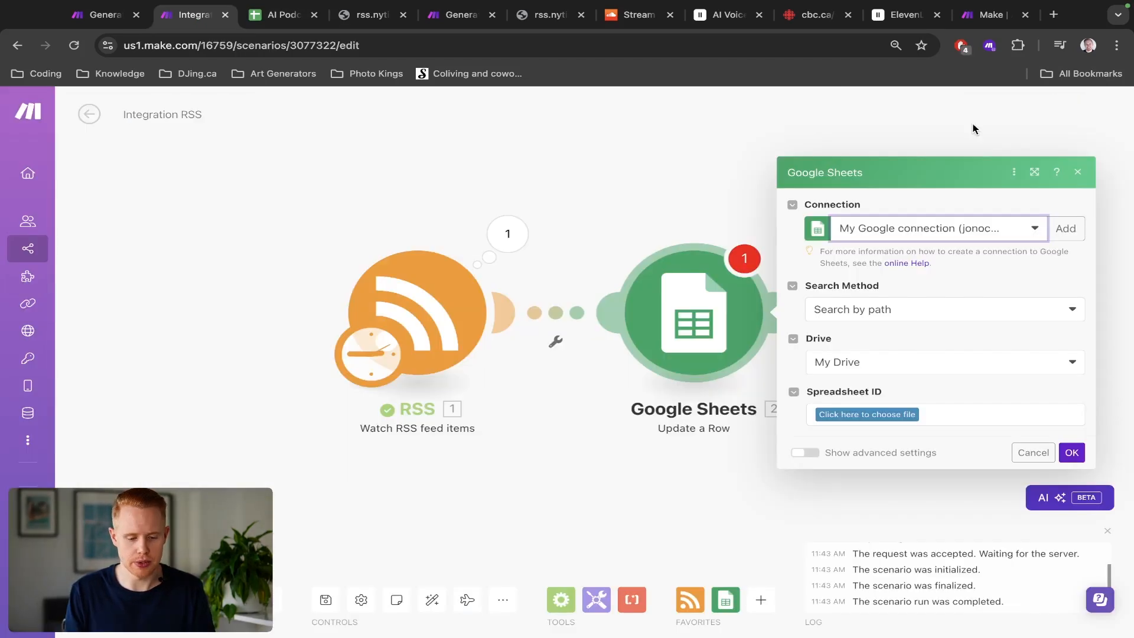
Step: Set the Update a Row module's search method to Select from all
left_click_drag(837, 290, 884, 286)
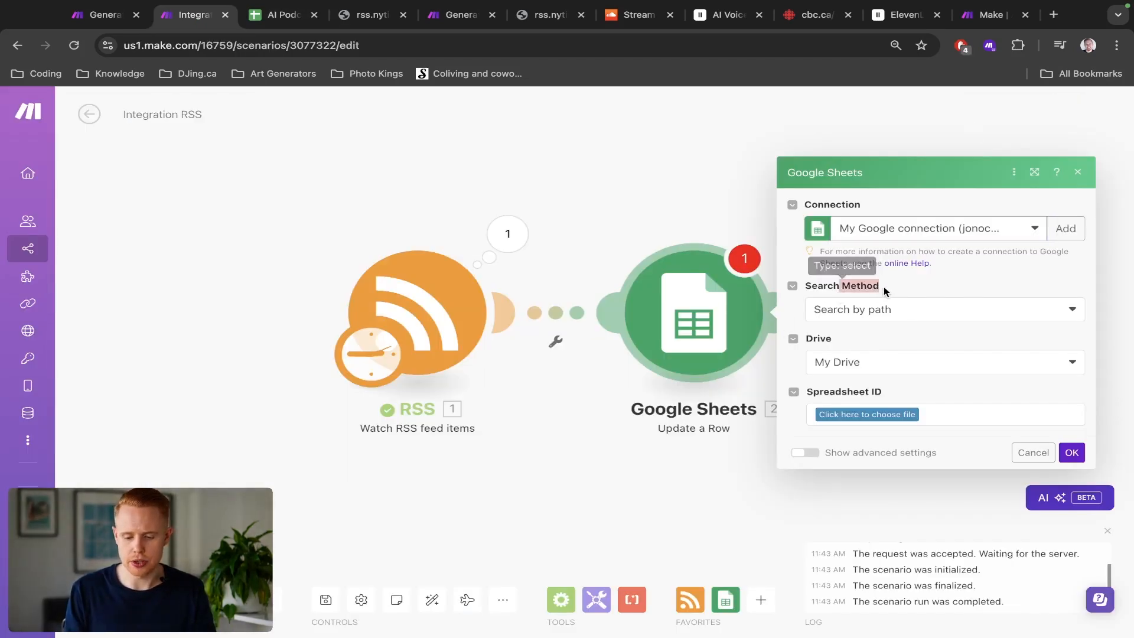
left_click(876, 313)
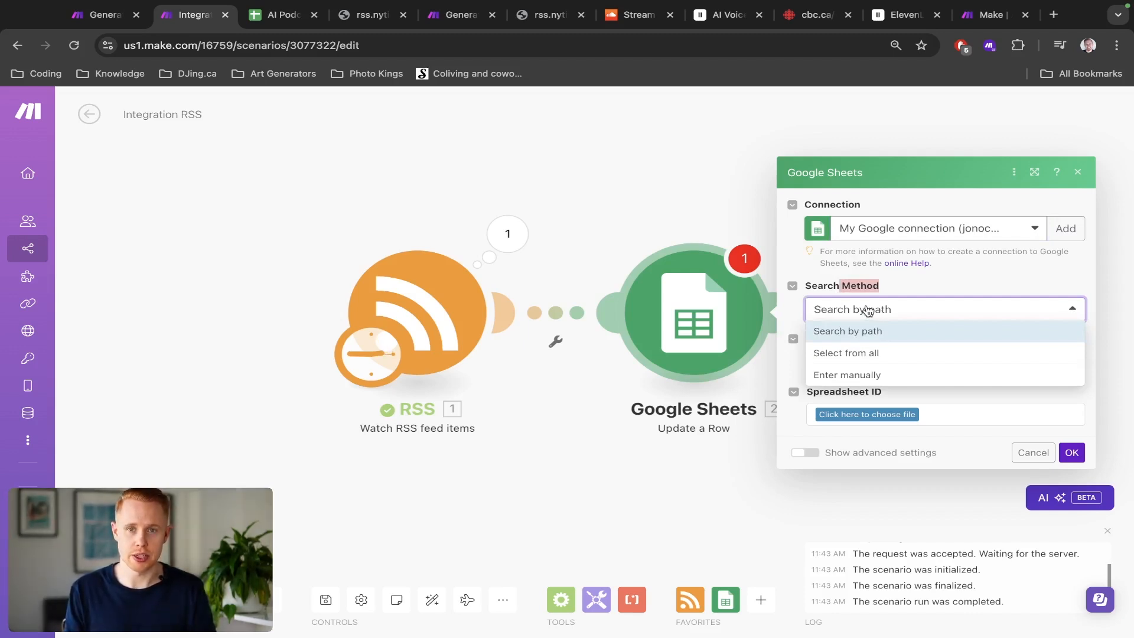
left_click(862, 353)
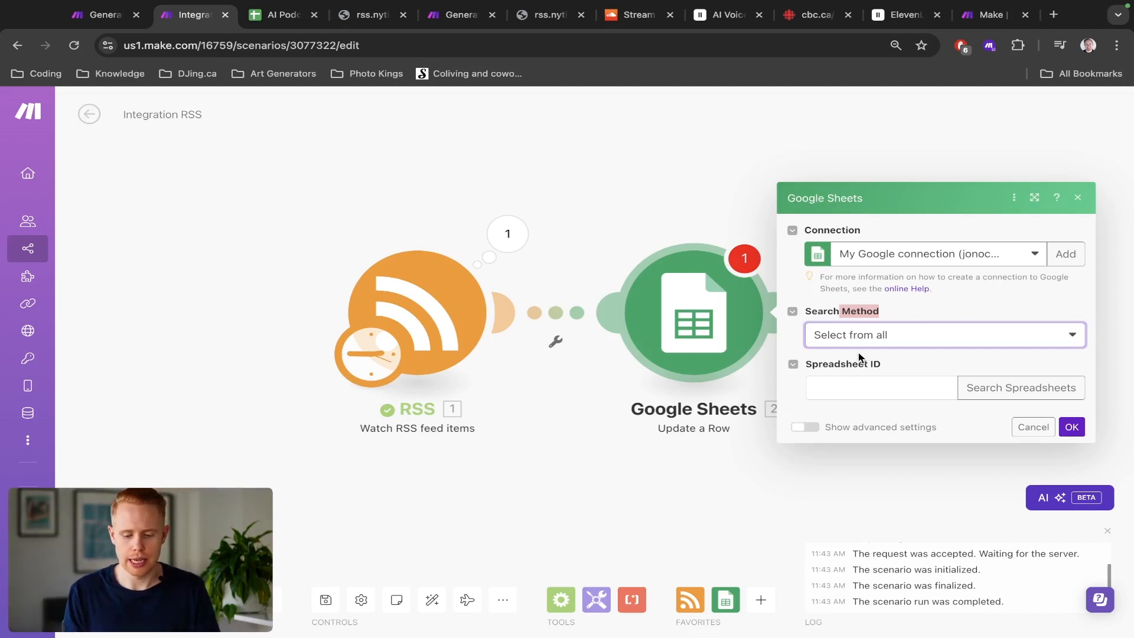
left_click_drag(813, 363, 880, 363)
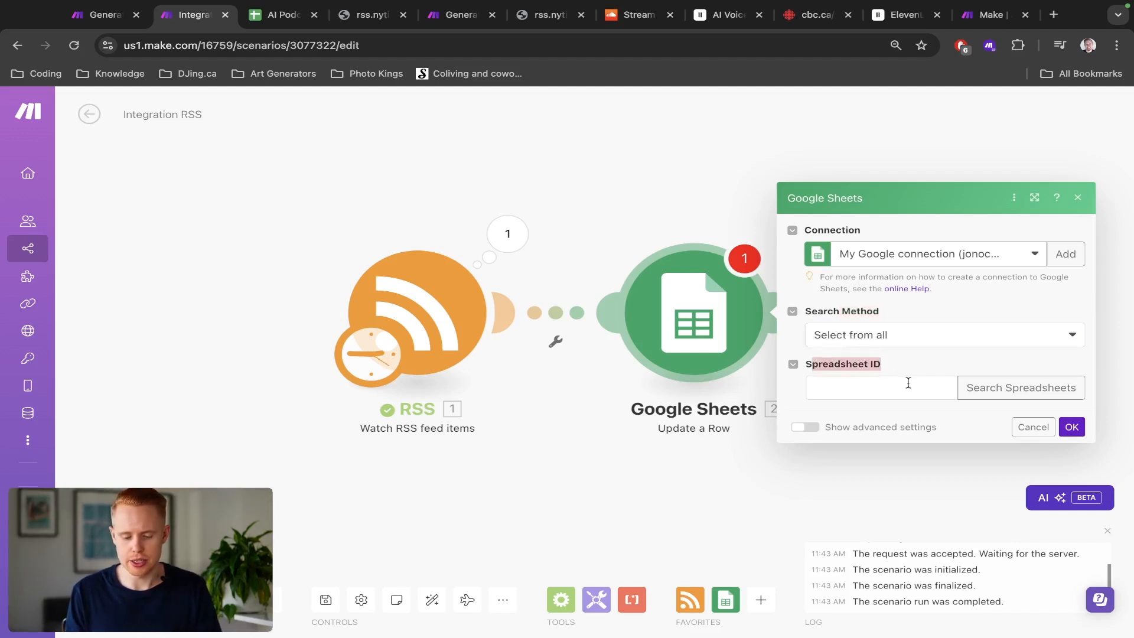
Step: Copy the spreadsheet ID from the AI Podcast sheet's URL and paste it into the Spreadsheet ID field
key("ctrl+Tab")
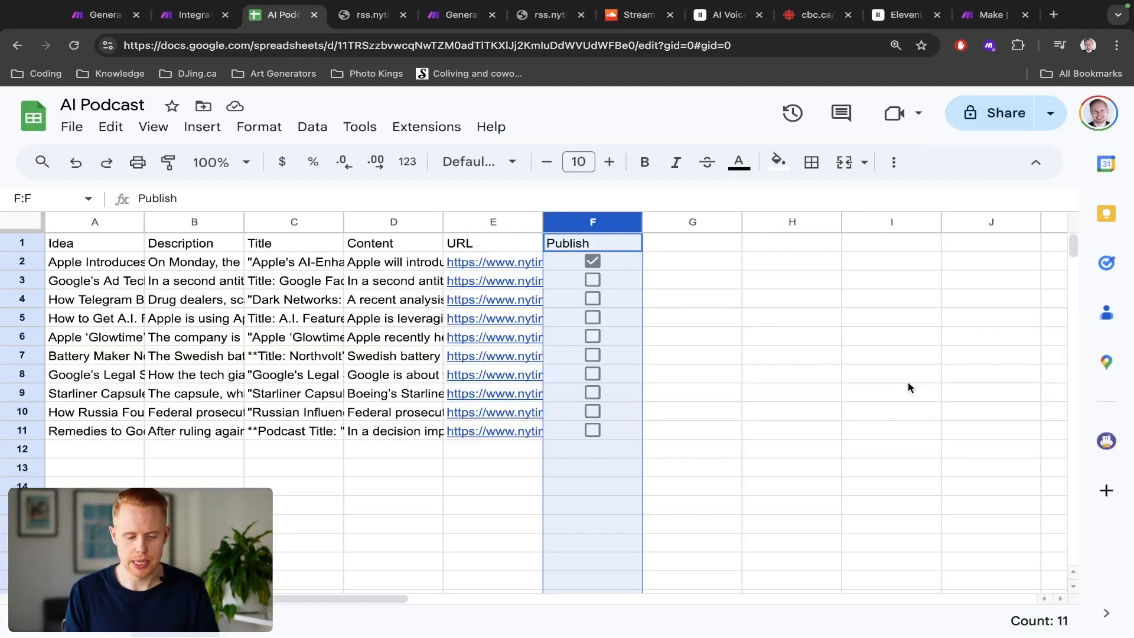
key("ctrl+l")
key("Right")
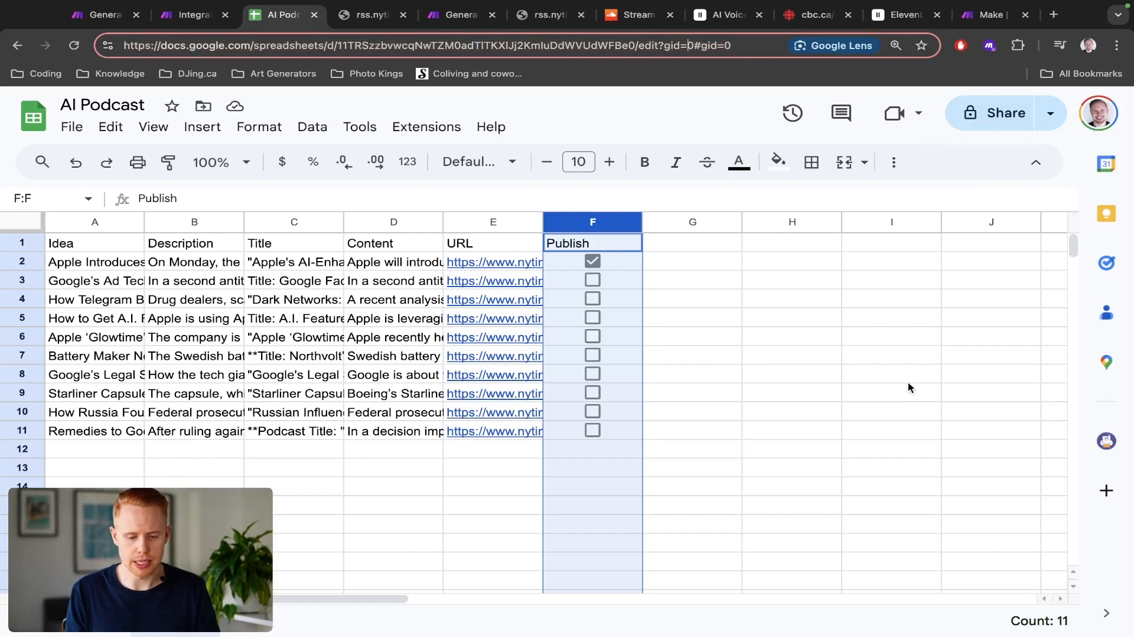
key("alt+shift+Left")
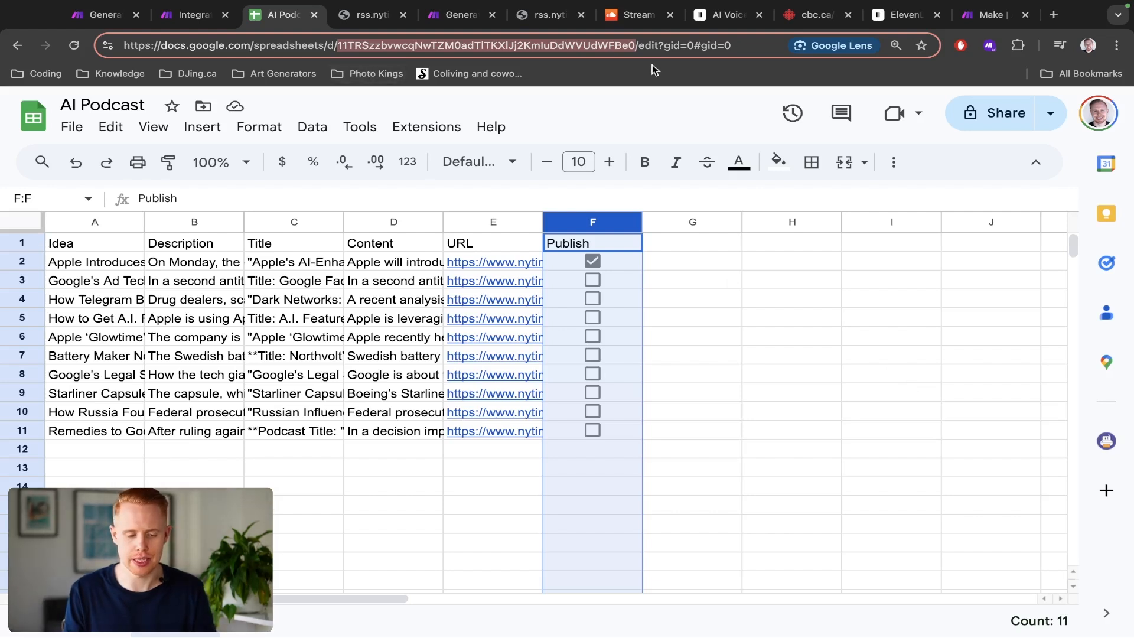
key("ctrl+shift+Tab")
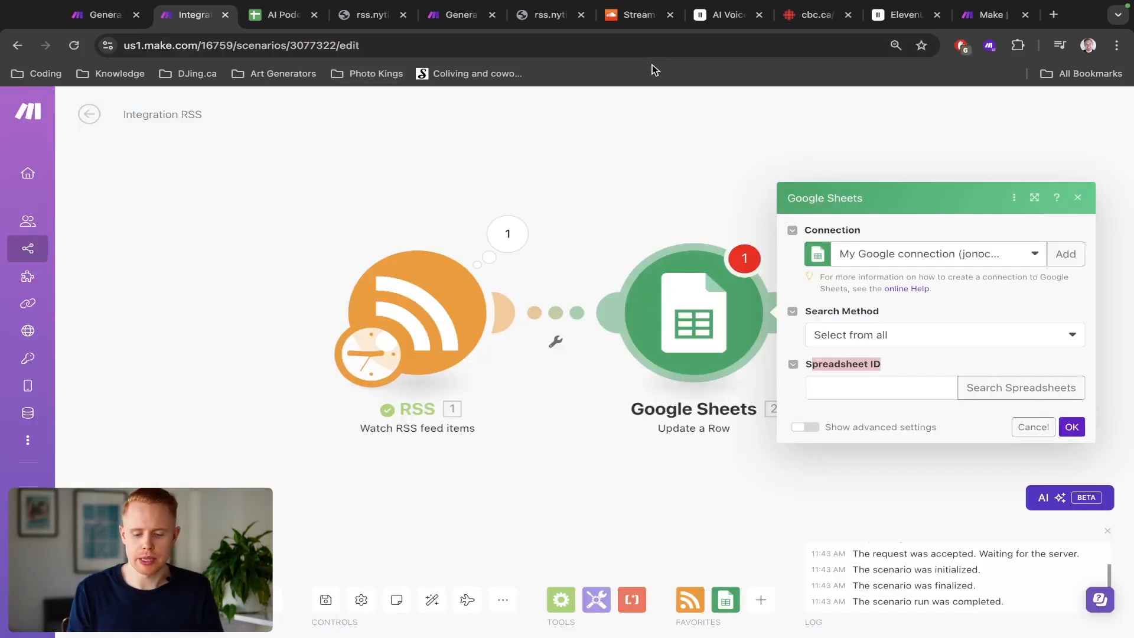
left_click(883, 391)
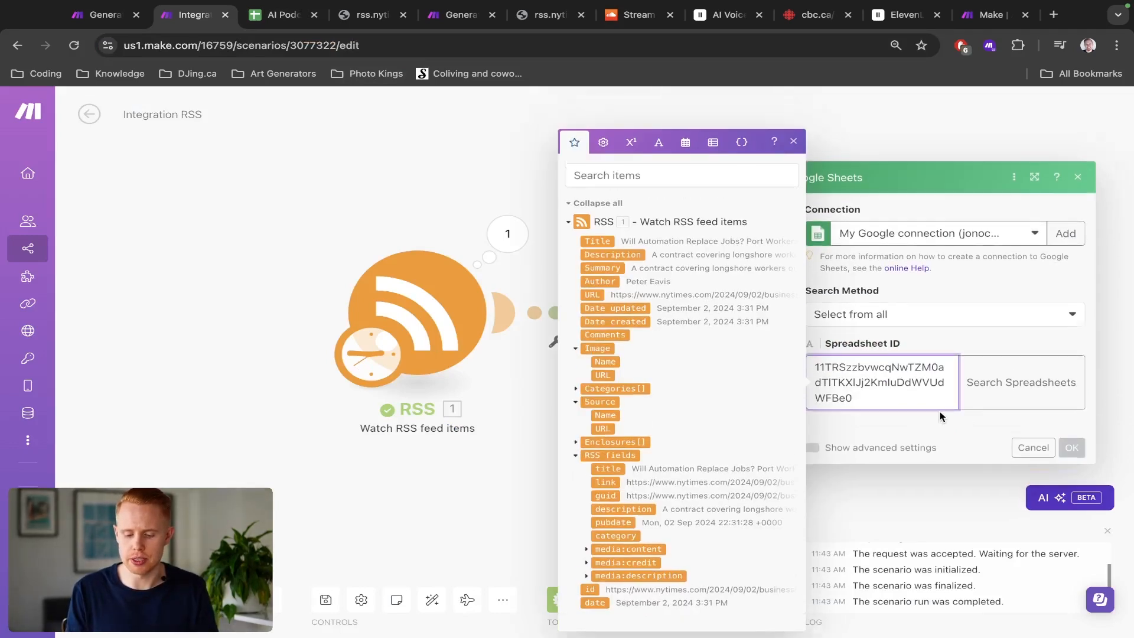
Step: Turn off mapping for Sheet Name and choose Sheet1 as the sheet
left_click(921, 367)
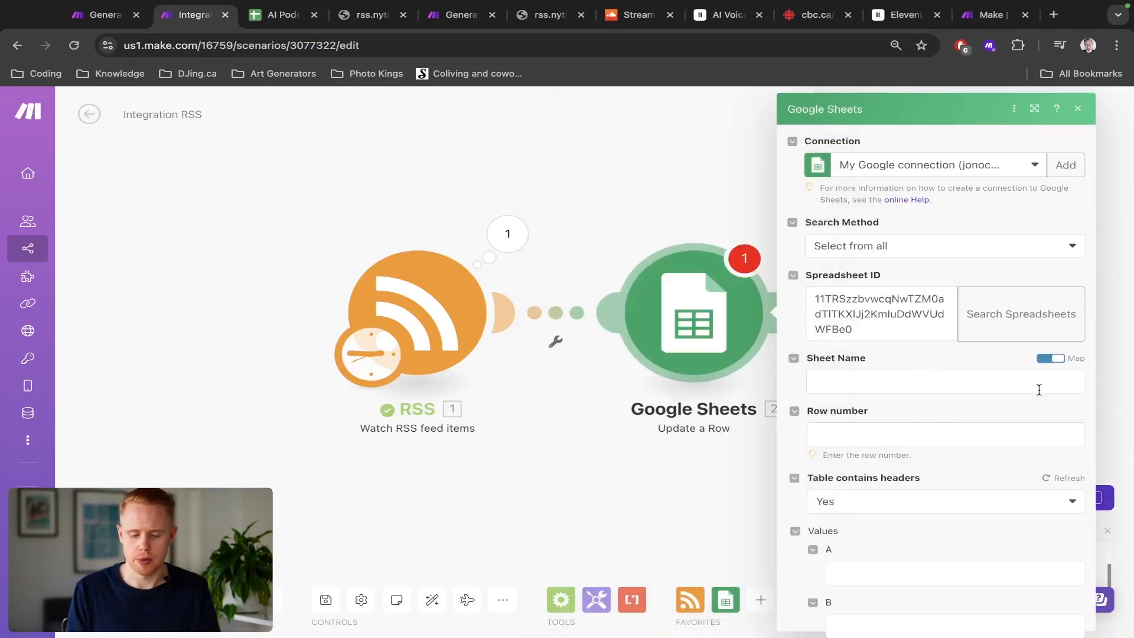
scroll(1070, 366, "up", 5)
scroll(1070, 366, "right", 1)
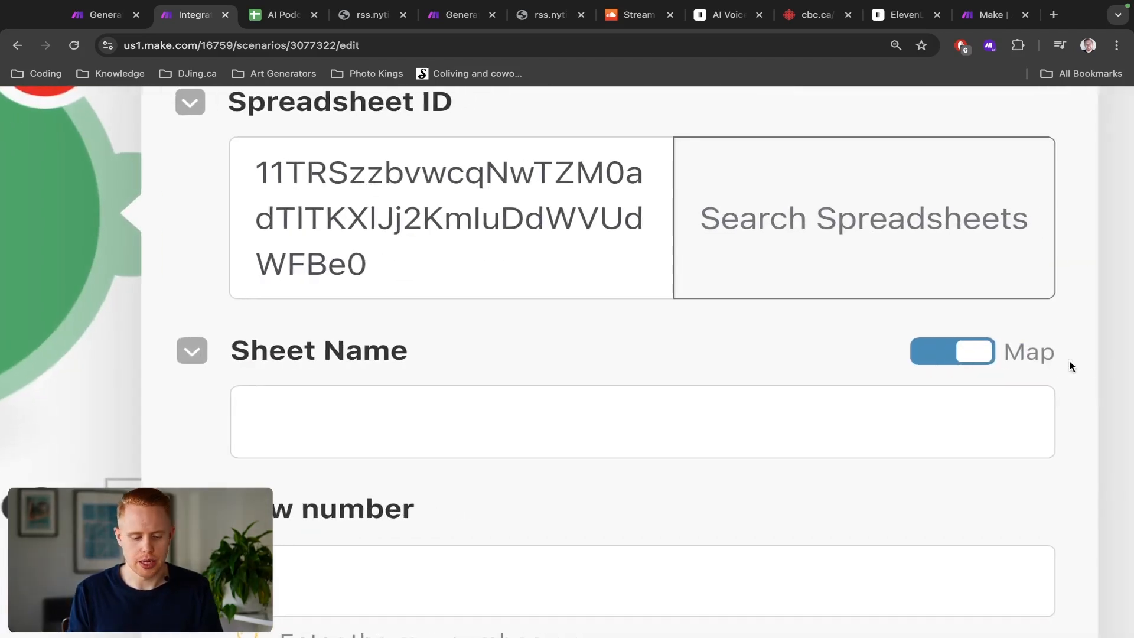
left_click(976, 359)
scroll(976, 359, "down", 5)
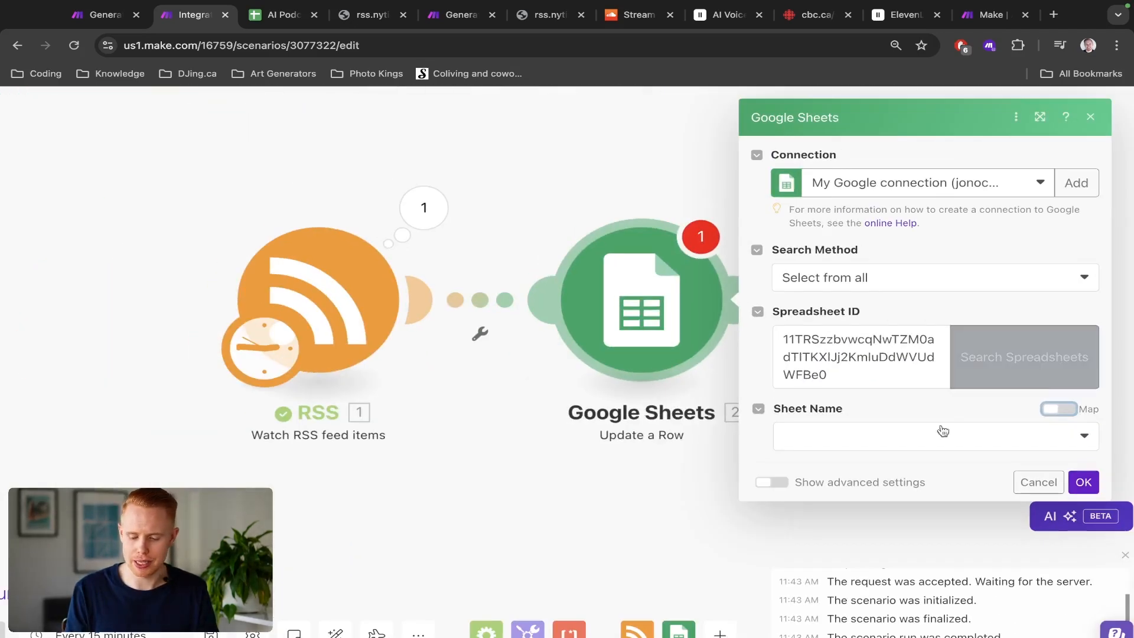
left_click(940, 433)
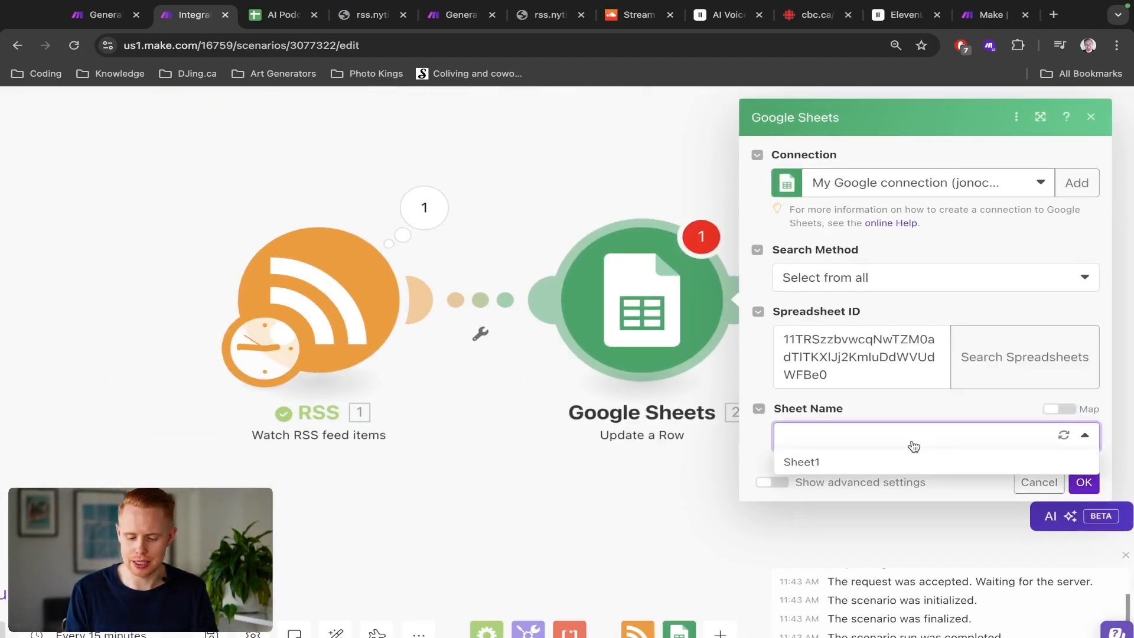
left_click(886, 464)
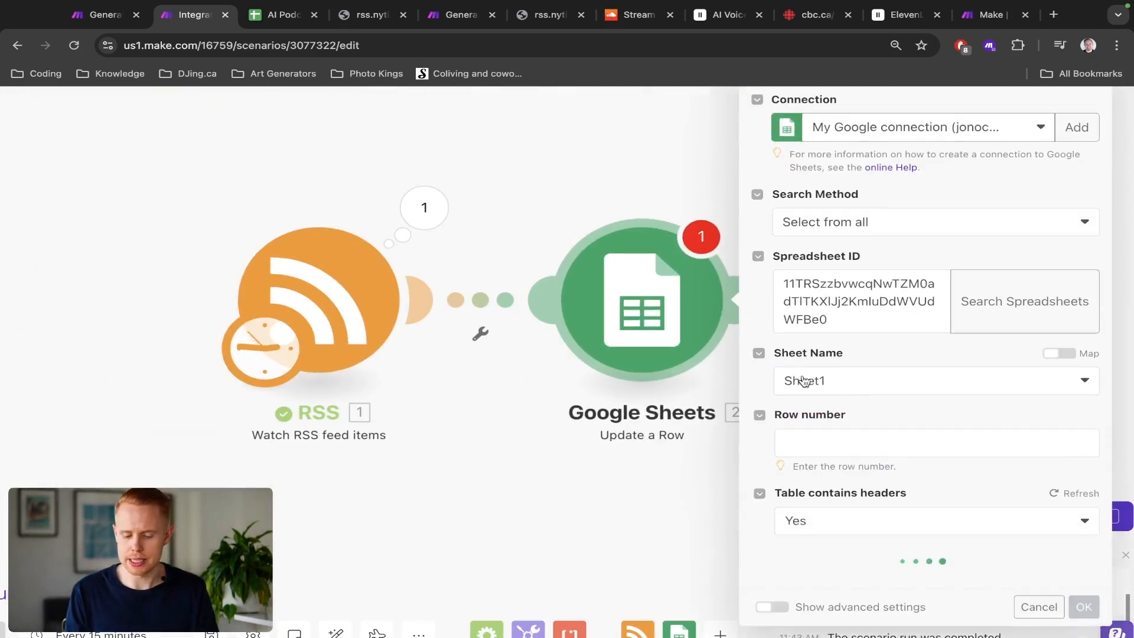
Step: Compare the settings with the spreadsheet, select the spreadsheet ID, and close the Update a Row settings
key("ctrl+Tab")
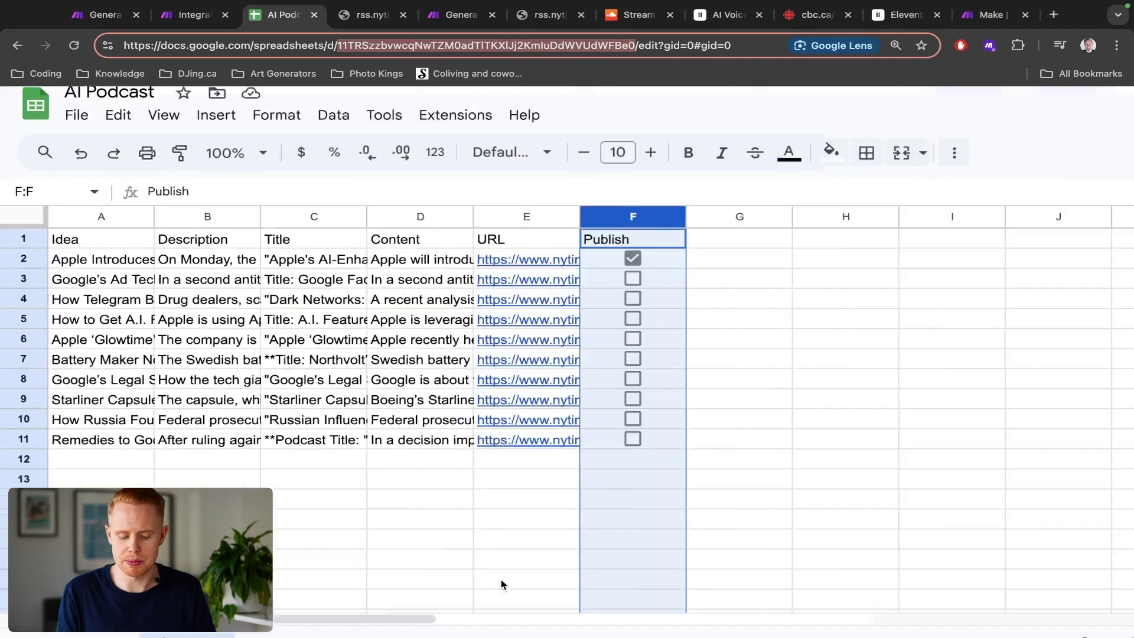
key("ctrl+shift+Tab")
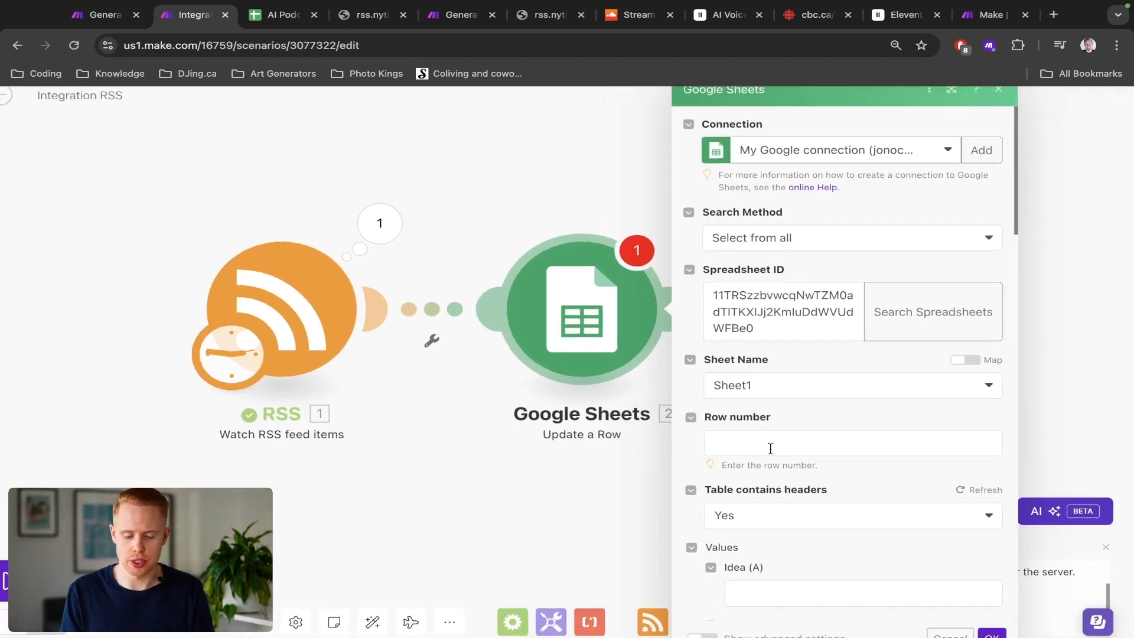
left_click(771, 321)
triple_click(743, 320)
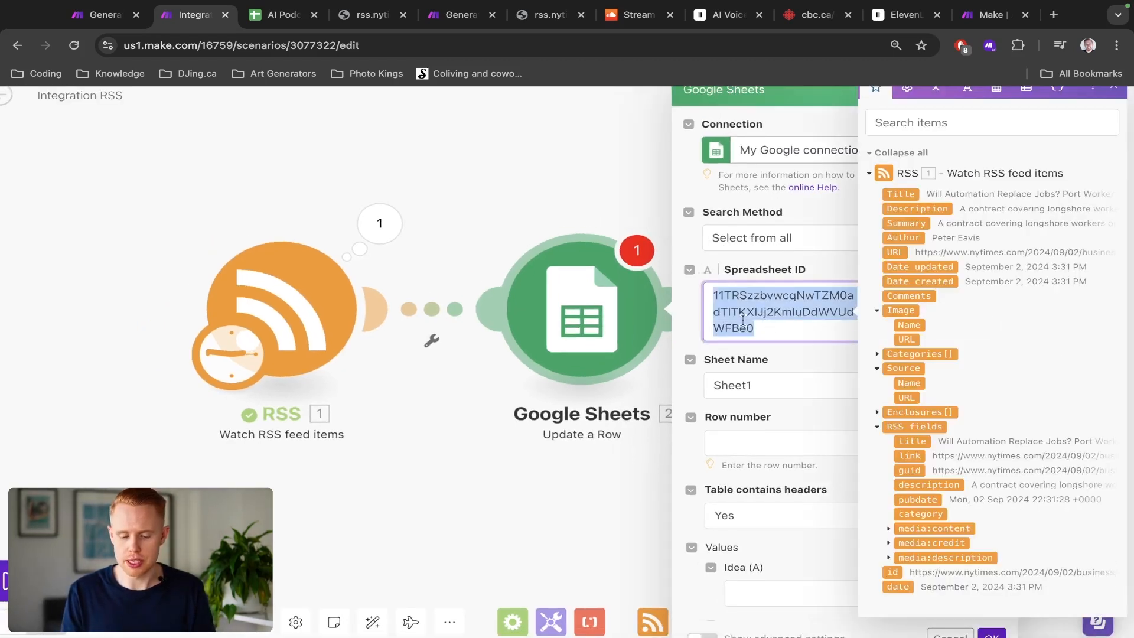
left_click(510, 163)
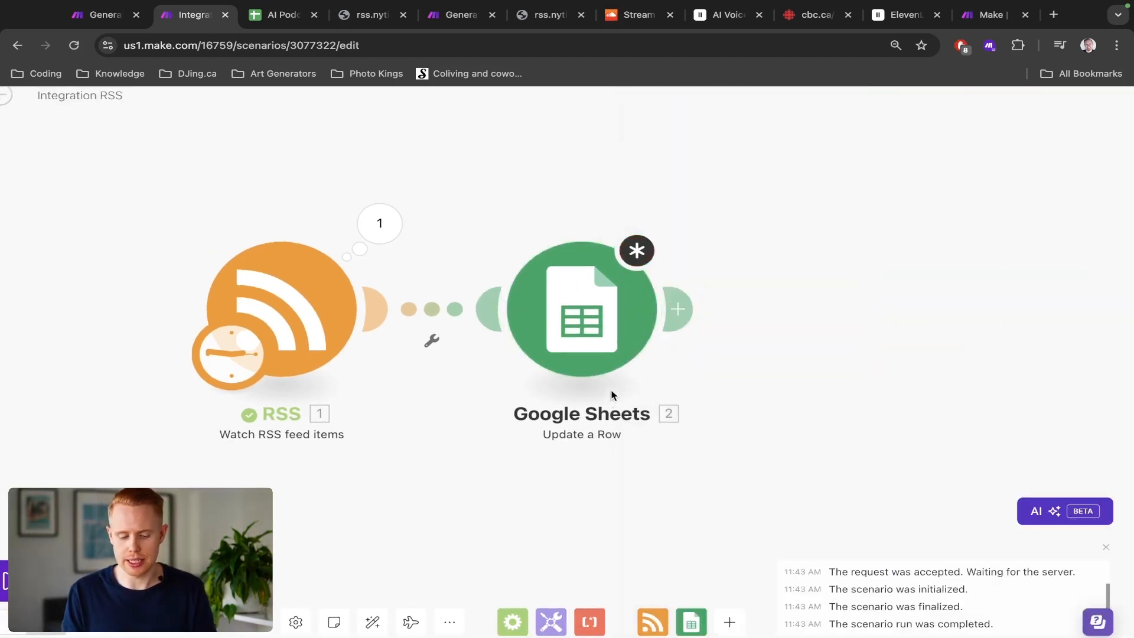
Step: Add a Google Sheets Add a Row module after the Update a Row module
left_click(689, 296)
left_click(467, 225)
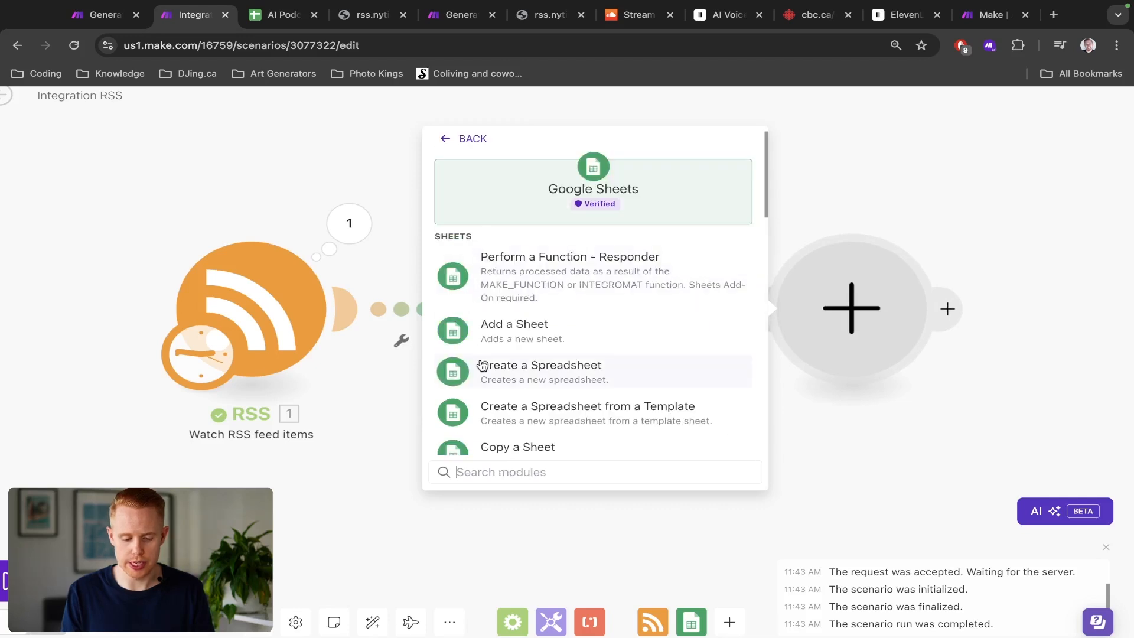
type("add a r")
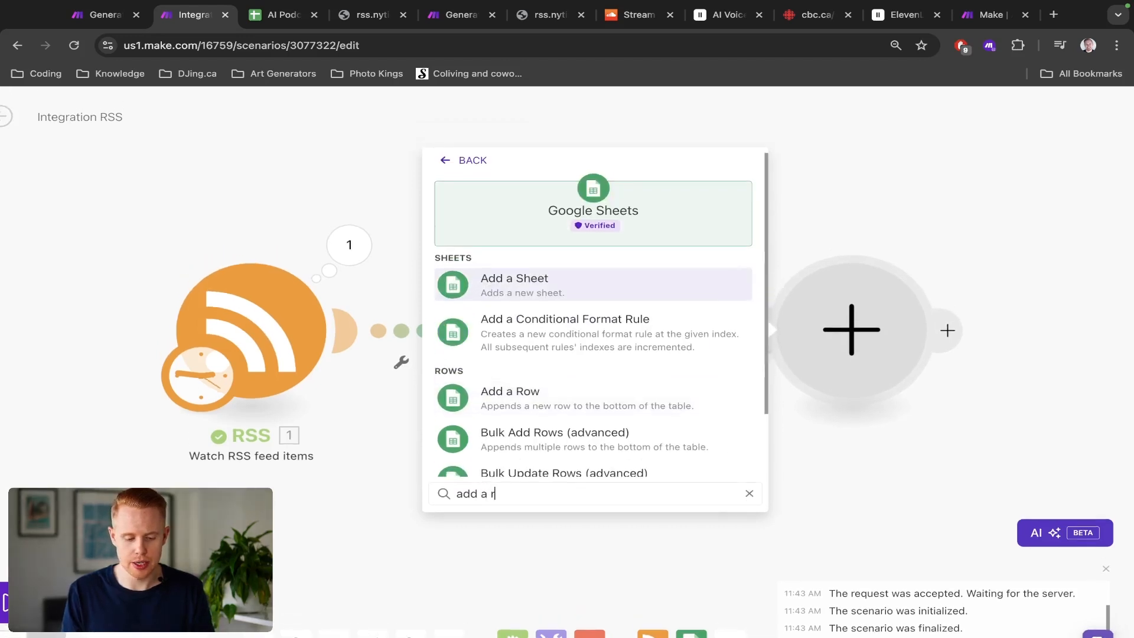
type("ow")
left_click(513, 279)
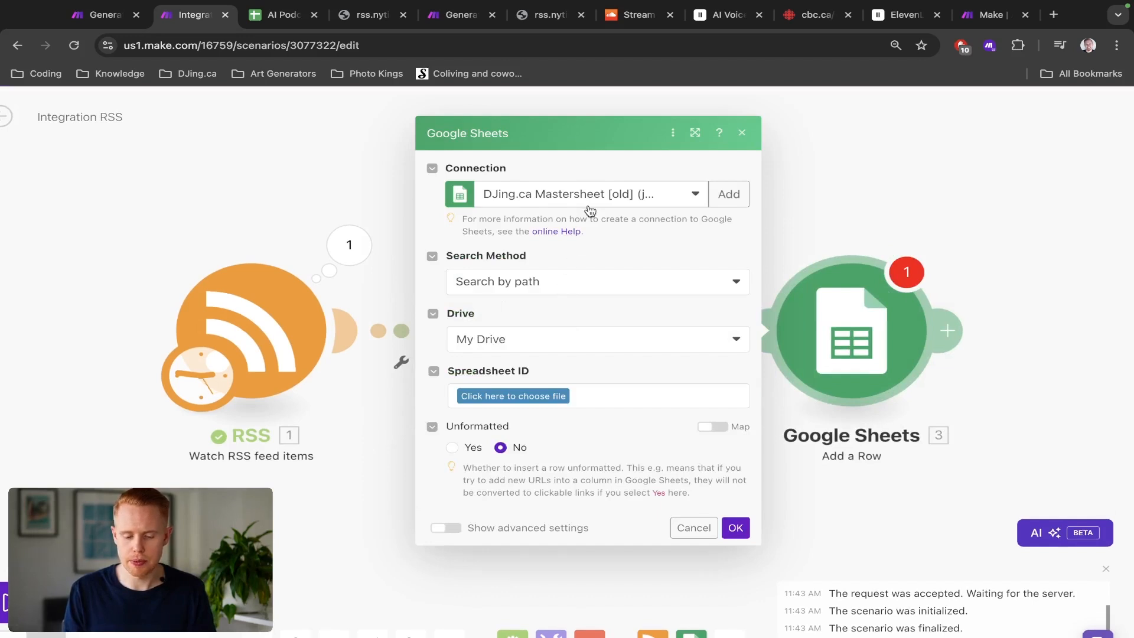
Step: Choose the personal Google connection for the Add a Row module and set the search method to Select from all
left_click(590, 201)
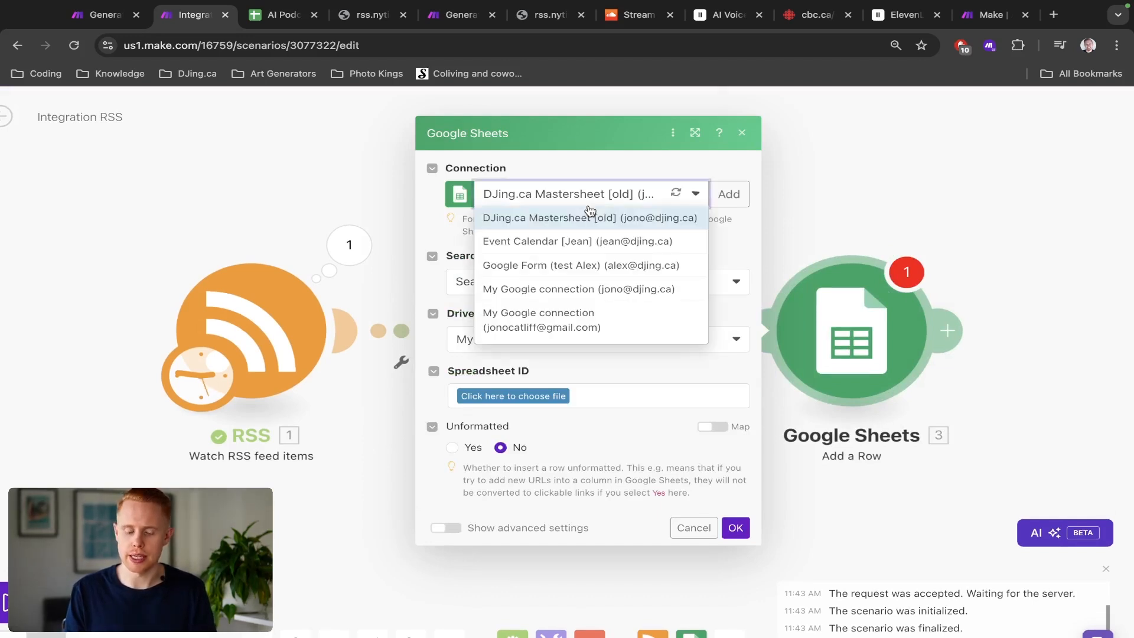
left_click(578, 334)
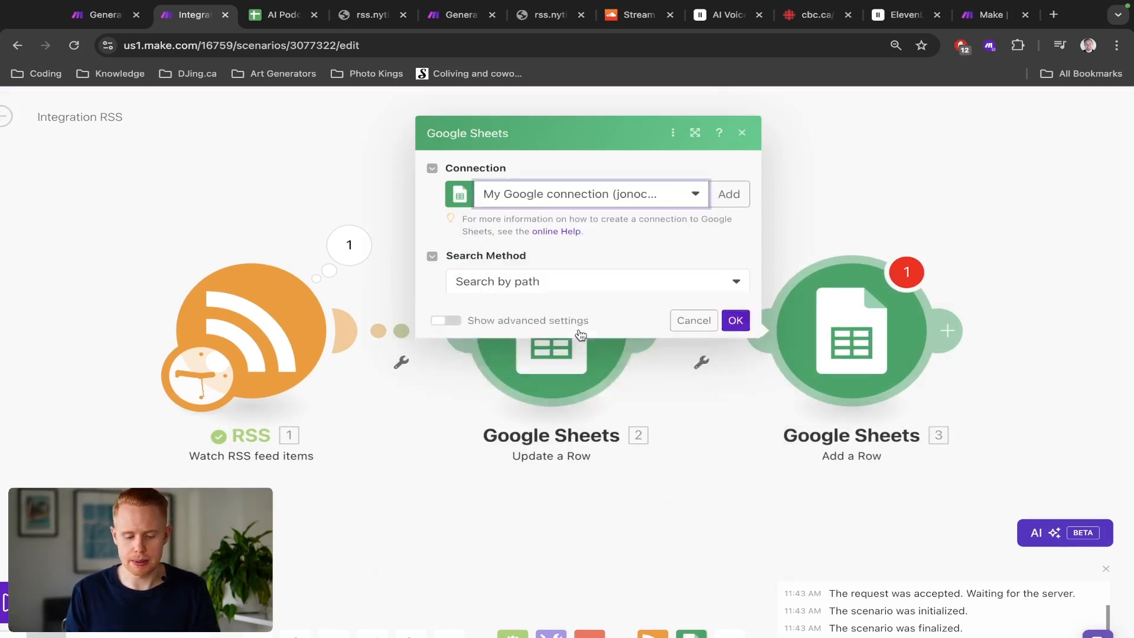
left_click(524, 282)
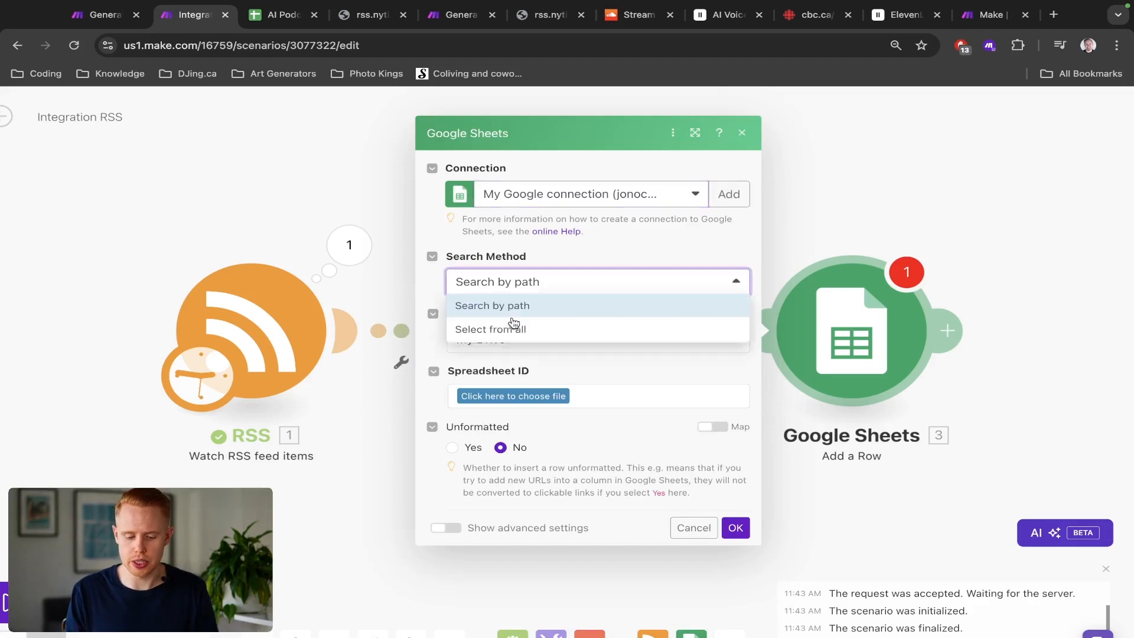
left_click(511, 334)
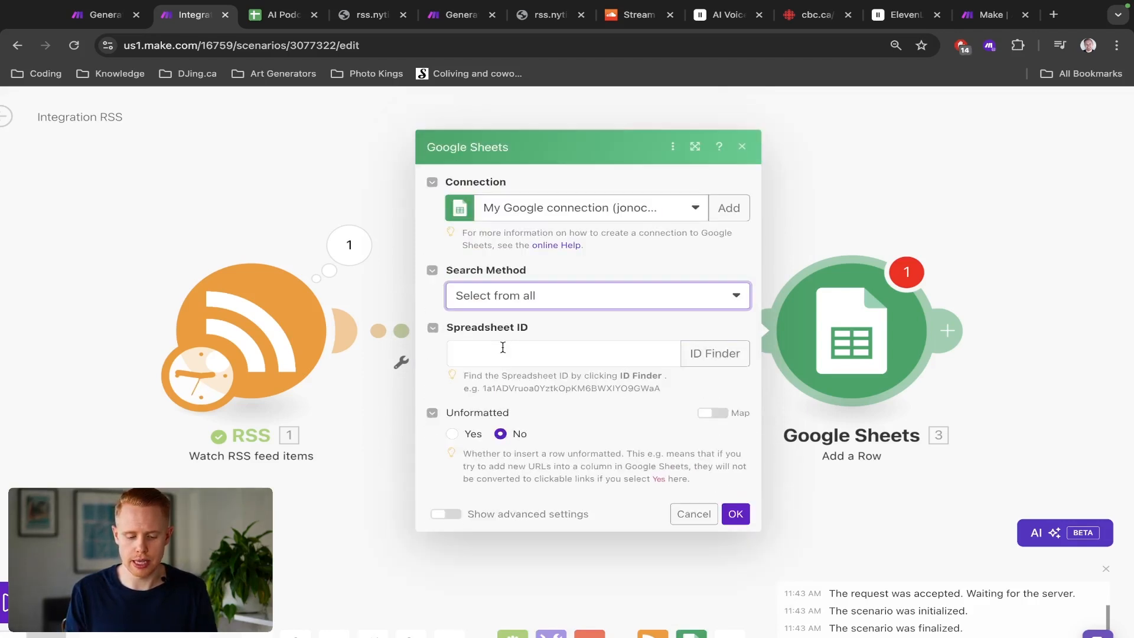
Step: Paste the spreadsheet ID into the Add a Row settings, choose Sheet1 as the sheet name, and close the module settings
left_click(503, 348)
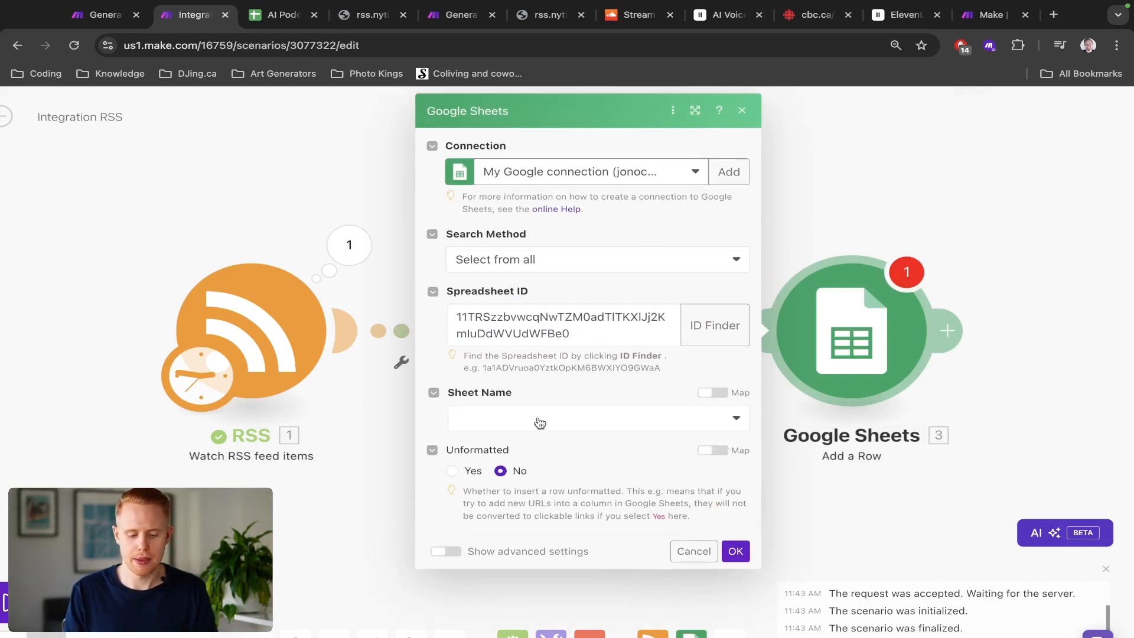
left_click(534, 421)
left_click(520, 440)
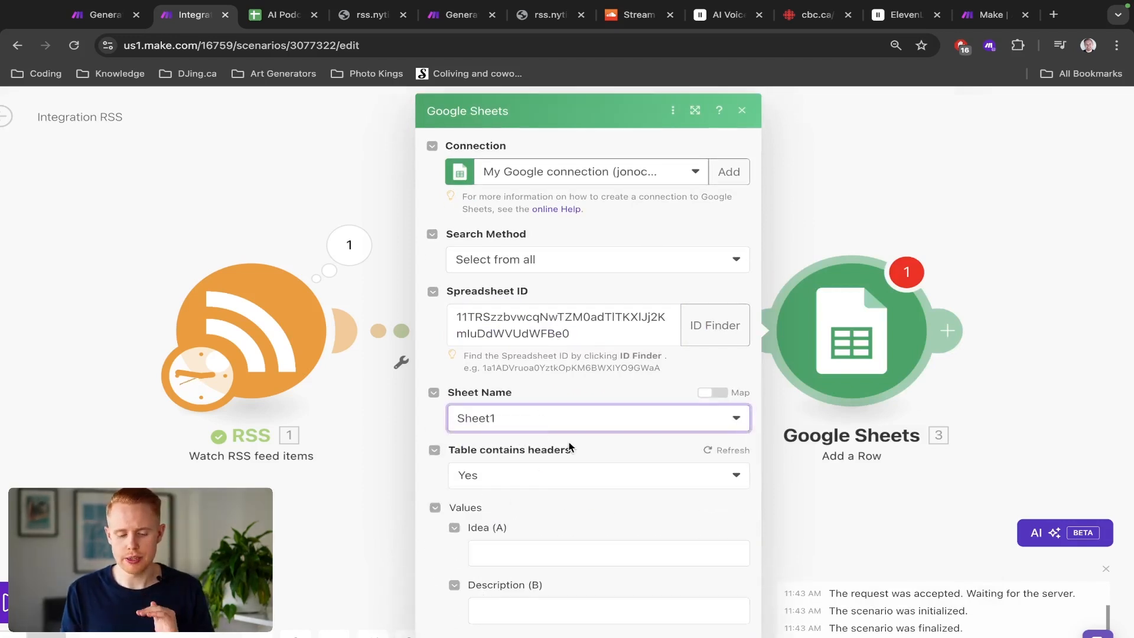
scroll(633, 435, "down", 1)
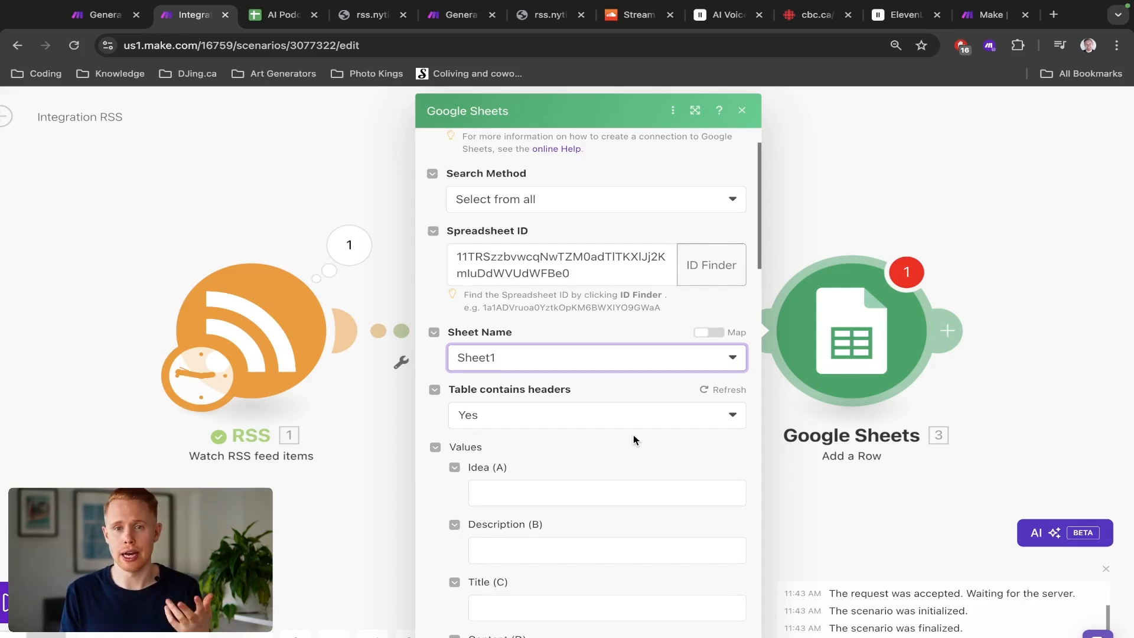
scroll(634, 437, "down", 2)
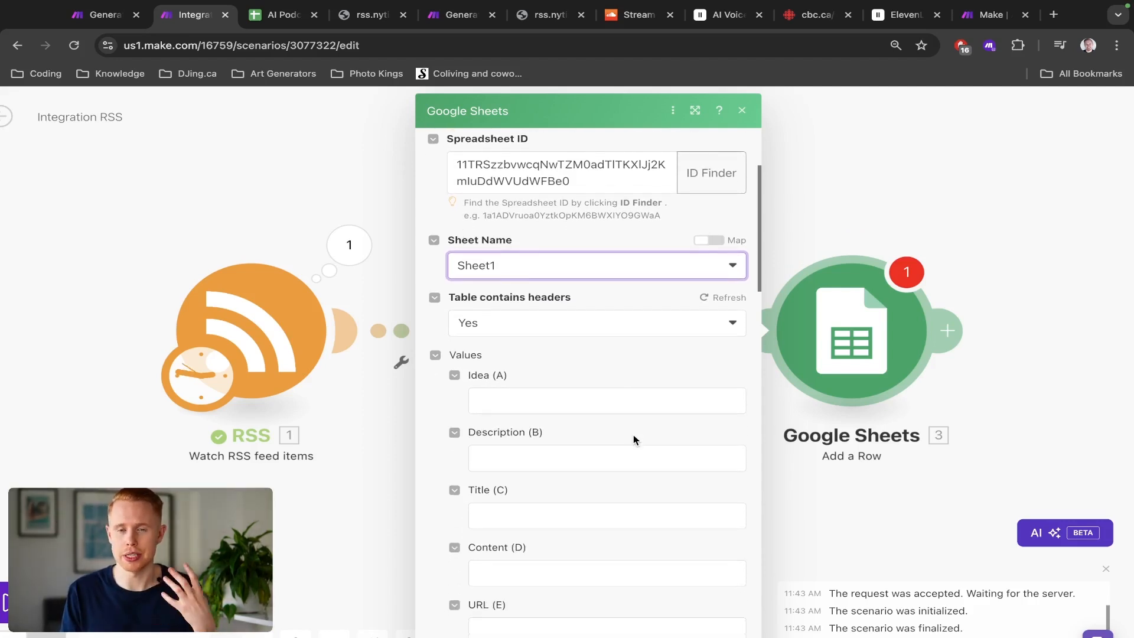
scroll(633, 440, "down", 1)
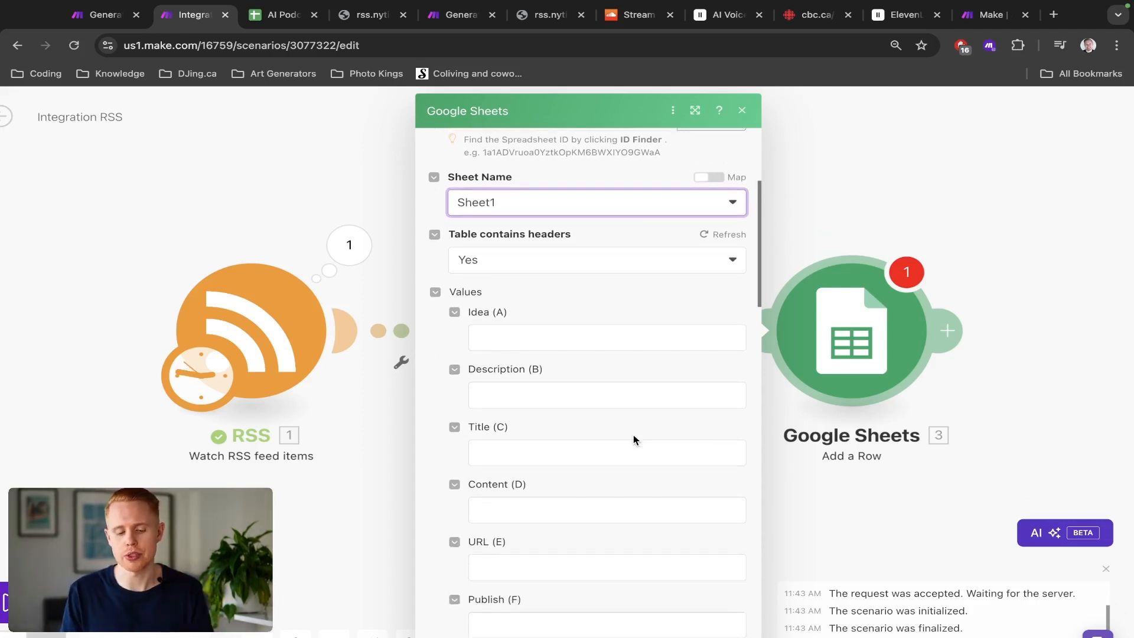
left_click(498, 335)
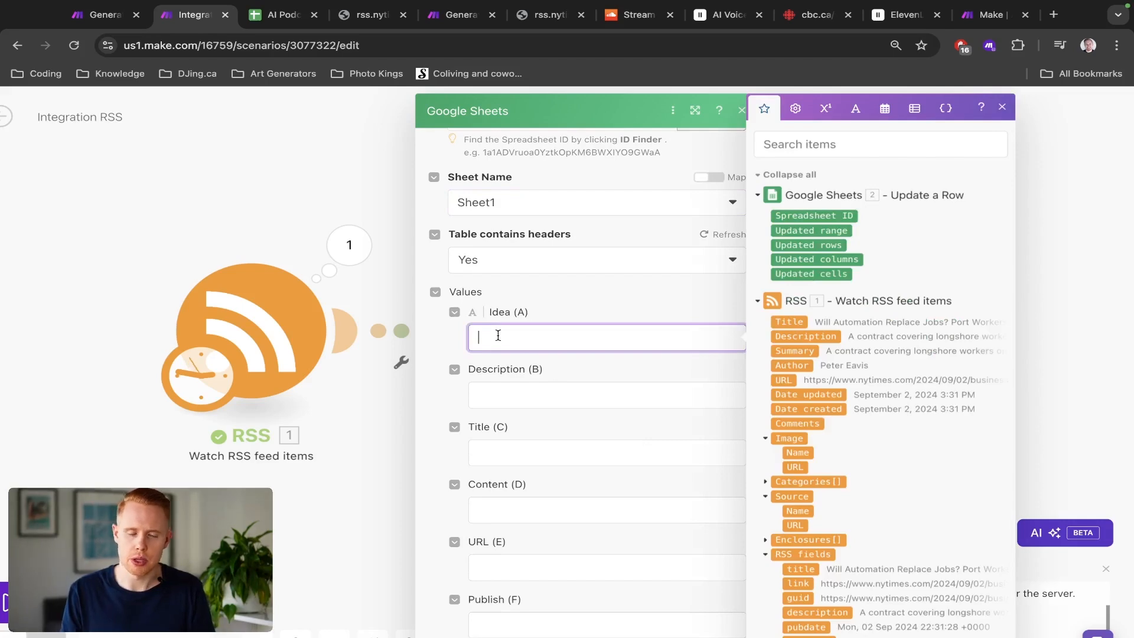
left_click(349, 245)
left_click(350, 245)
left_click(247, 180)
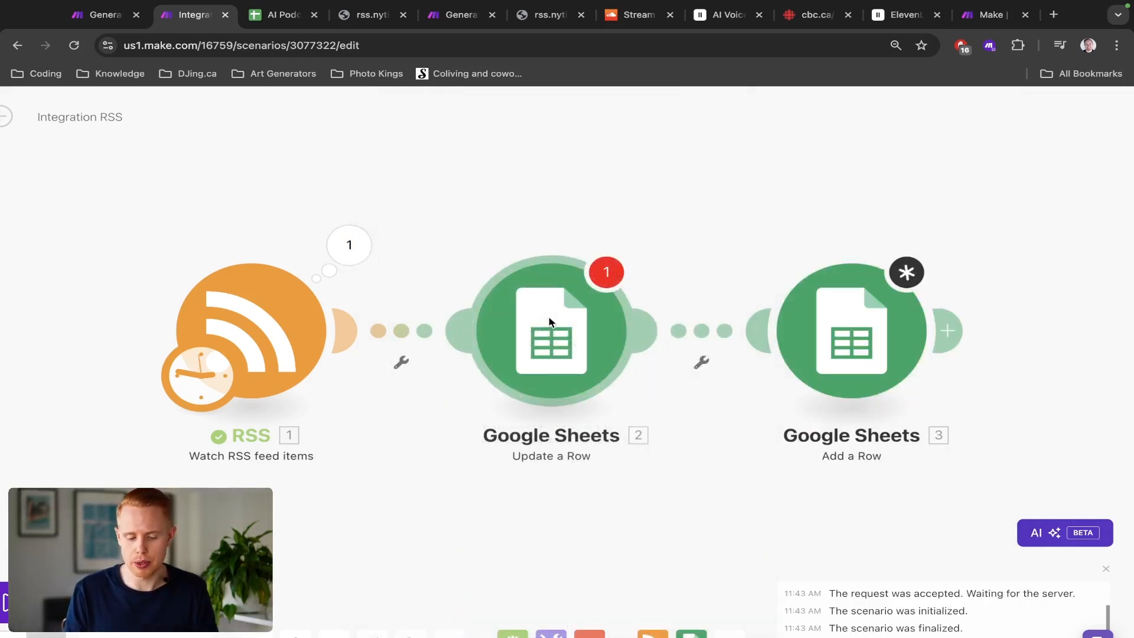
Step: Delete the Update a Row module and move the Add a Row module next to the RSS module
right_click(522, 314)
left_click(646, 487)
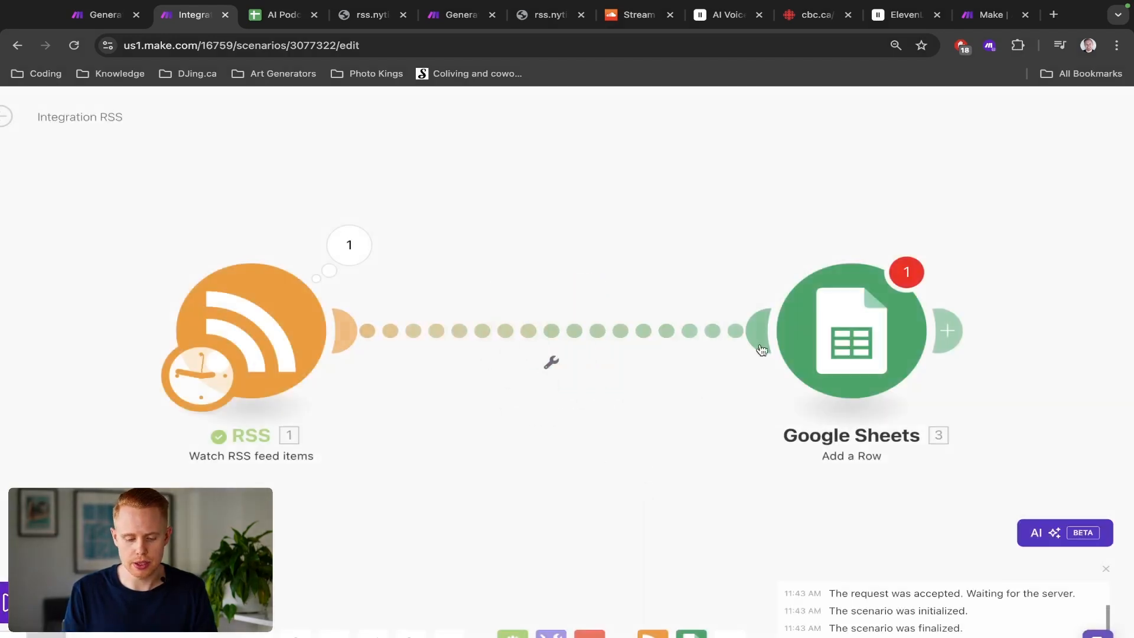
left_click_drag(792, 333, 583, 338)
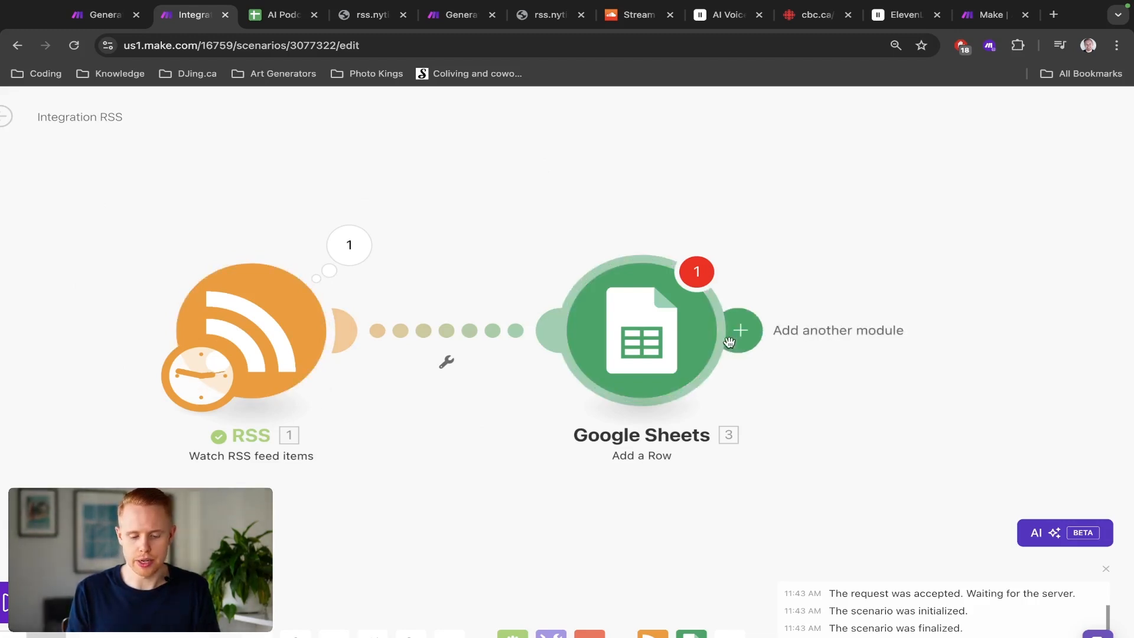
Step: Map the RSS Title to Idea (A) and the RSS Description to Description (B) in Add a Row, then save
left_click(657, 353)
scroll(910, 532, "down", 2)
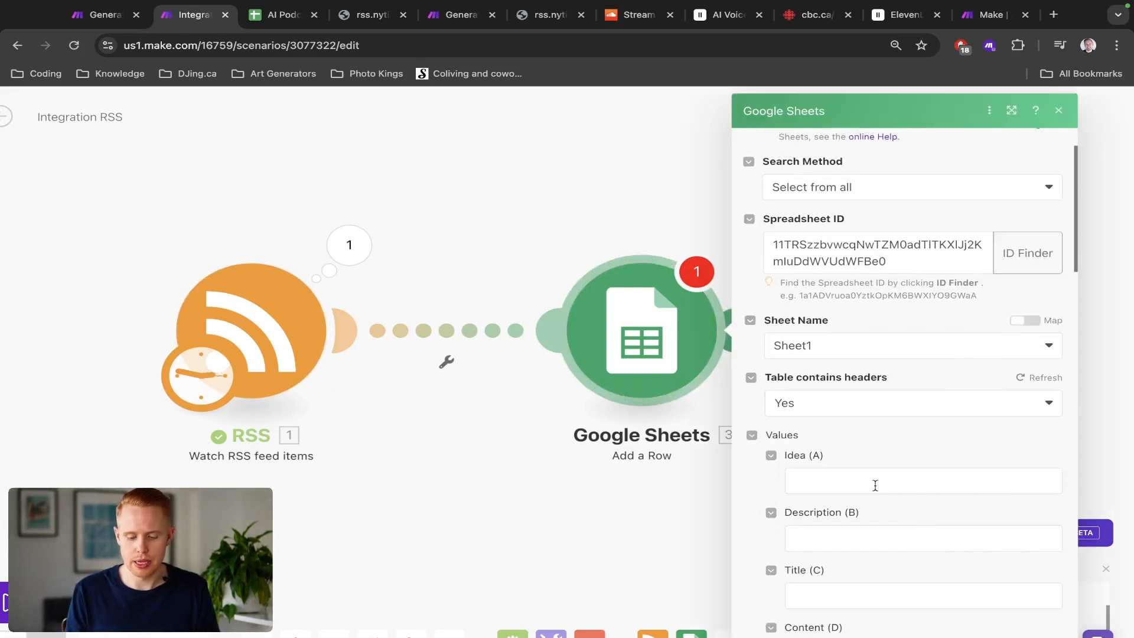
left_click(875, 483)
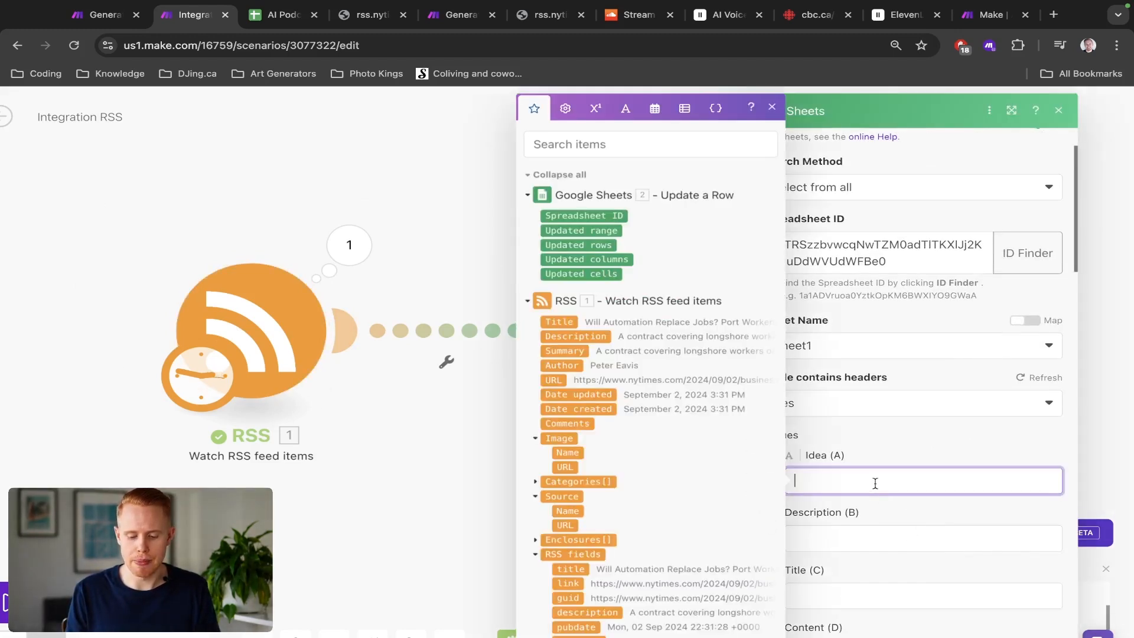
left_click(559, 321)
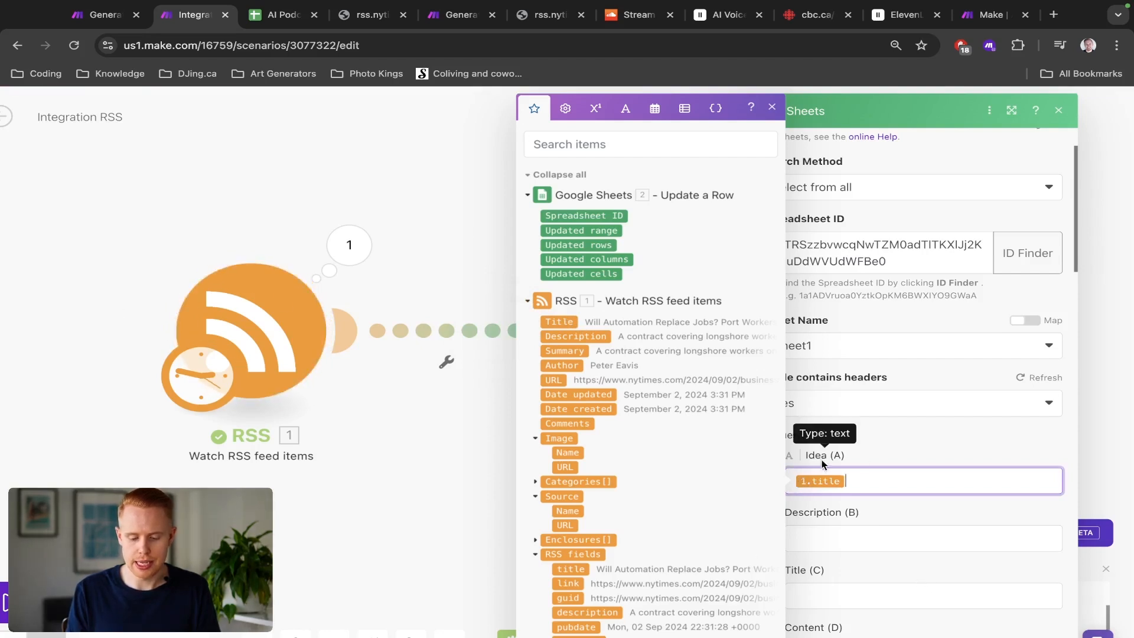
left_click(840, 546)
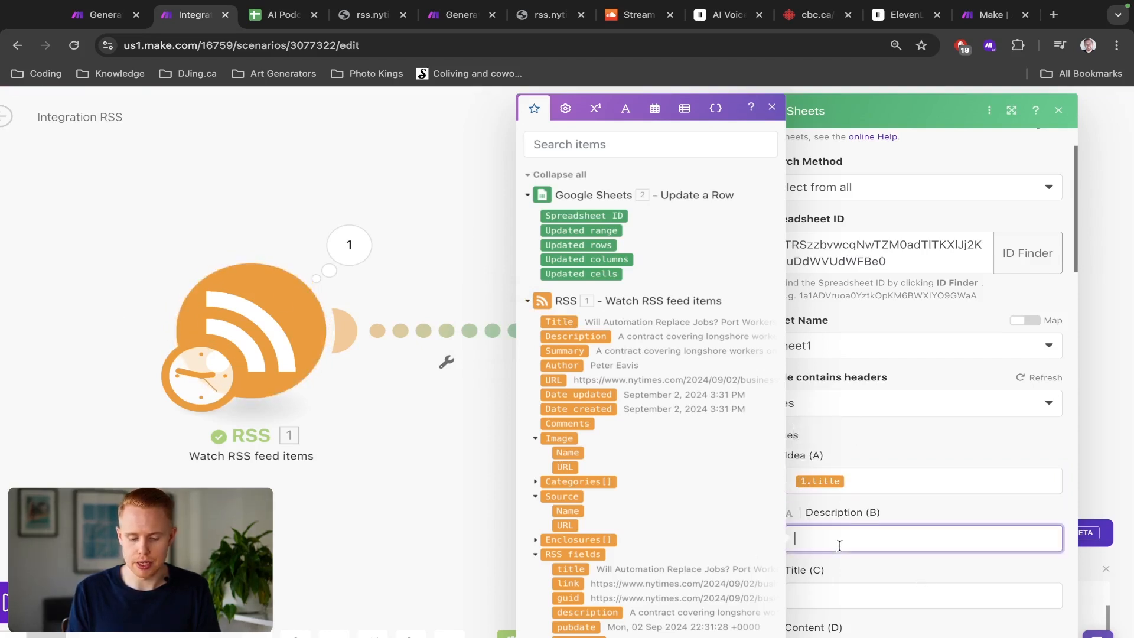
left_click(576, 336)
scroll(1015, 597, "down", 1)
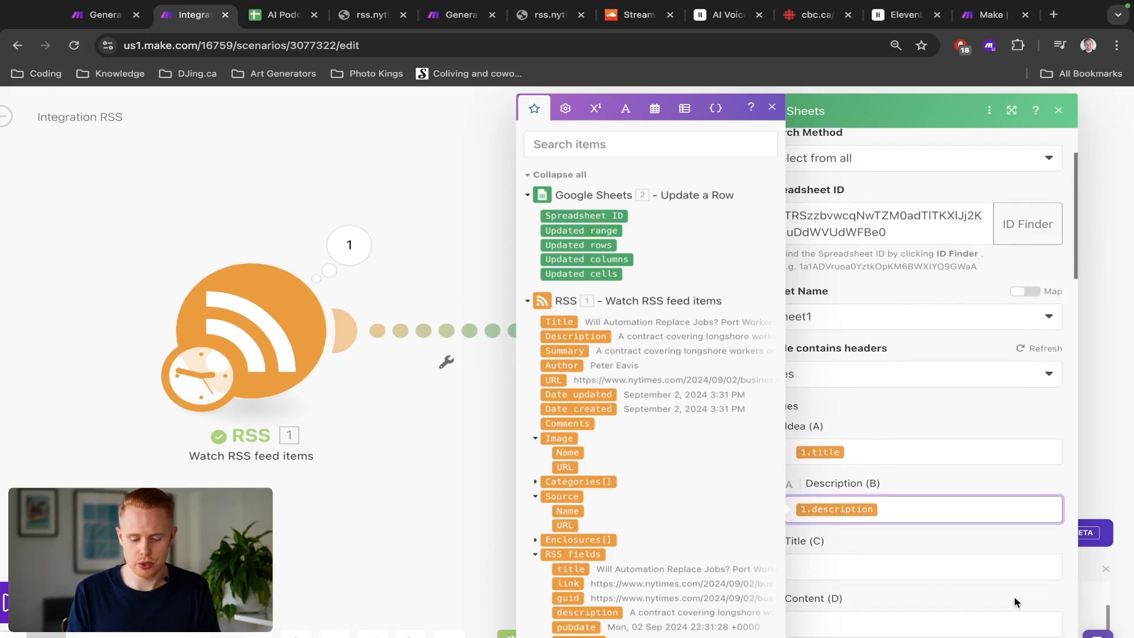
scroll(956, 552, "down", 5)
key("ctrl+minus")
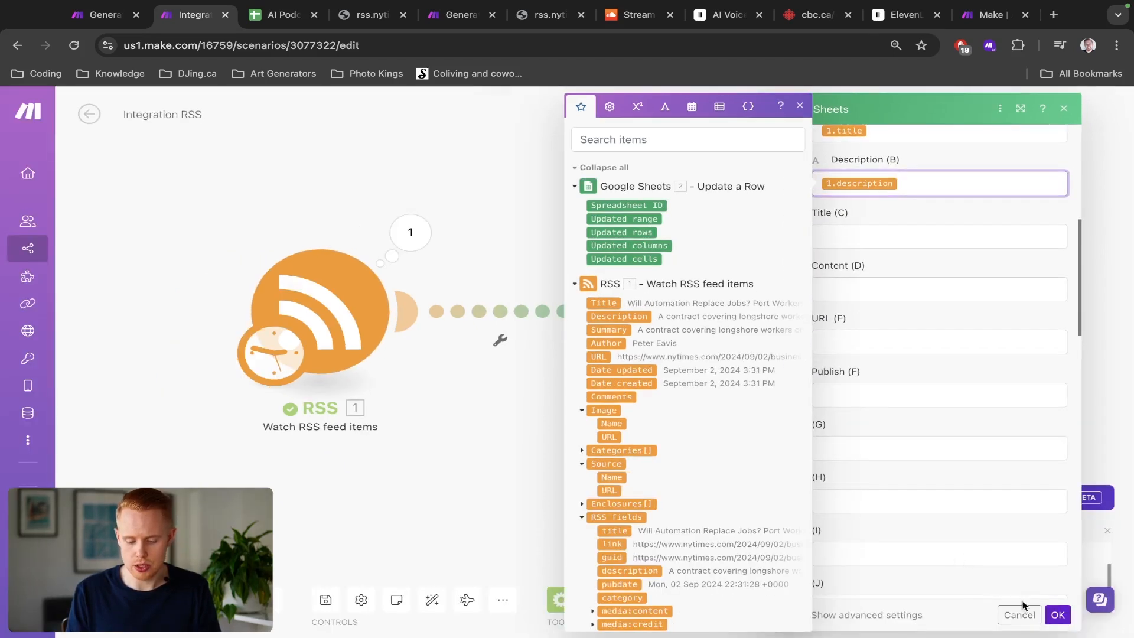
left_click(1058, 616)
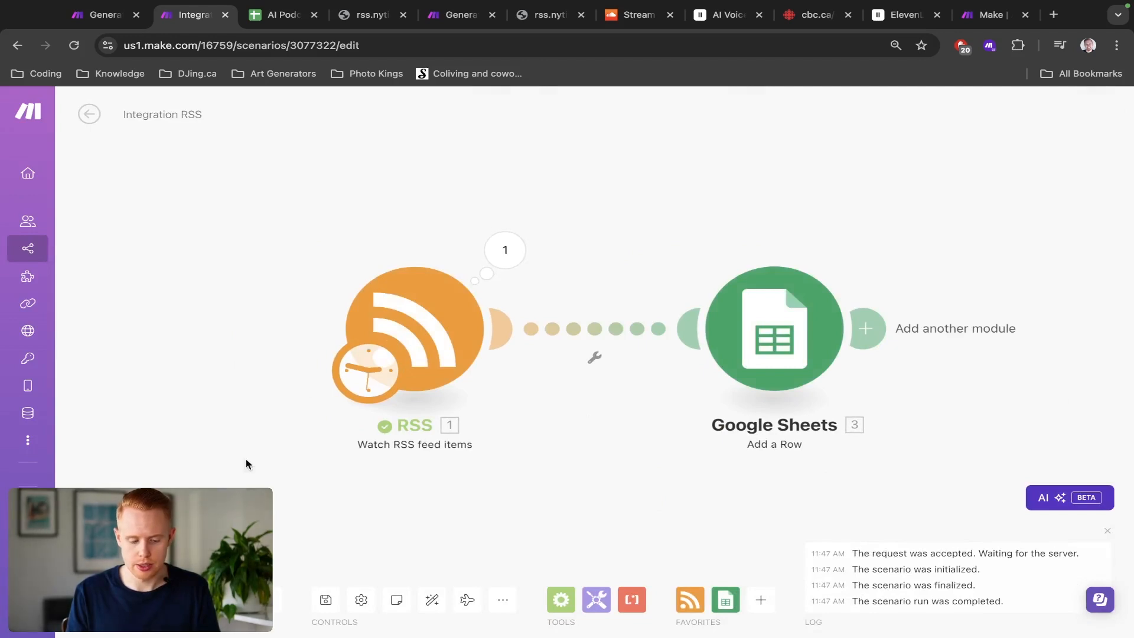
Step: Set the RSS module to start from all RSS feed items
right_click(405, 312)
left_click(508, 247)
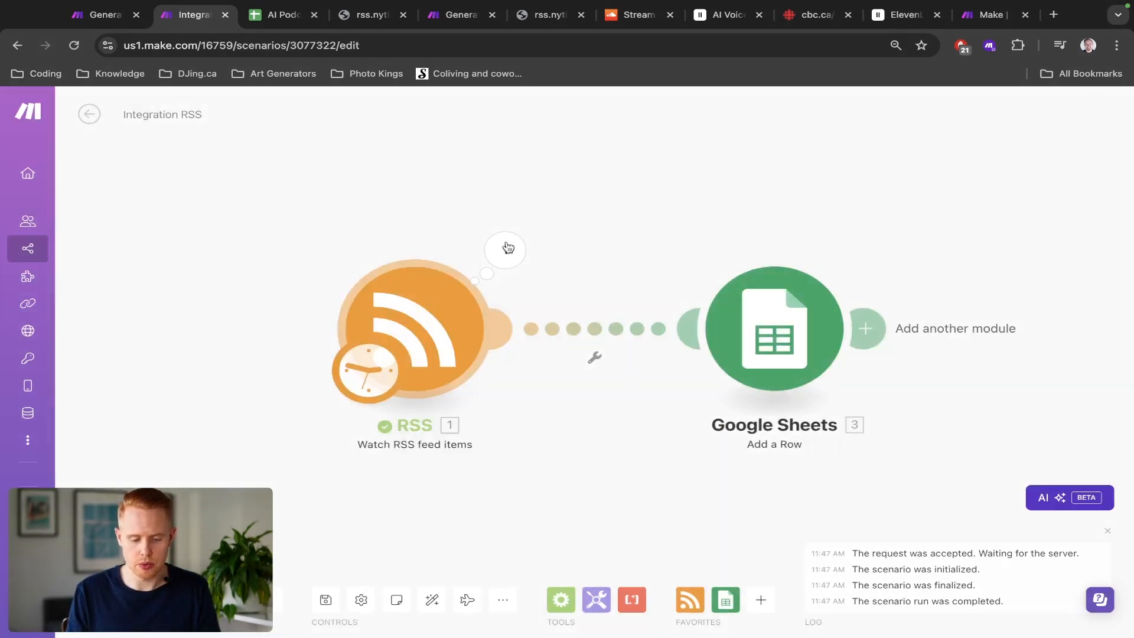
right_click(415, 334)
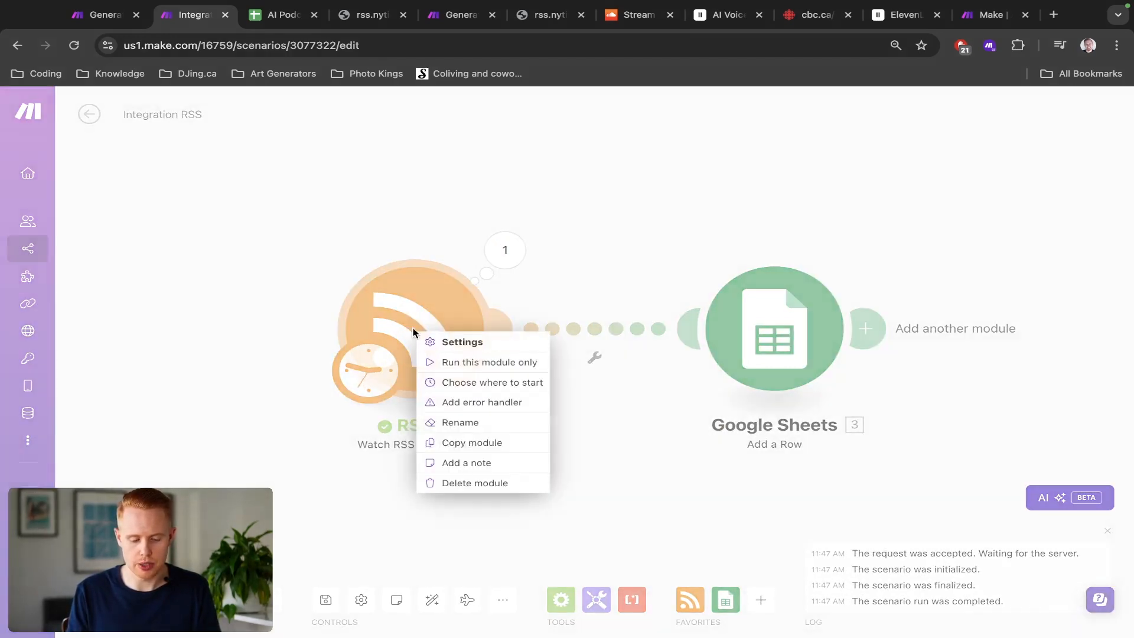
left_click(472, 384)
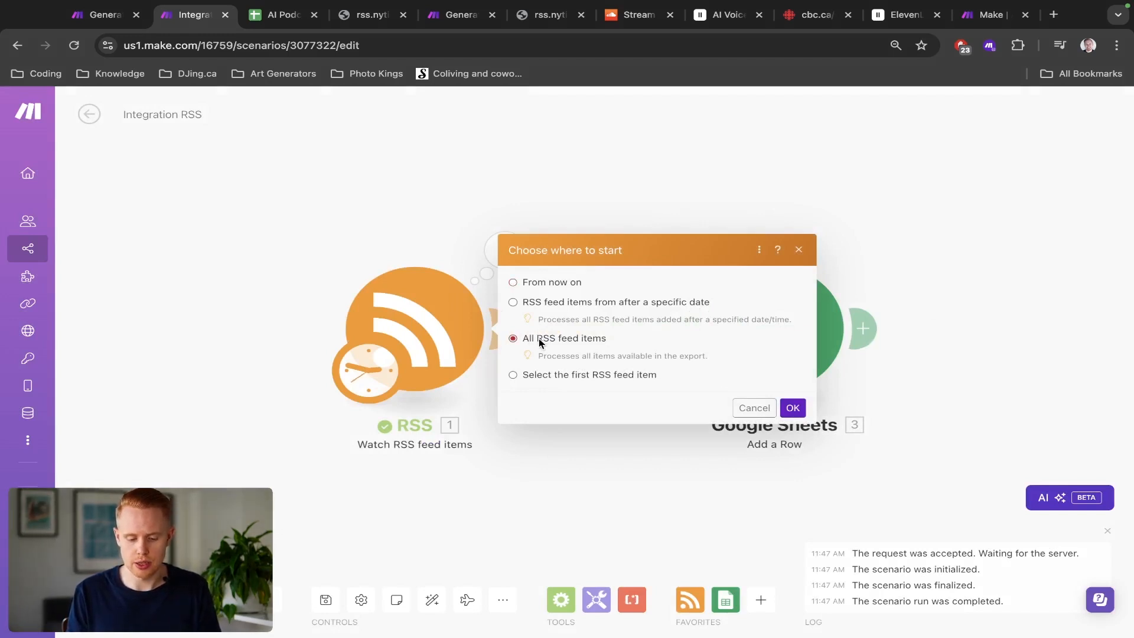
left_click(793, 408)
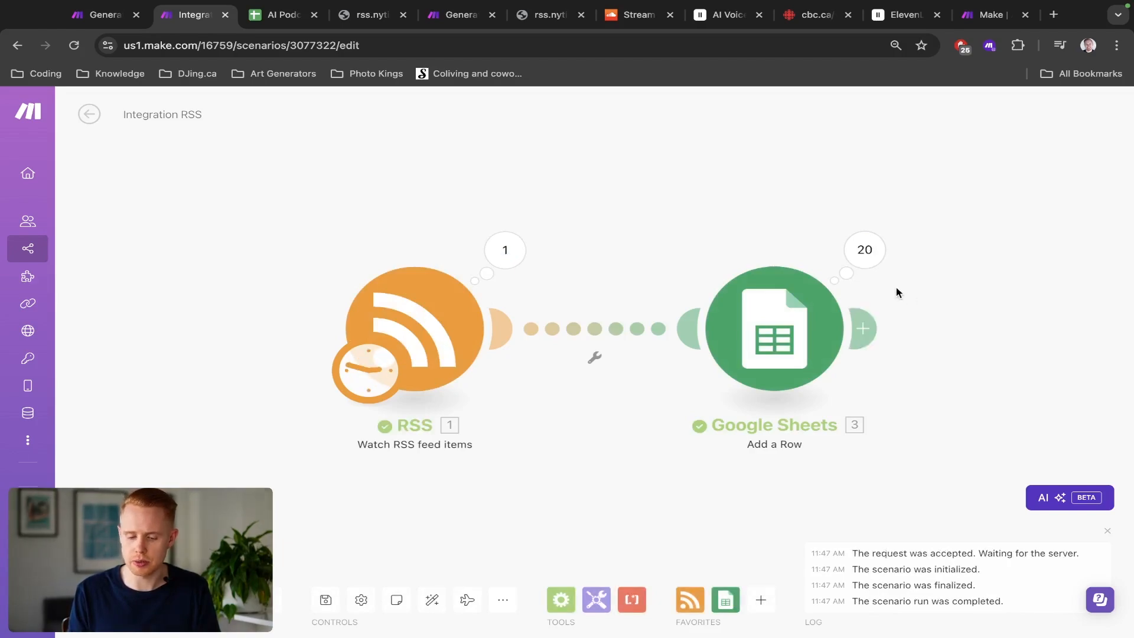
Step: Clear the newly added Idea and Description entries from row 12 downward in the AI Podcast sheet
key("ctrl+Tab")
scroll(292, 350, "down", 5)
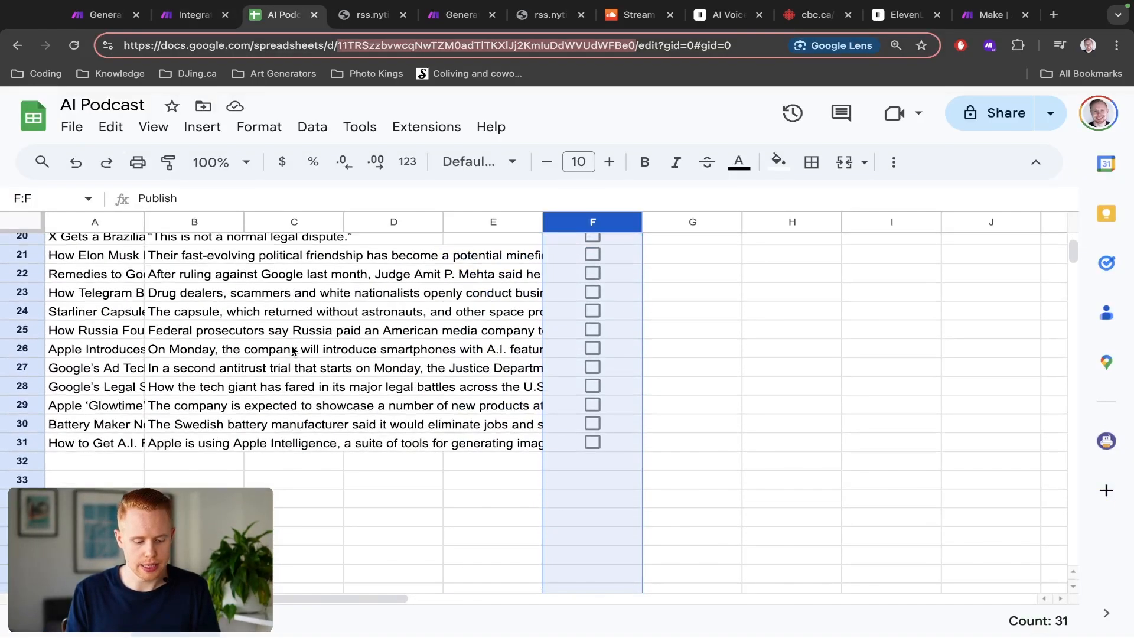
scroll(289, 351, "up", 5)
left_click(142, 440)
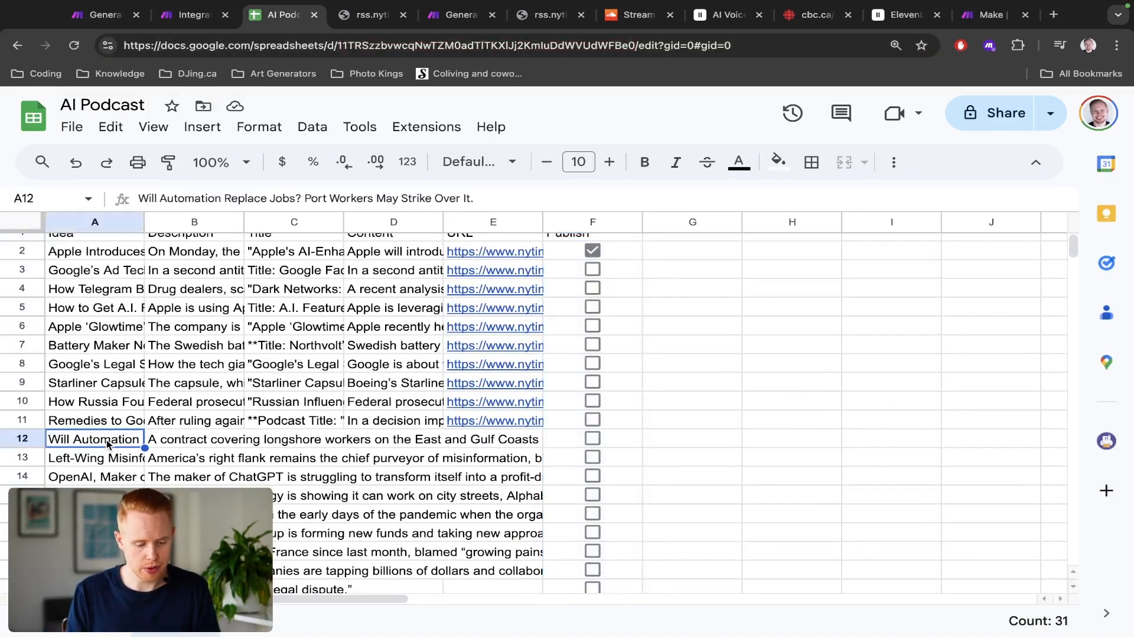
key("Up")
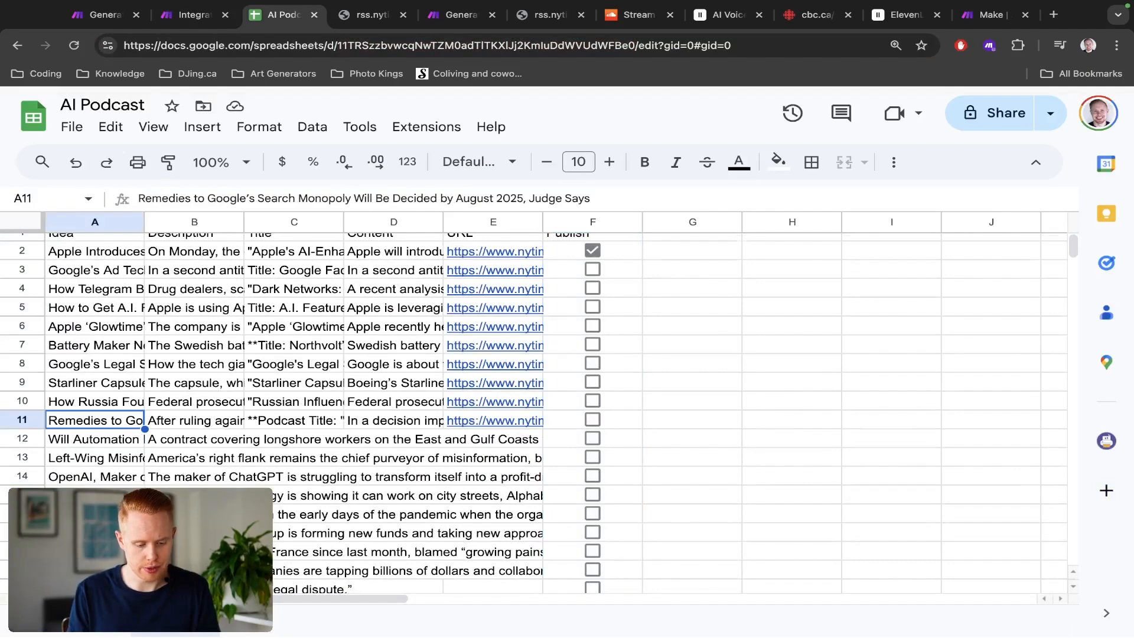
key("ctrl+shift+Down")
scroll(532, 413, "up", 2)
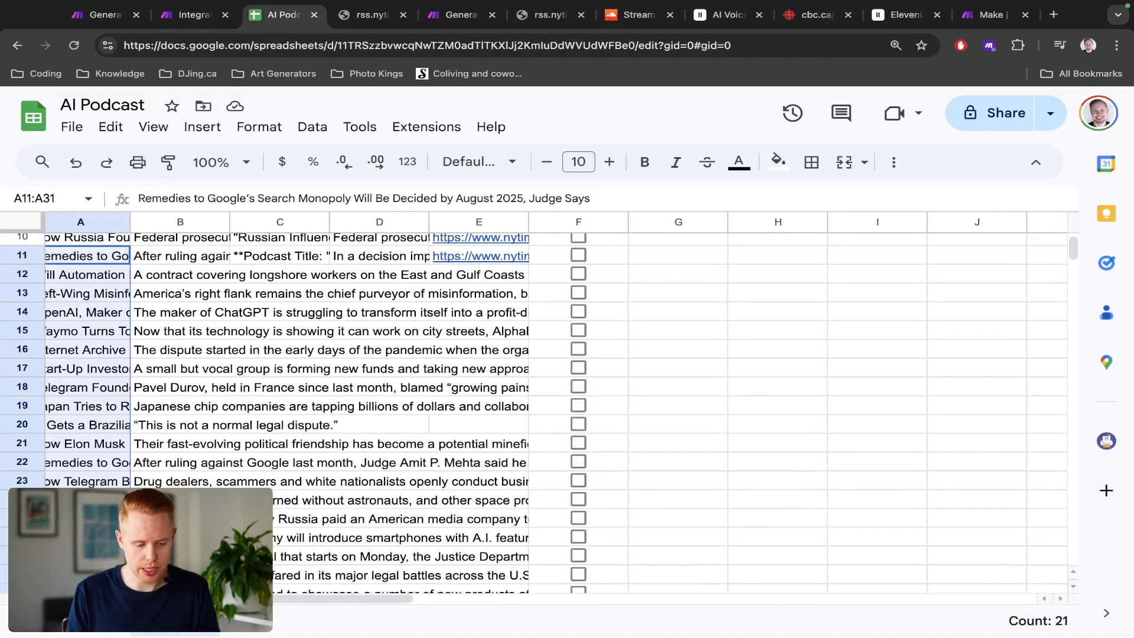
scroll(98, 337, "up", 2)
scroll(99, 338, "left", 1)
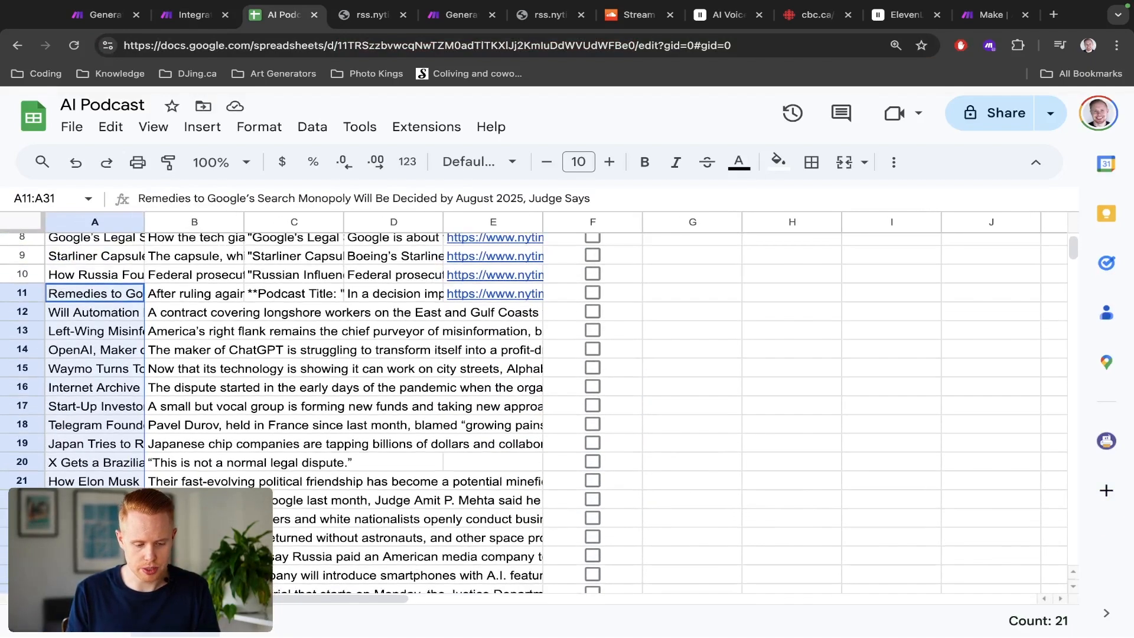
left_click(101, 323)
key("ctrl+shift+Down")
key("Delete")
key("shift+Right")
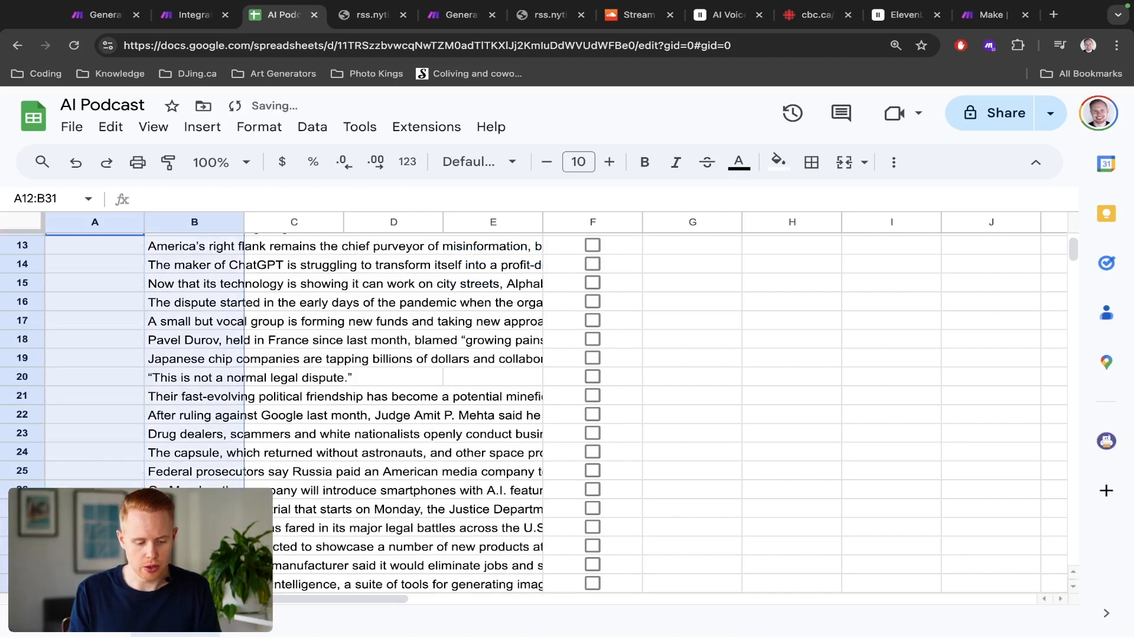
key("Delete")
scroll(531, 414, "up", 3)
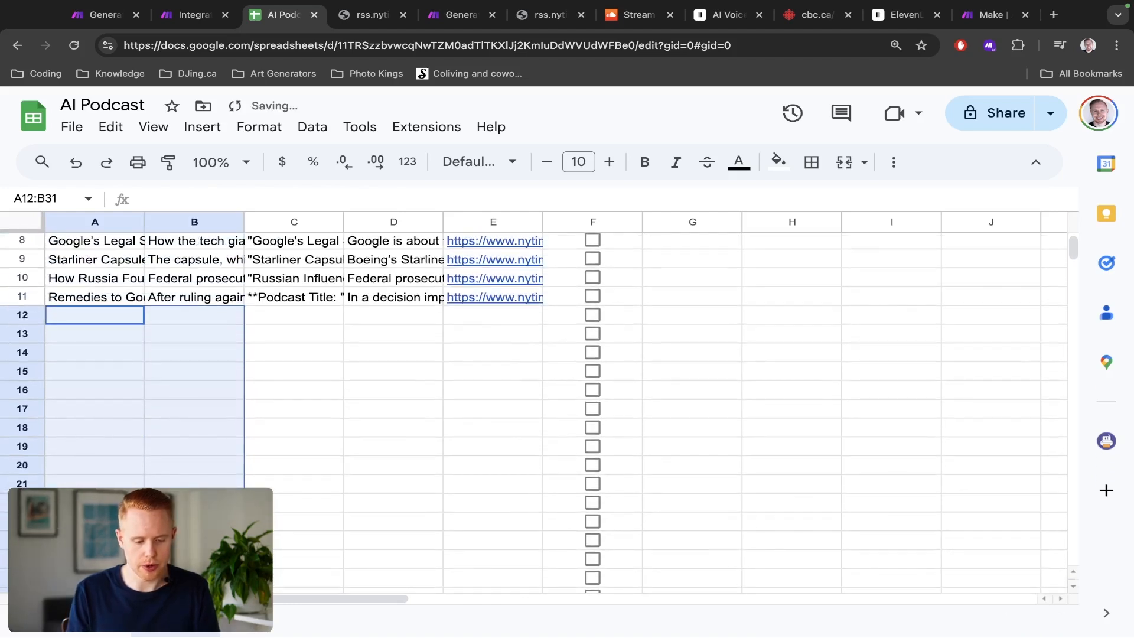
scroll(149, 291, "up", 5)
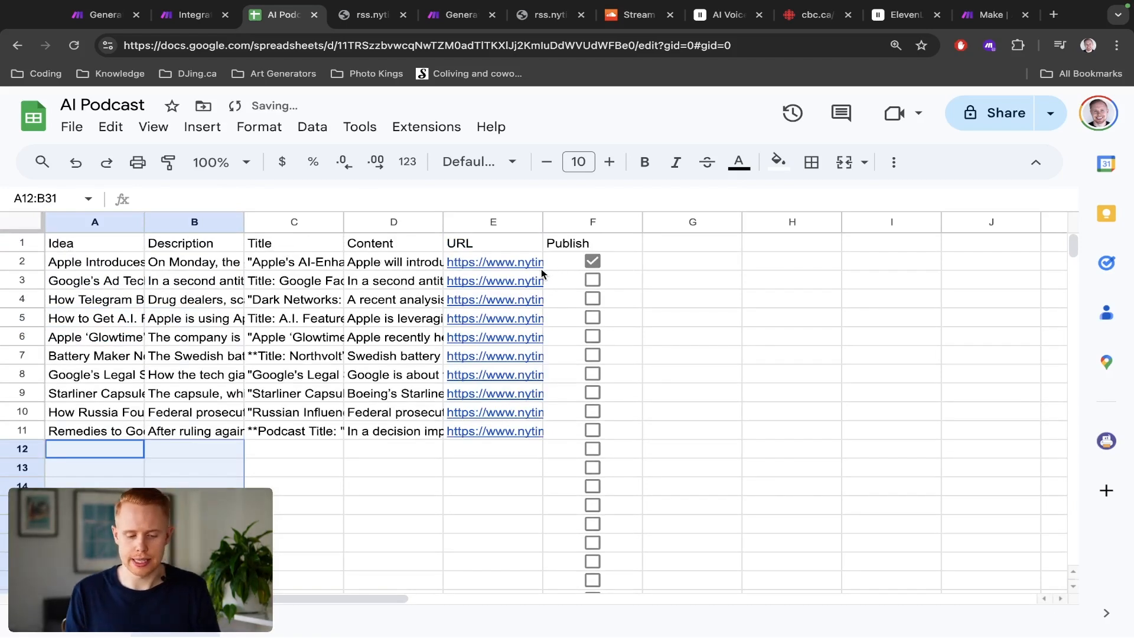
Step: Map the RSS URL to the URL (E) field in the Add a Row module and save it
key("ctrl+Tab")
key("ctrl+shift+Tab")
key("ctrl+shift+Tab")
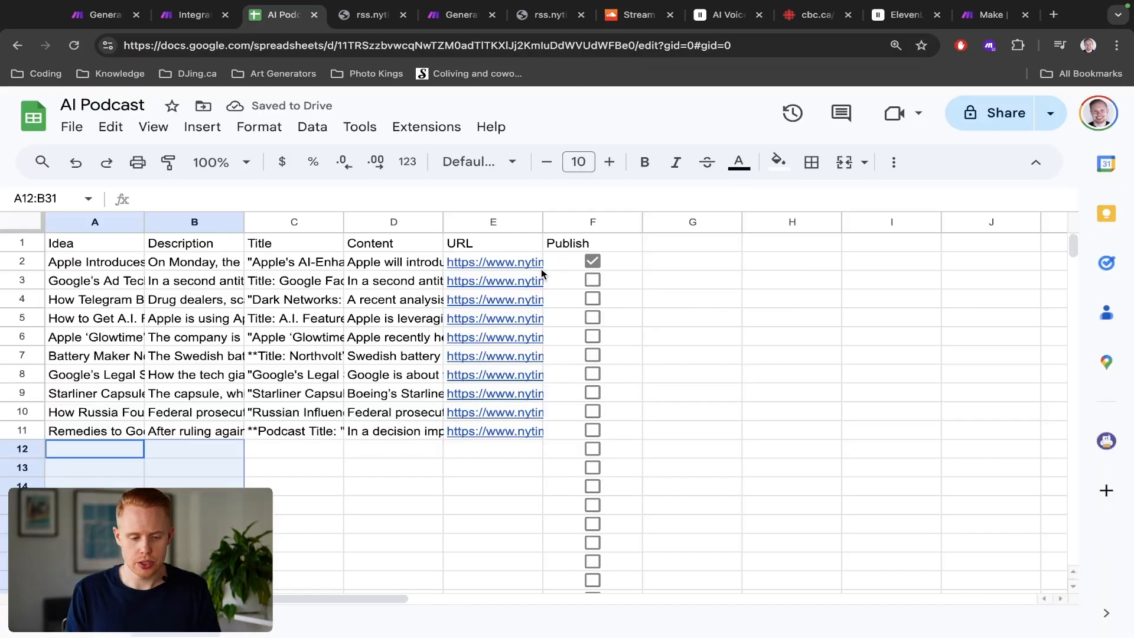
left_click(719, 316)
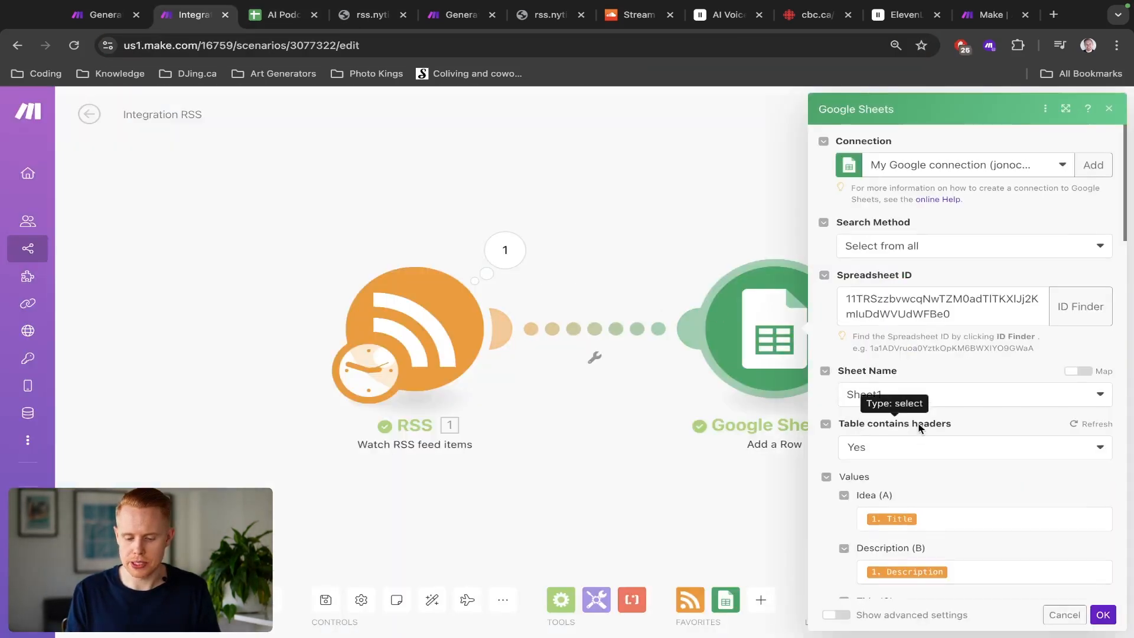
scroll(918, 423, "down", 3)
scroll(919, 424, "down", 2)
left_click(901, 459)
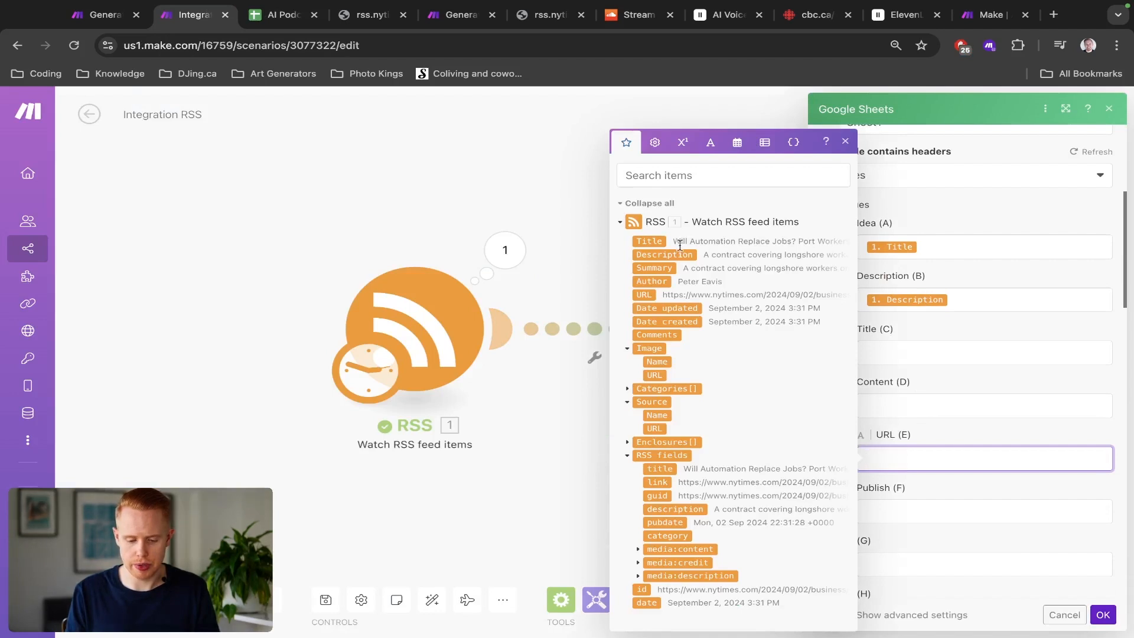
left_click(644, 295)
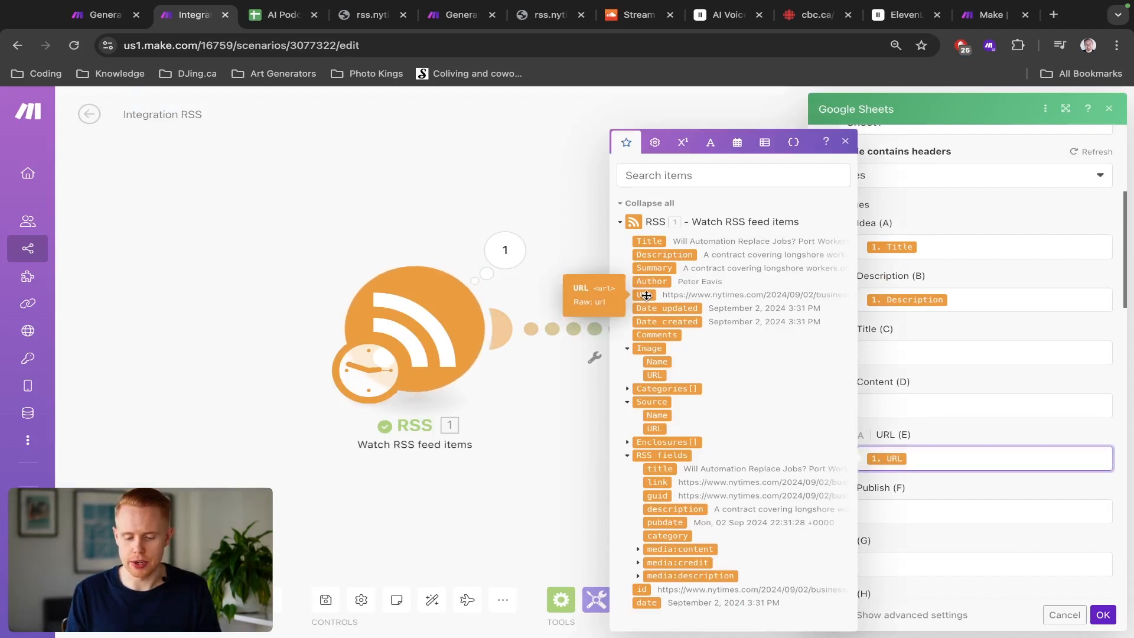
left_click(969, 489)
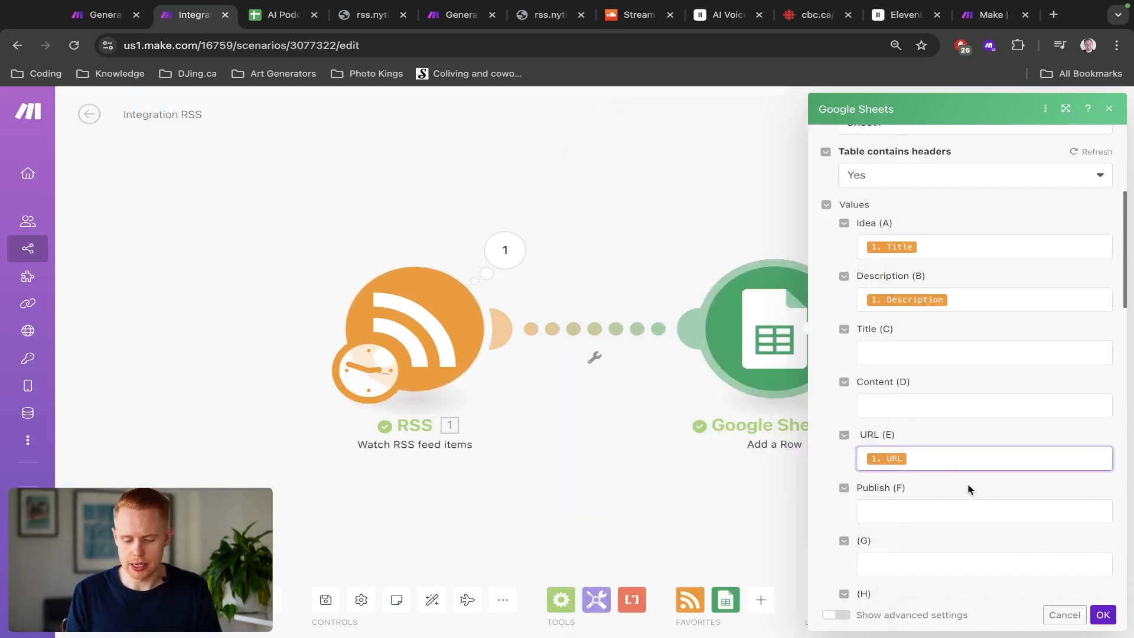
left_click(1103, 615)
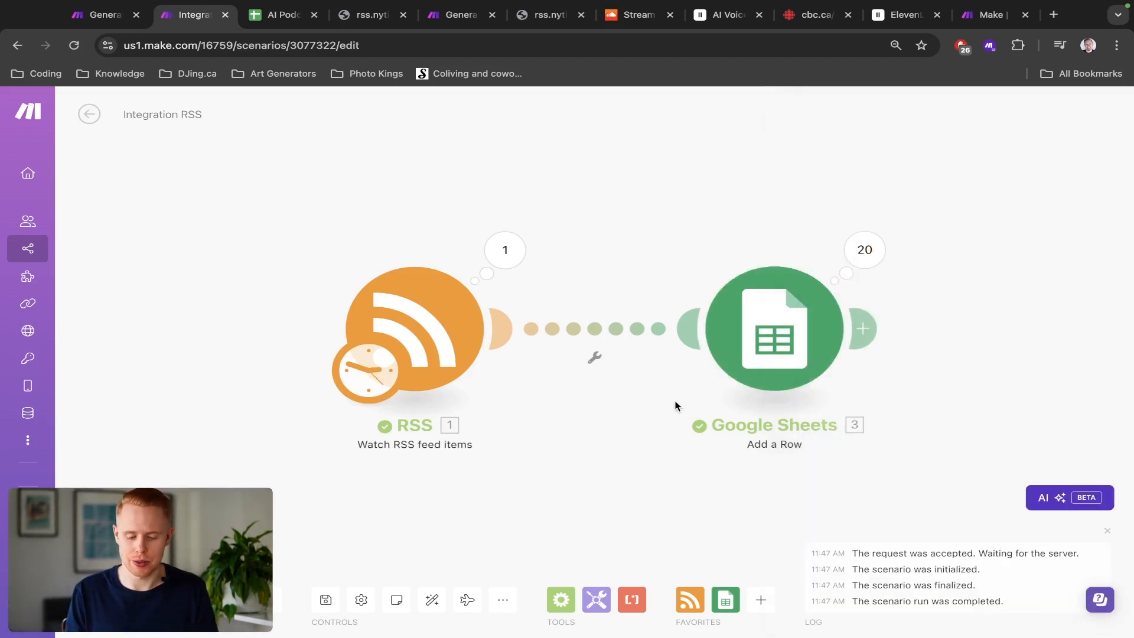
Step: Insert an OpenAI Create a Completion (Prompt) module on the link between RSS and Google Sheets
left_click(587, 333)
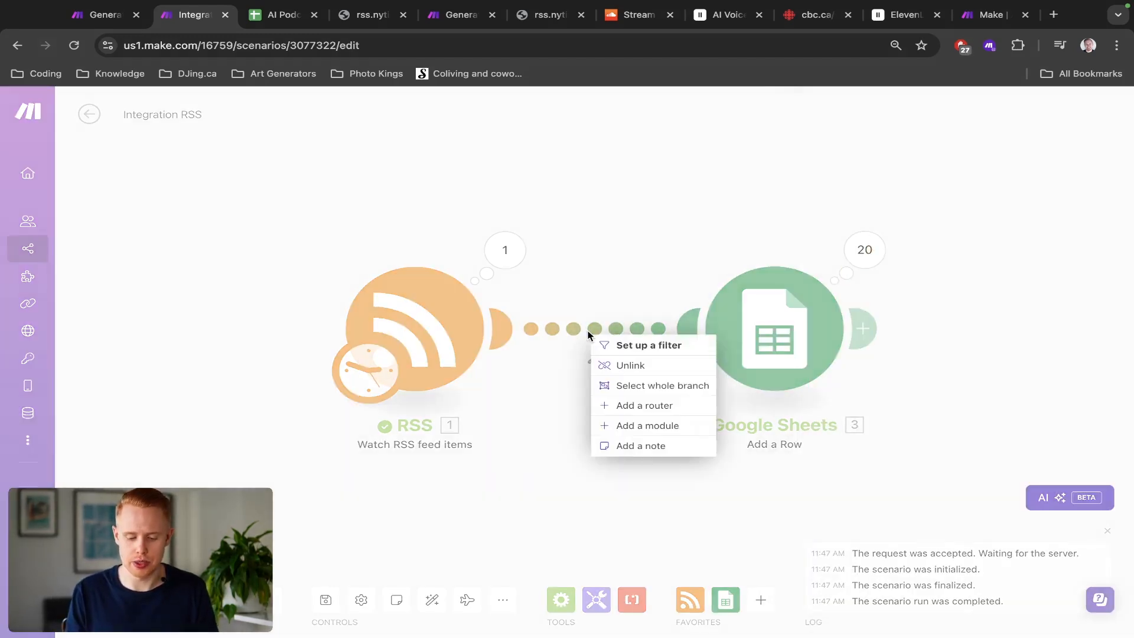
left_click(656, 426)
type("chat")
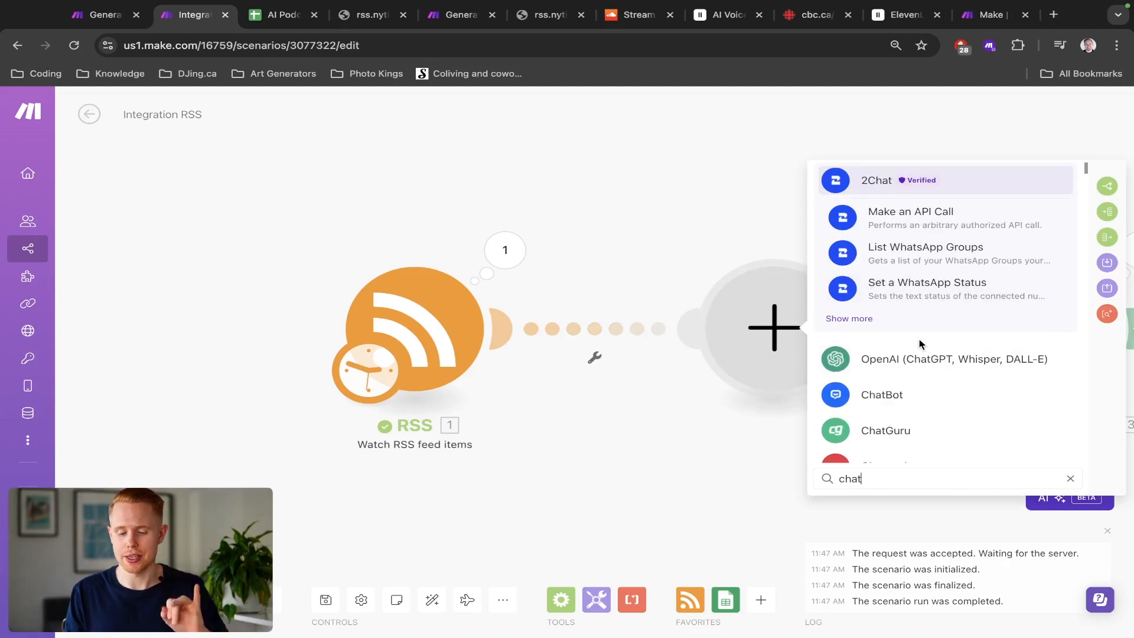
left_click(909, 365)
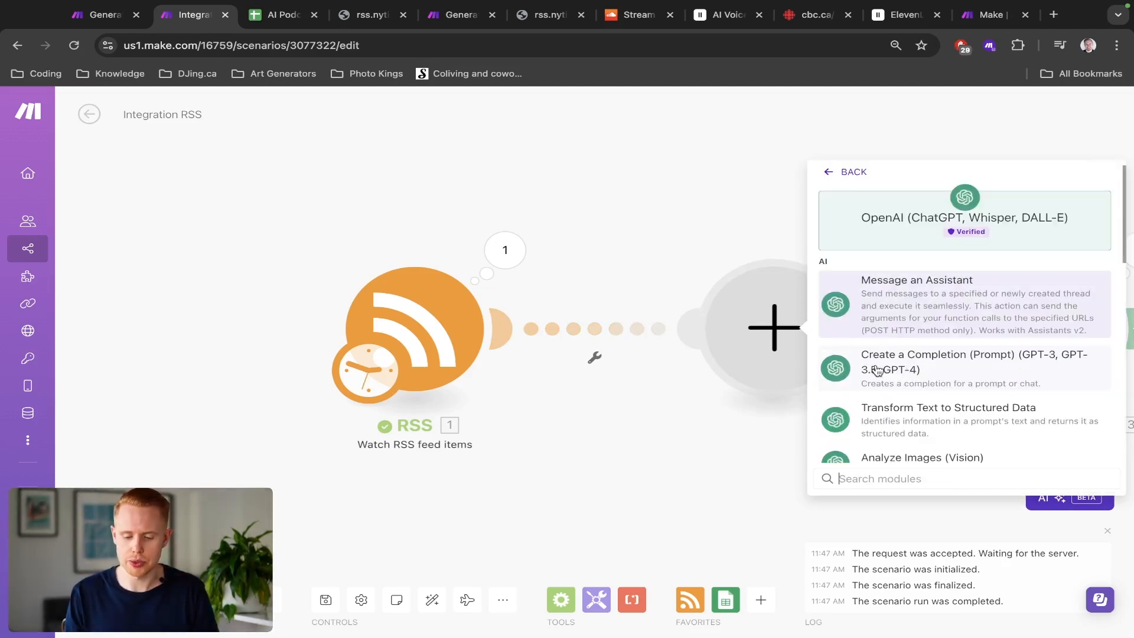
scroll(938, 367, "down", 8)
scroll(938, 367, "up", 10)
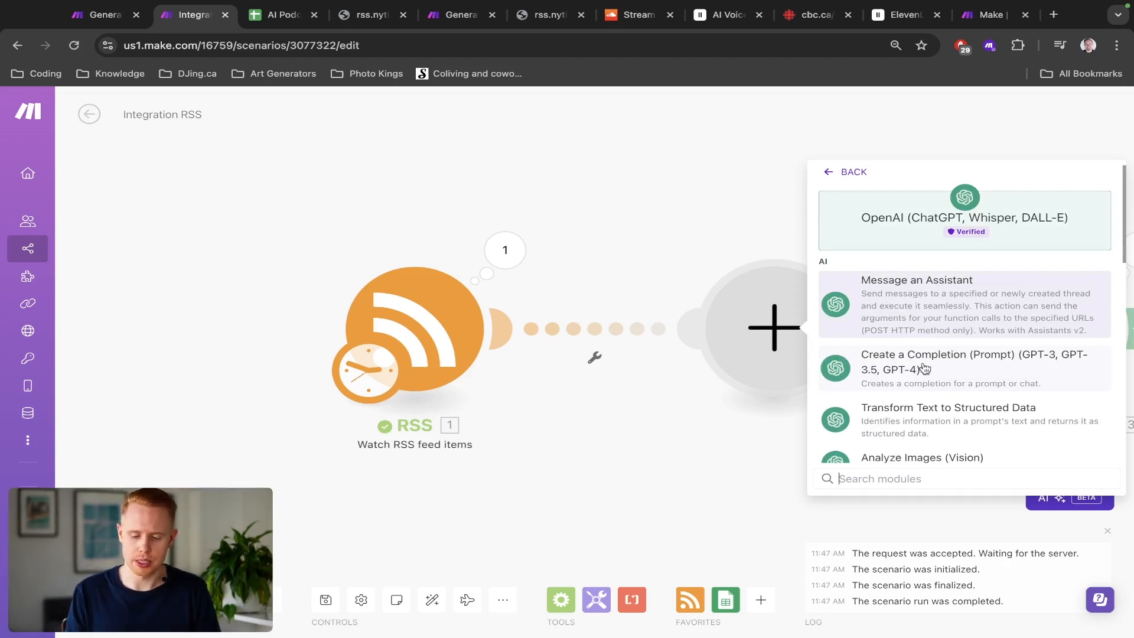
left_click(962, 366)
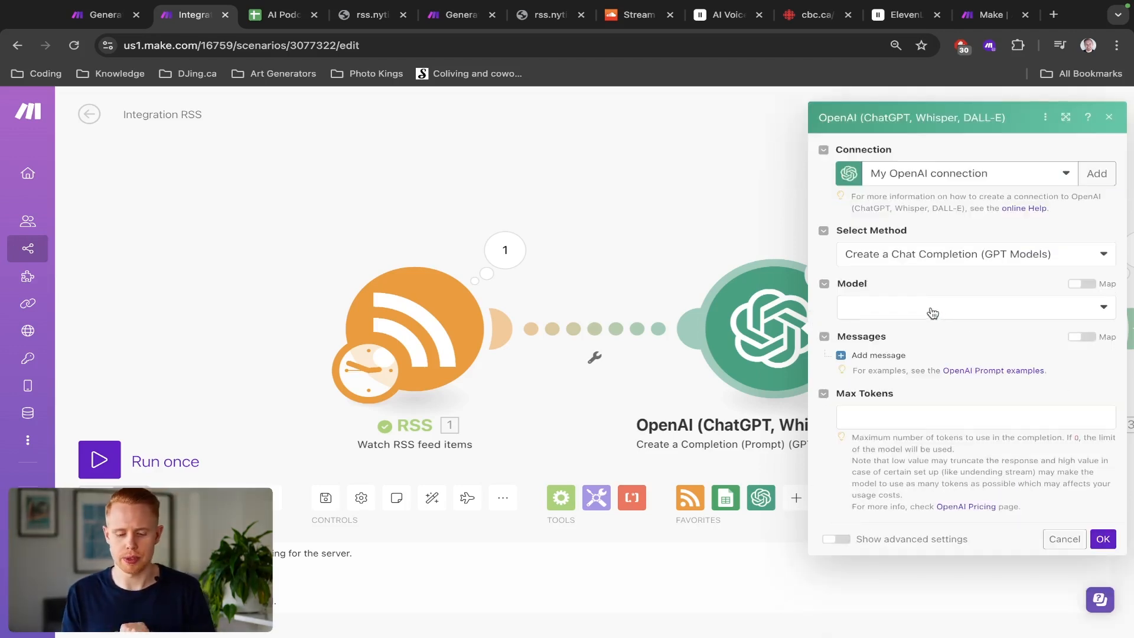
Step: Set the completion model to gpt-4o and Max Tokens to 200
left_click(925, 311)
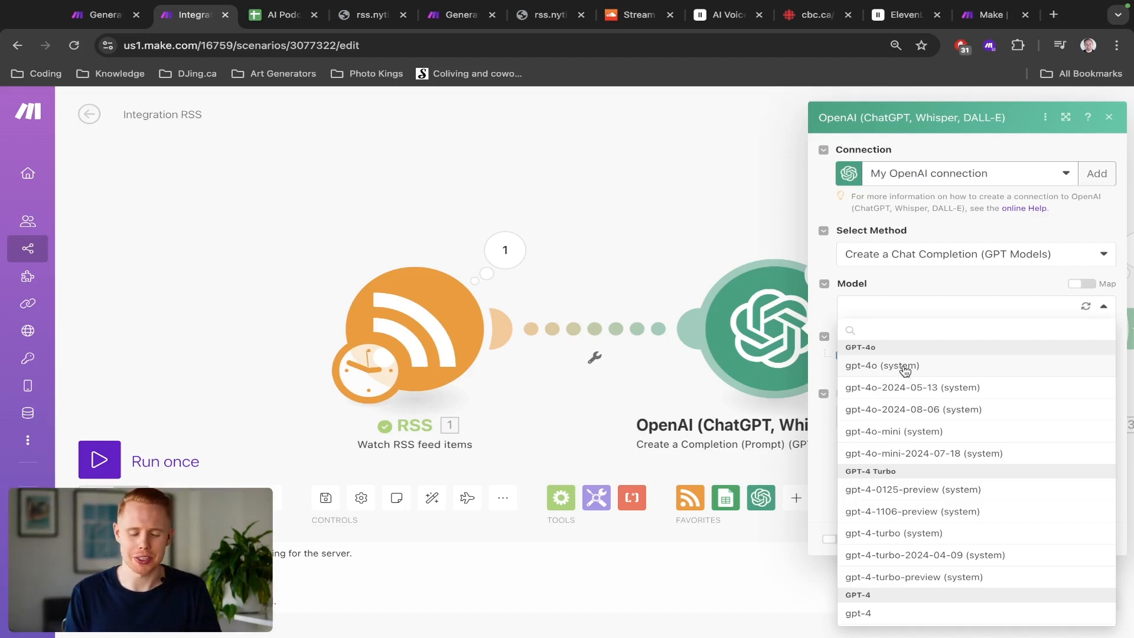
left_click(905, 370)
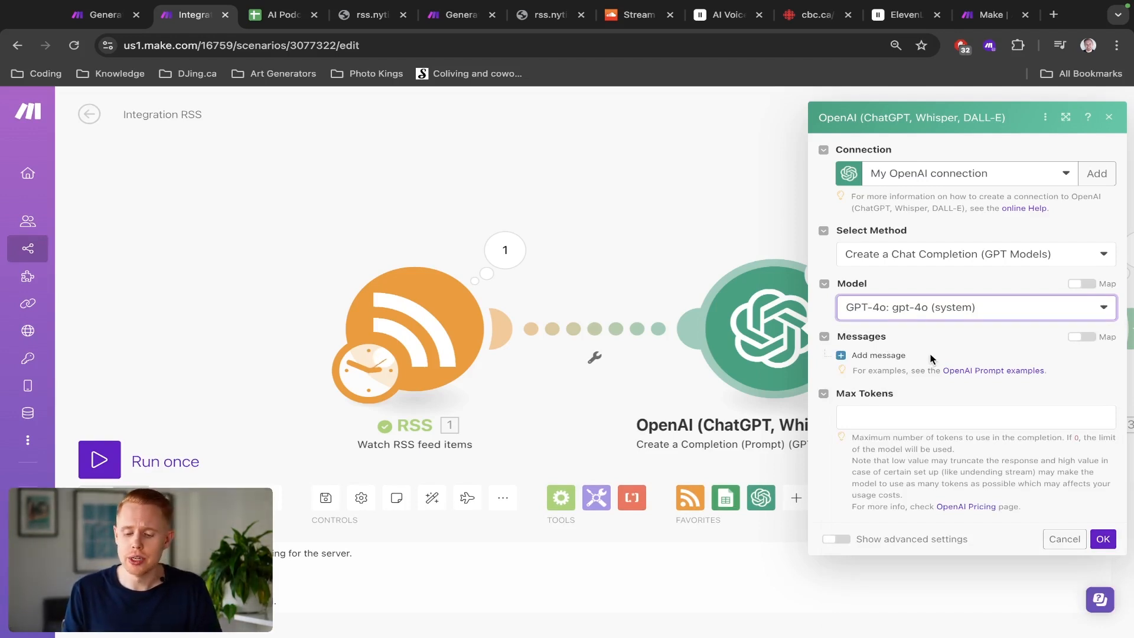
left_click(881, 409)
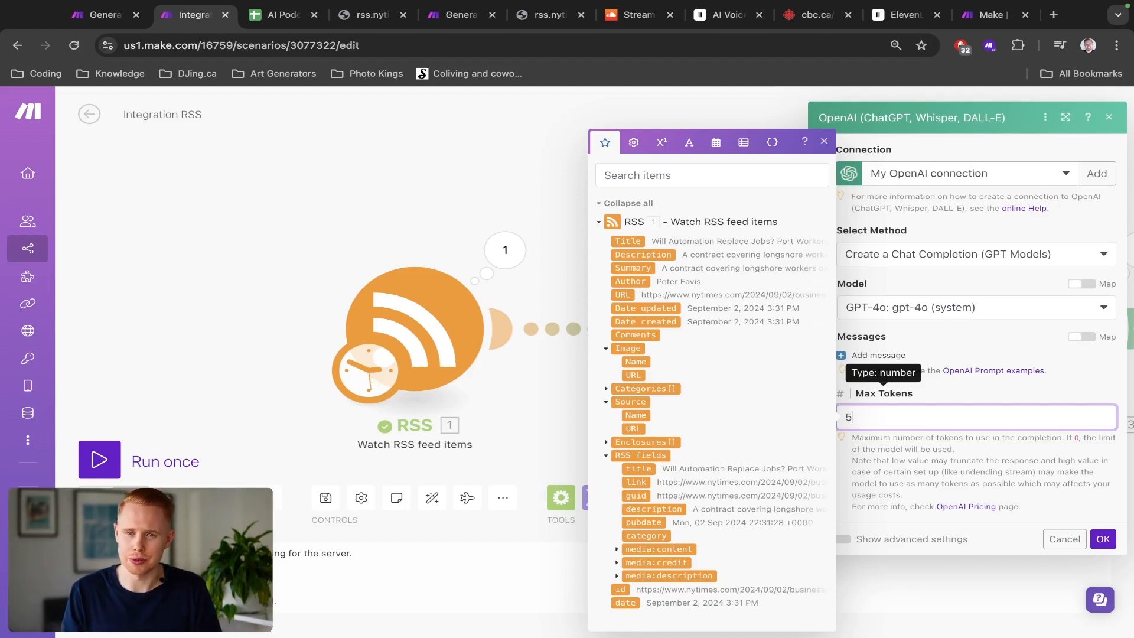
type("200")
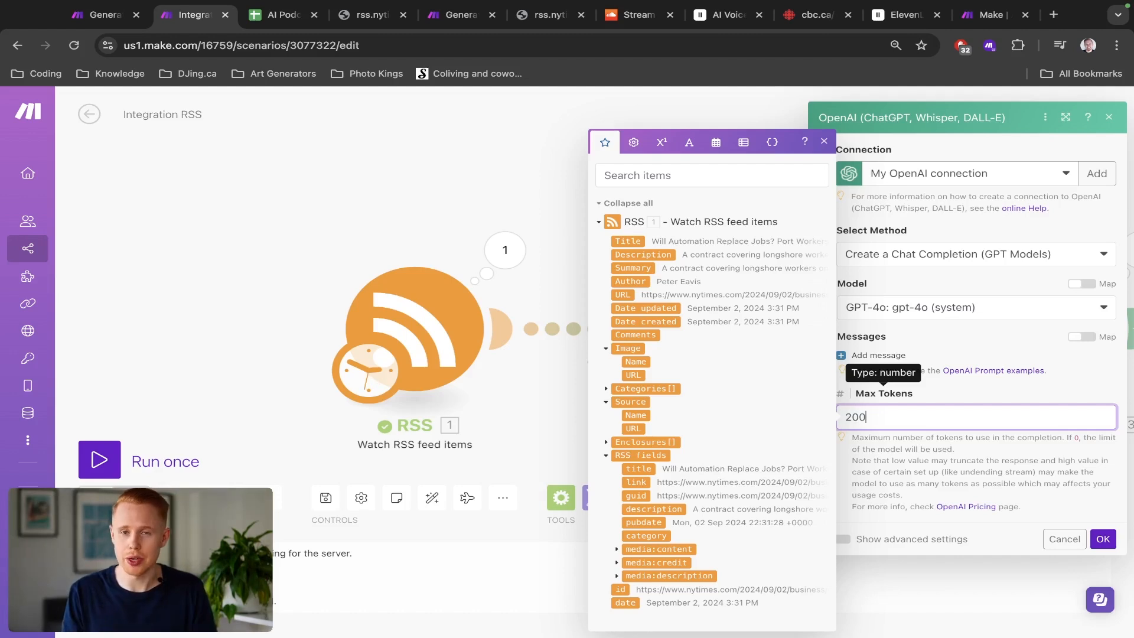
left_click(991, 381)
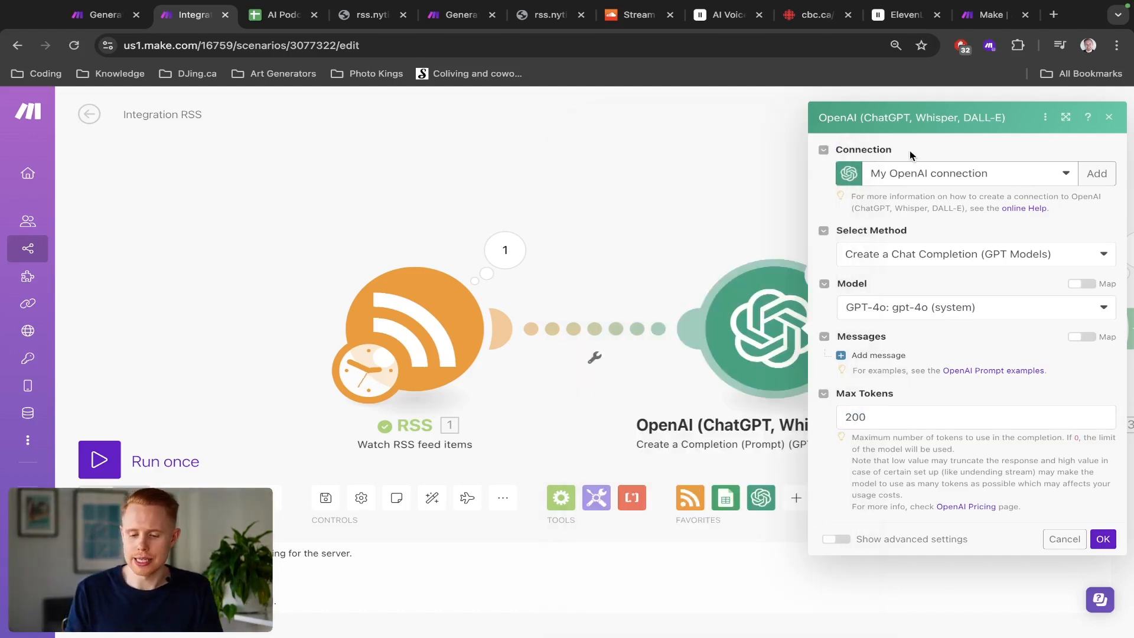
Step: Try to create a new OpenAI connection, opening platform.openai.com in a new tab to look up the account's API keys
left_click(1020, 173)
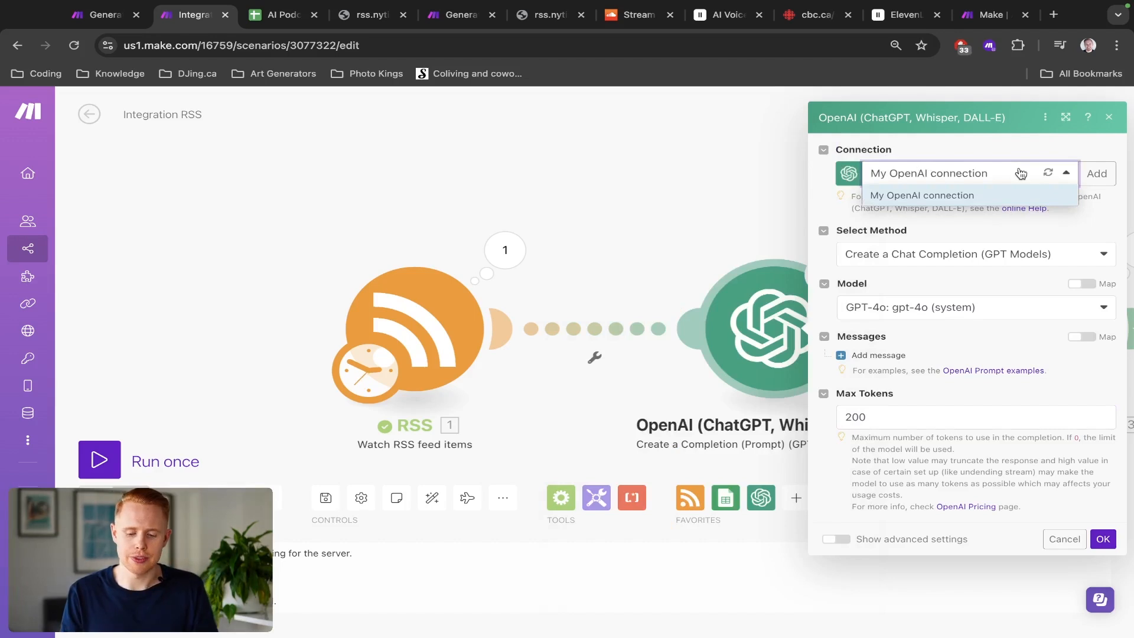
left_click(948, 155)
left_click(1089, 176)
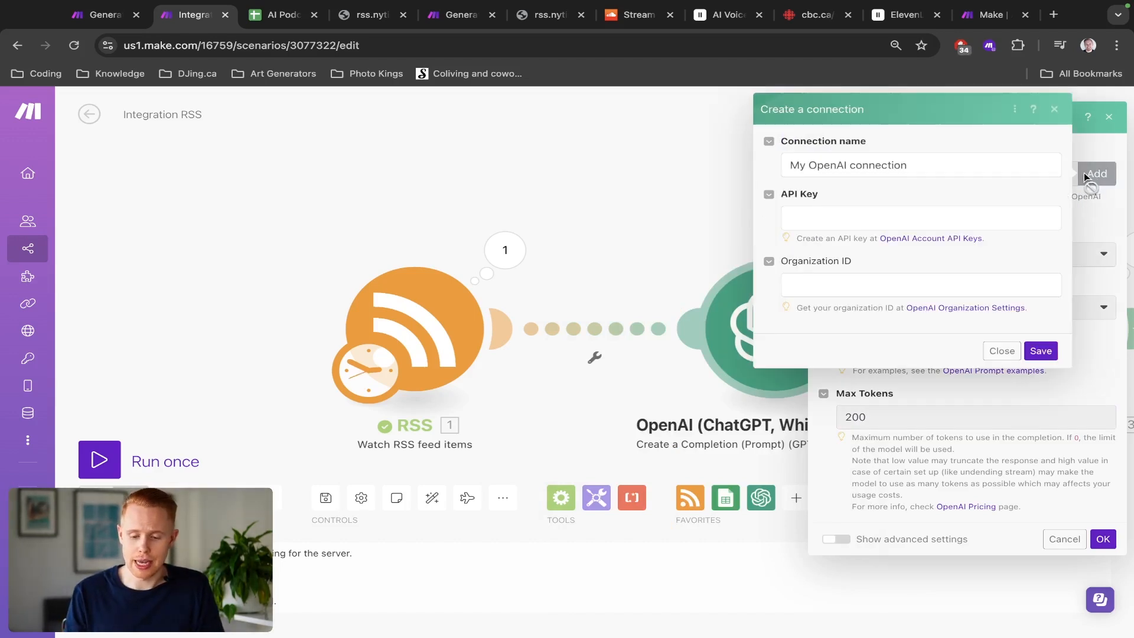
left_click(802, 211)
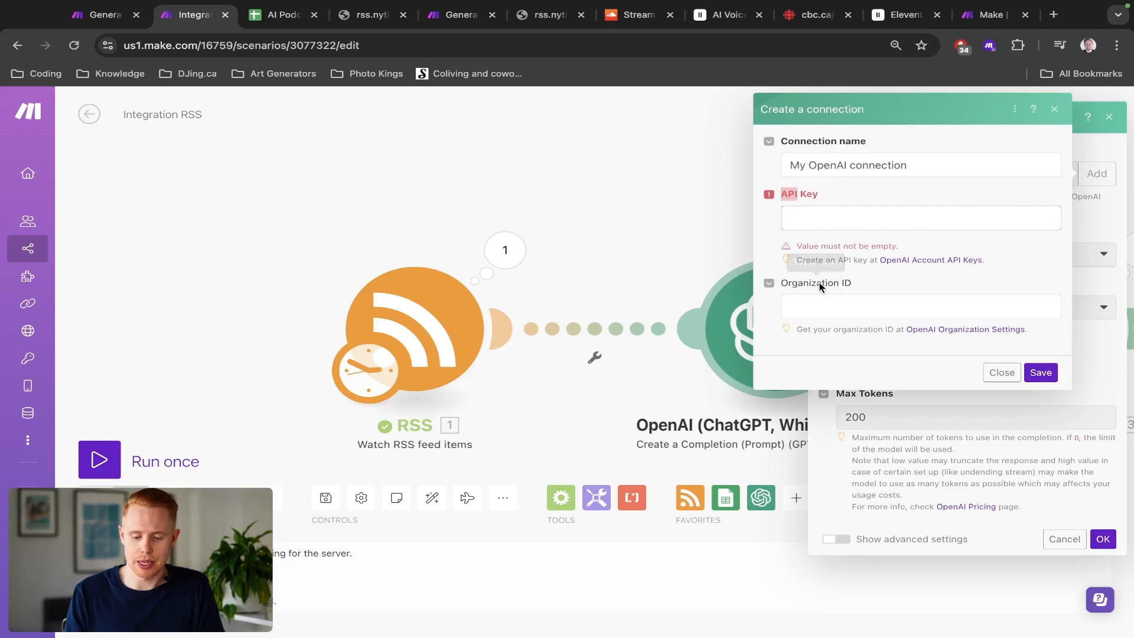
key("ctrl+t")
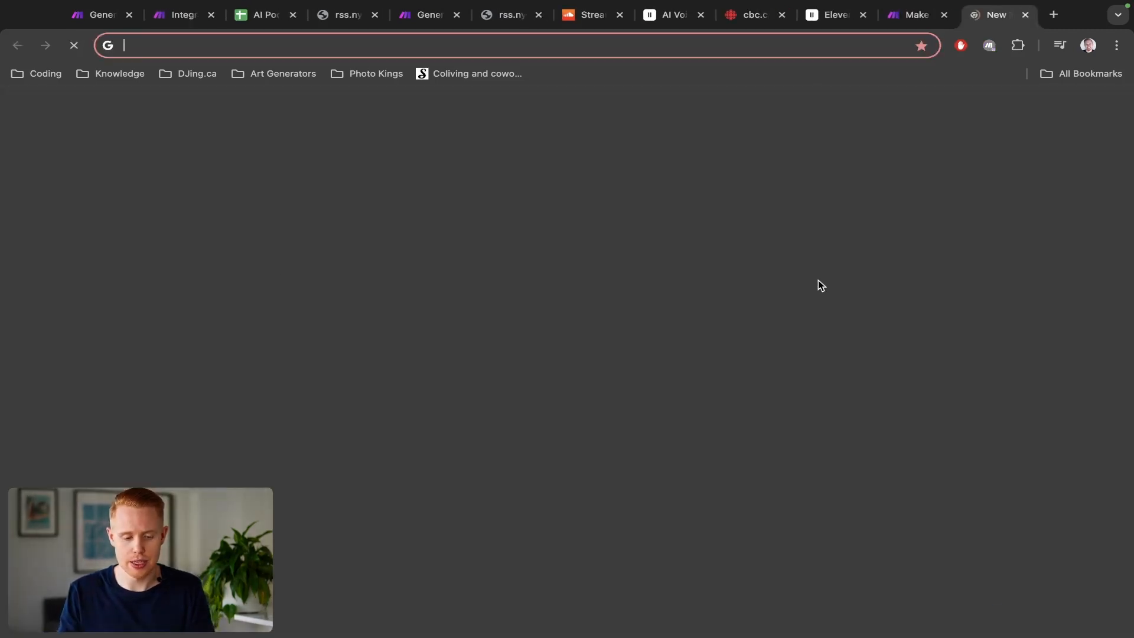
type("platofmr")
key("BackSpace")
key("BackSpace")
key("BackSpace")
key("BackSpace")
key("BackSpace")
key("BackSpace")
key("BackSpace")
key("BackSpace")
type("platform")
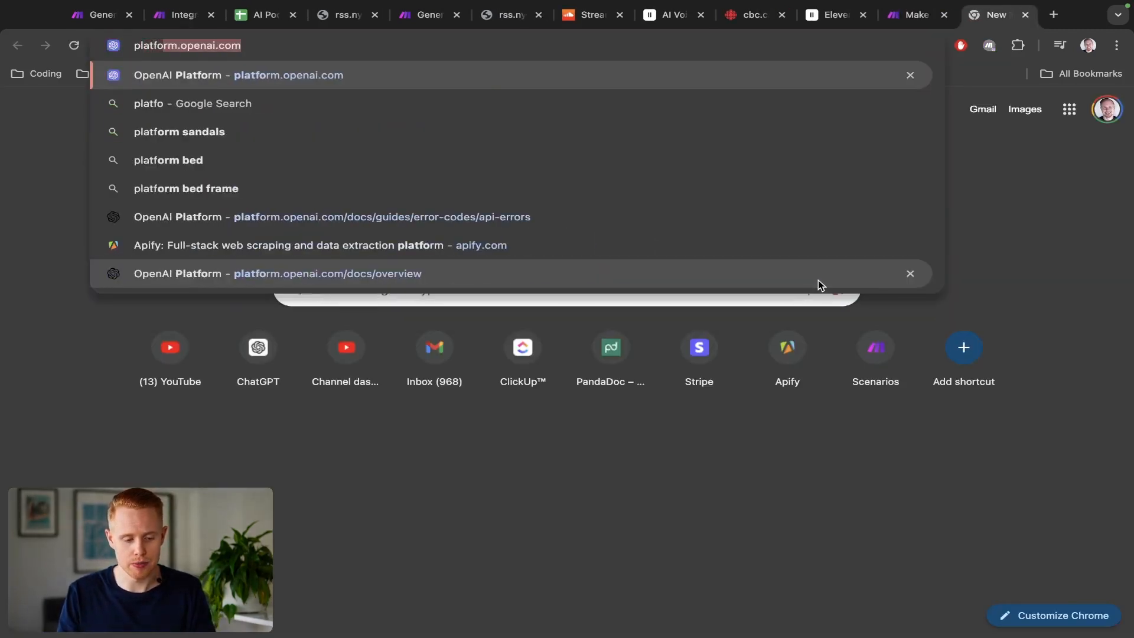
key("Return")
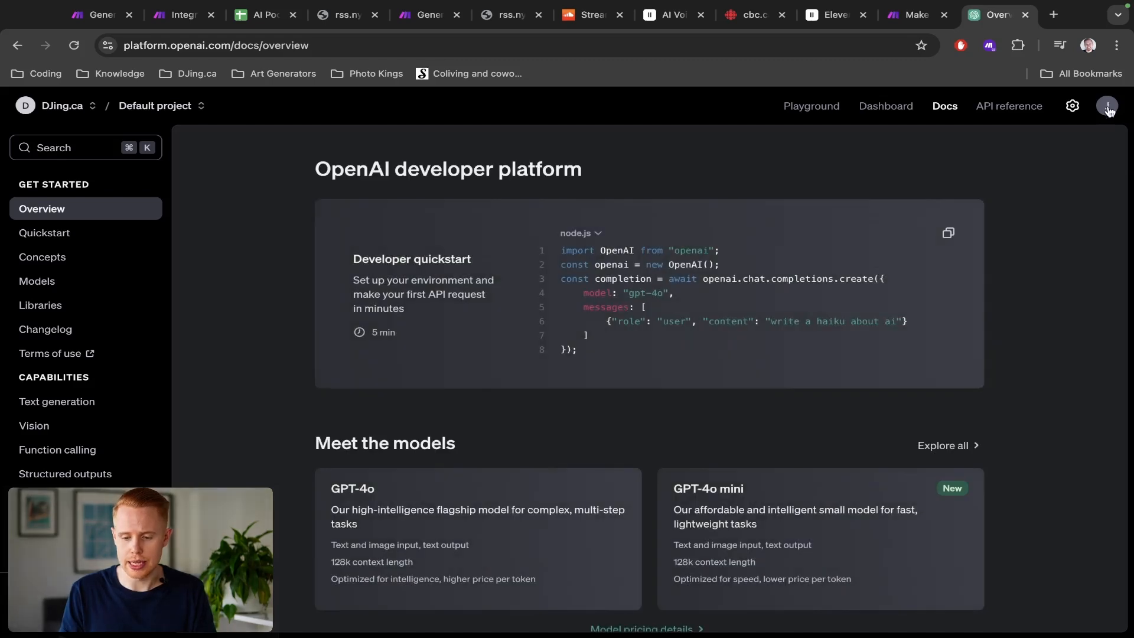
left_click(1108, 108)
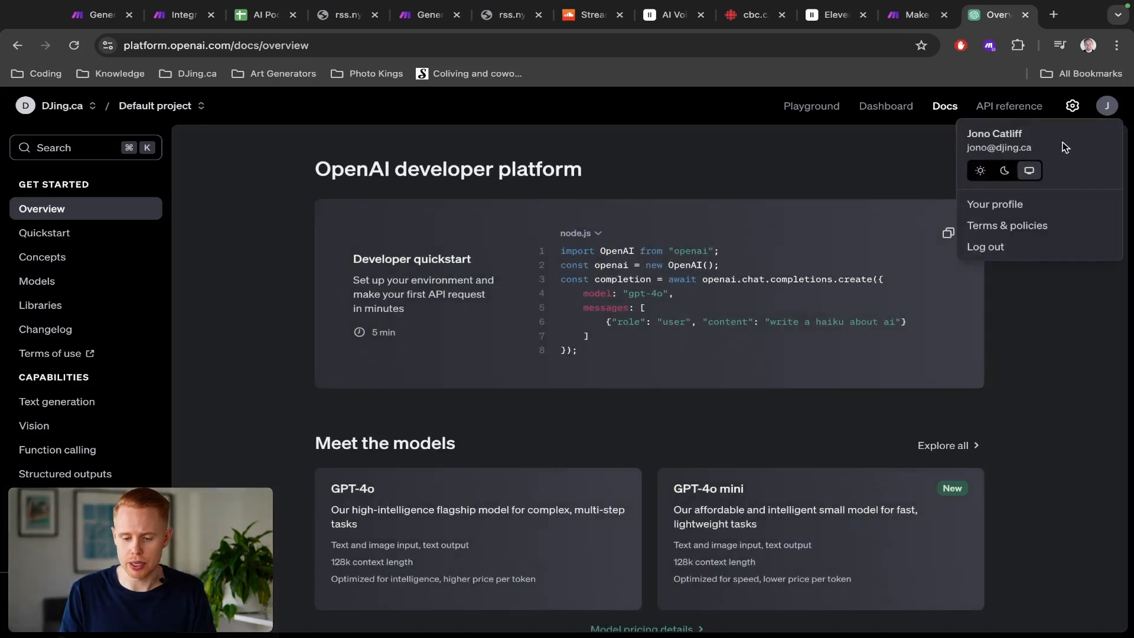
left_click(1012, 210)
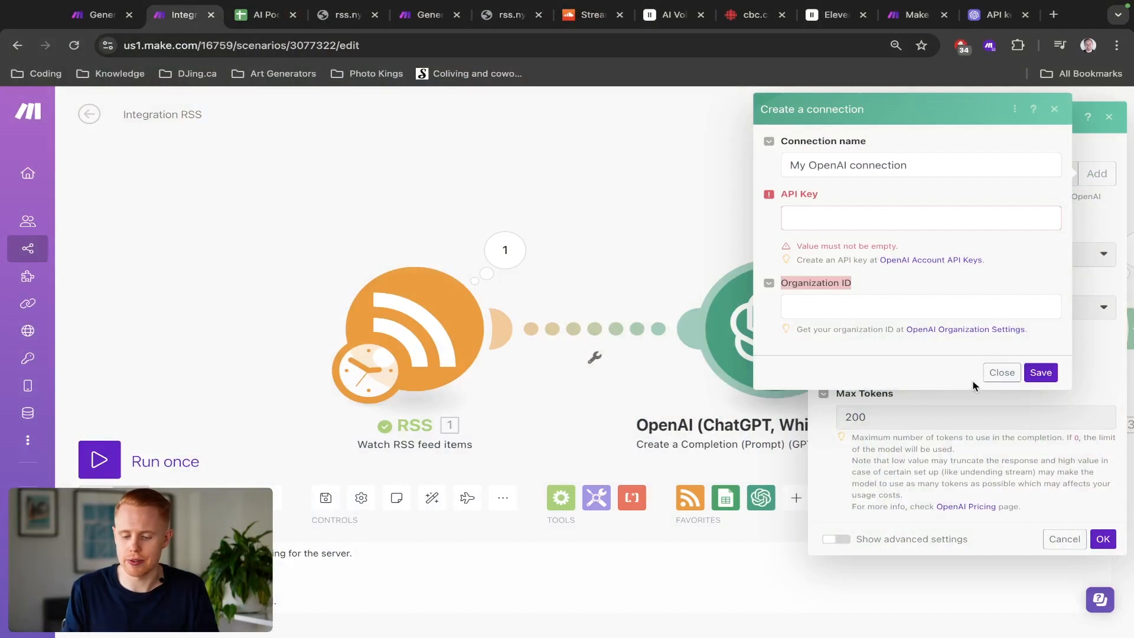
left_click(1002, 372)
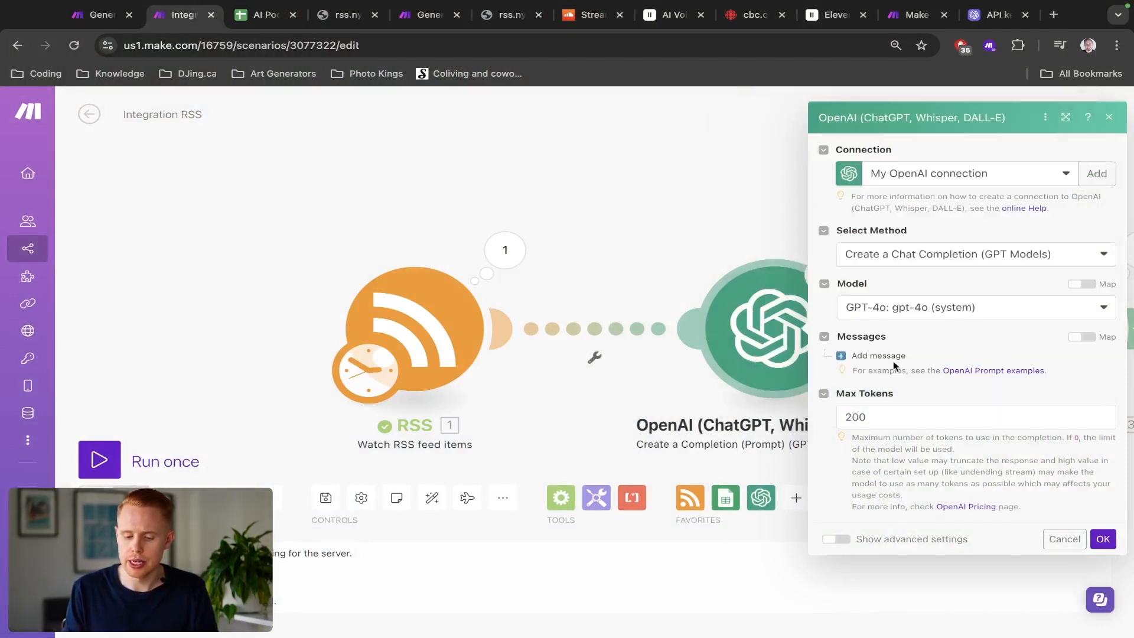
Step: Add a first message to the completion and set its role to User
left_click(874, 355)
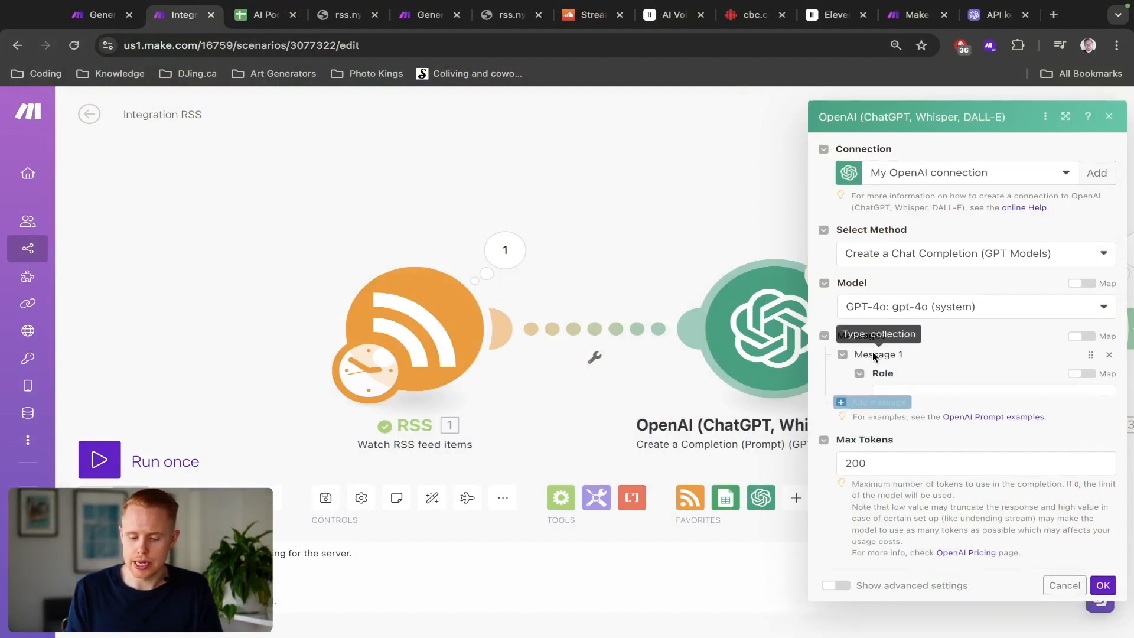
left_click(969, 383)
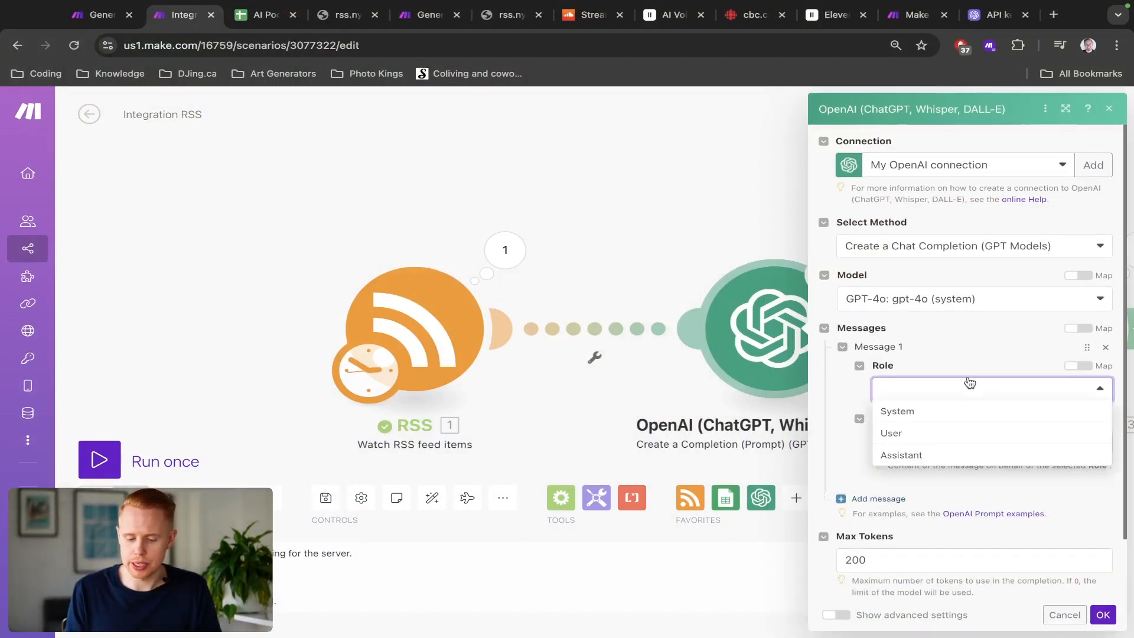
left_click(914, 436)
left_click(916, 437)
Step: Write the message 'Please create a title for this news article:' with Title and Description lines mapped to the RSS fields, then save
type("Please createa title for this new")
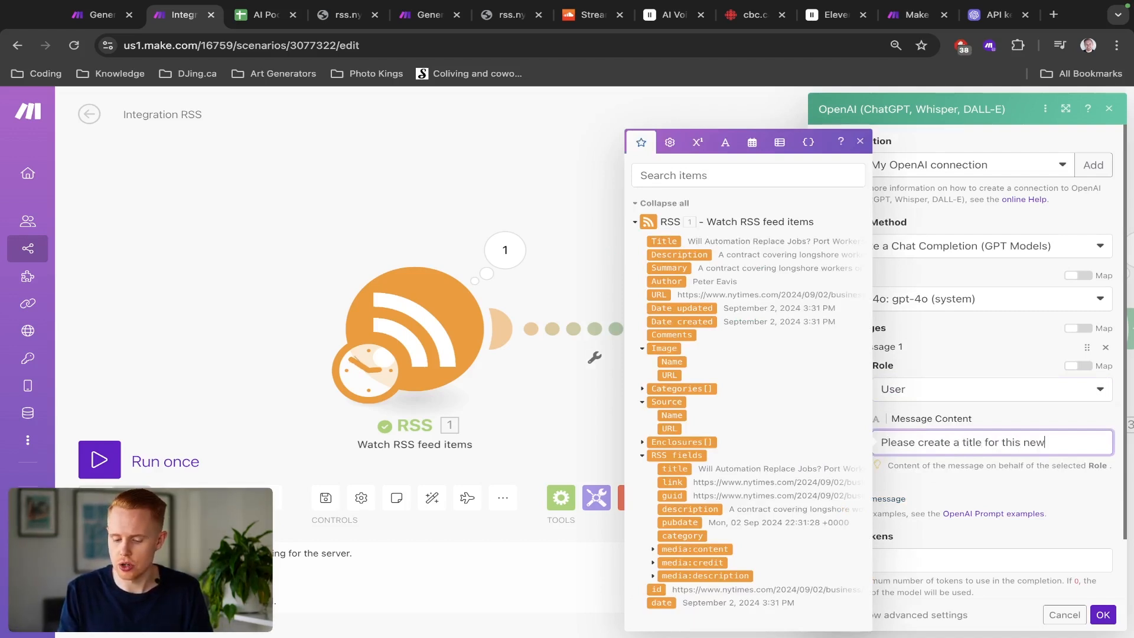
type("le:")
key("Return")
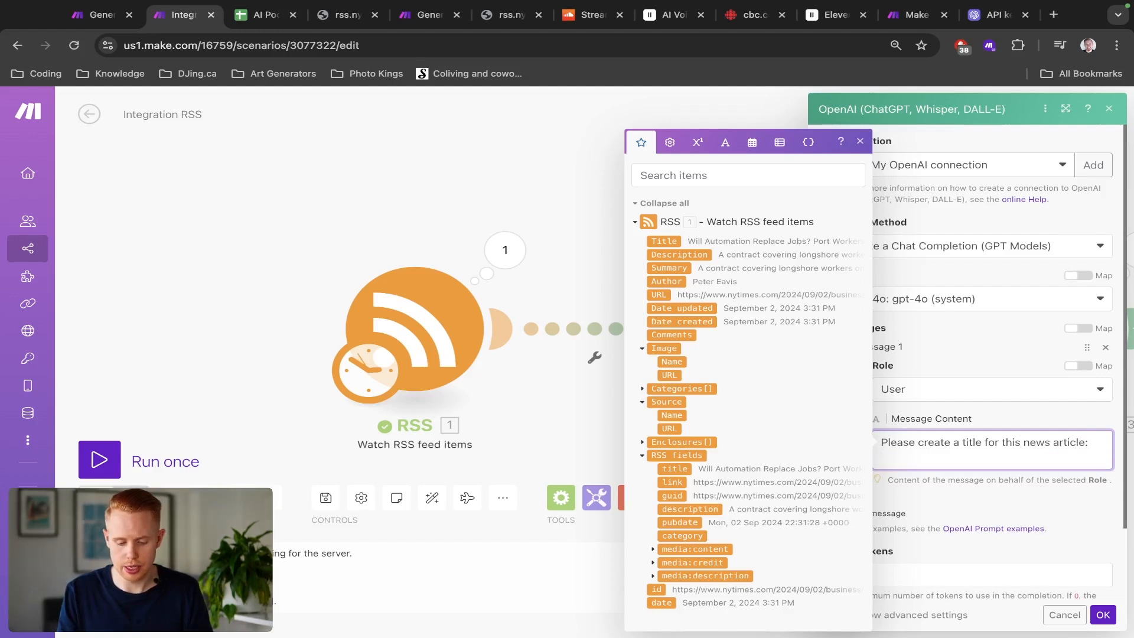
type("Title:")
key("Return")
type("Description:")
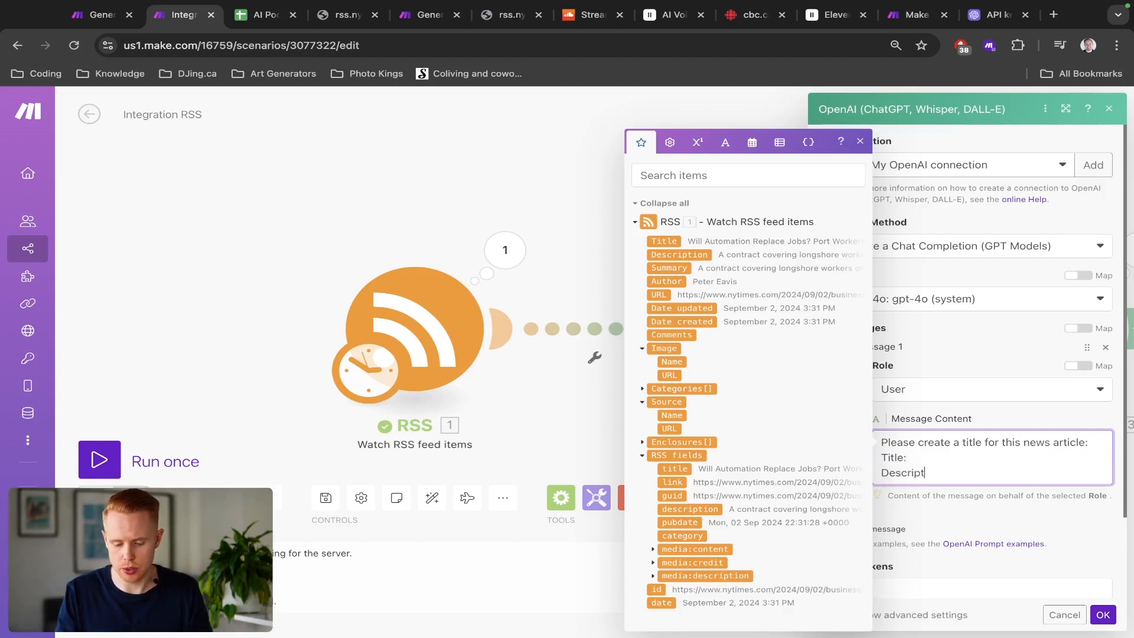
key("Return")
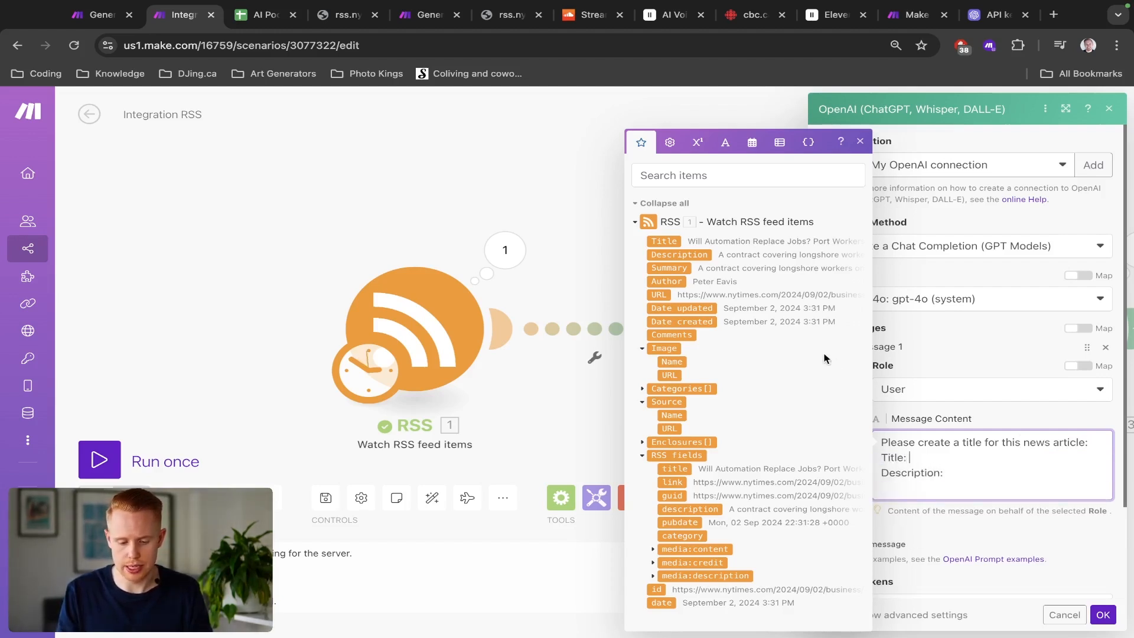
left_click(666, 242)
key("Down")
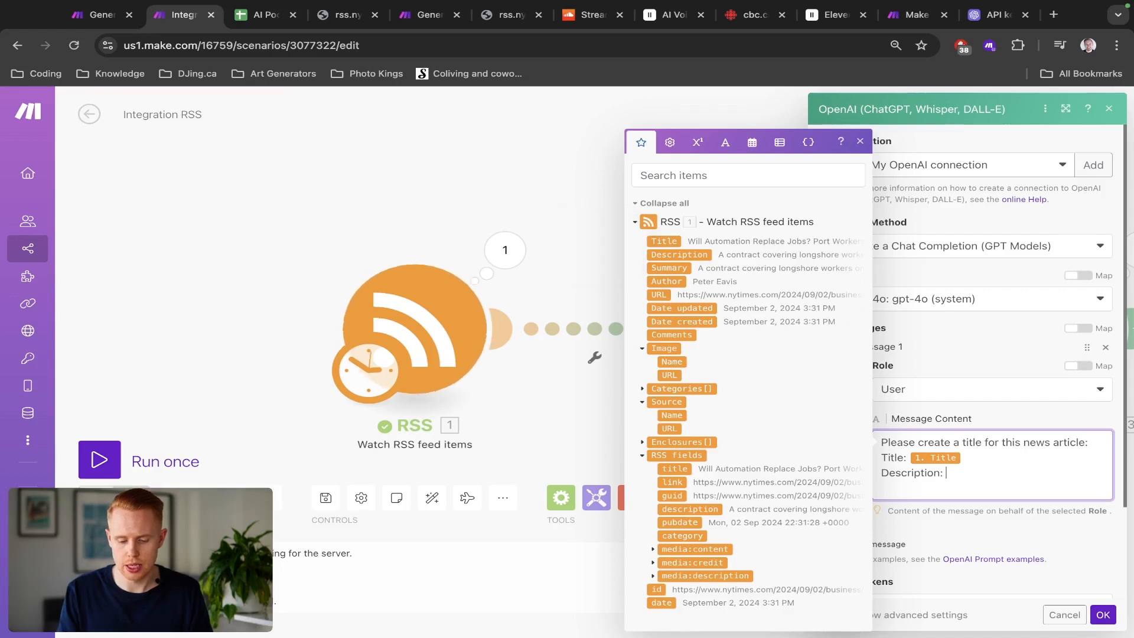
left_click(665, 255)
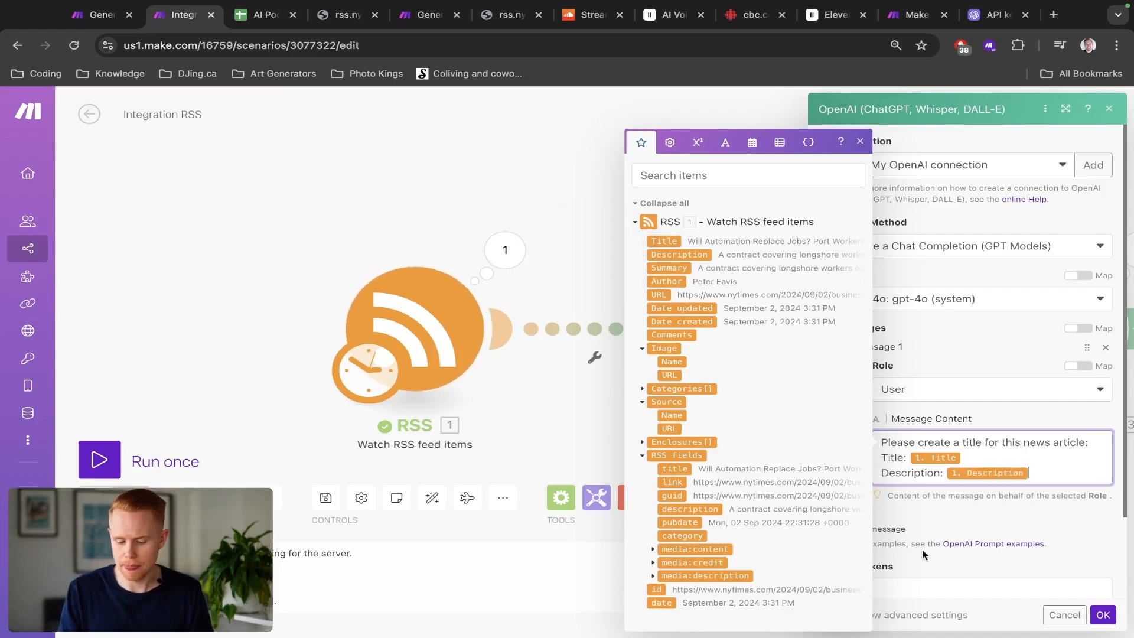
left_click(1102, 614)
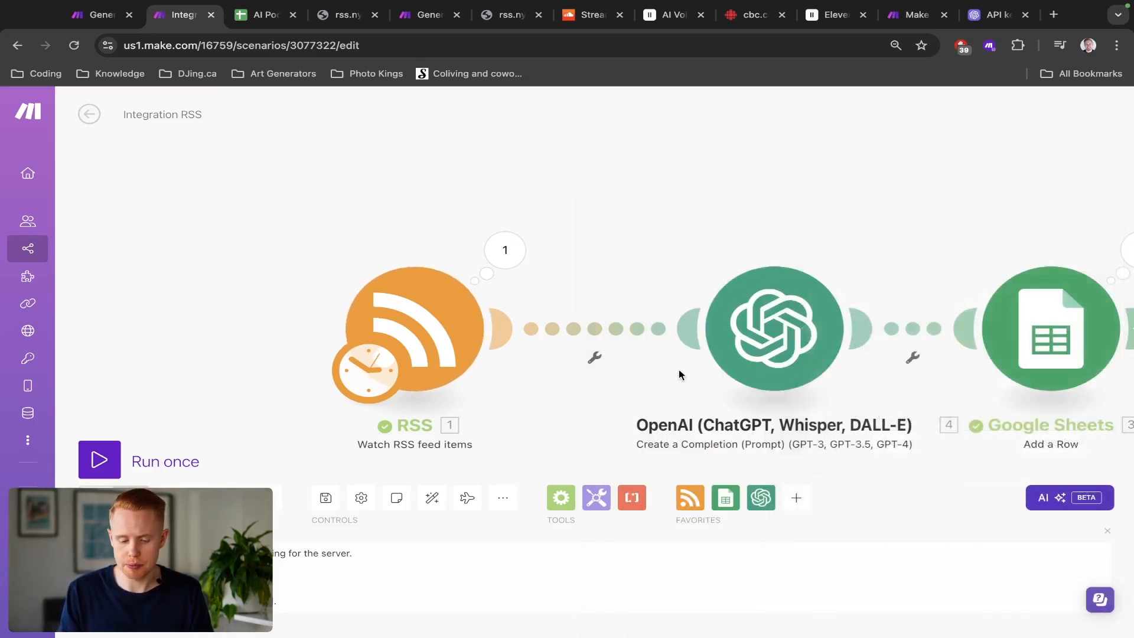
Step: Clone the OpenAI completion module, auto-align the scenario, and open the cloned module's settings
right_click(596, 273)
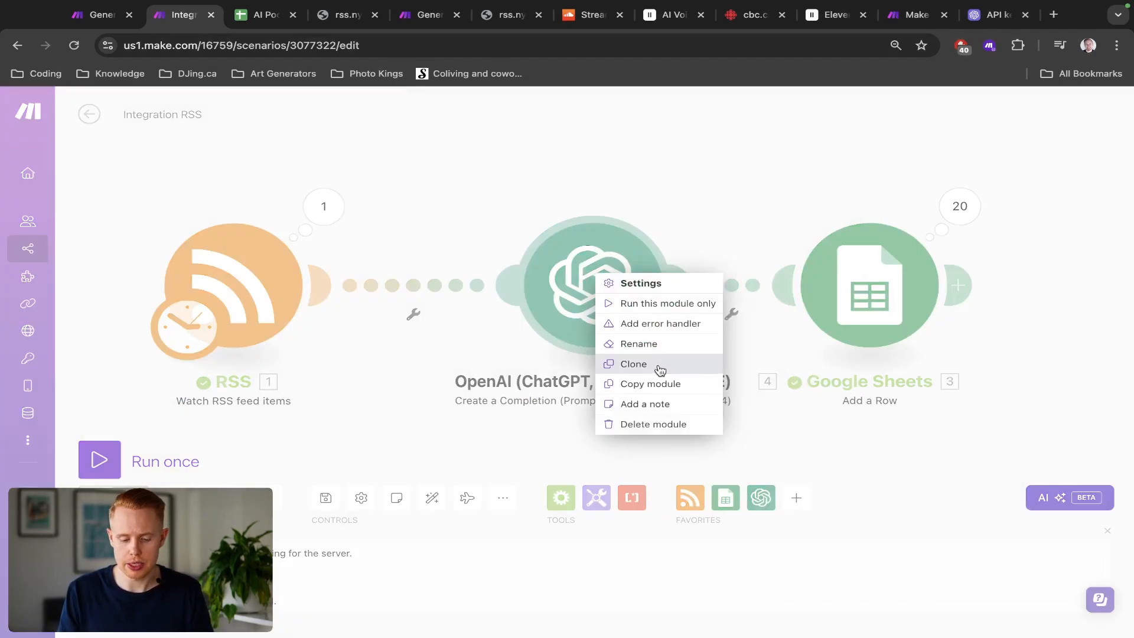
left_click(660, 370)
left_click(731, 298)
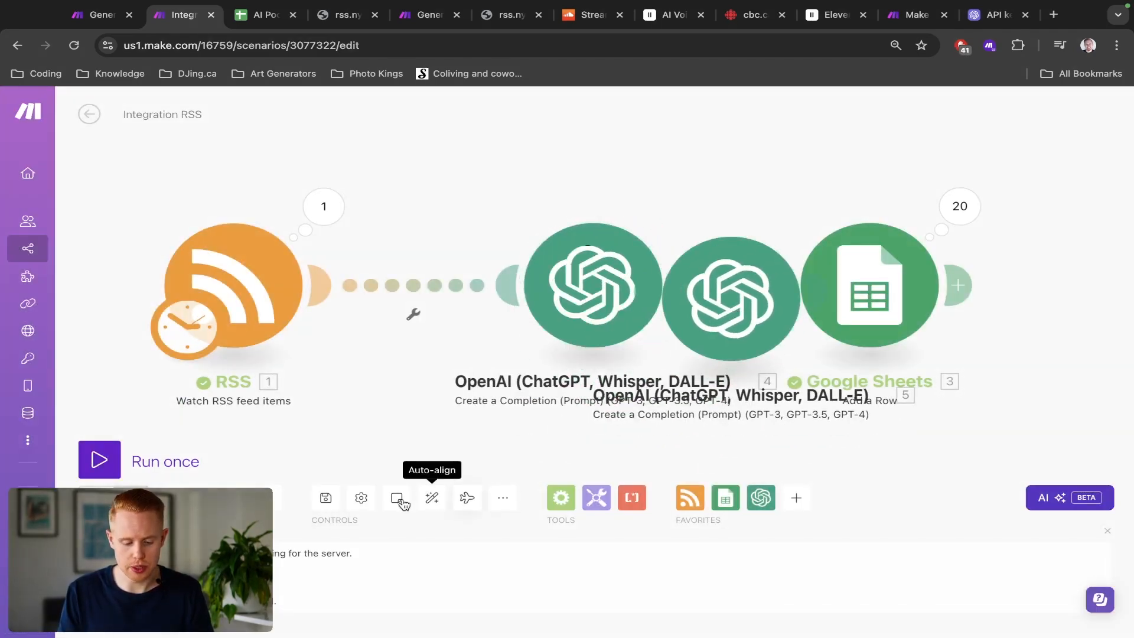
left_click(433, 498)
left_click(727, 331)
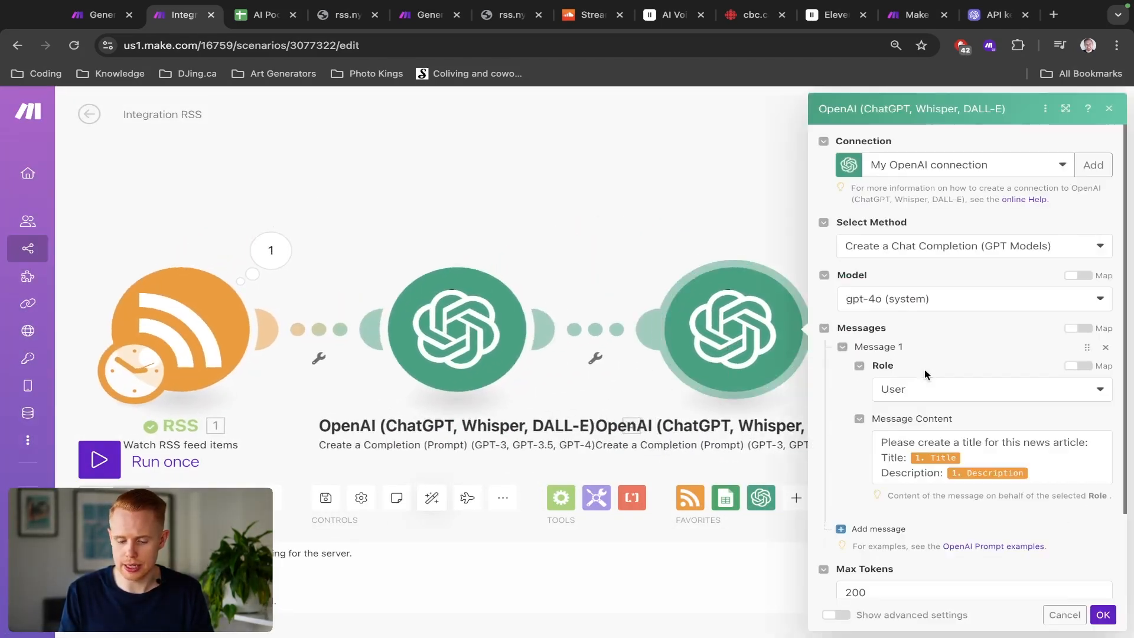
Step: Copy the podcast-title system prompt from the Generate AI Podcast Ideas scenario into the clone's first message content
scroll(925, 374, "down", 1)
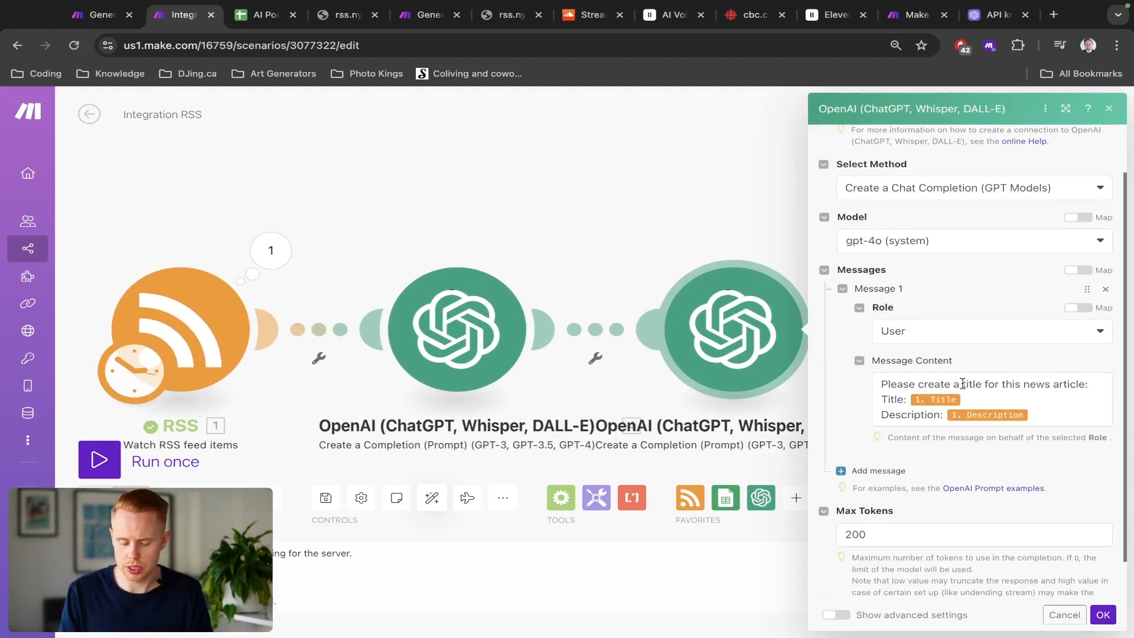
key("ctrl+shift+Tab")
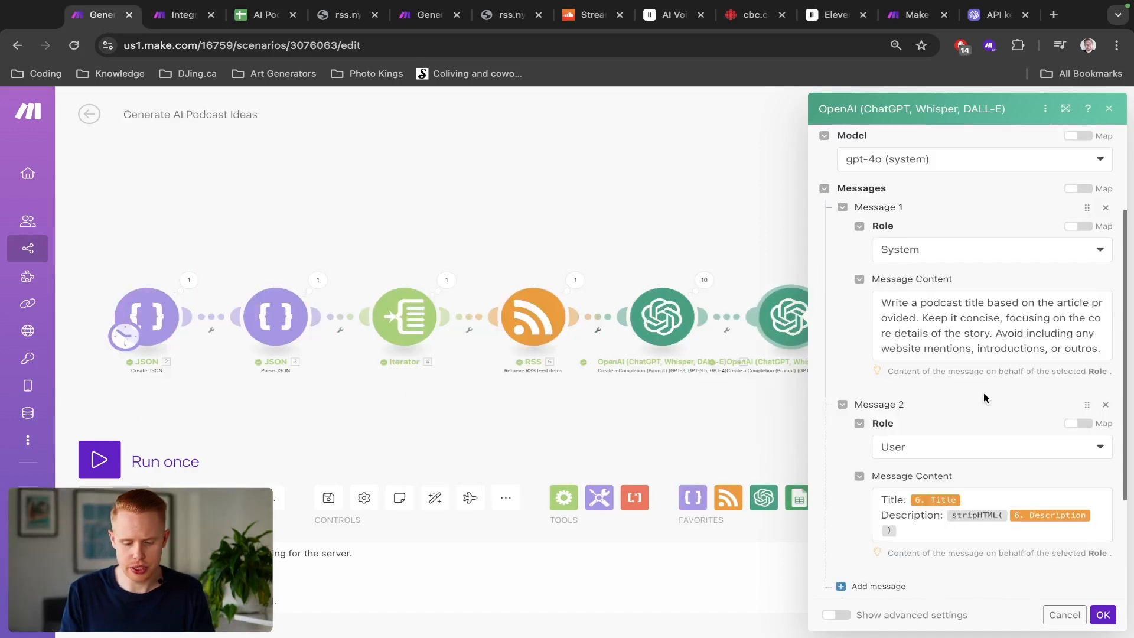
triple_click(922, 326)
key("ctrl+c")
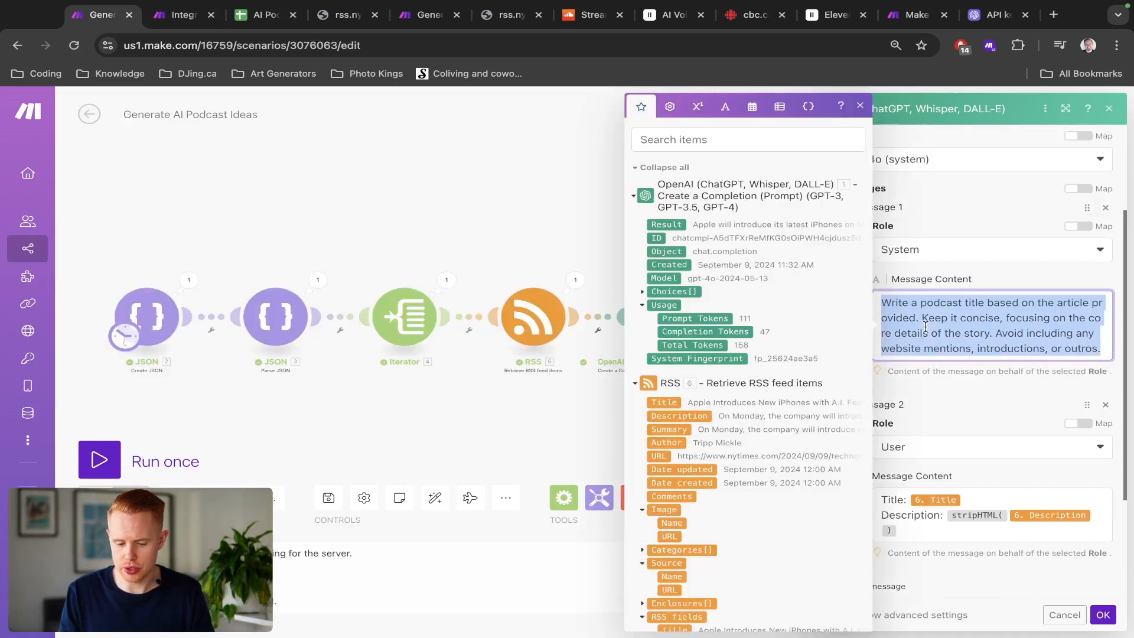
key("ctrl+Tab")
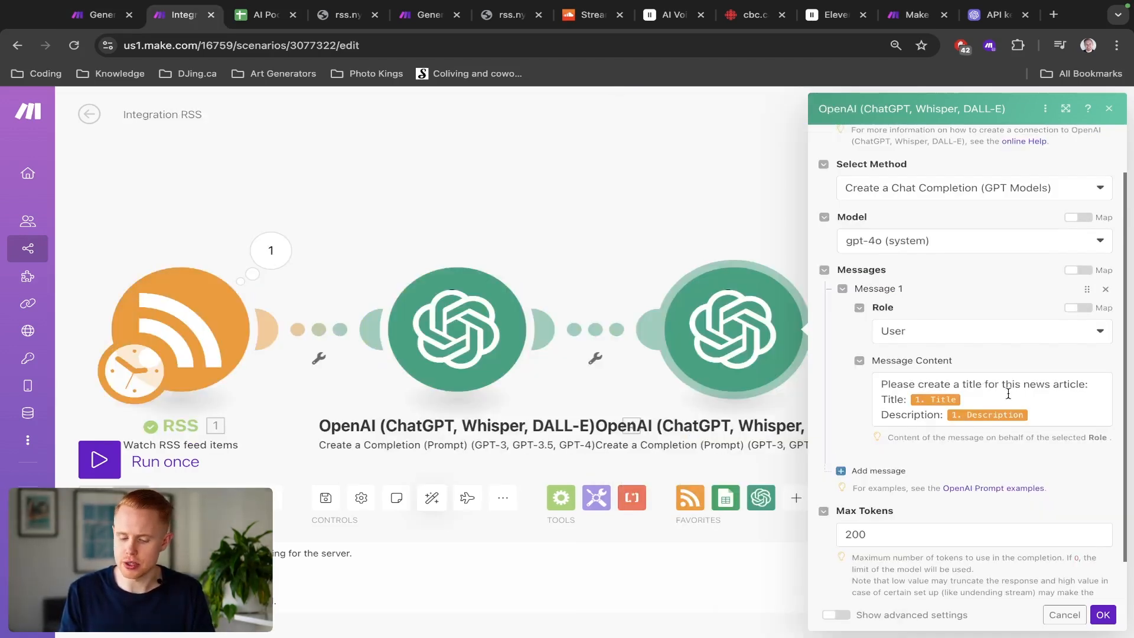
triple_click(945, 408)
key("ctrl+v")
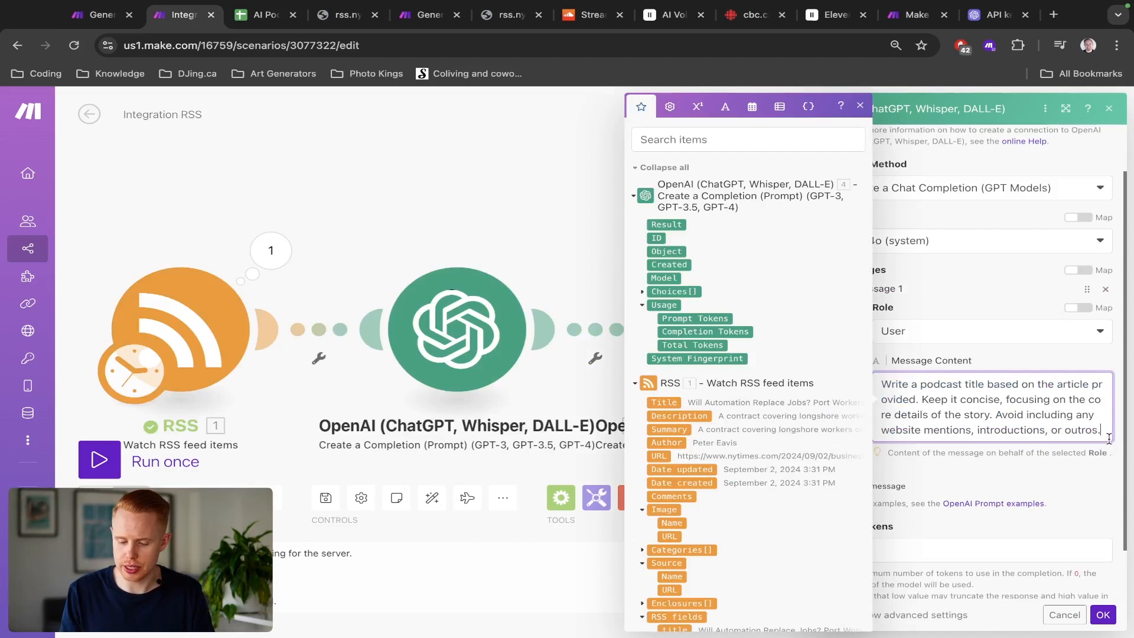
Step: Set the clone's first message role to System
key("ctrl+shift+Tab")
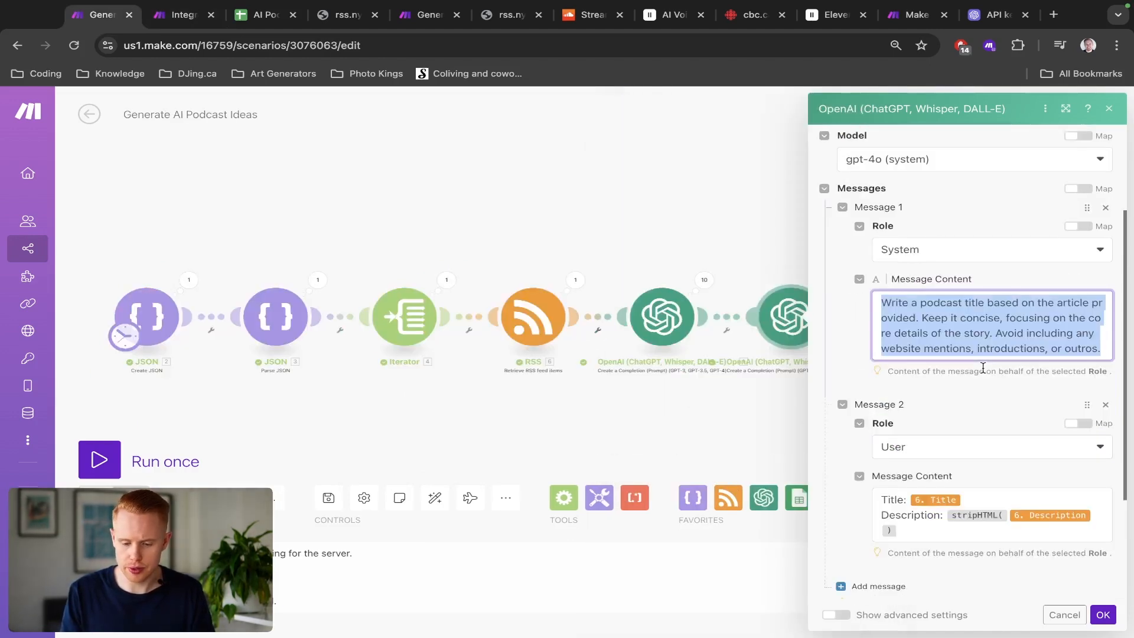
key("ctrl+Tab")
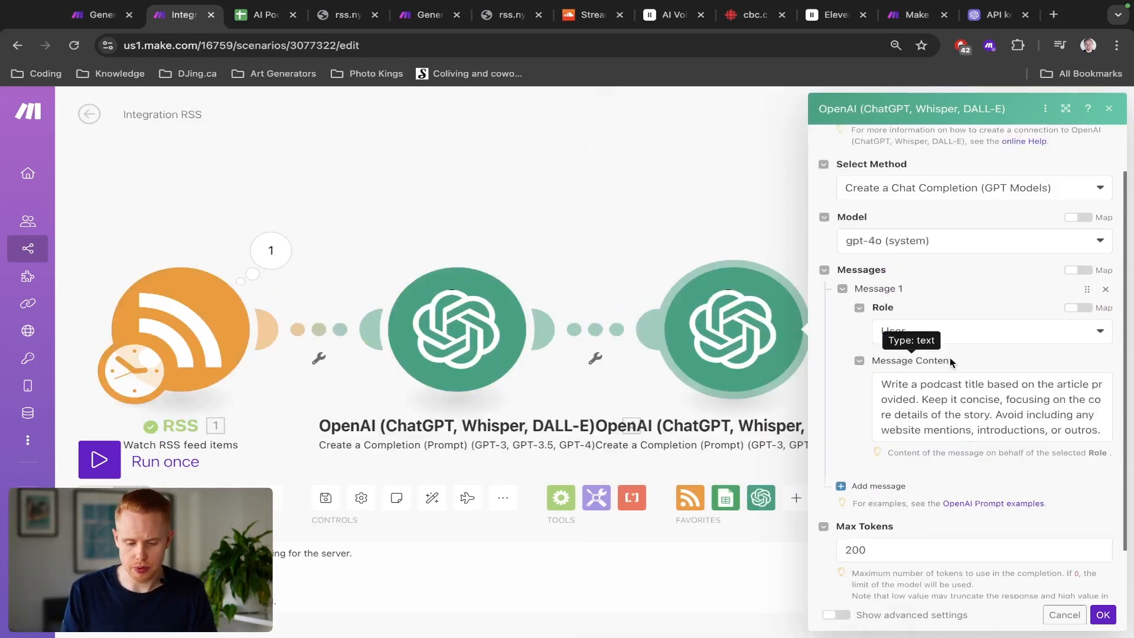
left_click(970, 343)
left_click(938, 355)
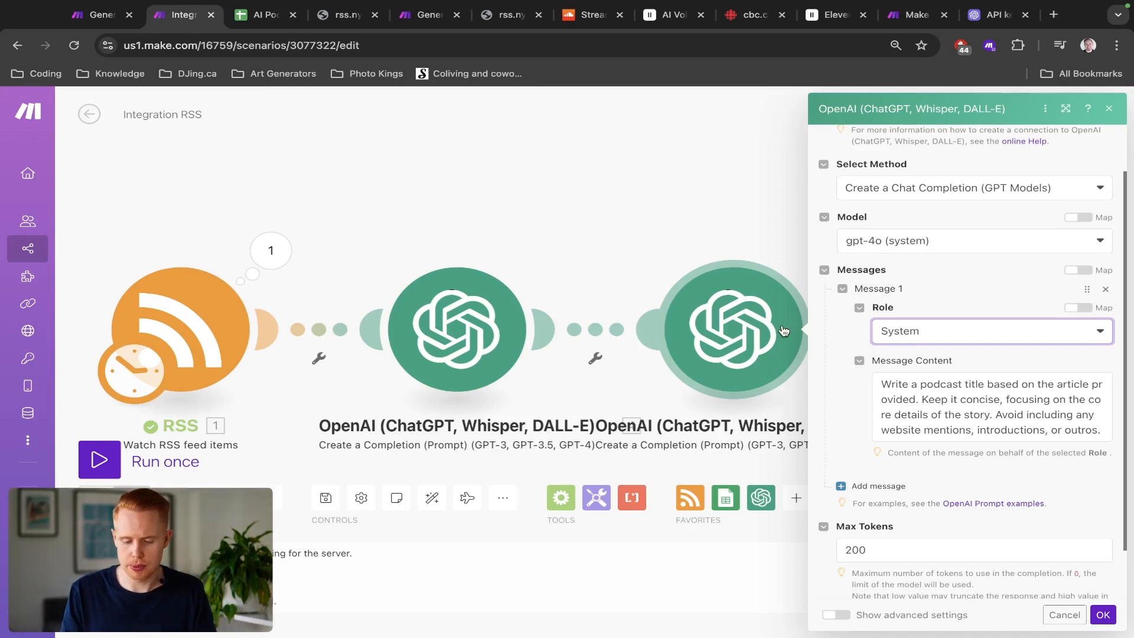
Step: Copy the podcast-script prompt from the other scenario and paste it as the first message's content
key("ctrl+shift+Tab")
left_click(884, 467)
key("ctrl+a")
key("ctrl+c")
key("ctrl+Tab")
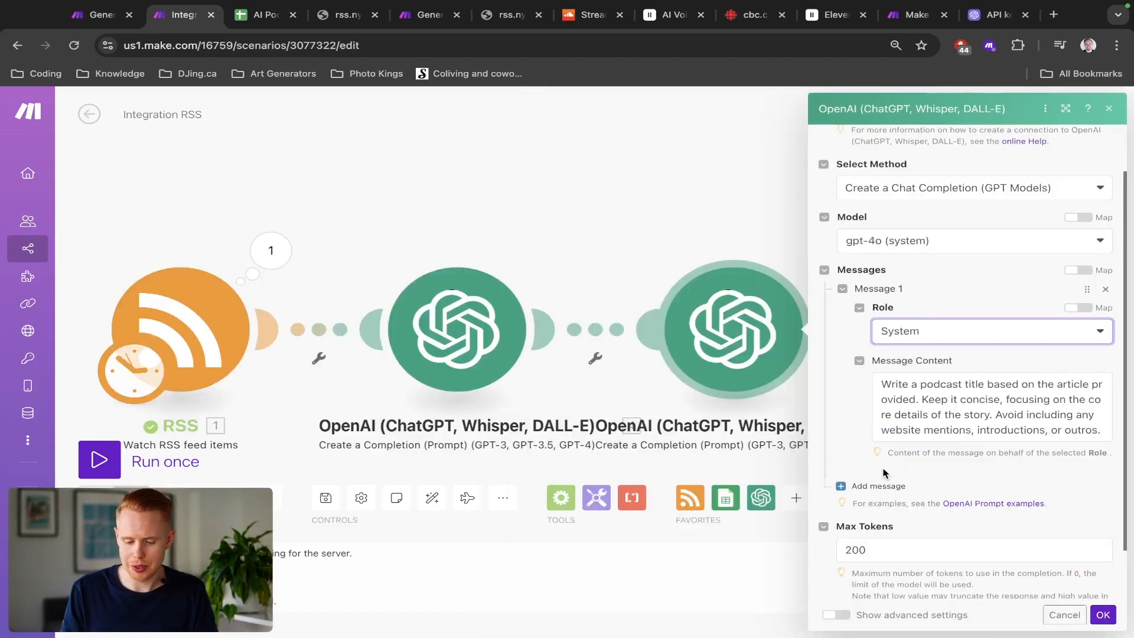
left_click(923, 392)
key("ctrl+a")
key("ctrl+v")
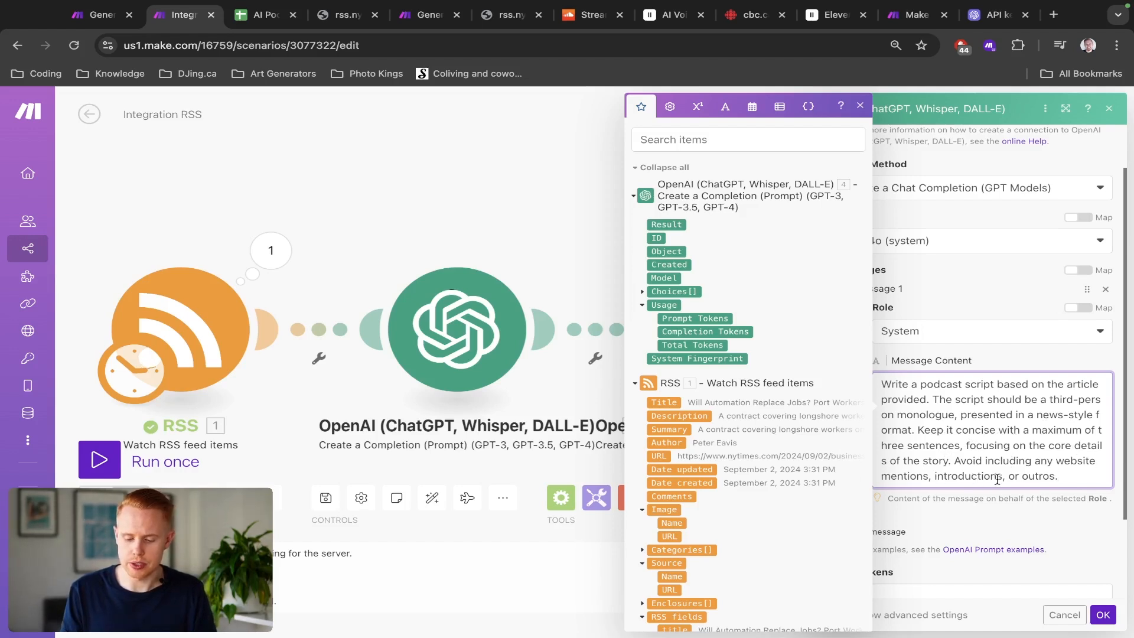
Step: Examine the pasted script prompt's wording about sentence count and intros
left_click_drag(1057, 477, 934, 476)
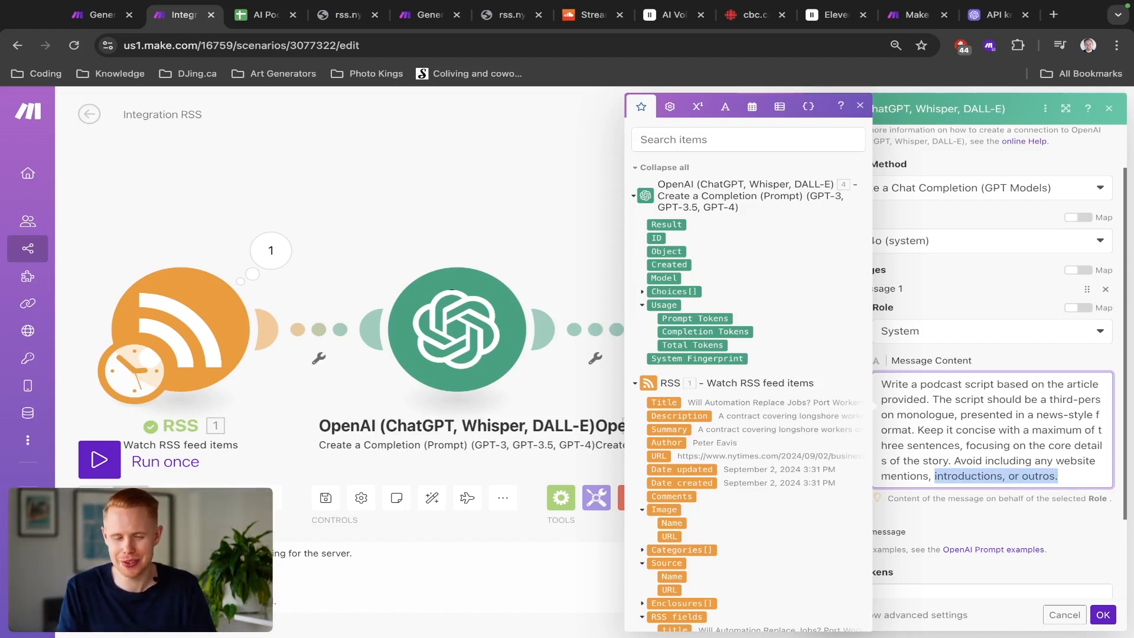
left_click(979, 408)
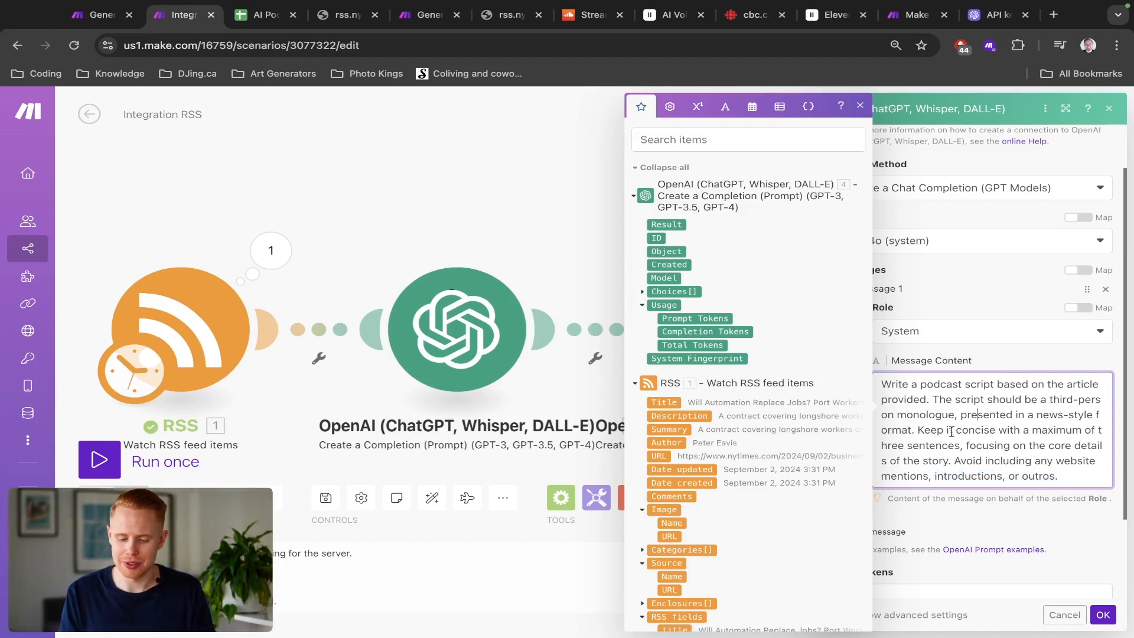
left_click_drag(1098, 432, 961, 447)
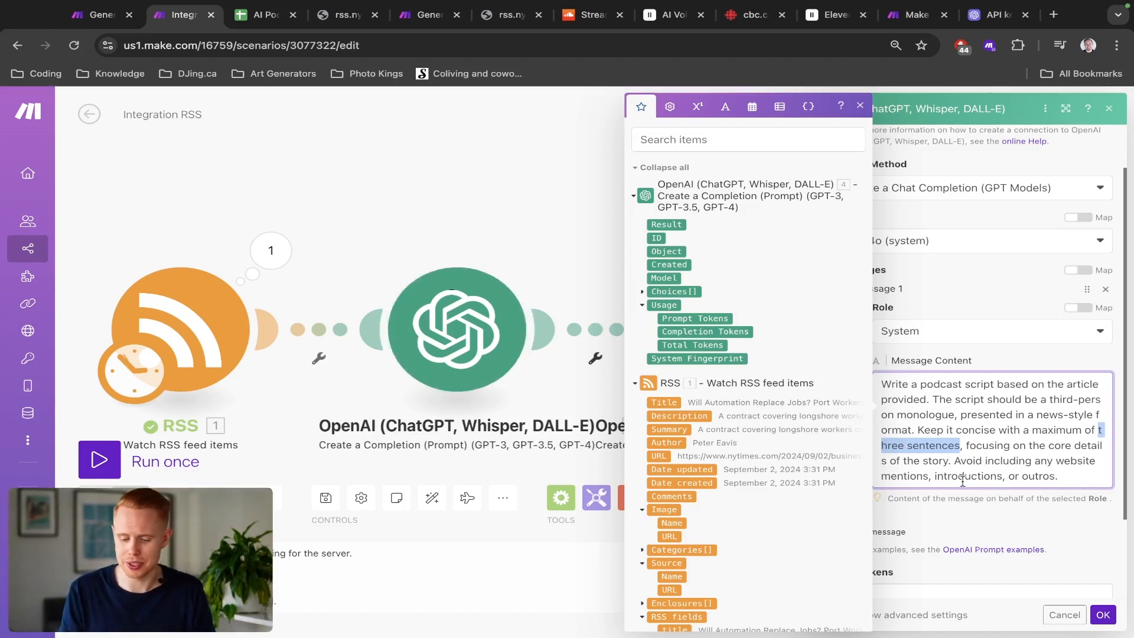
scroll(1067, 582, "down", 3)
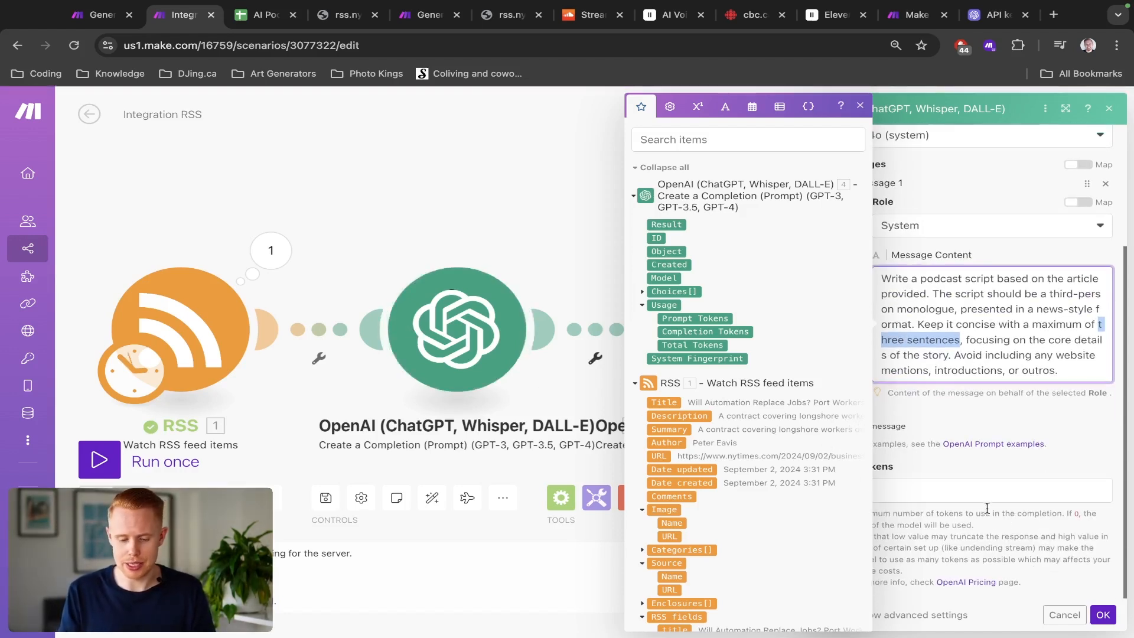
left_click(961, 418)
Step: Add a second message with role User and paste the Title and Description lines copied from the other scenario
key("ctrl+shift+Tab")
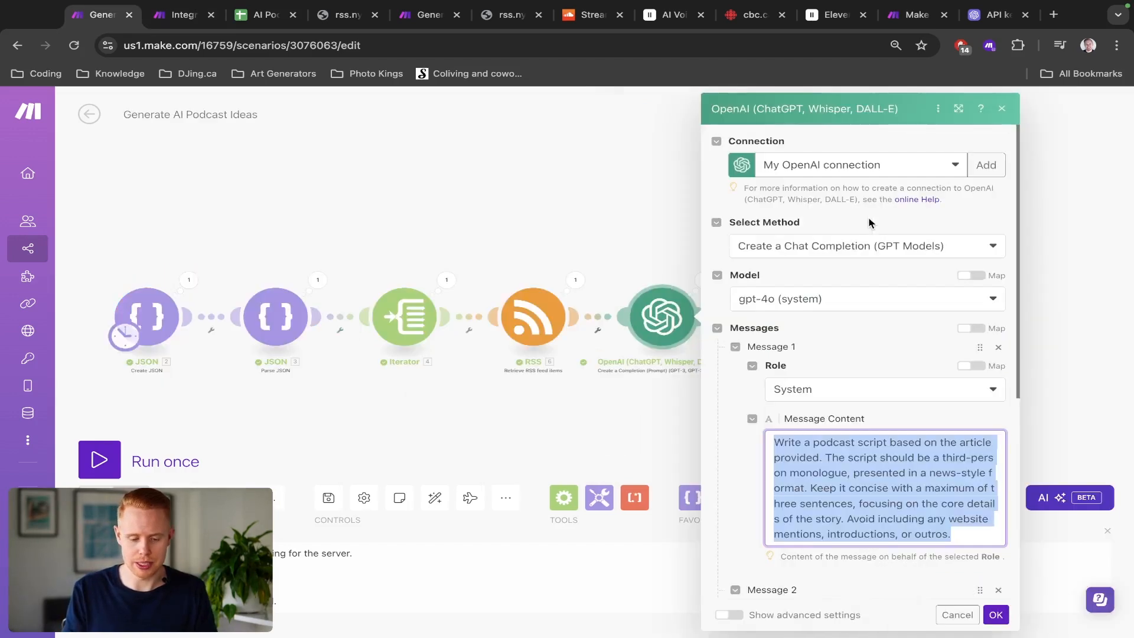
scroll(783, 345, "down", 6)
left_click(811, 362)
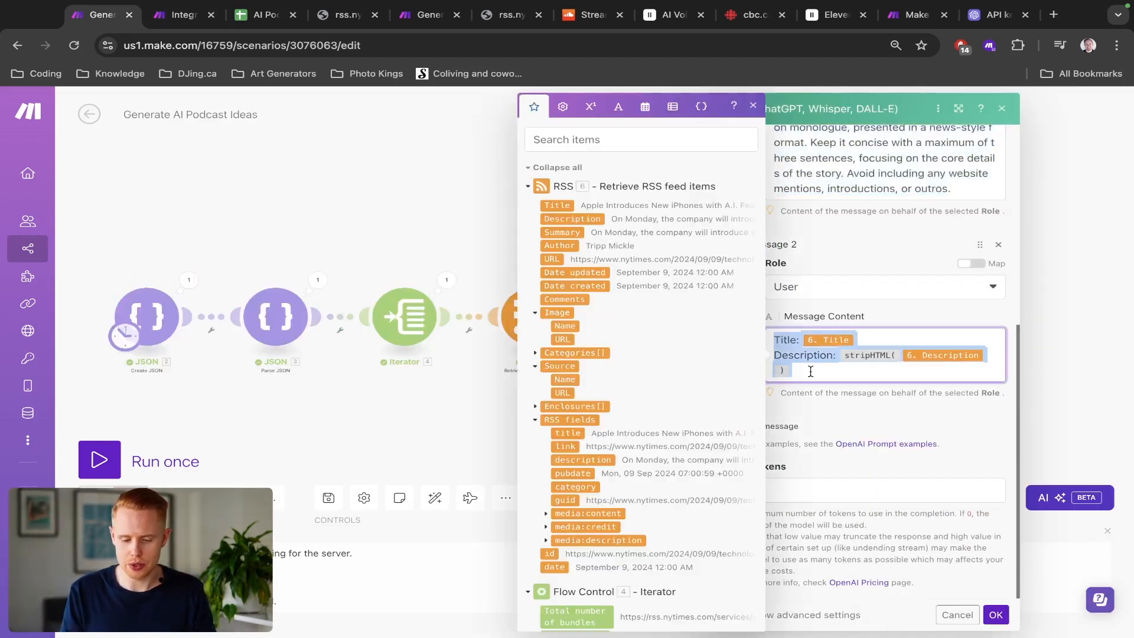
key("ctrl+Tab")
left_click(879, 426)
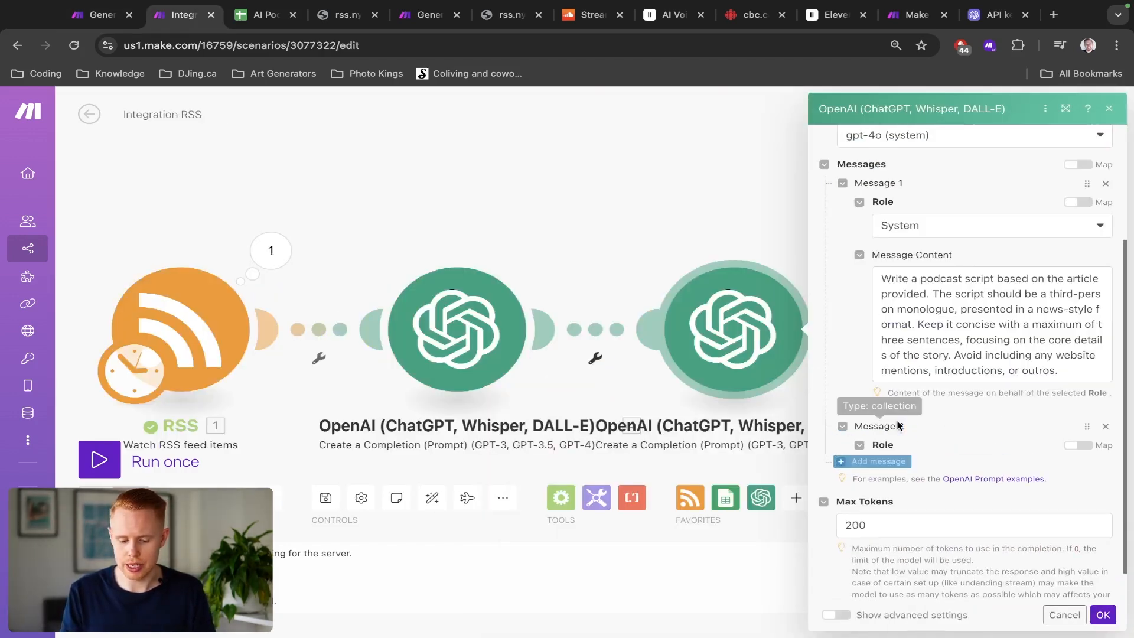
left_click(918, 470)
left_click(910, 486)
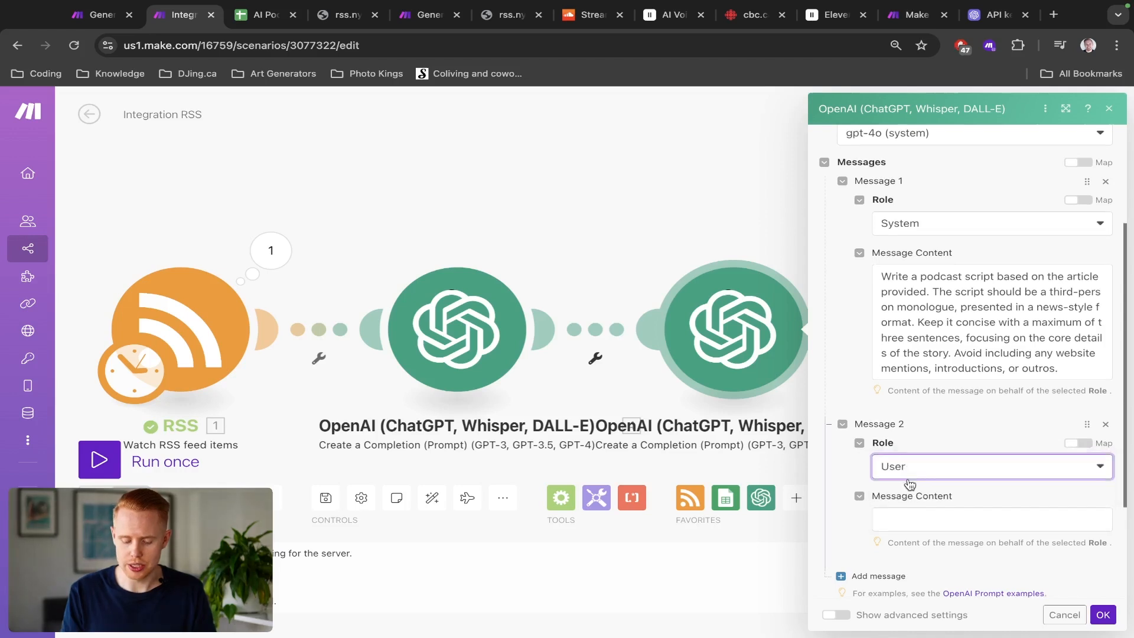
scroll(913, 473, "down", 1)
left_click(912, 453)
type("Title: 6.title Description: stripHTML( 6.description )")
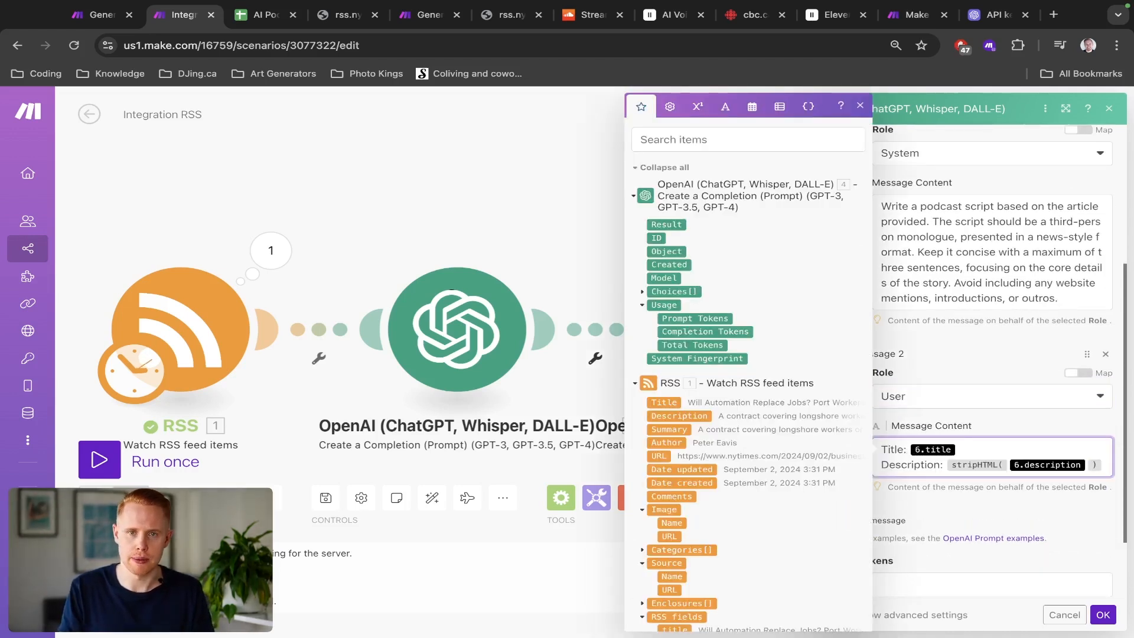
Step: Remap the second message's Title to the RSS Title field and put the RSS Description inside stripHTML
key("BackSpace")
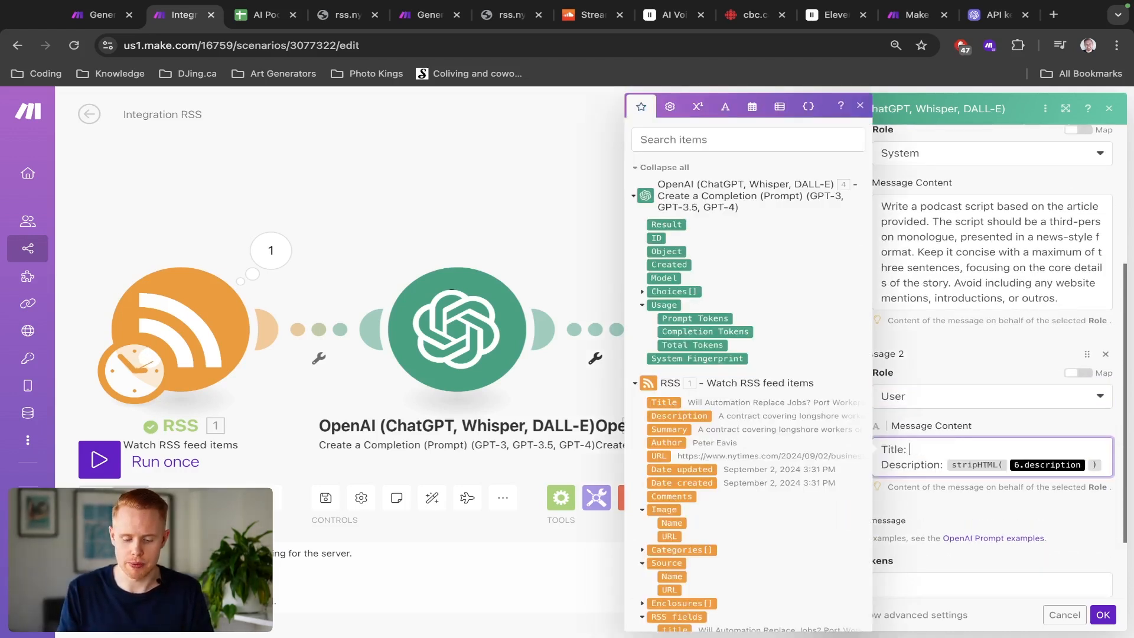
left_click(668, 403)
left_click(1089, 465)
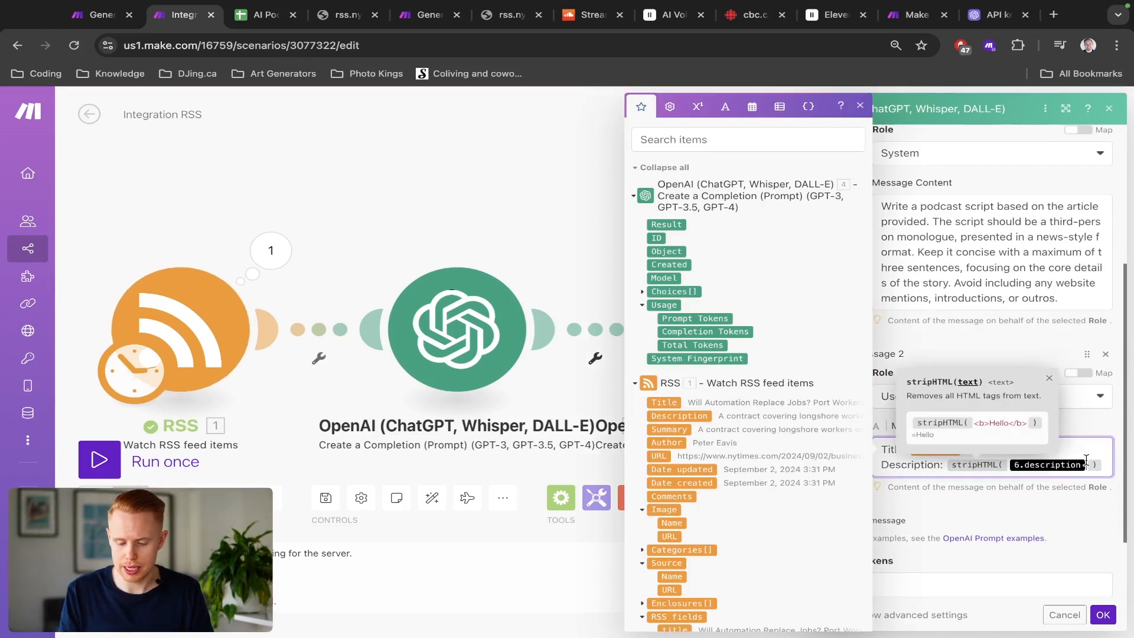
key("BackSpace")
left_click_drag(685, 416, 998, 469)
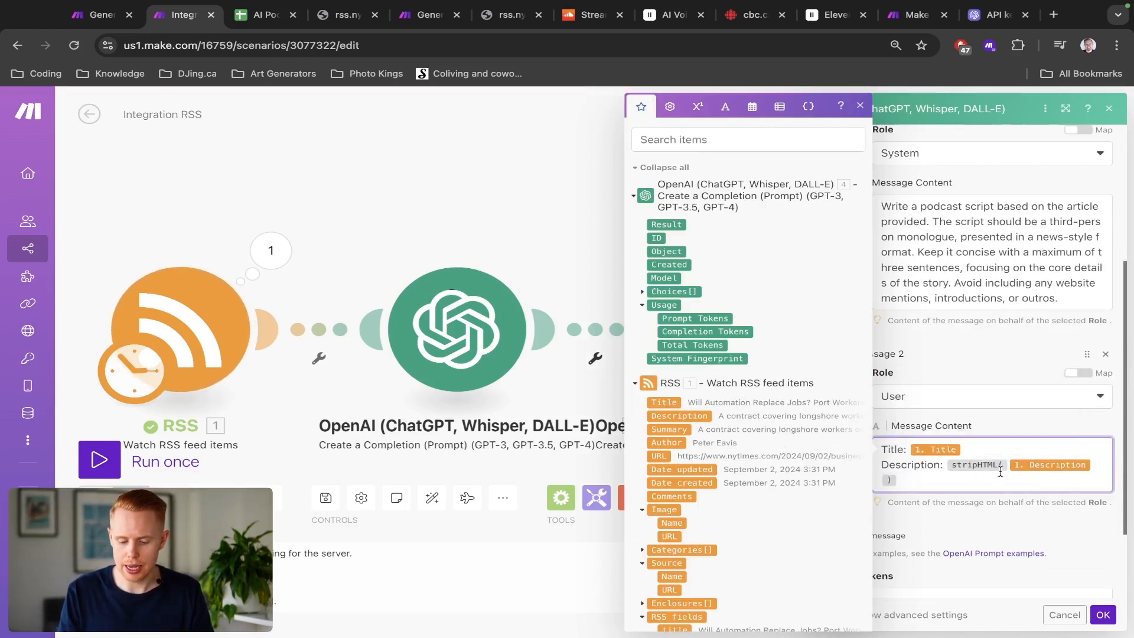
Step: Wrap the Title mapping in the stripHTML text function as well
left_click(727, 109)
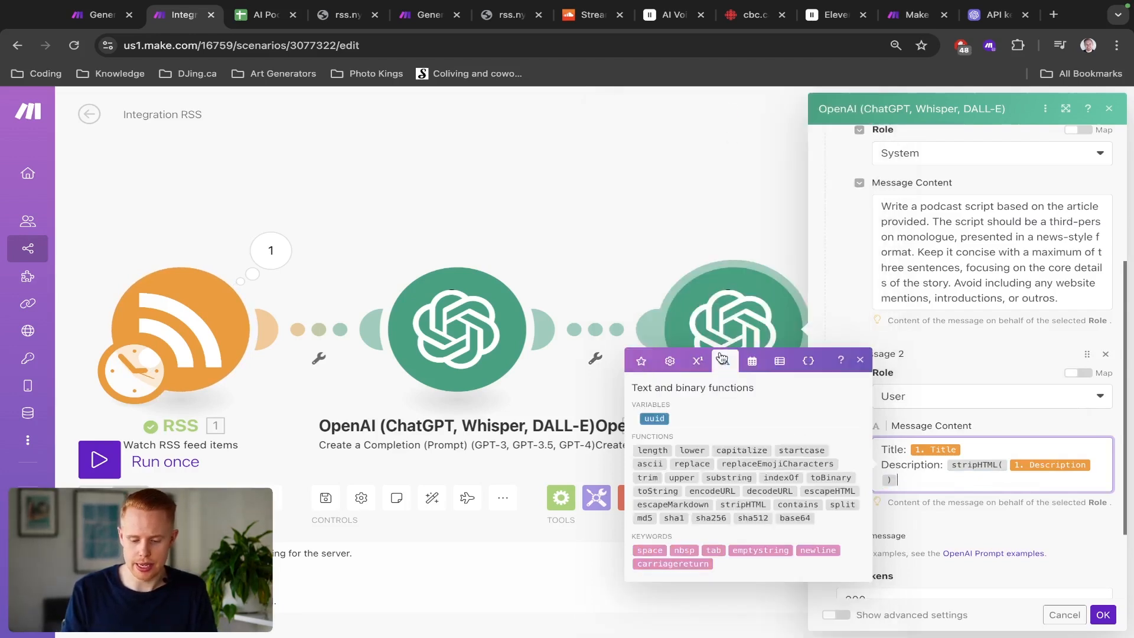
scroll(723, 359, "up", 3)
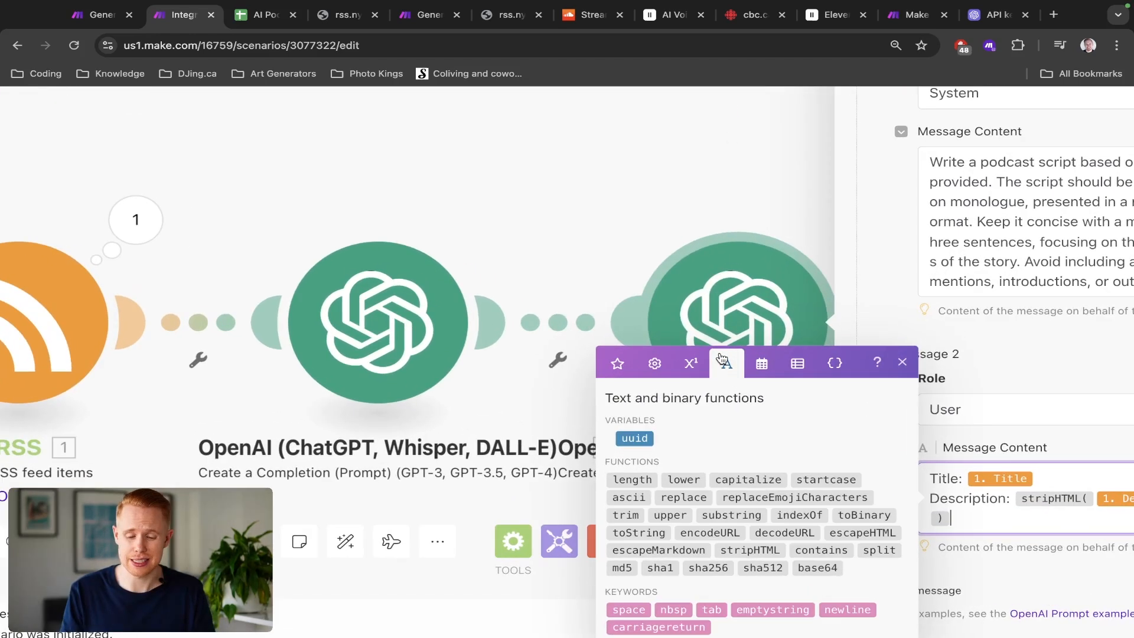
scroll(755, 450, "down", 1)
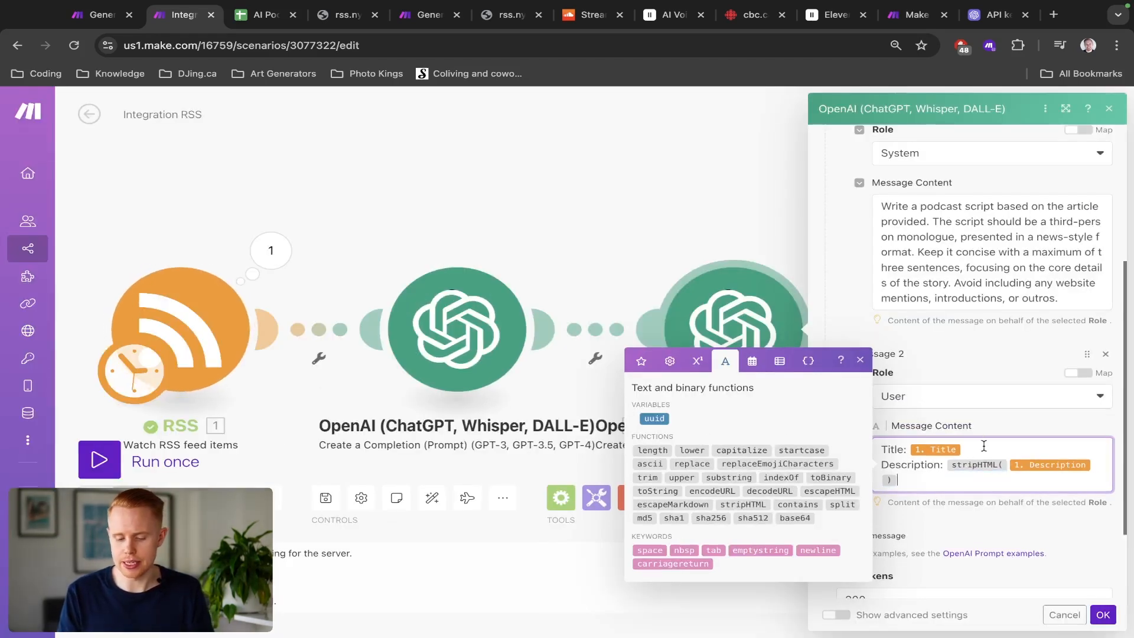
left_click(983, 446)
left_click(743, 504)
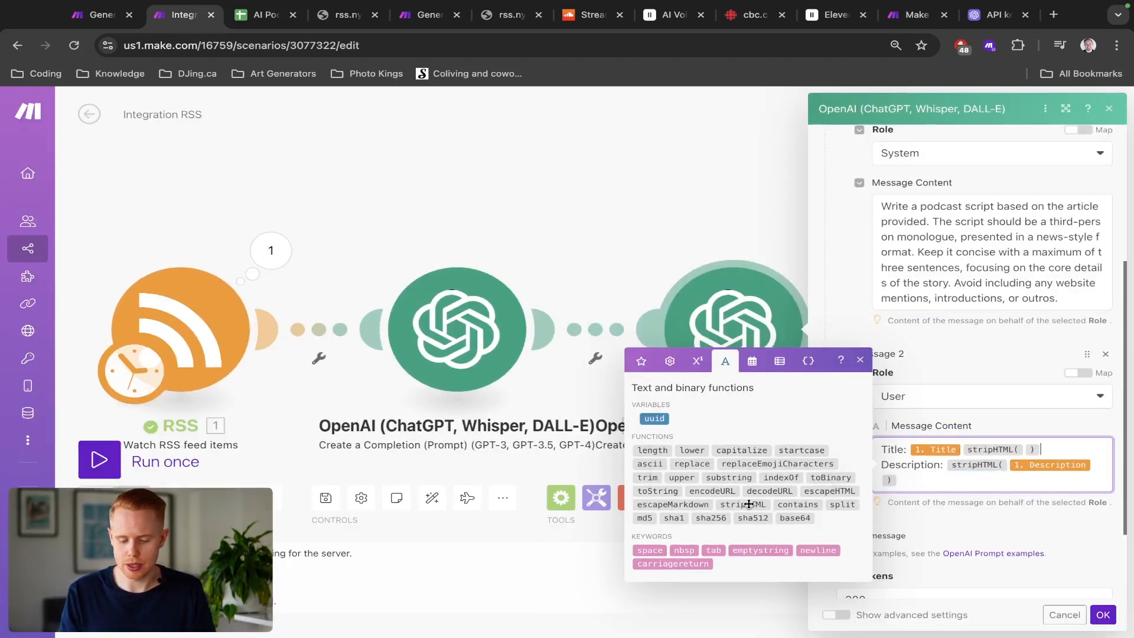
key("super+x")
key("Right")
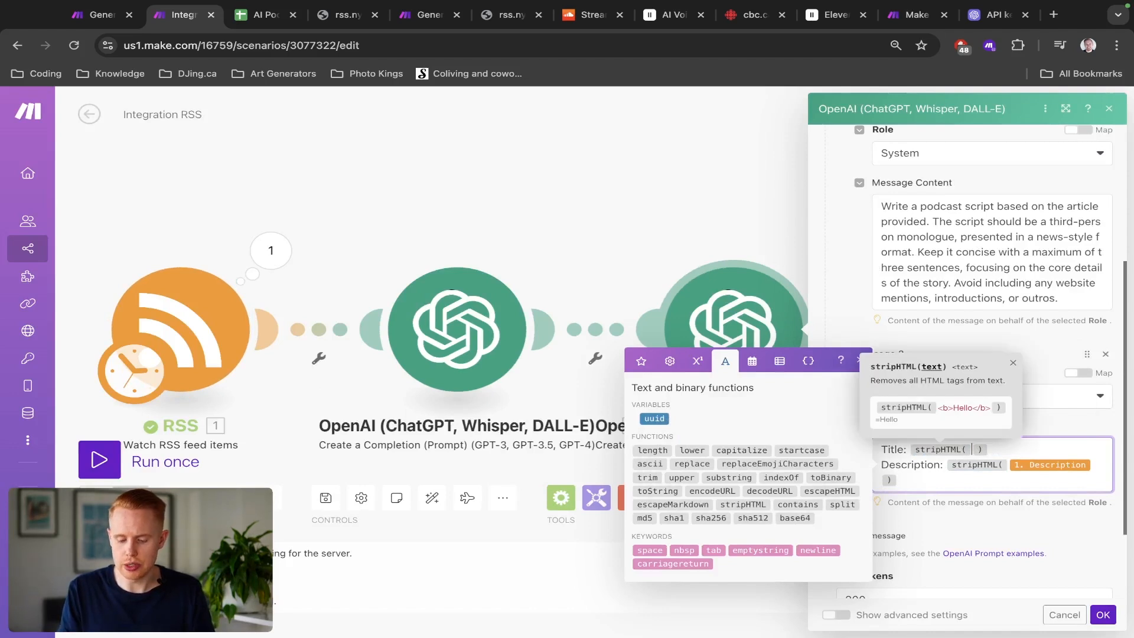
key("super+v")
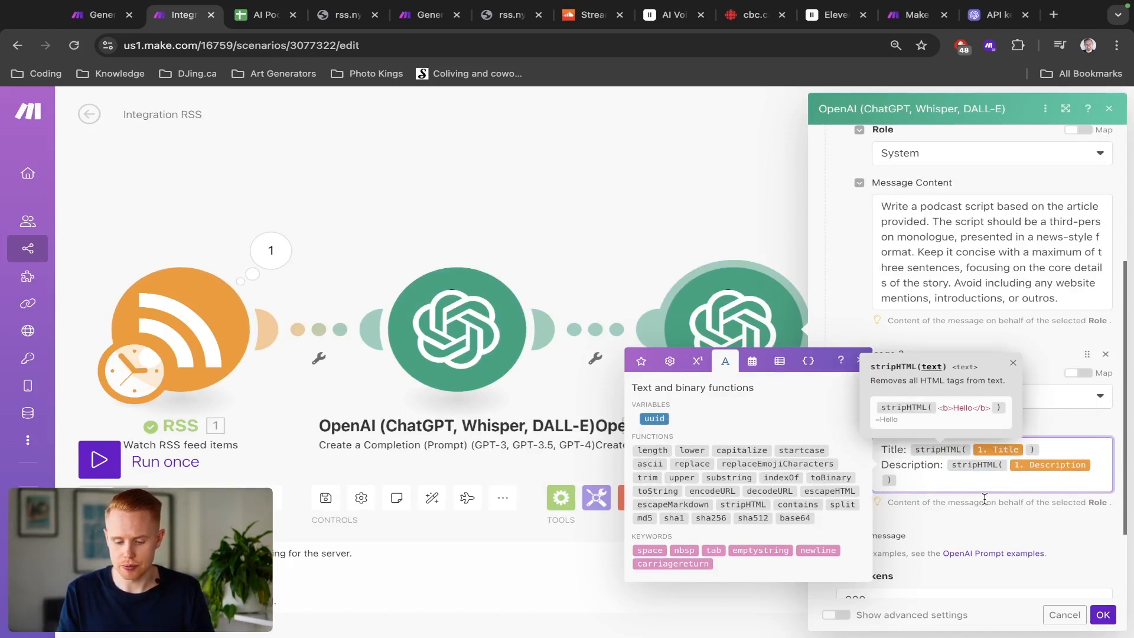
Step: Copy the second message's content and save the cloned module
left_click(947, 486)
key("super+a")
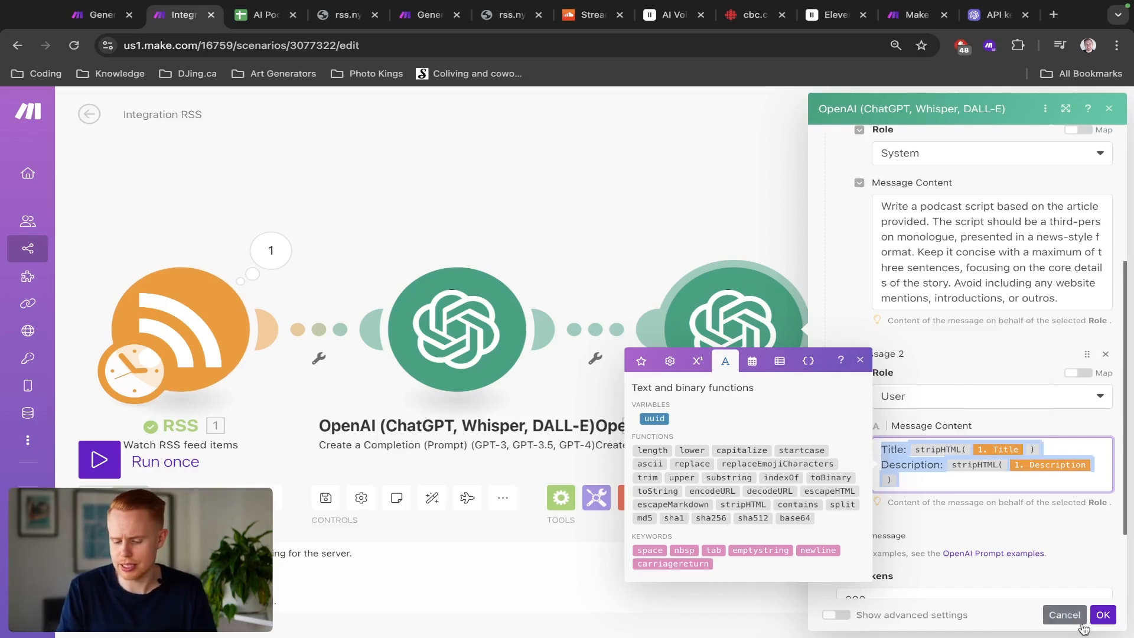
left_click(1098, 618)
Step: Open the first OpenAI module and replace its Title and Description lines with the stripHTML-wrapped versions
left_click(502, 355)
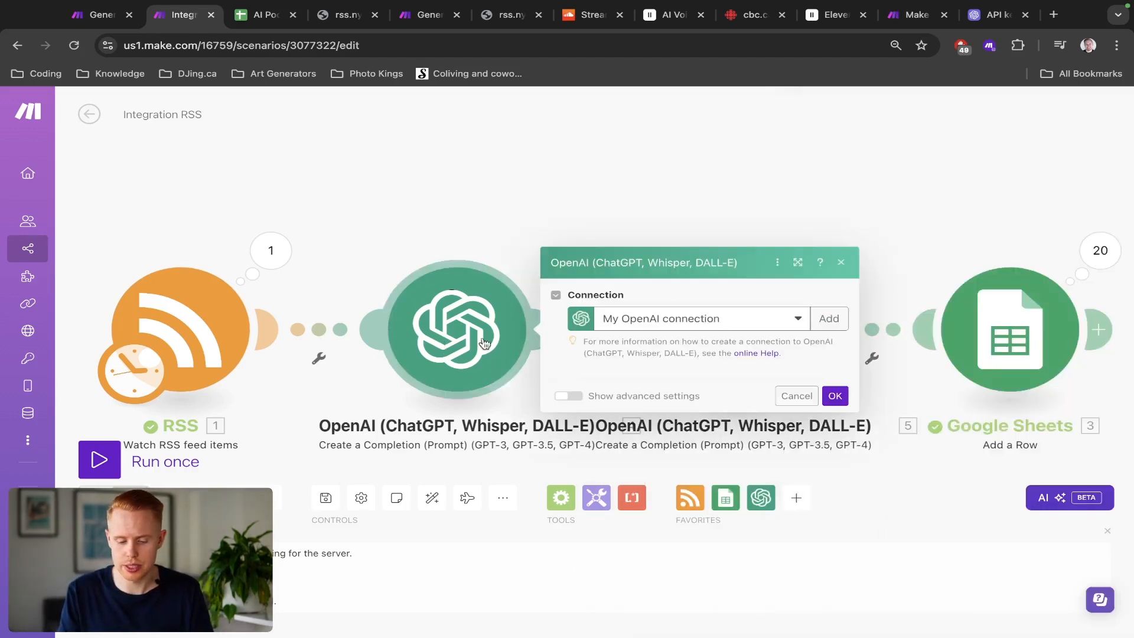
scroll(670, 390, "down", 2)
left_click(763, 391)
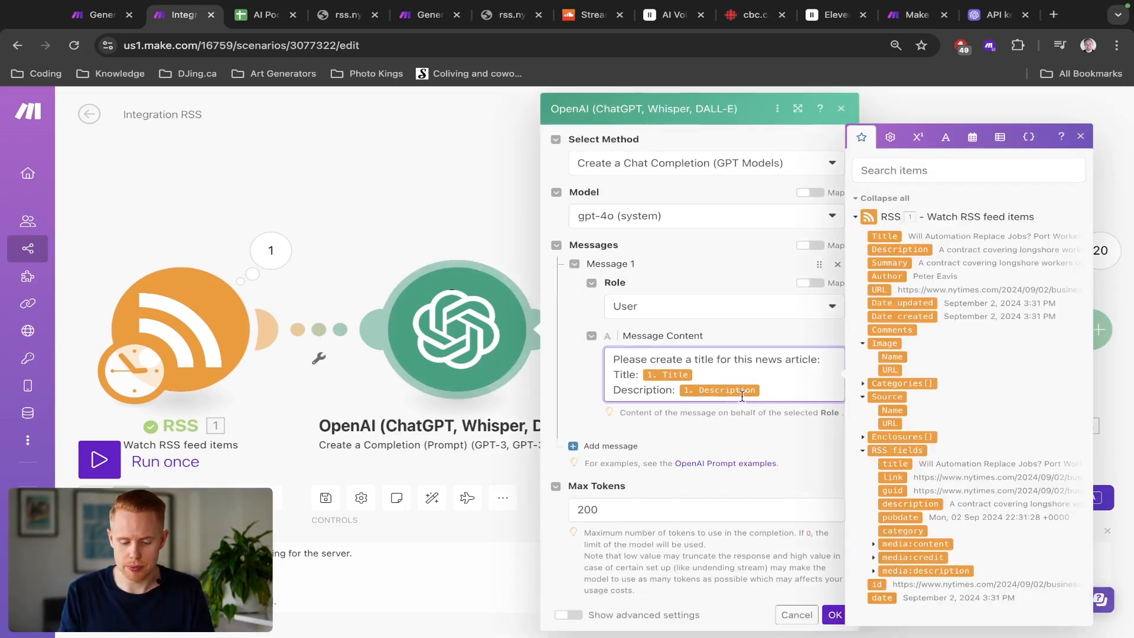
left_click_drag(763, 391, 613, 380)
key("ctrl+v")
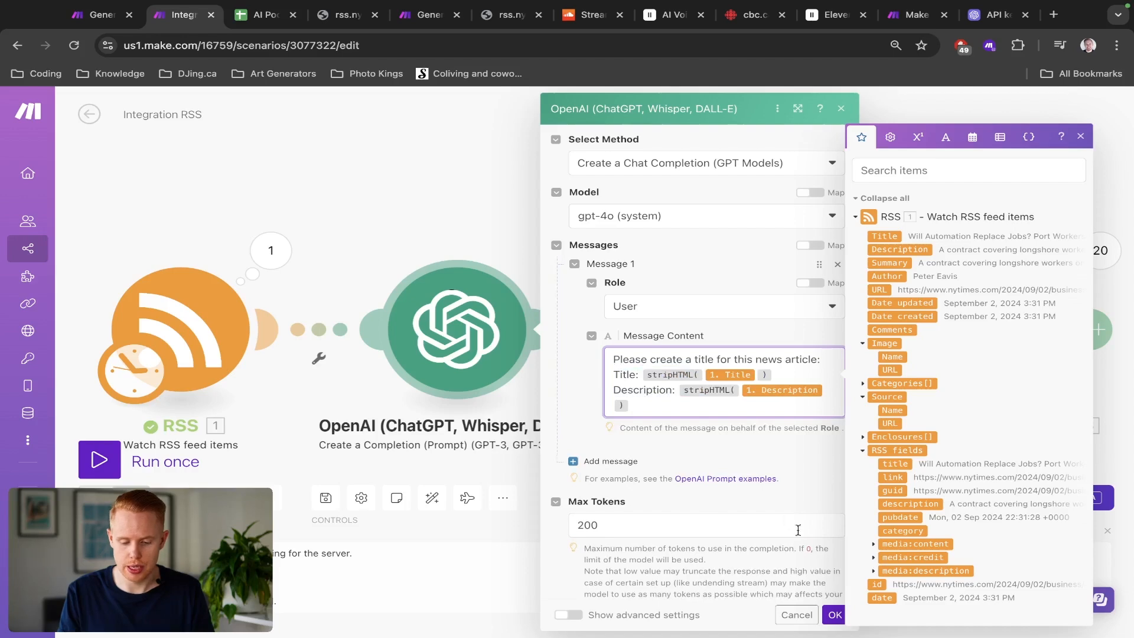
Step: Set the second OpenAI module's maximum tokens to 1000
left_click(834, 615)
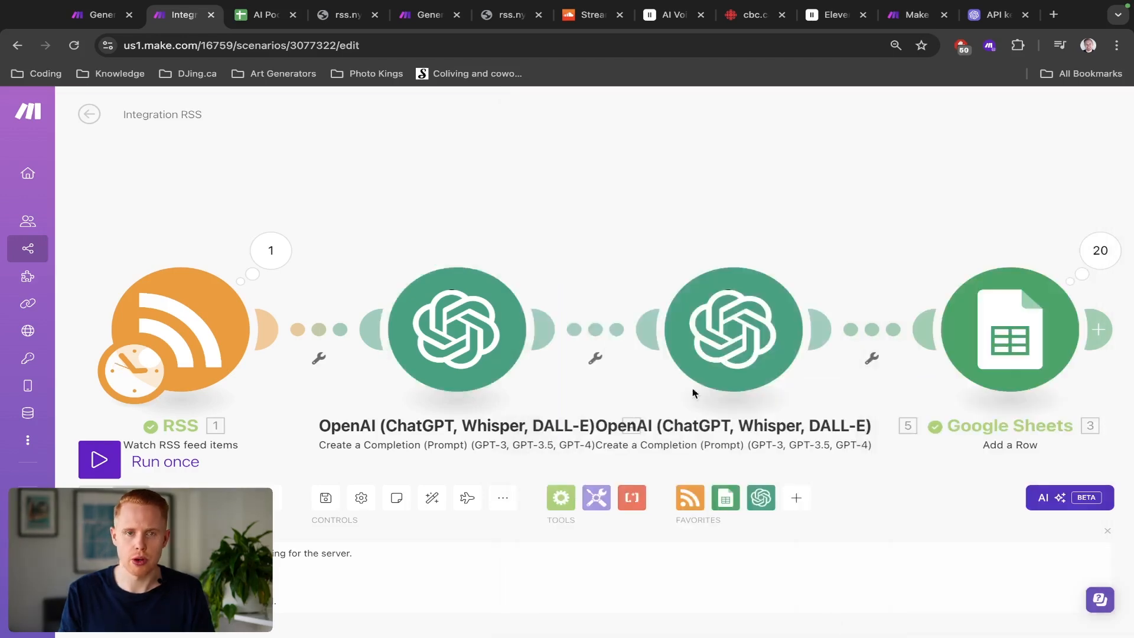
left_click(833, 328)
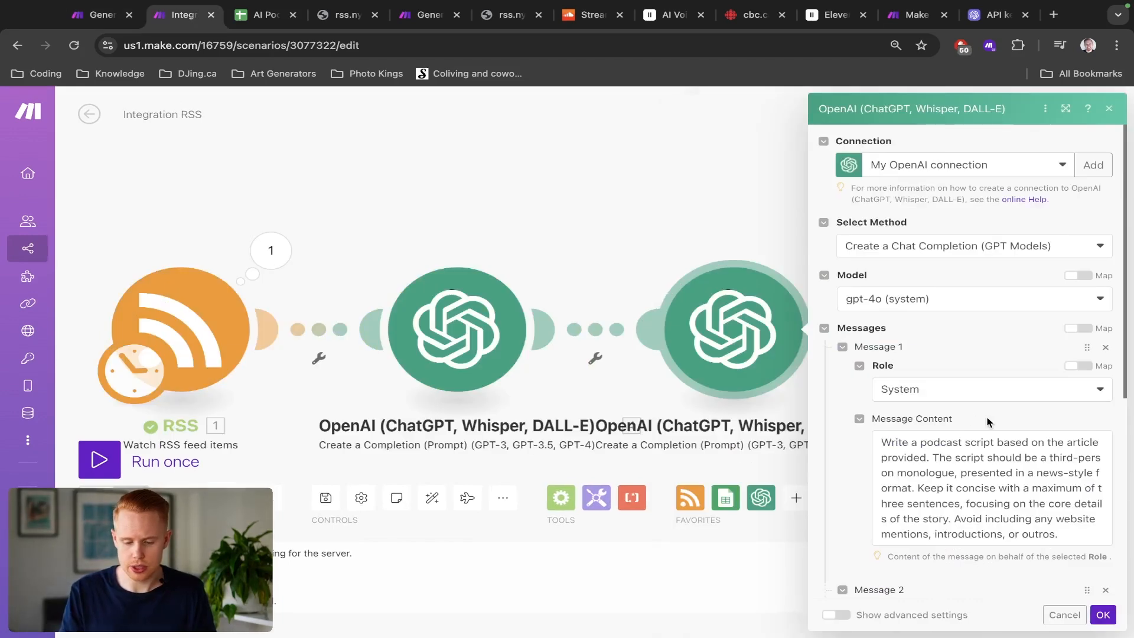
left_click(848, 492)
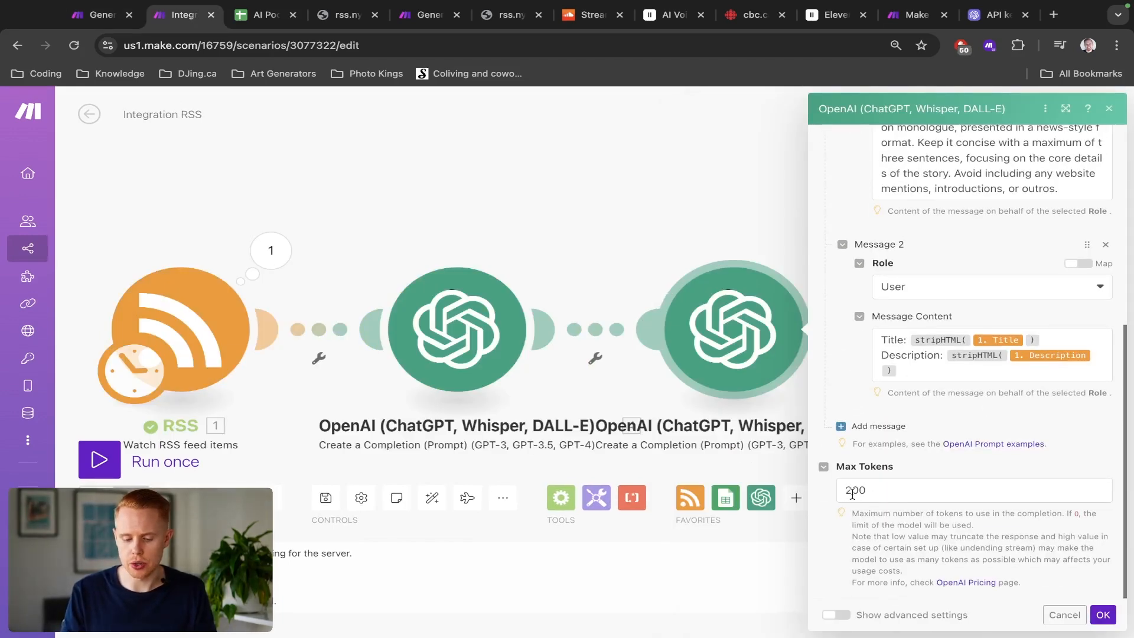
type("10")
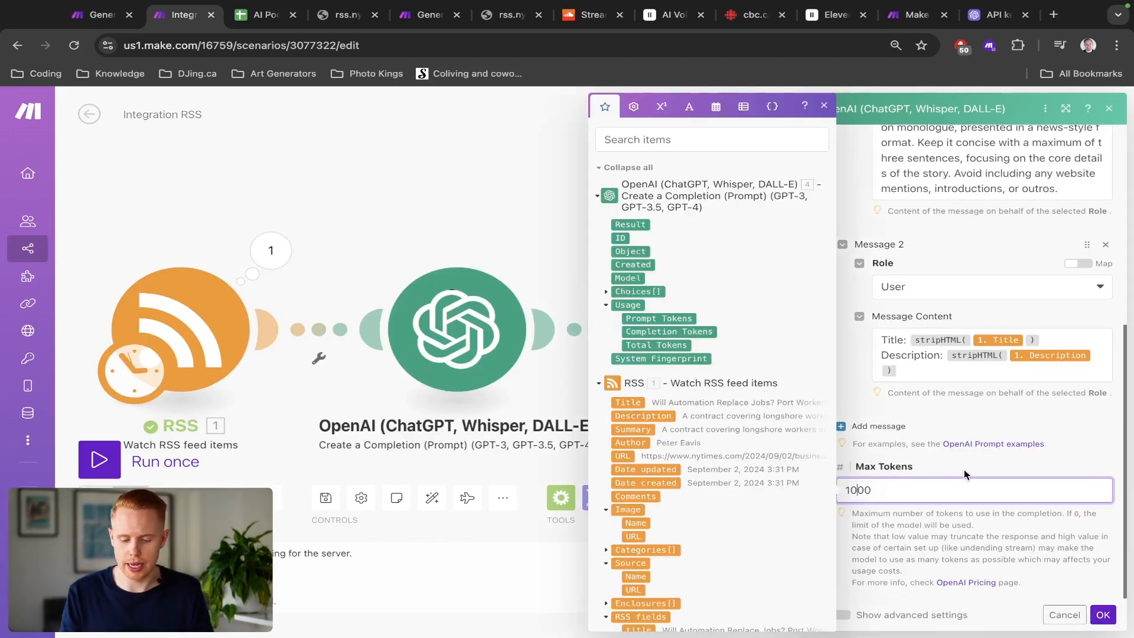
left_click(1083, 559)
left_click(1103, 615)
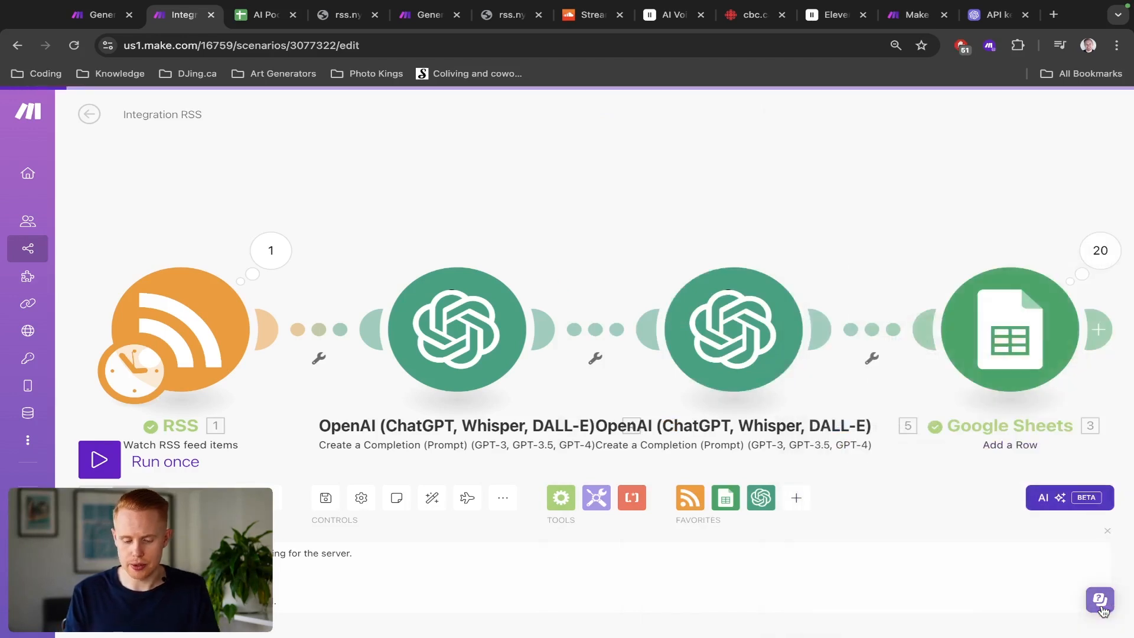
Step: Map the first OpenAI module's Result into the Google Sheets module's Title (C) column
scroll(566, 289, "down", 3)
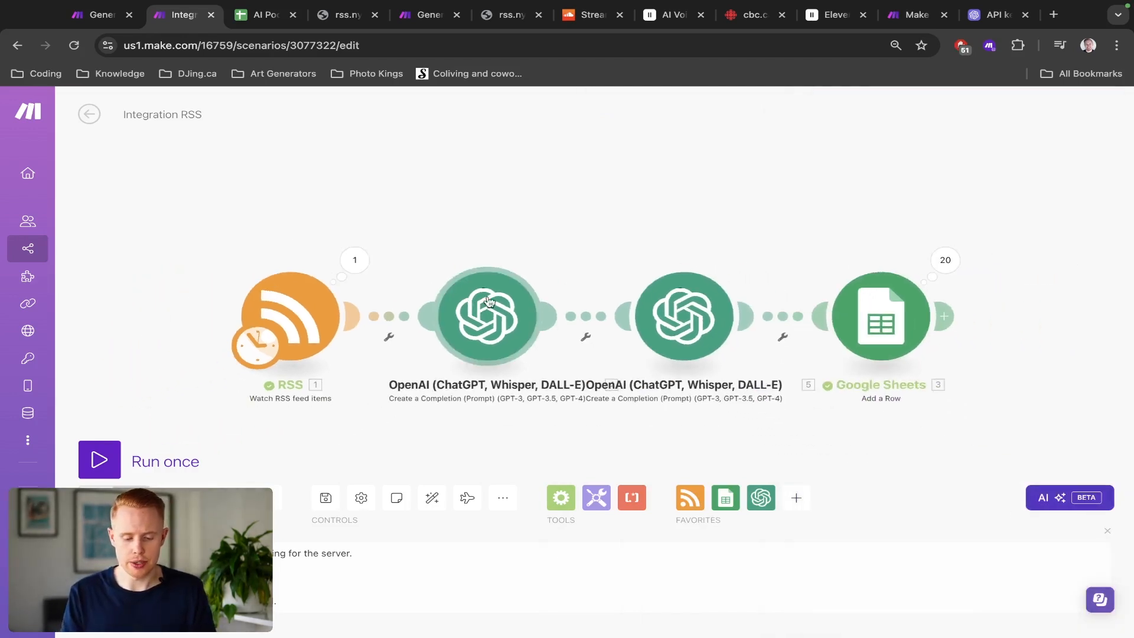
left_click(890, 319)
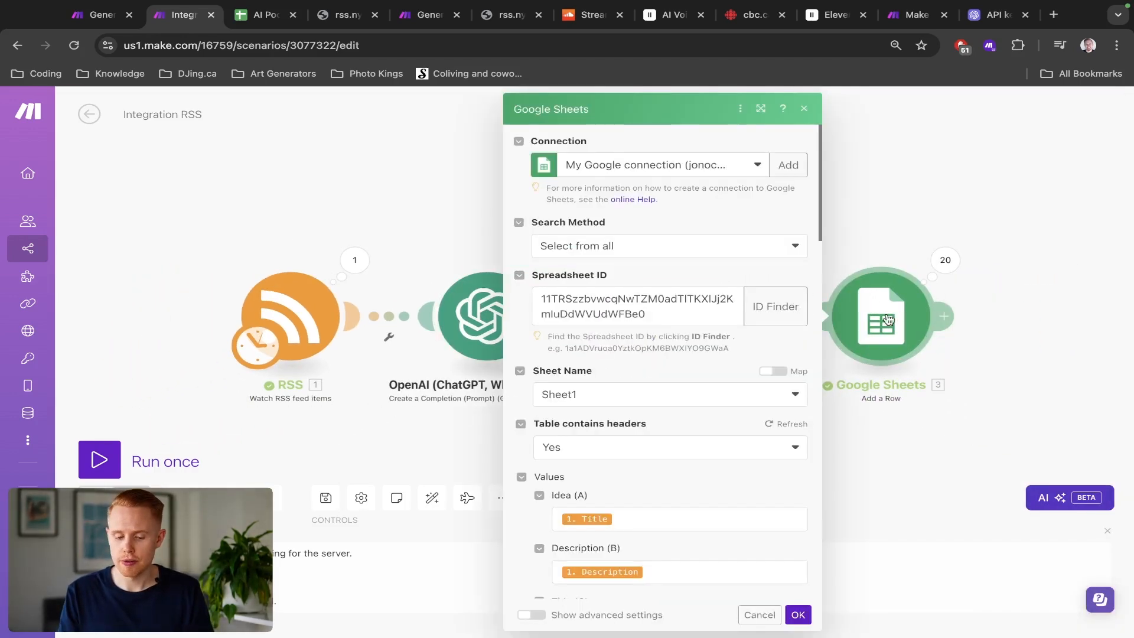
scroll(628, 319, "down", 5)
left_click(600, 328)
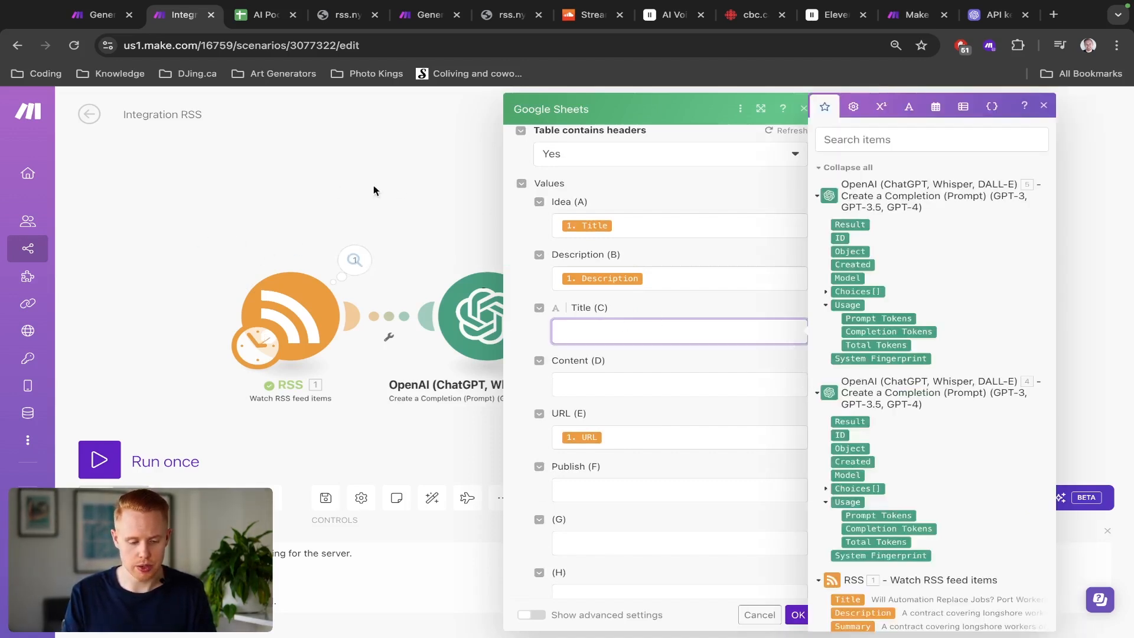
left_click_drag(373, 186, 194, 189)
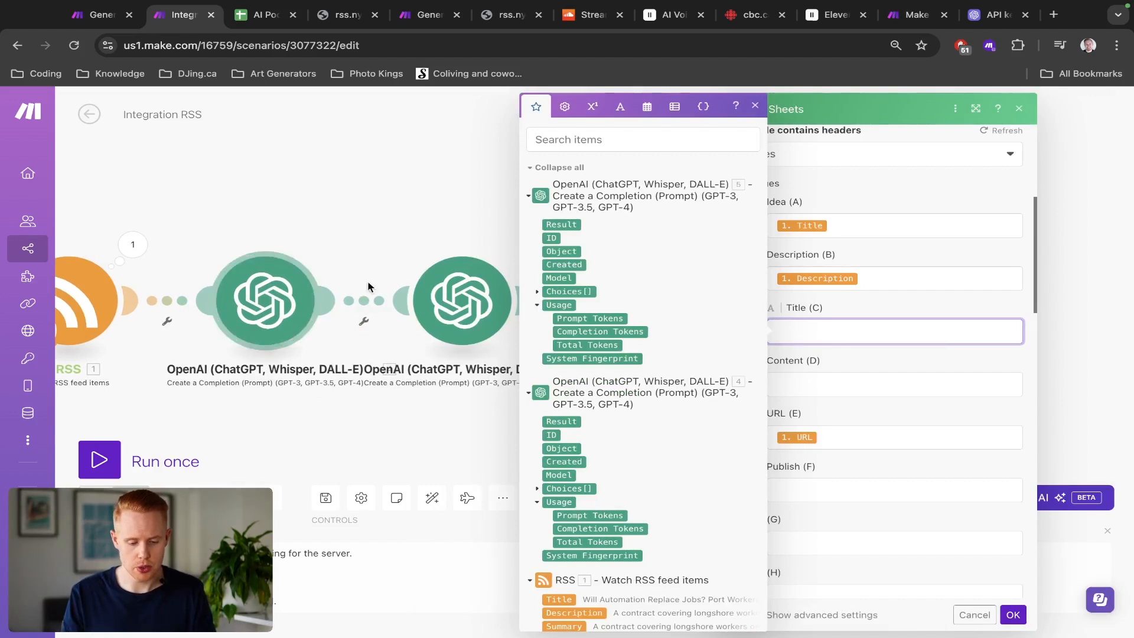
left_click(578, 423)
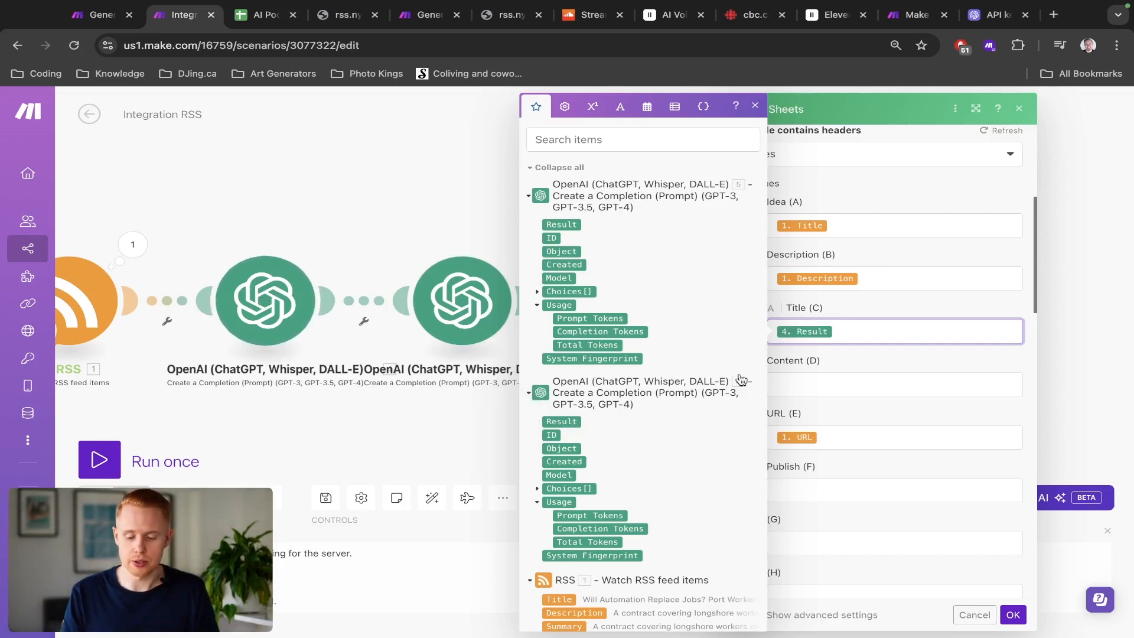
key("ctrl+Tab")
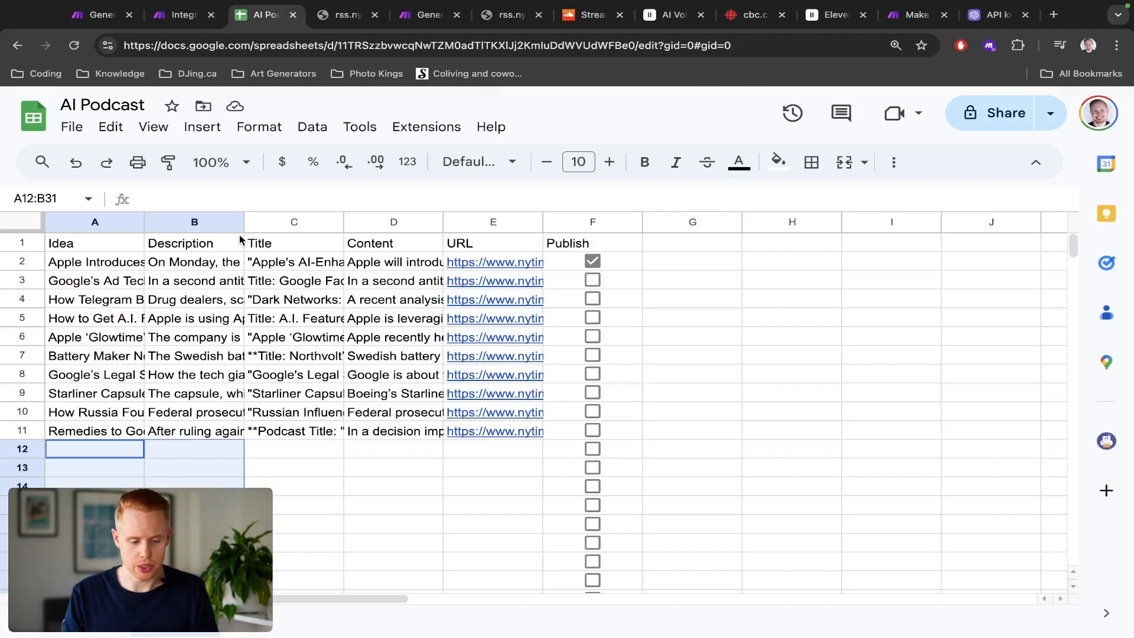
left_click(271, 223)
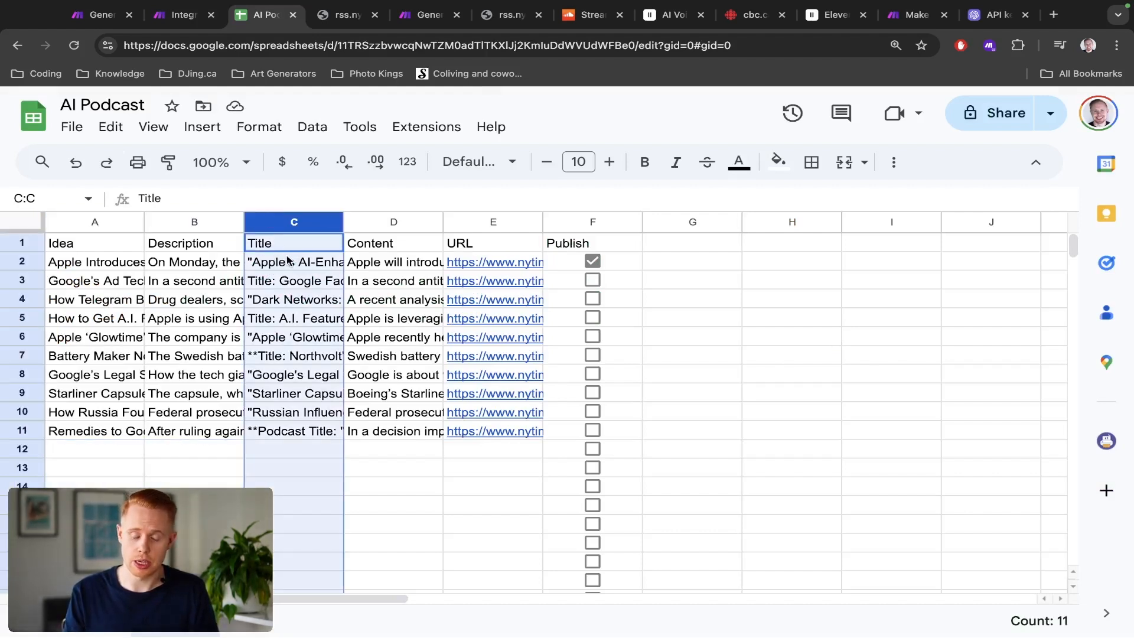
key("ctrl+shift+Tab")
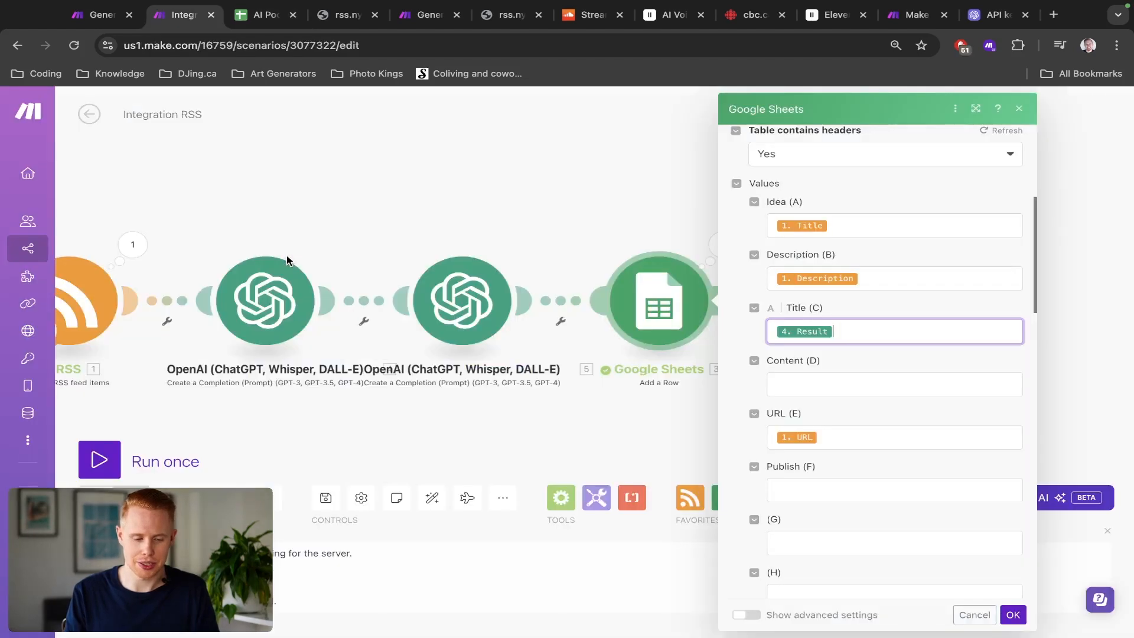
Step: Map the second OpenAI module's Result into the Content (D) column and confirm the Google Sheets module
left_click(795, 381)
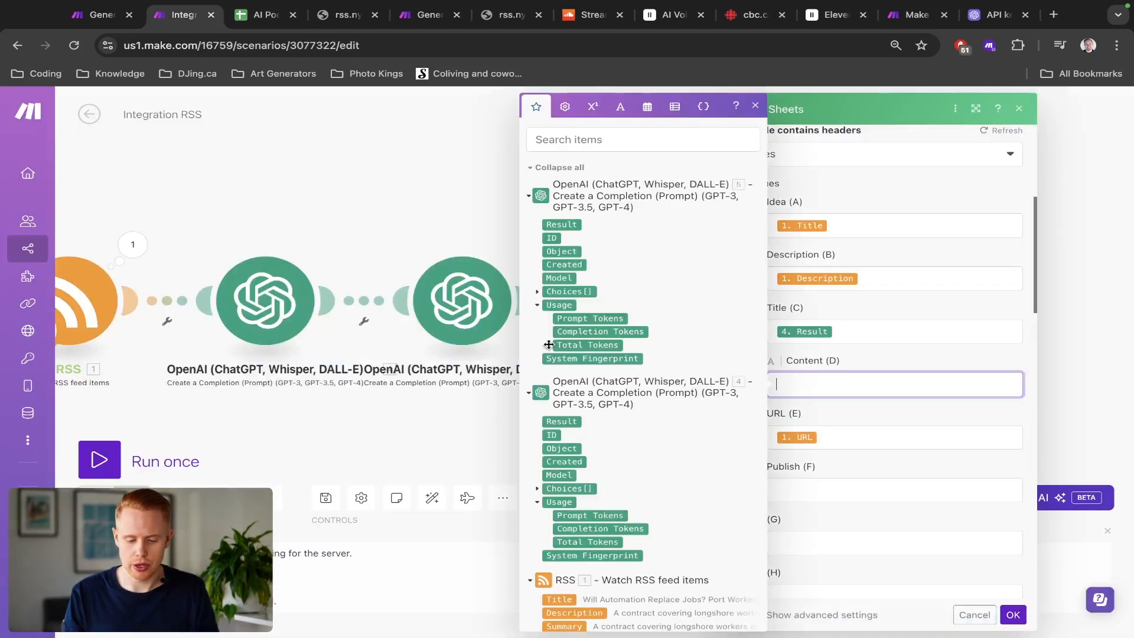
left_click(558, 228)
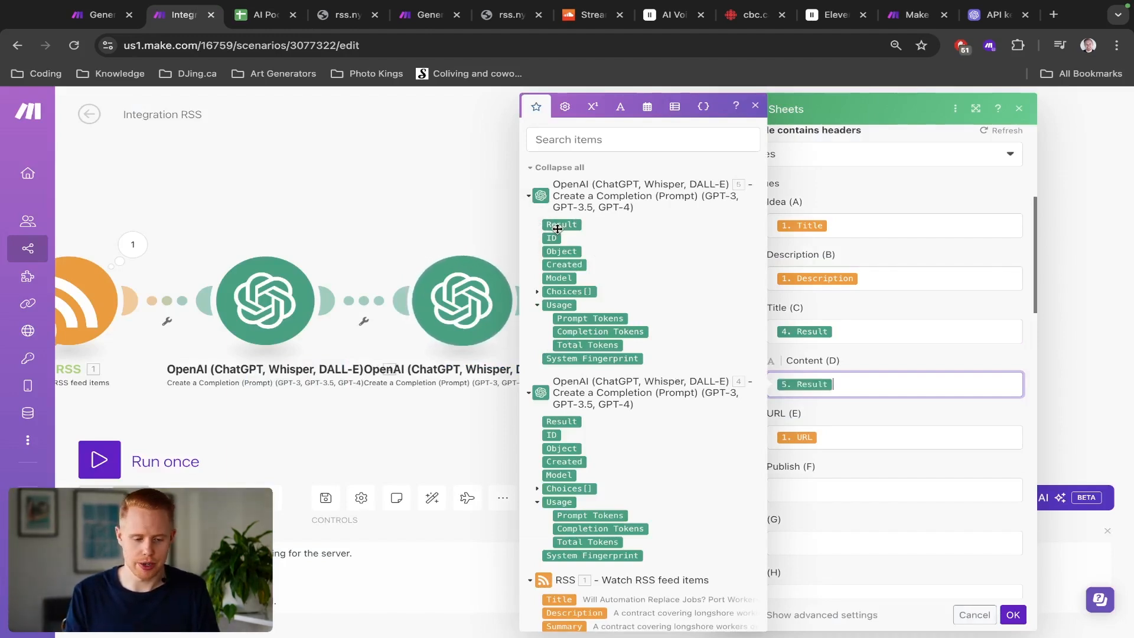
key("ctrl+Tab")
left_click(381, 222)
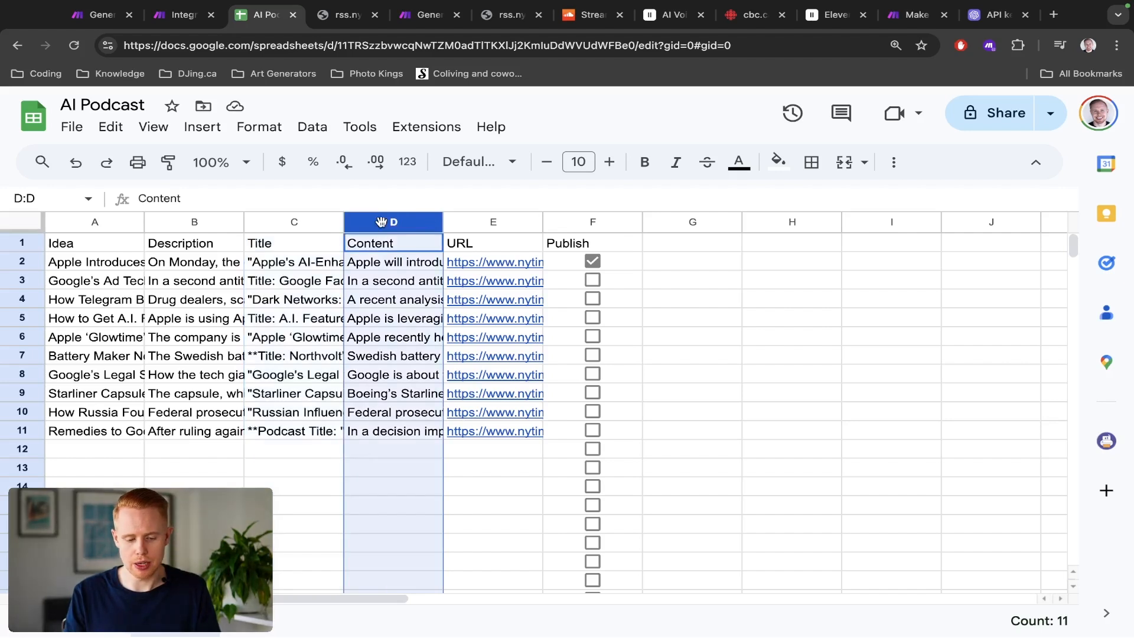
key("ctrl+shift+Tab")
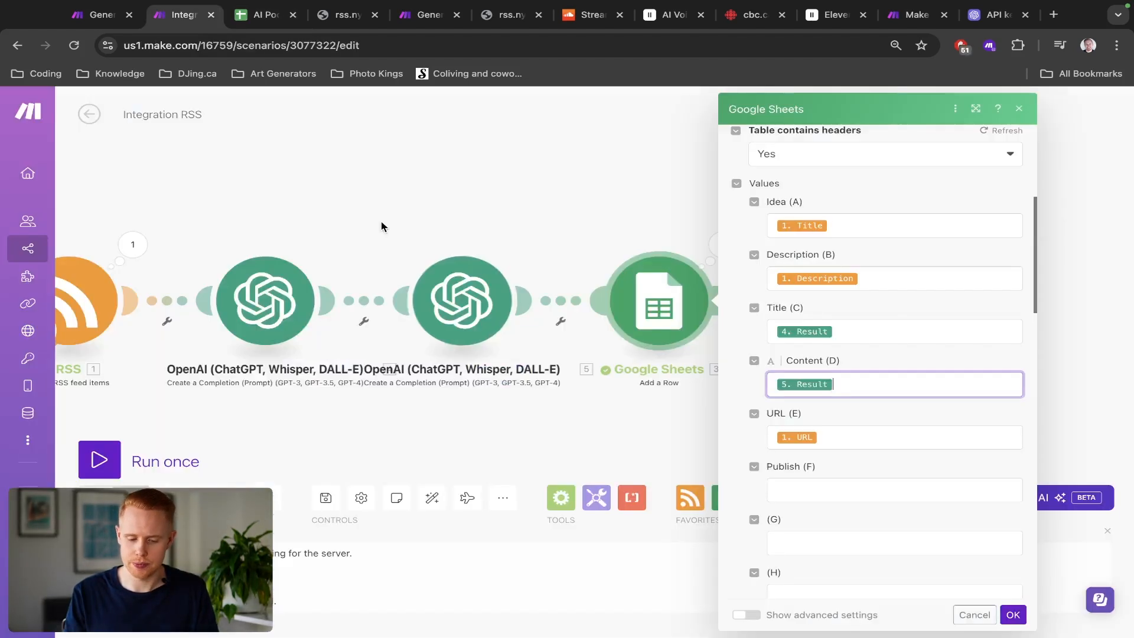
left_click(1014, 616)
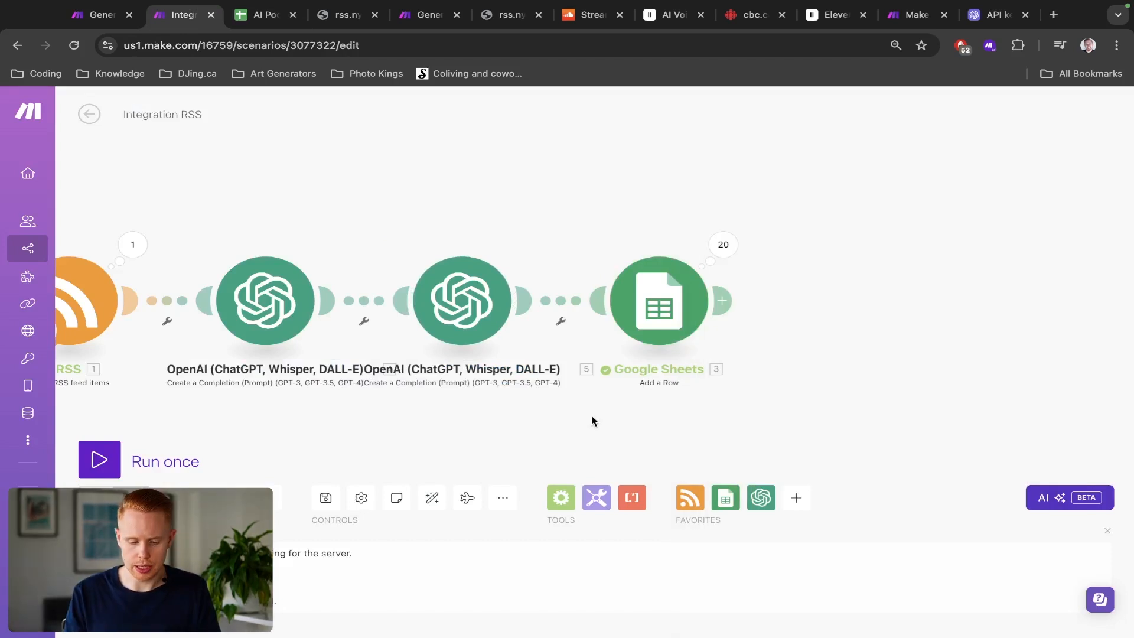
Step: Save the scenario and run it once
key("ctrl+s")
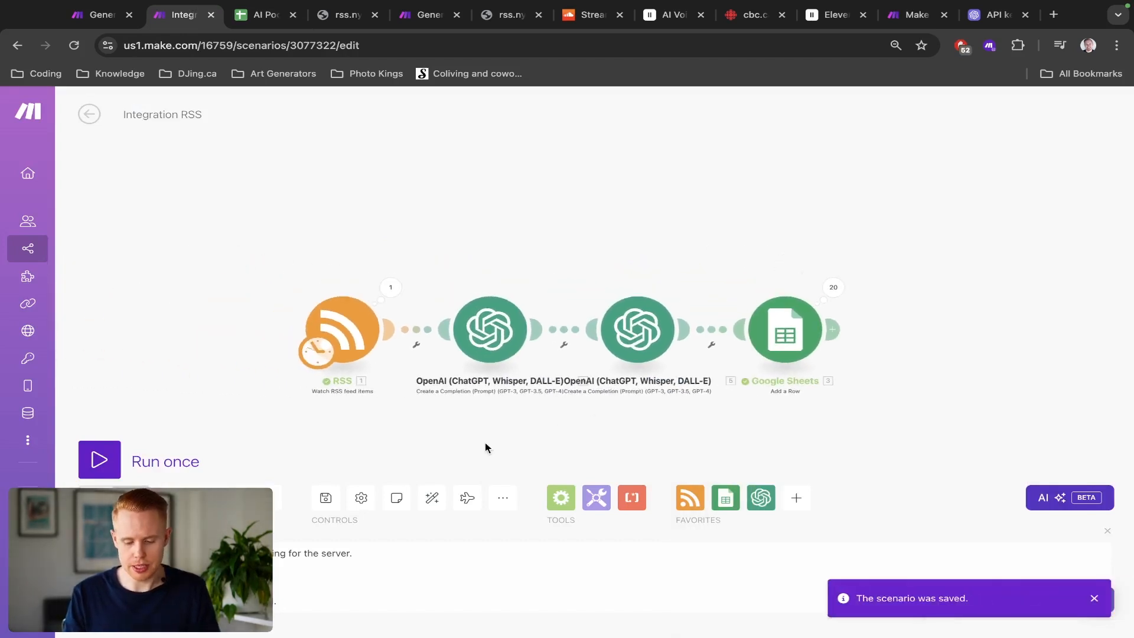
left_click(103, 467)
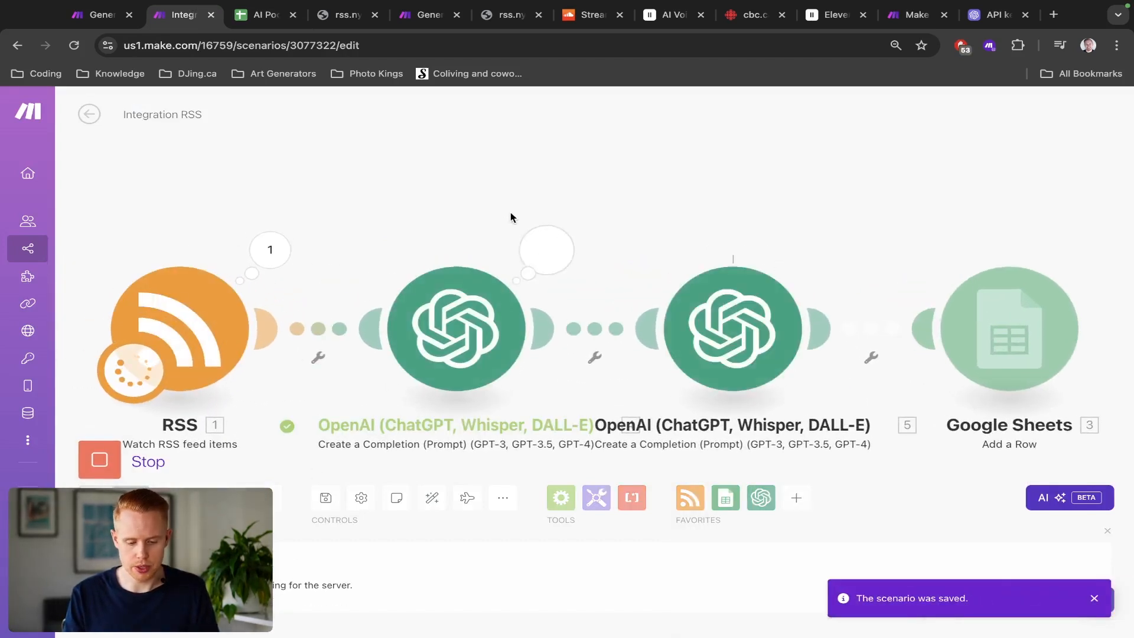
left_click_drag(516, 204, 435, 162)
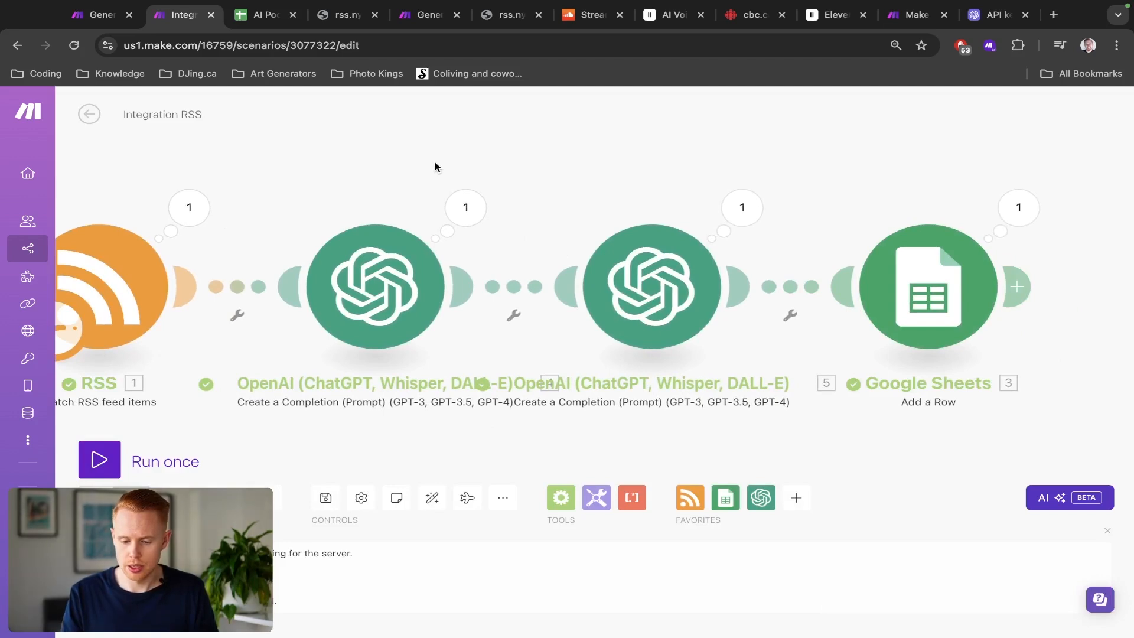
Step: Inspect the spreadsheet for a new row and the RSS module's output bundle
key("ctrl+Tab")
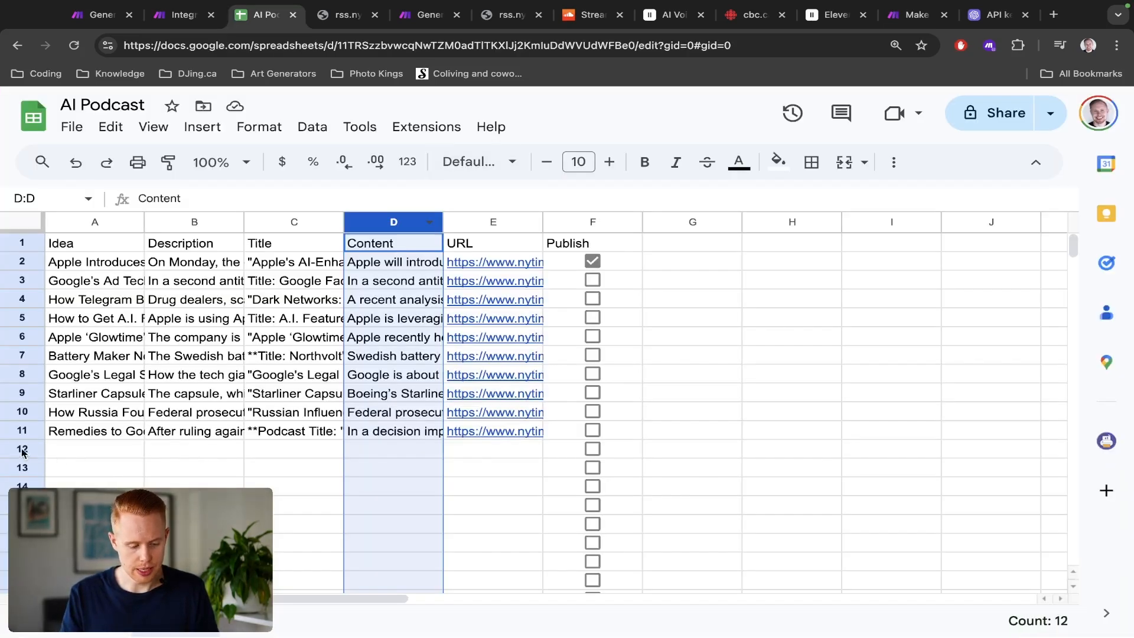
left_click(23, 450)
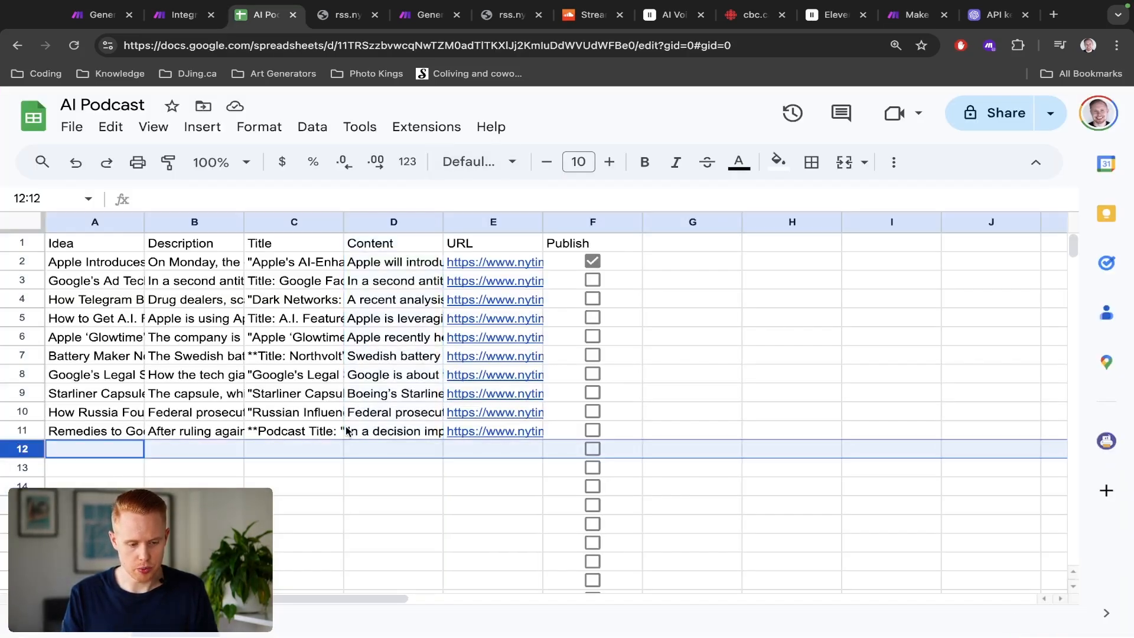
key("ctrl+shift+Tab")
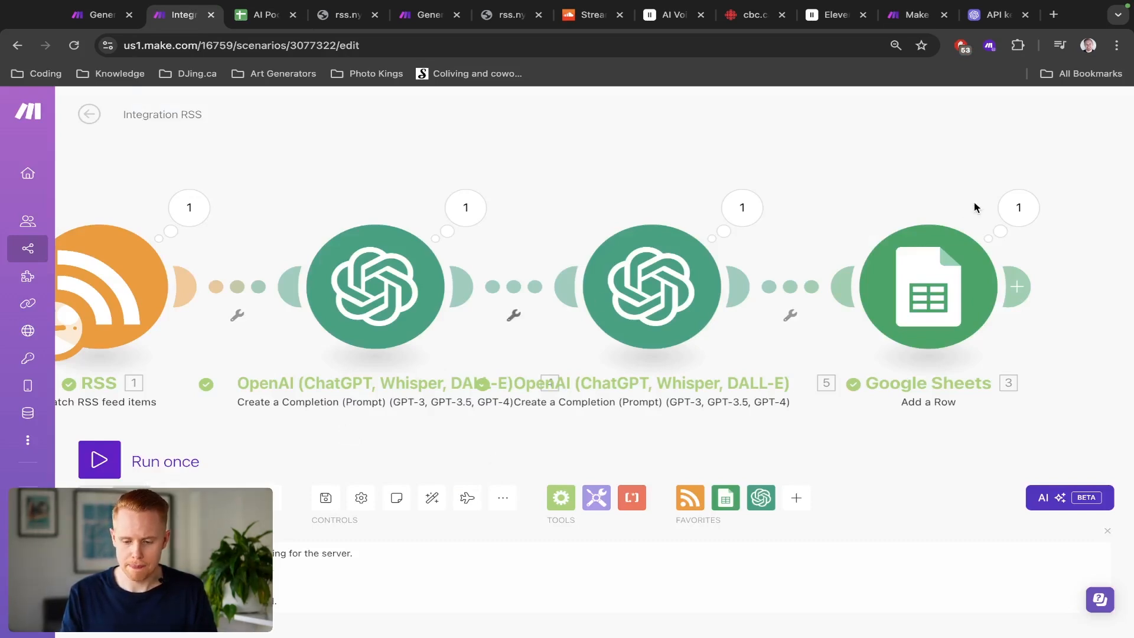
key("ctrl+Tab")
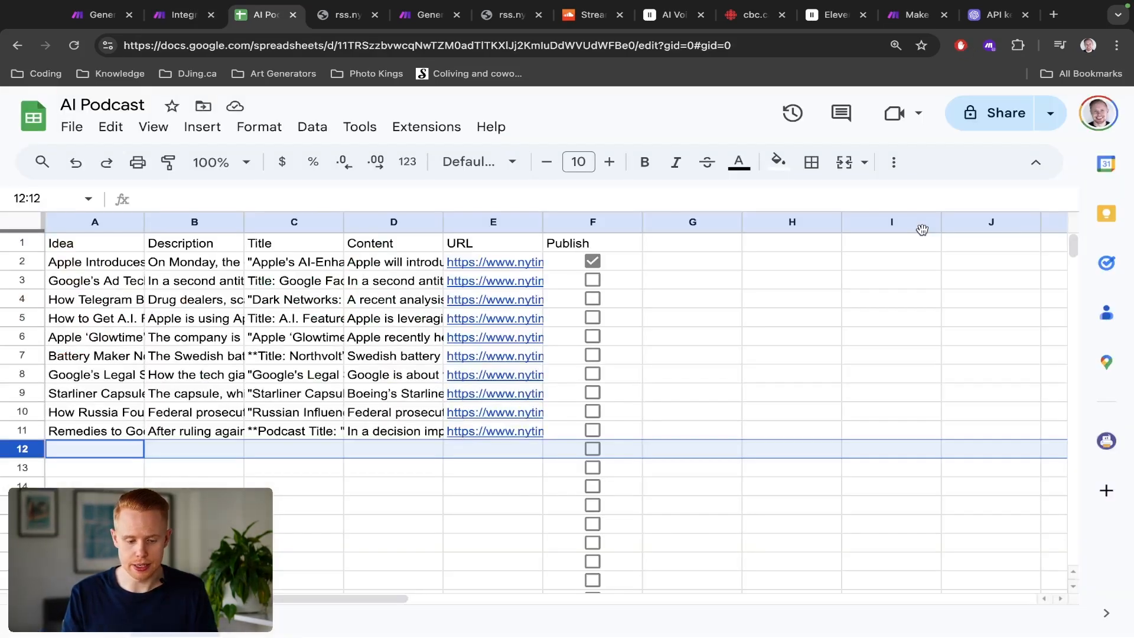
key("ctrl+shift+Tab")
left_click(185, 204)
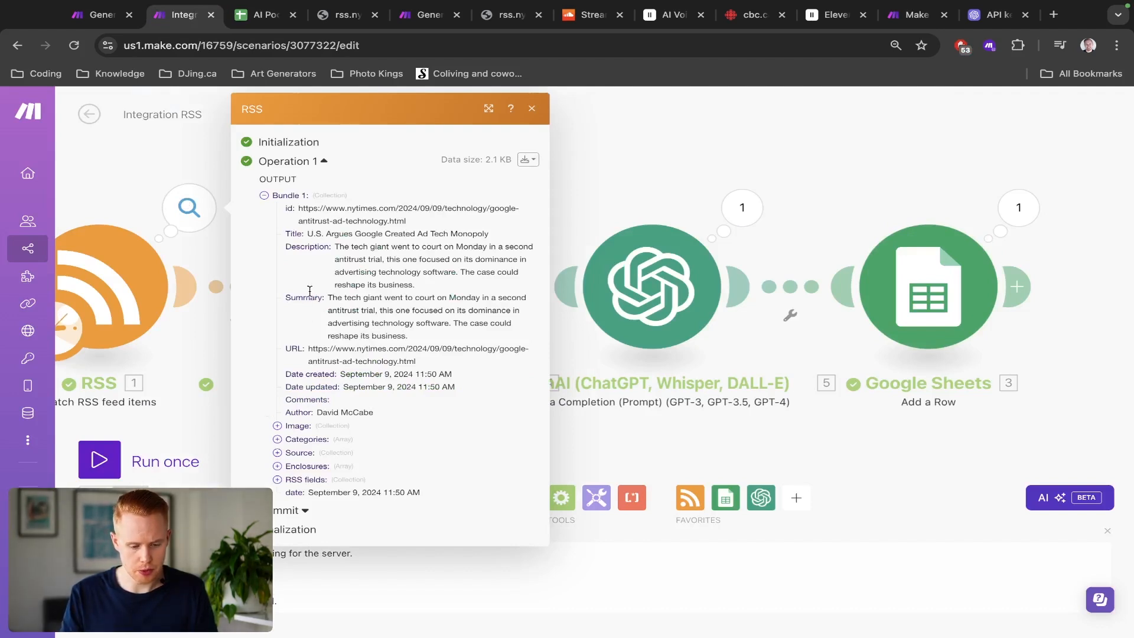
left_click_drag(301, 208, 420, 229)
left_click(143, 191)
left_click_drag(136, 188, 430, 187)
Step: Set the RSS module to start from all RSS feed items
right_click(371, 285)
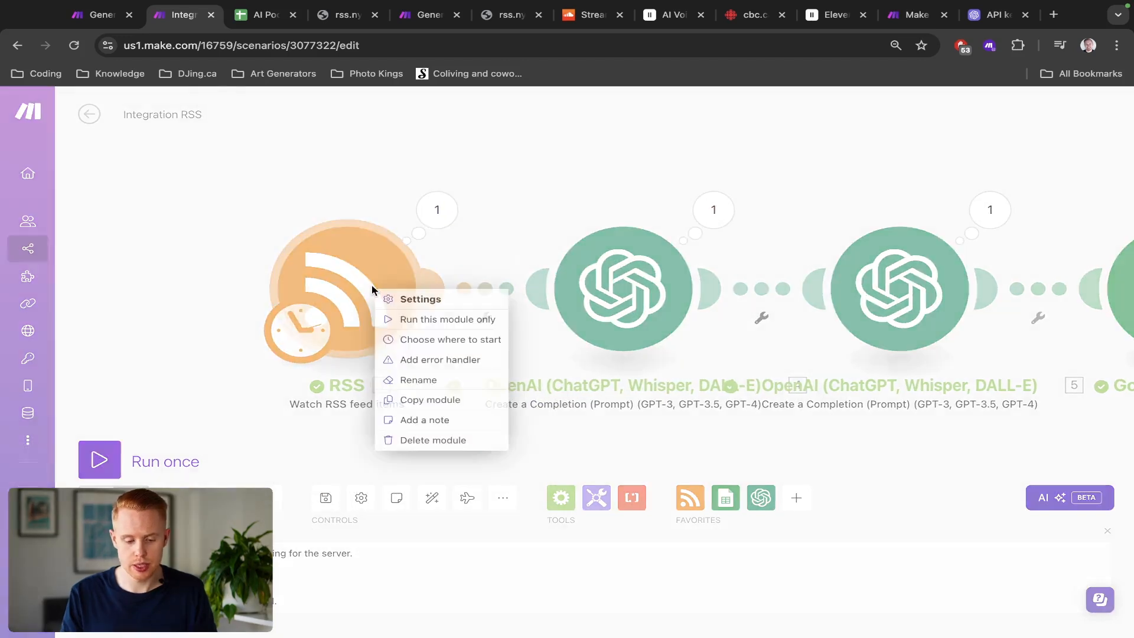
left_click(412, 339)
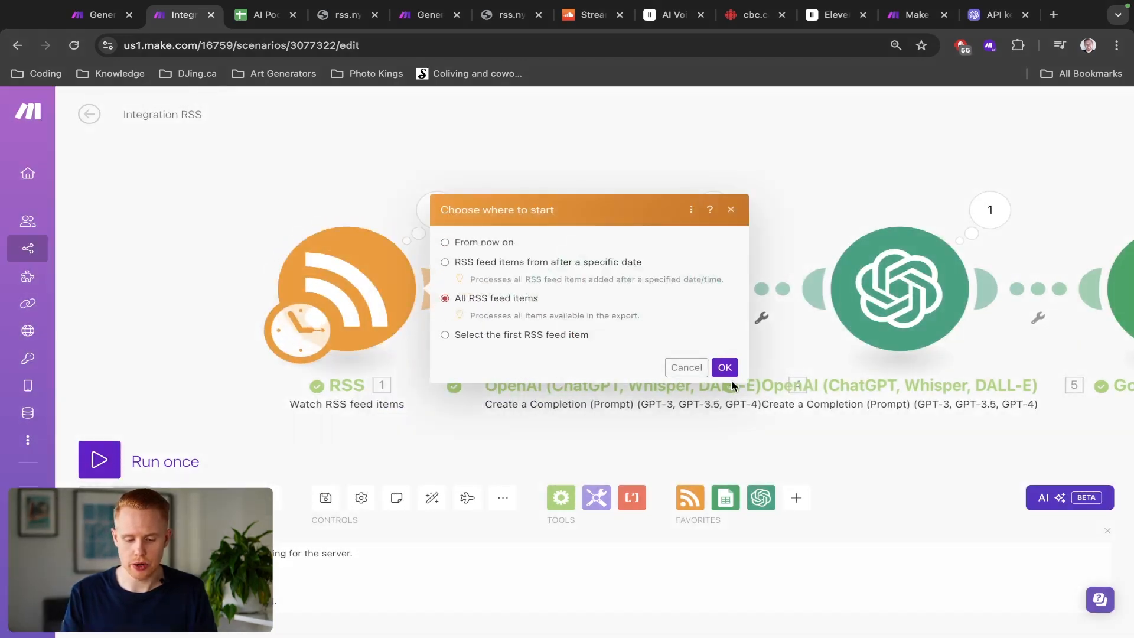
left_click(725, 367)
Step: Run the scenario once and stop it after several items are processed
left_click(168, 458)
left_click_drag(581, 320, 418, 359)
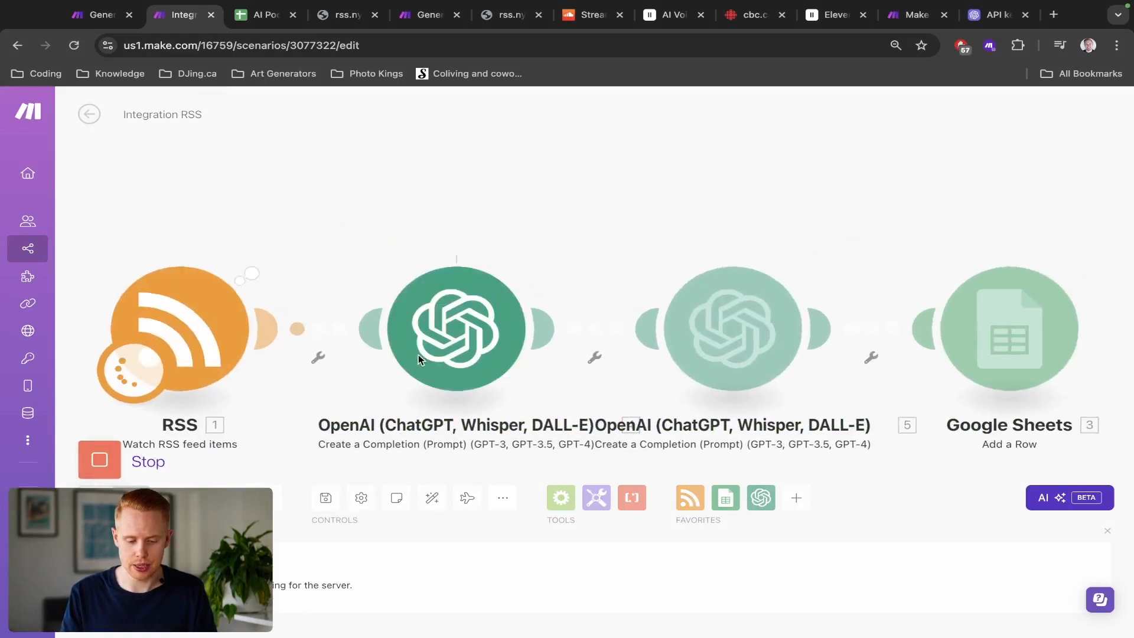
scroll(421, 354, "down", 3)
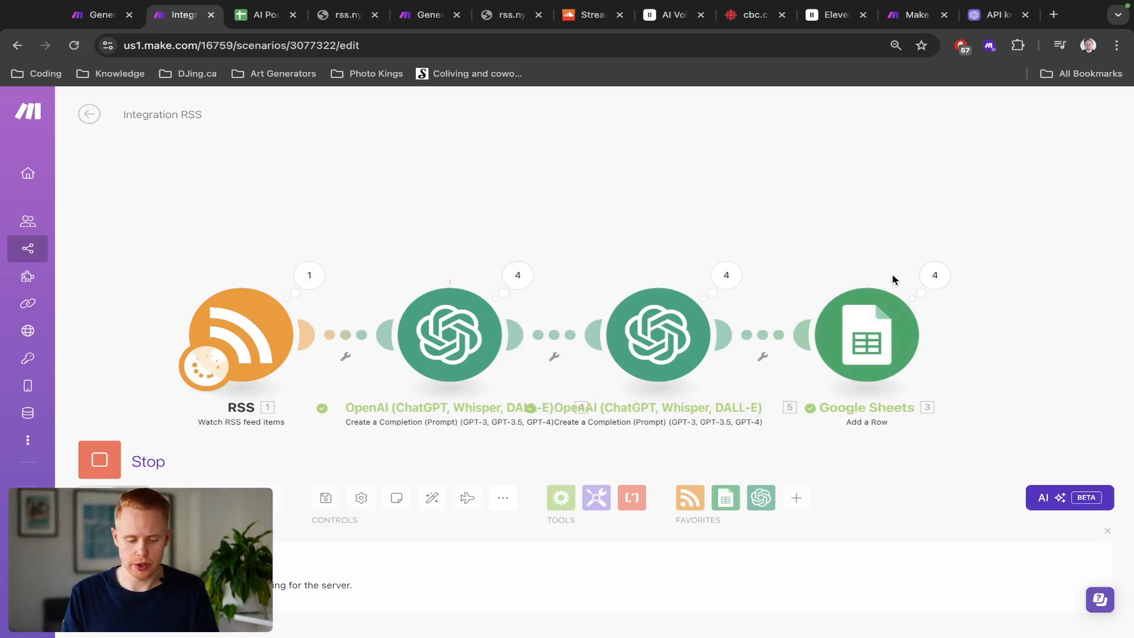
left_click(95, 461)
left_click(95, 461)
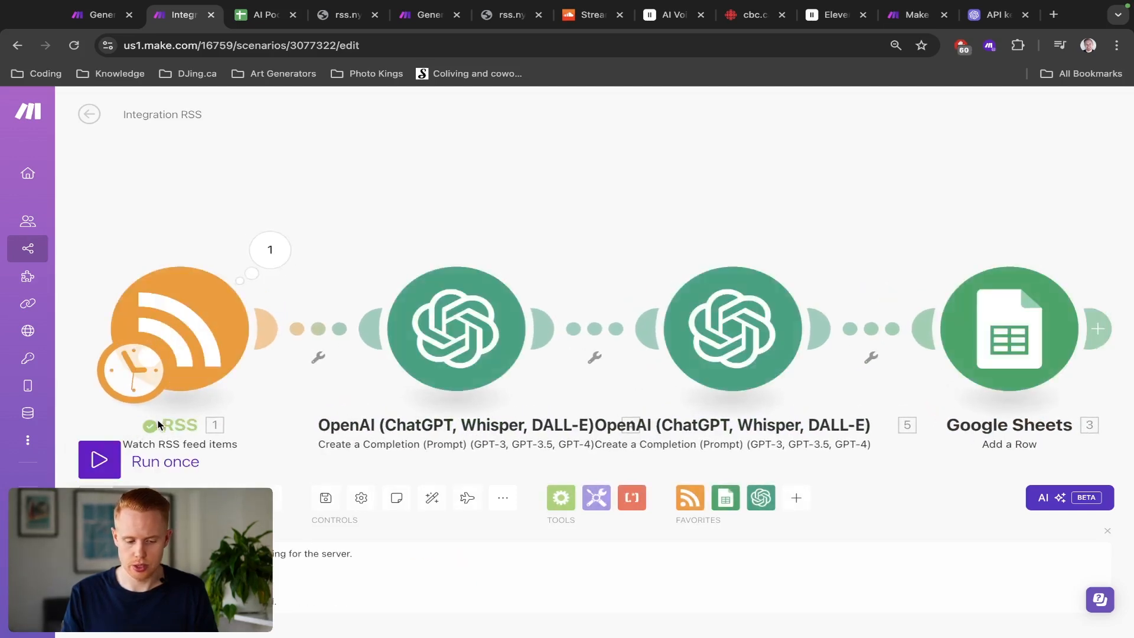
Step: Review the newly added rows in the AI Podcast spreadsheet, including their generated titles
key("ctrl+Tab")
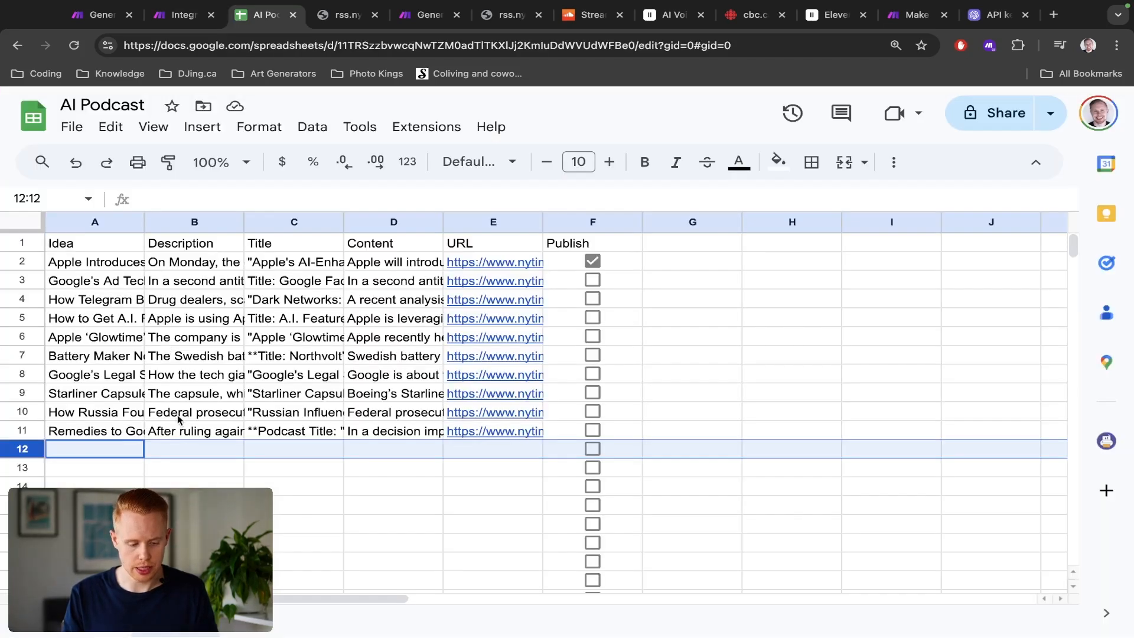
scroll(178, 419, "down", 15)
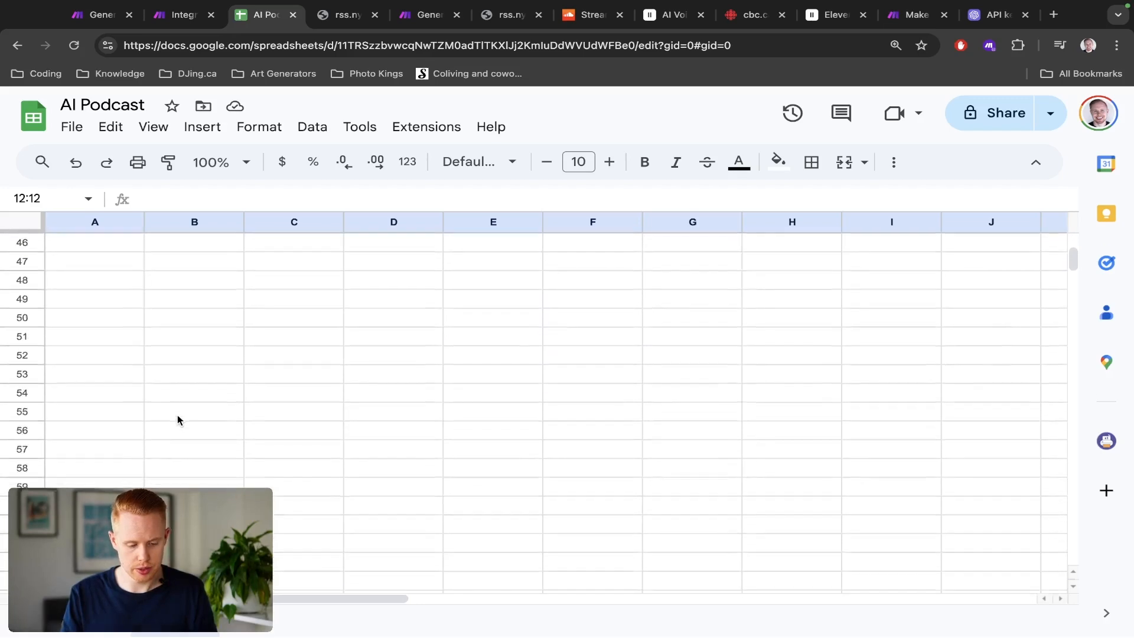
scroll(178, 420, "up", 7)
left_click(59, 400)
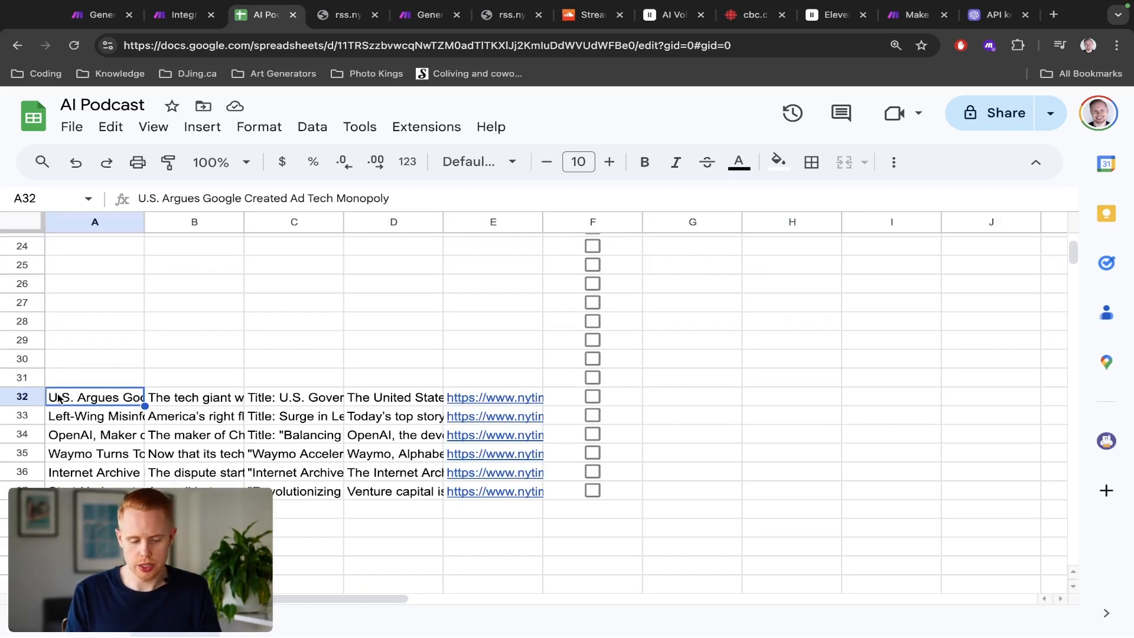
key("Right")
key("Right")
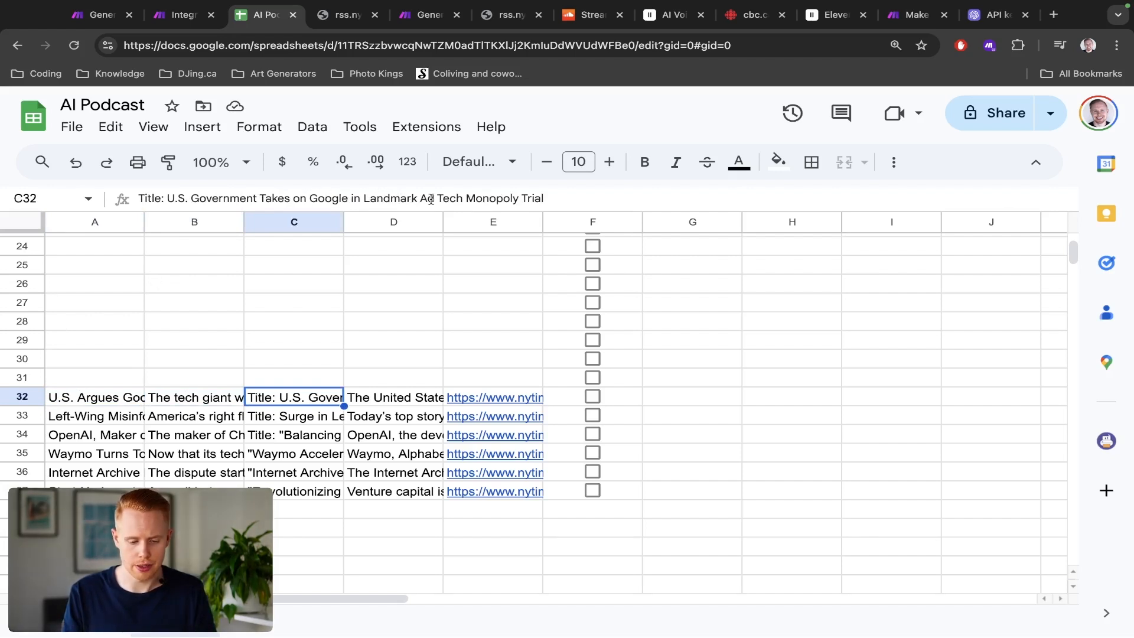
Step: Read the generated title and full content of the newest row in the AI Podcast spreadsheet
key("Right")
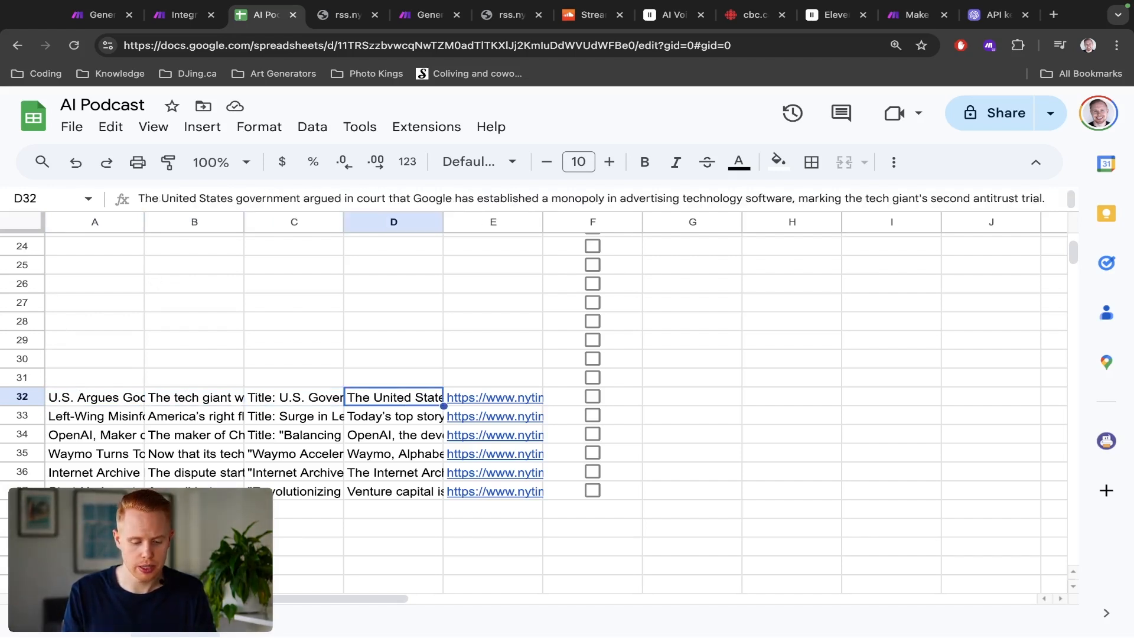
key("Return")
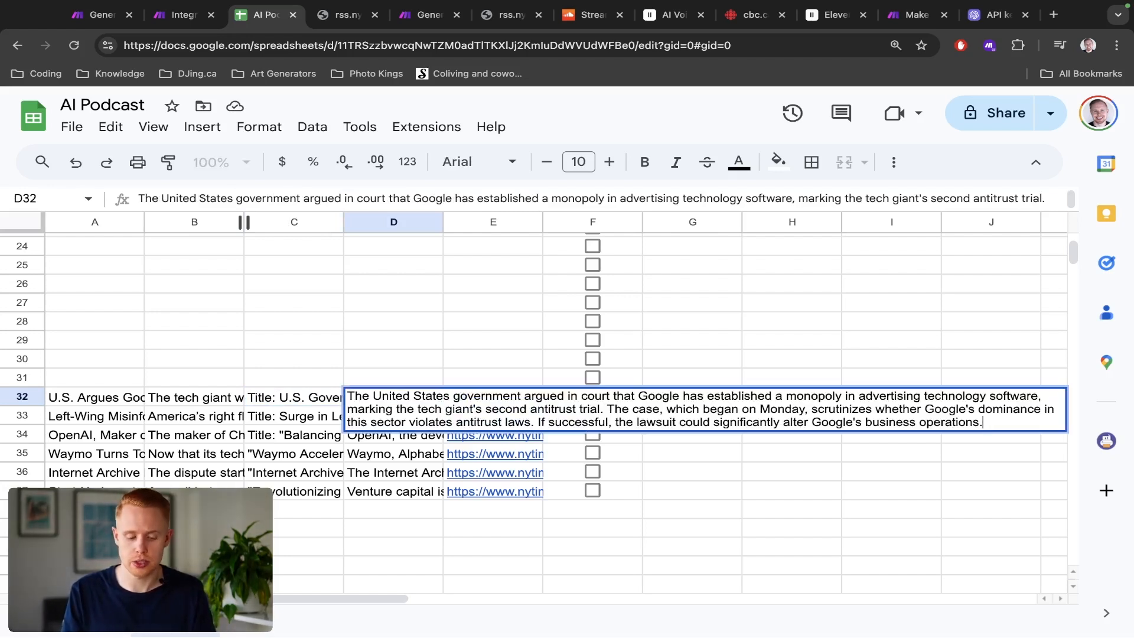
key("Escape")
key("Left")
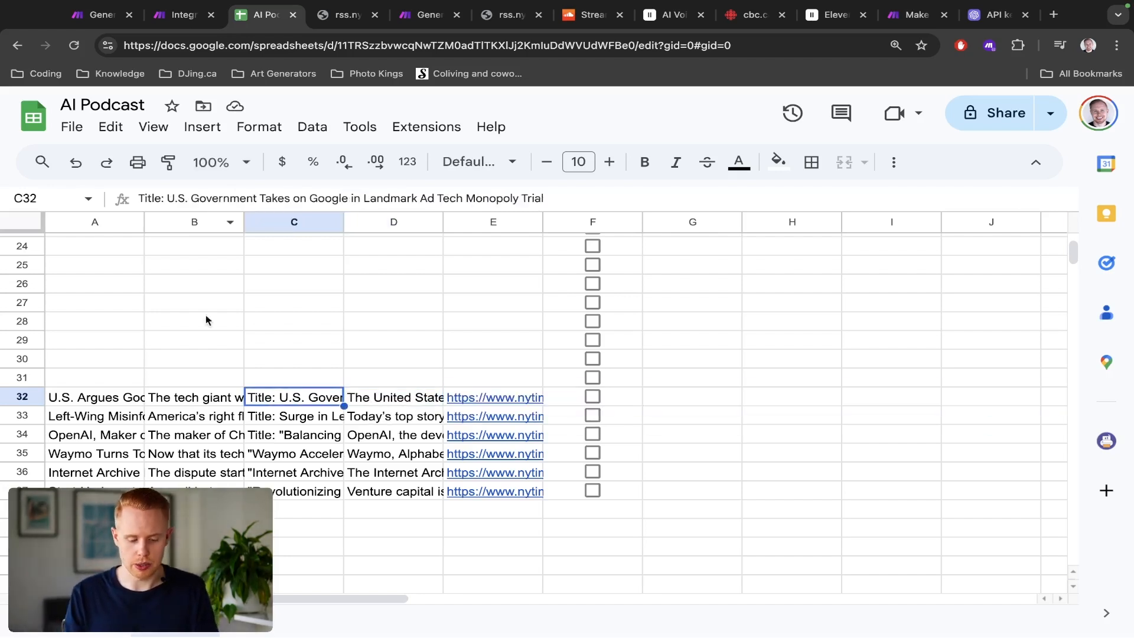
key("shift+Down")
key("shift+Down")
Step: Add a System message to the title-writing OpenAI module saying "Not mention title when giving a response." and save the scenario
key("ctrl+shift+Tab")
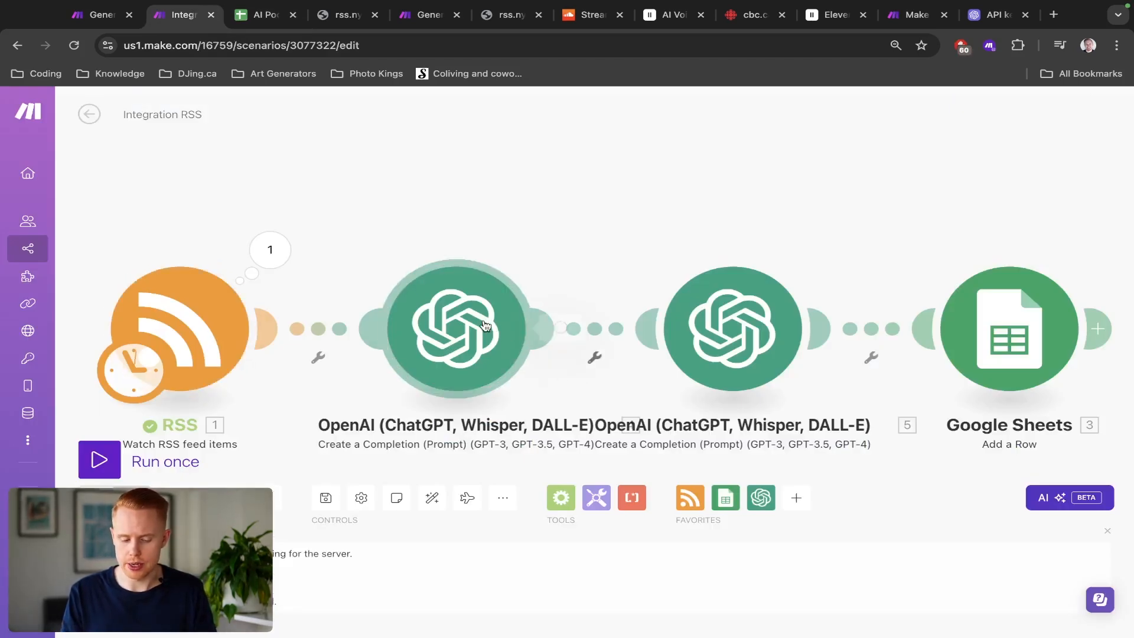
left_click(519, 340)
scroll(681, 335, "down", 2)
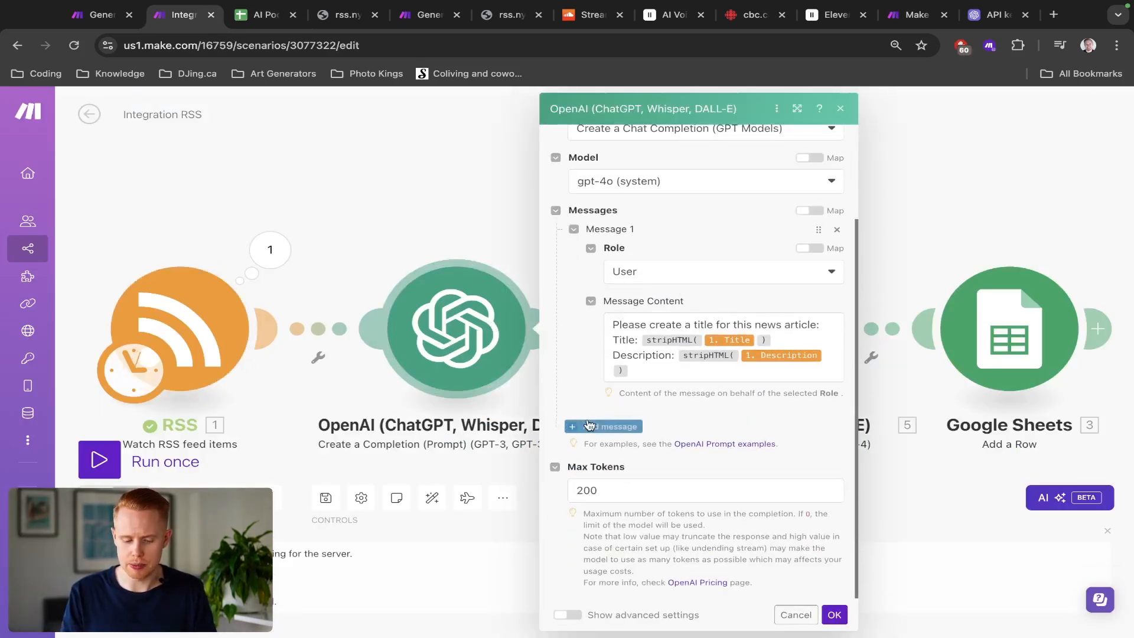
left_click(610, 427)
left_click(634, 482)
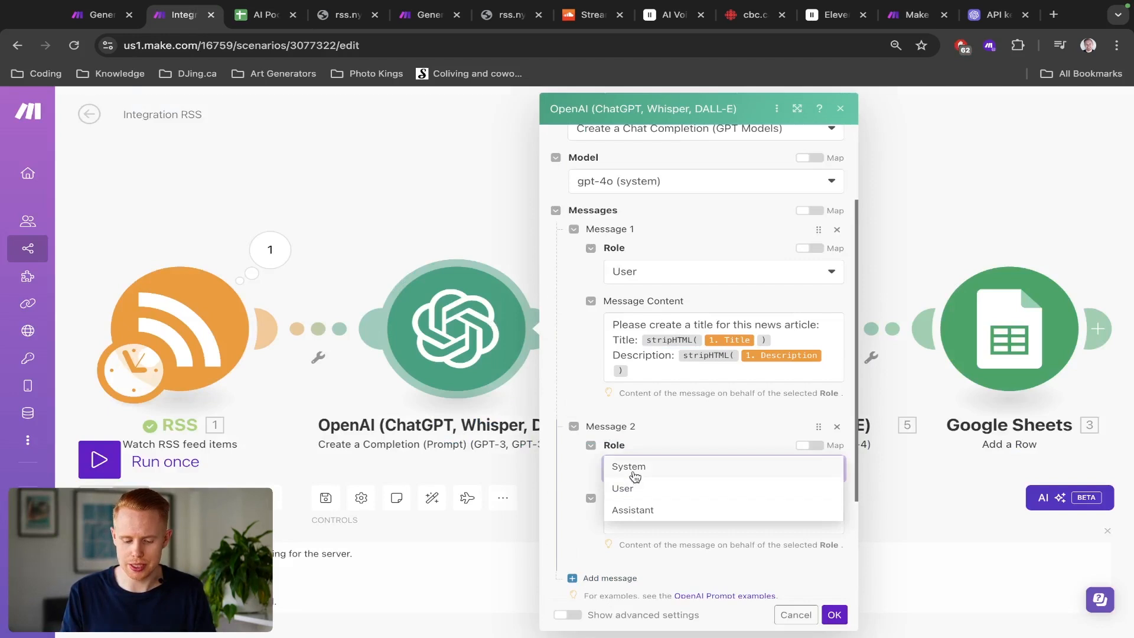
left_click(635, 468)
scroll(632, 456, "down", 1)
left_click(633, 459)
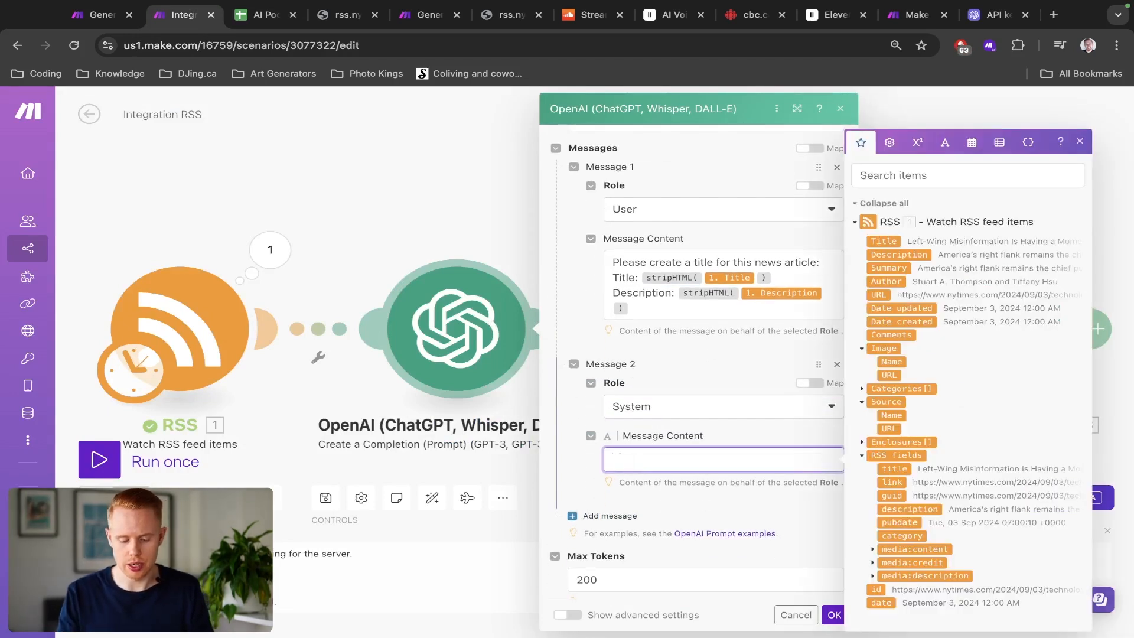
key("BackSpace")
key("BackSpace")
key("BackSpace")
key("BackSpace")
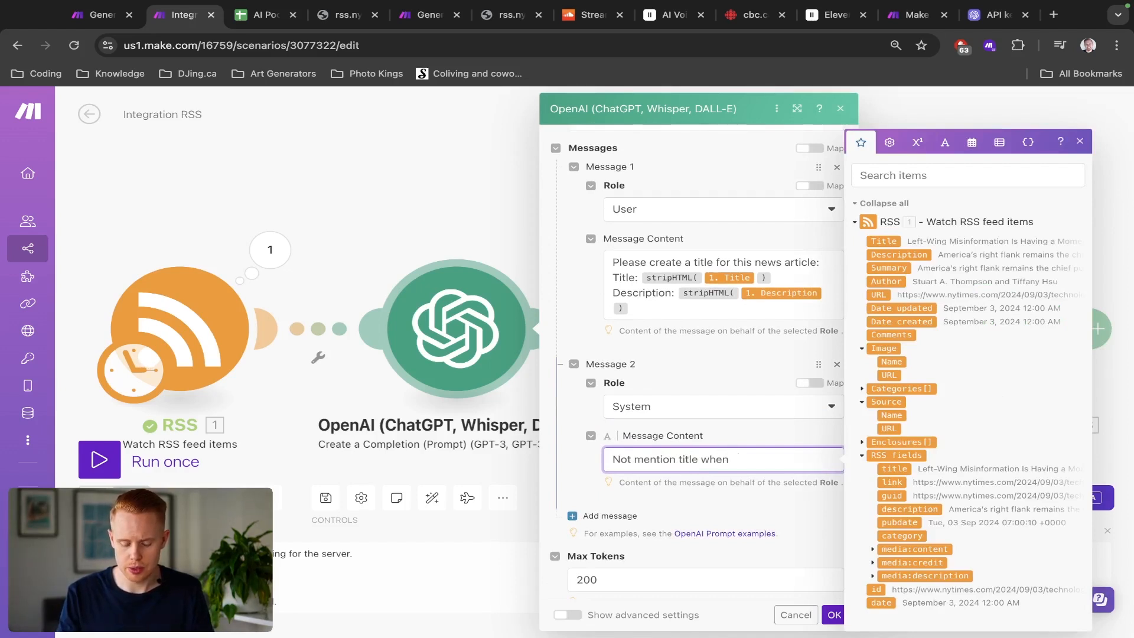
type("ponse.")
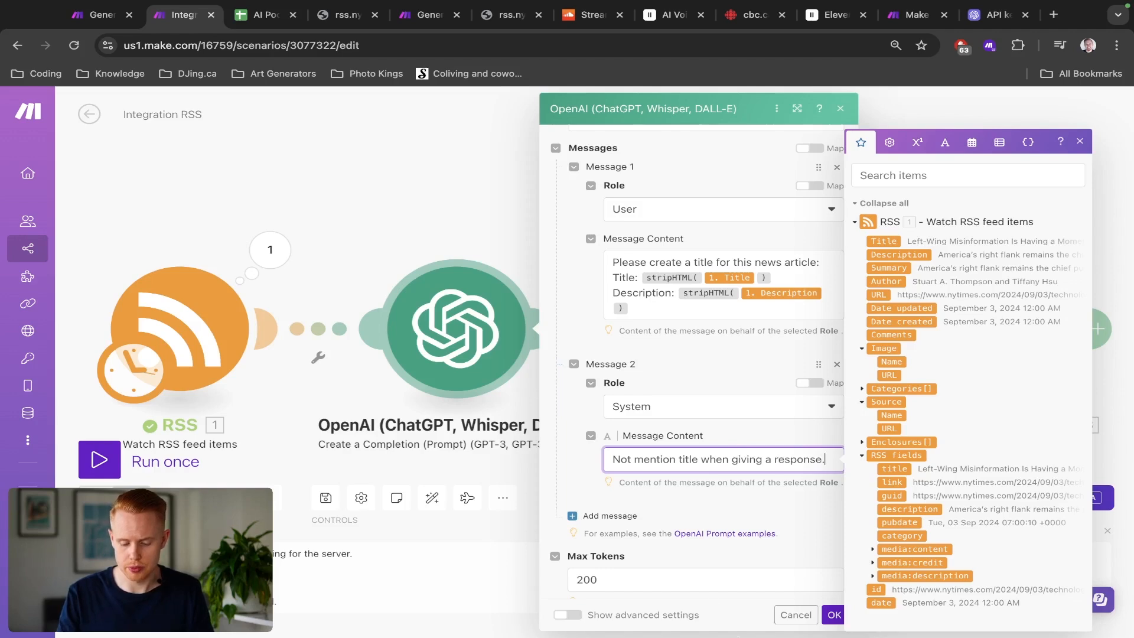
left_click(791, 619)
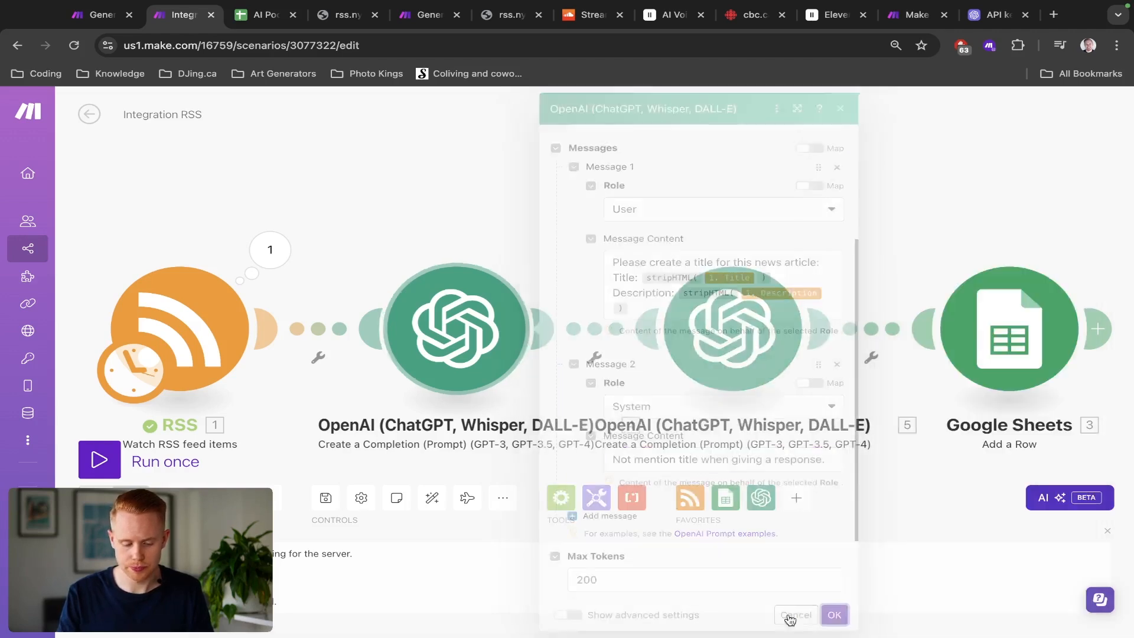
left_click(325, 498)
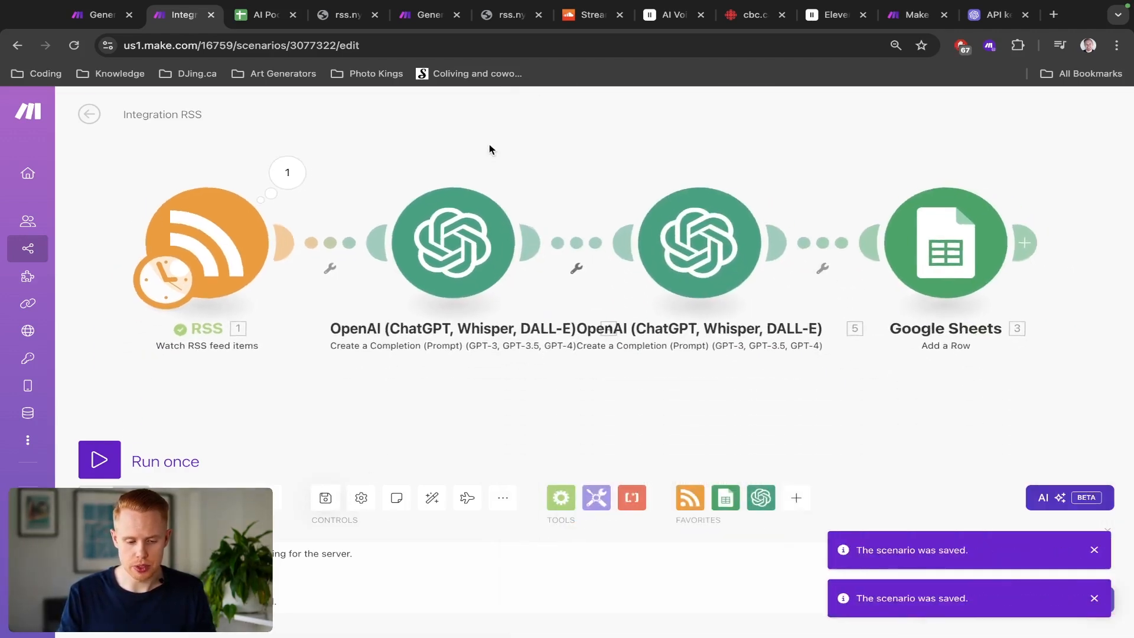
Step: Clear all data rows below the header in the AI Podcast spreadsheet
key("ctrl+Tab")
left_click(22, 491)
scroll(224, 409, "up", 7)
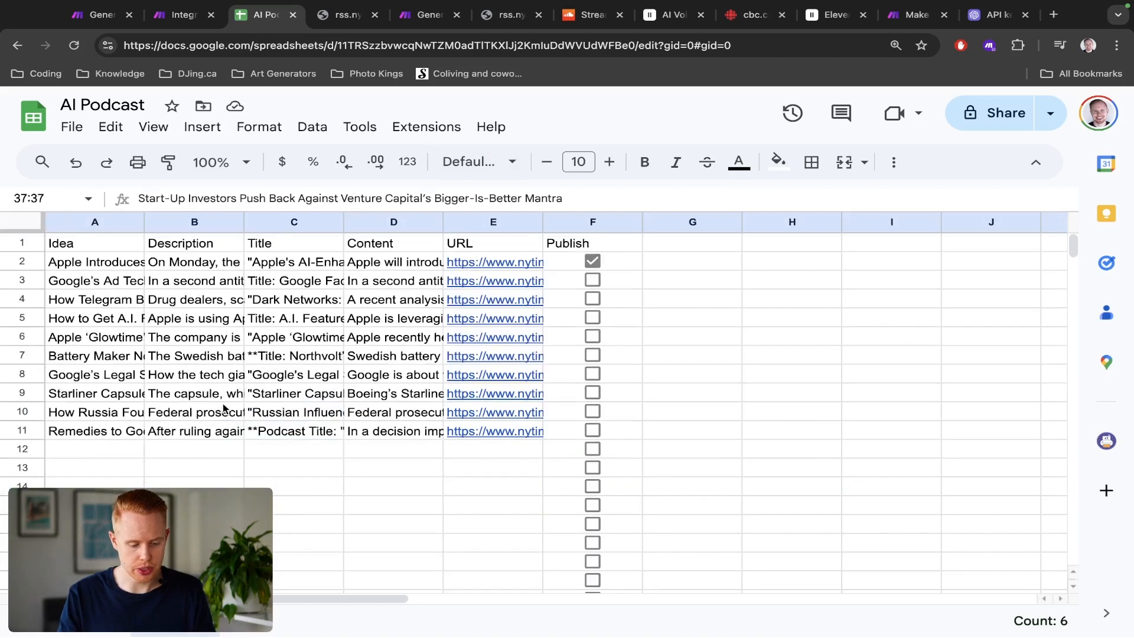
left_click(7, 261, "shift")
key("Delete")
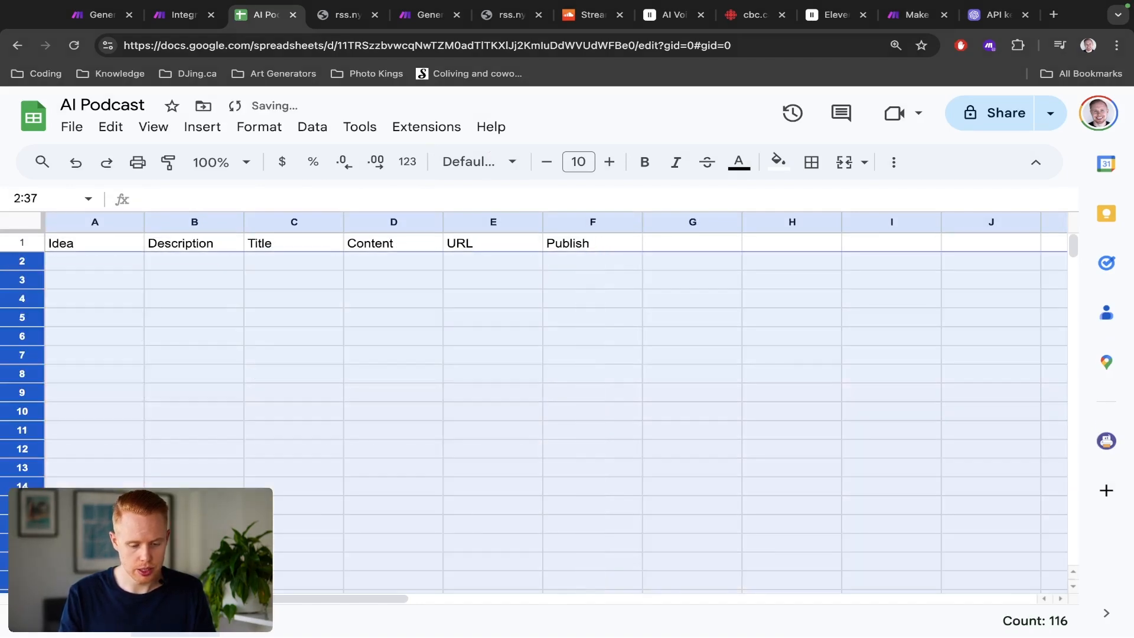
Step: Insert a checkbox in cell F2 under the Publish column
left_click(549, 265)
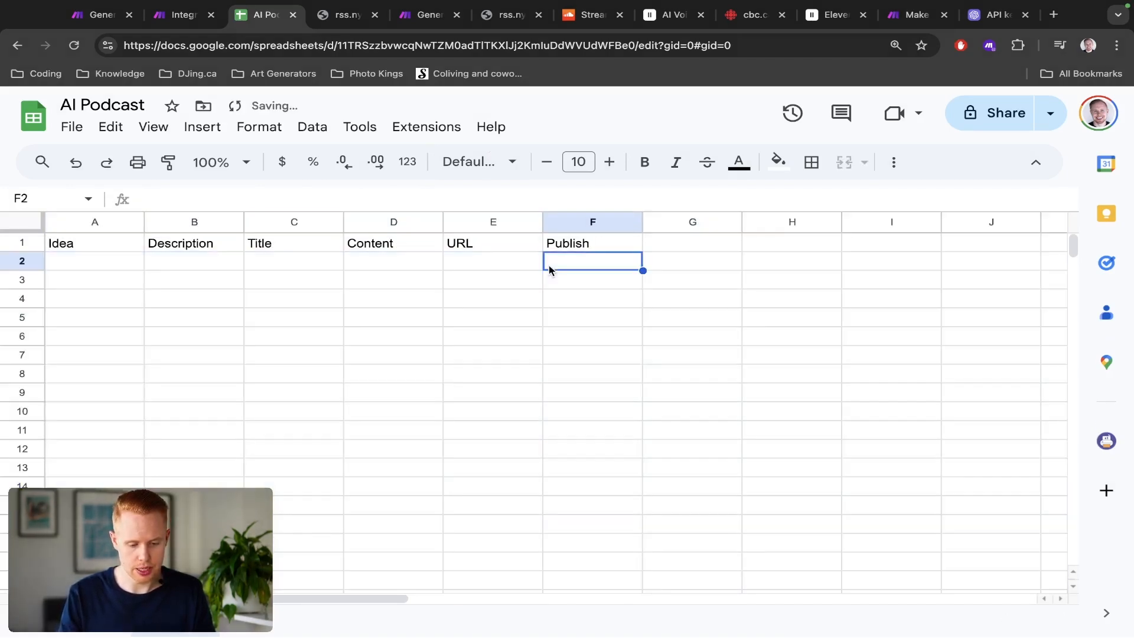
left_click(208, 129)
left_click(261, 131)
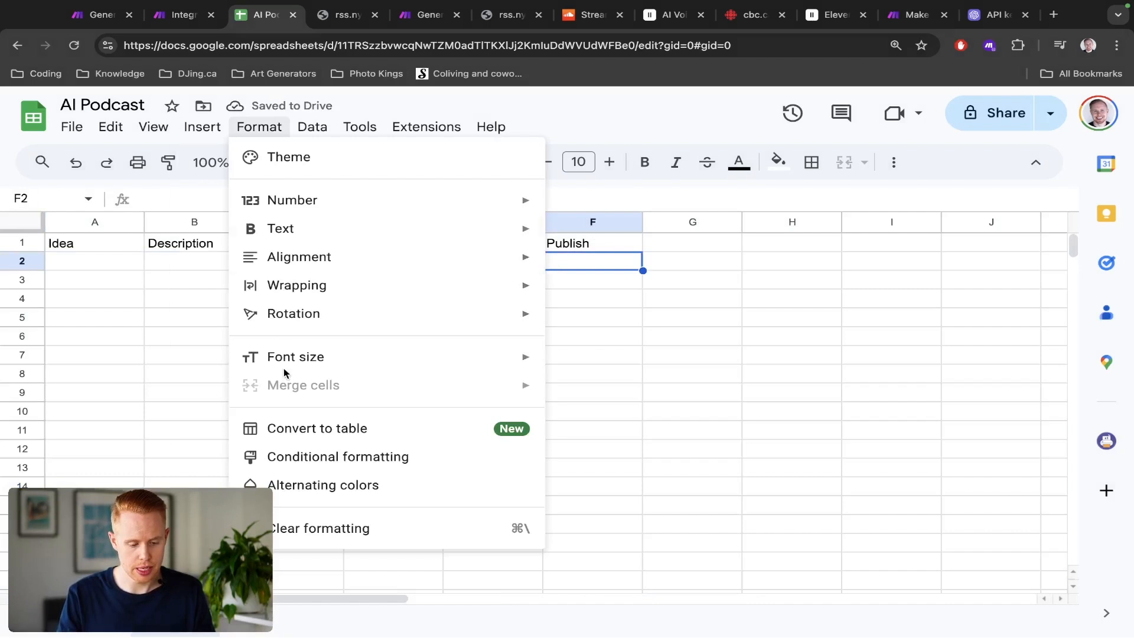
left_click(313, 128)
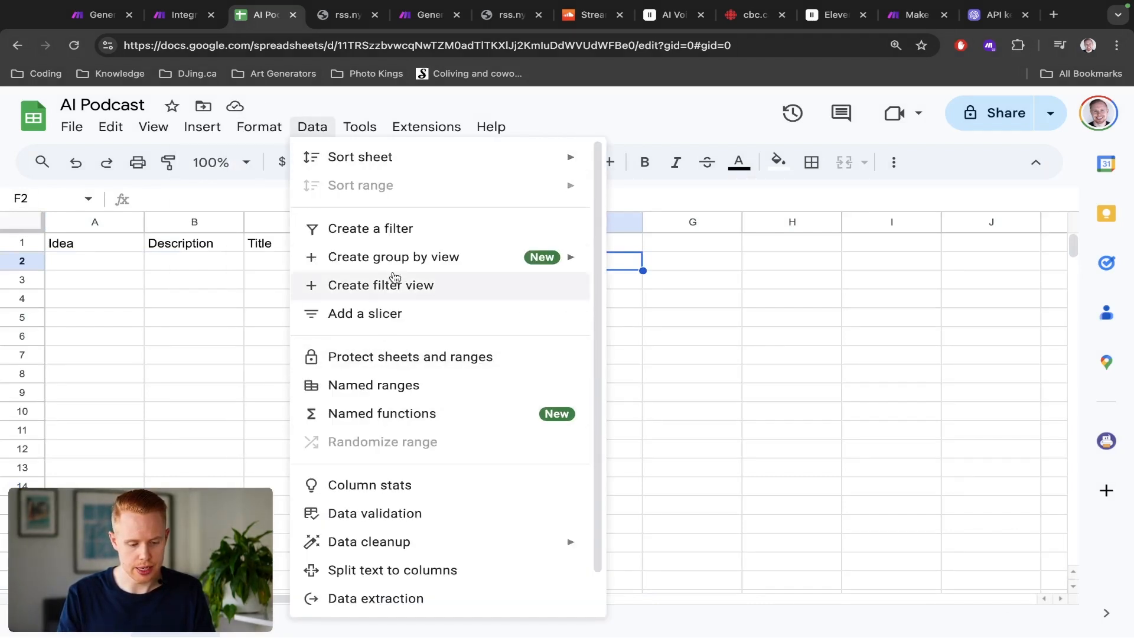
mouse_move(200, 126)
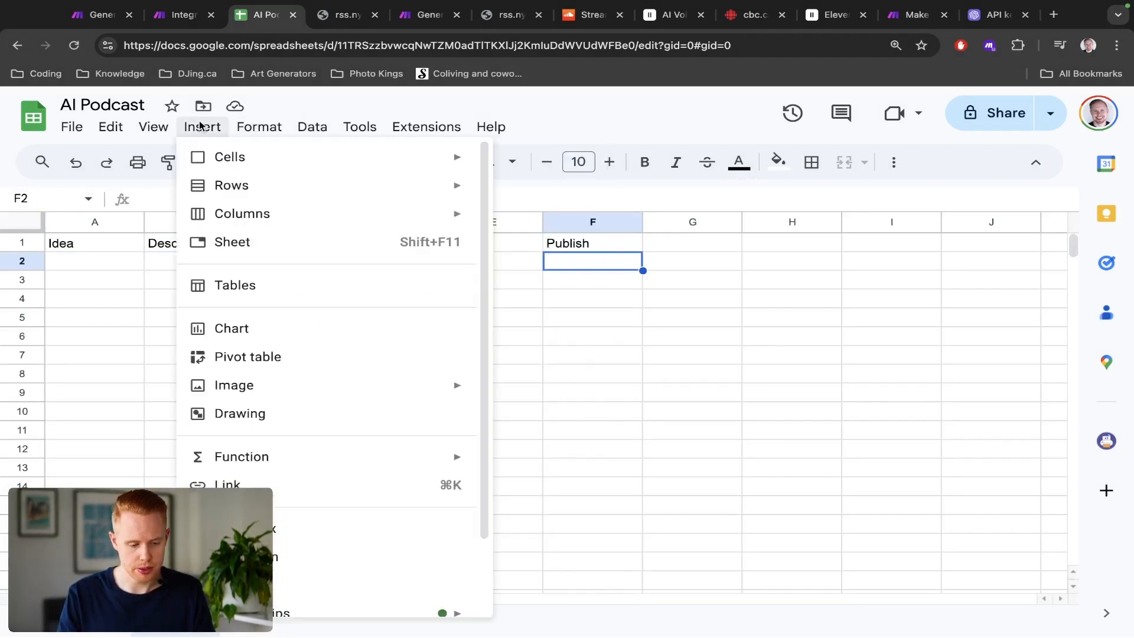
left_click(283, 528)
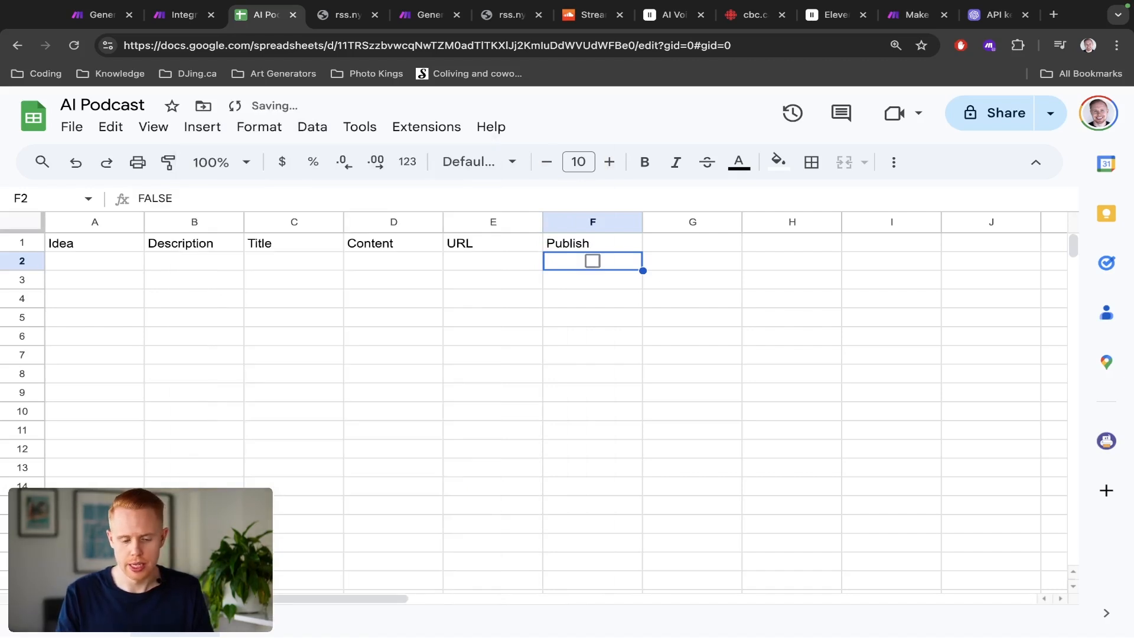
Step: Save the Integration RSS scenario
key("ctrl+shift+Tab")
left_click_drag(613, 436, 655, 440)
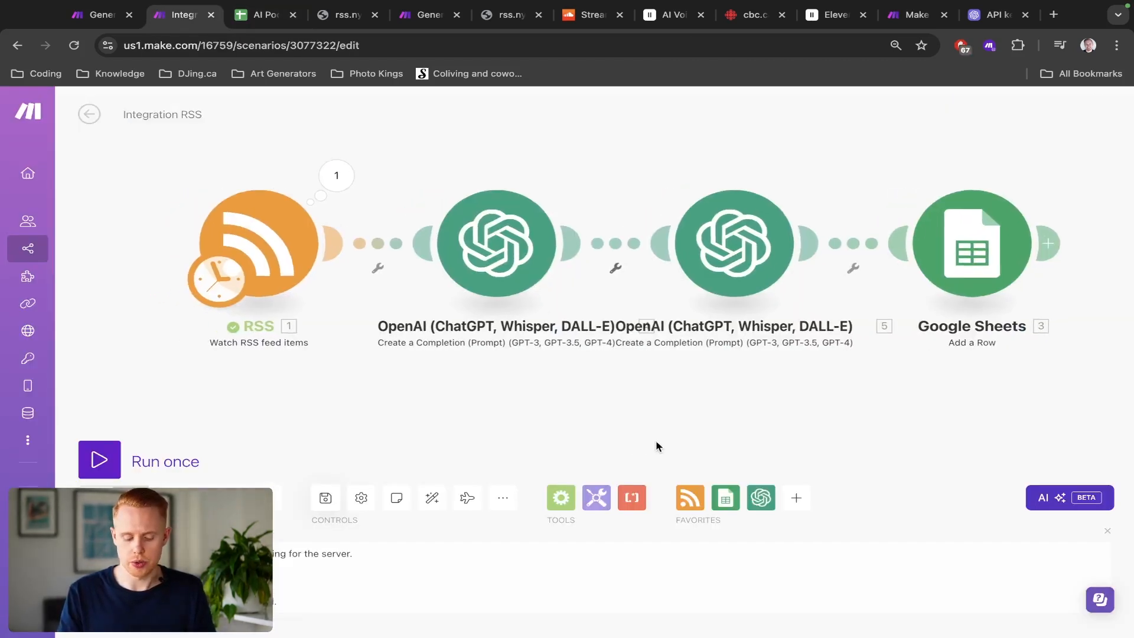
key("super+s")
scroll(629, 388, "down", 3)
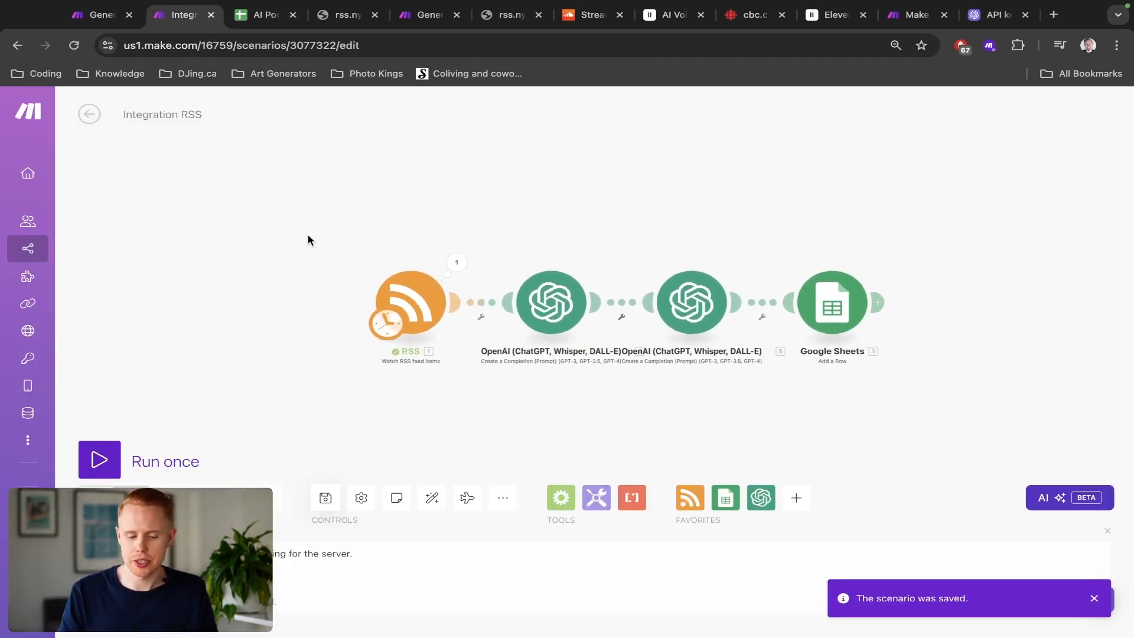
left_click_drag(309, 240, 927, 373)
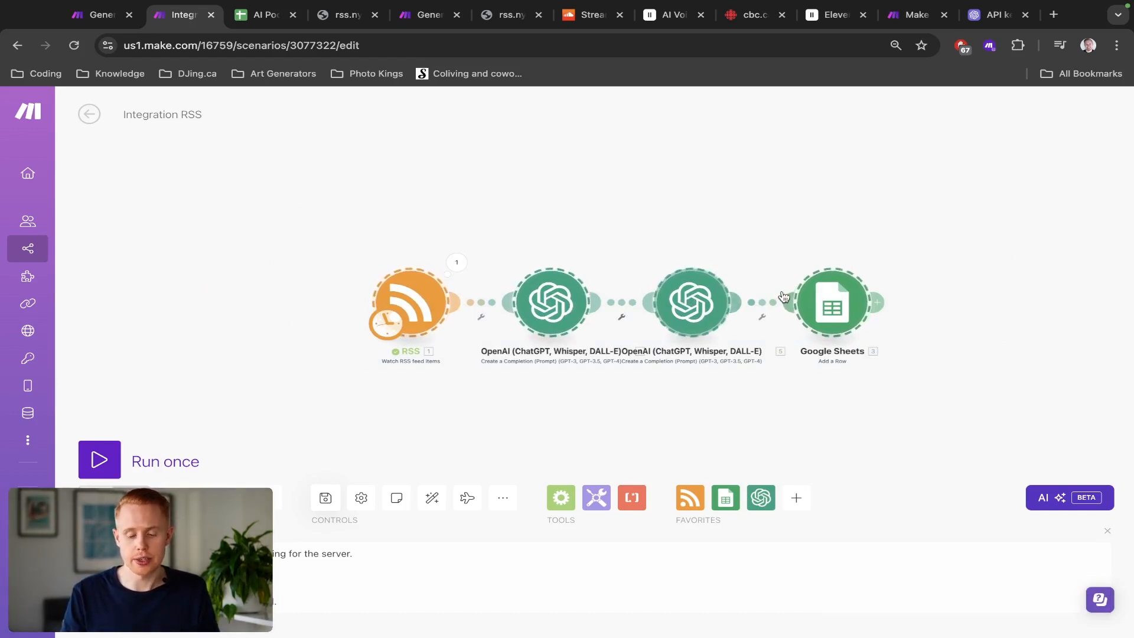
key("ctrl+Tab")
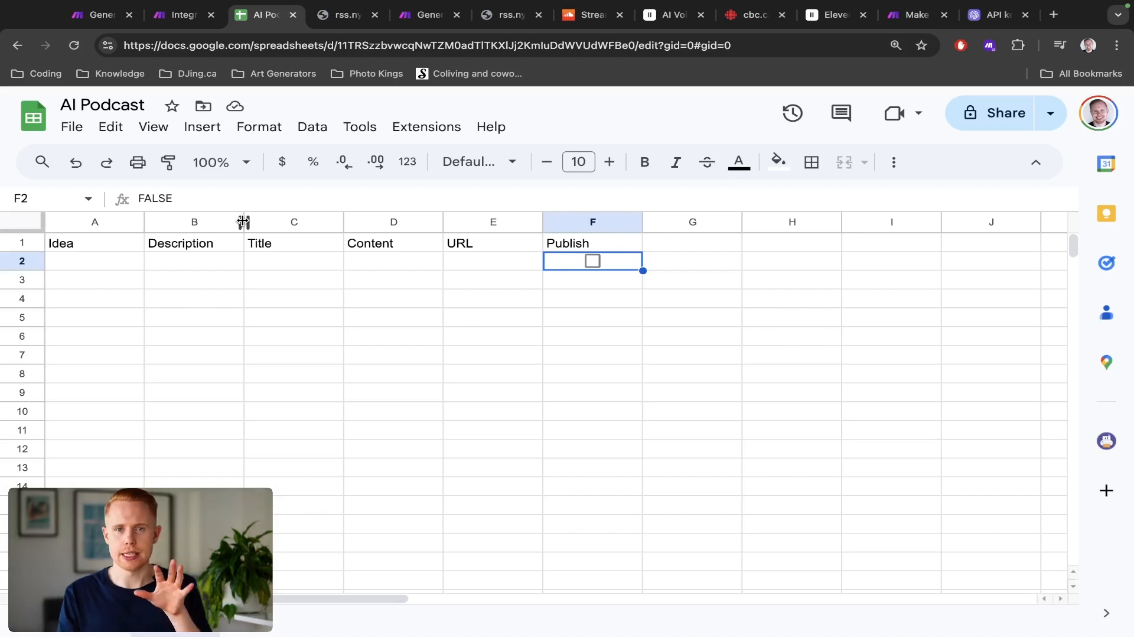
key("ctrl+shift+Tab")
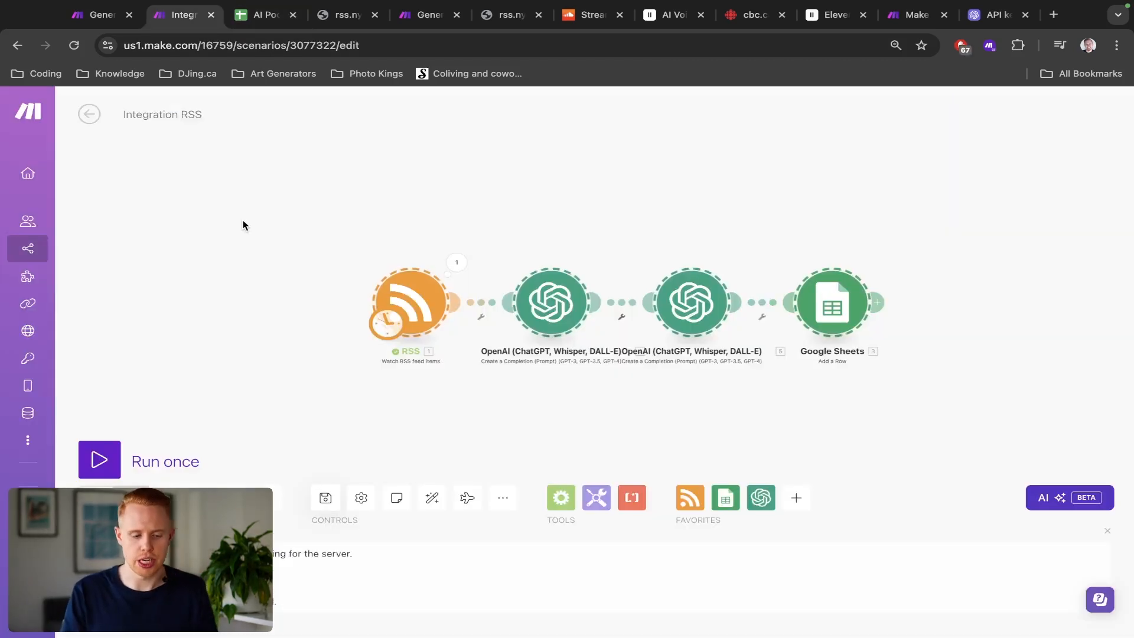
Step: Examine the RSS module's feed URL setting without changing it
left_click(414, 304)
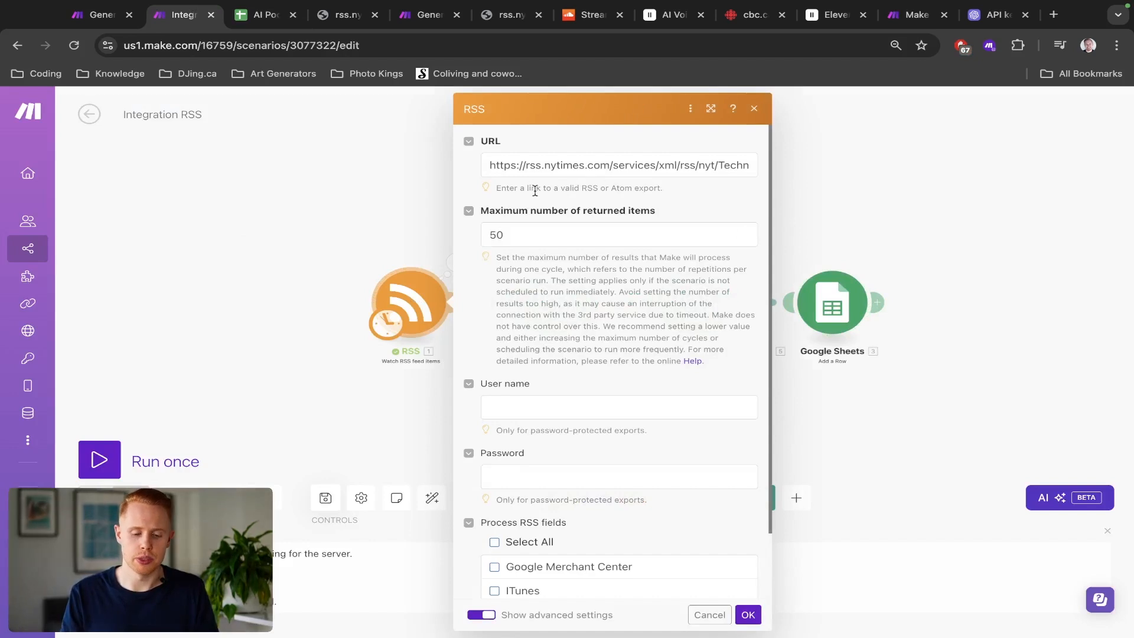
triple_click(543, 171)
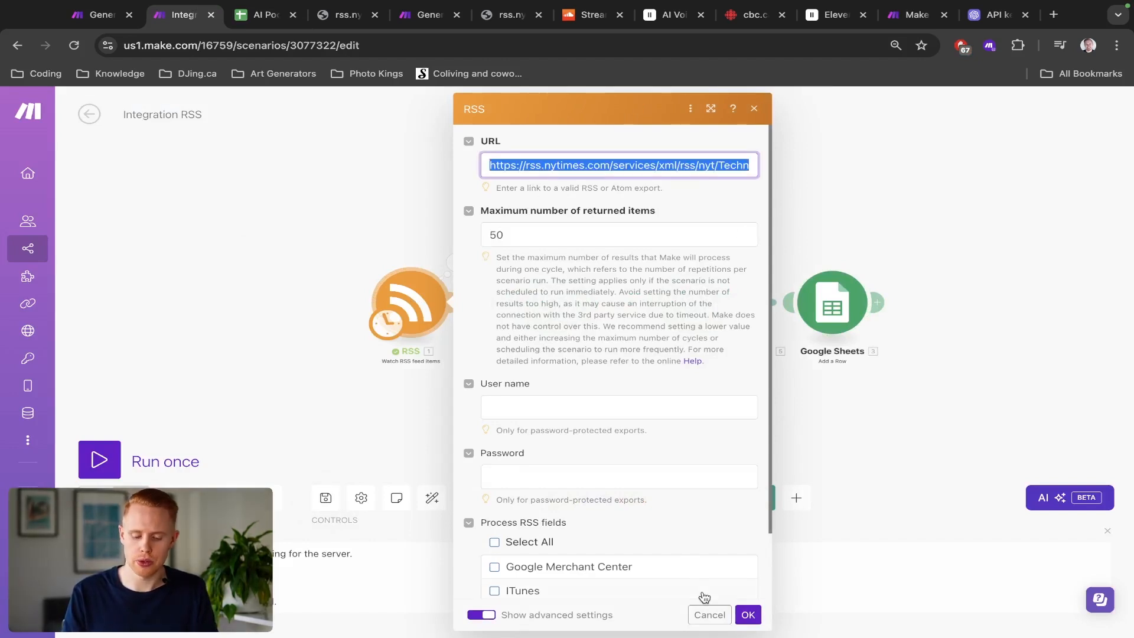
left_click(710, 615)
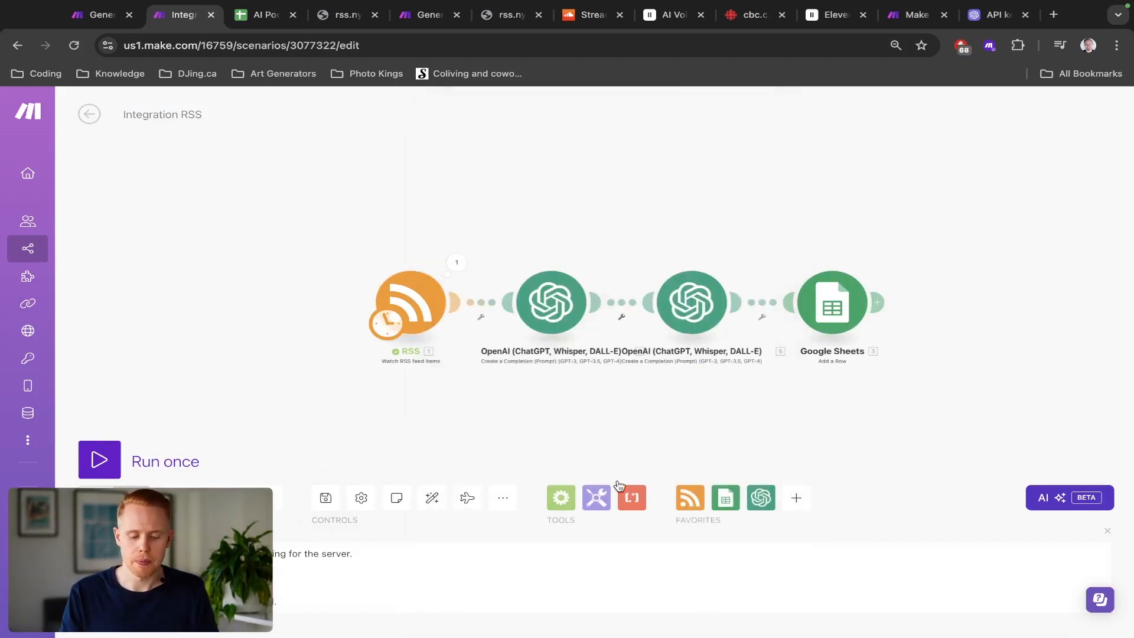
left_click_drag(530, 417, 610, 397)
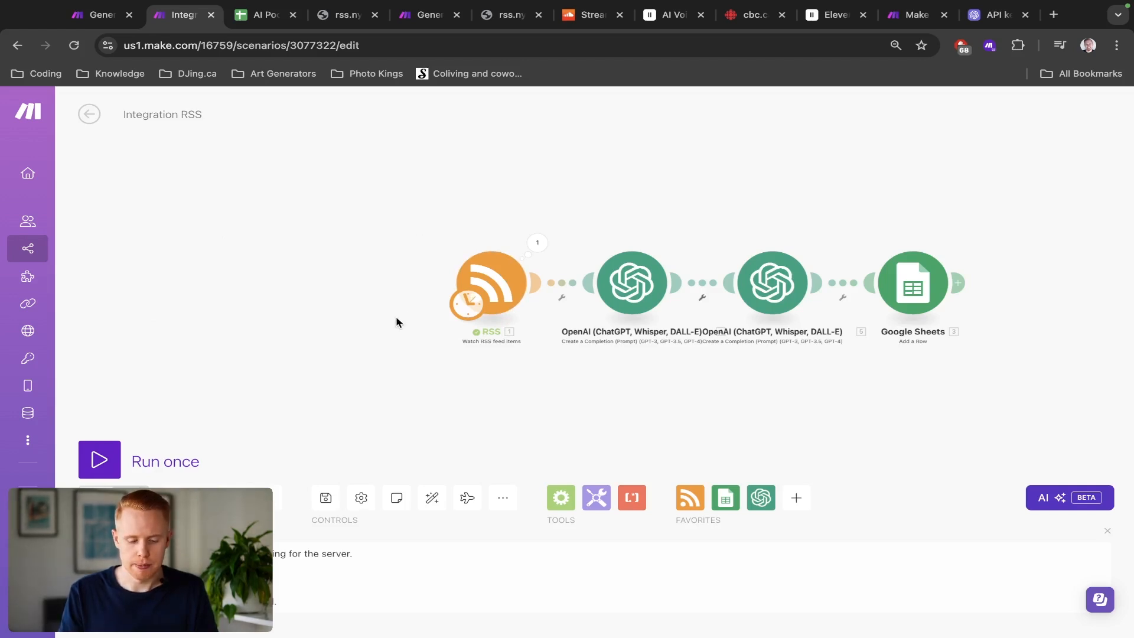
left_click(502, 286)
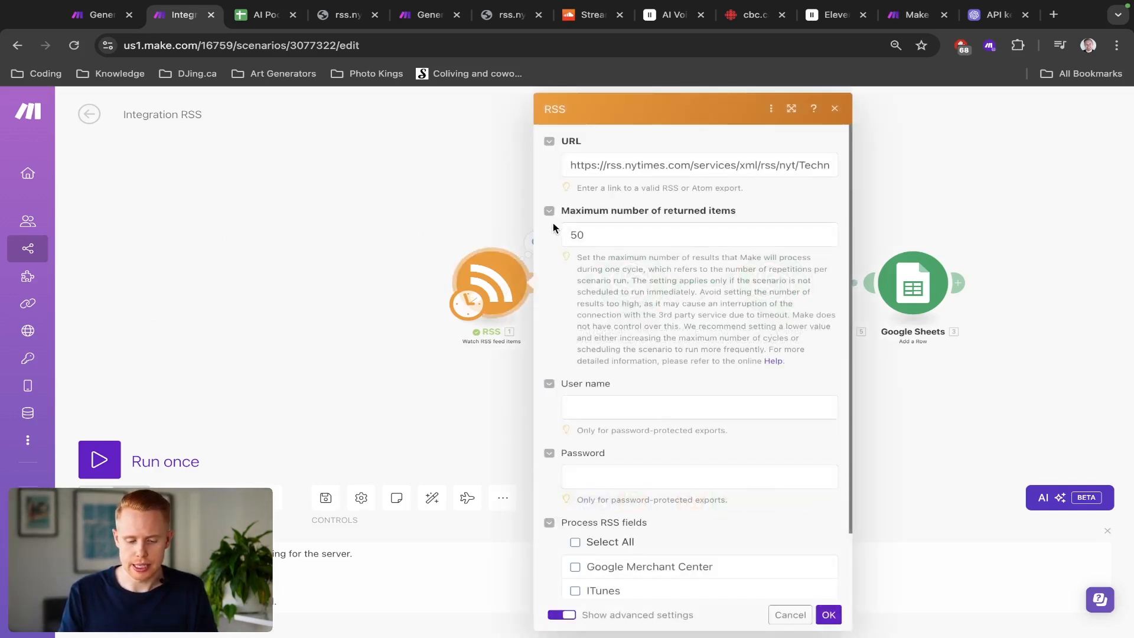
left_click(571, 168)
key("ctrl+a")
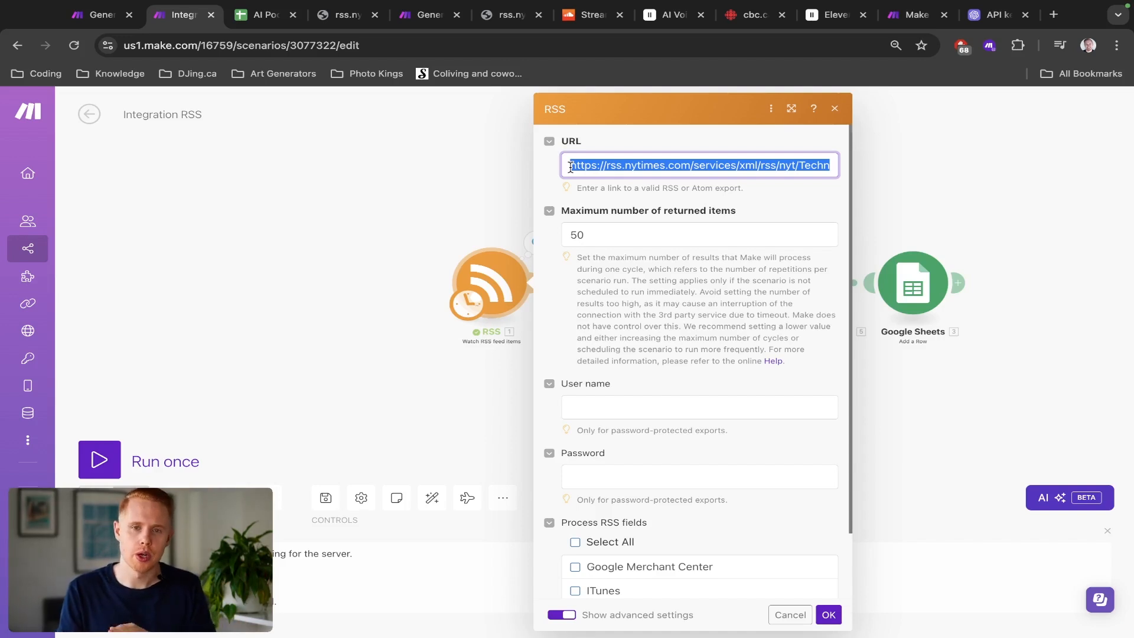
left_click(789, 615)
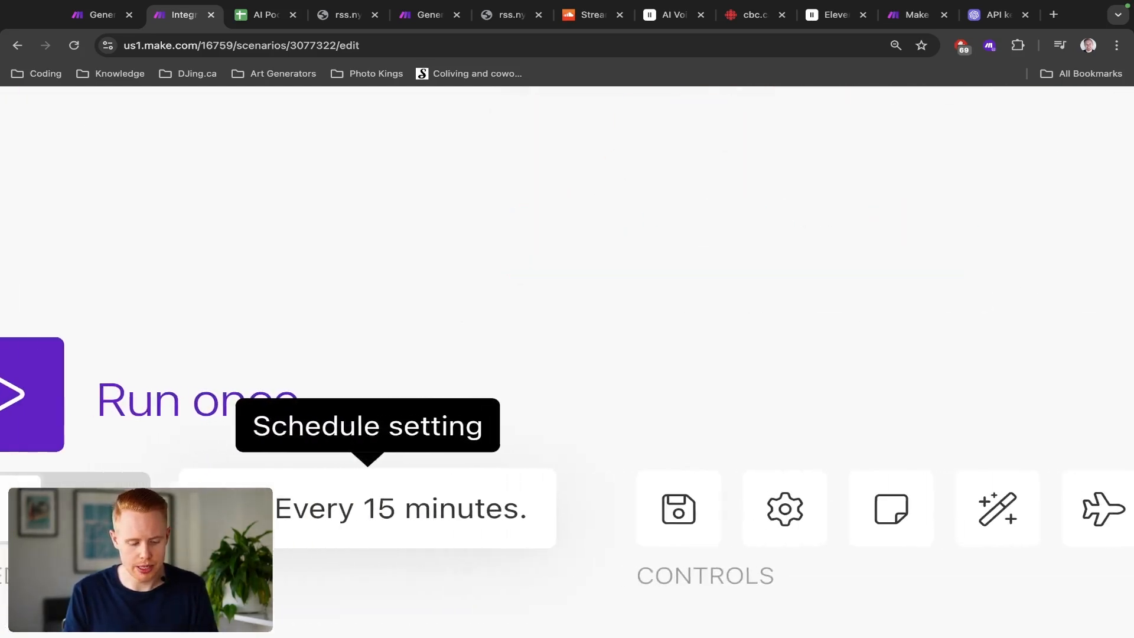
Step: Schedule the scenario to run every day at 14:57
left_click(447, 469)
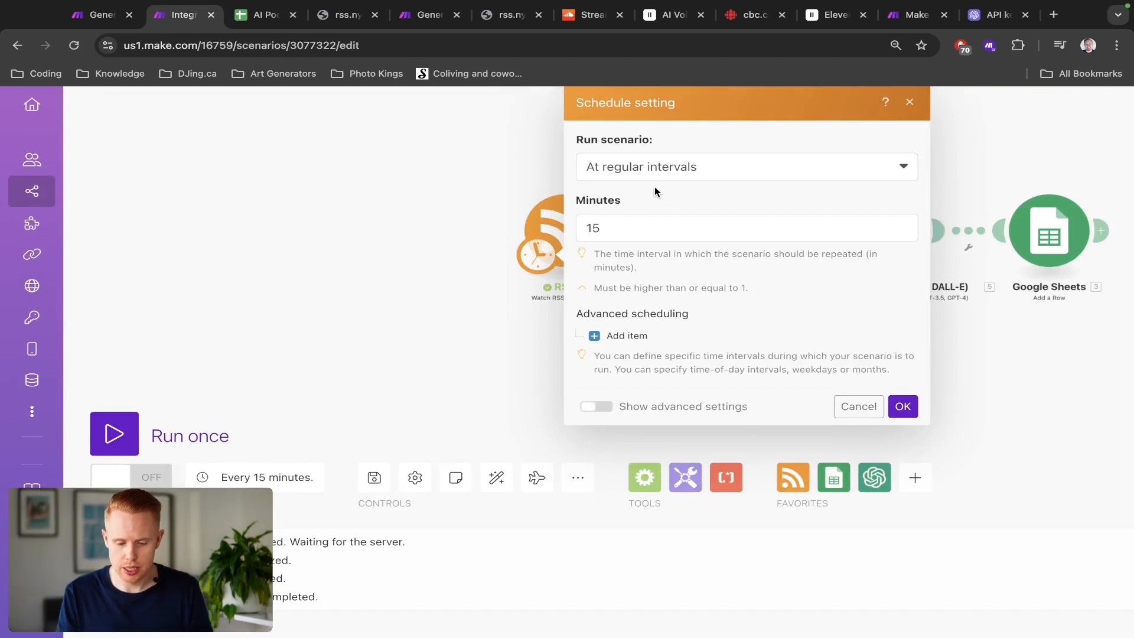
left_click(657, 172)
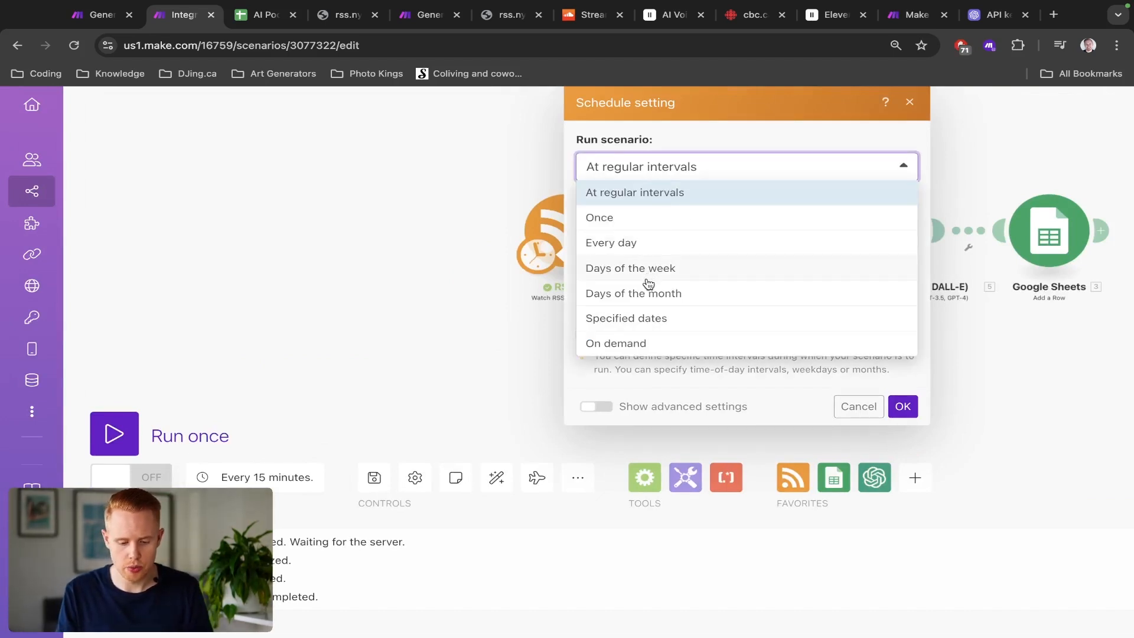
left_click(646, 244)
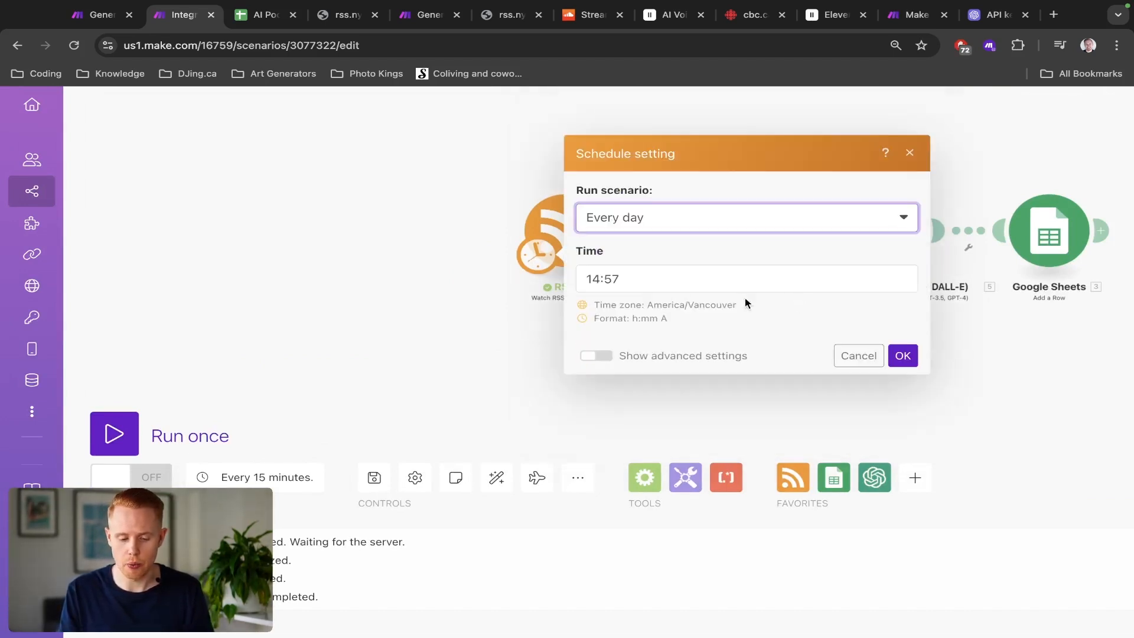
left_click(902, 357)
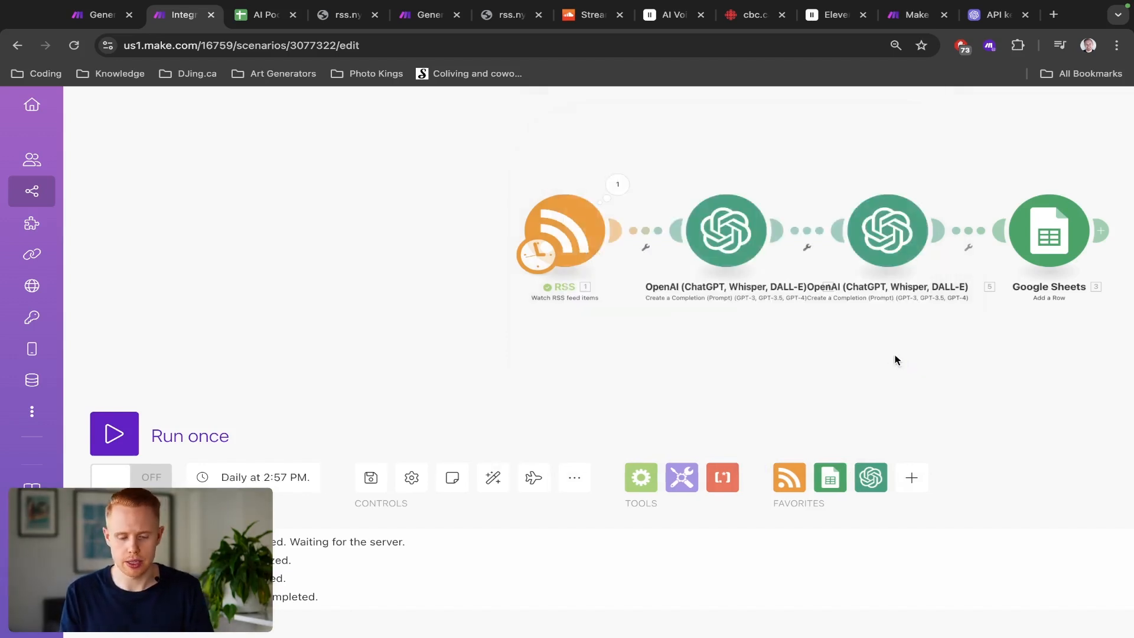
left_click_drag(810, 323, 637, 327)
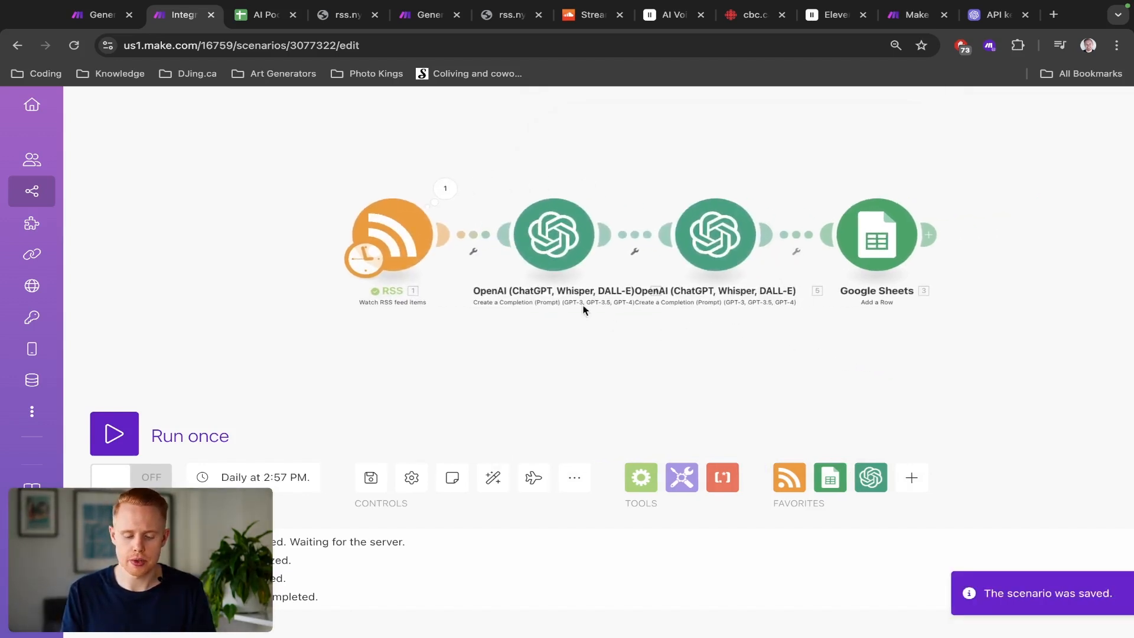
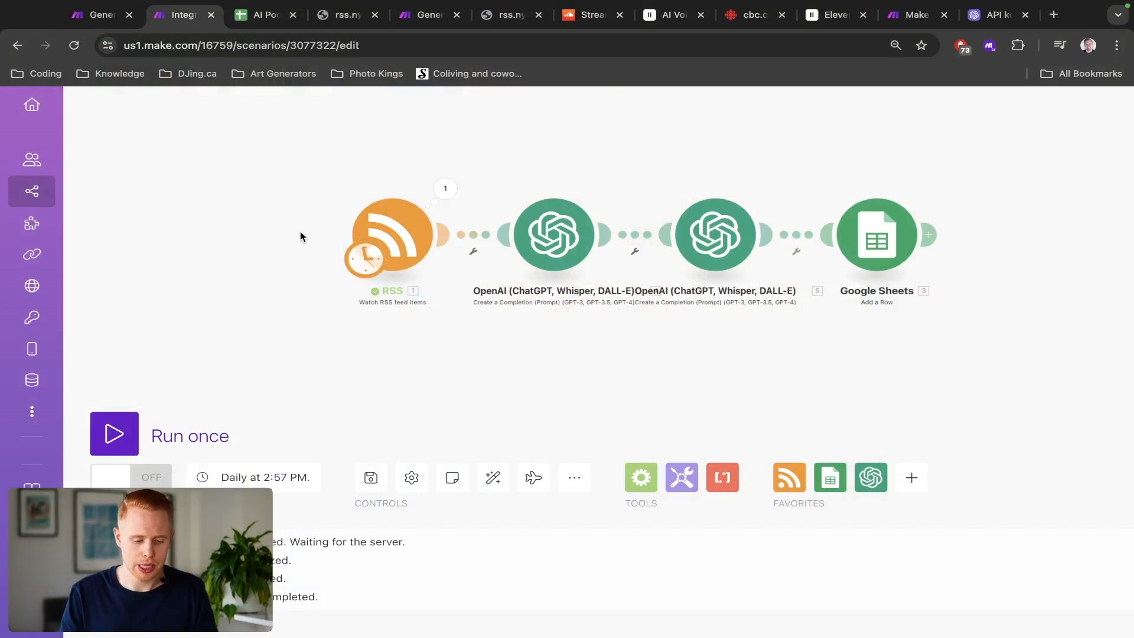
Step: Add a new empty module before the RSS module and move the schedule trigger onto it
left_click_drag(300, 232, 520, 241)
right_click(218, 248)
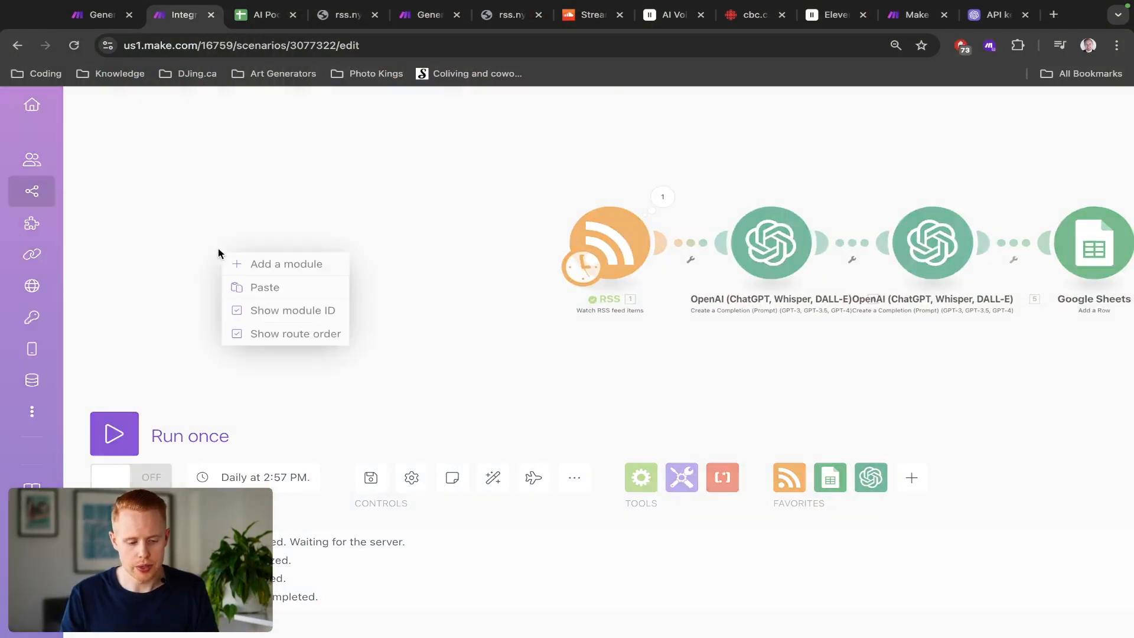
left_click(243, 263)
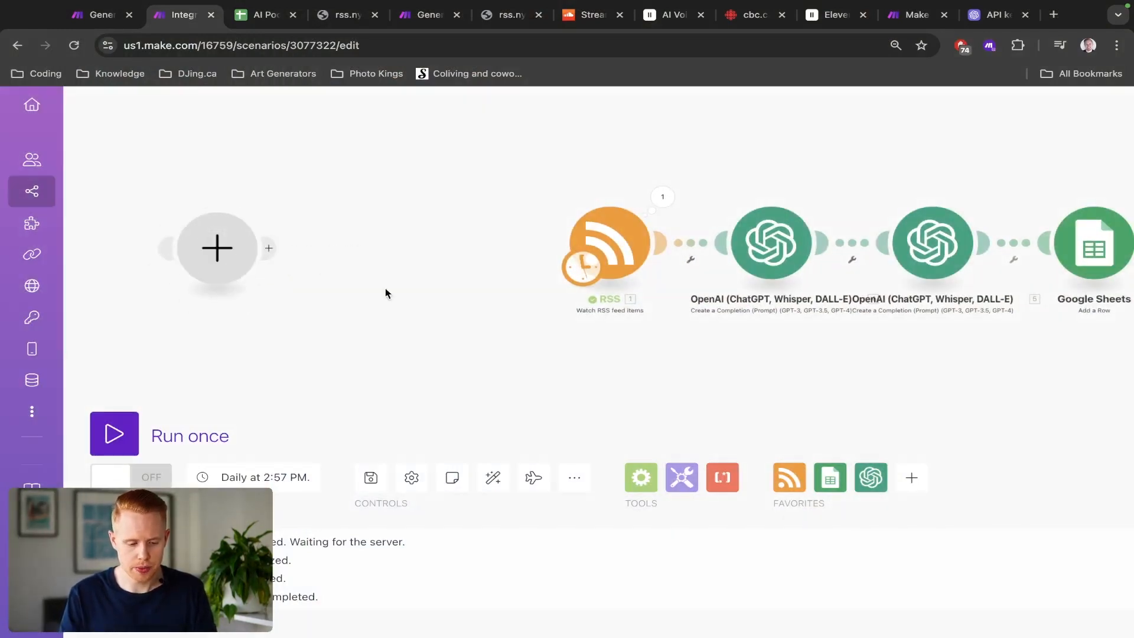
left_click_drag(400, 352, 593, 375)
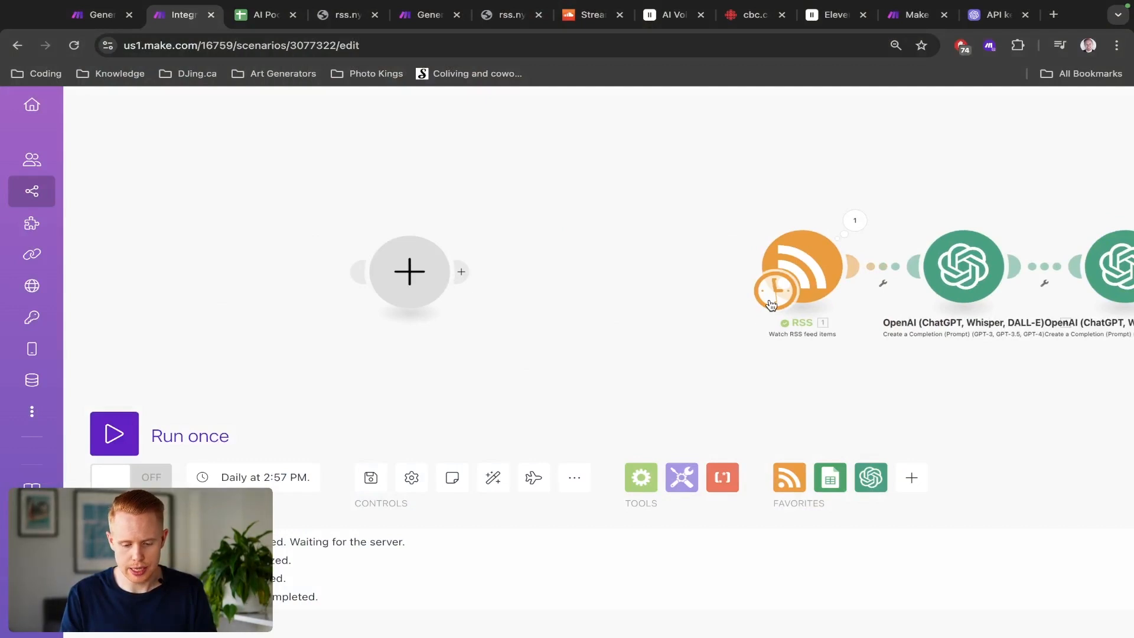
left_click_drag(771, 304, 371, 307)
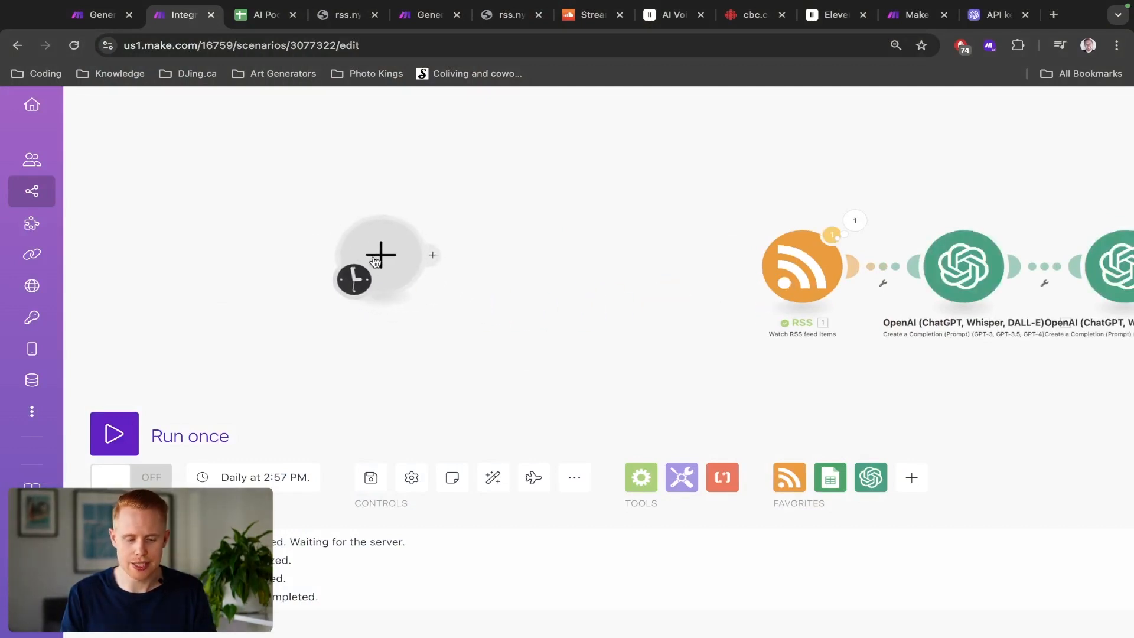
left_click(346, 251)
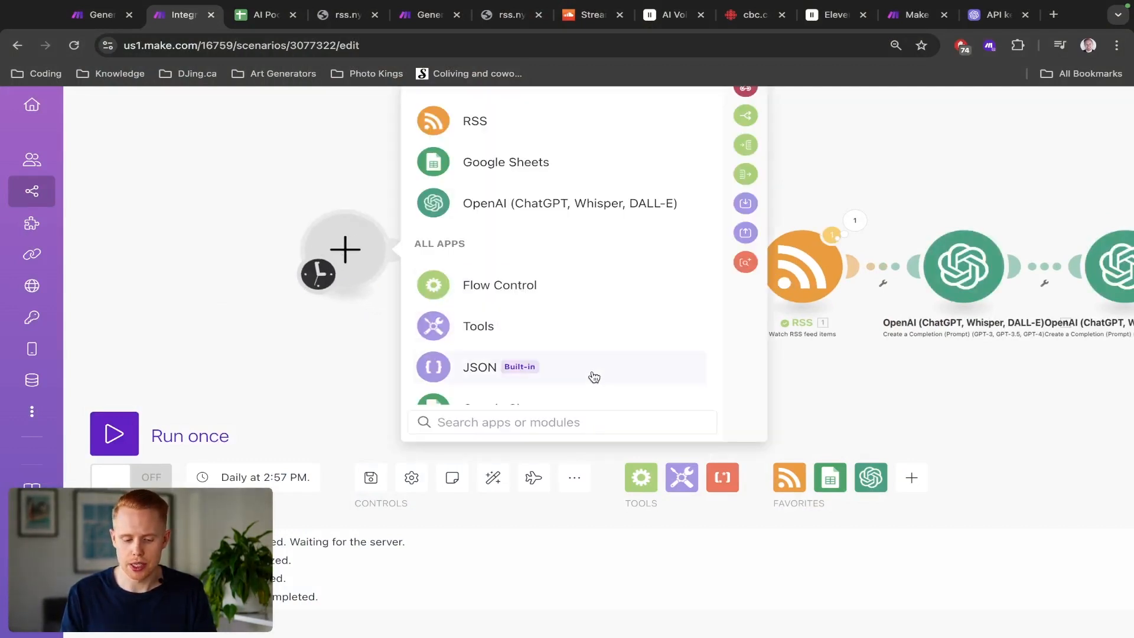
left_click(594, 378)
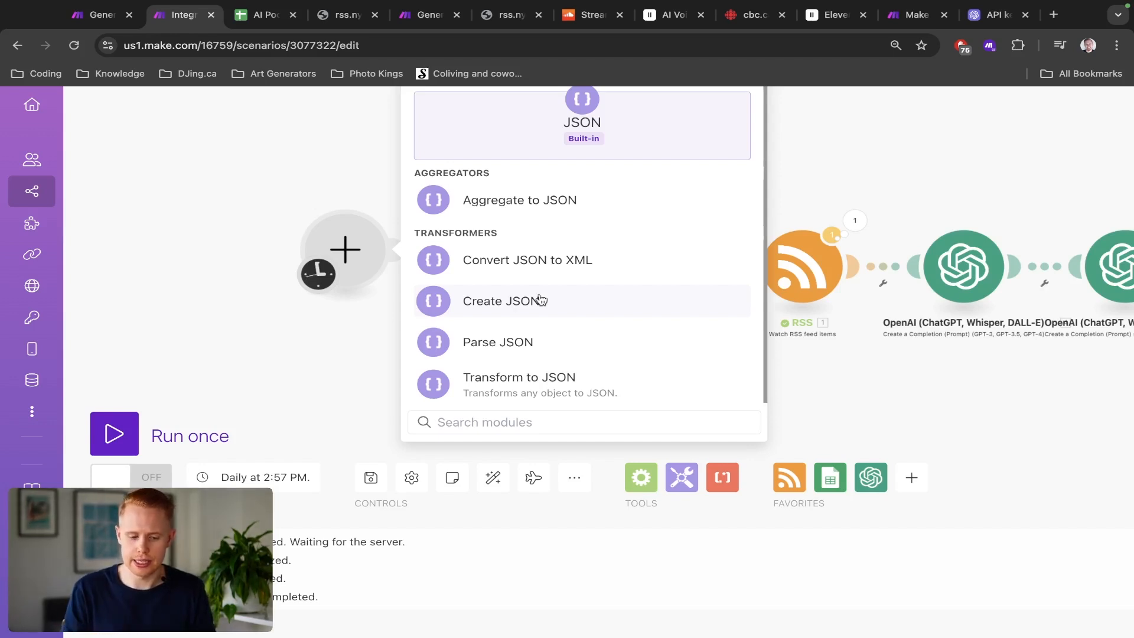
left_click(267, 291)
Step: Open the first OpenAI module and inspect the mapped fields in its message content
left_click_drag(722, 347, 536, 341)
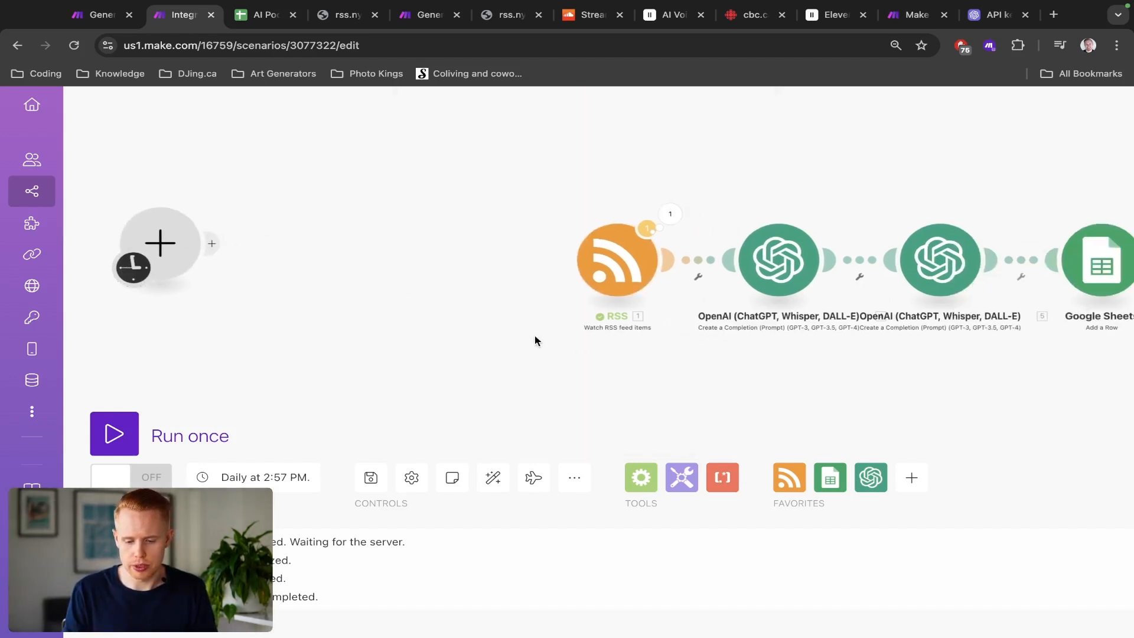
left_click(670, 216)
left_click(455, 202)
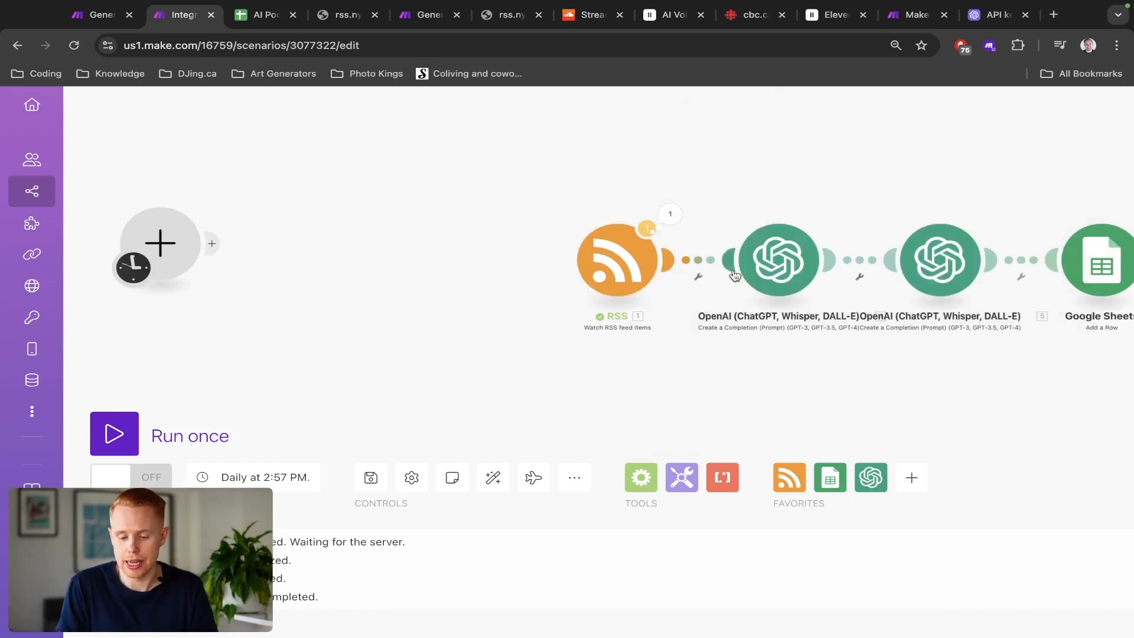
left_click(779, 260)
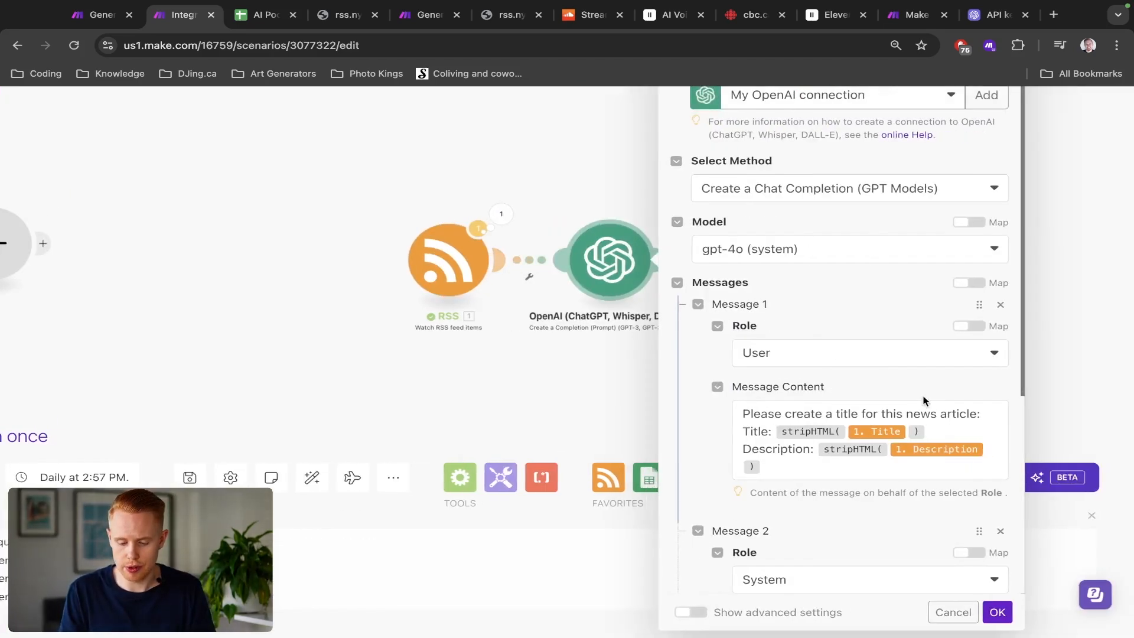
left_click(833, 466)
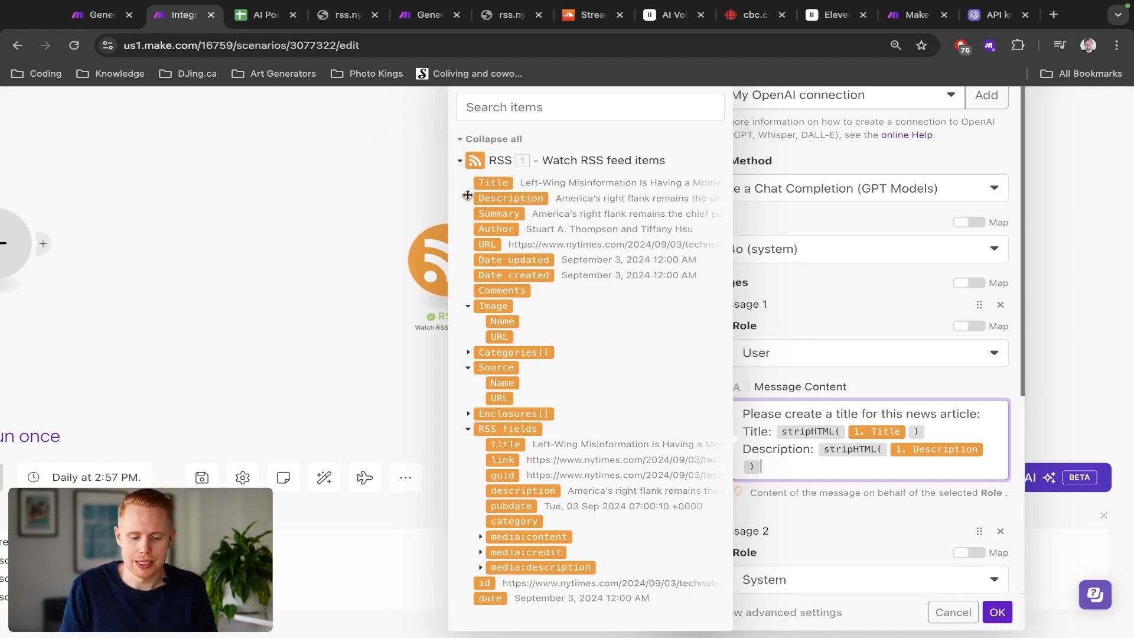
Step: Switch to the AI Podcast sheet, clear cell F2, and undo the last three changes
key("ctrl+Tab")
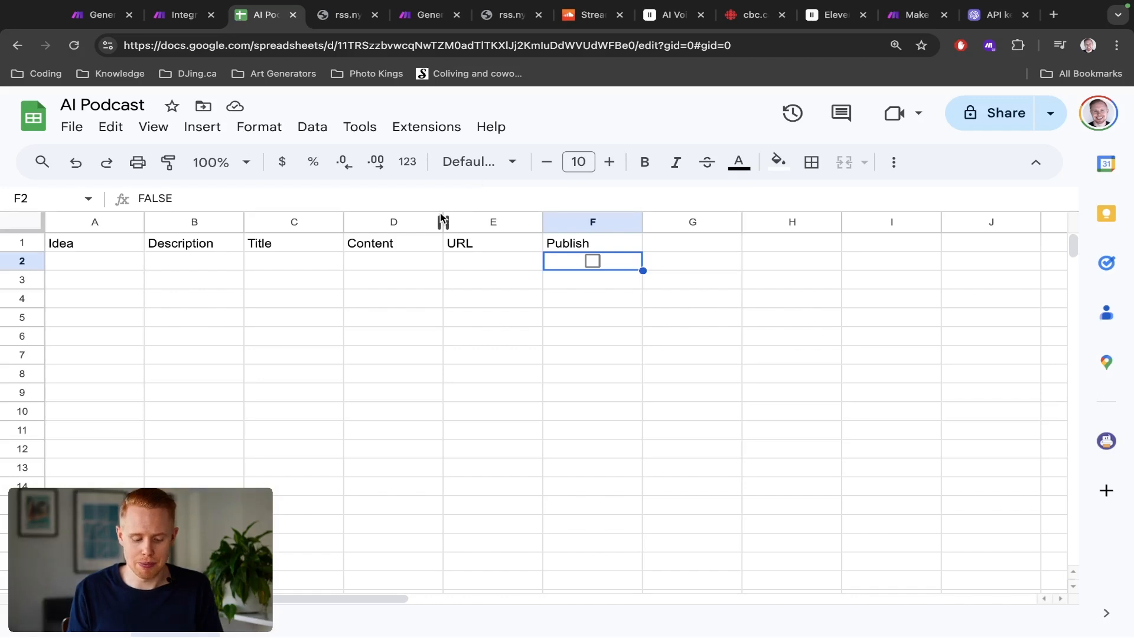
key("Delete")
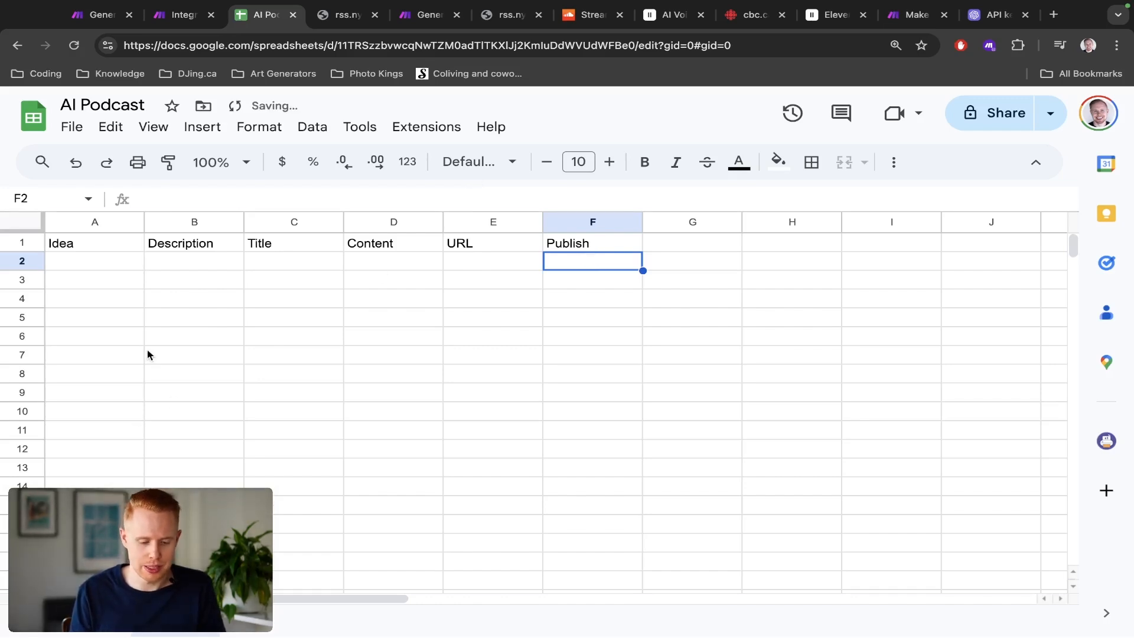
key("super+z")
scroll(147, 355, "down", 3)
key("super+z")
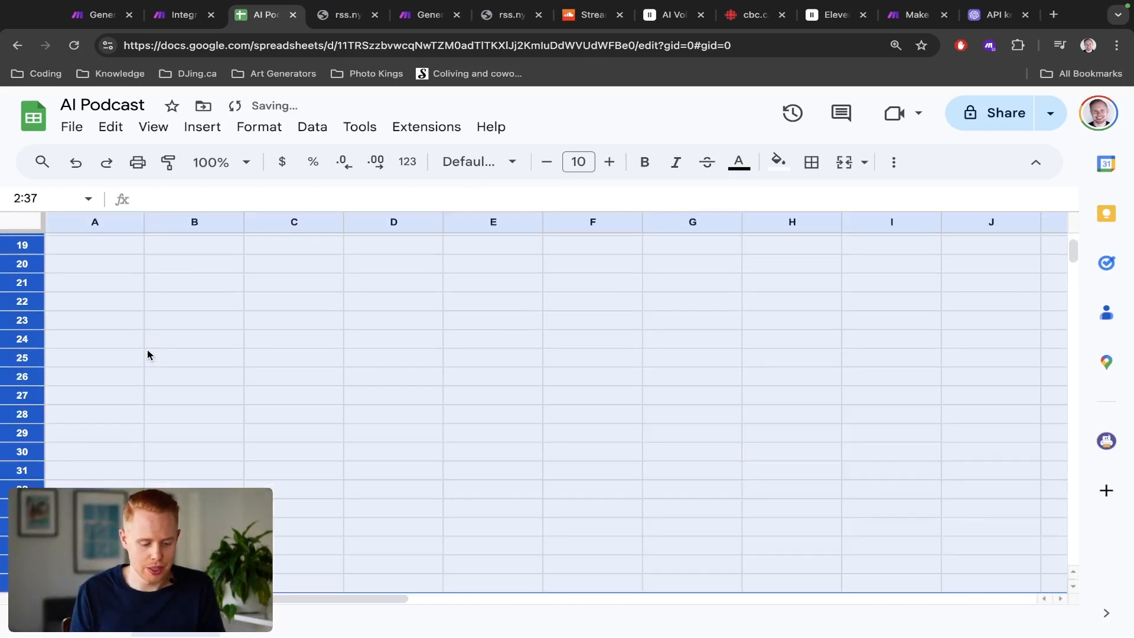
scroll(147, 355, "up", 6)
key("super+z")
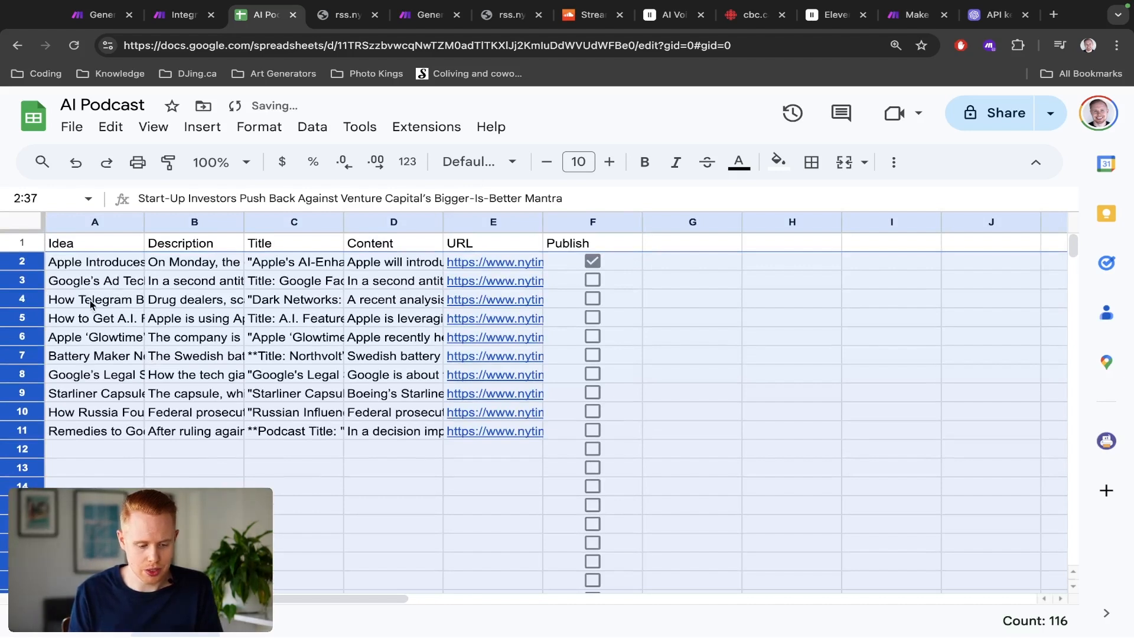
Step: Browse the entries in the Idea column row by row
left_click(91, 260)
key("Down")
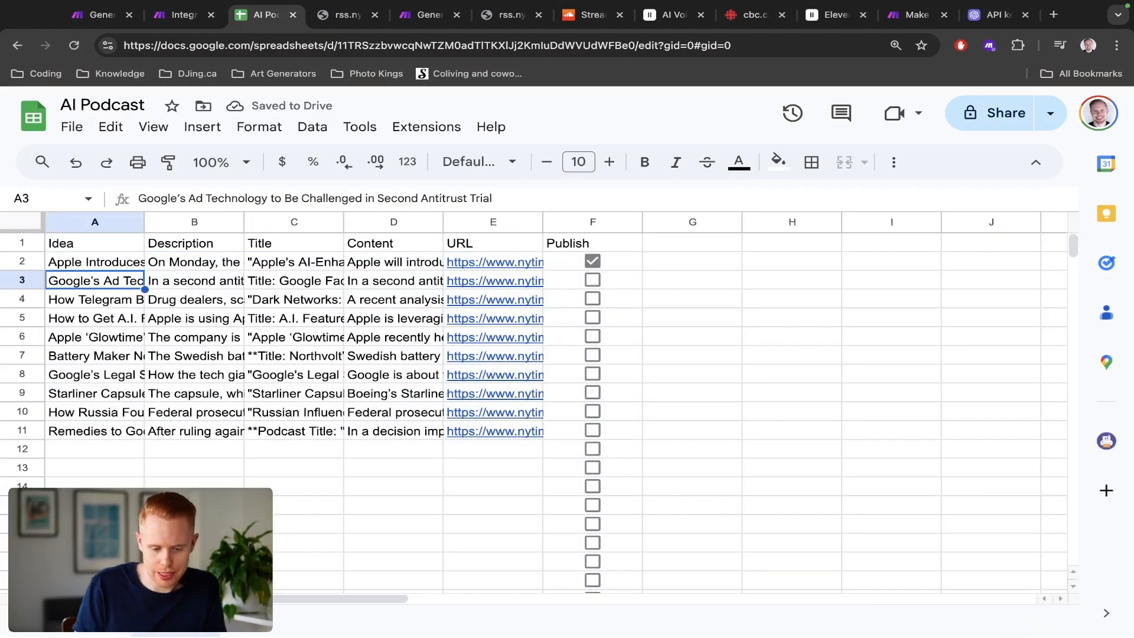
key("Down")
key("Down")
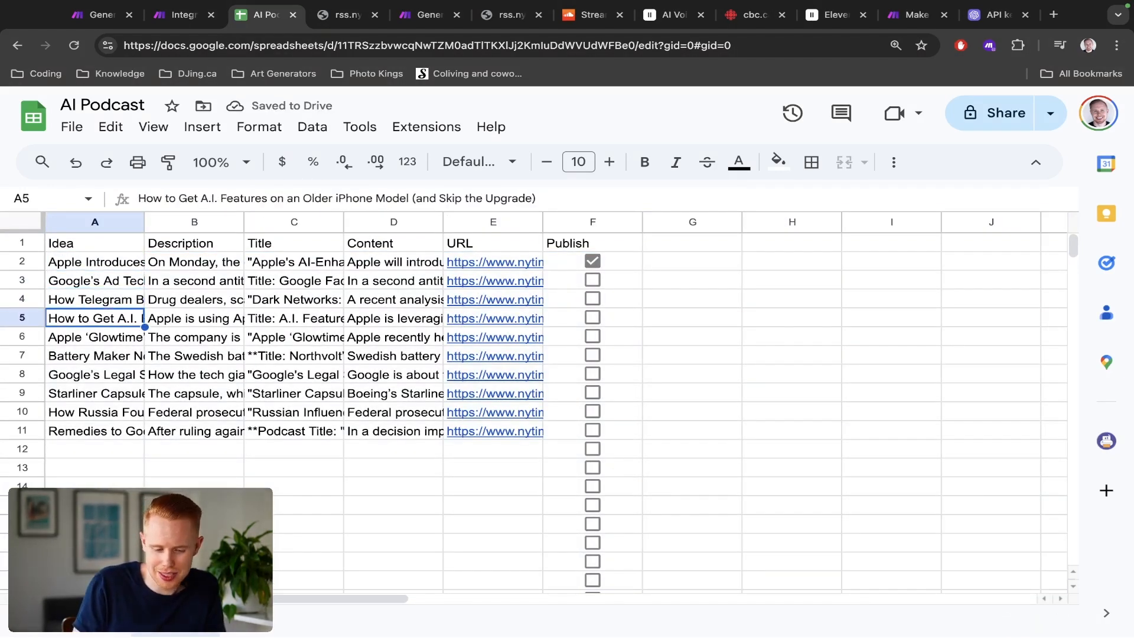
key("Down")
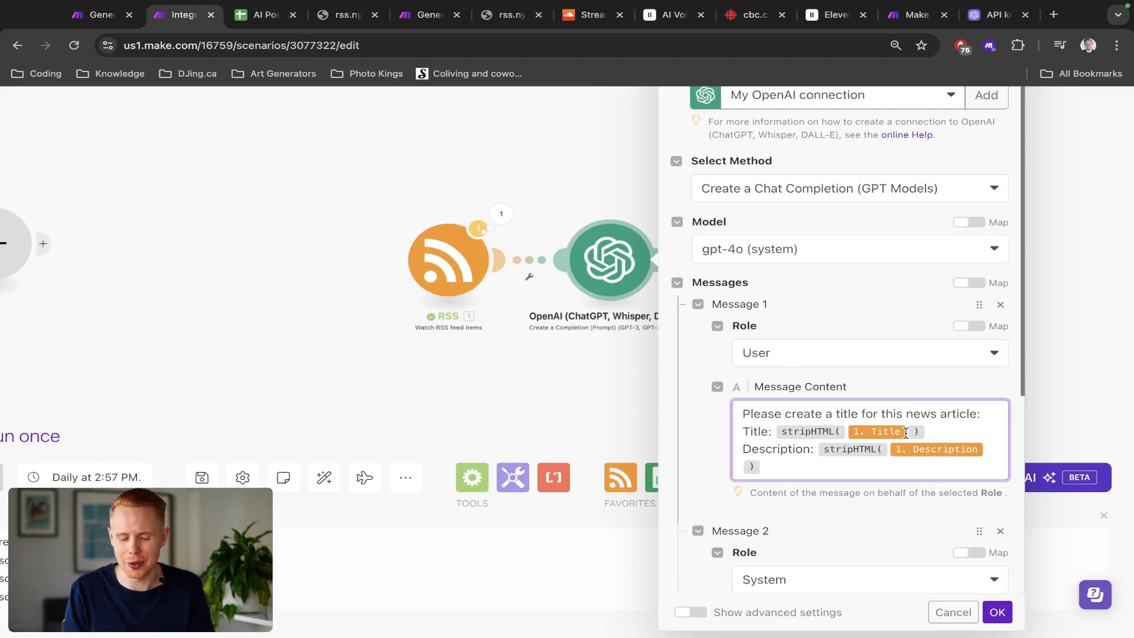
Step: Close the OpenAI settings and set the new empty module to the JSON Create JSON action
left_click(958, 615)
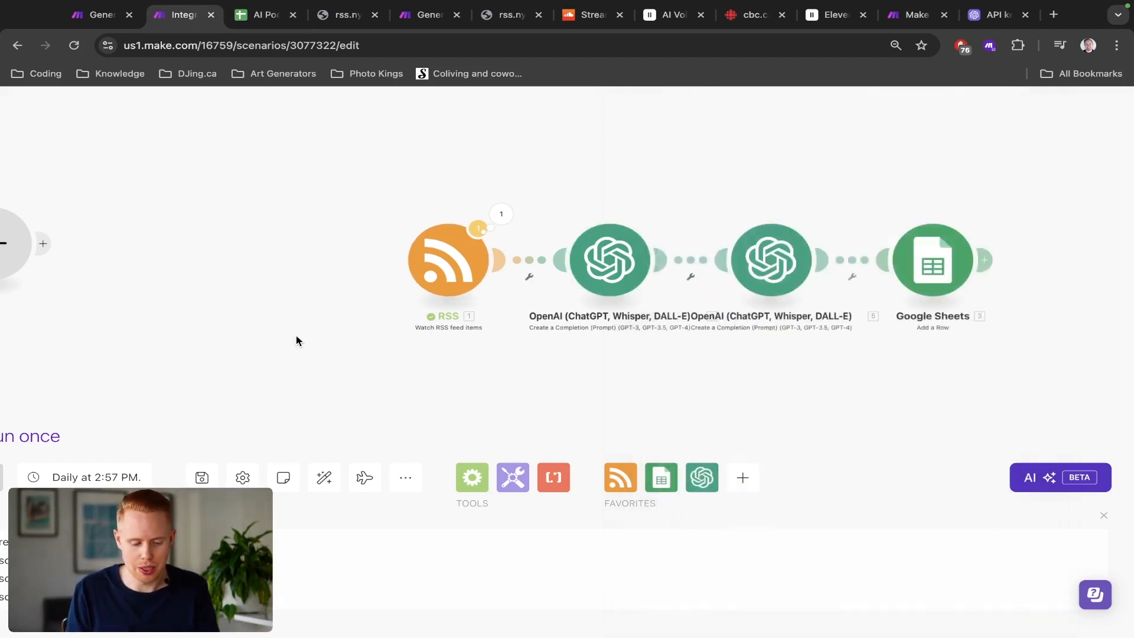
left_click_drag(296, 339, 661, 357)
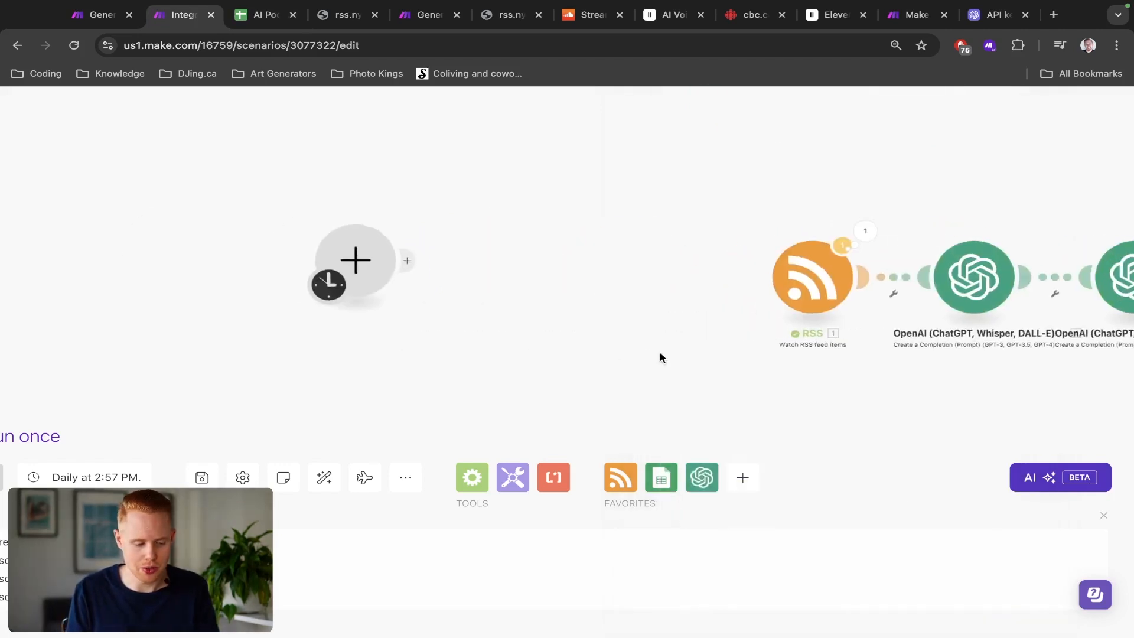
left_click(354, 262)
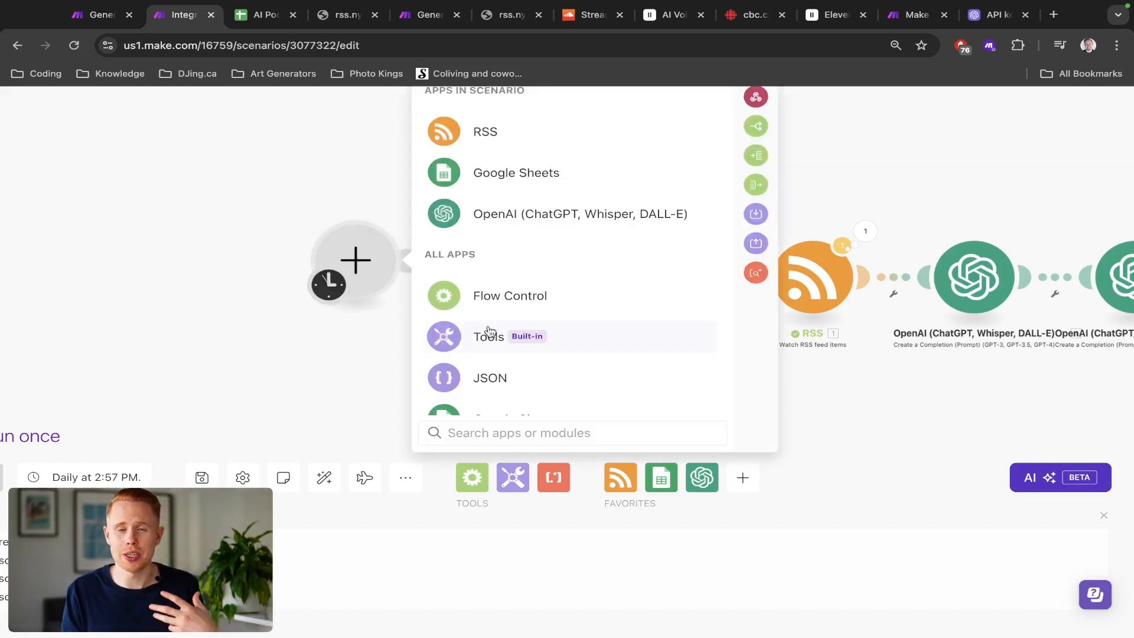
left_click(491, 376)
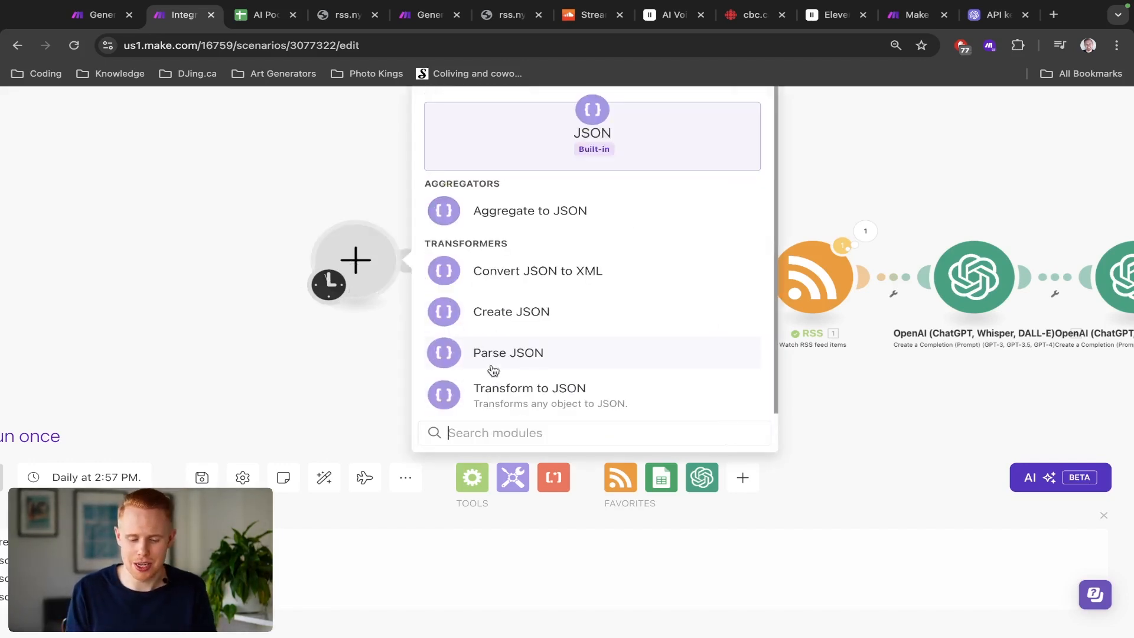
left_click(520, 327)
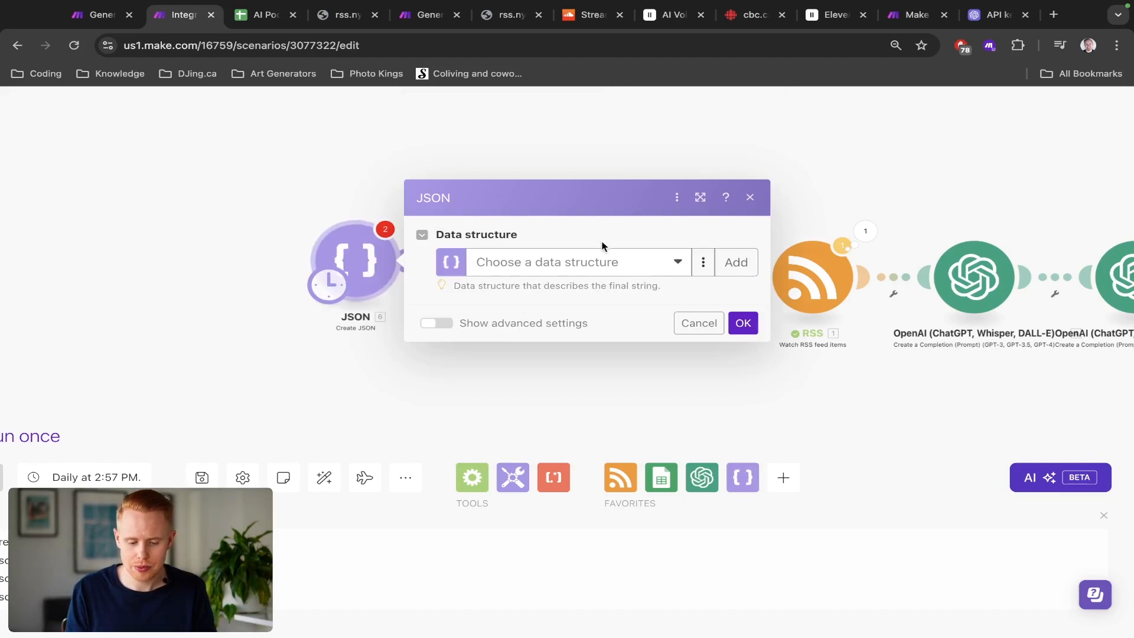
Step: Add a new data structure named AI Postcasts
left_click(733, 260)
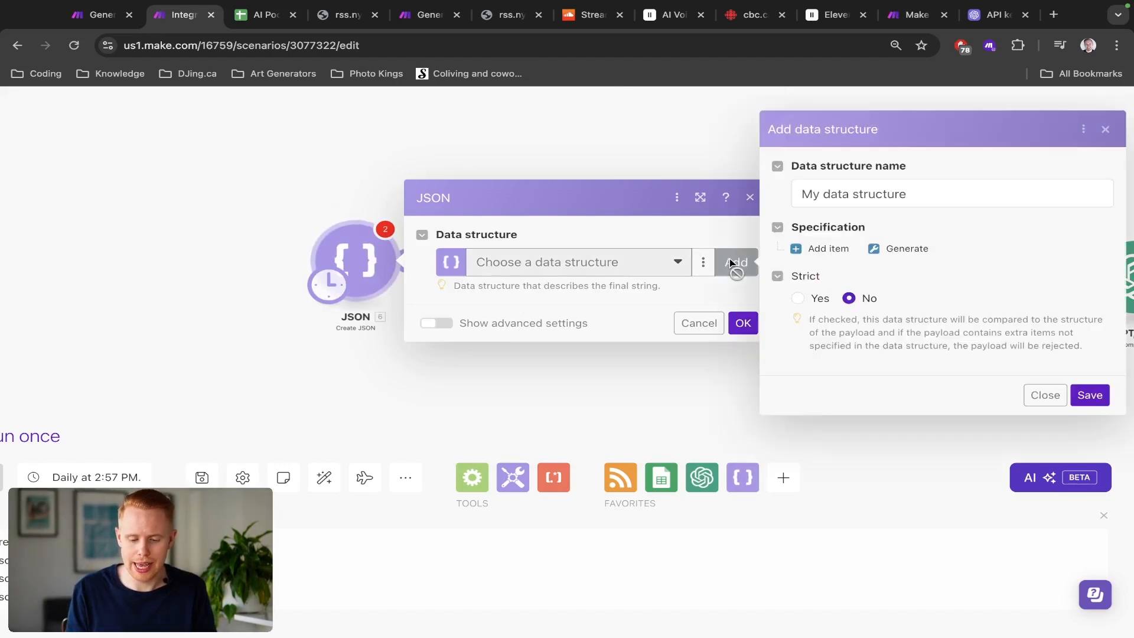
triple_click(857, 200)
type("AI Postcasts")
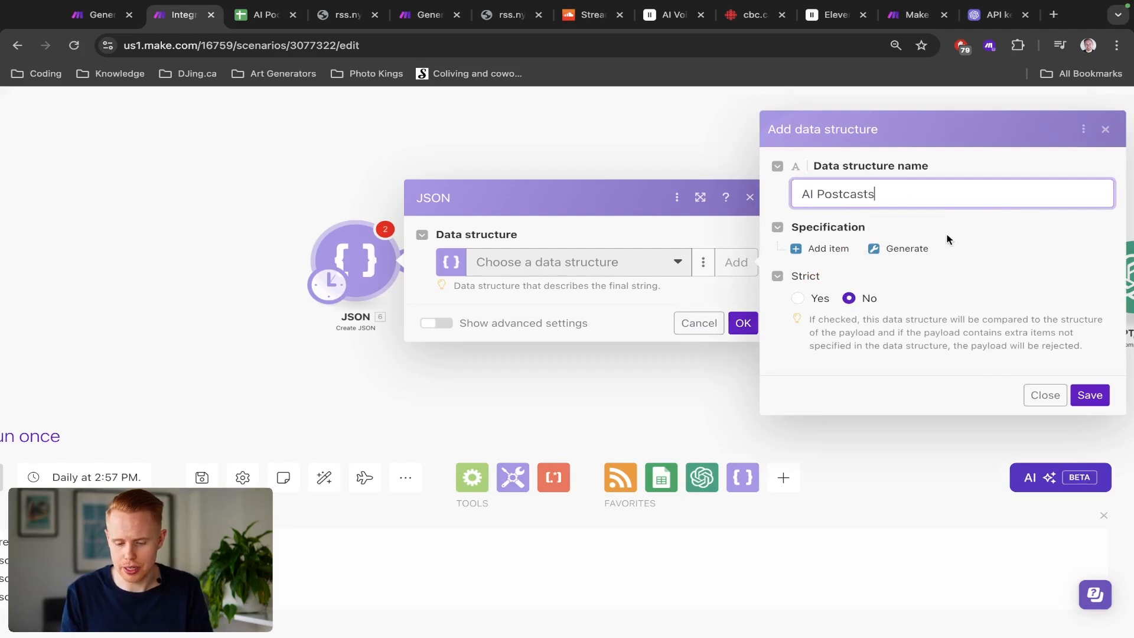
Step: Add a specification item named List with type Array to the data structure
left_click(830, 249)
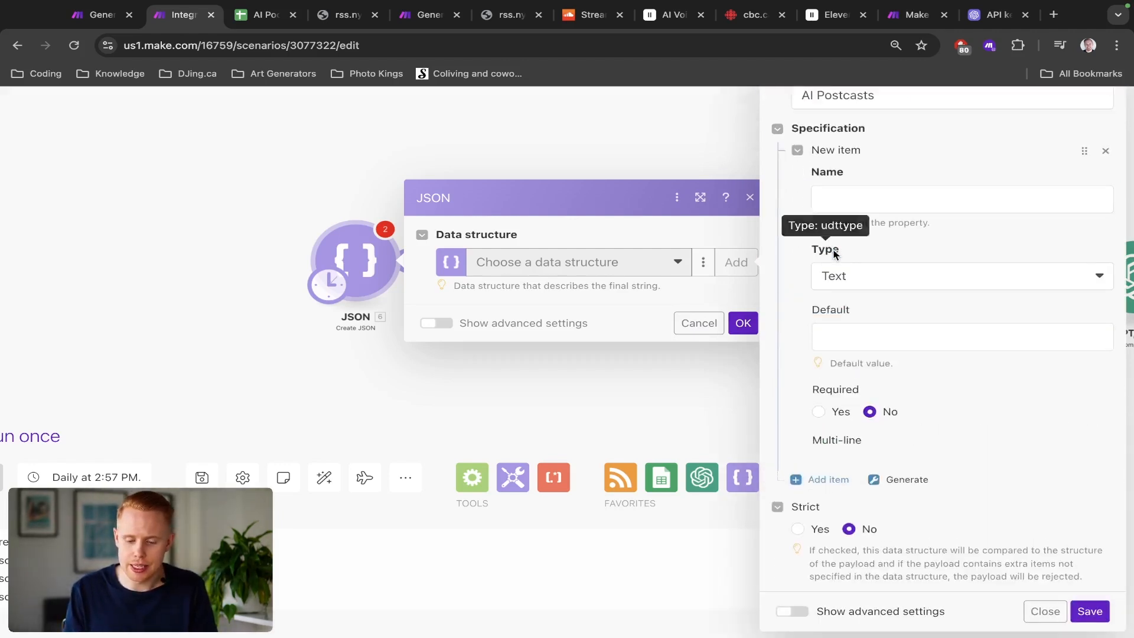
left_click(875, 277)
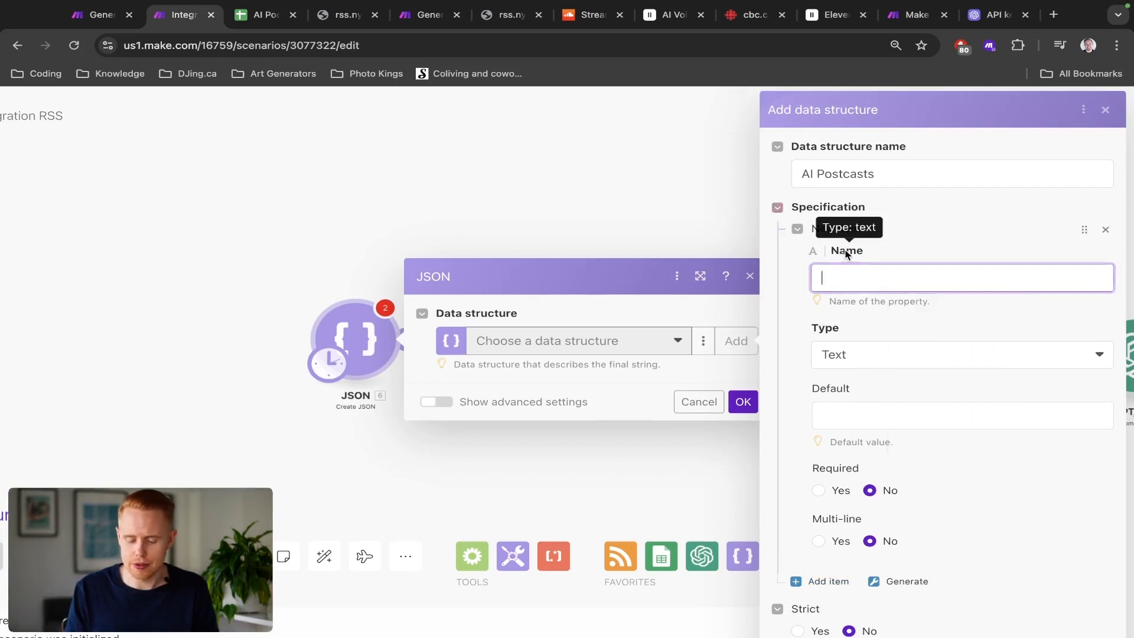
left_click(848, 253)
left_click(844, 278)
type("Array")
double_click(844, 278)
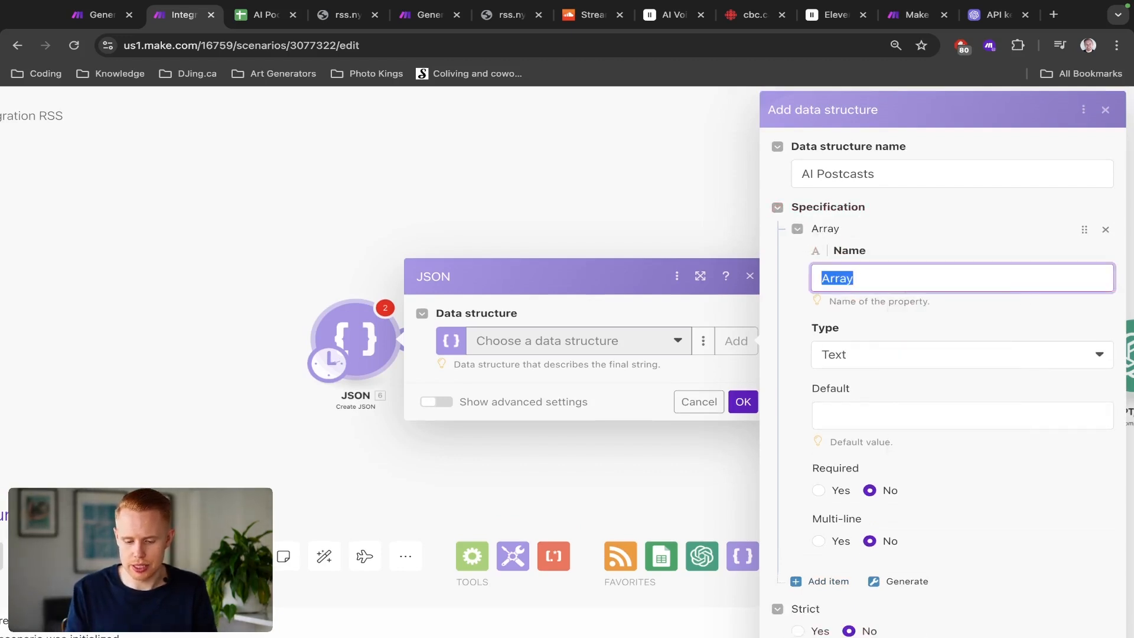
type("List")
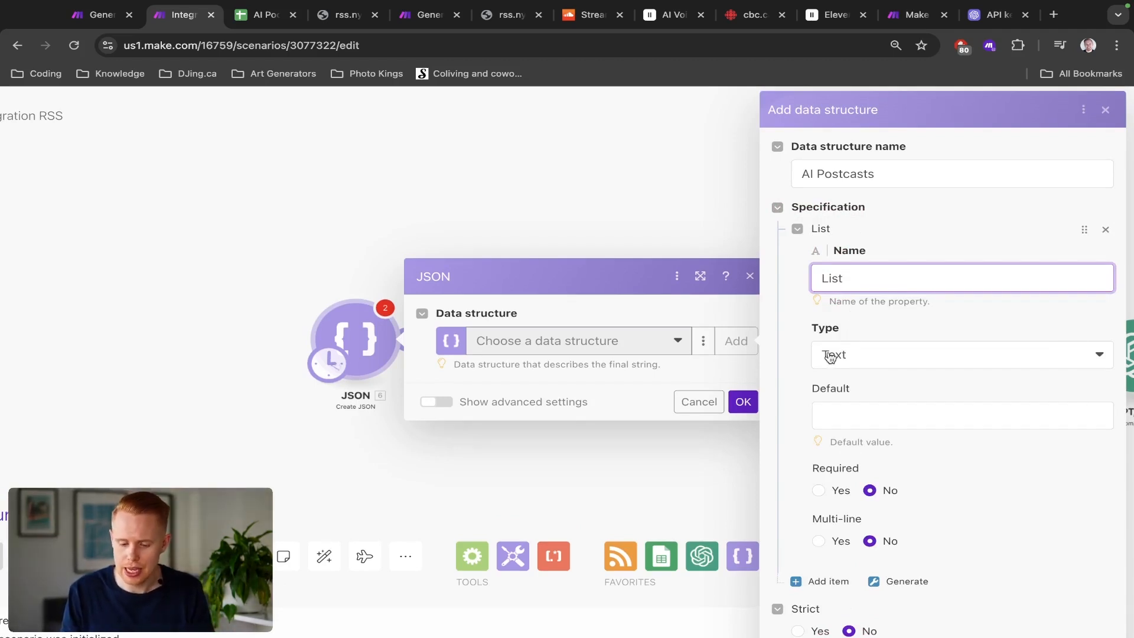
left_click(861, 364)
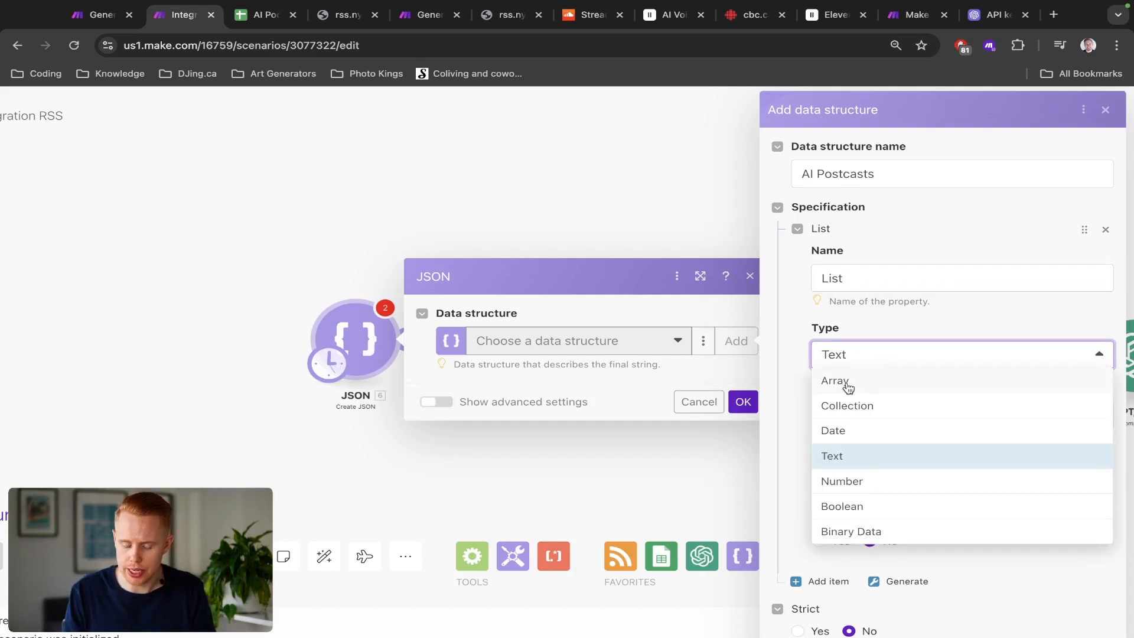
left_click(848, 388)
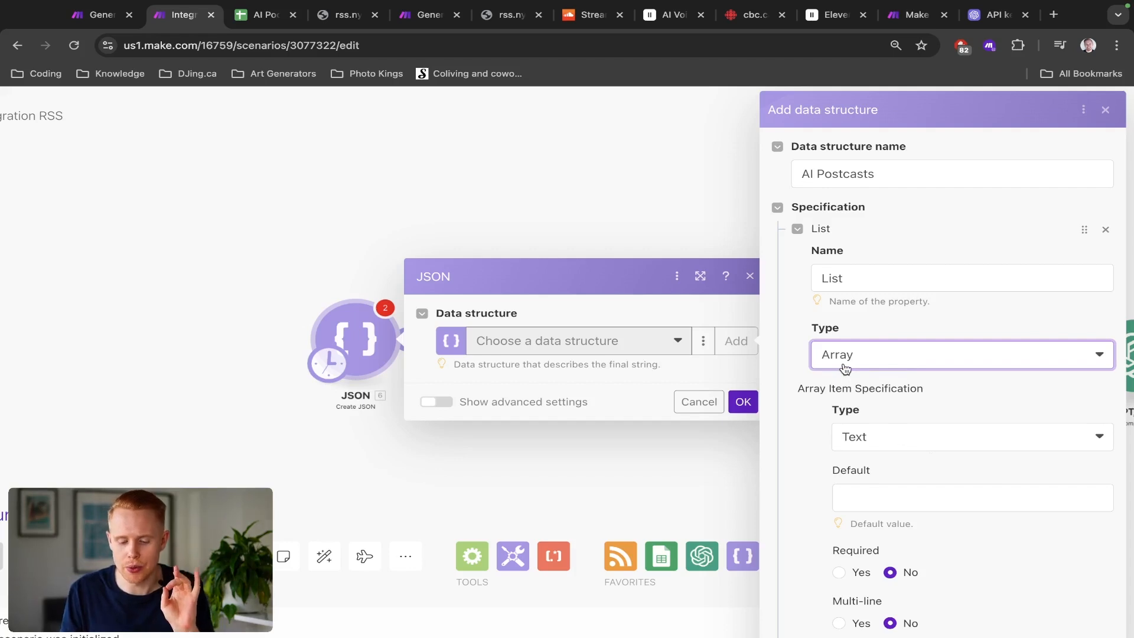
Step: Save the AI Postcasts data structure
scroll(930, 484, "down", 3)
key("ctrl+minus")
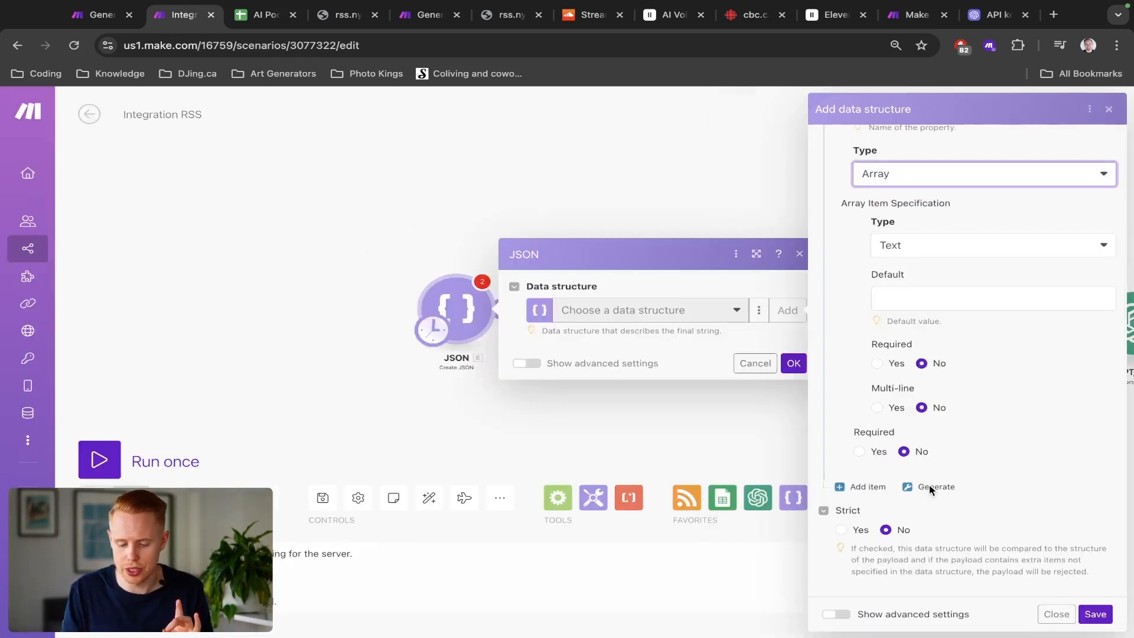
left_click(1094, 615)
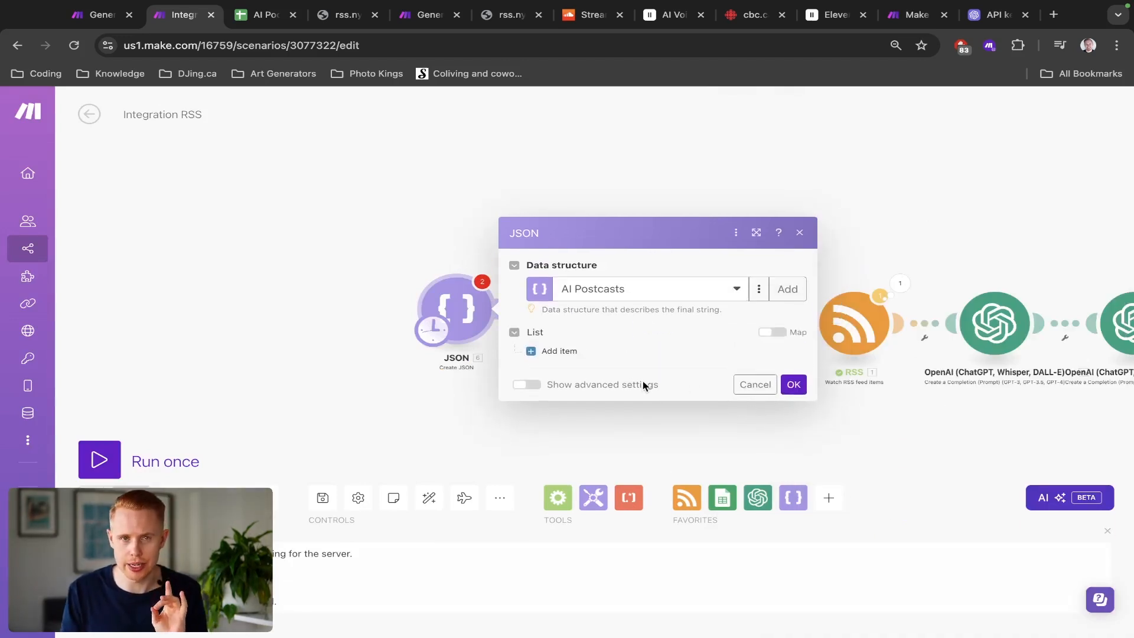
Step: Add five empty items to the List field of the Create JSON module
left_click(556, 351)
left_click(555, 375)
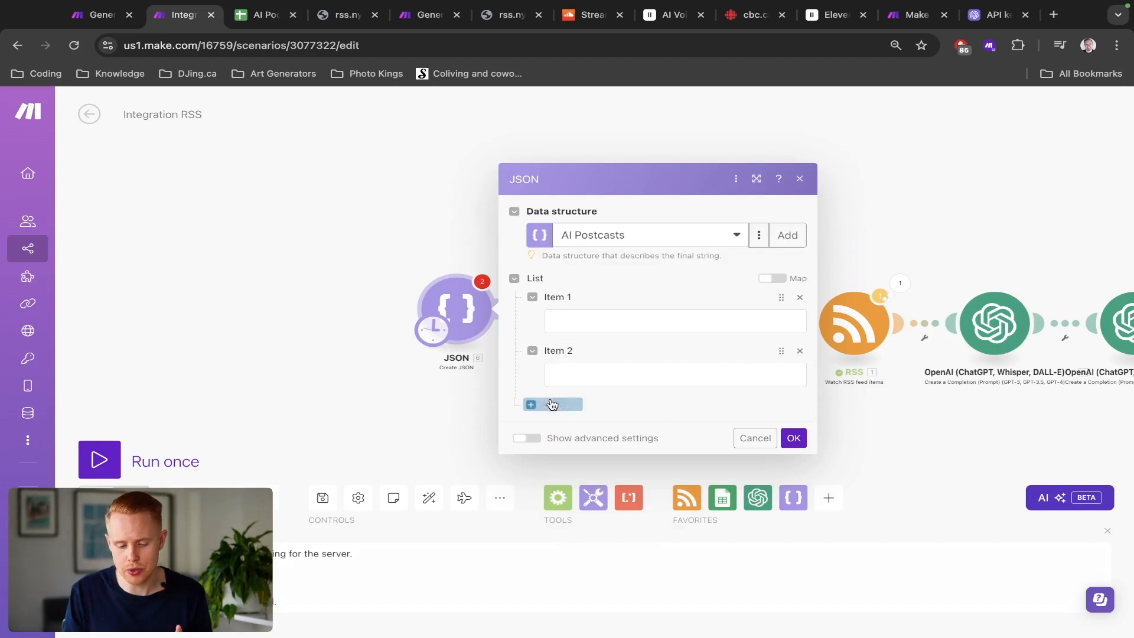
left_click(552, 405)
left_click(552, 431)
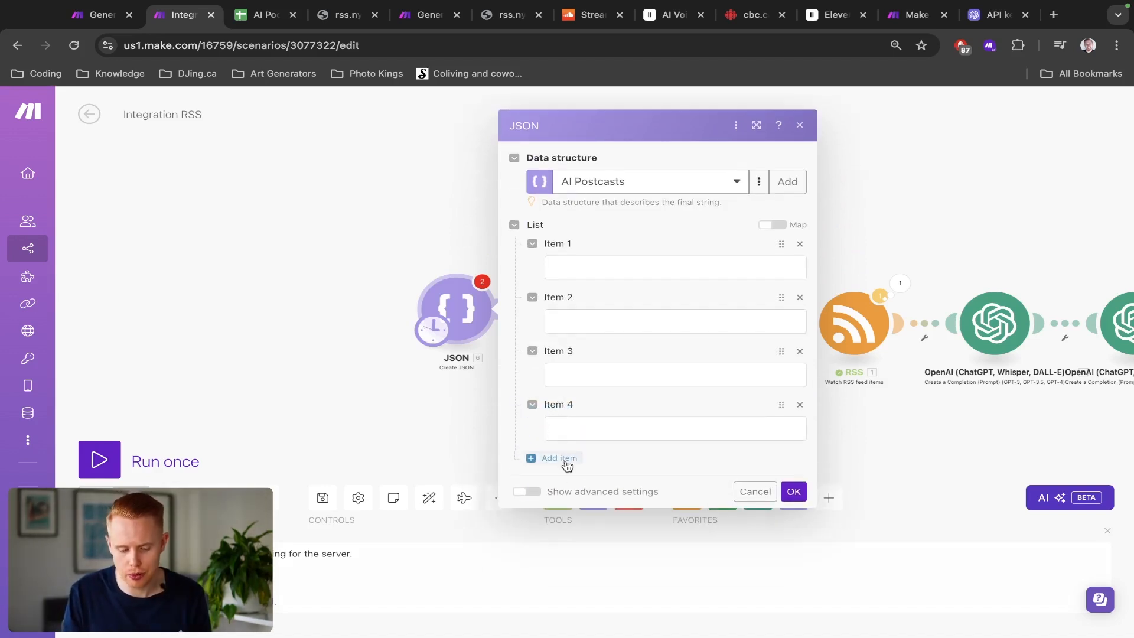
left_click(561, 460)
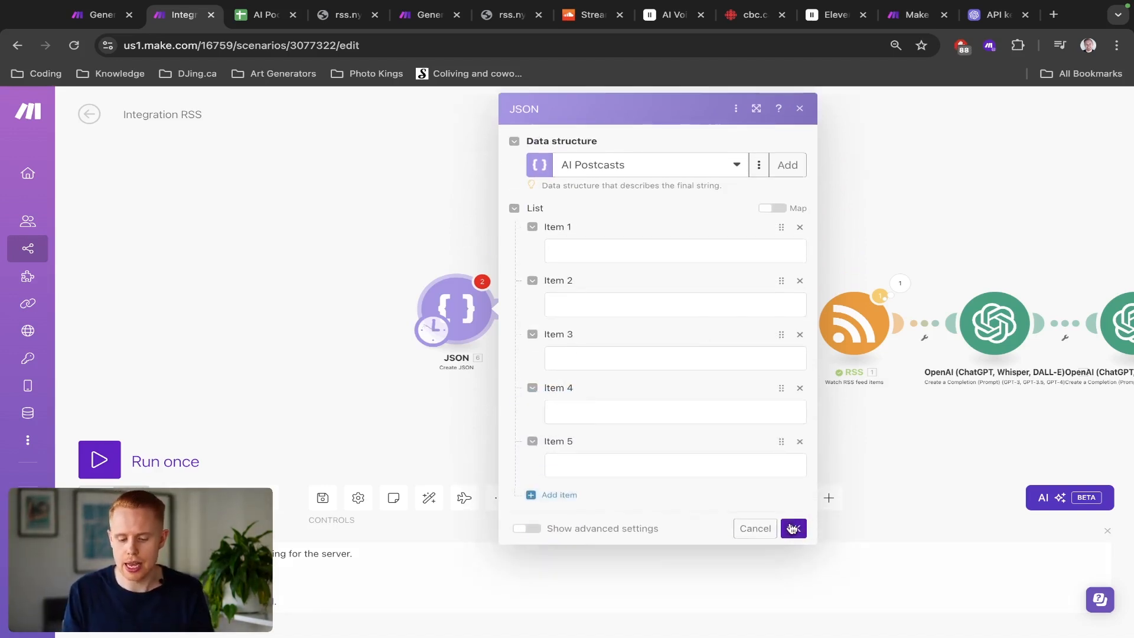
Step: Copy the RSS module's New York Times Technology feed URL into Item 1 of the Create JSON list
left_click(857, 319)
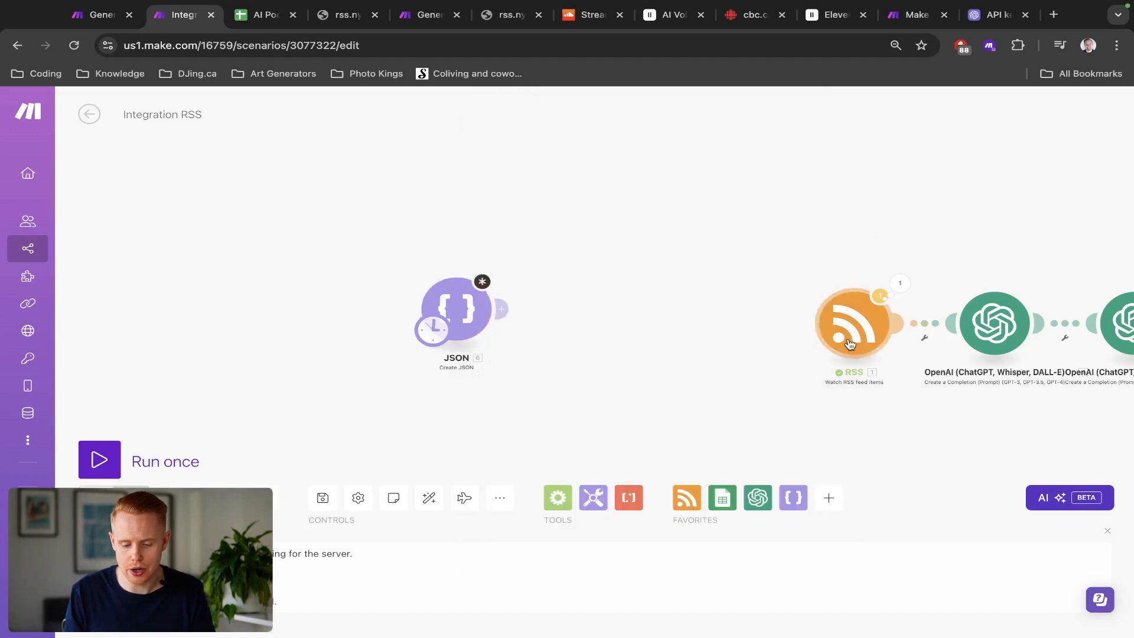
left_click(600, 168)
key("ctrl+a")
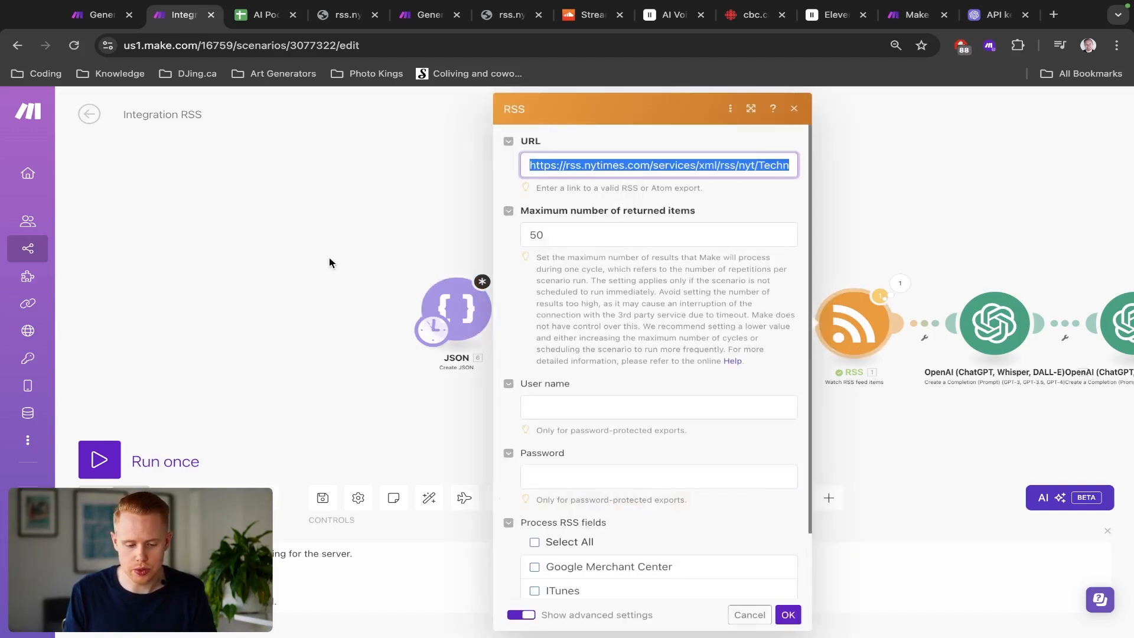
left_click(329, 261)
left_click(455, 307)
left_click(573, 248)
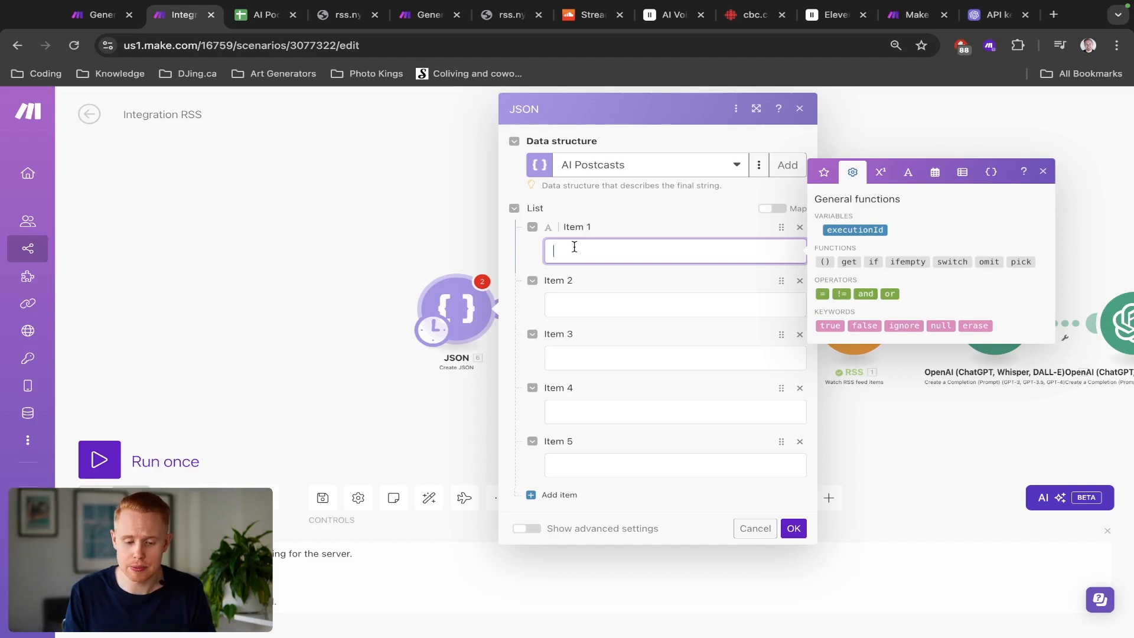
type("https://rss.nytimes.com/services/xml/rss/nyt/Technology.xml")
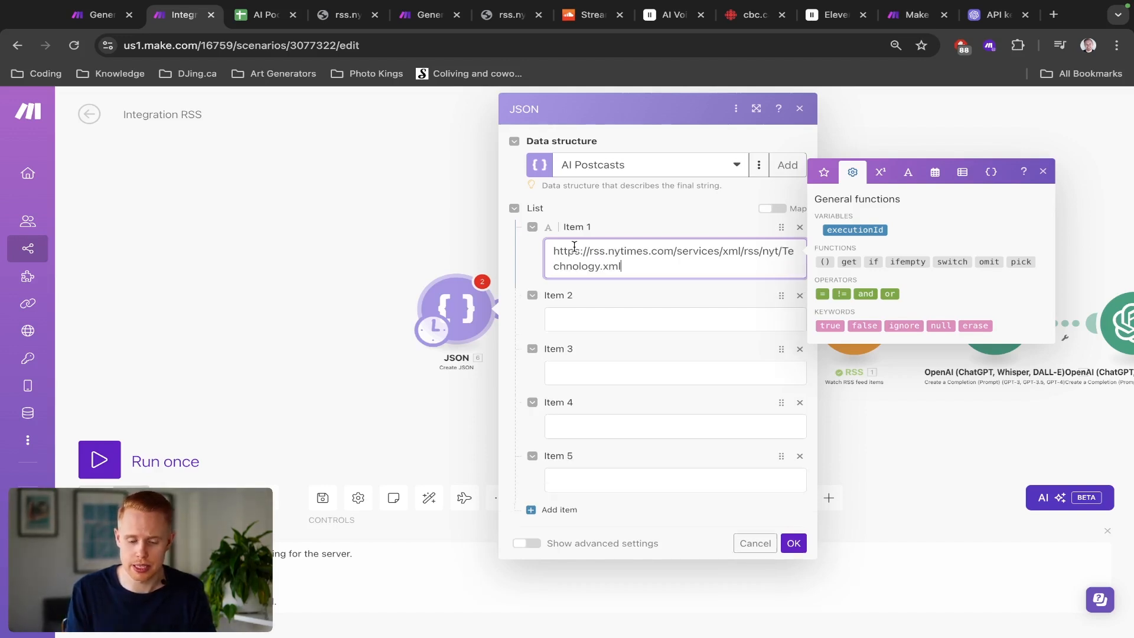
Step: Add the New York Times Media & Advertising RSS feed URL as Item 2 of the Create JSON list
triple_click(575, 247)
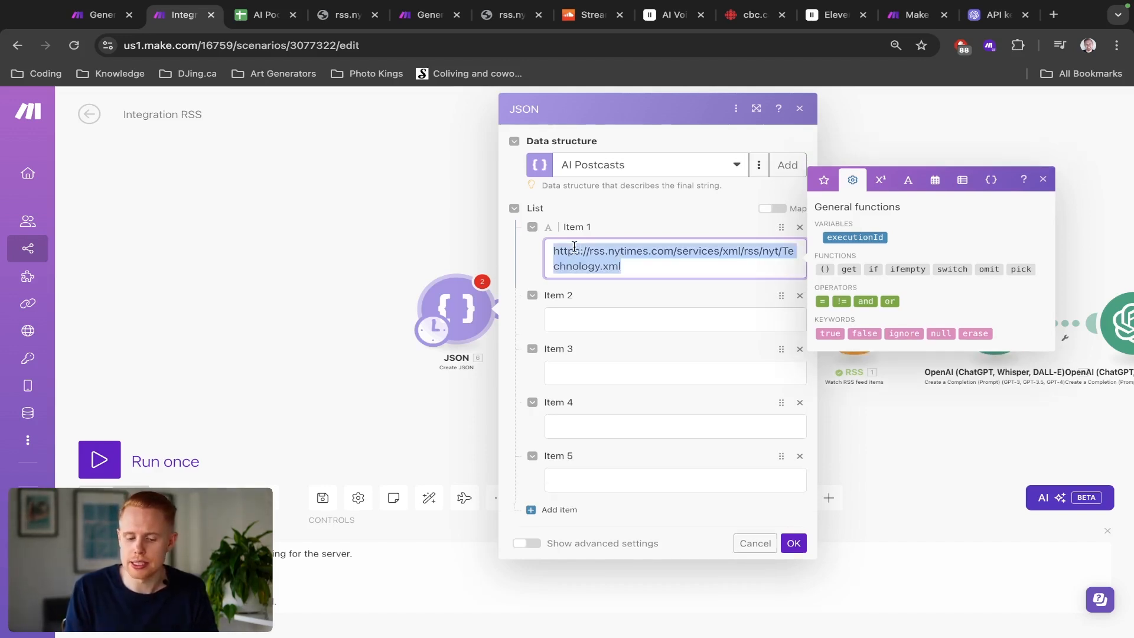
left_click(586, 309)
type("123")
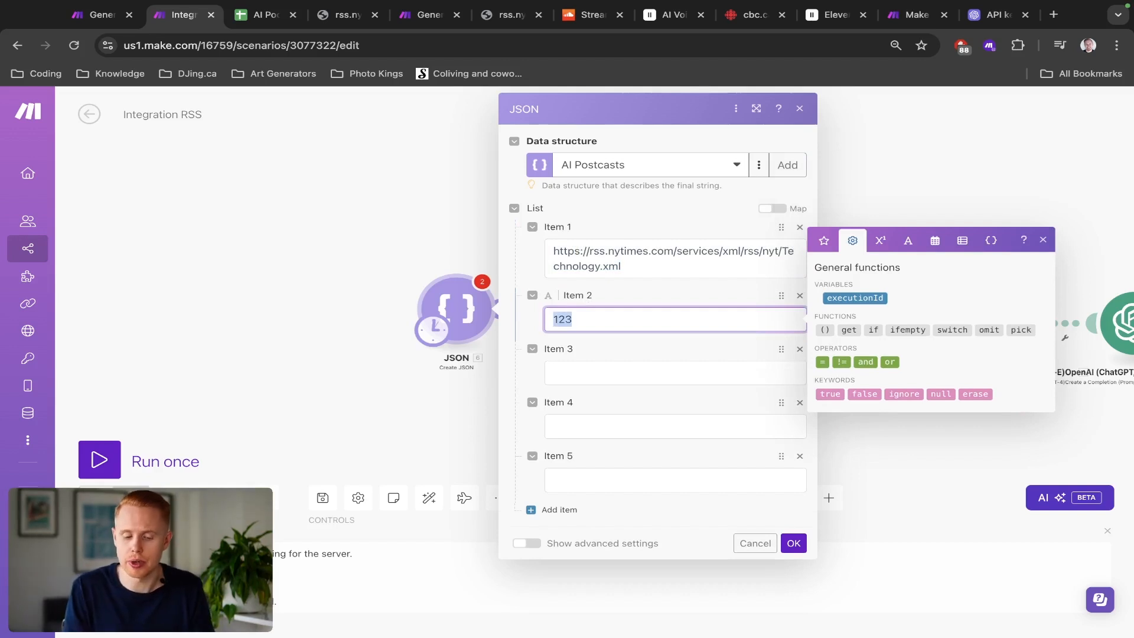
left_click(624, 266)
triple_click(624, 265)
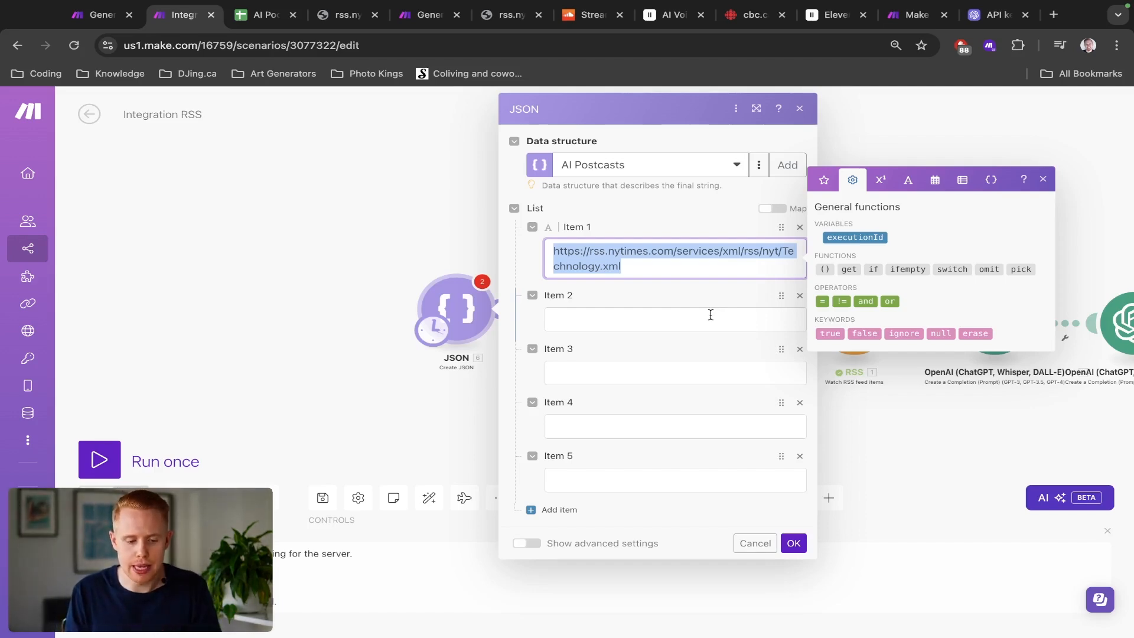
key("ctrl+Tab")
key("ctrl+Tab")
key("super+bracketleft")
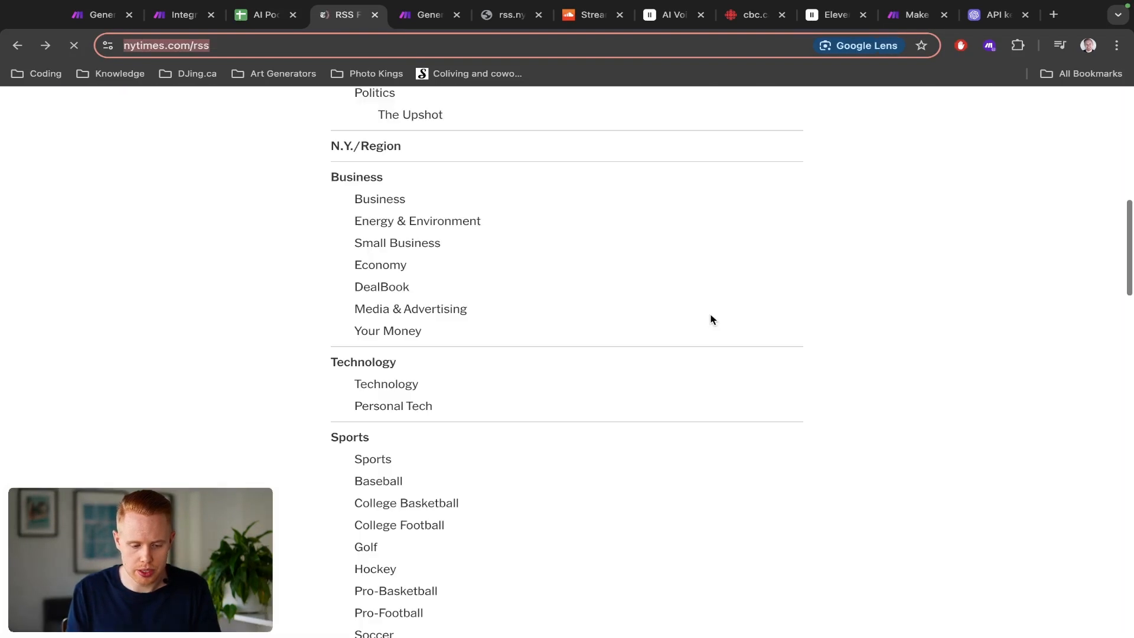
left_click(402, 309)
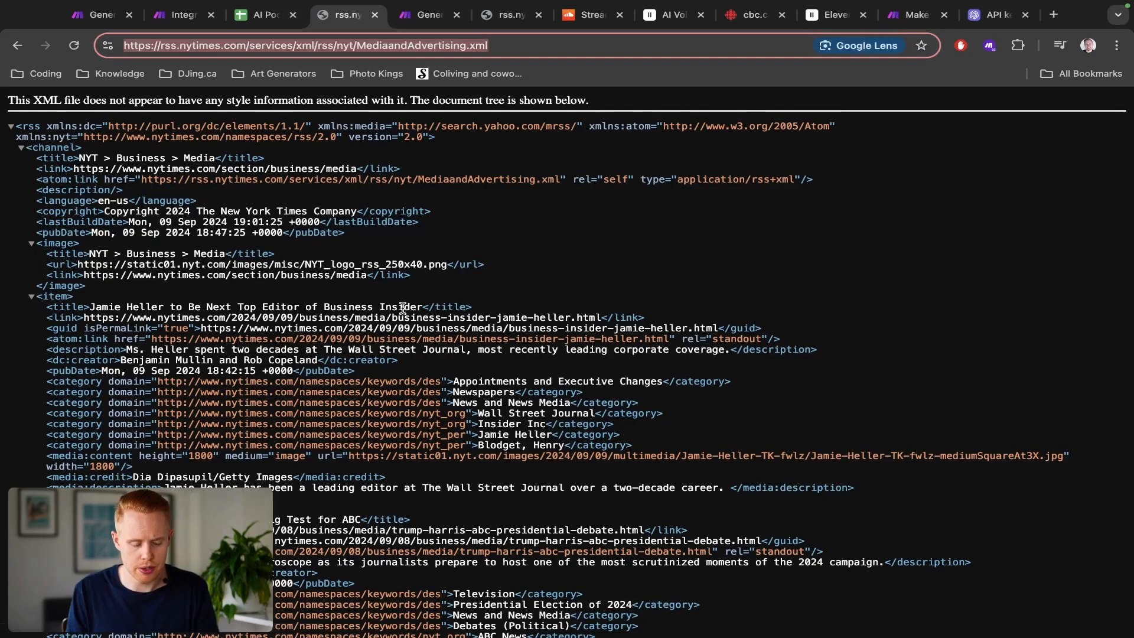
key("super+1")
key("super+2")
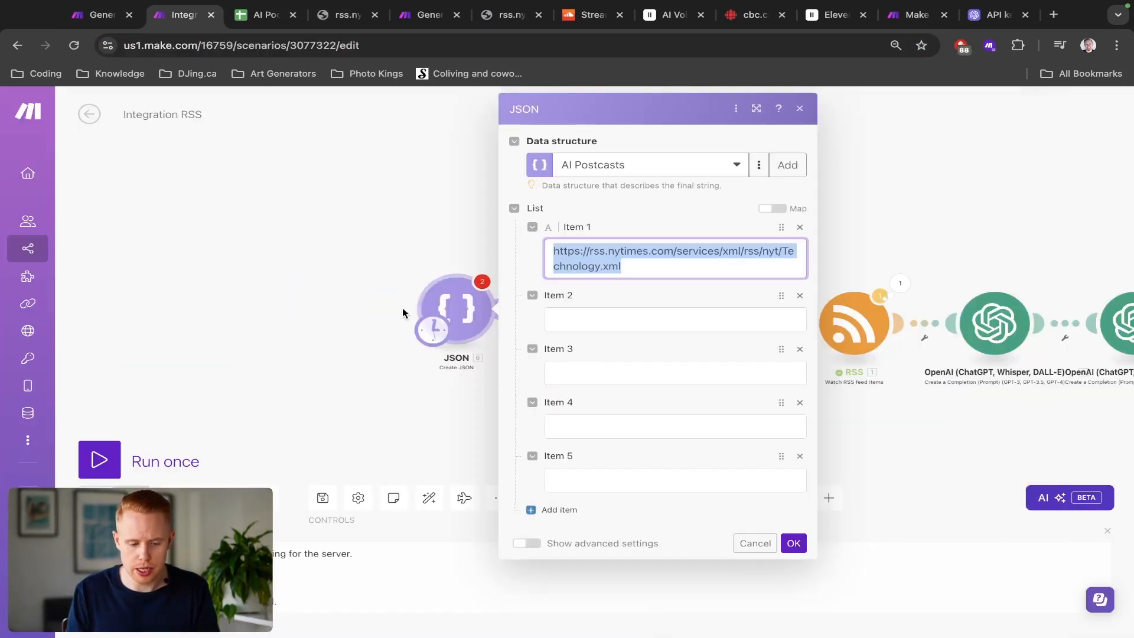
left_click(563, 318)
type("https://rss.nytimes.com/services/xml/rss/nyt/MediaandAdvertising.xml")
left_click(666, 363)
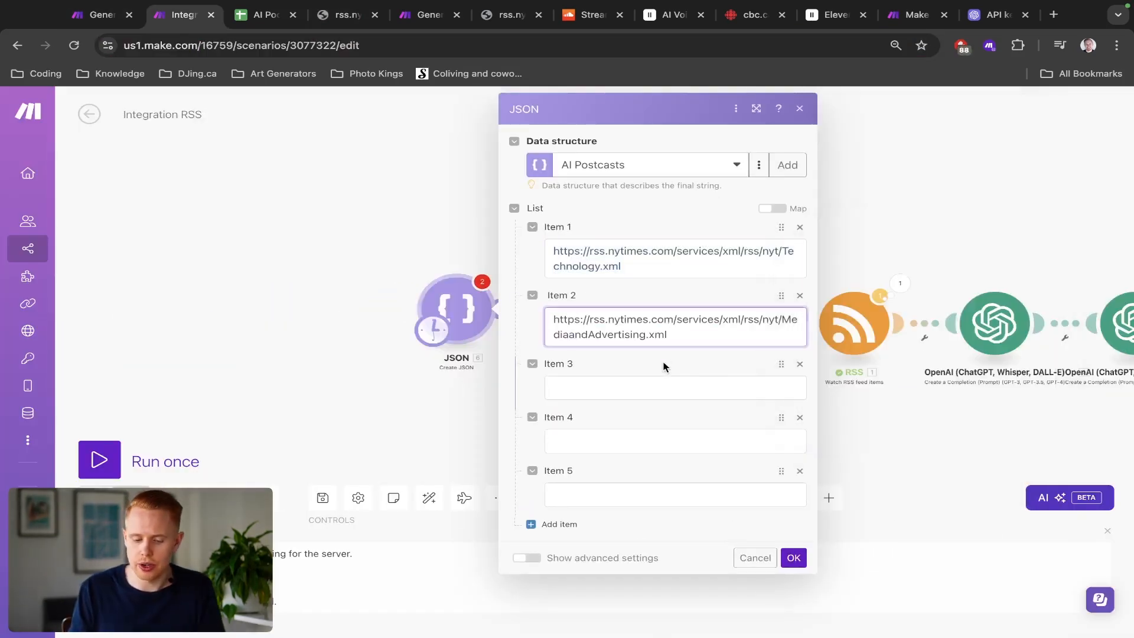
Step: Delete the remaining empty list items and confirm the Create JSON module
left_click(800, 369)
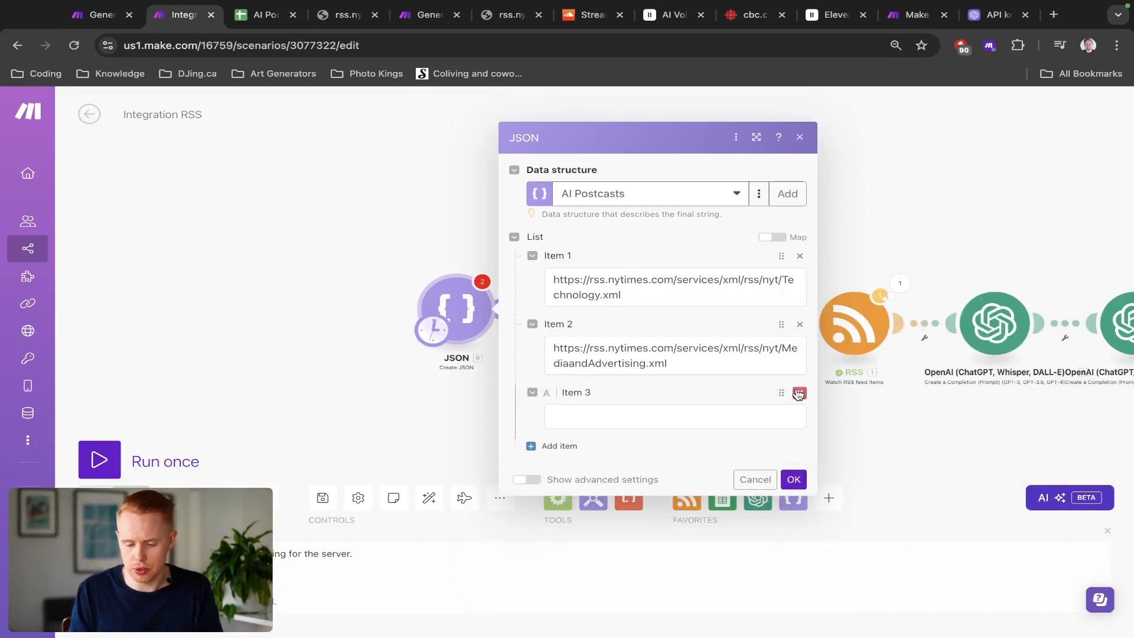
left_click(800, 393)
left_click(793, 453)
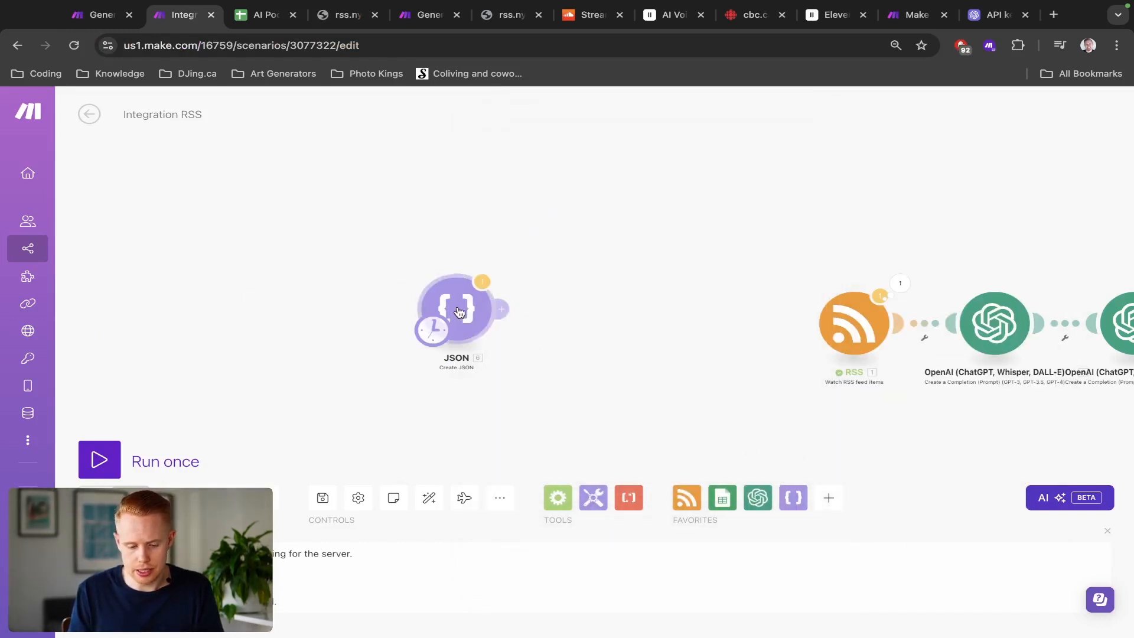
Step: Run the scenario once anyway and inspect the Create JSON module's output bundle content
left_click(99, 460)
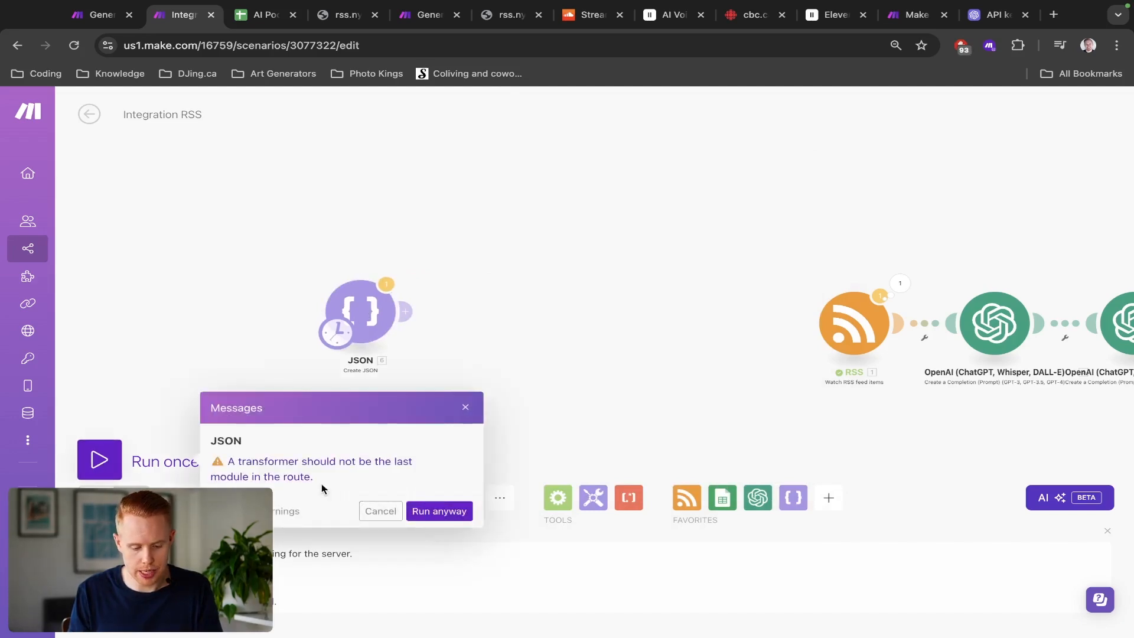
left_click(412, 511)
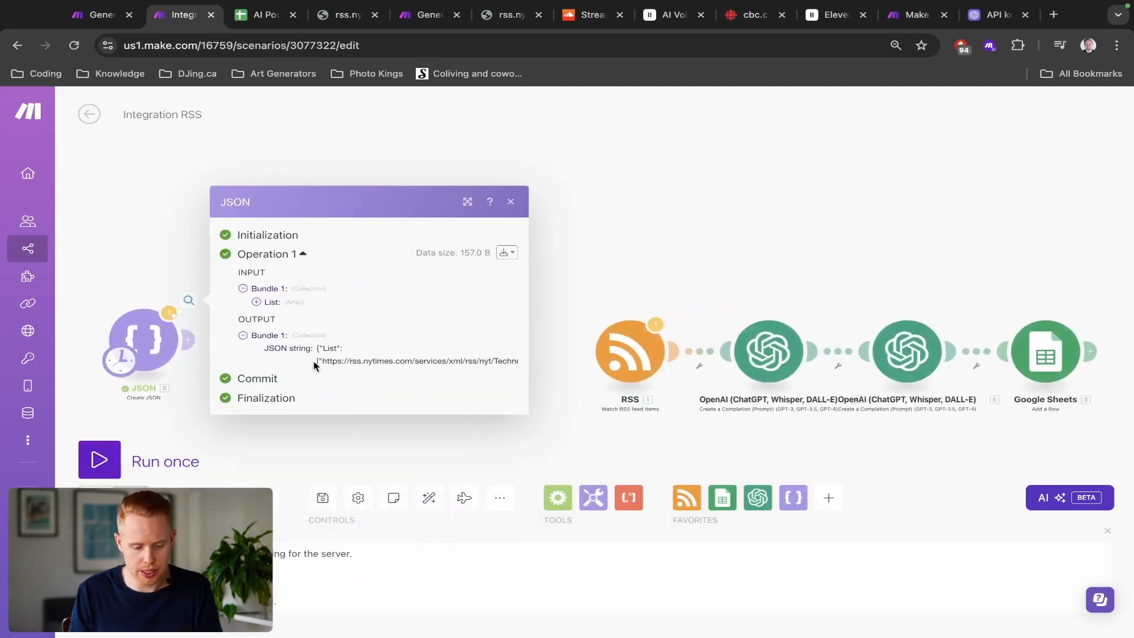
scroll(335, 357, "up", 5)
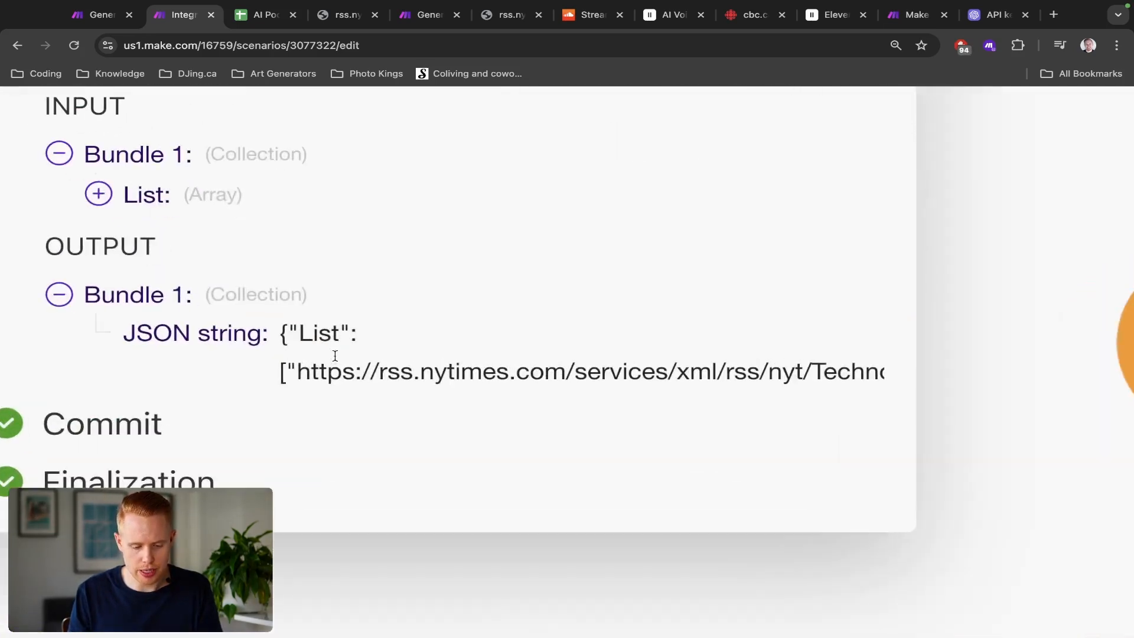
left_click_drag(279, 337, 742, 376)
scroll(742, 376, "down", 5)
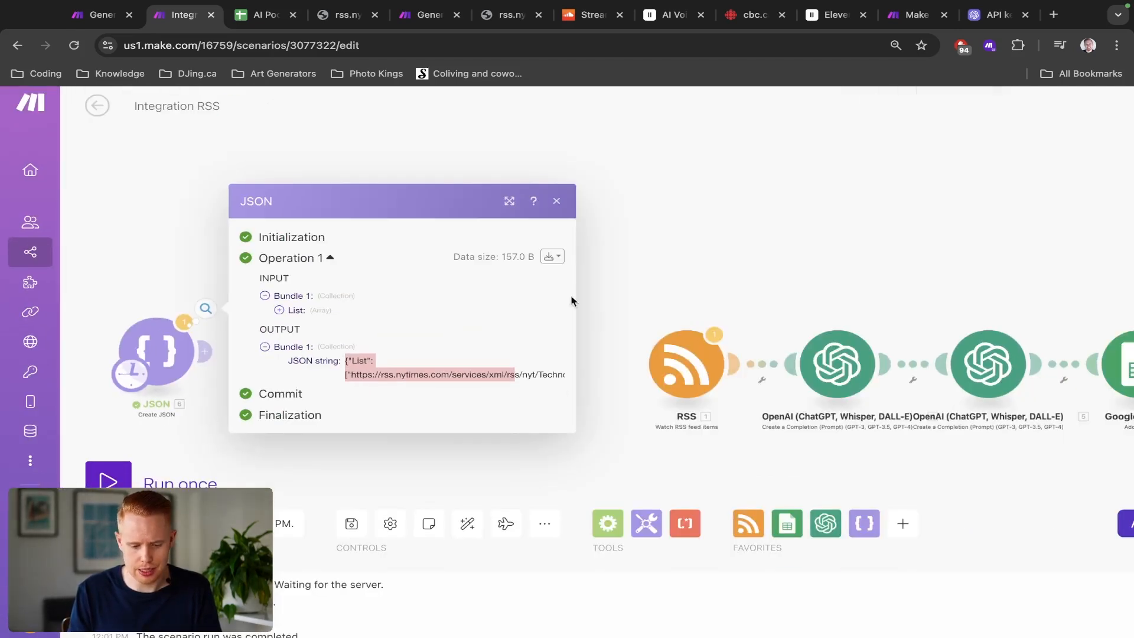
left_click(553, 257)
left_click(553, 303)
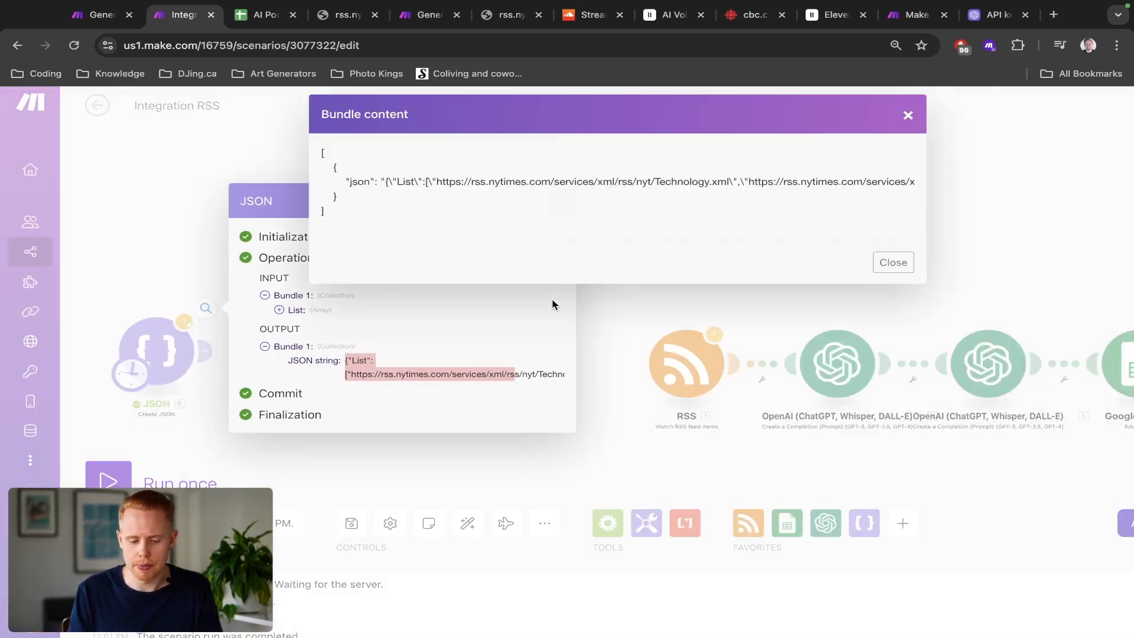
triple_click(399, 181)
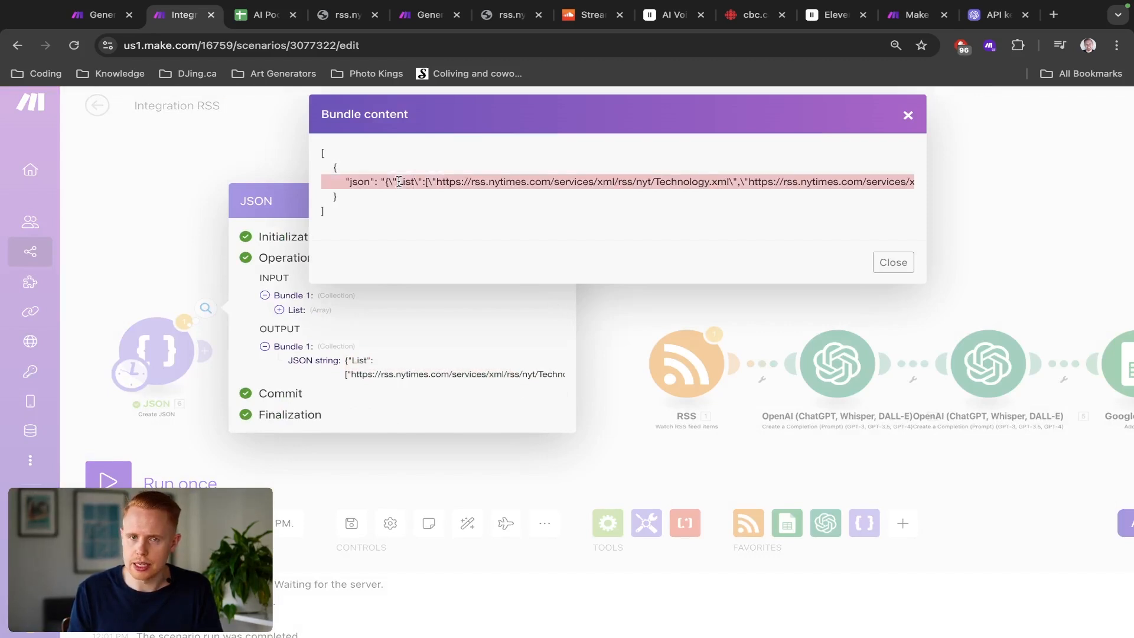
left_click(893, 263)
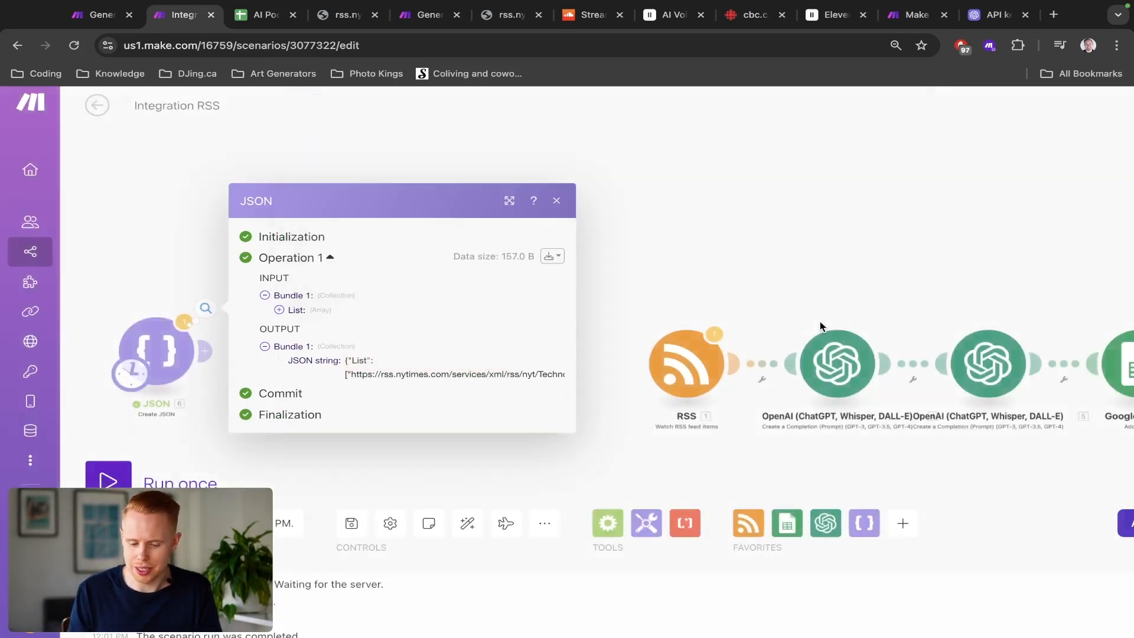
Step: Examine the message content of the first OpenAI module
left_click(833, 354)
left_click(1063, 506)
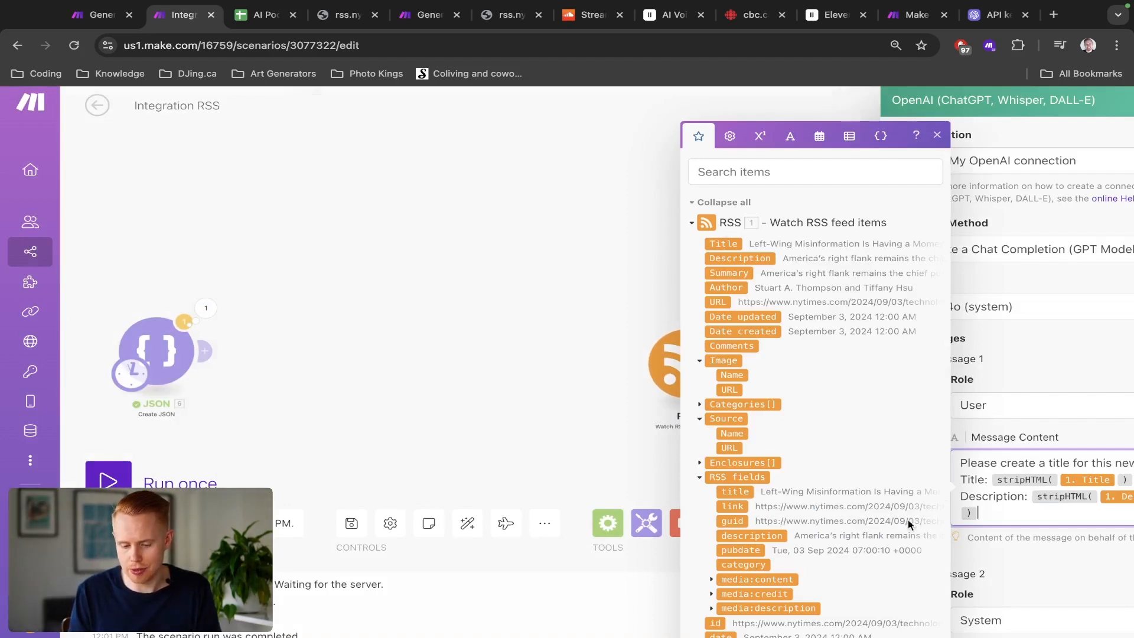
left_click(205, 308)
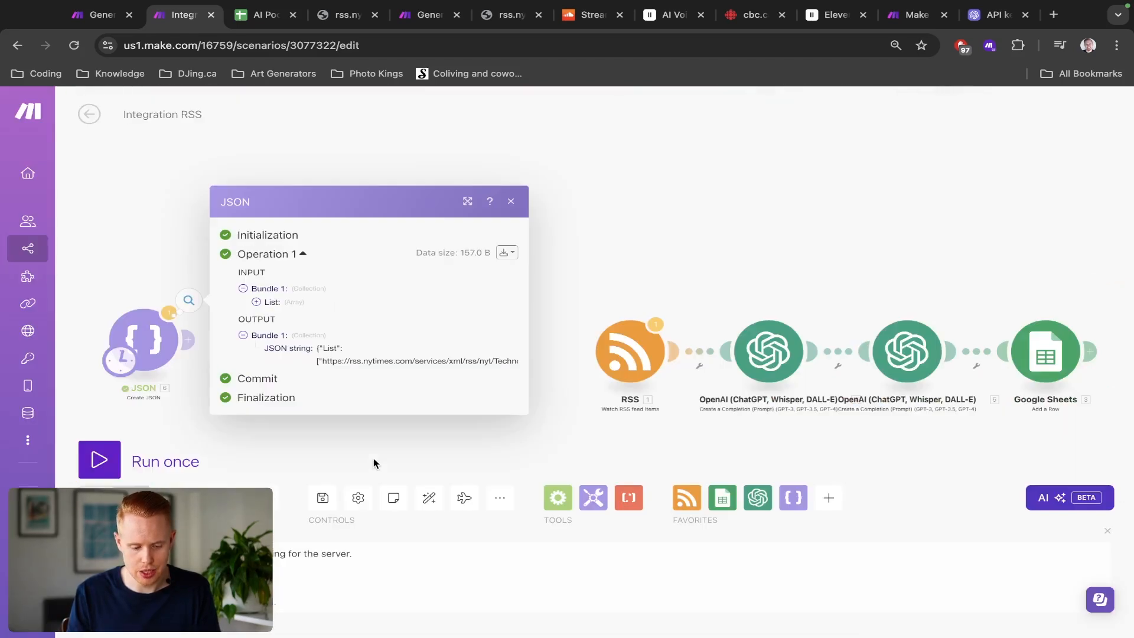
left_click(432, 424)
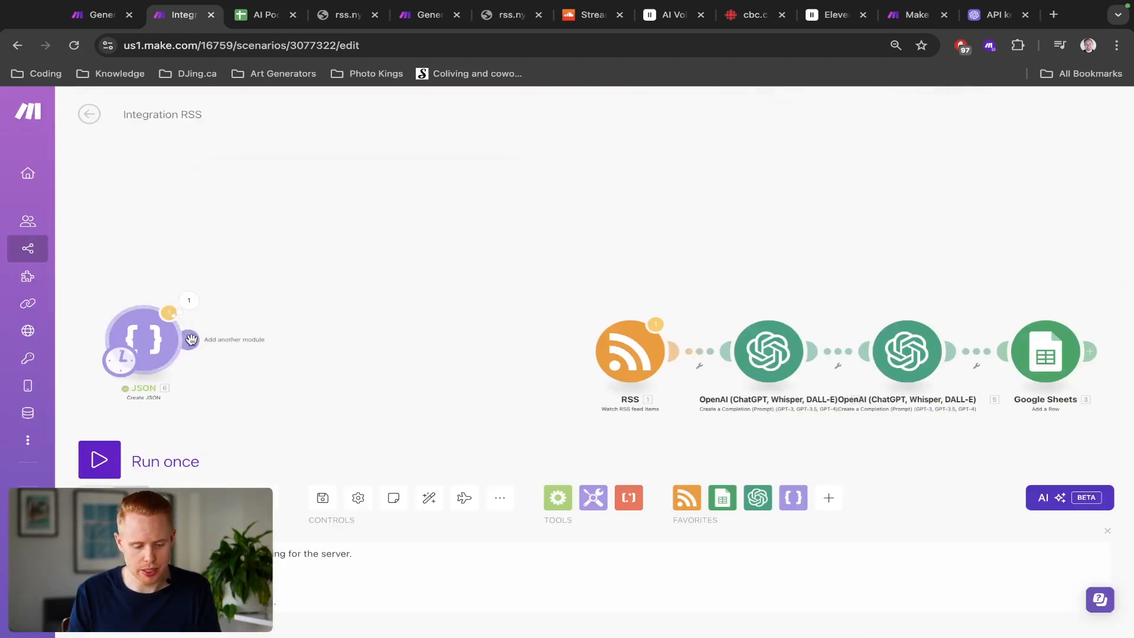
Step: Add a Parse JSON module after Create JSON, mapping the Create JSON string as its JSON string
left_click(222, 345)
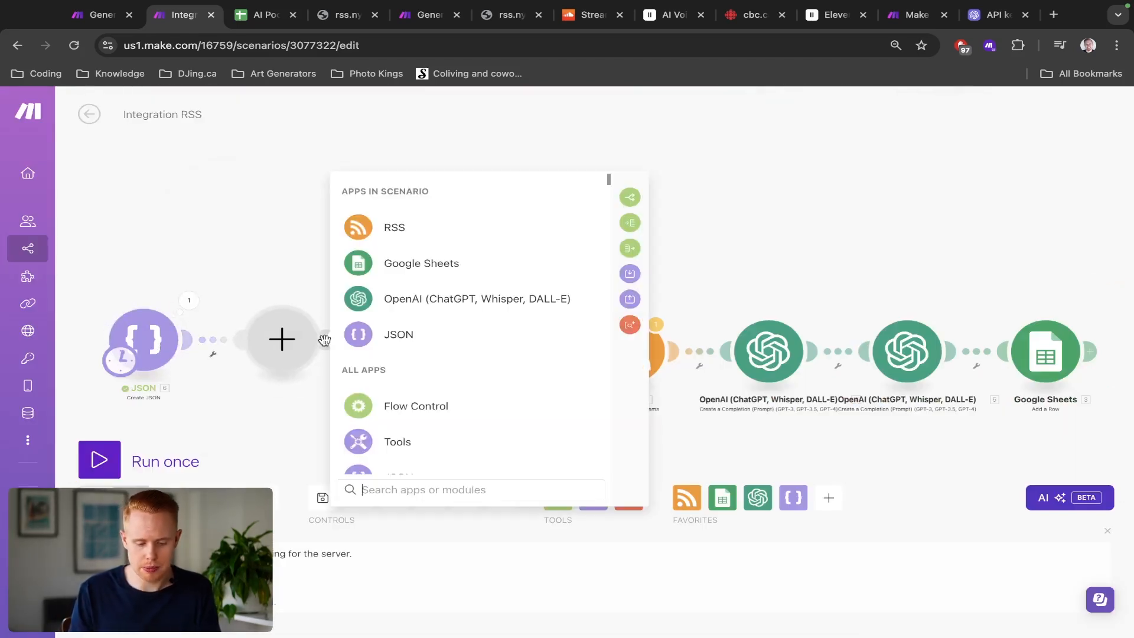
left_click(395, 338)
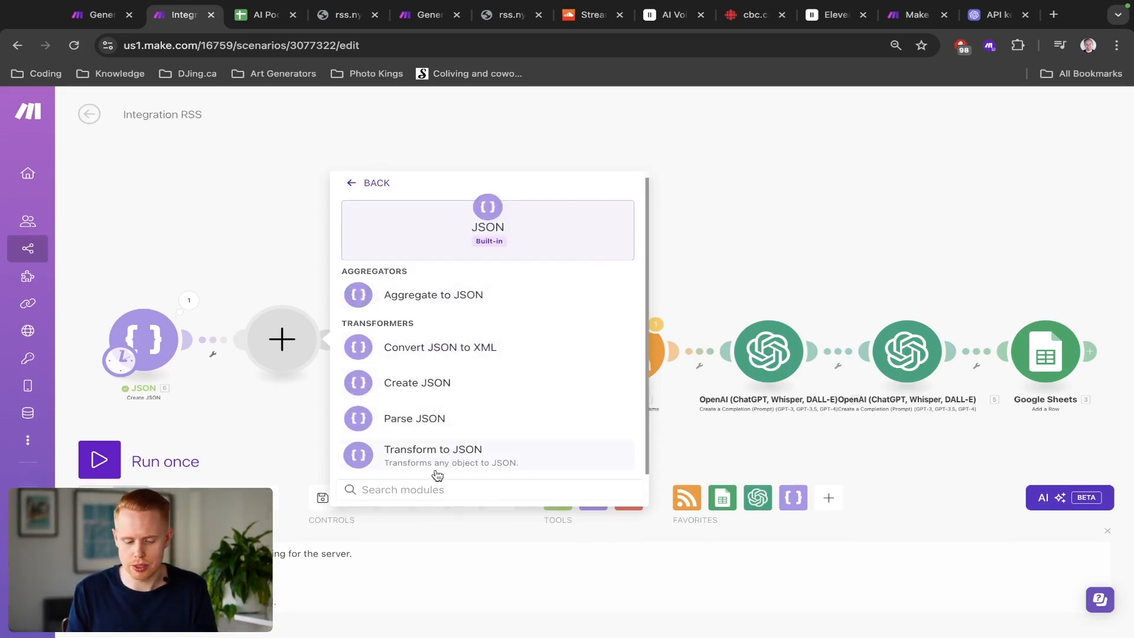
left_click(456, 425)
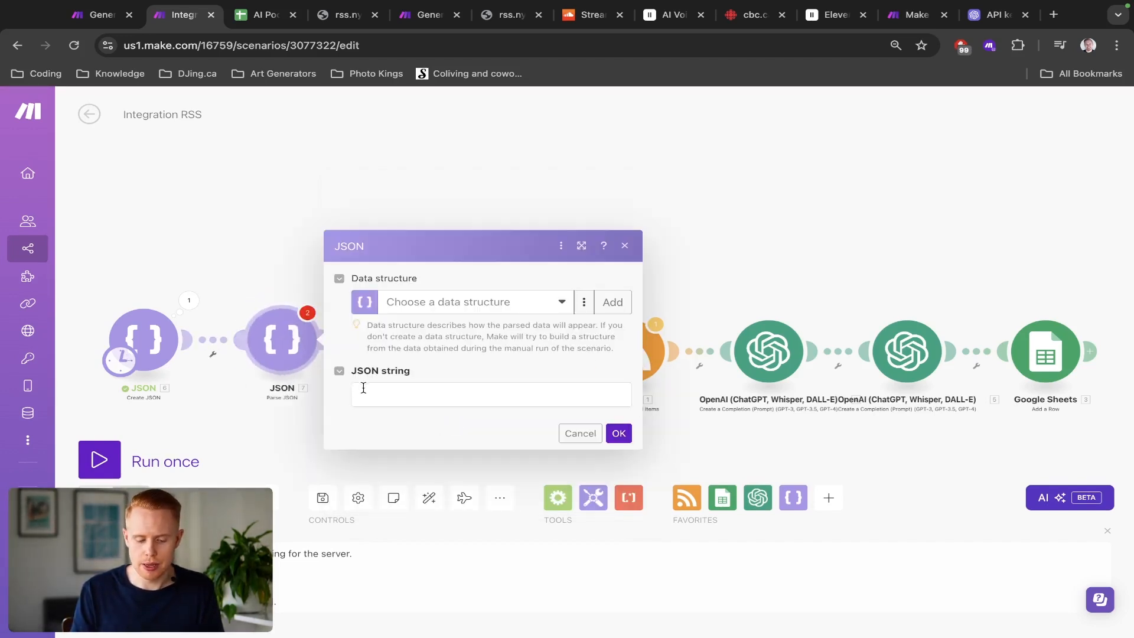
left_click(367, 390)
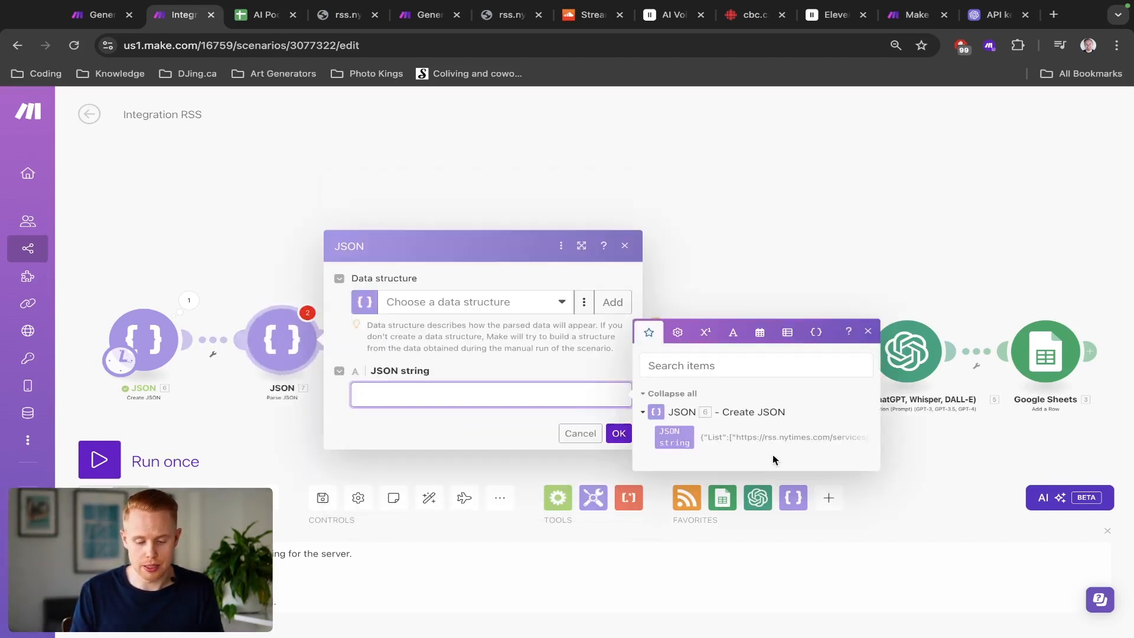
left_click(677, 427)
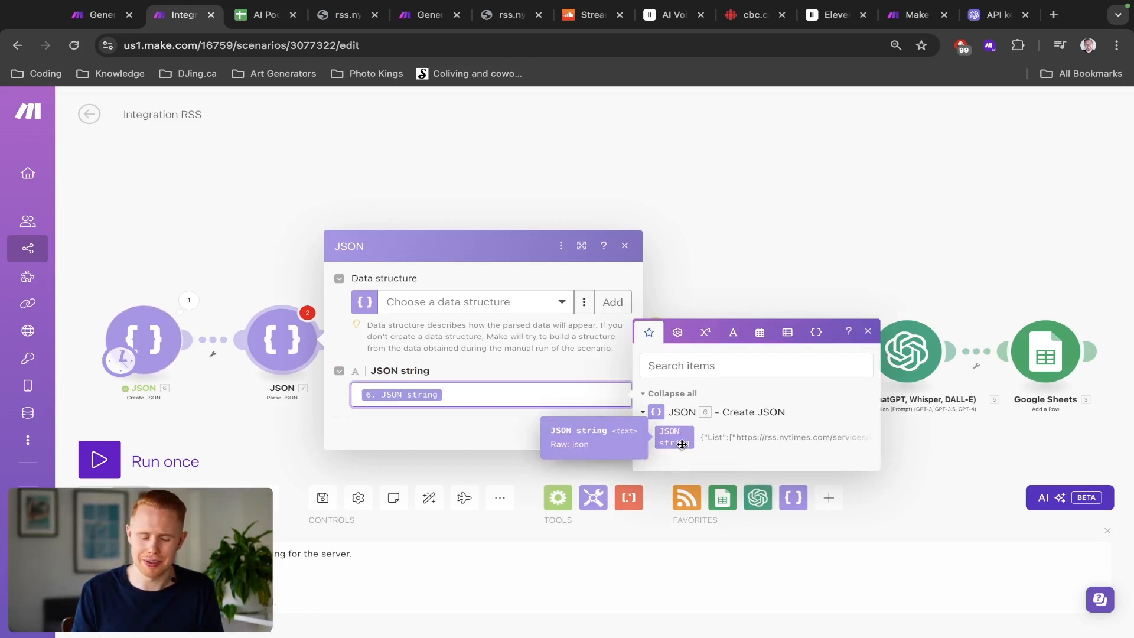
left_click(502, 347)
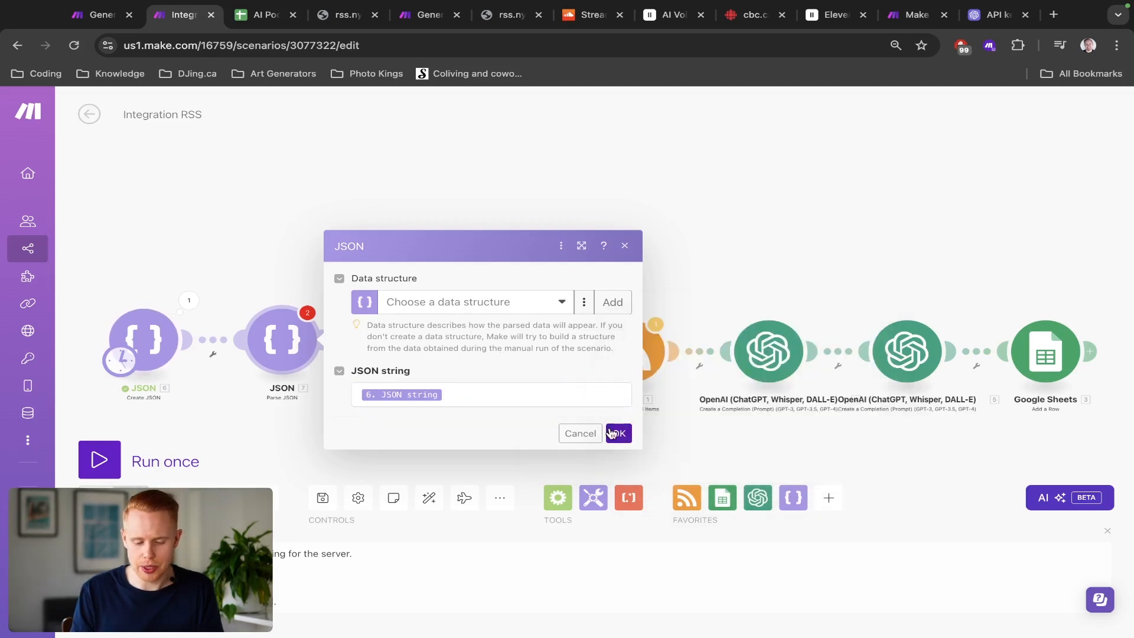
left_click(618, 433)
Step: Start a single run of the scenario
left_click(95, 460)
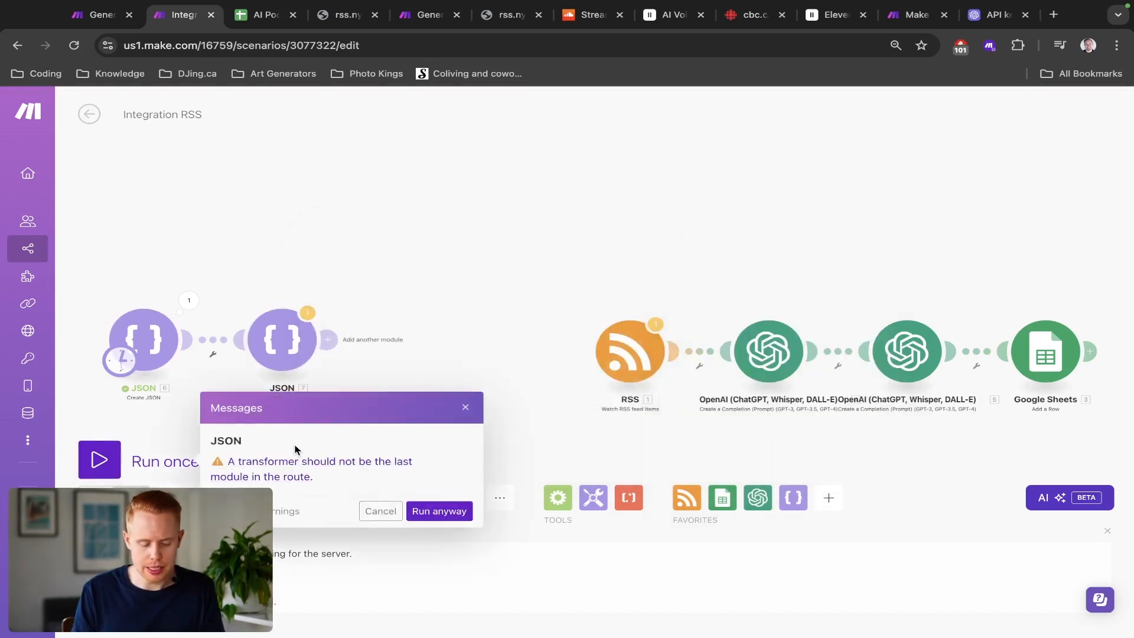
scroll(294, 446, "up", 5)
scroll(294, 451, "left", 2)
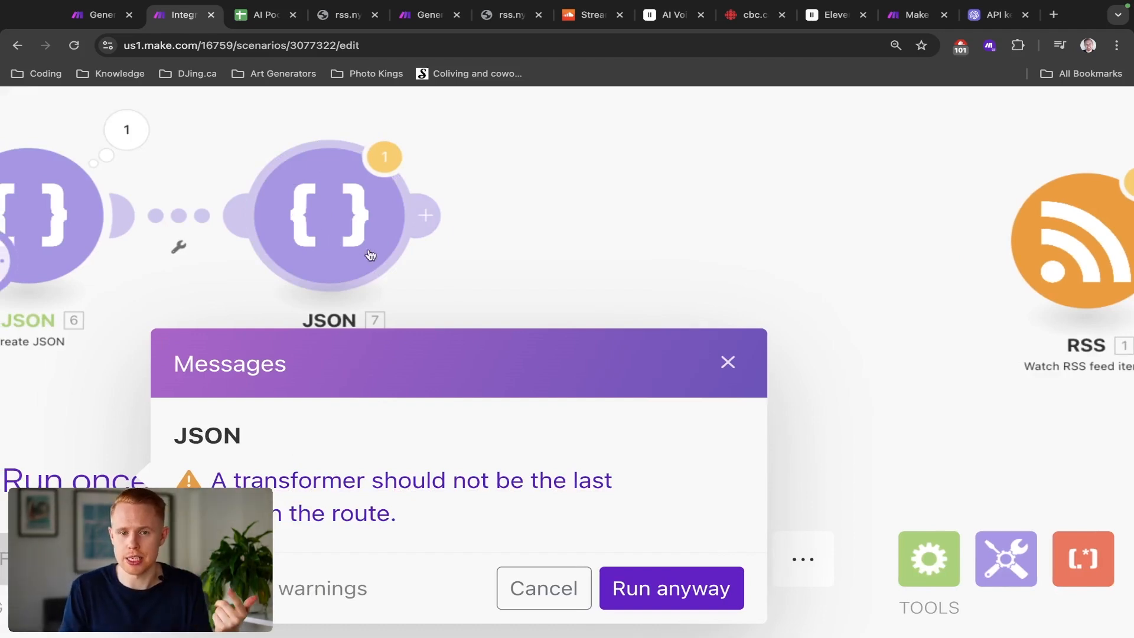
scroll(406, 417, "down", 5)
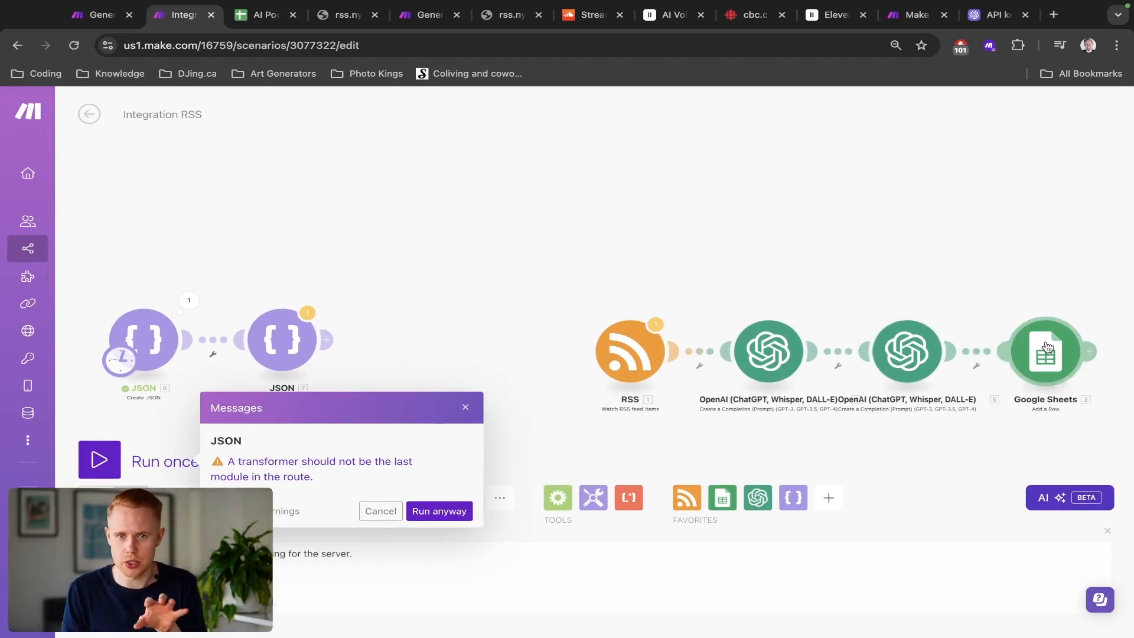
Step: Review the column headers of the AI Podcast spreadsheet
key("ctrl+Tab")
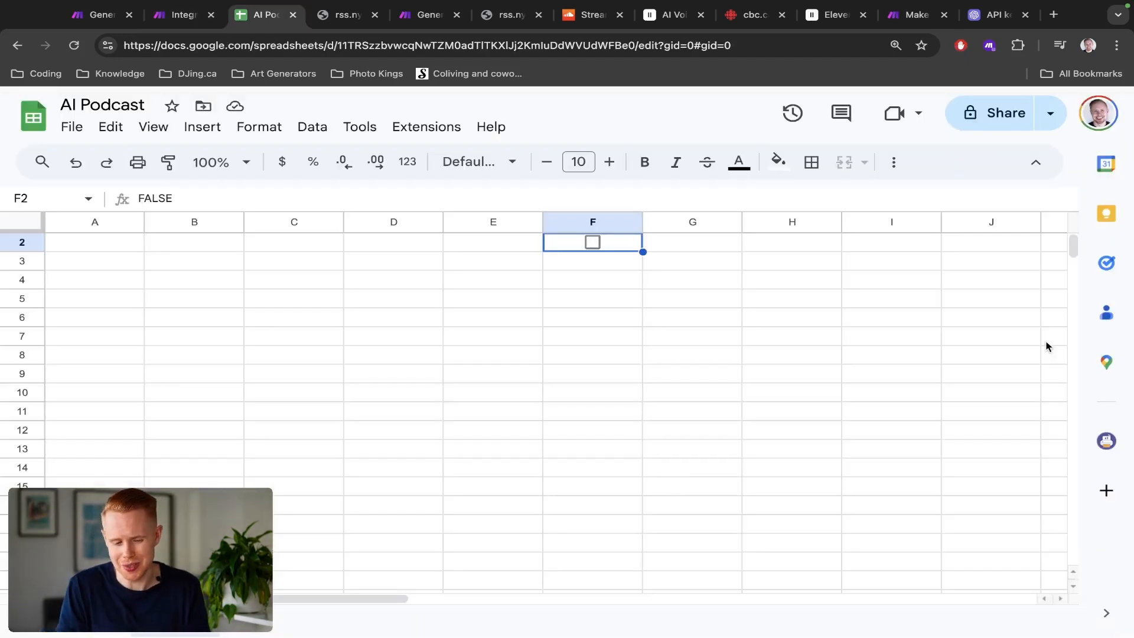
scroll(1046, 347, "up", 1)
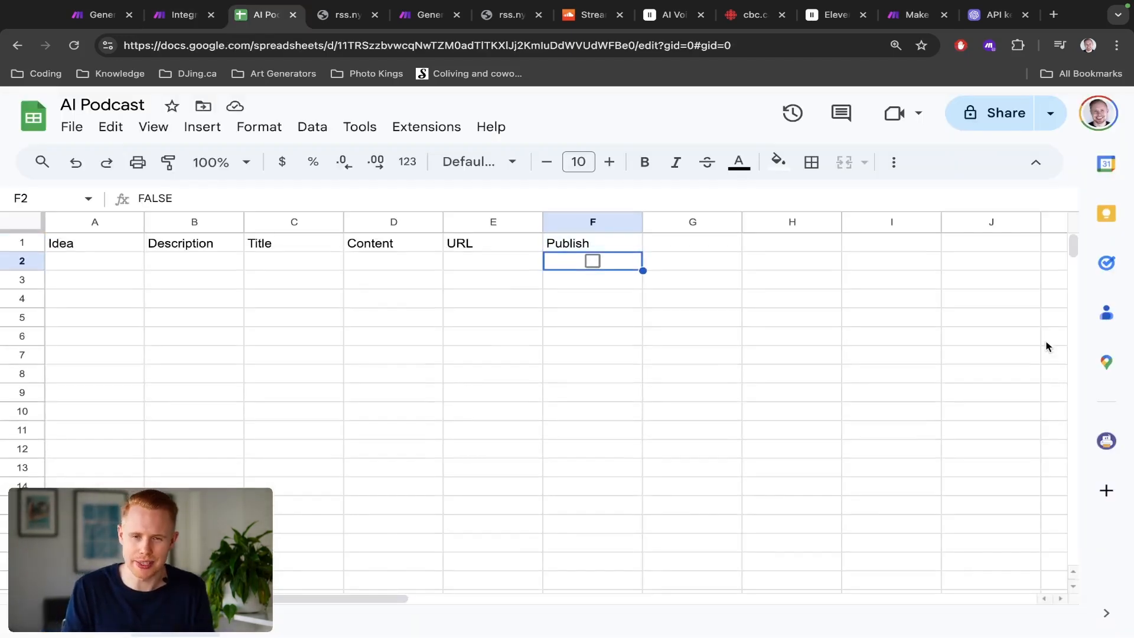
key("ctrl+shift+Tab")
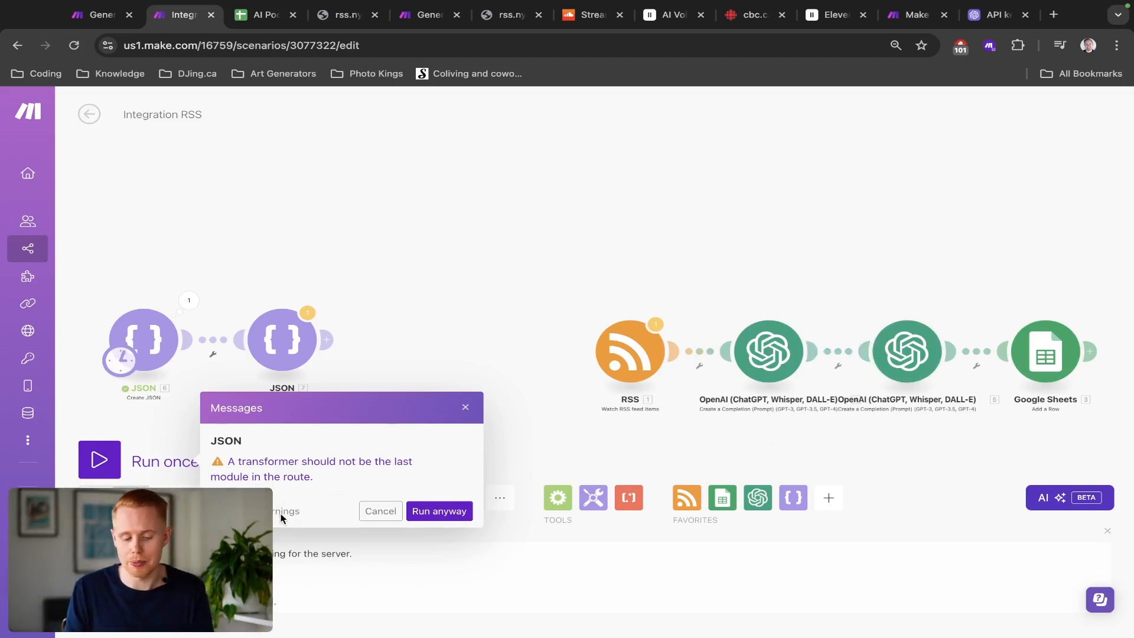
Step: Run the scenario anyway and inspect the output bundles of the Create JSON and Parse JSON modules
left_click(422, 513)
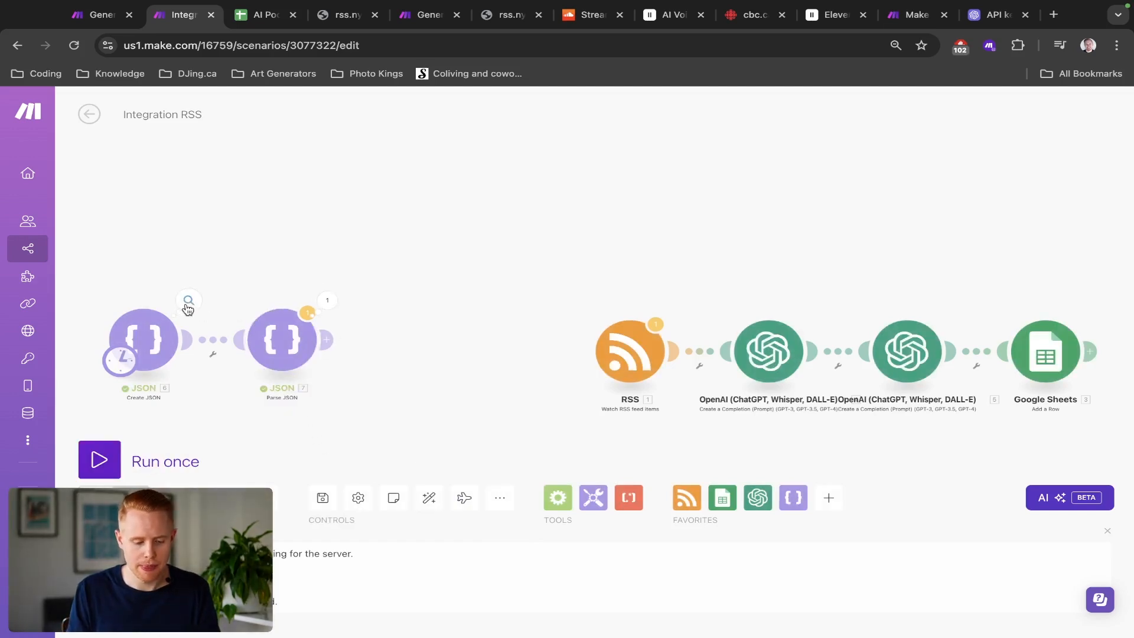
left_click(187, 305)
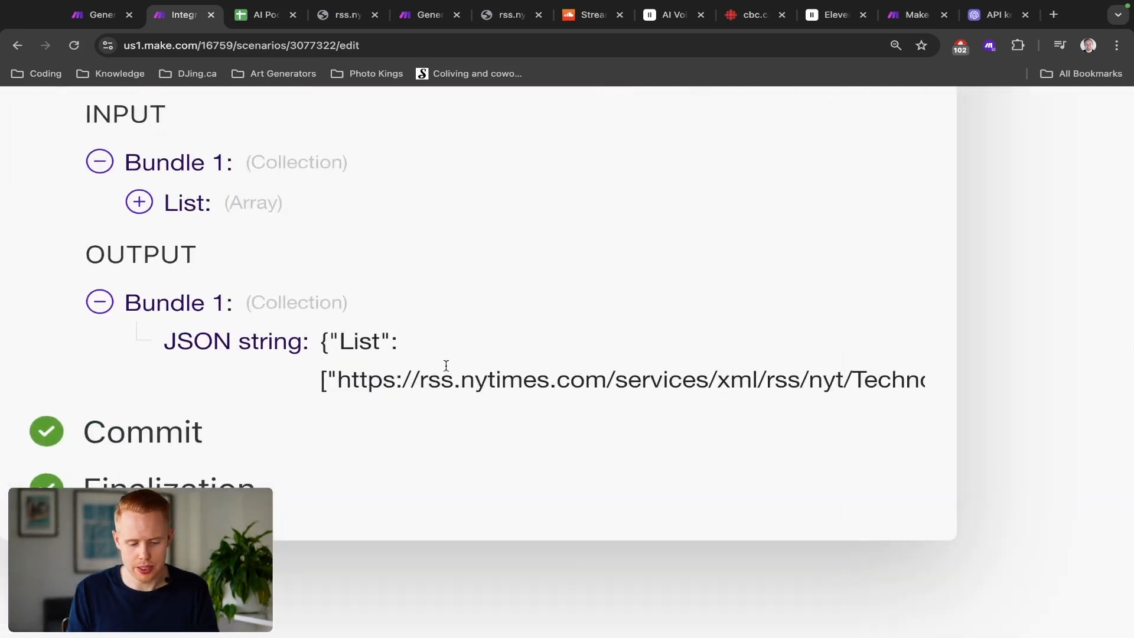
triple_click(359, 357)
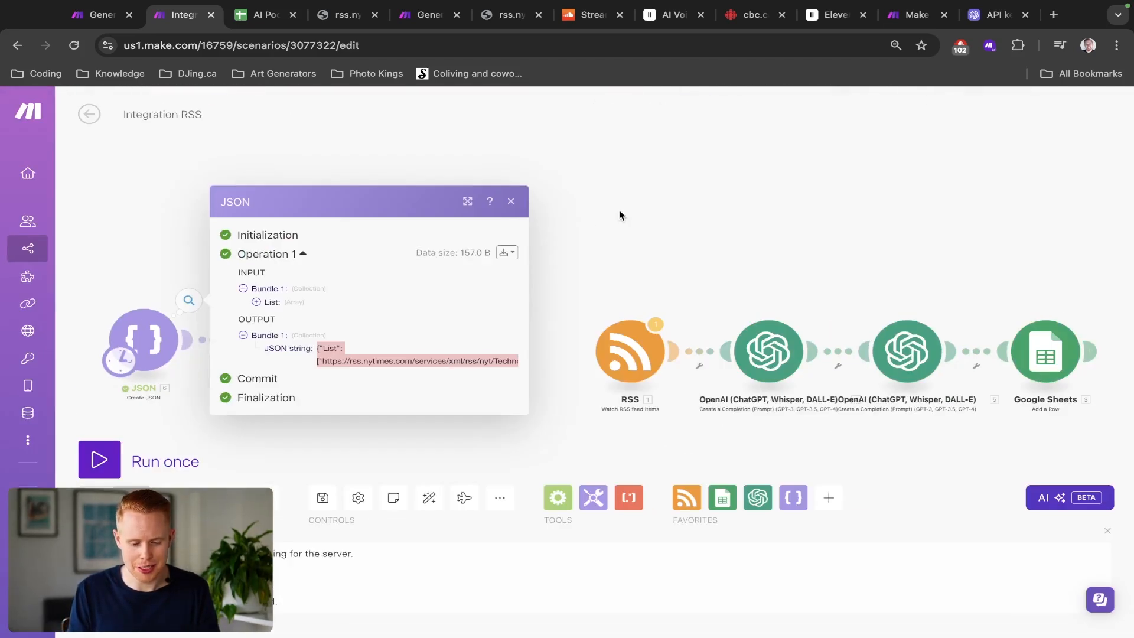
left_click(619, 211)
left_click(328, 301)
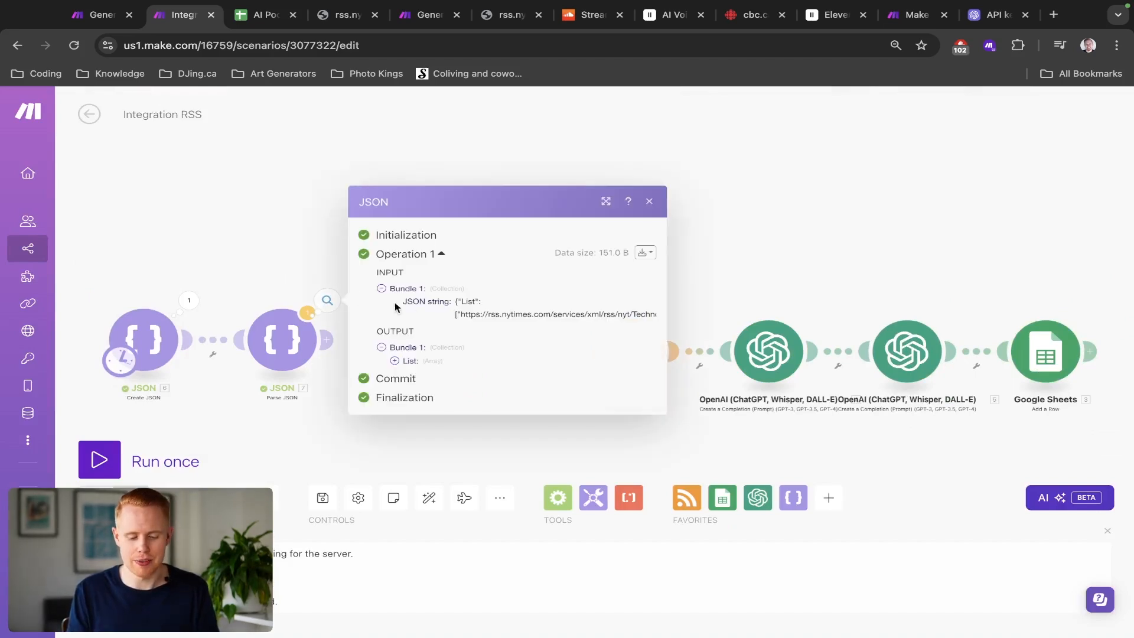
left_click(394, 361)
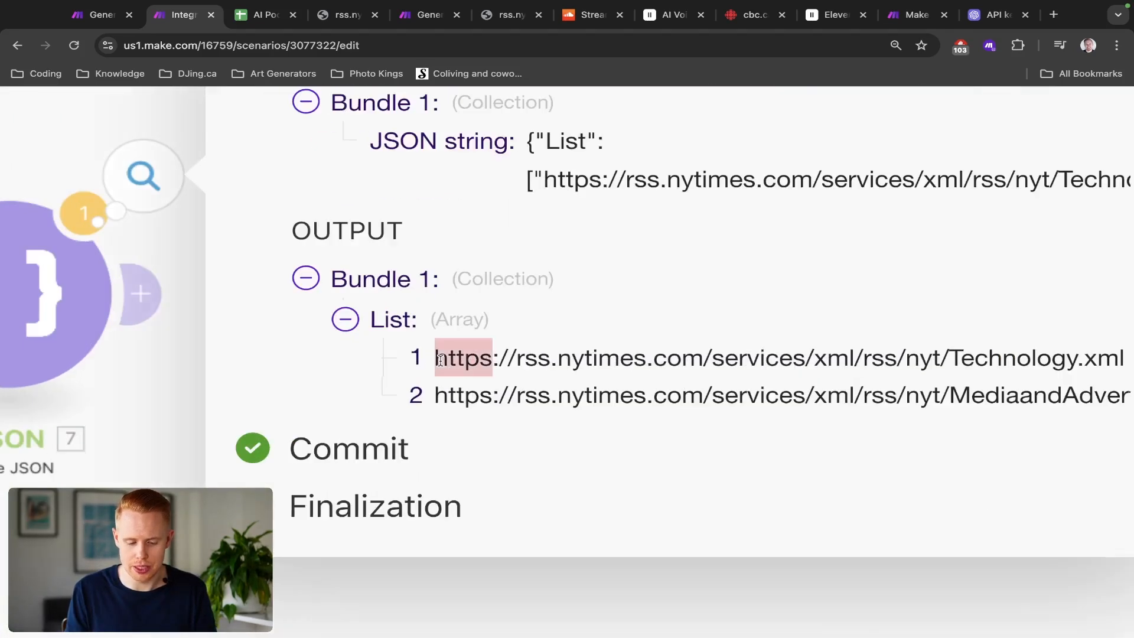
triple_click(425, 361)
triple_click(454, 390)
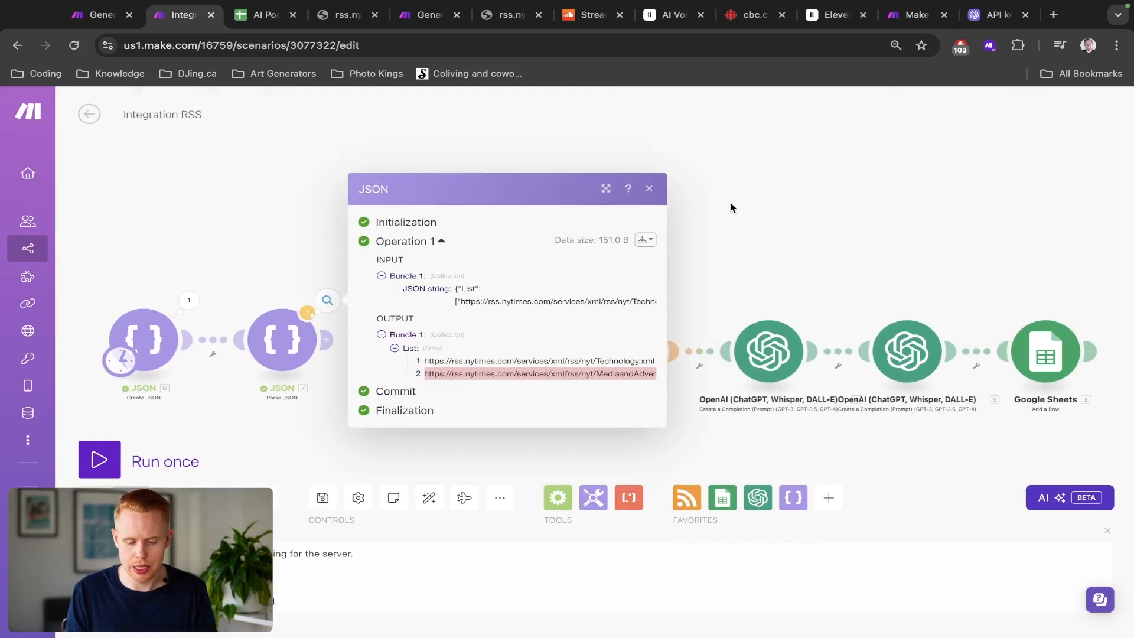
left_click(731, 207)
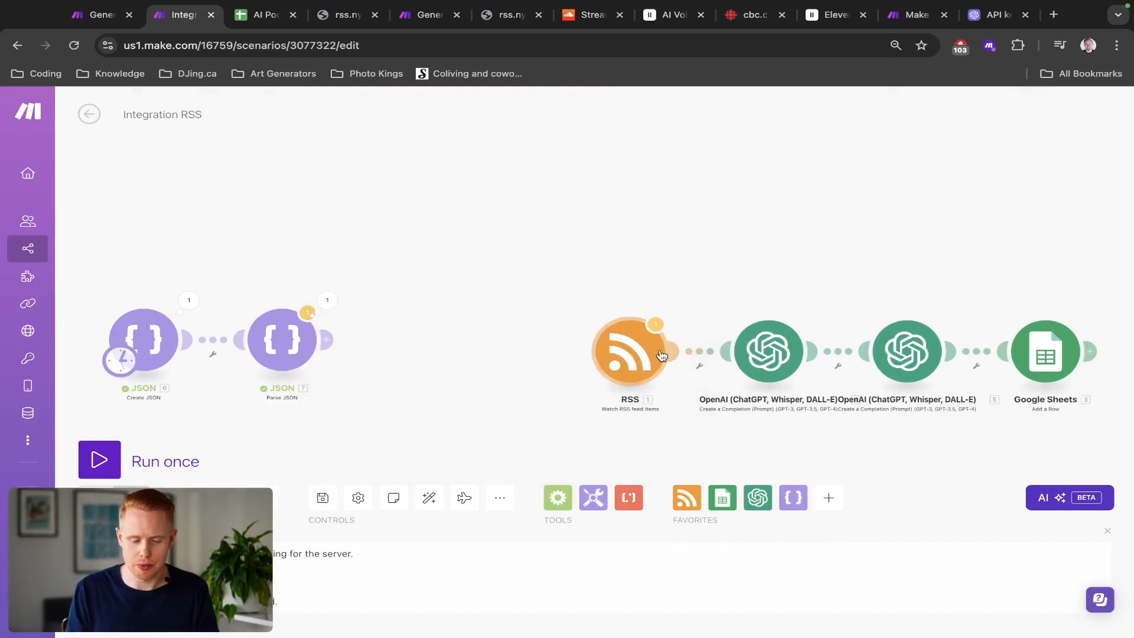
left_click(314, 341)
left_click(207, 231)
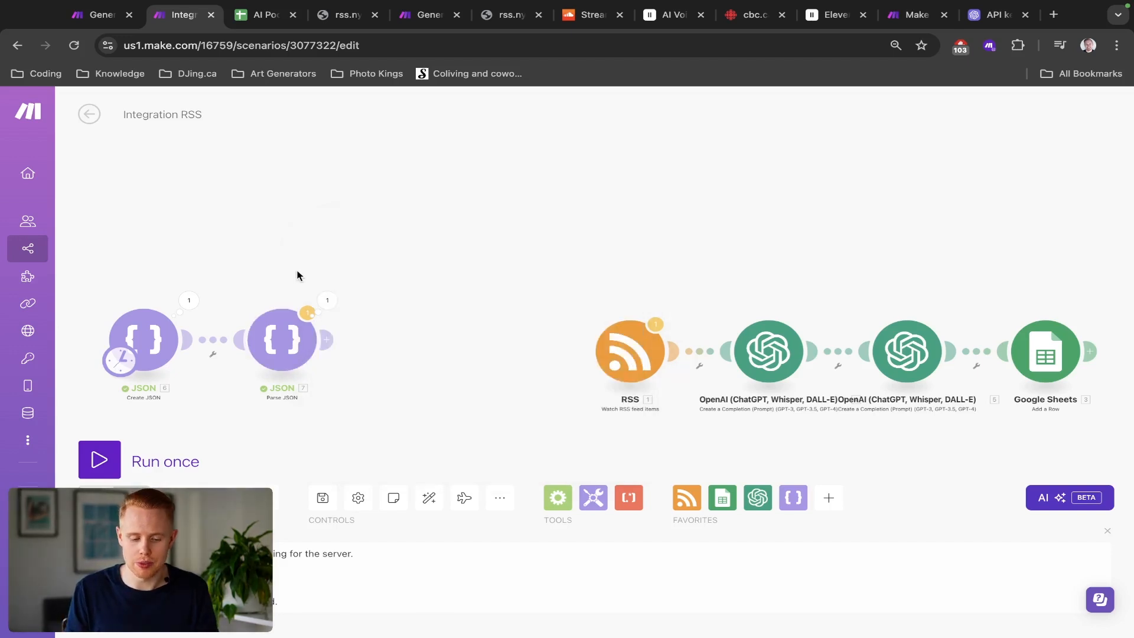
left_click(323, 298)
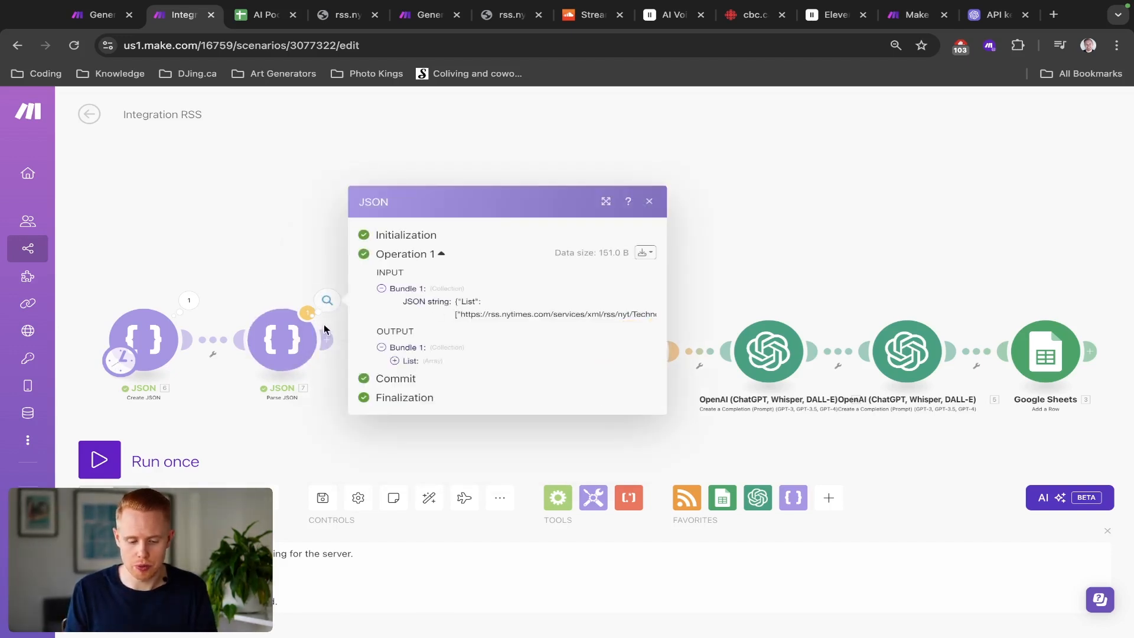
left_click(393, 360)
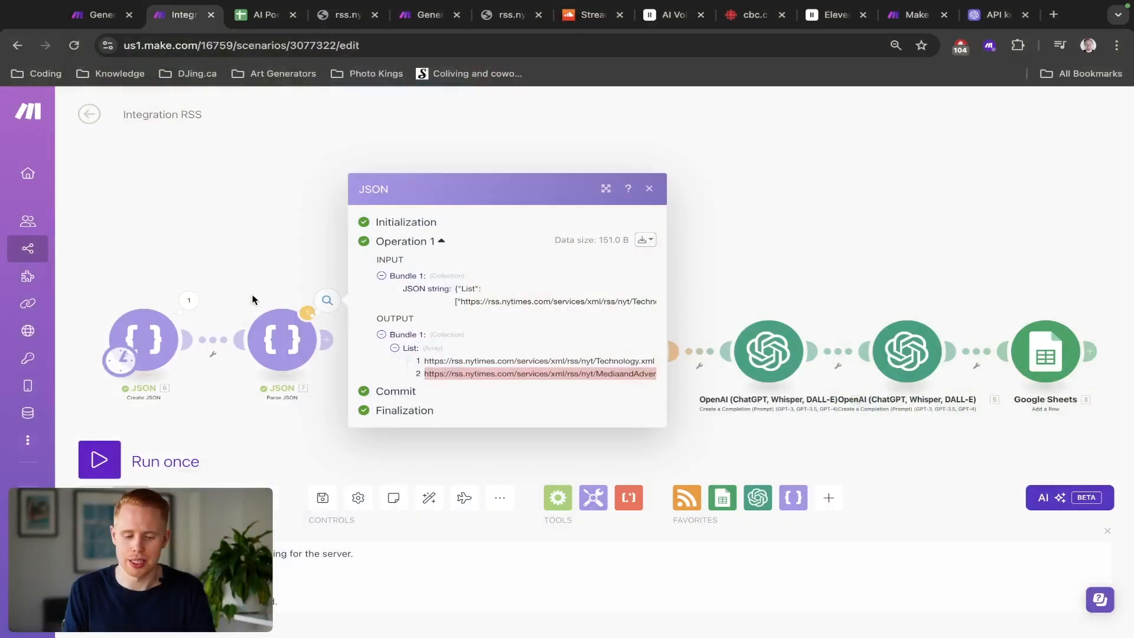
Step: Add a Flow Control Iterator after Parse JSON, mapping the Parse JSON List array as its Array
left_click(197, 244)
left_click(327, 341)
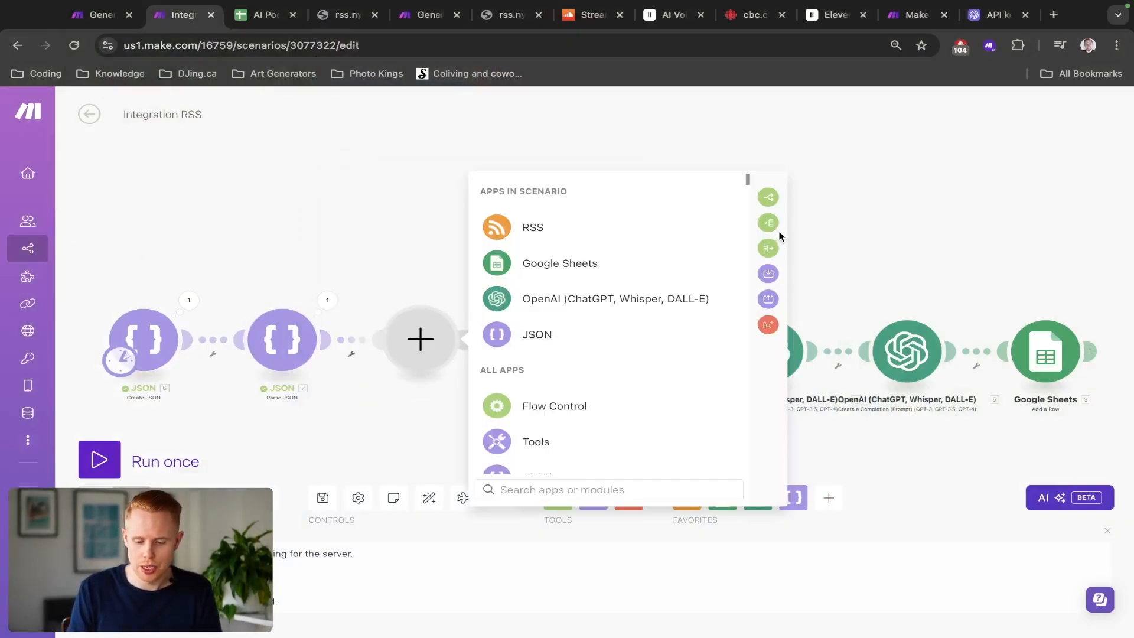
left_click(561, 407)
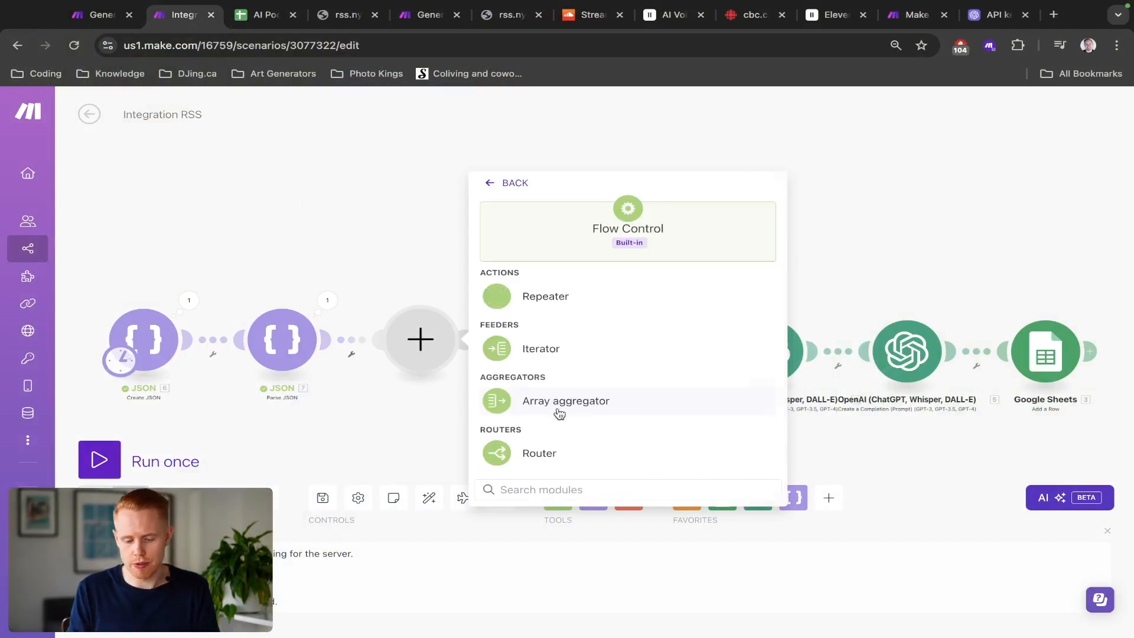
left_click(569, 354)
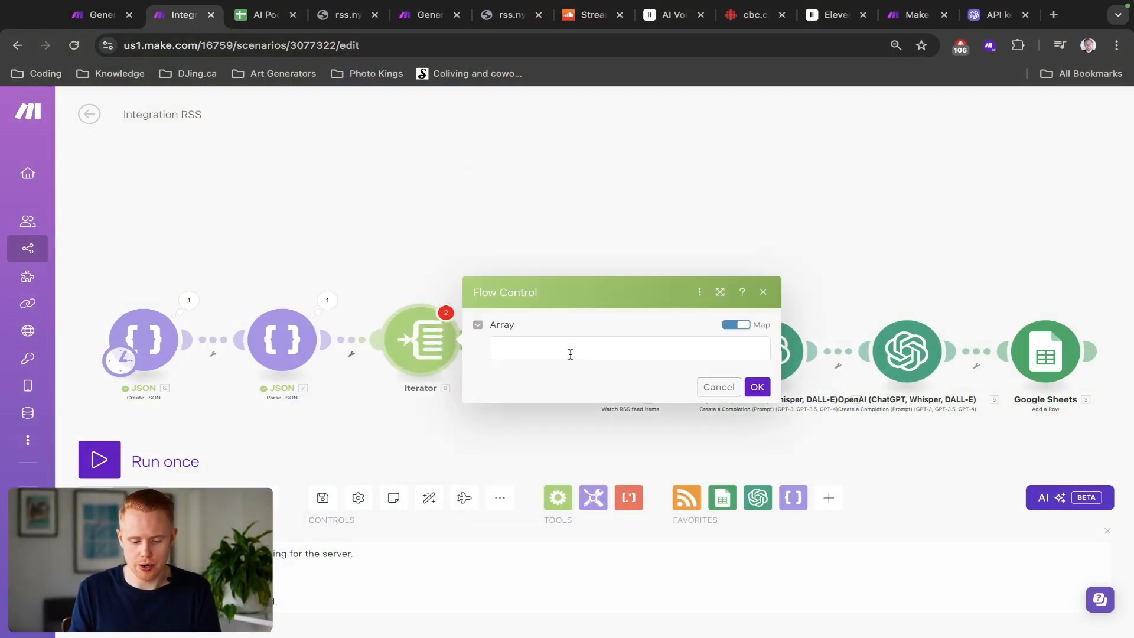
scroll(538, 351, "up", 5)
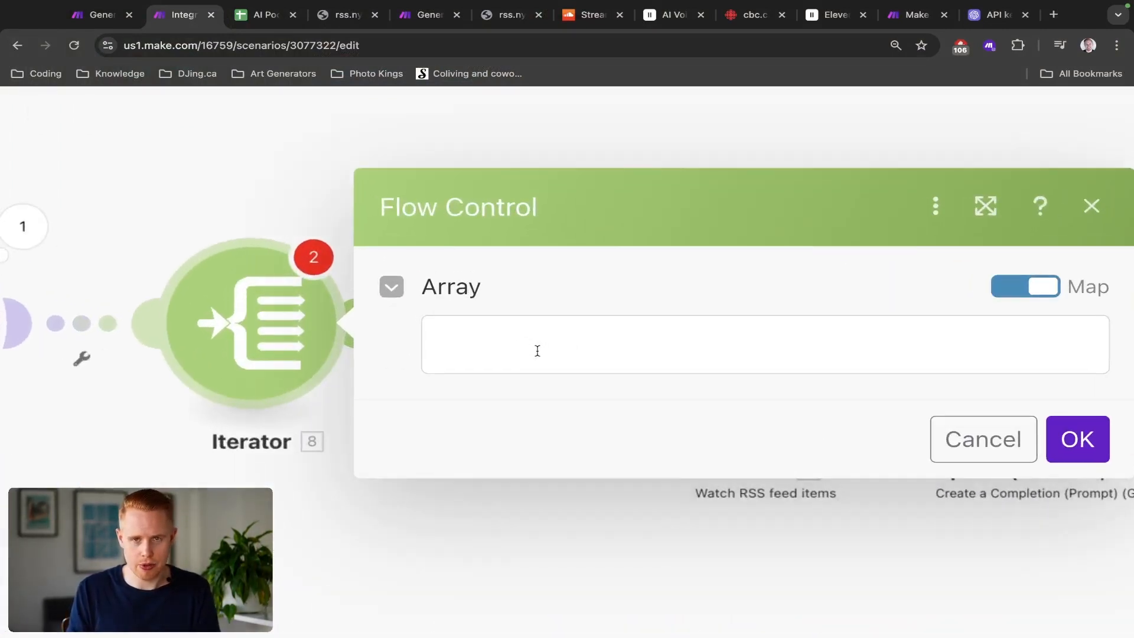
left_click(538, 351)
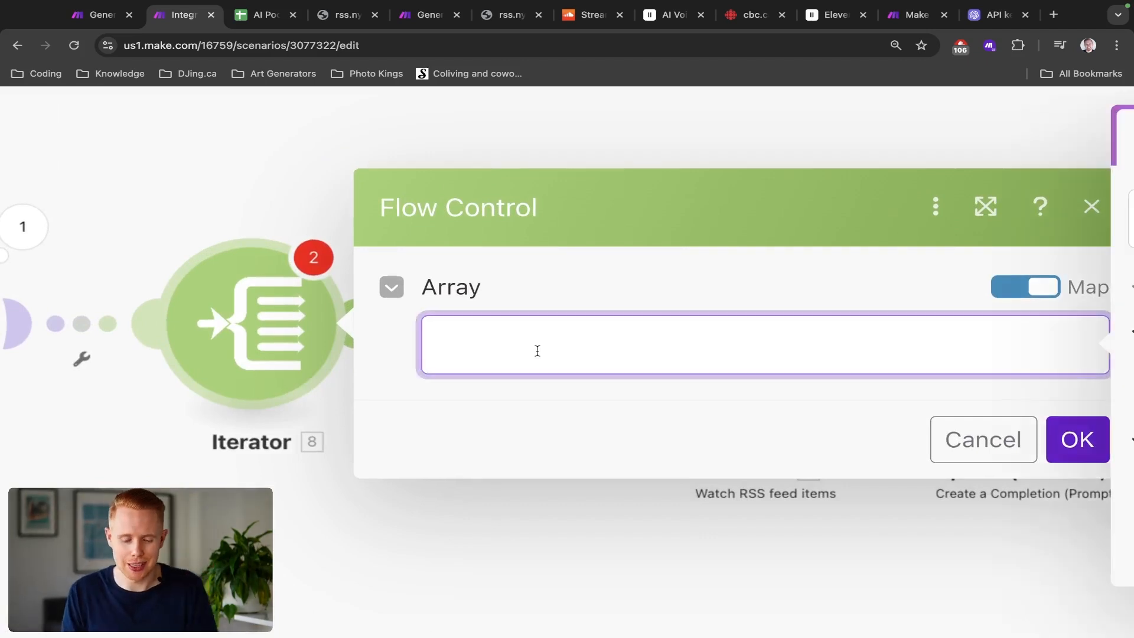
scroll(537, 351, "down", 5)
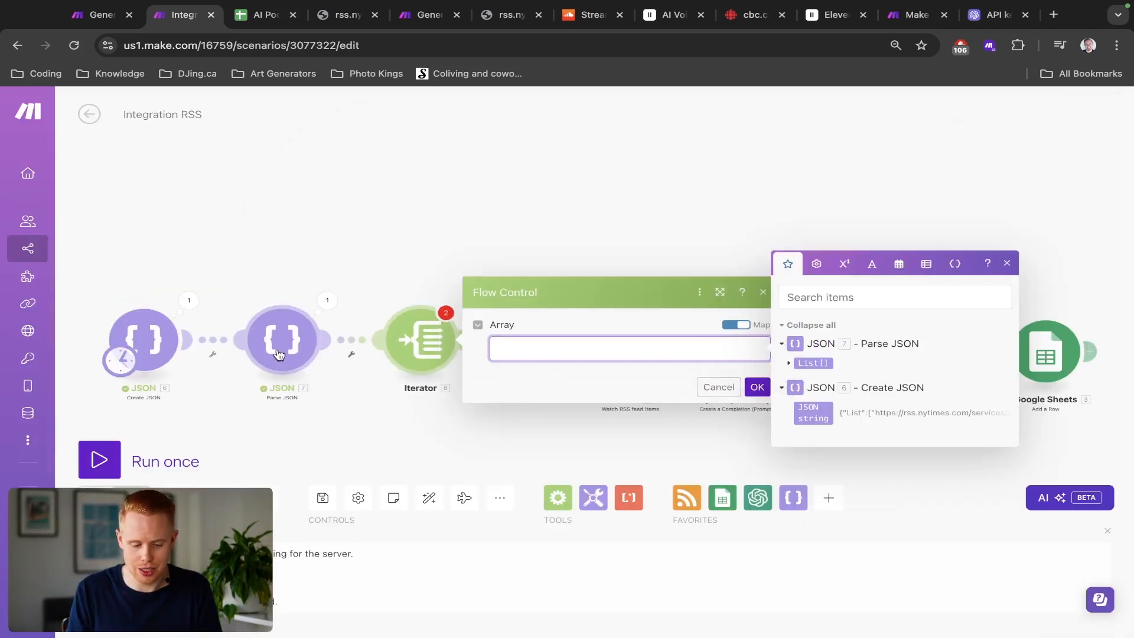
left_click(809, 361)
left_click(756, 388)
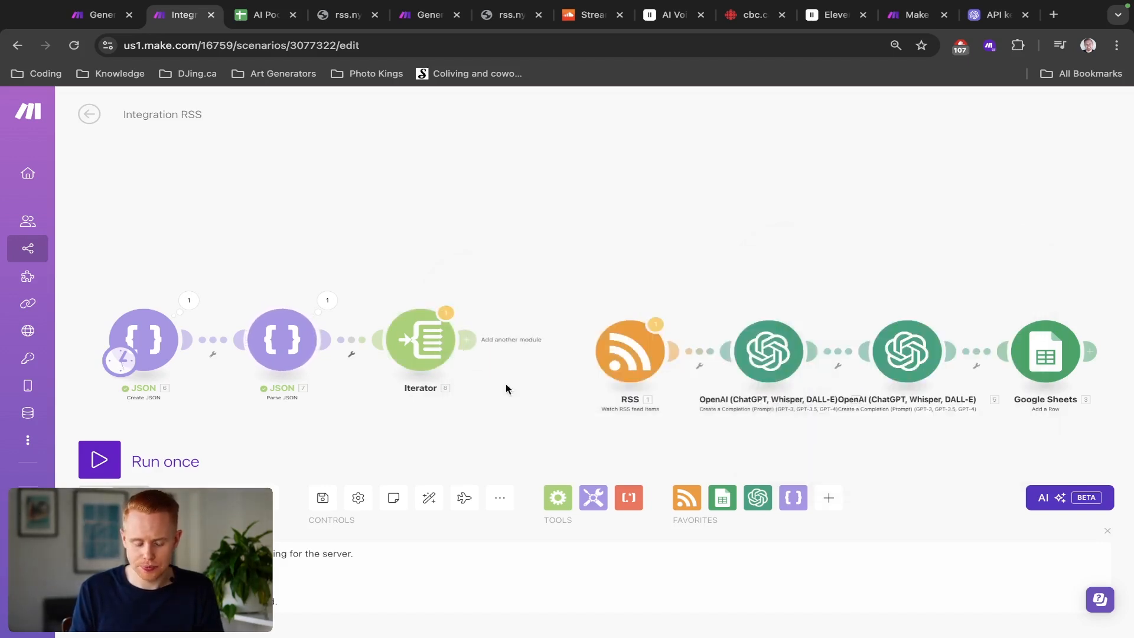
Step: Run the scenario once and inspect the Iterator's input array and output bundles
left_click(99, 461)
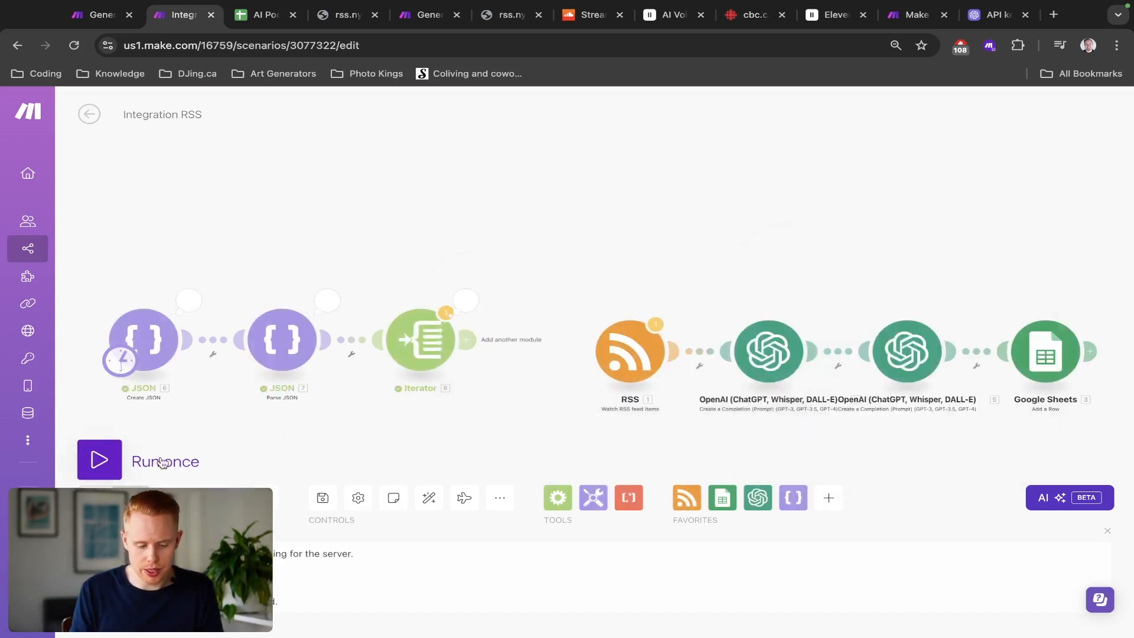
left_click(467, 303)
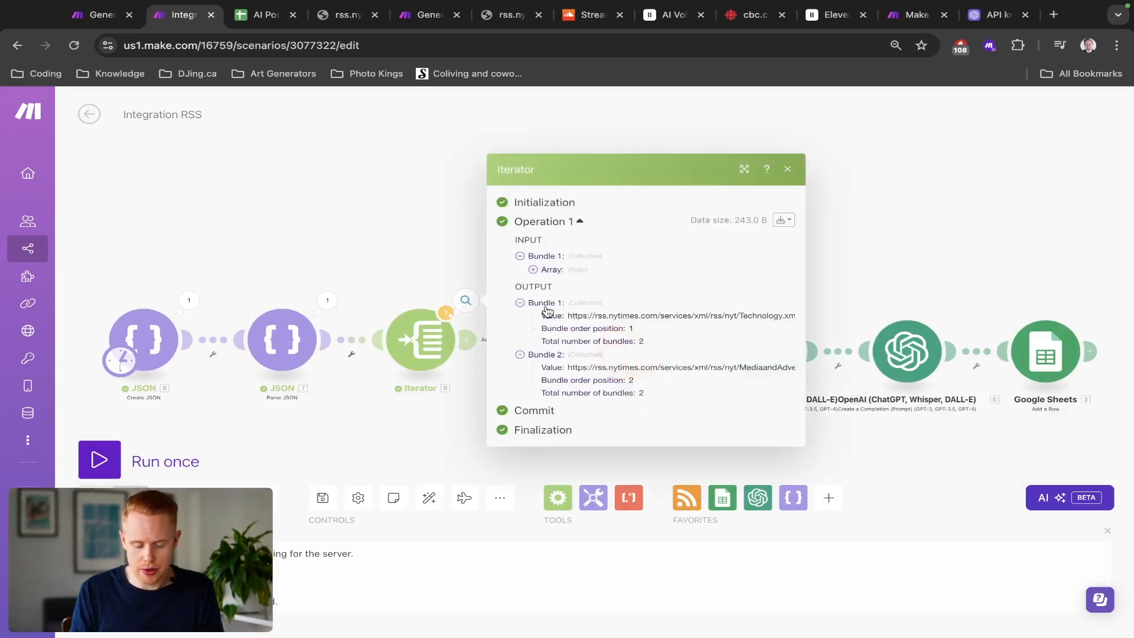
scroll(543, 308, "up", 5)
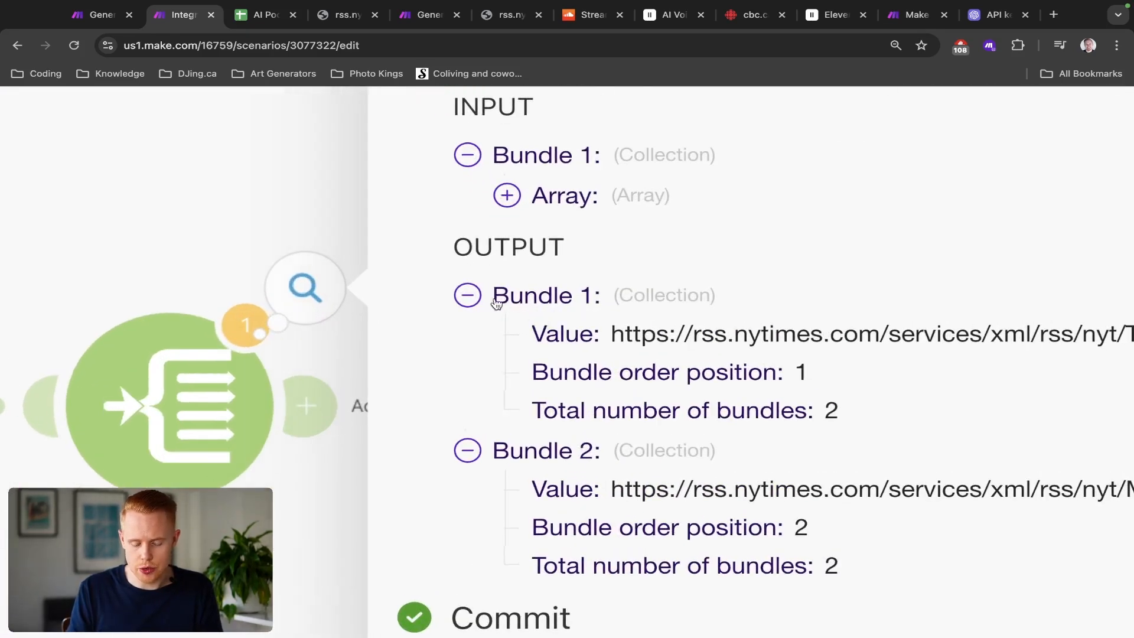
left_click_drag(495, 303, 645, 302)
left_click(596, 349)
scroll(524, 342, "down", 1)
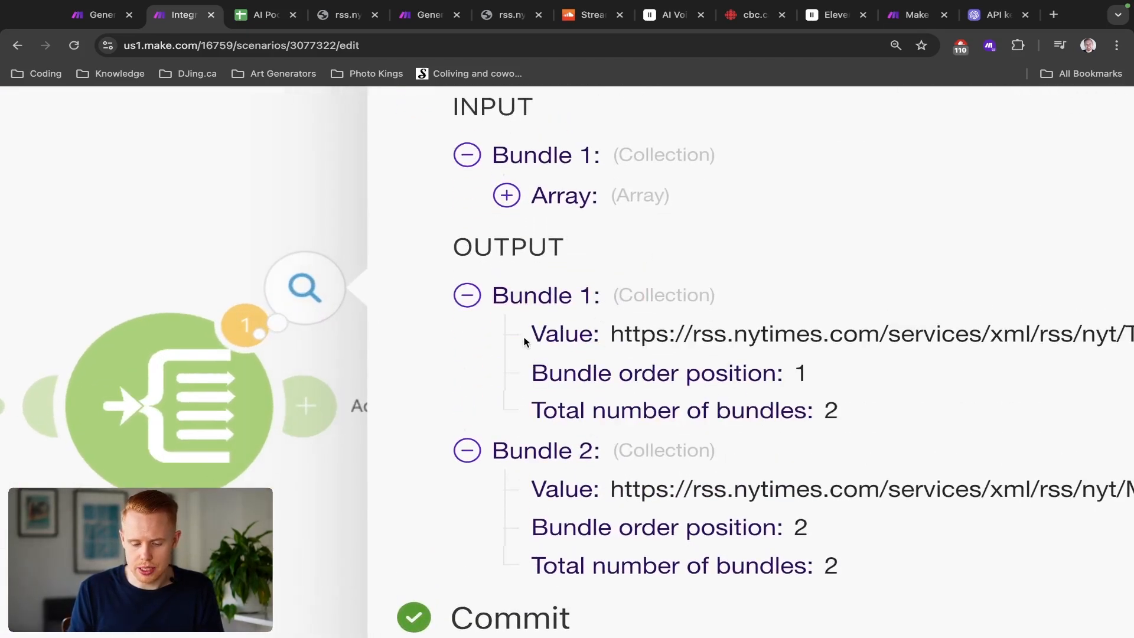
left_click(507, 197)
scroll(508, 210, "down", 1)
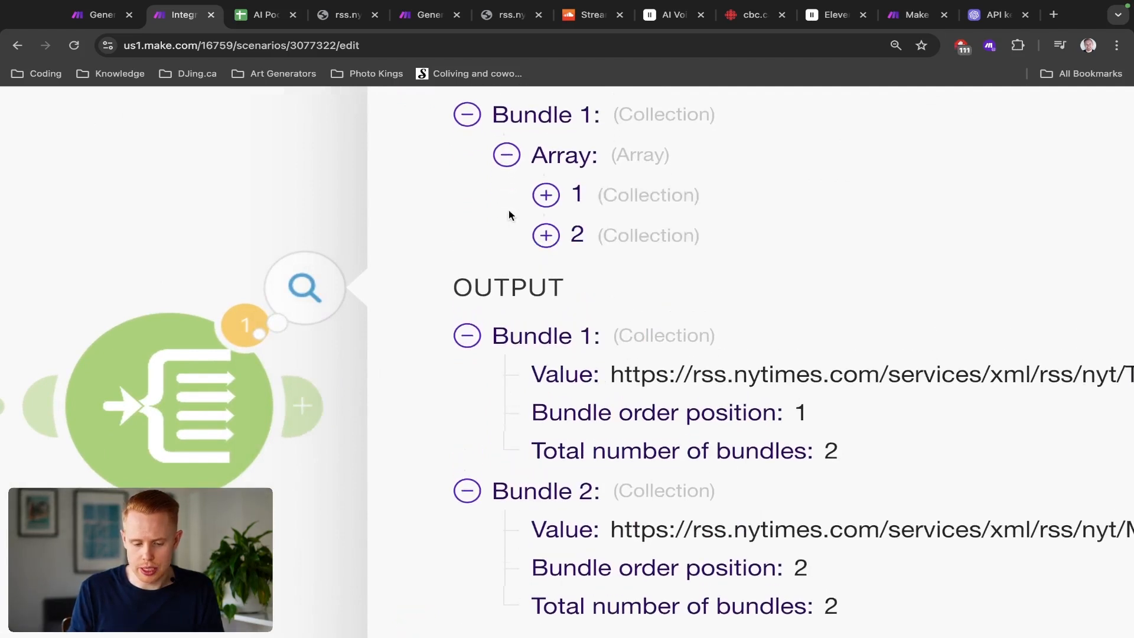
left_click_drag(511, 210, 731, 199)
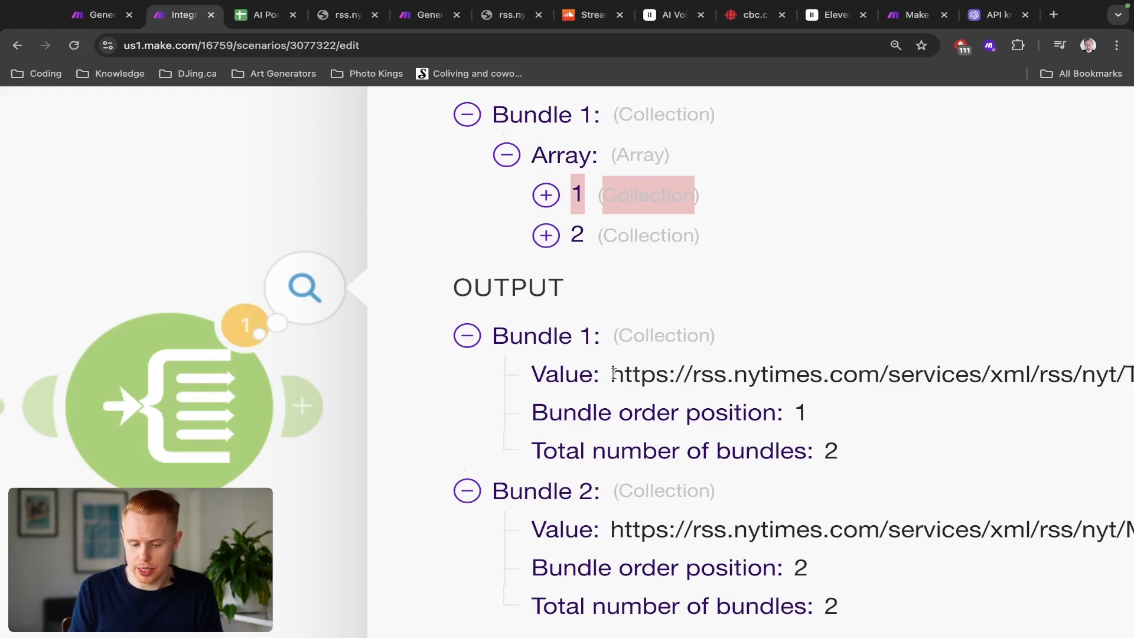
left_click_drag(613, 374, 1109, 374)
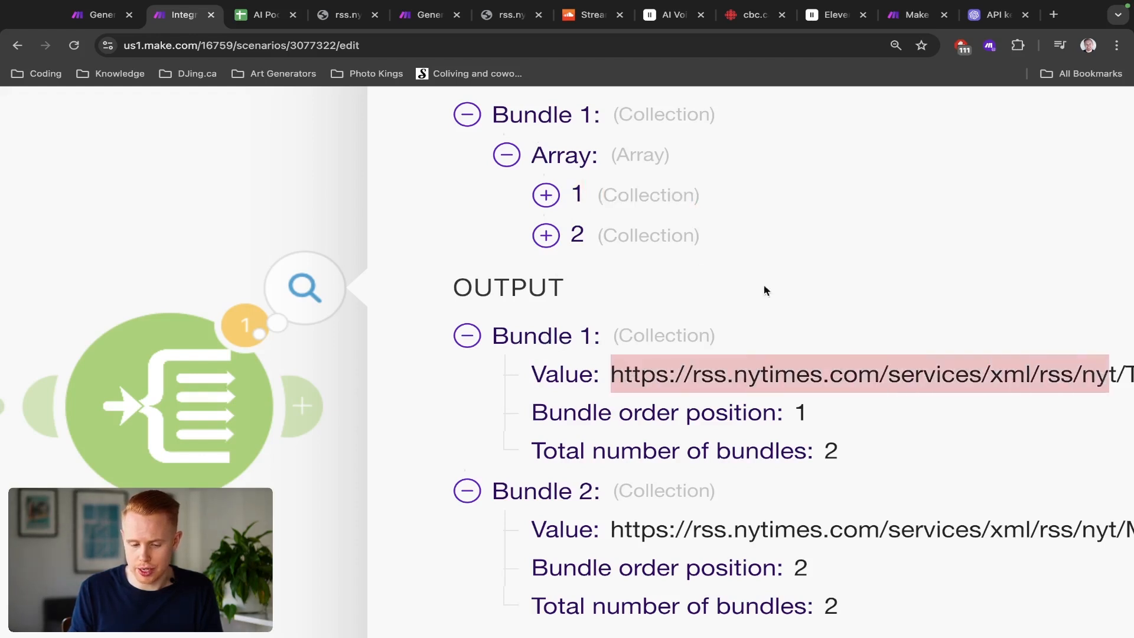
left_click(556, 218)
scroll(646, 254, "down", 3)
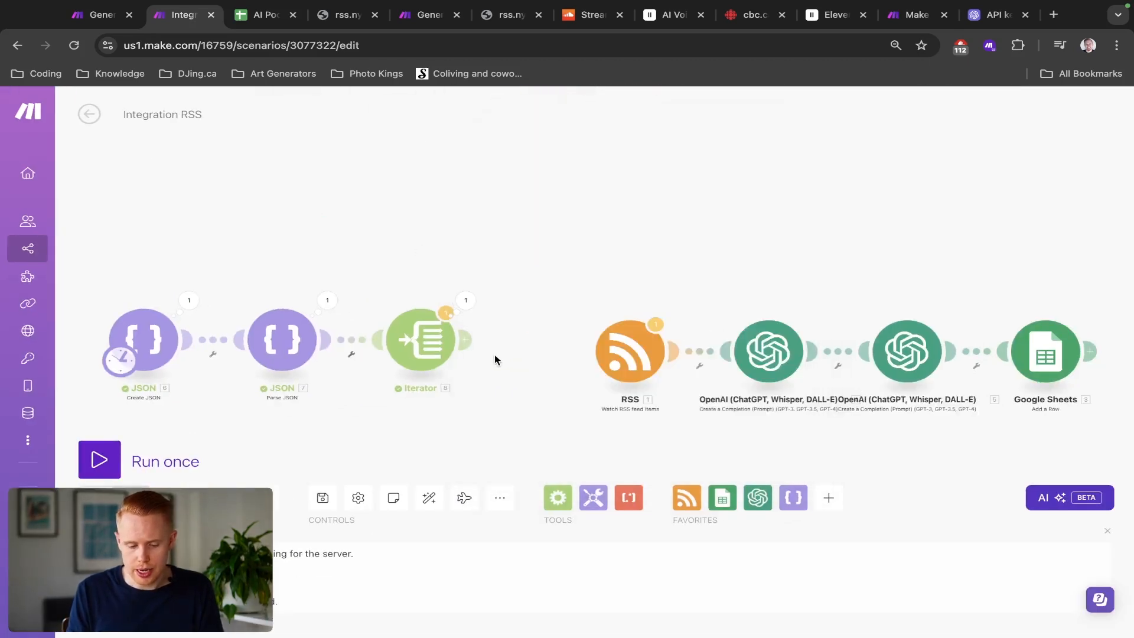
Step: Add an RSS Retrieve RSS feed items module after the Iterator, mapping the Iterator's Value as its URL
left_click(471, 351)
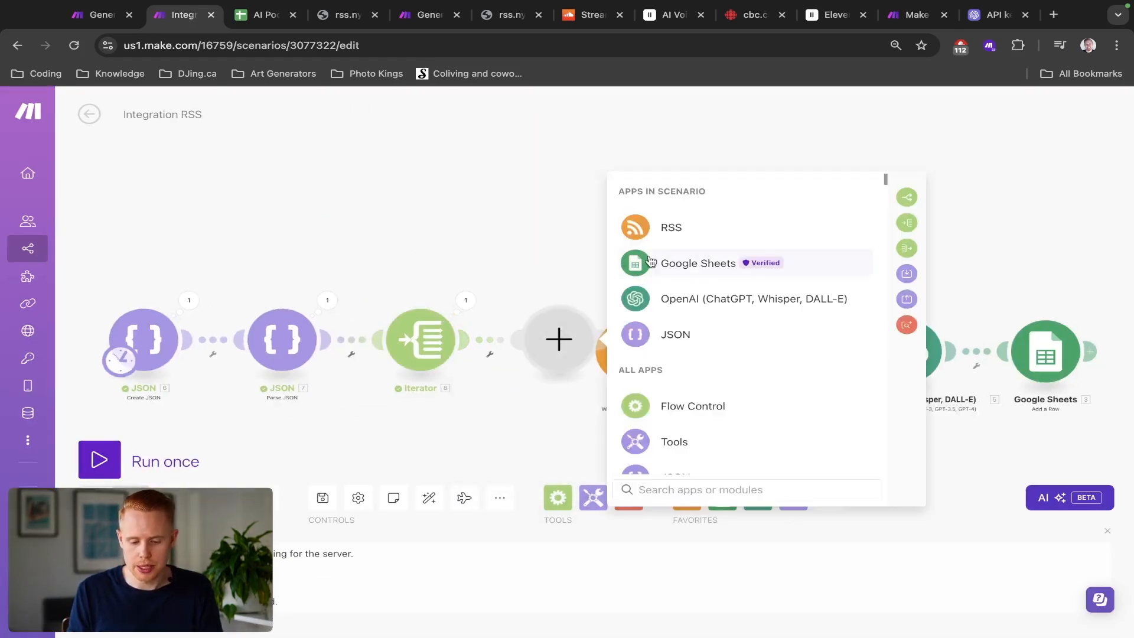
left_click(526, 231)
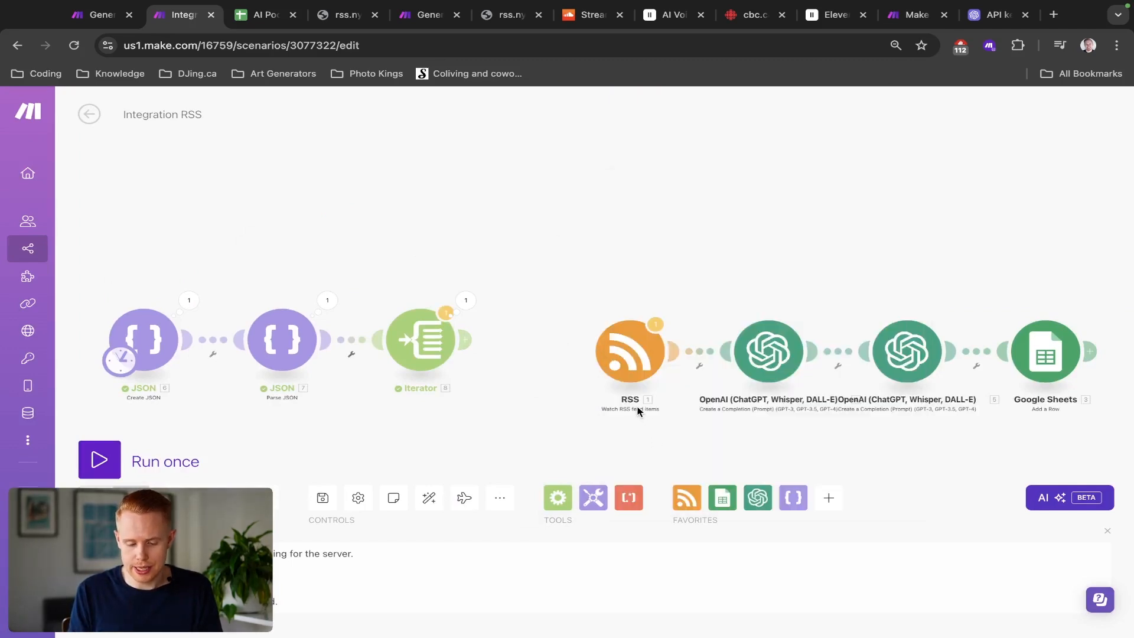
scroll(637, 412, "up", 5)
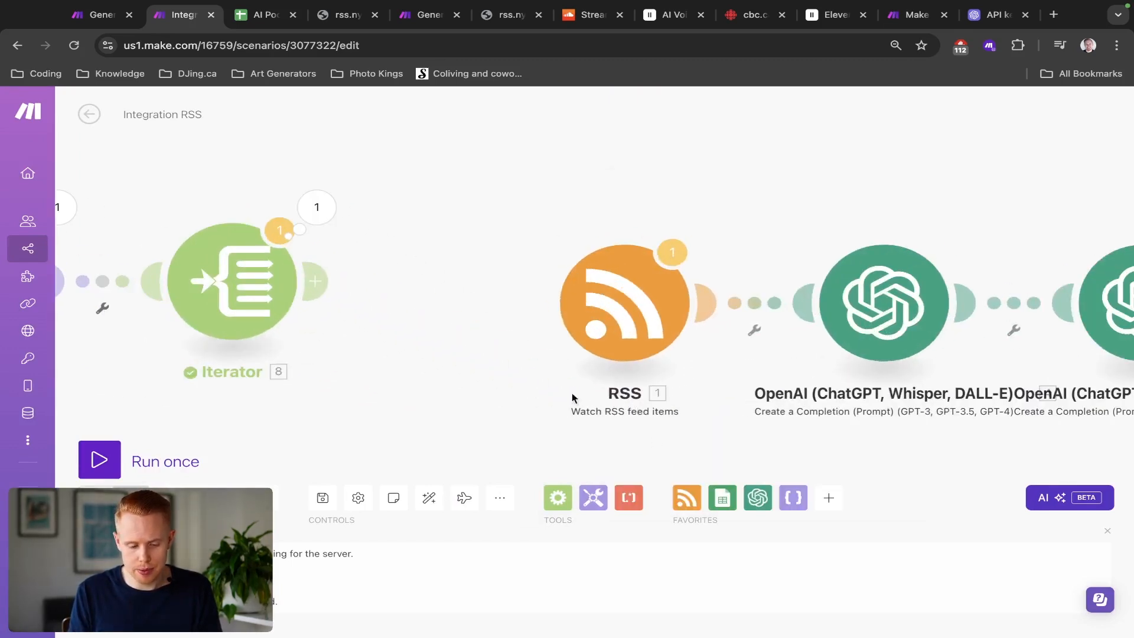
left_click(315, 281)
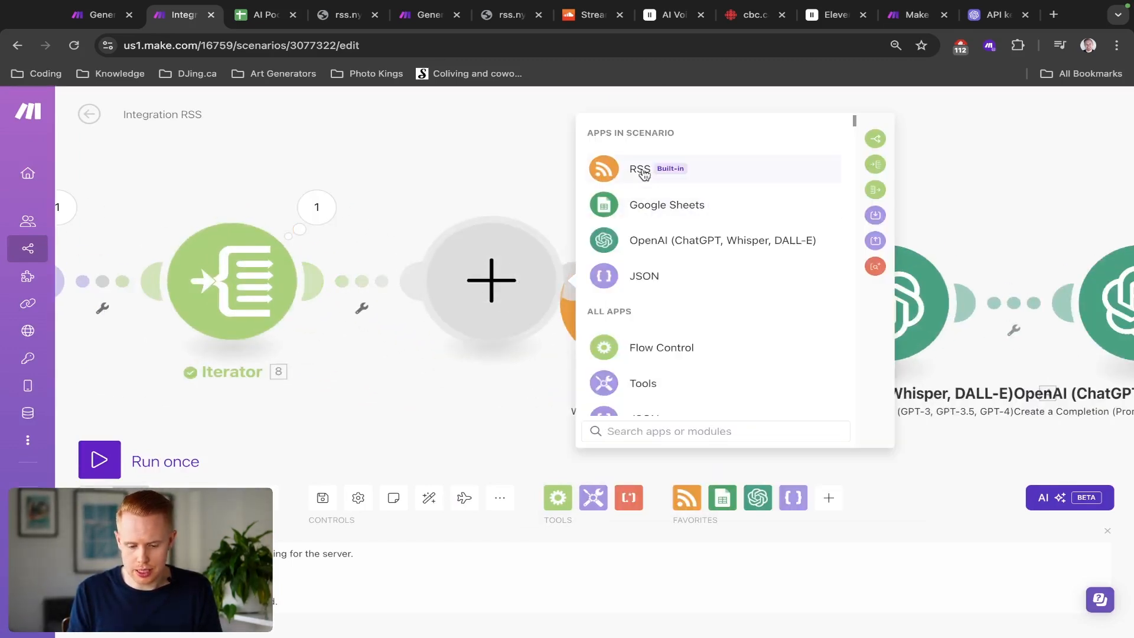
left_click(643, 172)
left_click(654, 239)
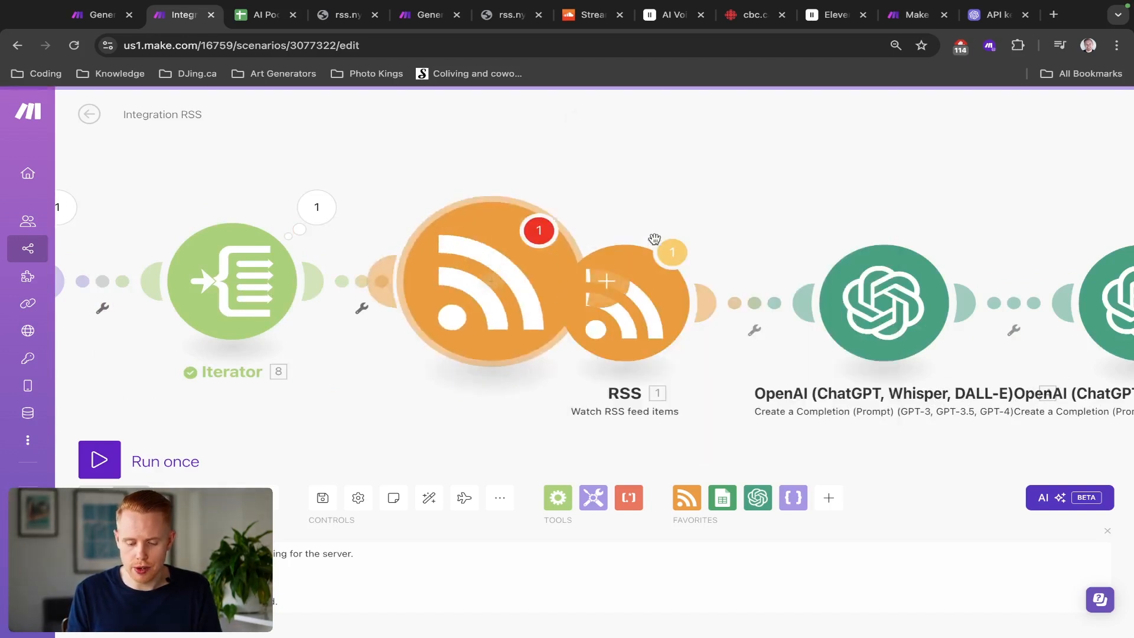
left_click(626, 157)
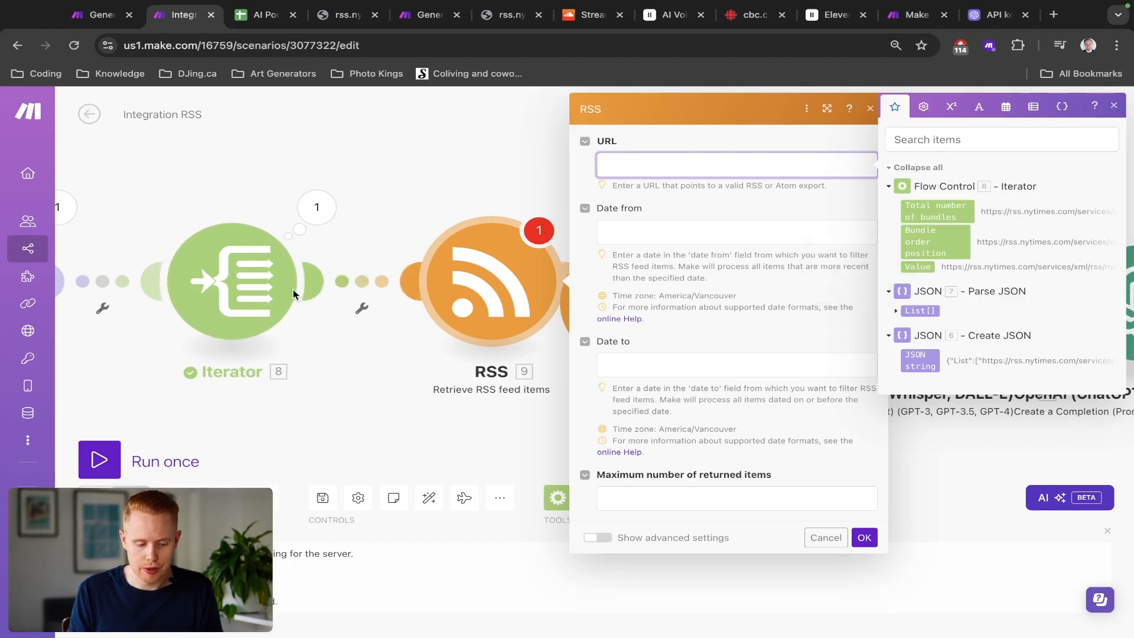
left_click(922, 271)
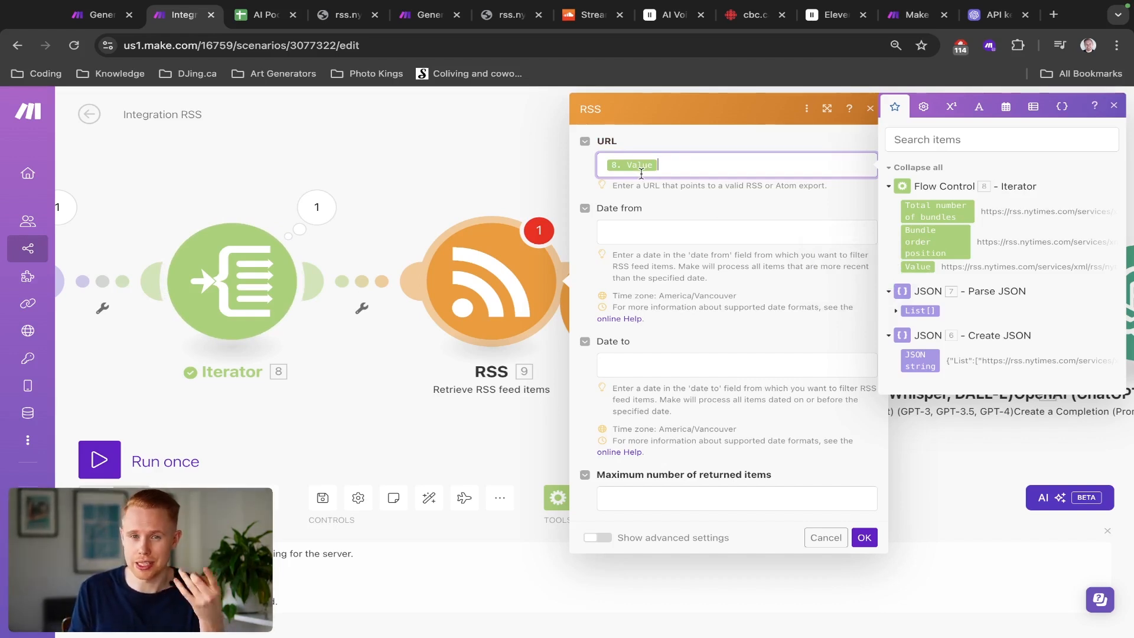
Step: Set the RSS module's maximum number of returned items to 50
left_click(864, 537)
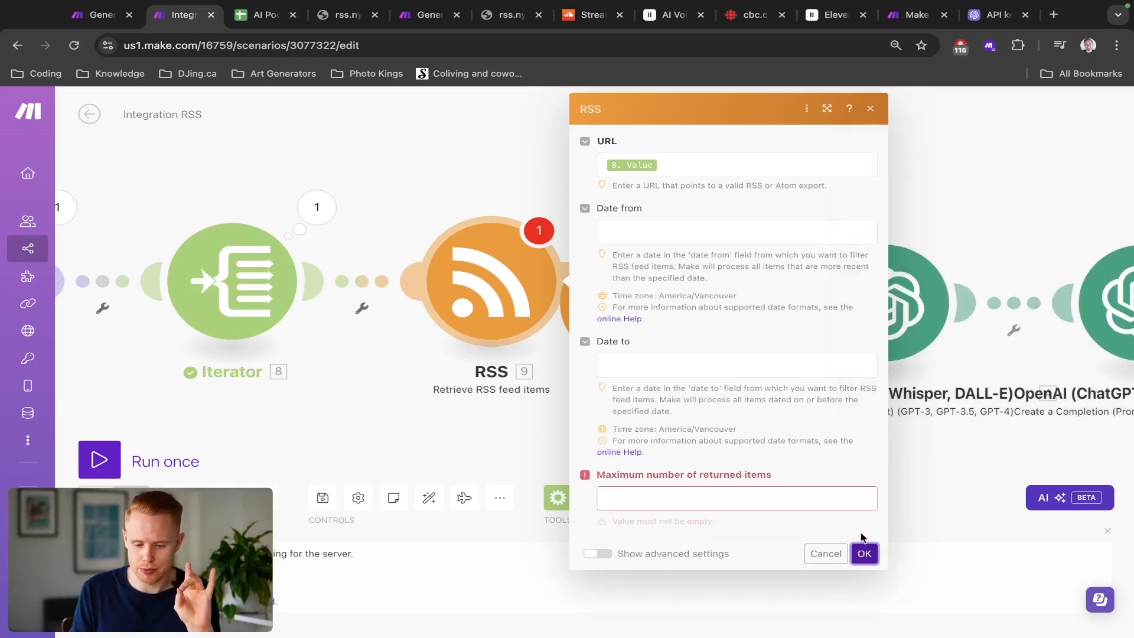
triple_click(663, 476)
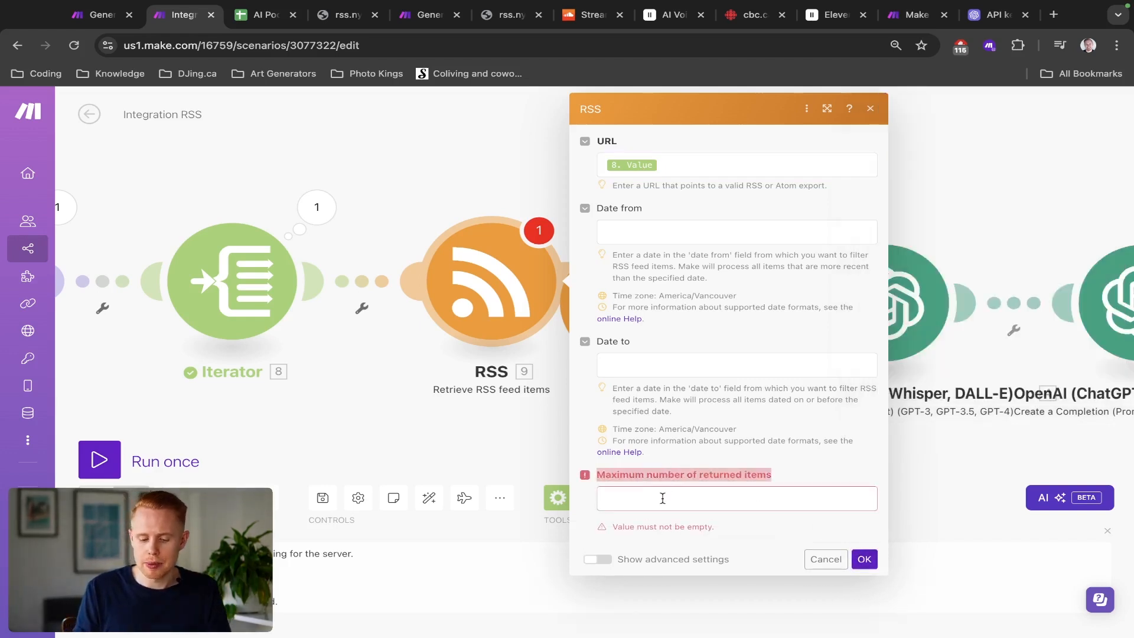
left_click(662, 498)
type("50")
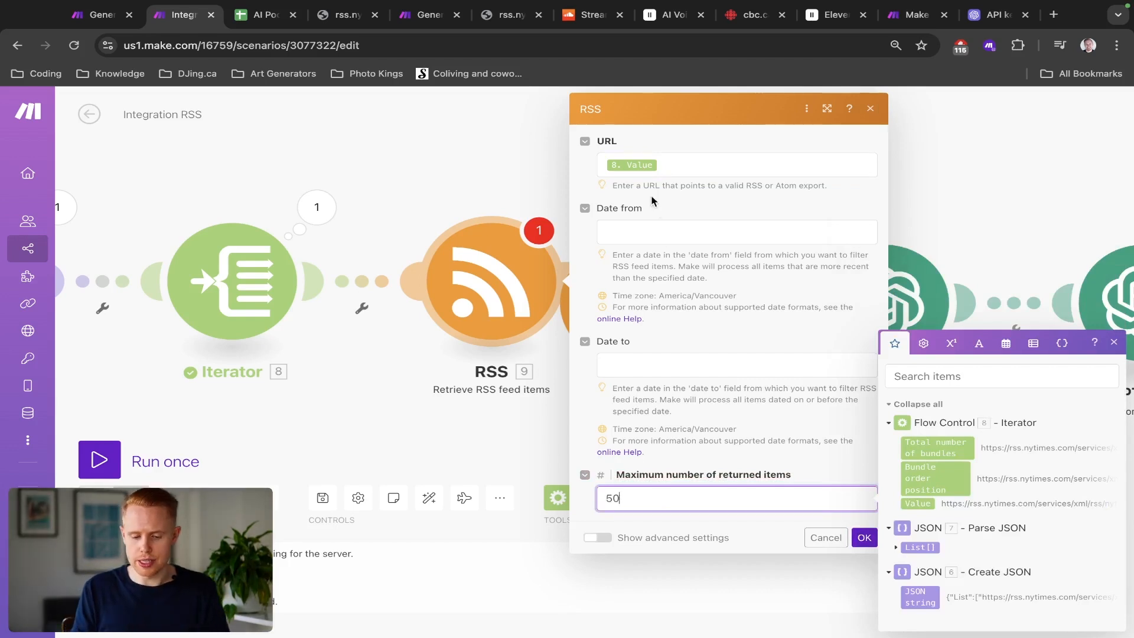
Step: Set the Date from field to addDays(now; -1) so only the last day's items are retrieved, and confirm the module
left_click(632, 231)
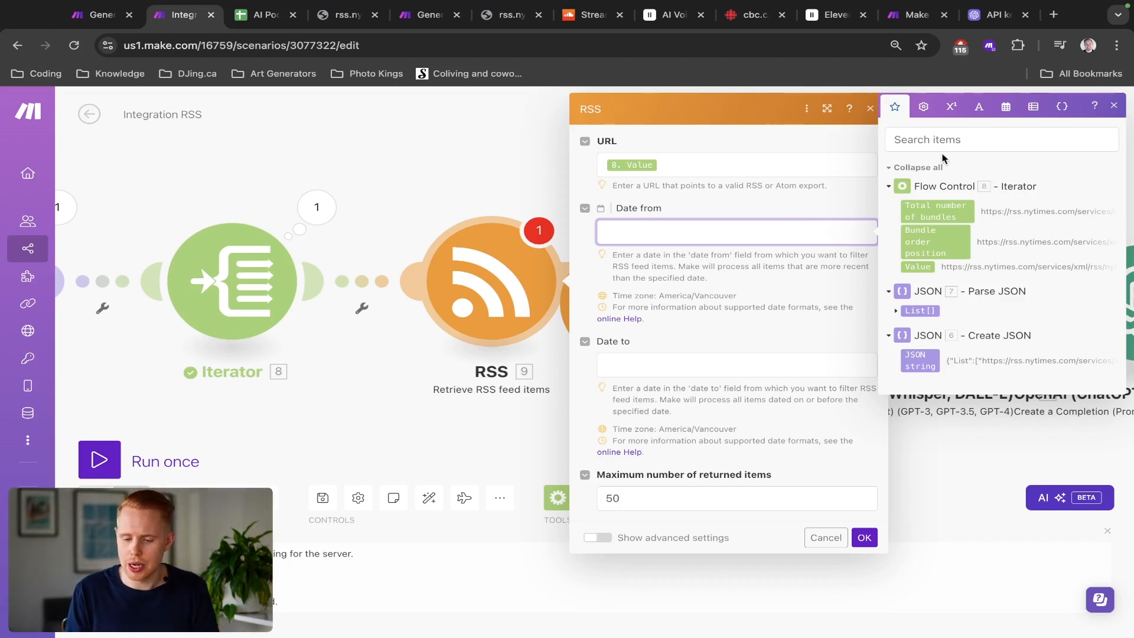
left_click(1005, 108)
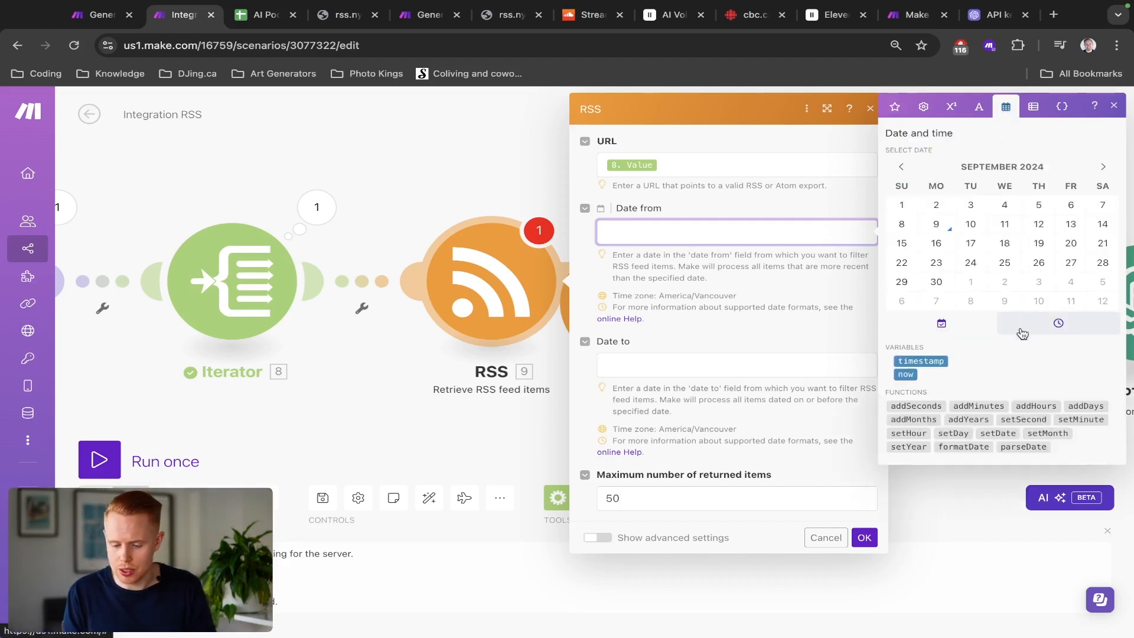
left_click(1075, 407)
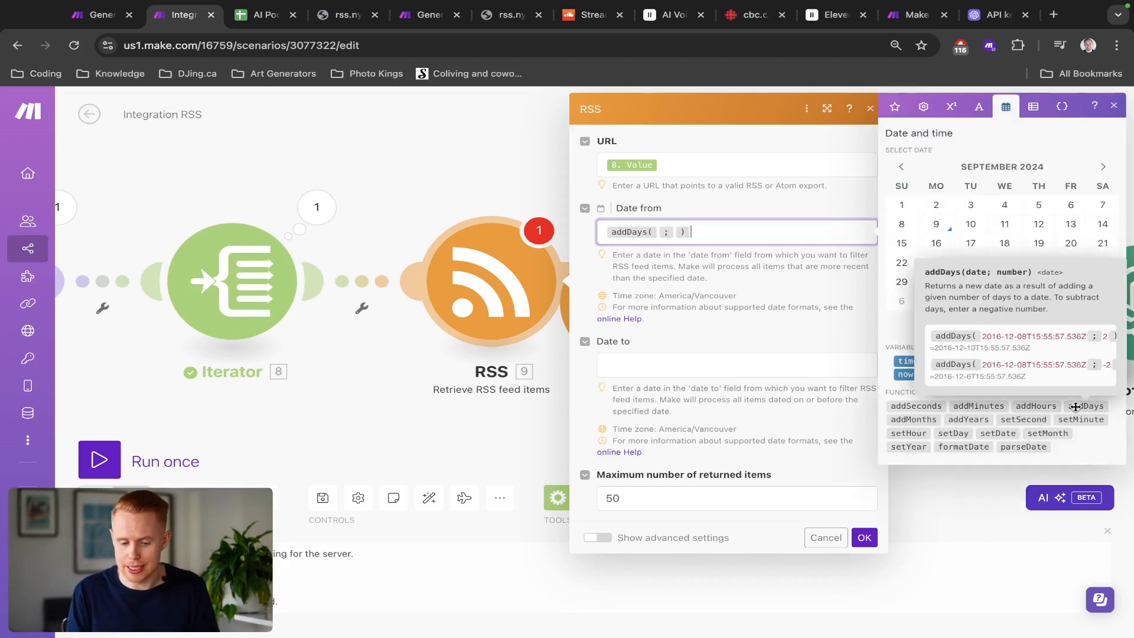
key("Left")
key("Left")
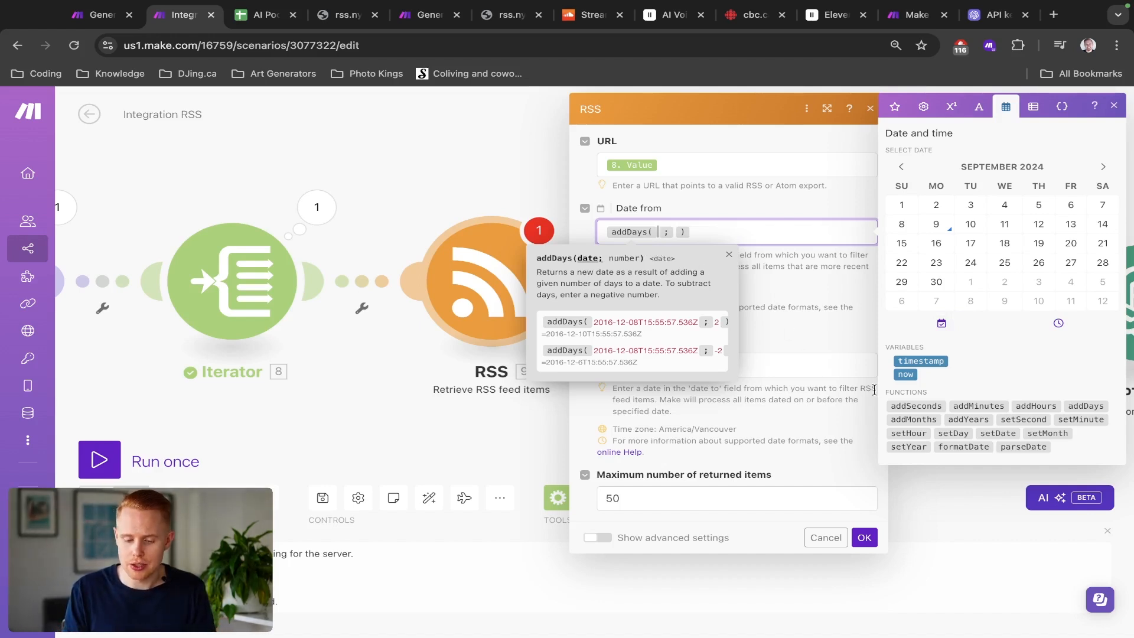
left_click(907, 376)
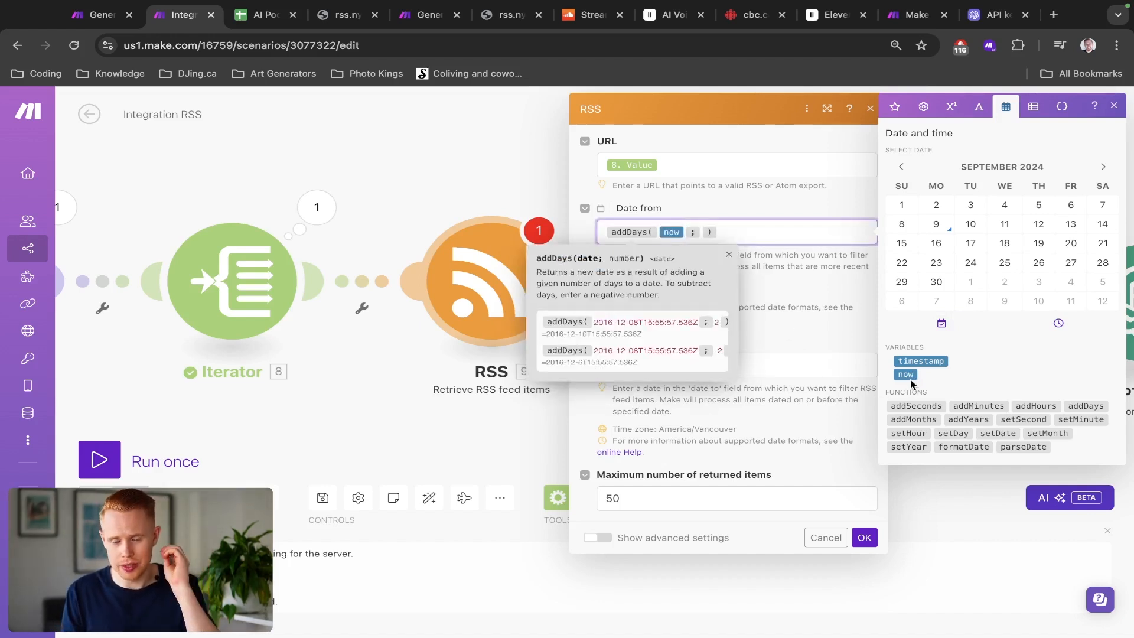
key("Right")
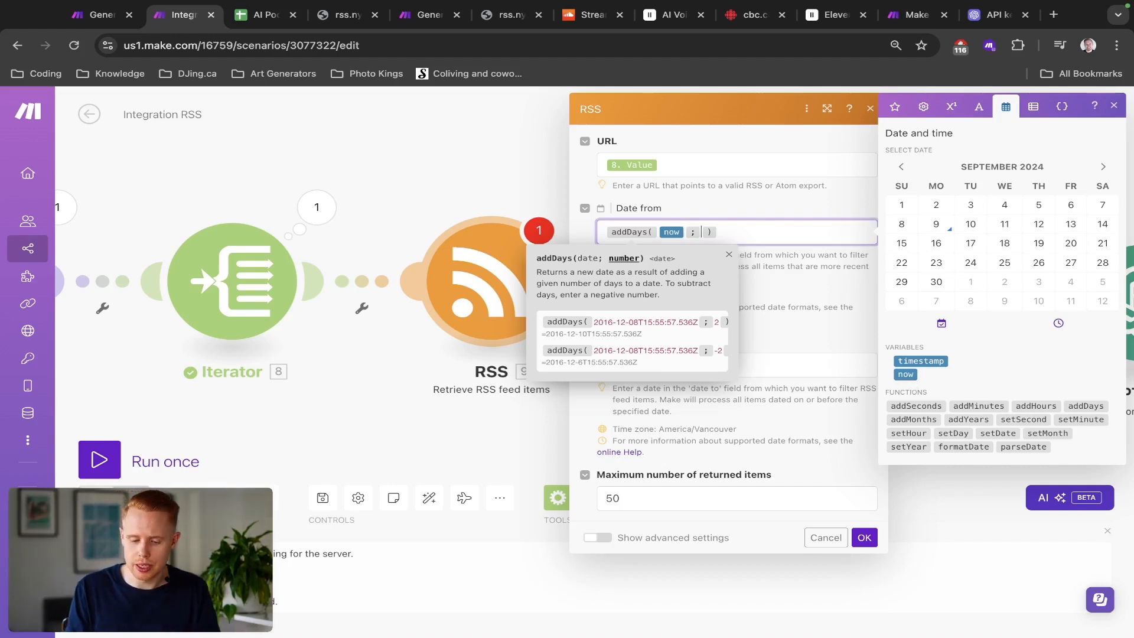
type("-1")
left_click(818, 310)
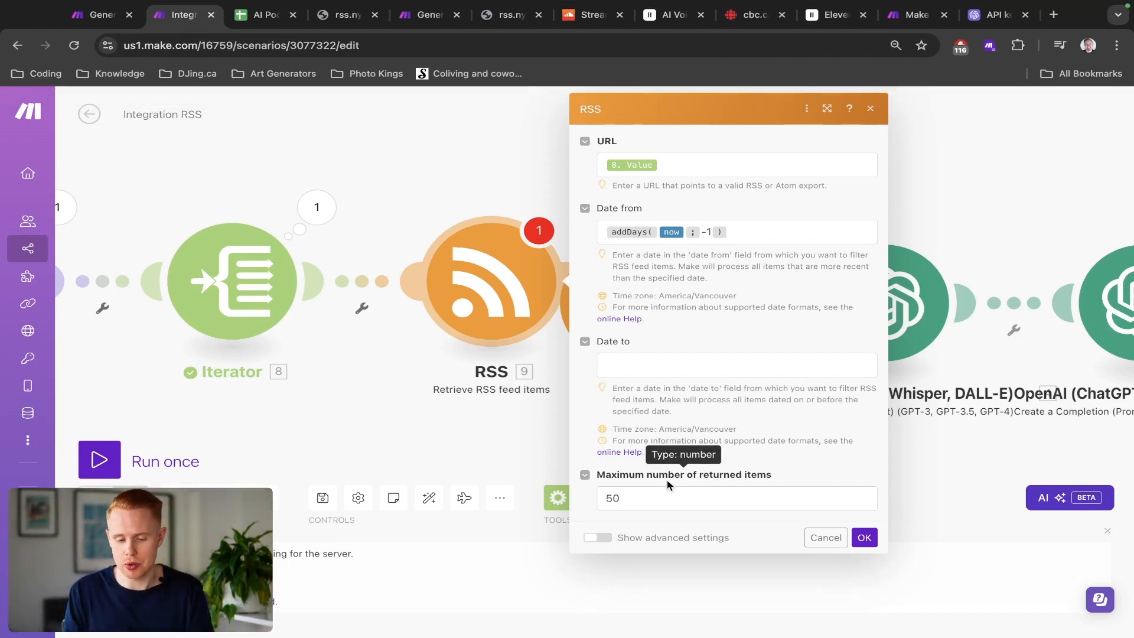
left_click(864, 538)
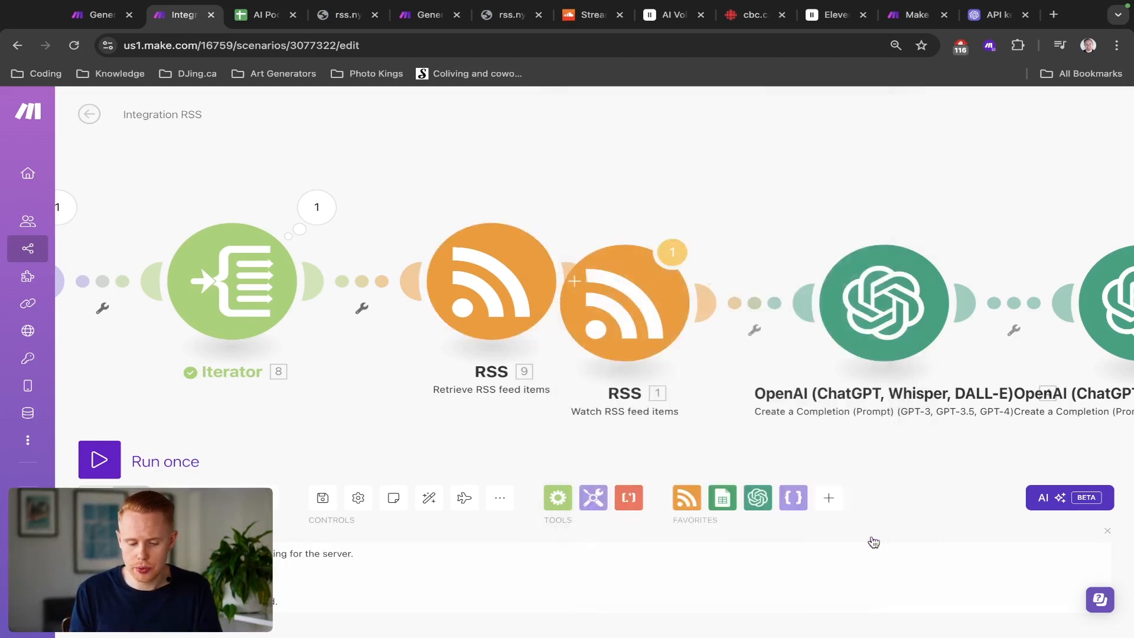
Step: Delete the old Watch RSS feed items module from the scenario despite its reference warnings
scroll(555, 260, "down", 3)
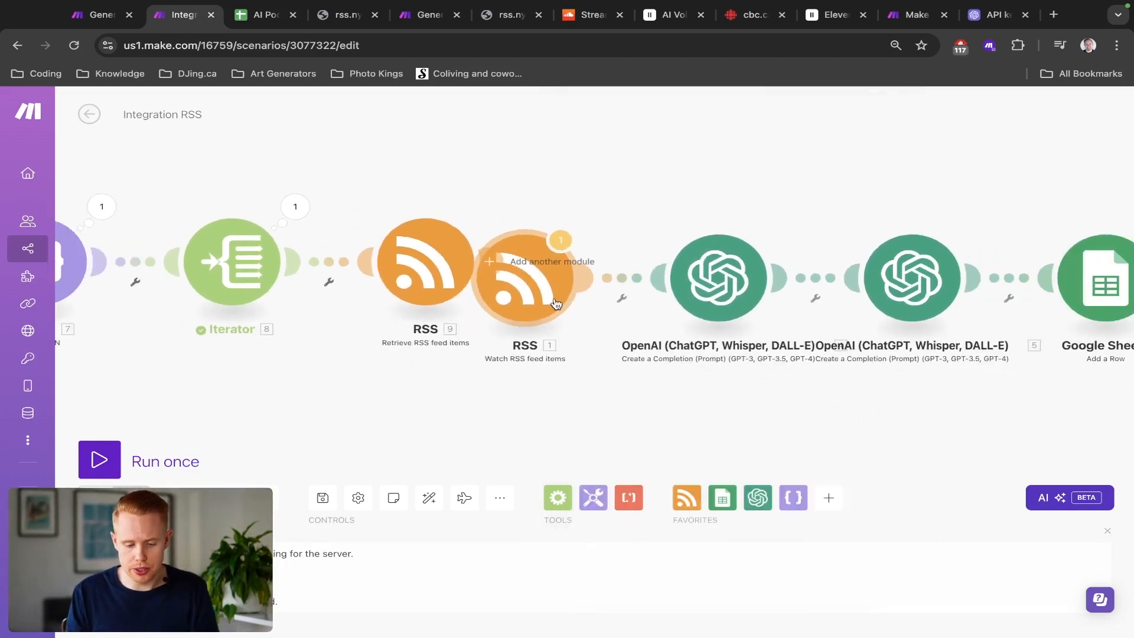
right_click(555, 303)
left_click(604, 452)
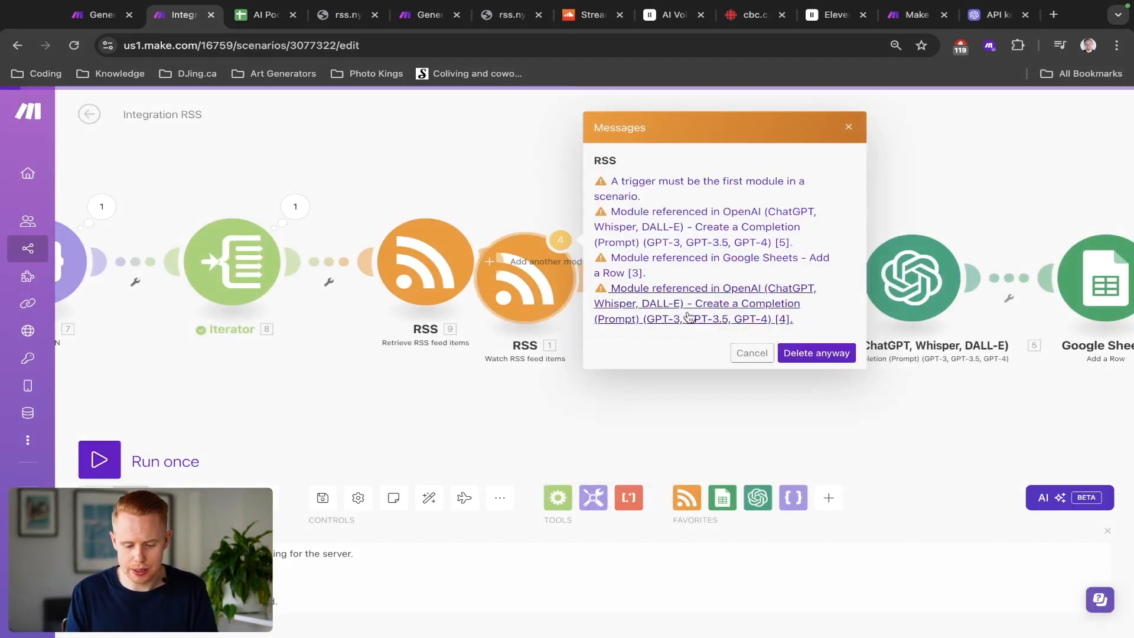
left_click(816, 353)
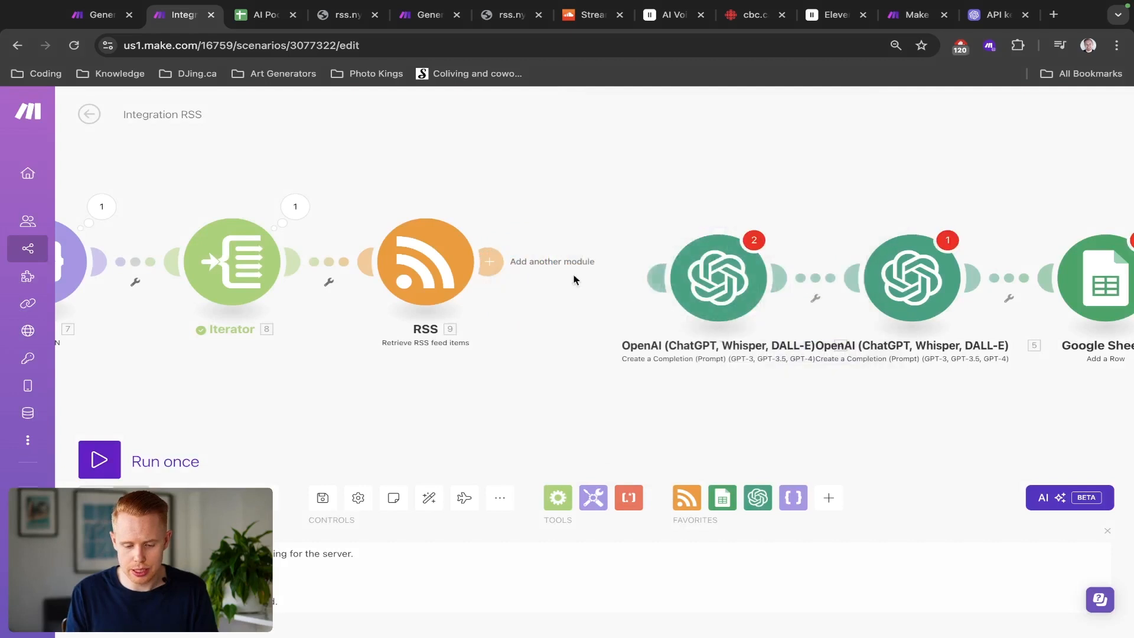
Step: In the first OpenAI module's user message, remap the title and description to the RSS module's Title and Description
left_click(708, 282)
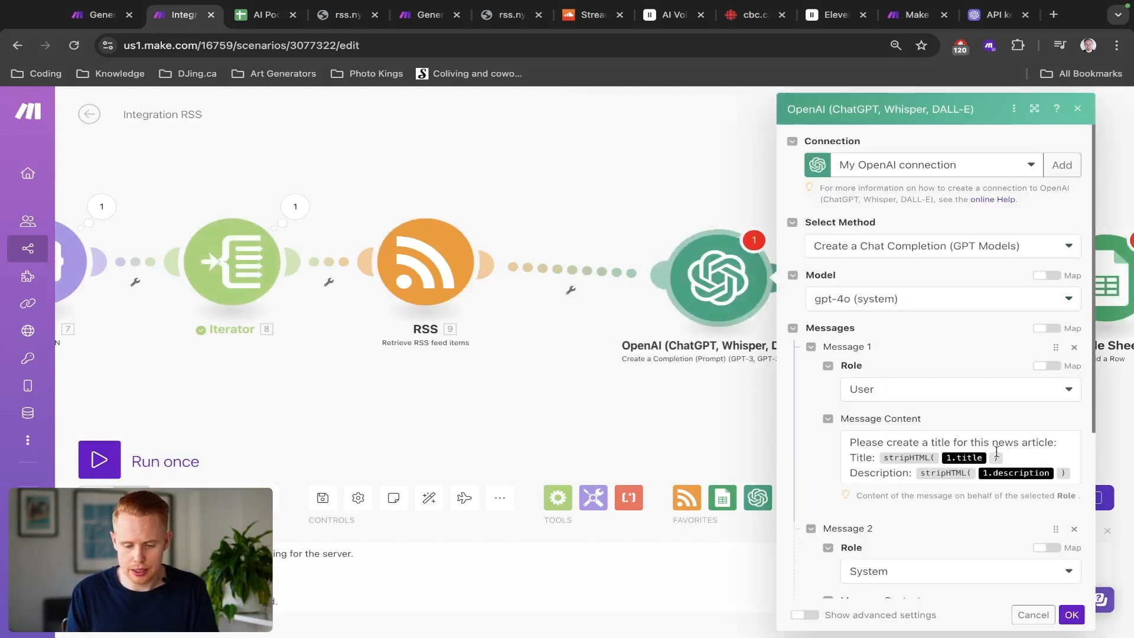
scroll(1013, 473, "down", 1)
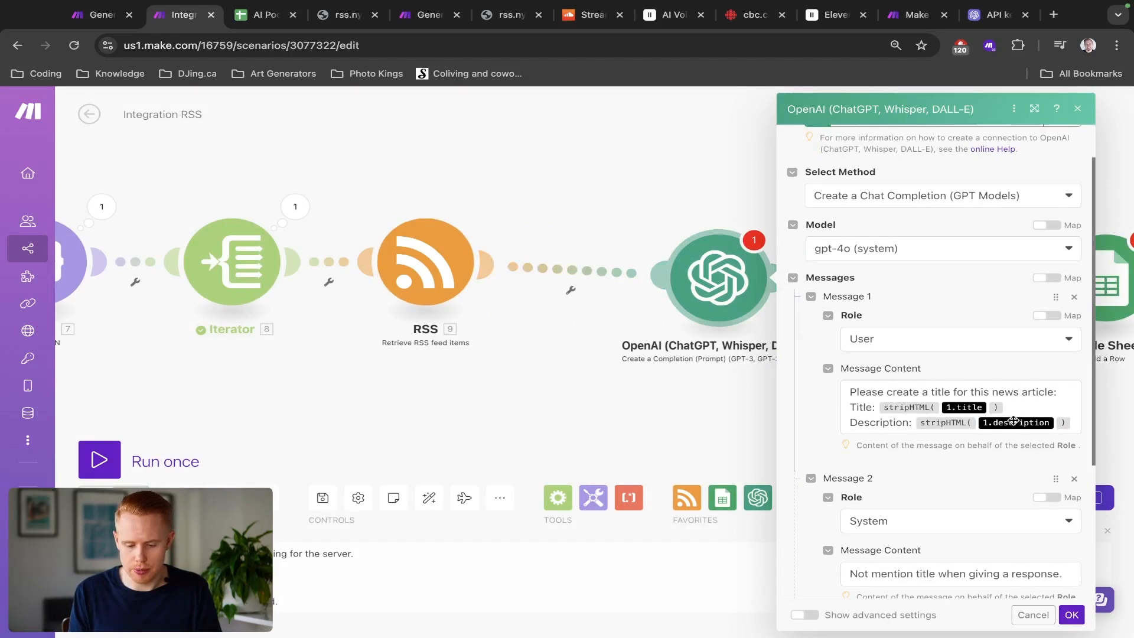
left_click(994, 407)
key("BackSpace")
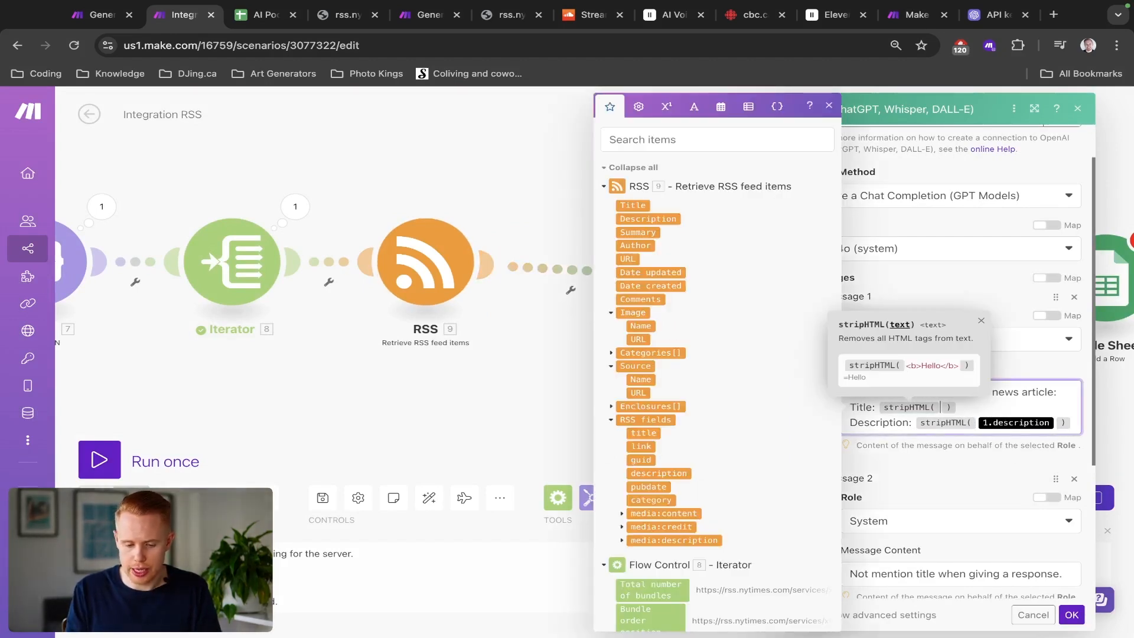
left_click(629, 205)
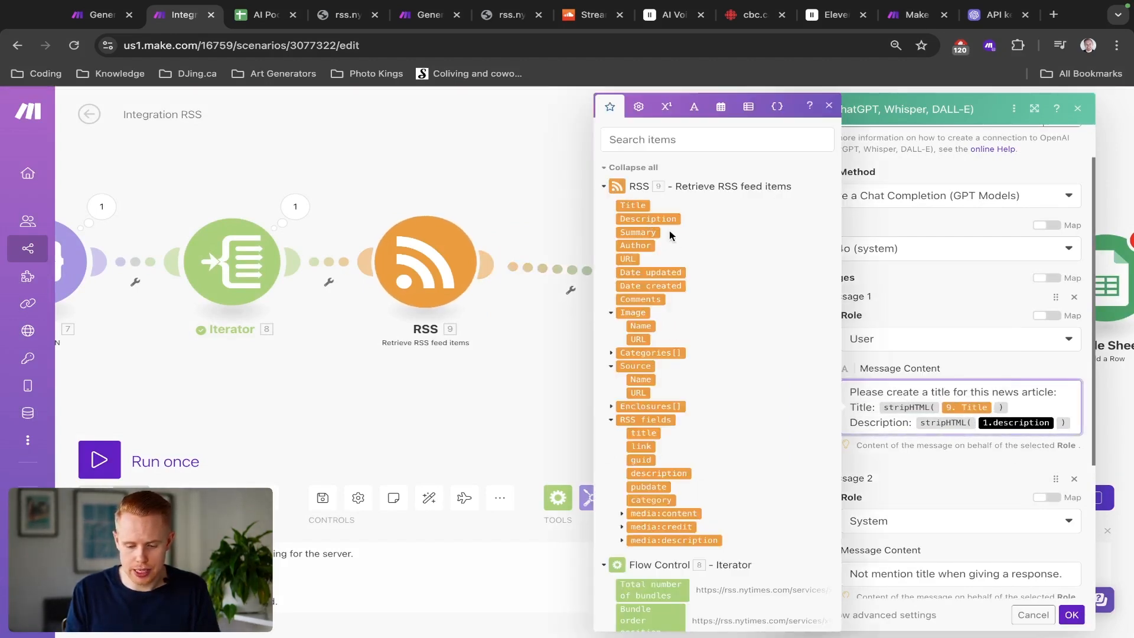
key("BackSpace")
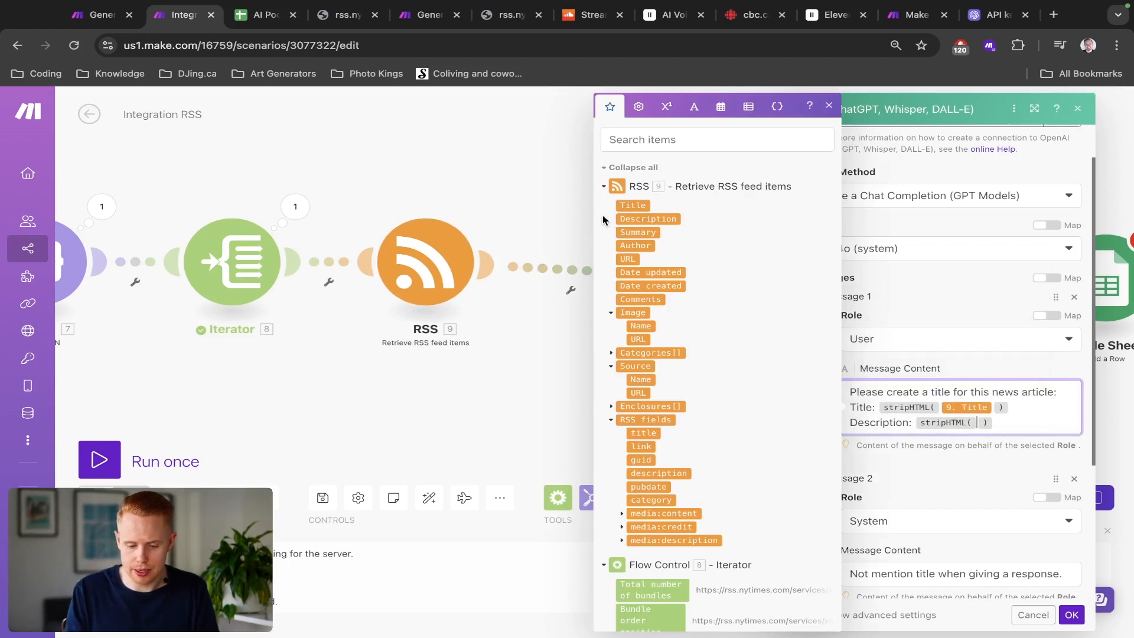
left_click(648, 218)
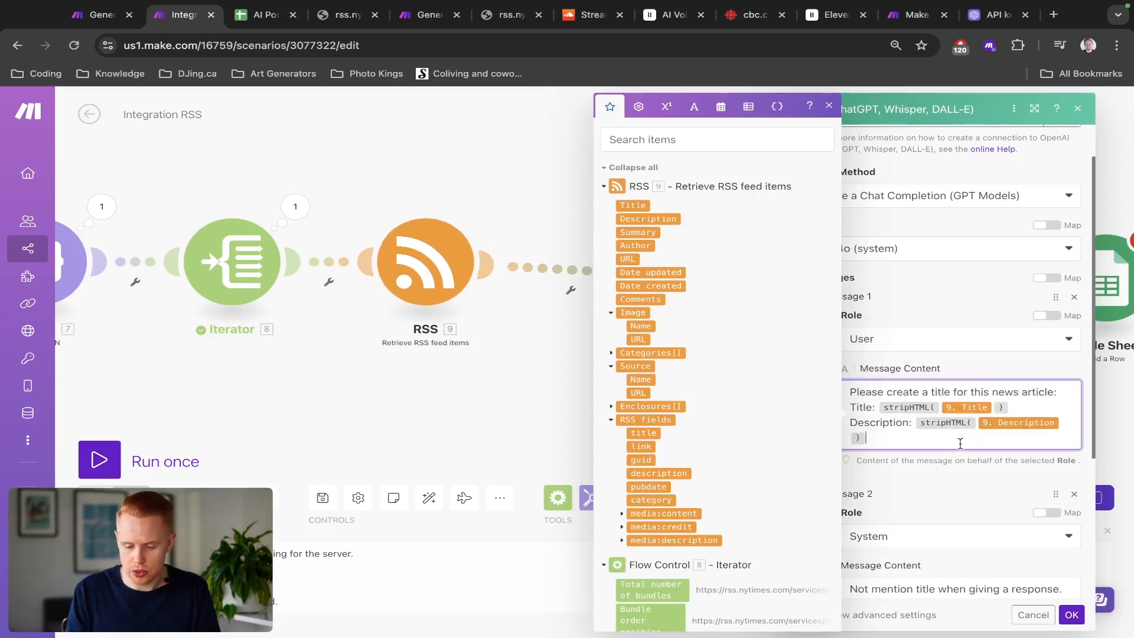
left_click_drag(960, 445, 849, 411)
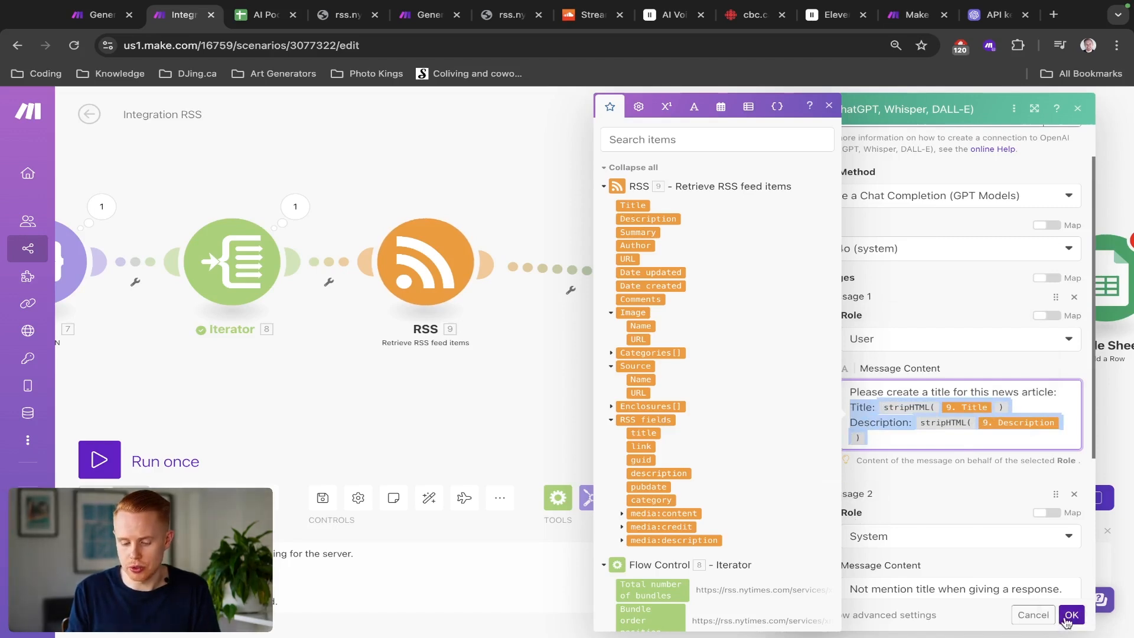
scroll(890, 410, "down", 3)
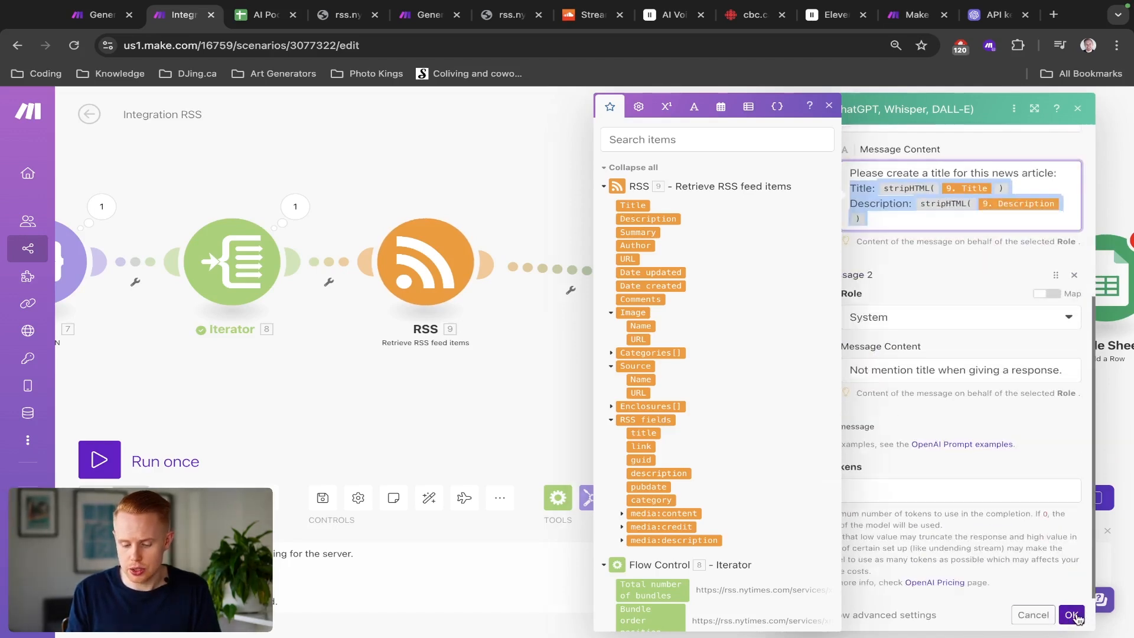
left_click(1072, 615)
Step: In the second OpenAI module's user message, remap the title and description to the RSS module's Title and Description
left_click_drag(648, 389, 400, 378)
left_click(675, 269)
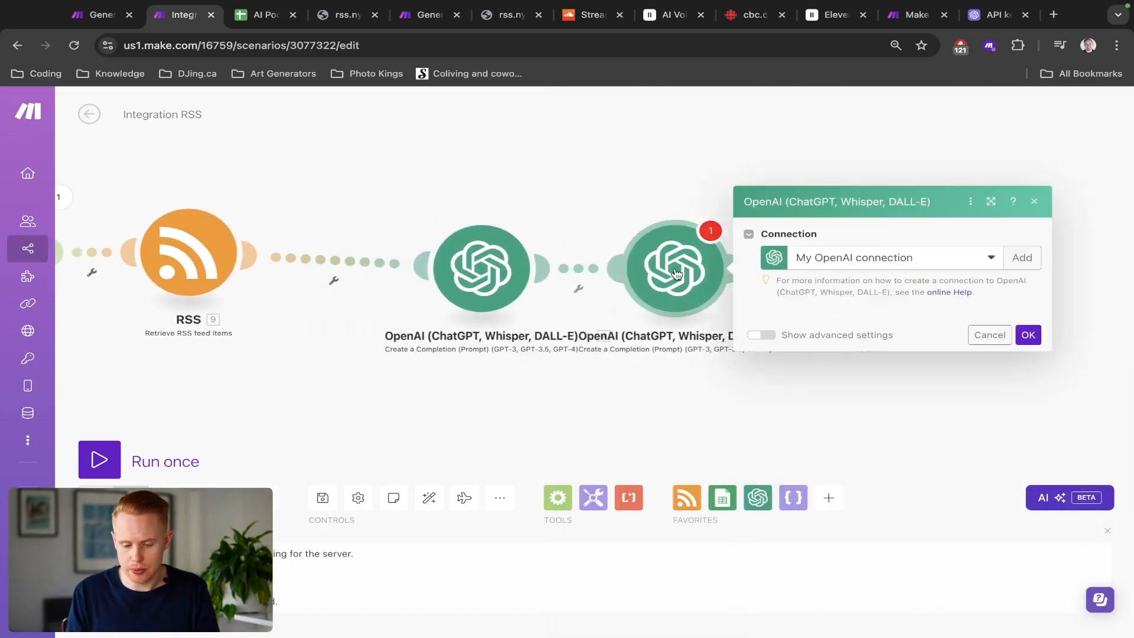
scroll(827, 371, "down", 5)
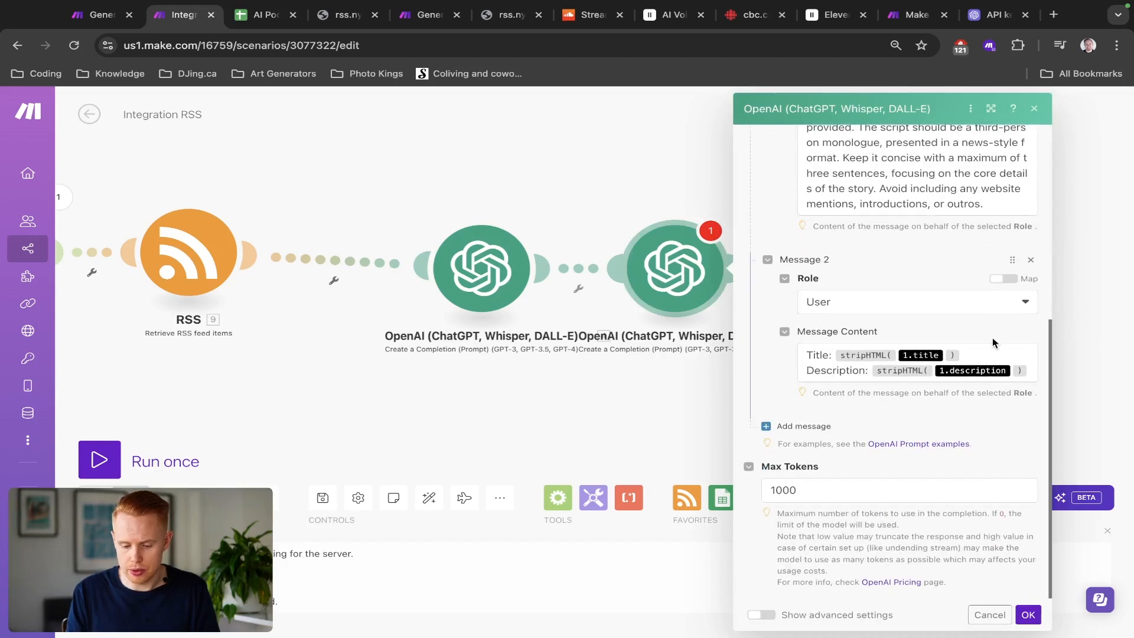
left_click(994, 353)
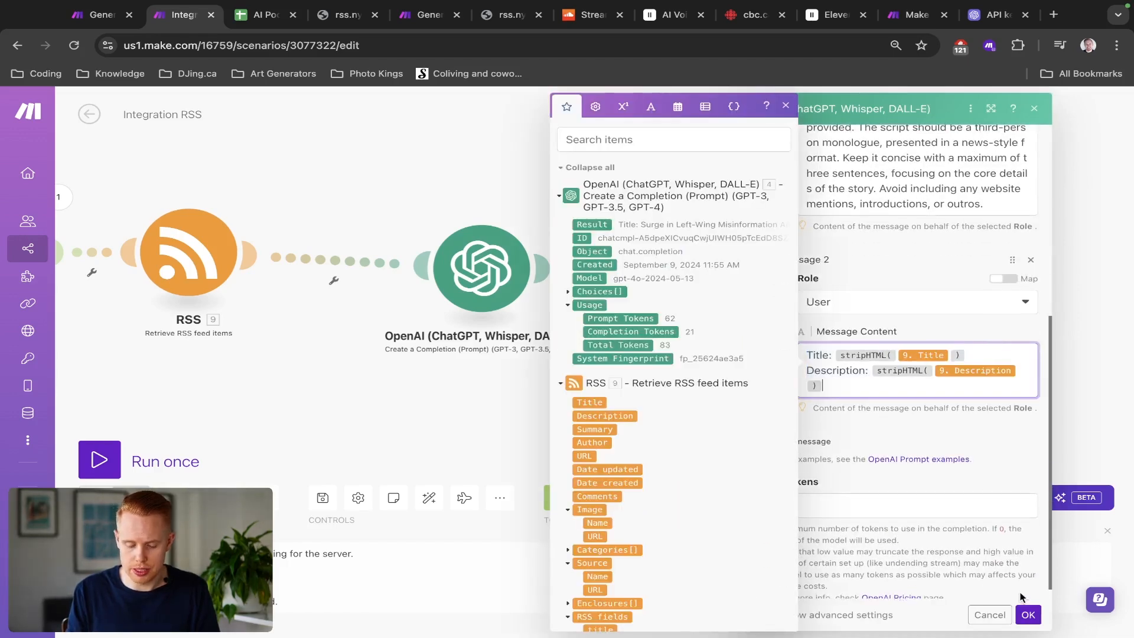
left_click(1028, 615)
Step: Remap the Google Sheets Idea, Description and URL columns to the RSS module's Title, Description and URL
left_click(875, 278)
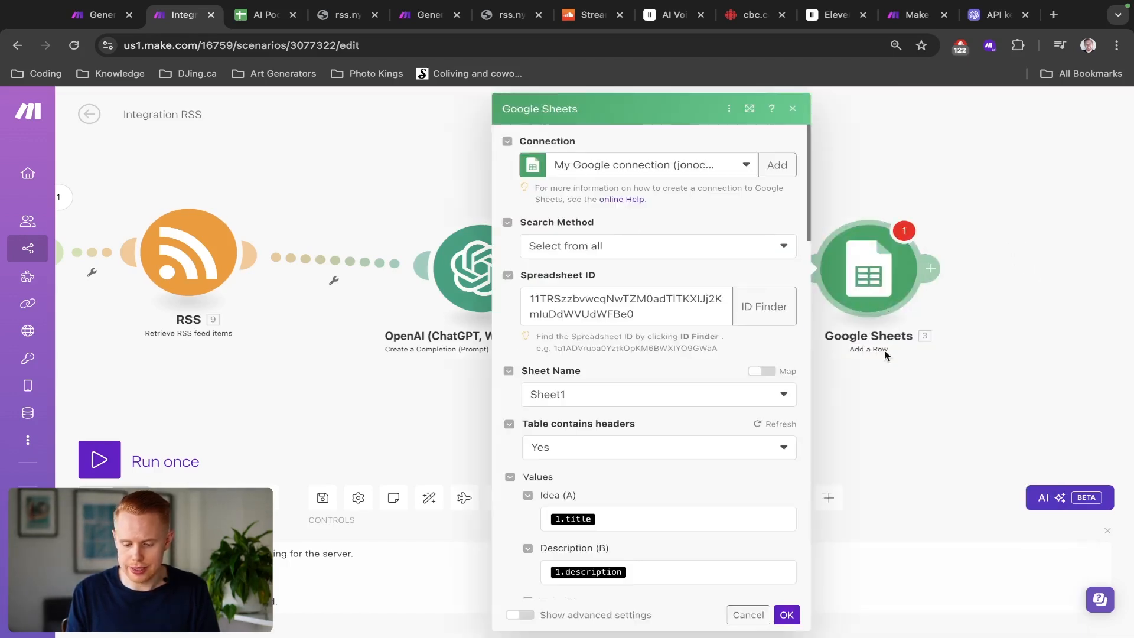
left_click(630, 518)
key("BackSpace")
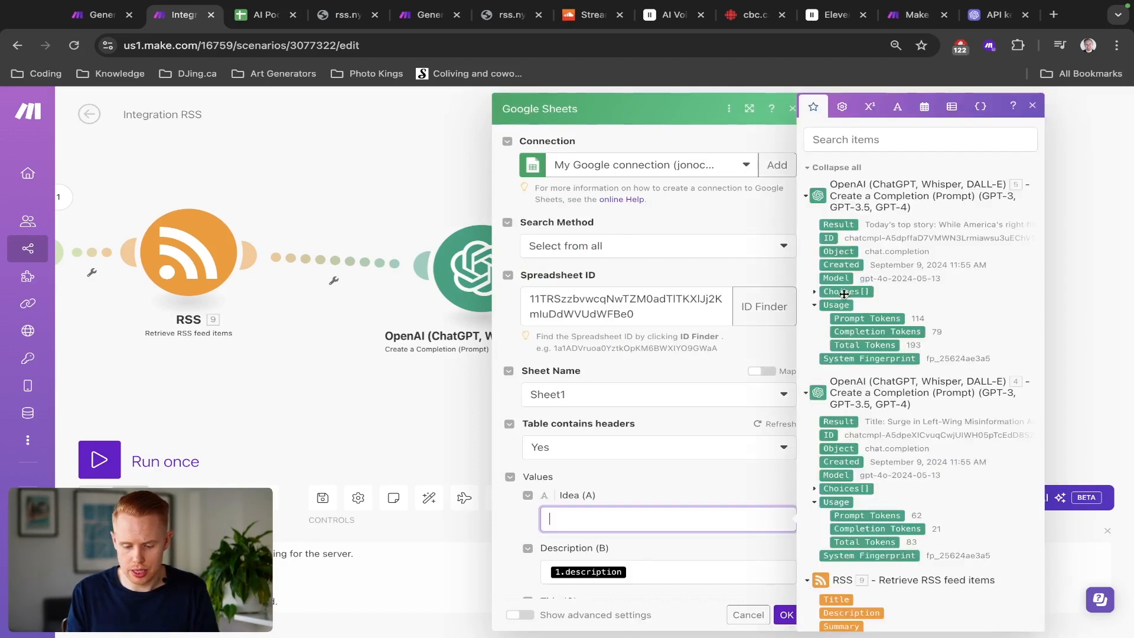
scroll(844, 294, "down", 4)
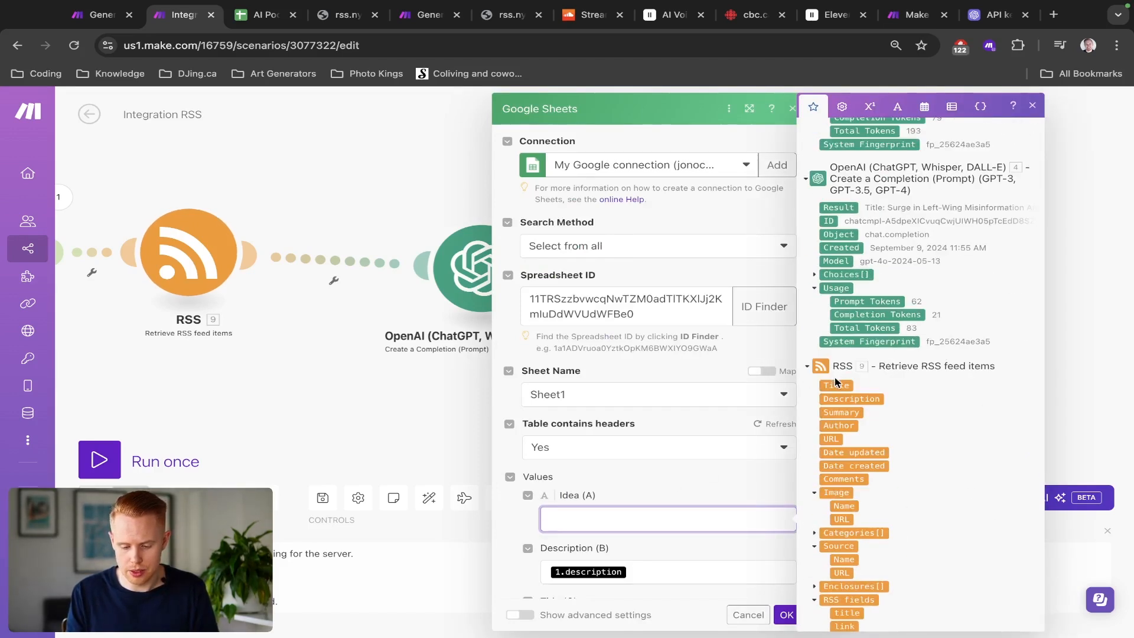
left_click(835, 385)
scroll(736, 404, "down", 1)
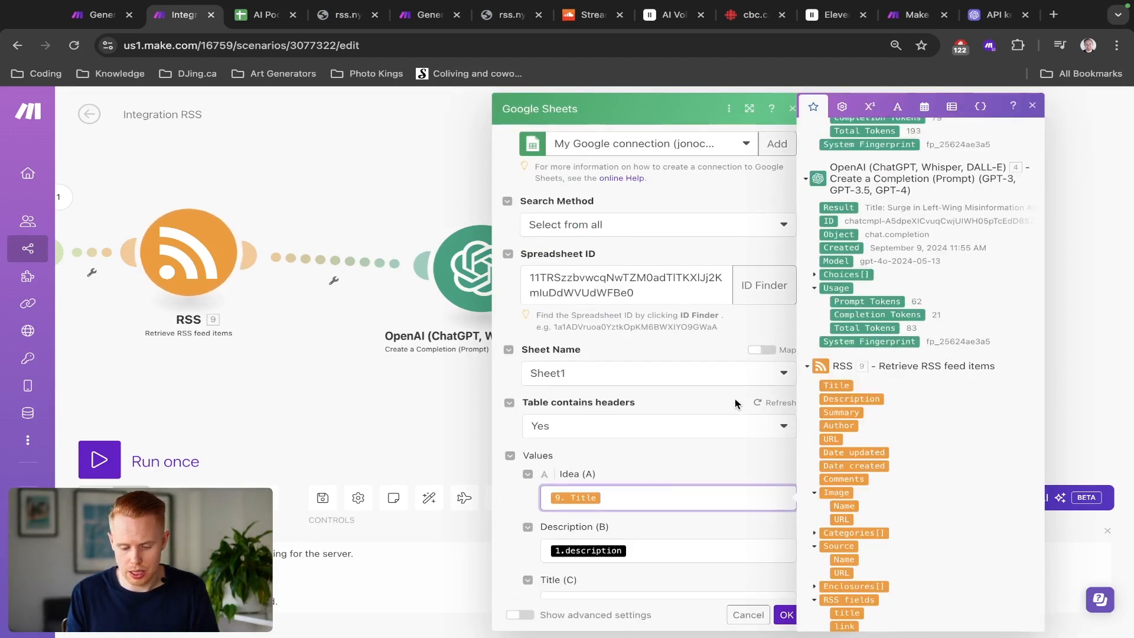
left_click(673, 543)
key("BackSpace")
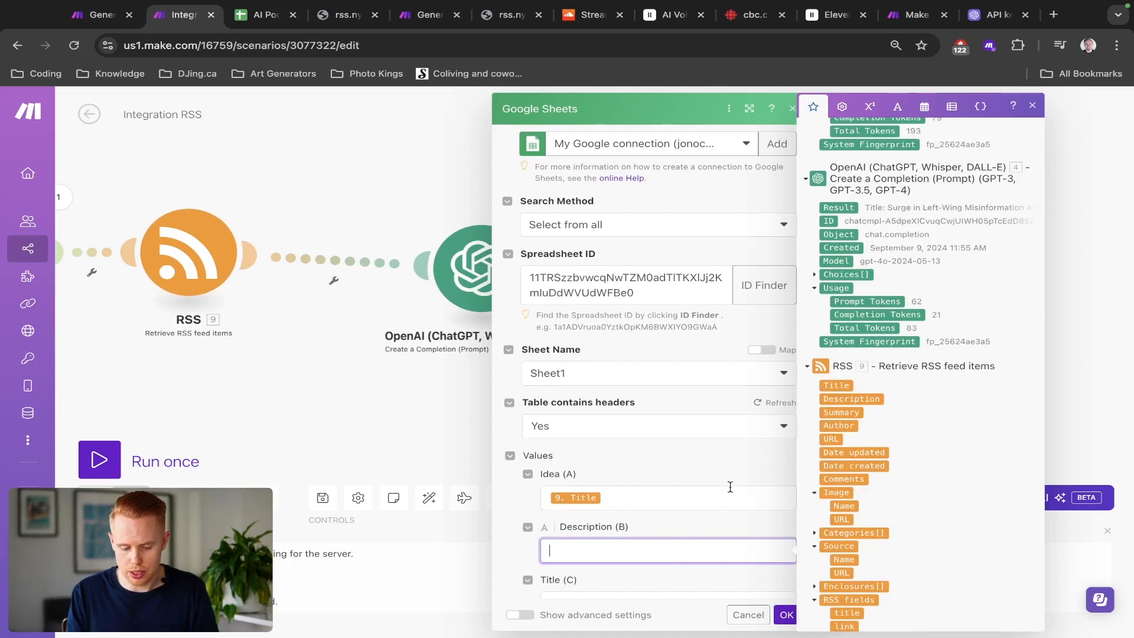
left_click(837, 399)
scroll(734, 455, "down", 6)
left_click(663, 388)
key("BackSpace")
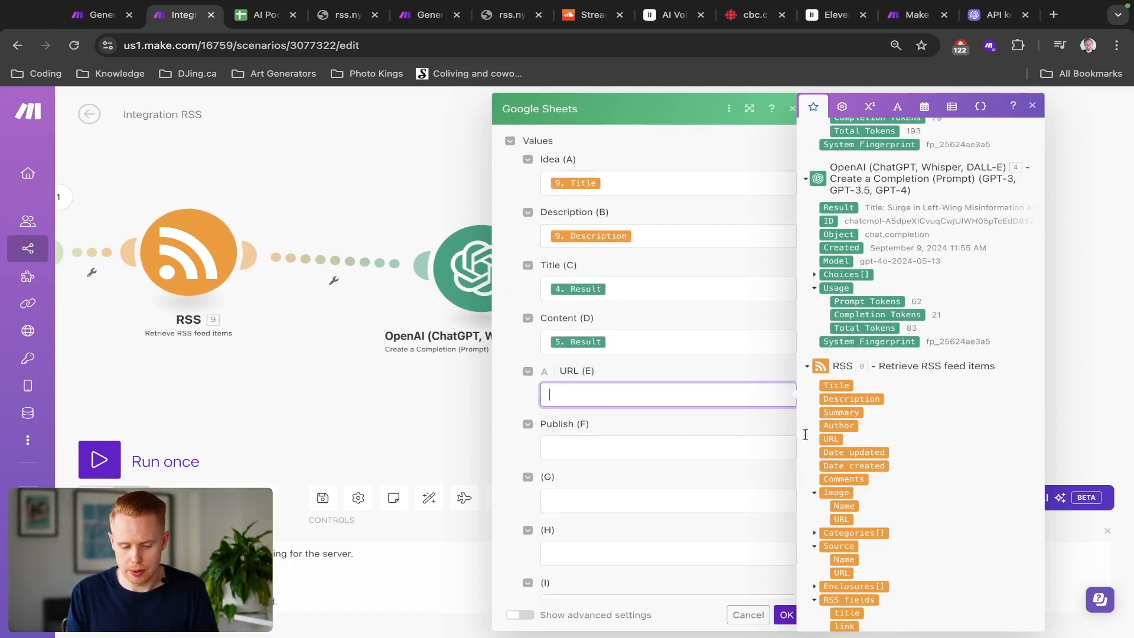
left_click(832, 441)
left_click(784, 615)
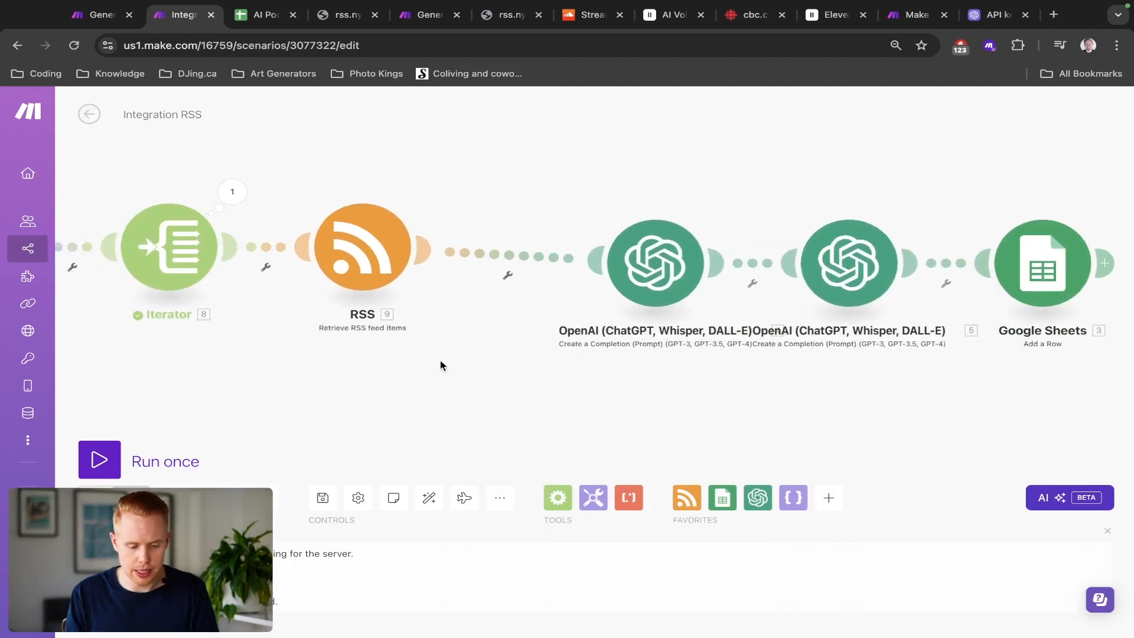
Step: Auto-arrange and run the scenario once, then switch to the AI Podcast spreadsheet to check the new row
left_click(430, 499)
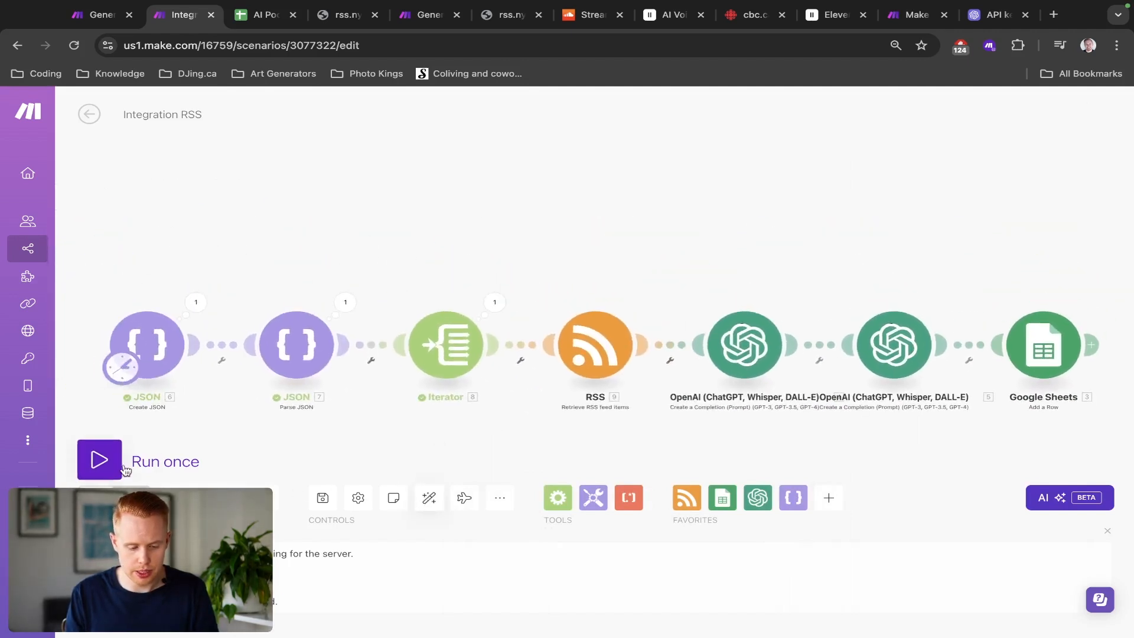
left_click(100, 459)
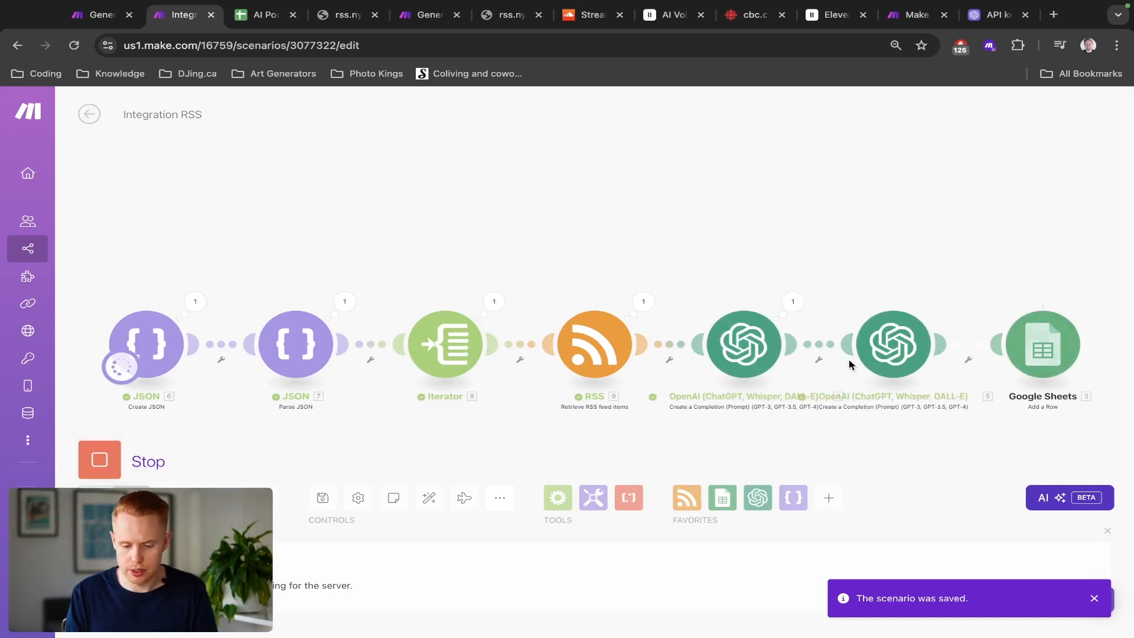
key("ctrl+Tab")
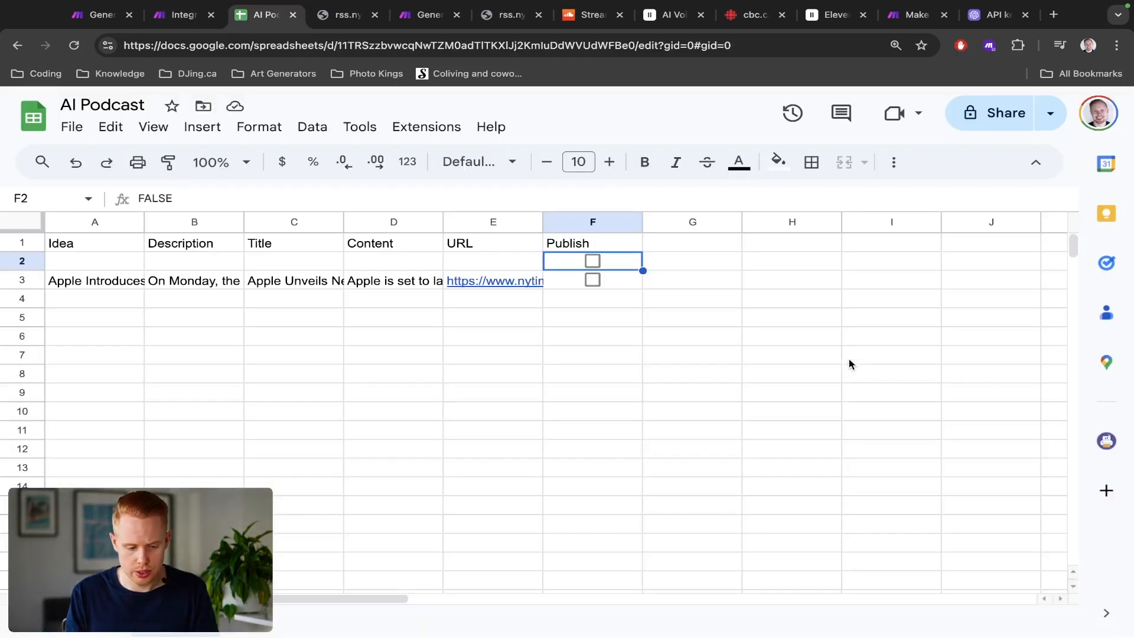
Step: Compare the AI Podcast sheet's new rows with the scenario's run results
left_click(22, 298)
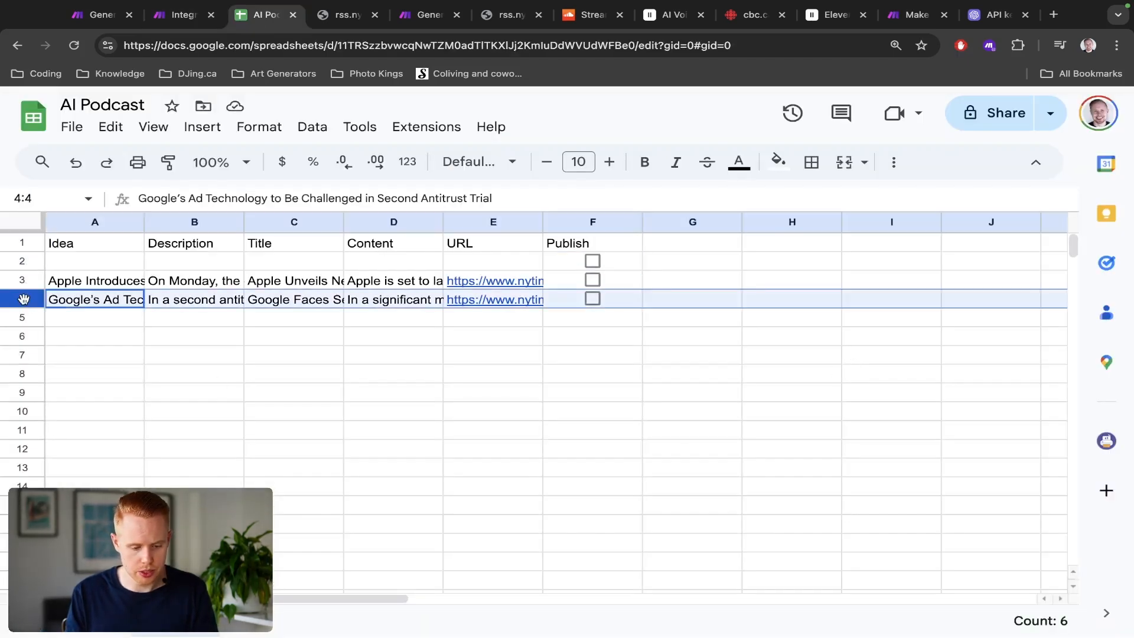
key("ctrl+shift+Tab")
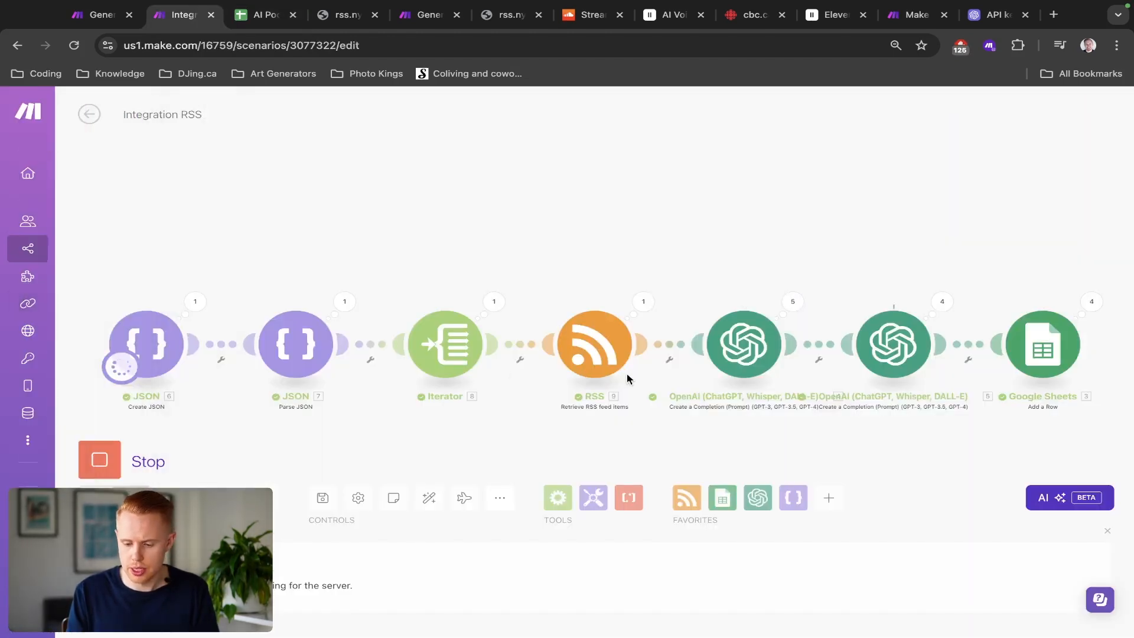
key("ctrl+Tab")
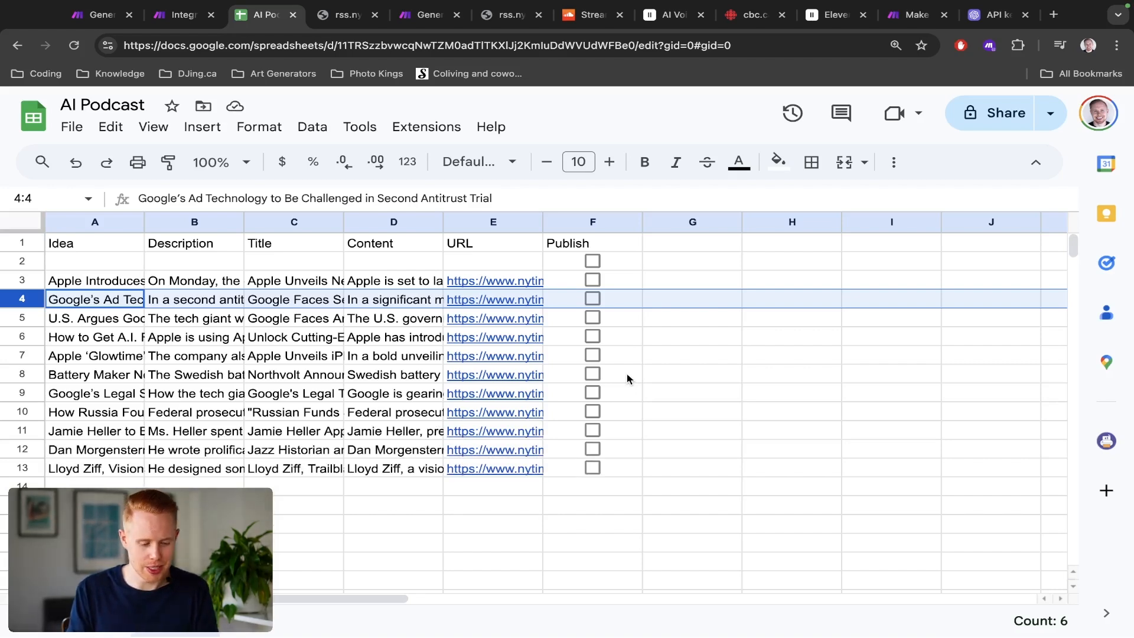
key("ctrl+shift+Tab")
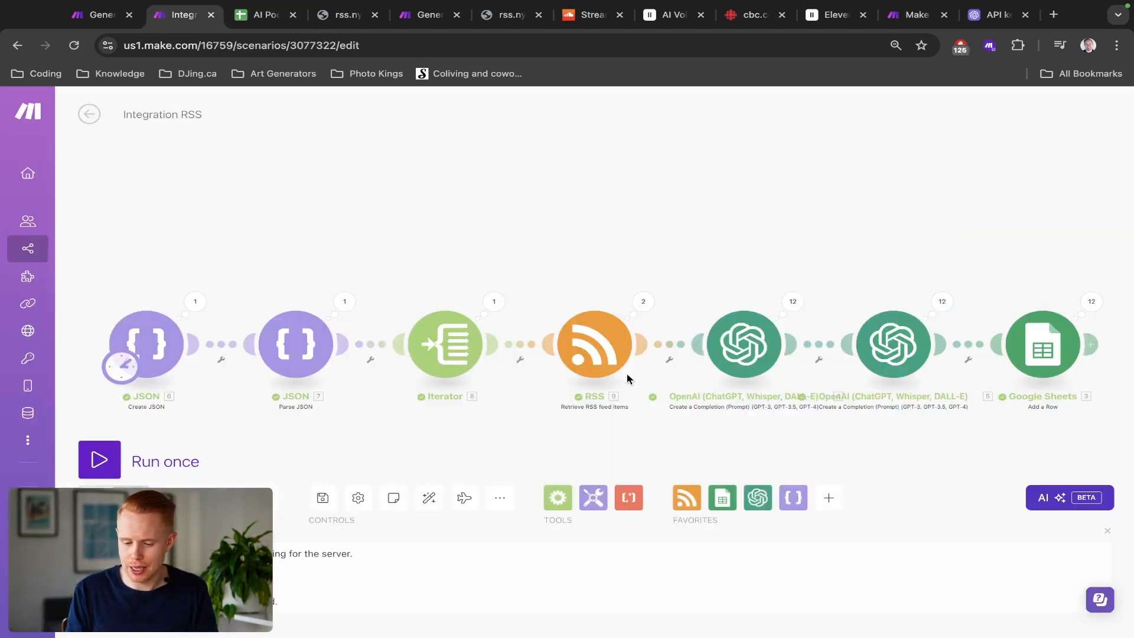
key("ctrl+Tab")
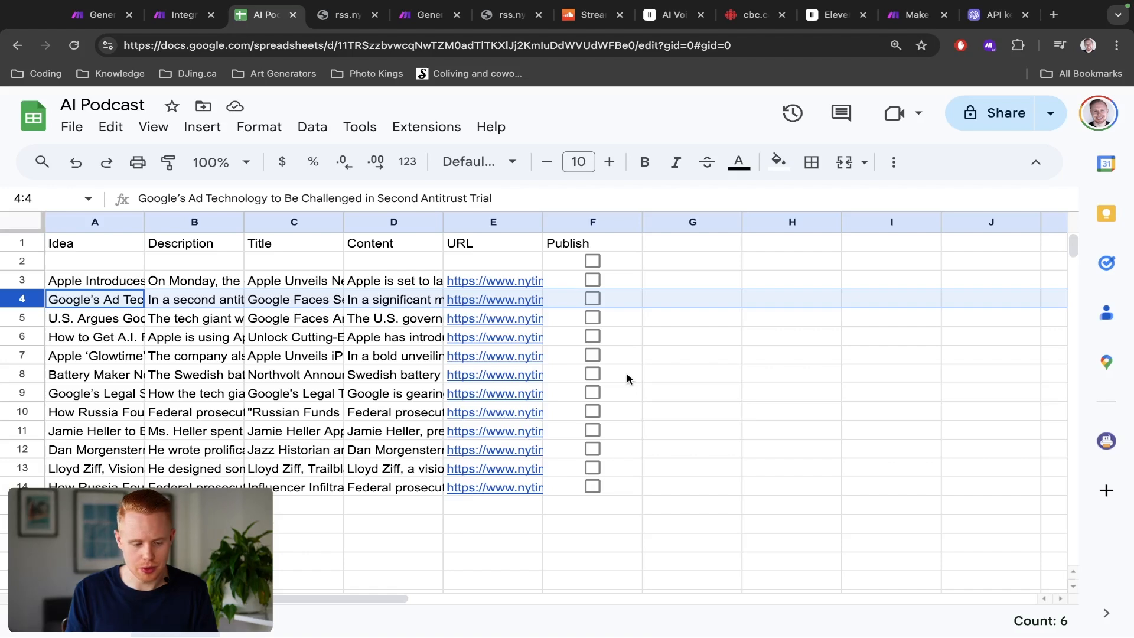
Step: Delete the empty row 2 from the AI Podcast sheet
left_click(24, 261)
right_click(35, 266)
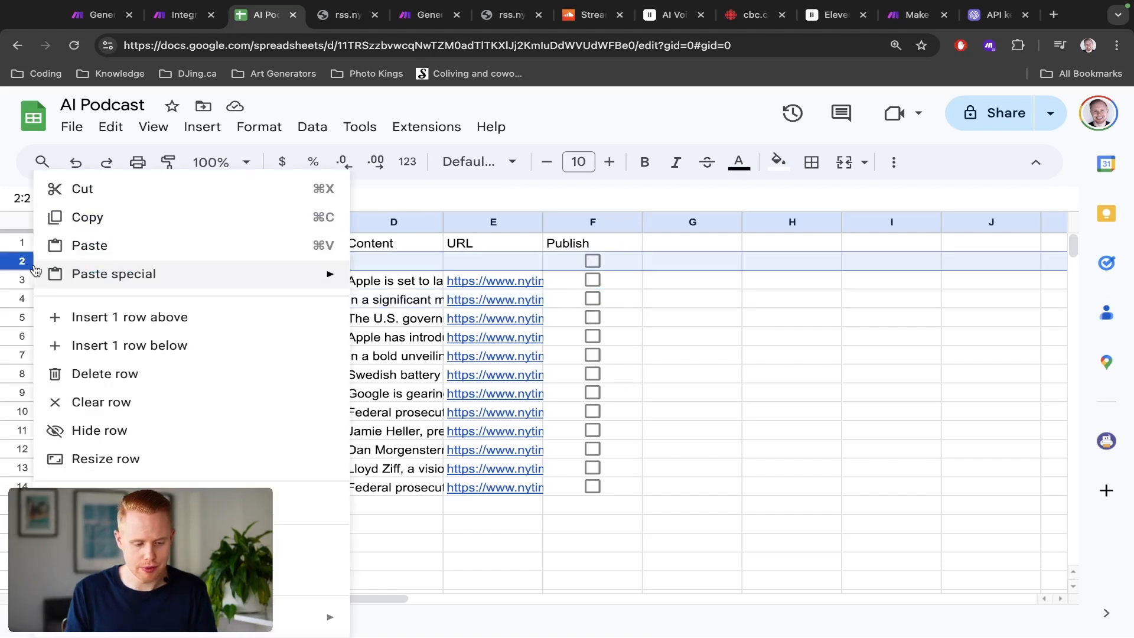
left_click(98, 374)
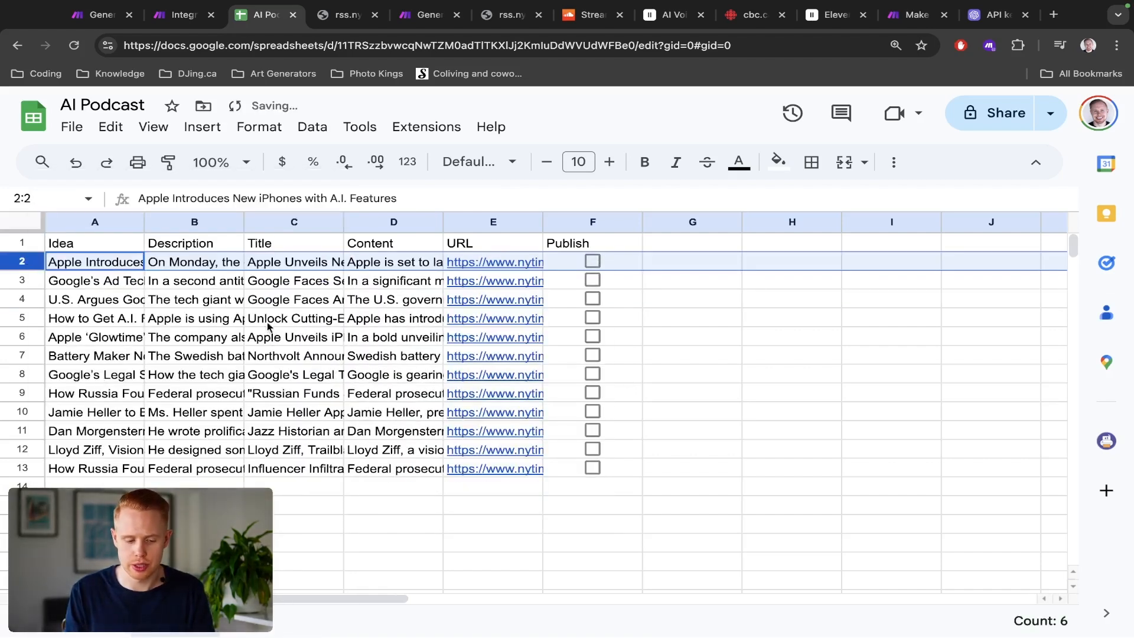
Step: Read the first article's Idea, Description, Title and Content cells in full
left_click(275, 304)
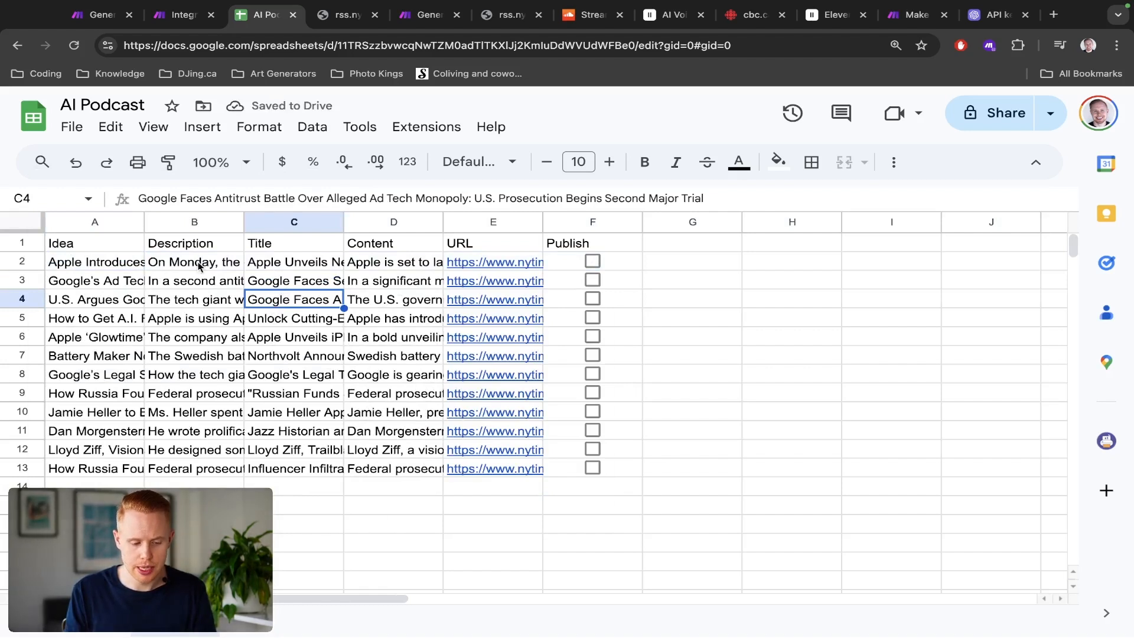
double_click(115, 260)
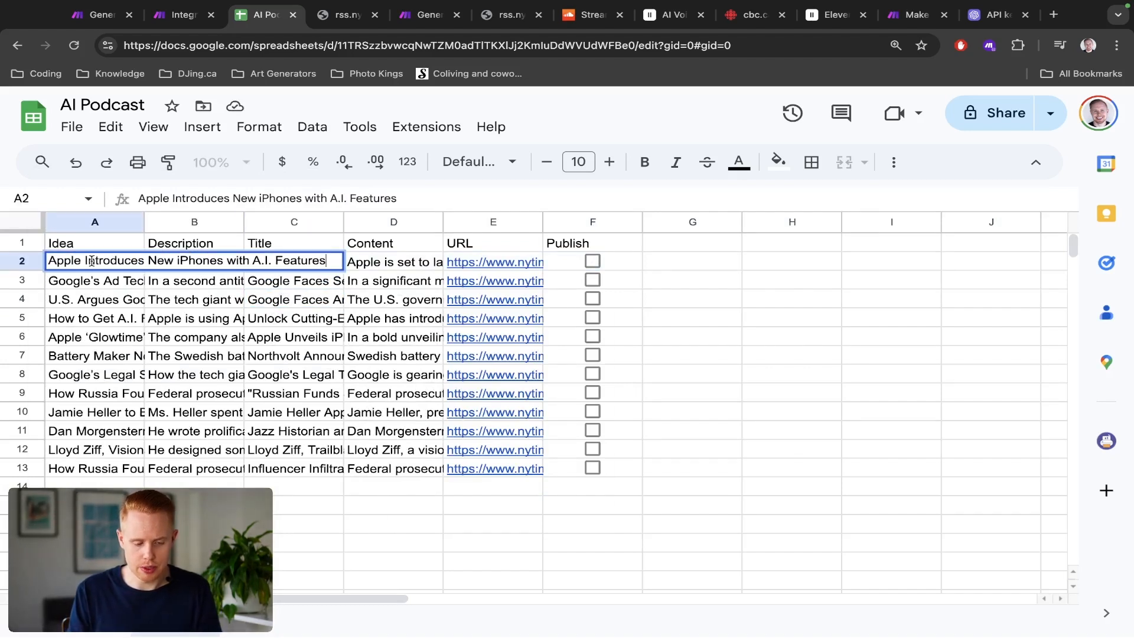
triple_click(90, 260)
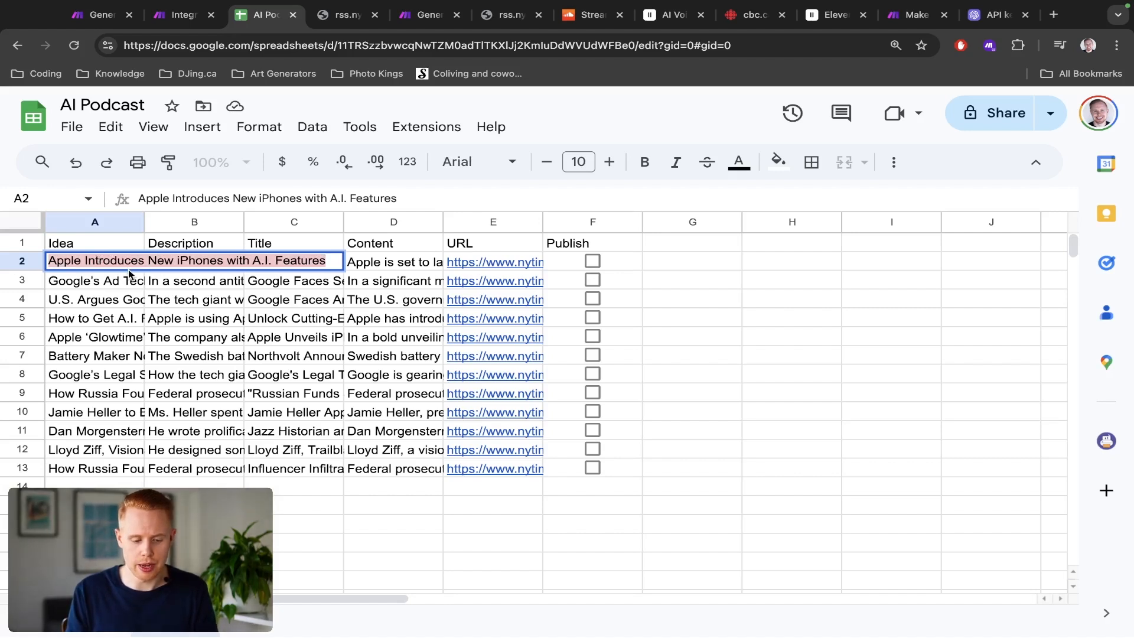
left_click(161, 261)
double_click(161, 261)
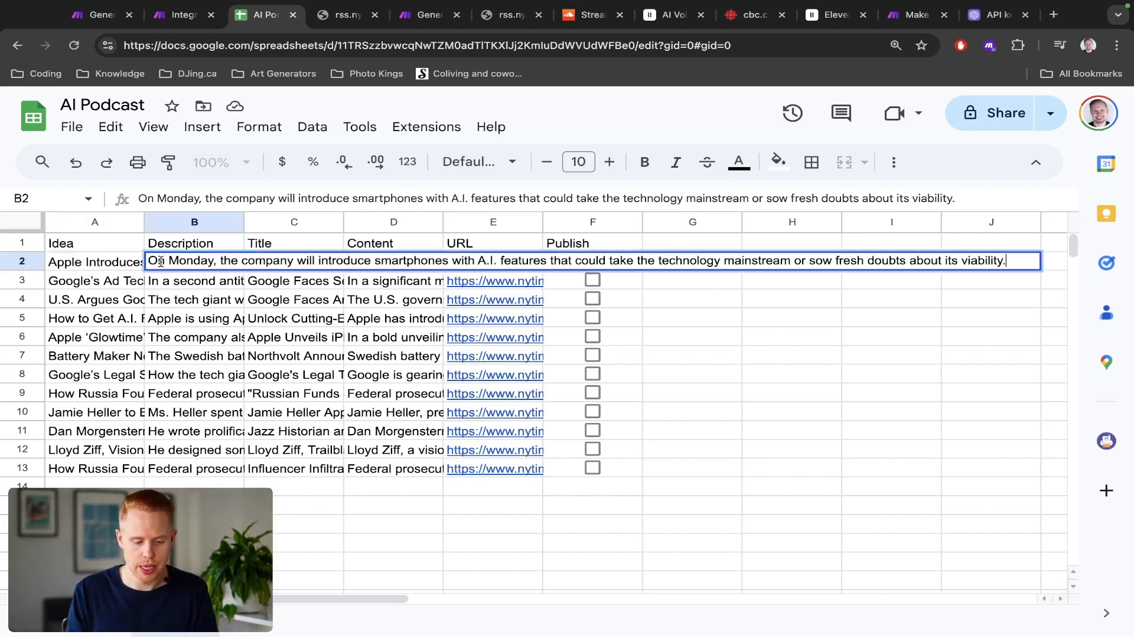
key("Tab")
double_click(260, 263)
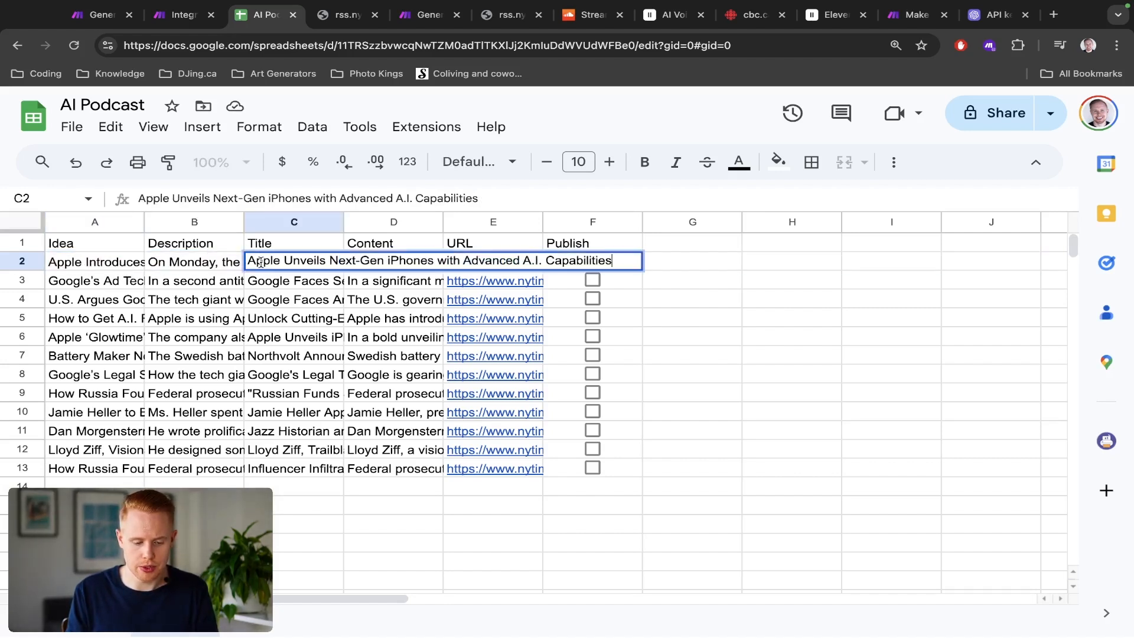
key("Tab")
double_click(379, 264)
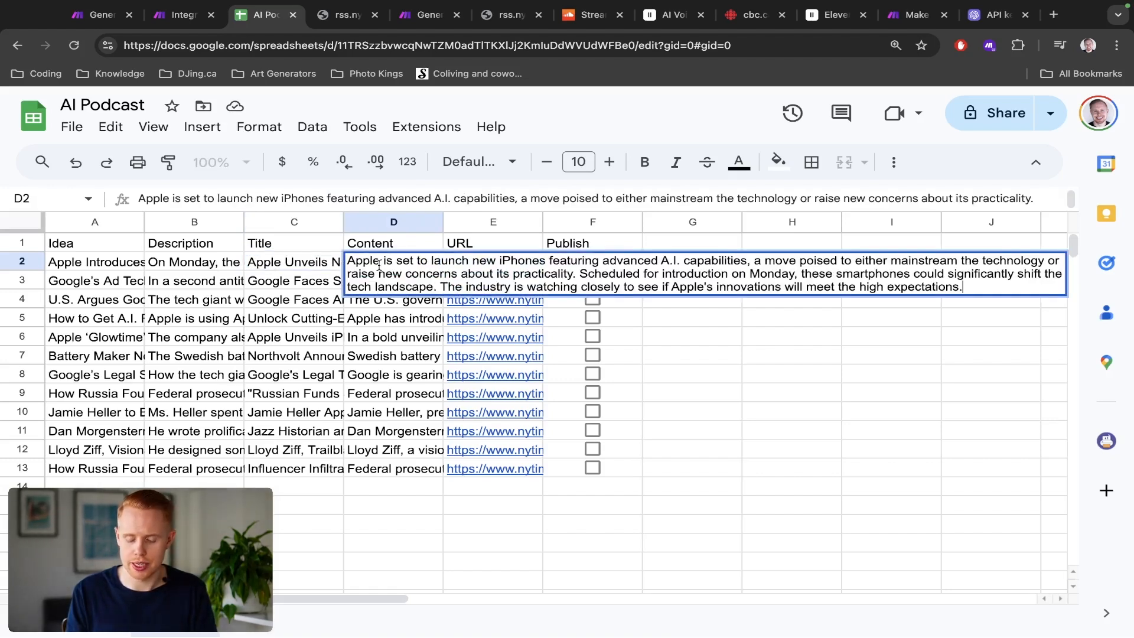
Step: Save the Integration RSS scenario and open the scenarios list in a new tab
key("ctrl+shift+Tab")
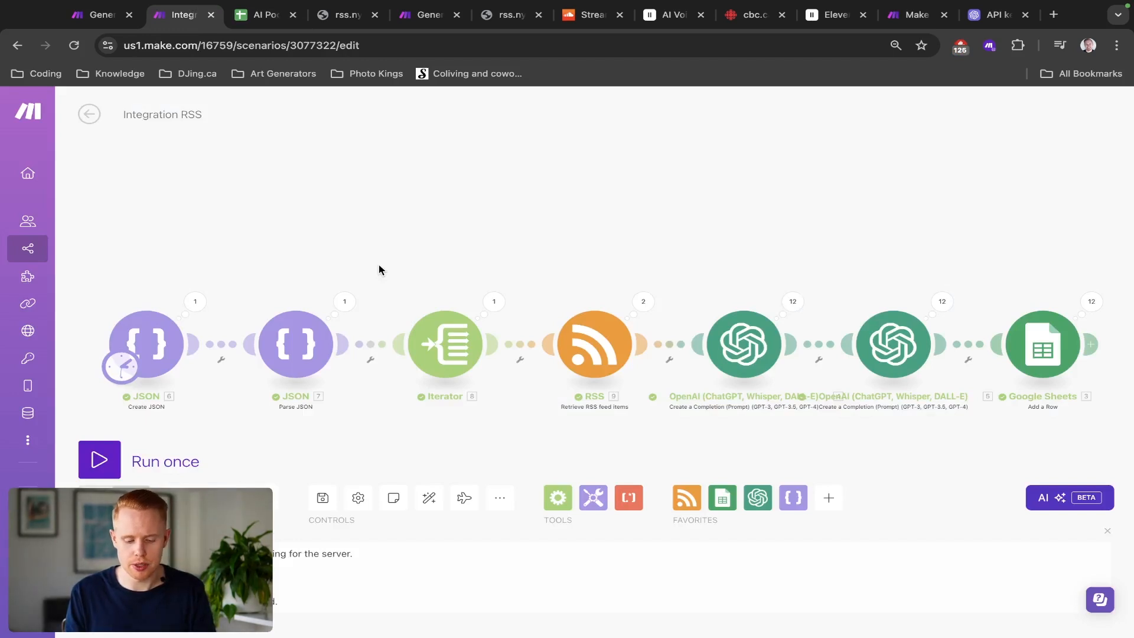
key("ctrl+s")
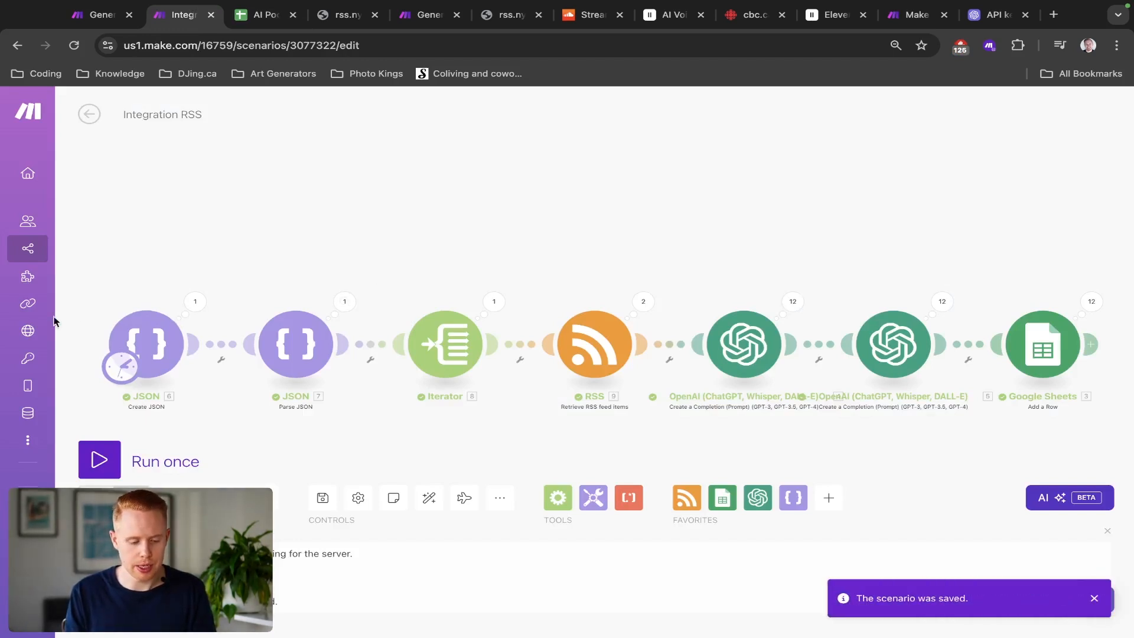
left_click(17, 249, "super")
key("ctrl+Tab")
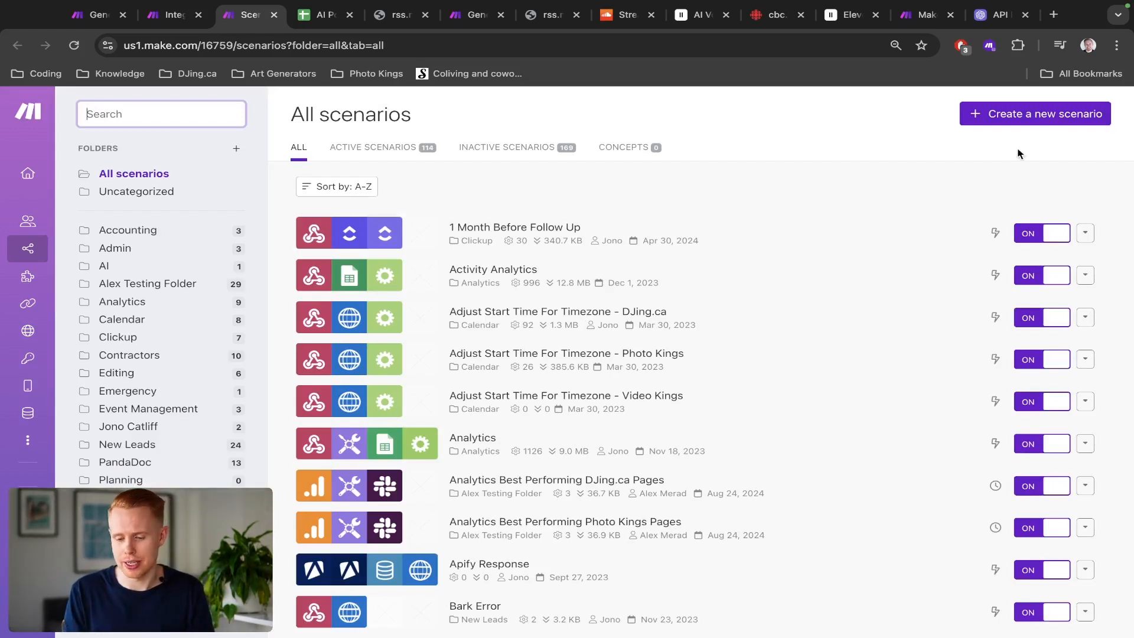
Step: Create a new scenario named Publishing AI Podcasts
left_click(1063, 127)
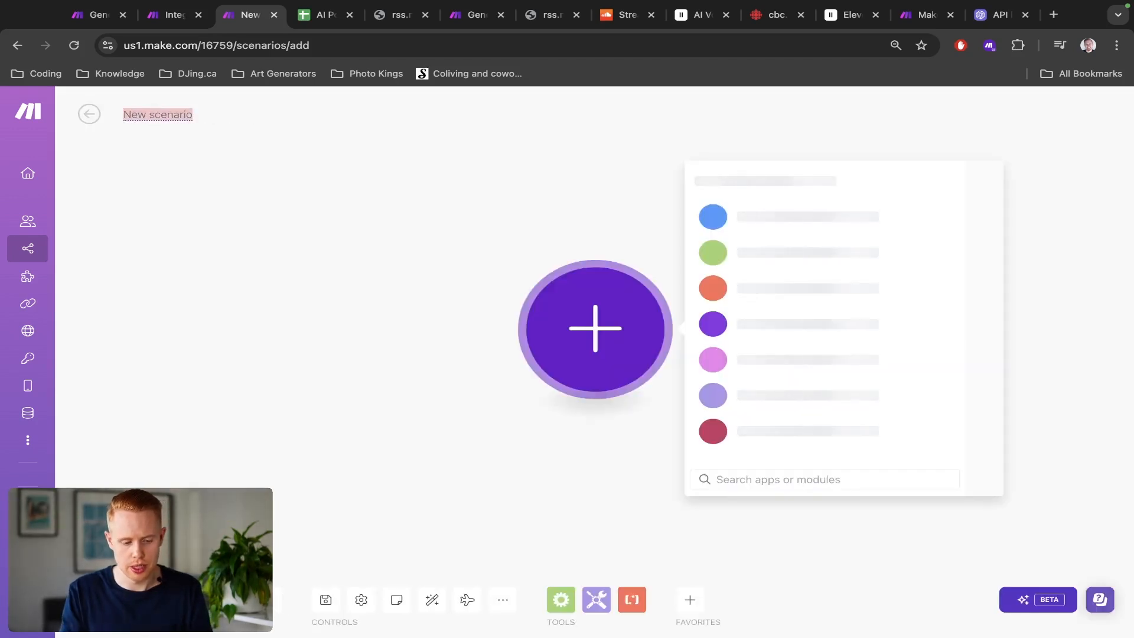
type("Publishing ")
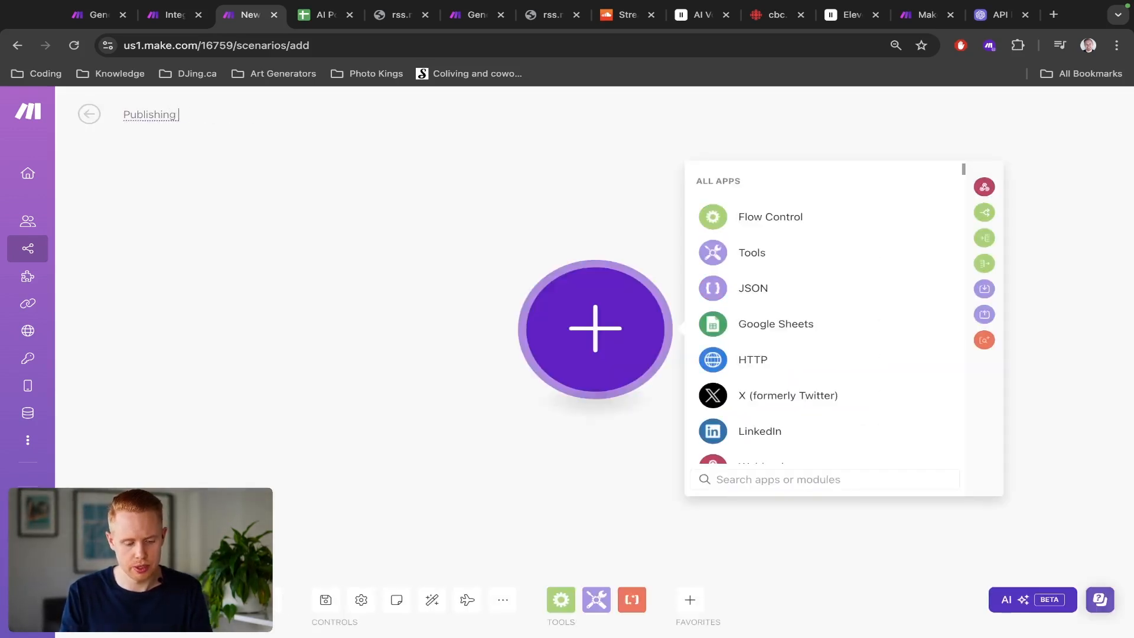
type("AI Pod")
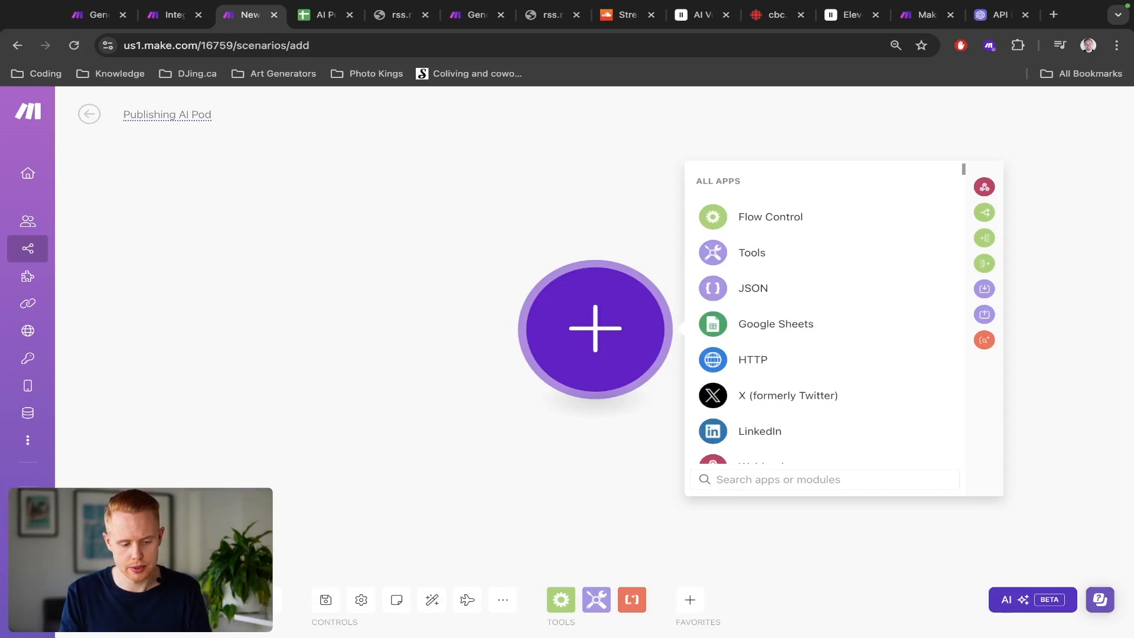
type("cats")
type("sts")
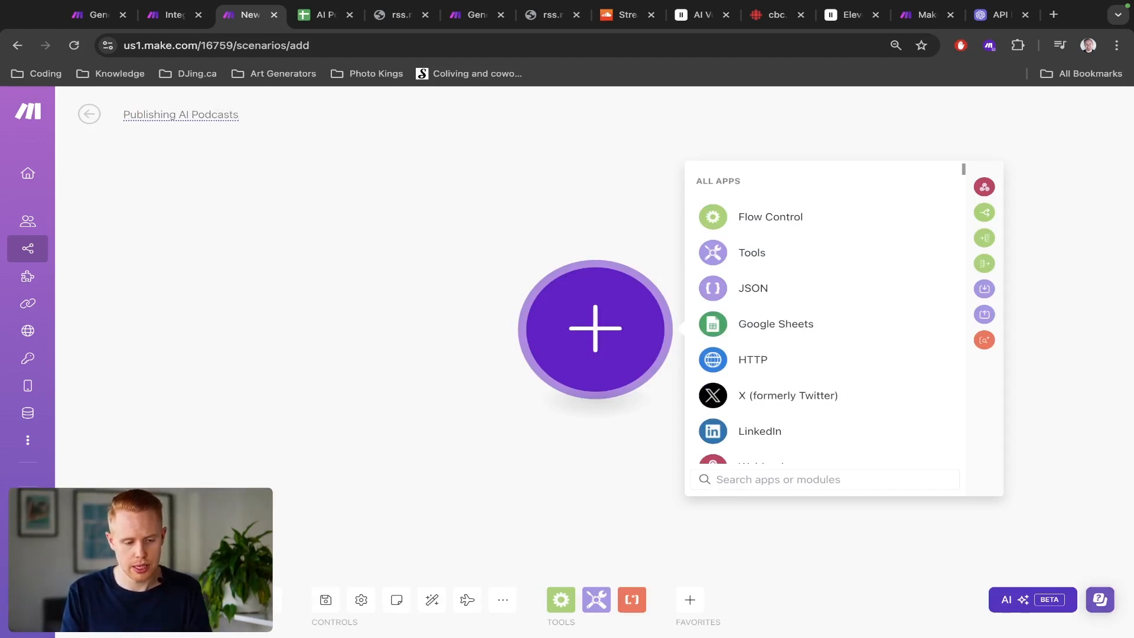
Step: Rename the Integration RSS scenario to AI Podcast Ideas and save it
key("ctrl+shift+Tab")
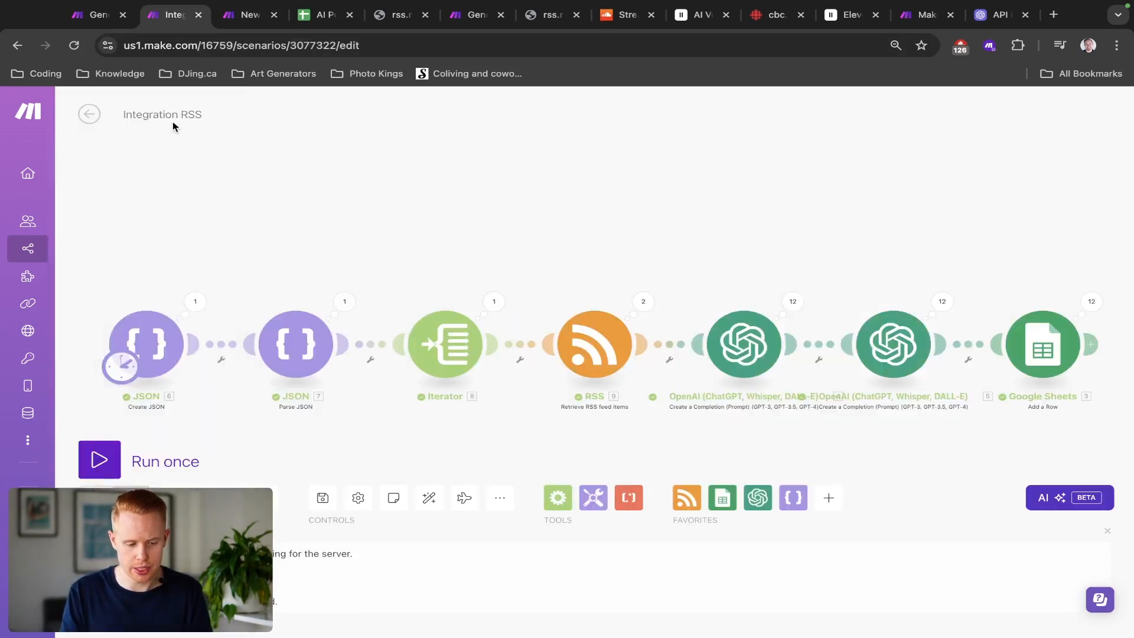
triple_click(172, 115)
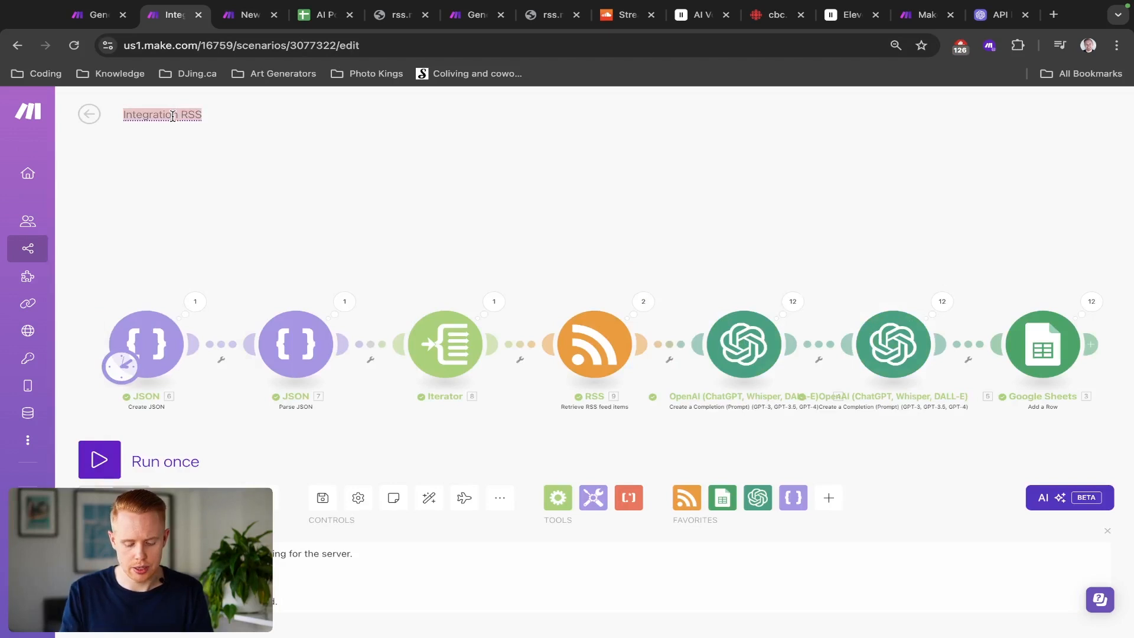
type("AI Podcas")
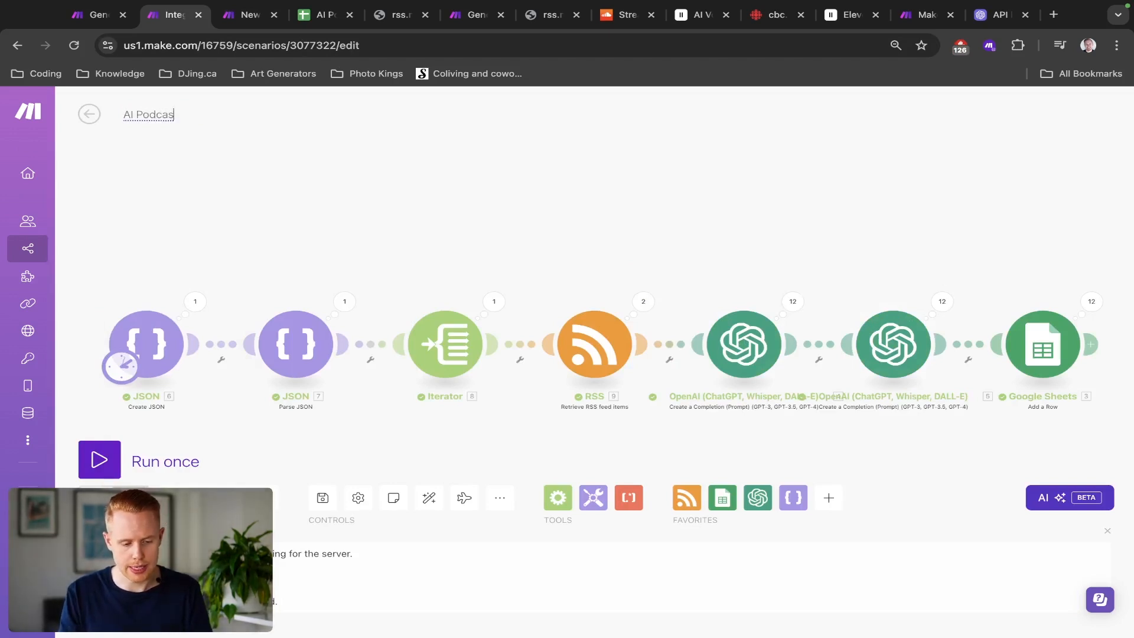
type("t Ideas")
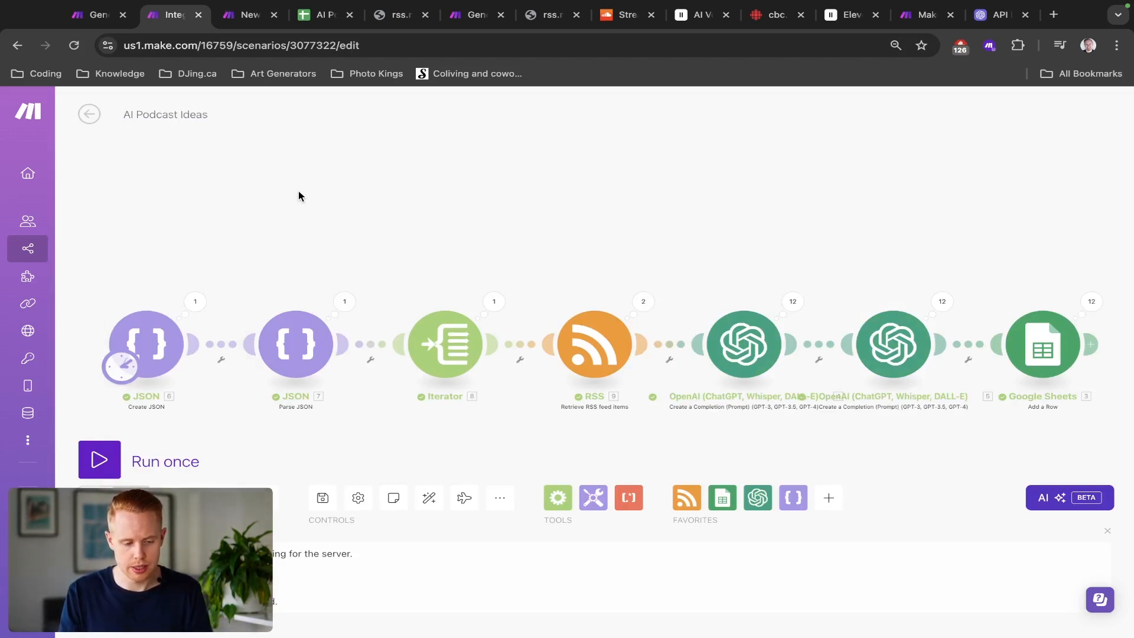
key("super+d")
left_click(821, 189)
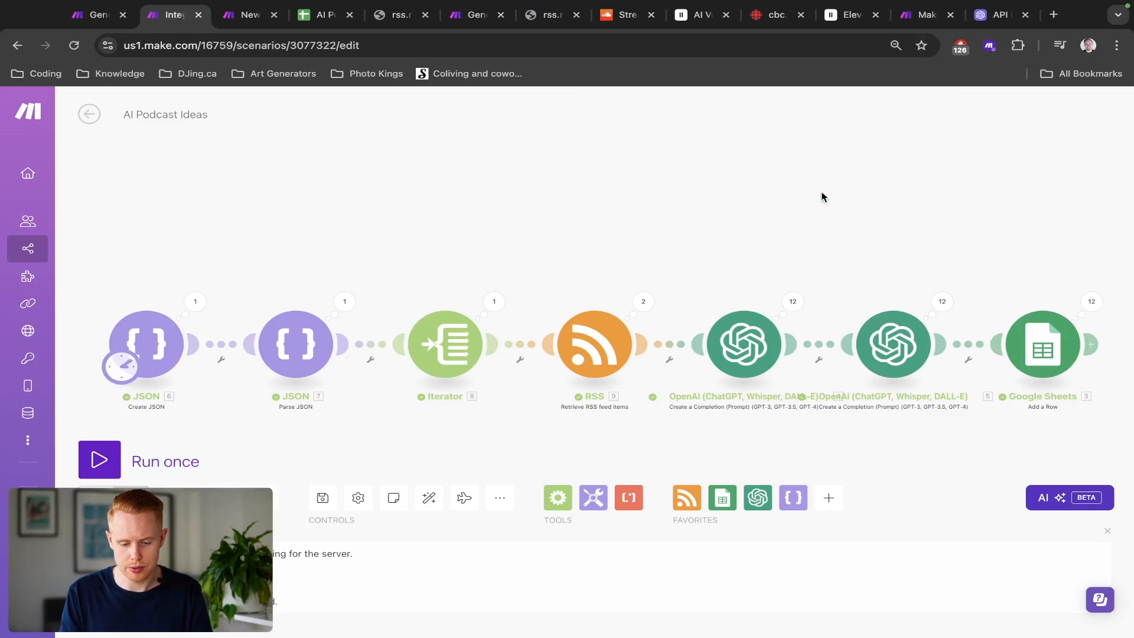
key("super+s")
Step: Review the first article's cells in the AI Podcast sheet again
key("super+alt+Right")
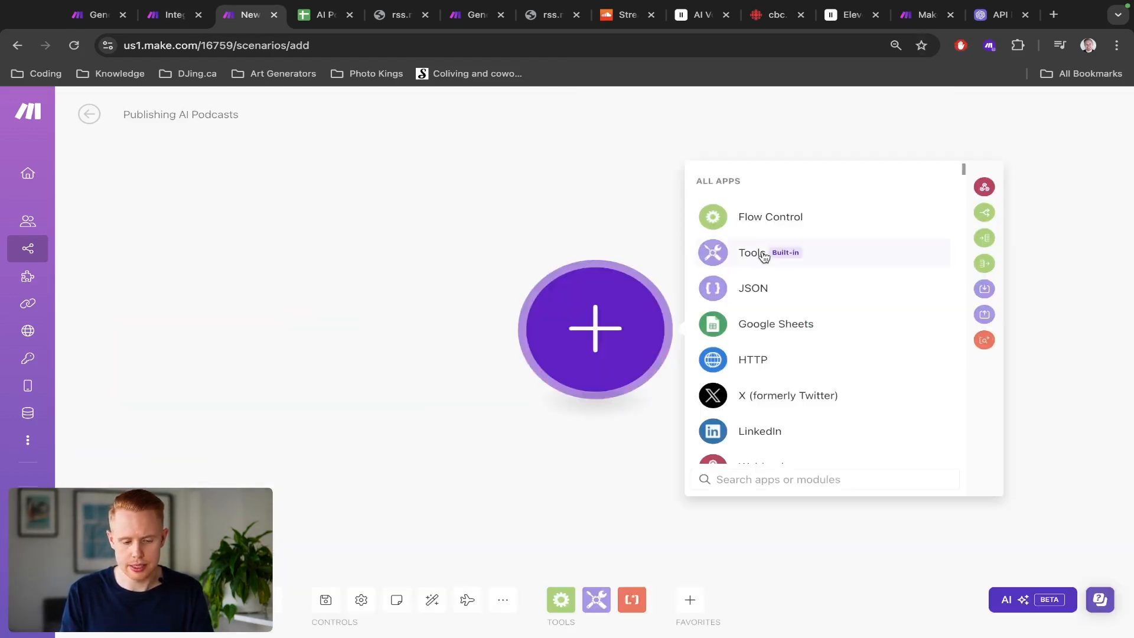
key("super+alt+Right")
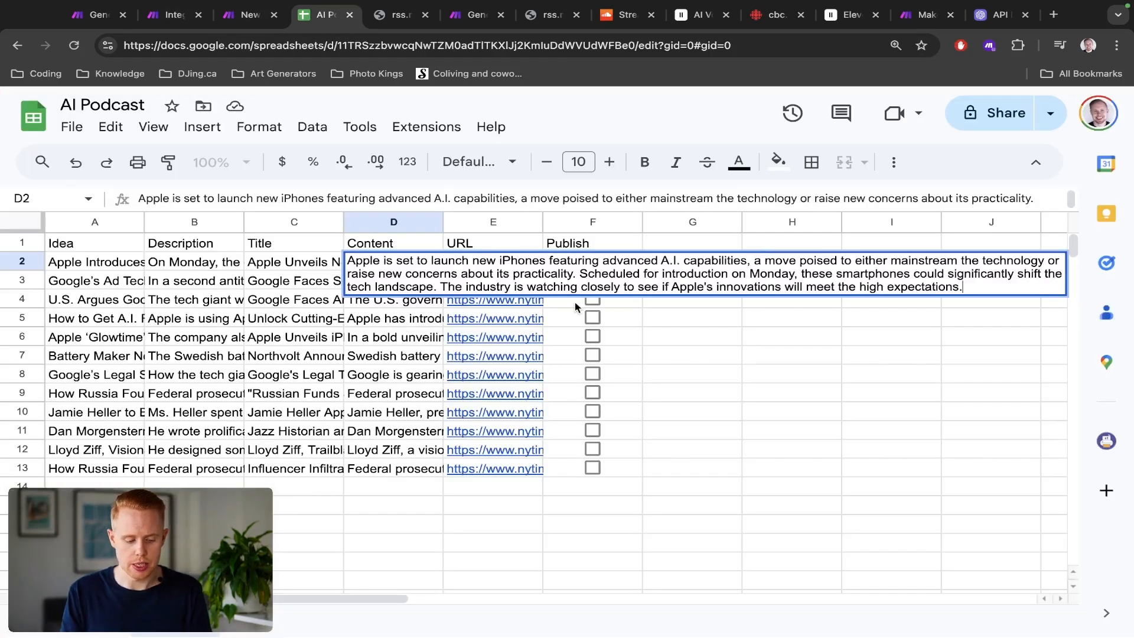
key("Escape")
left_click(614, 269)
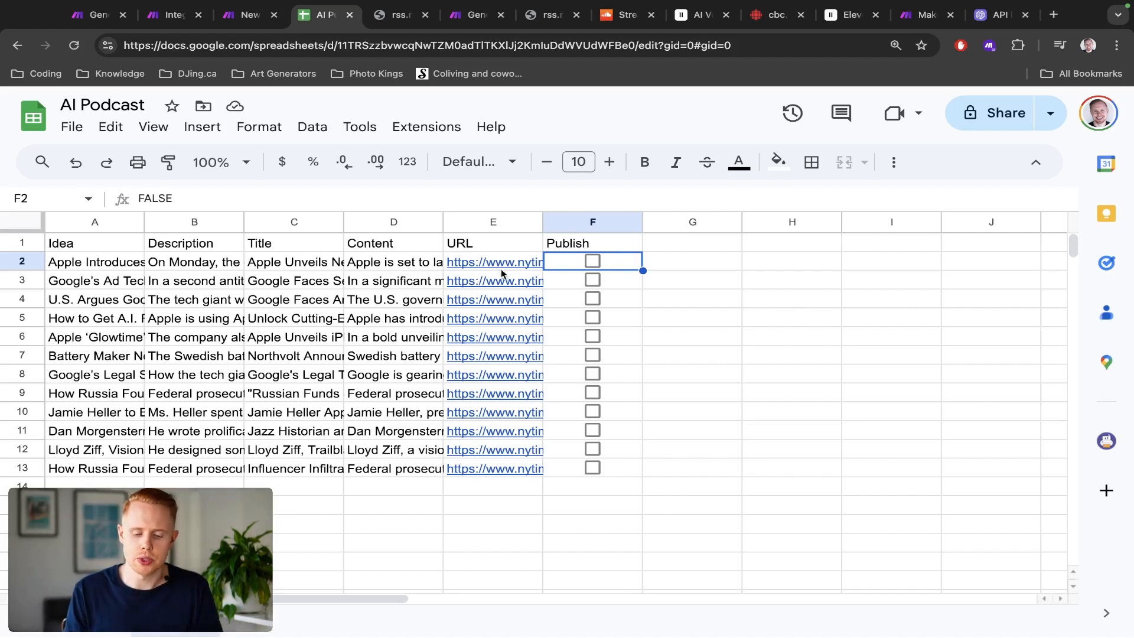
double_click(357, 263)
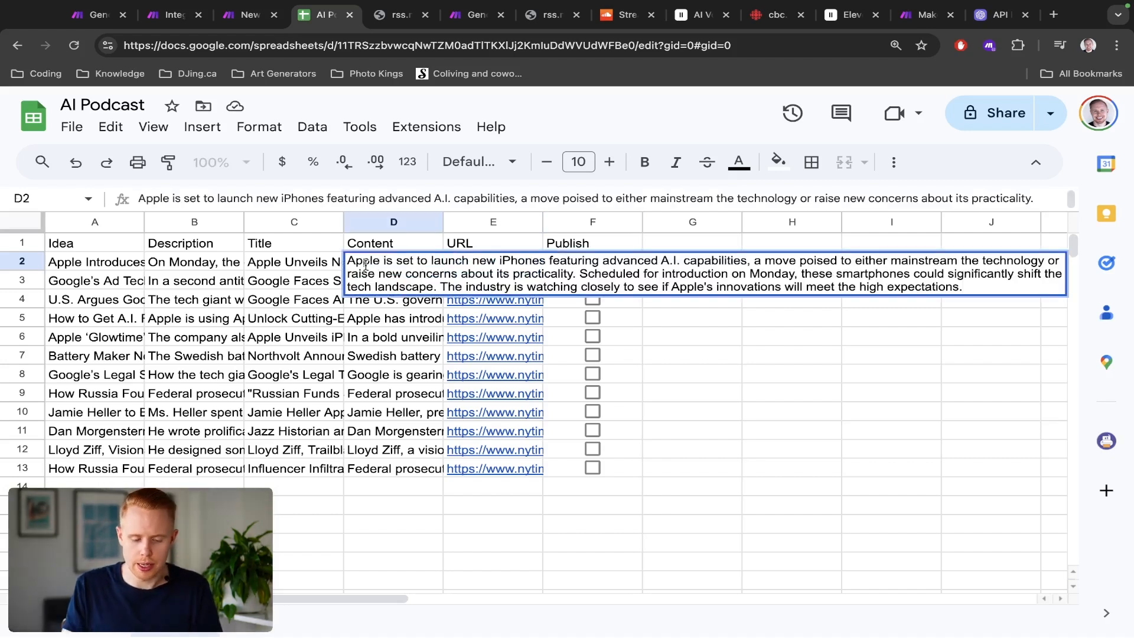
left_click(282, 266)
double_click(281, 265)
left_click_drag(106, 261, 172, 265)
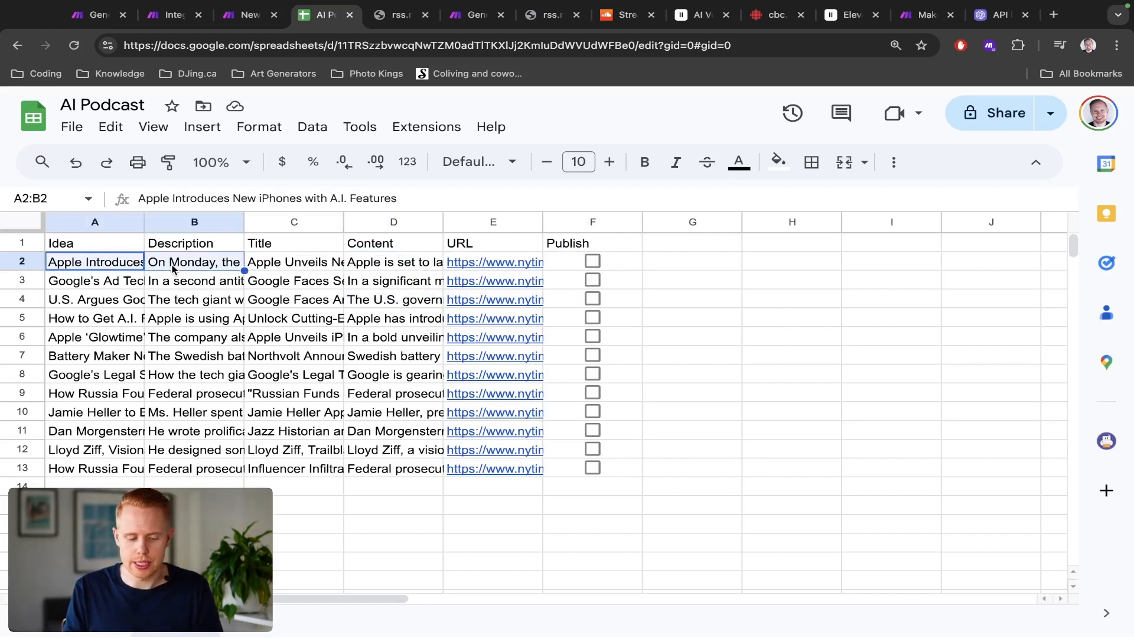
Step: Edit the row 2 title to read Apple Unveils Amazing iPhones with Advanced A.I. Capabilities
left_click(294, 262)
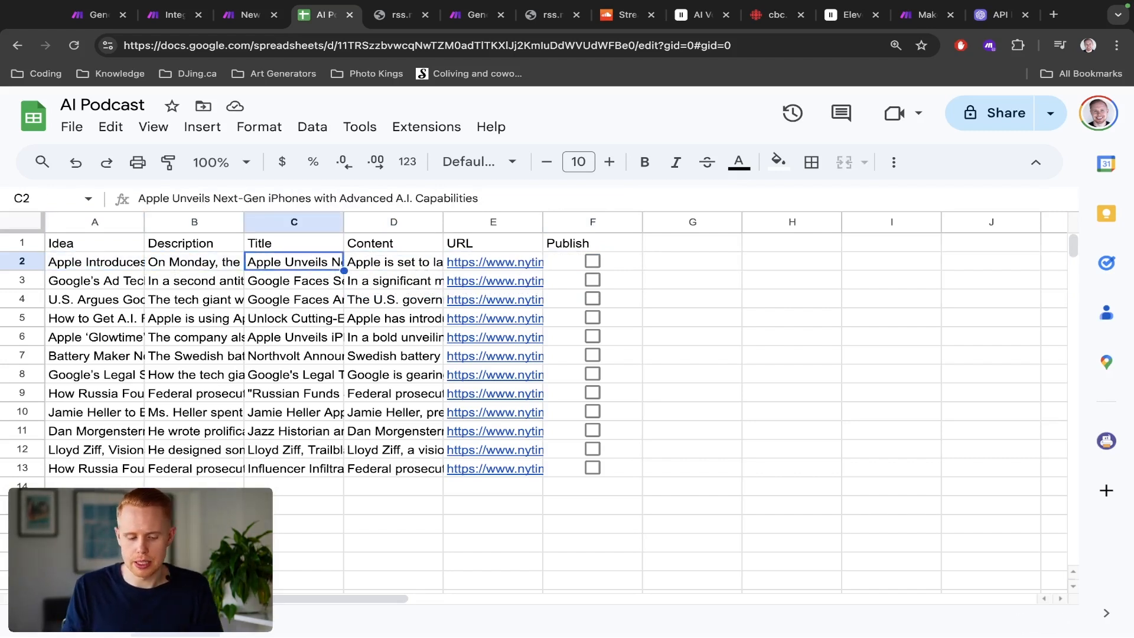
key("Return")
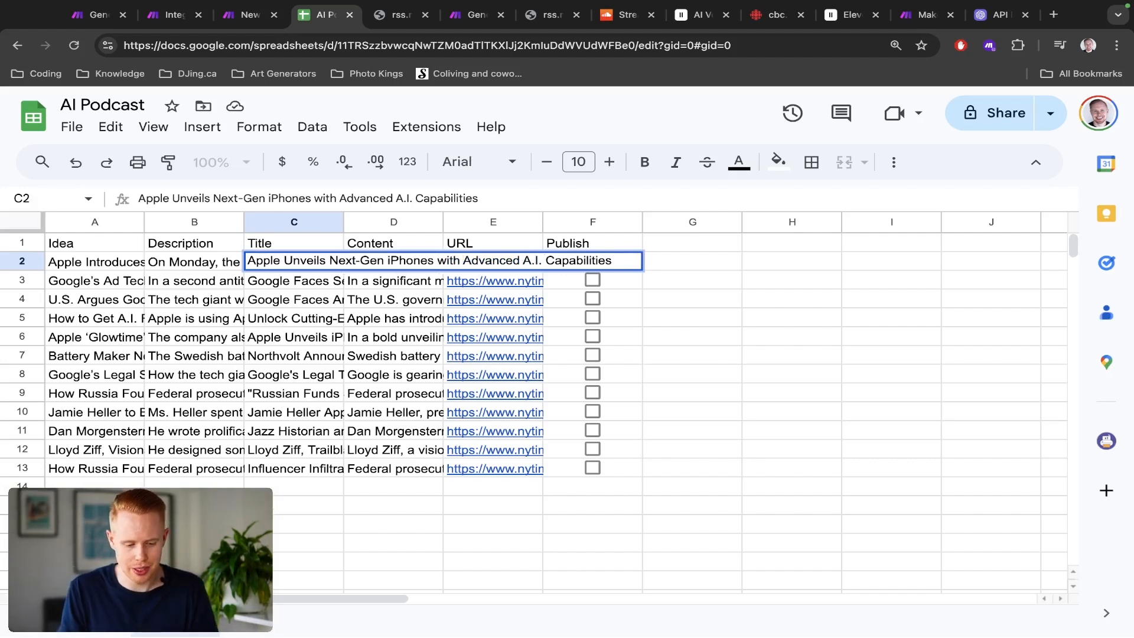
key("alt+shift+Left")
type("A")
key("alt+shift+Left")
type("M")
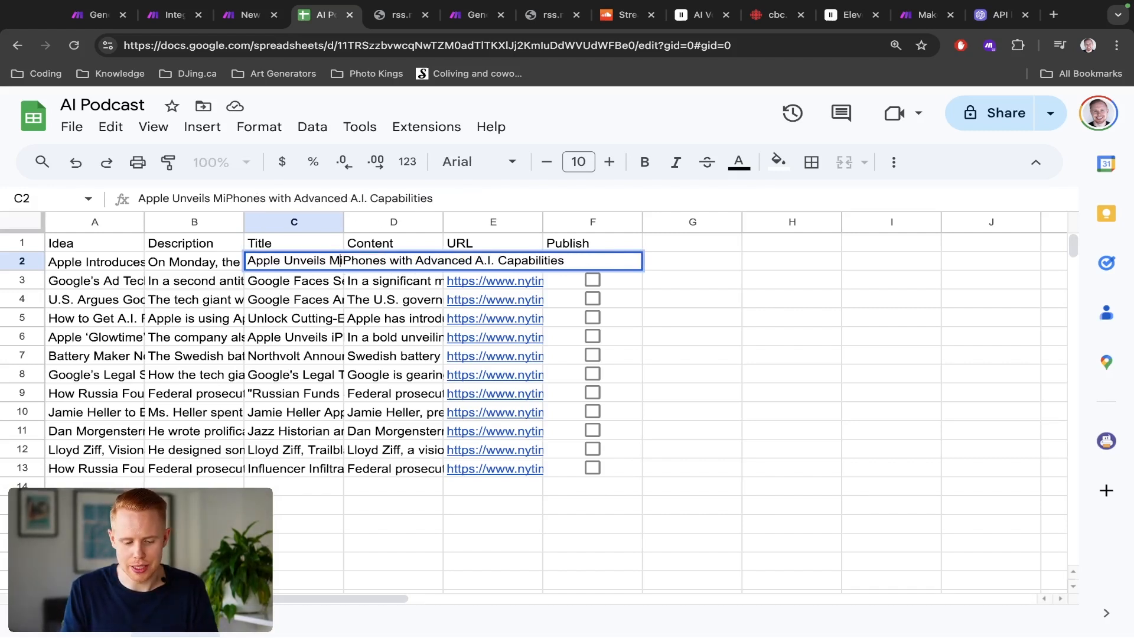
key("BackSpace")
type("AMA")
key("BackSpace")
key("BackSpace")
type("mazin")
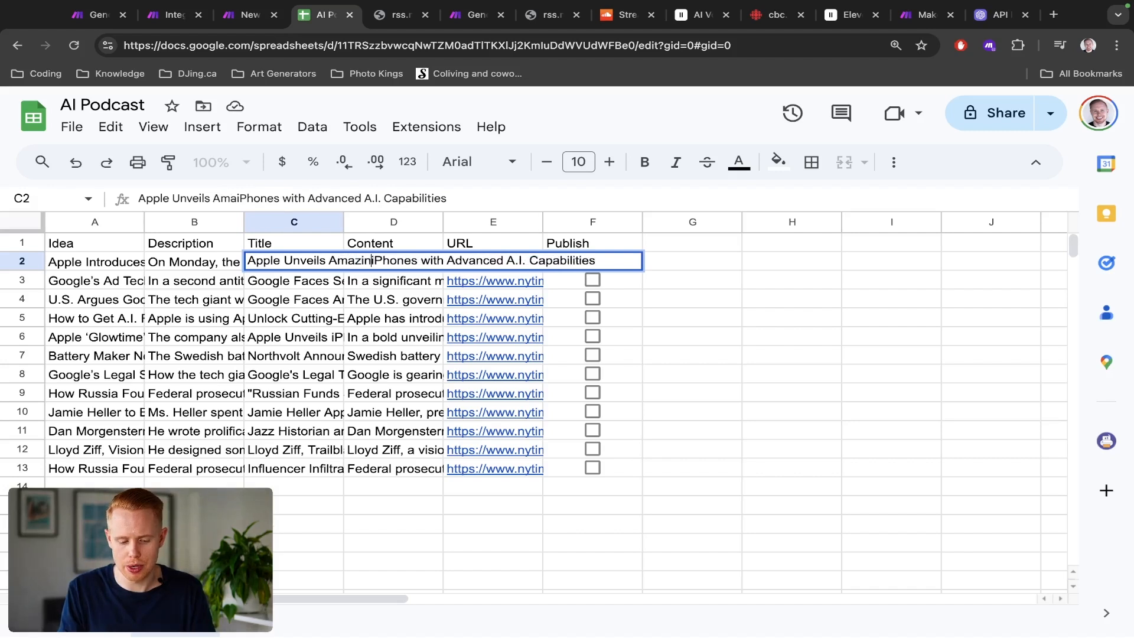
type("g")
Step: Edit the row 2 title to read Apple Unveils Amazing iPhones with AI Capabilities
key("alt+shift+Right")
key("shift+Right")
key("shift+Right")
key("shift+Right")
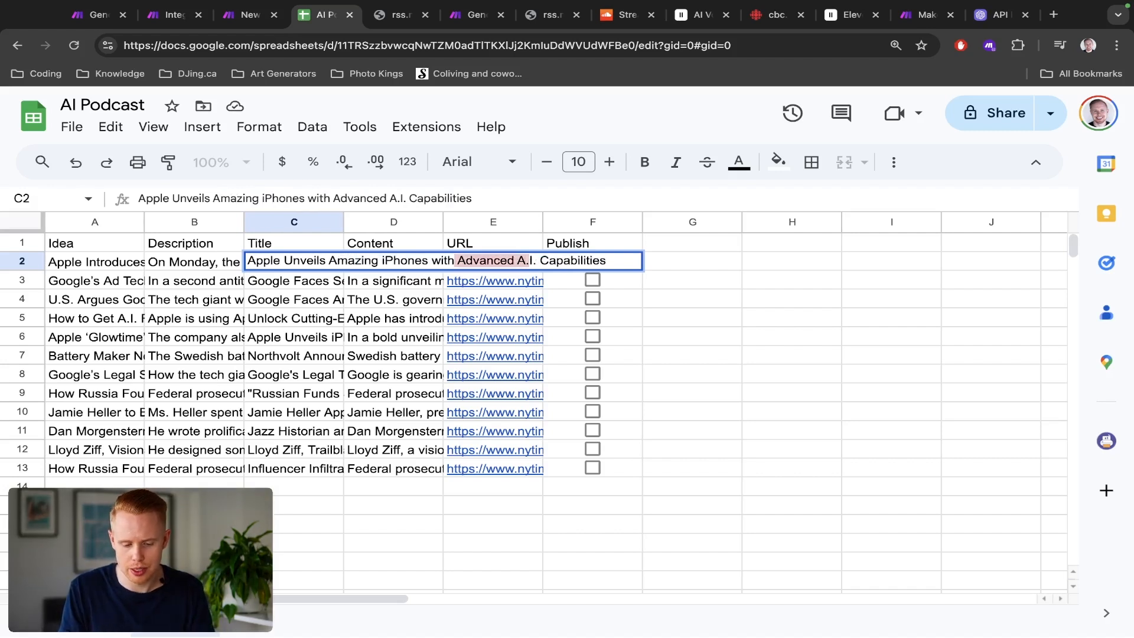
key("BackSpace")
type("A")
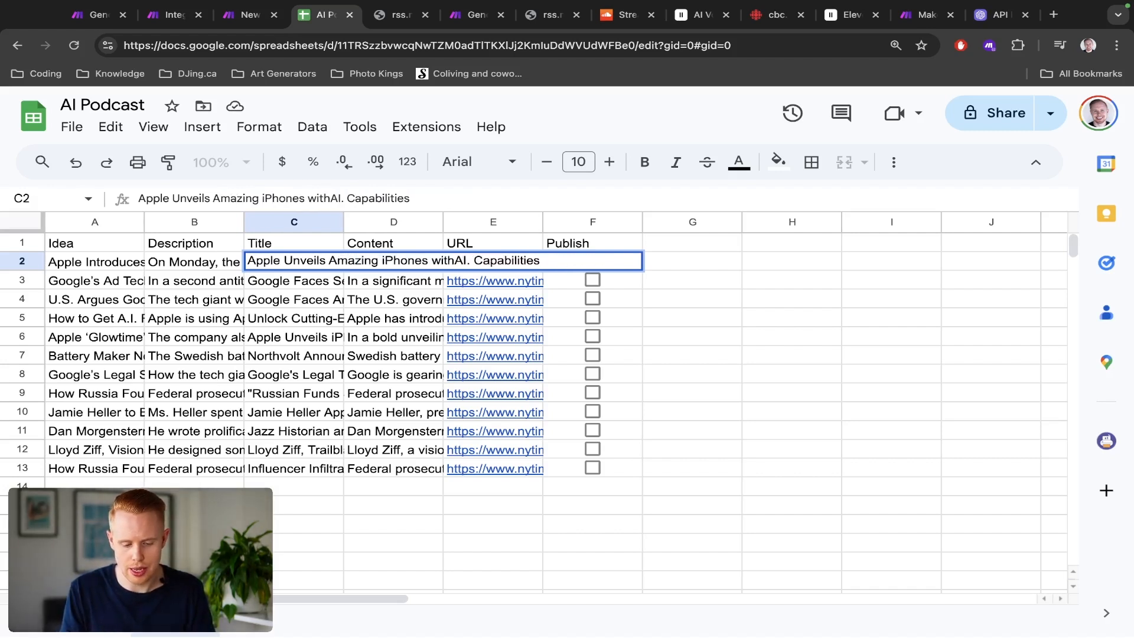
key("Left")
key("Delete")
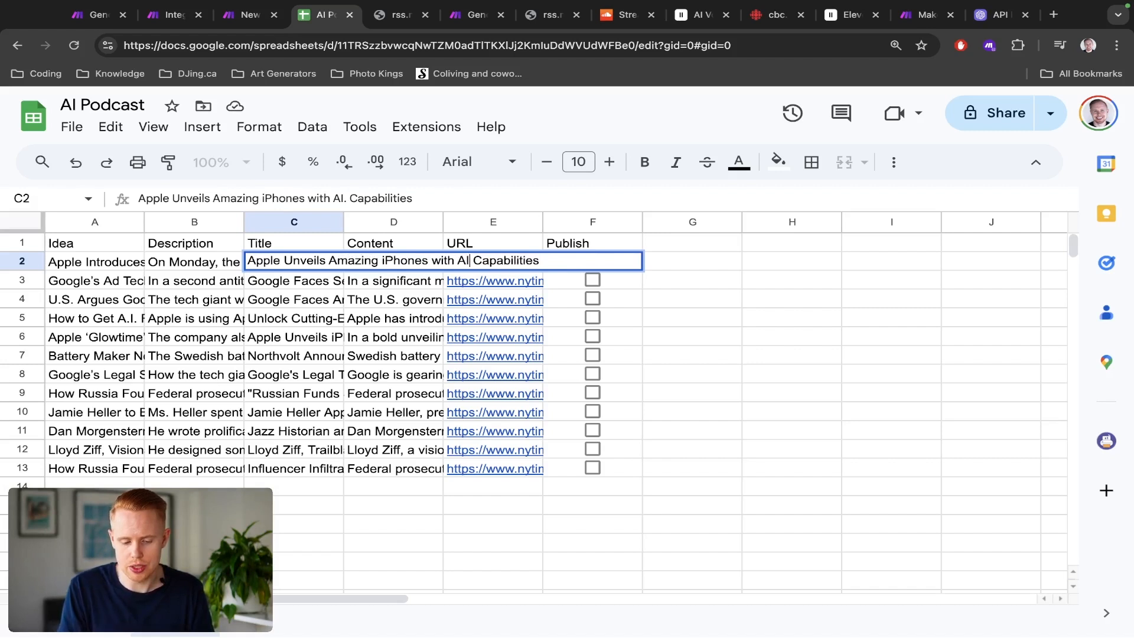
key("Return")
Step: Review the row 2 content and tick its Publish checkbox
key("Up")
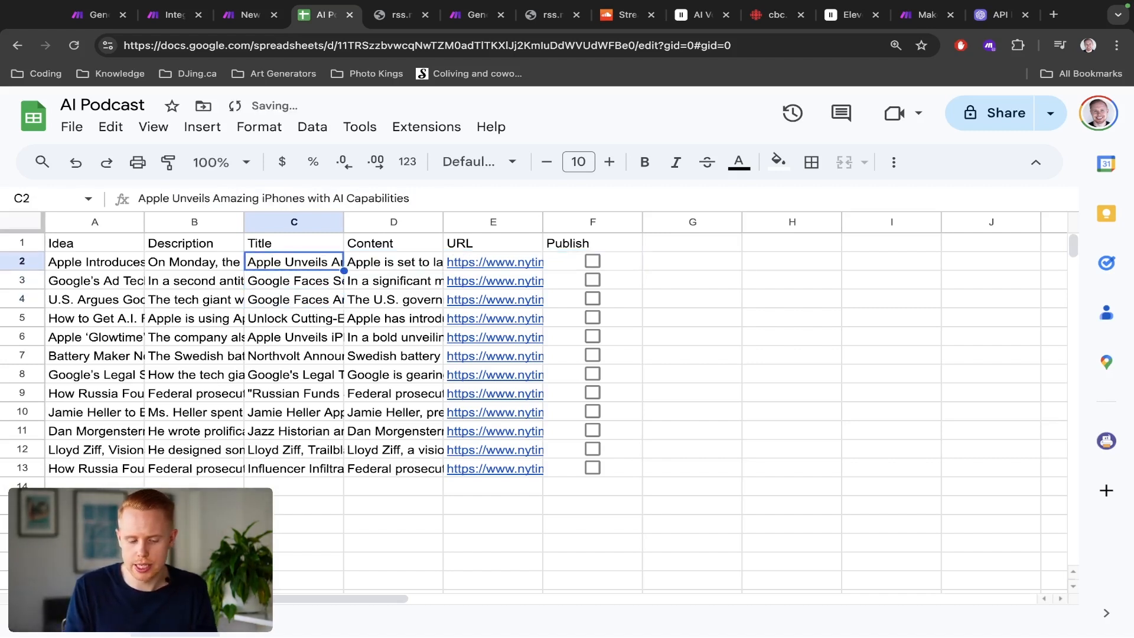
key("Right")
key("Return")
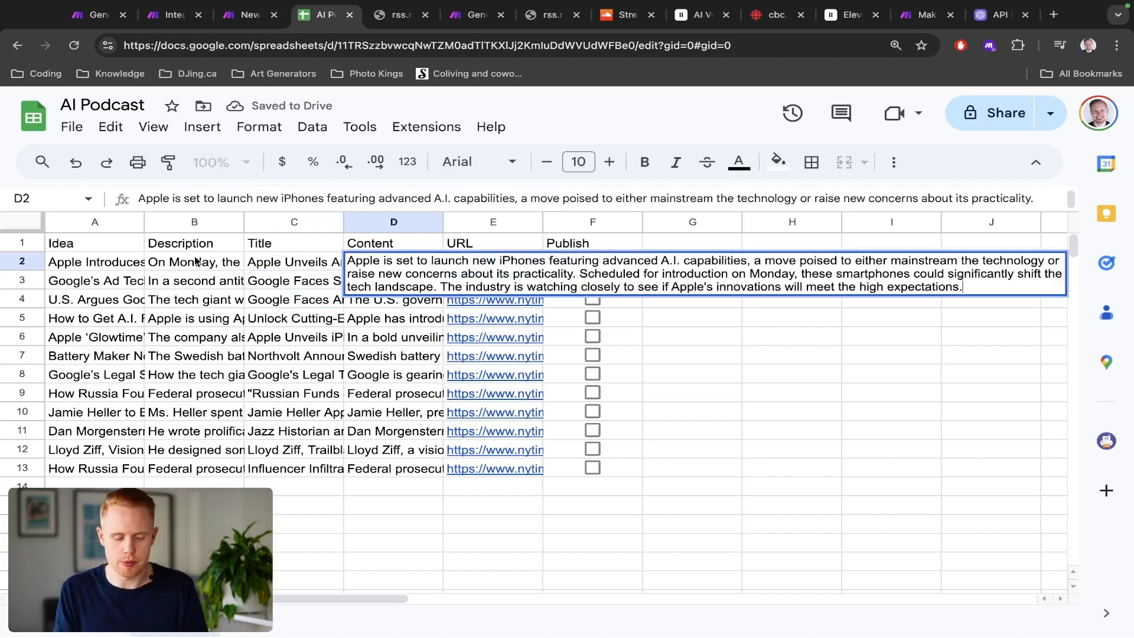
key("Escape")
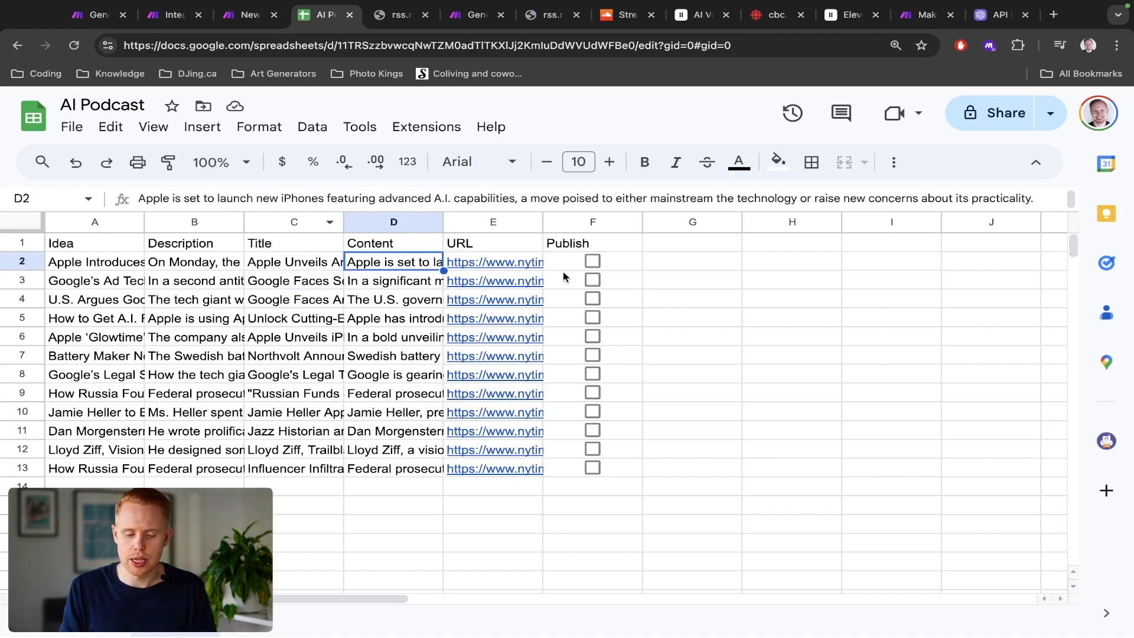
left_click(597, 260)
Step: Inspect the value stored in the ticked Publish cell of row 2
key("ctrl+shift+Tab")
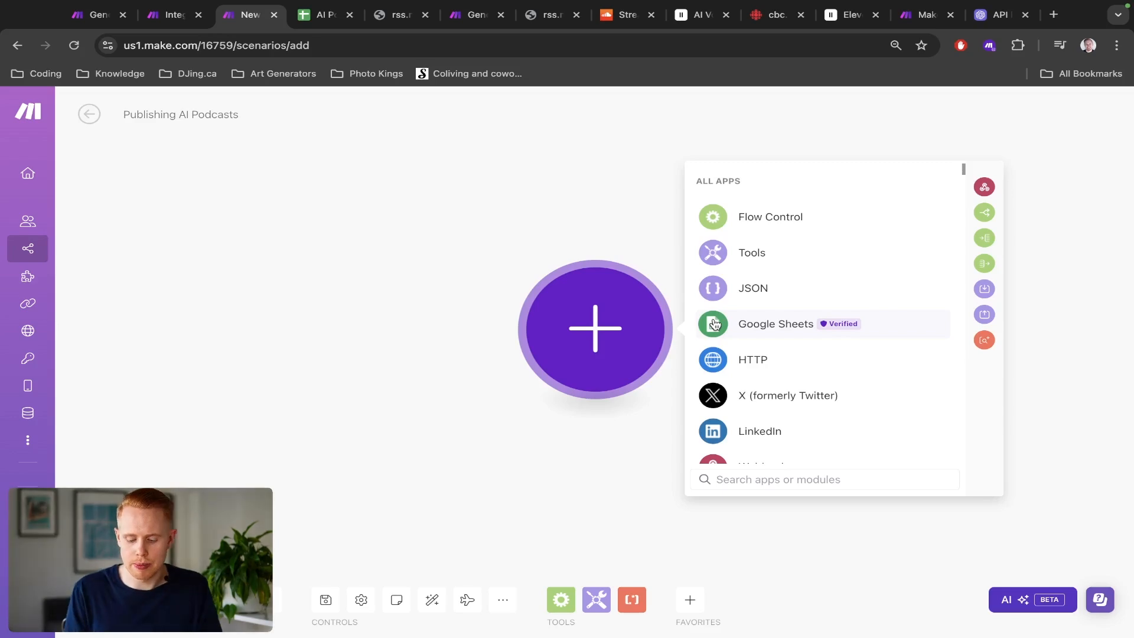
key("ctrl+Tab")
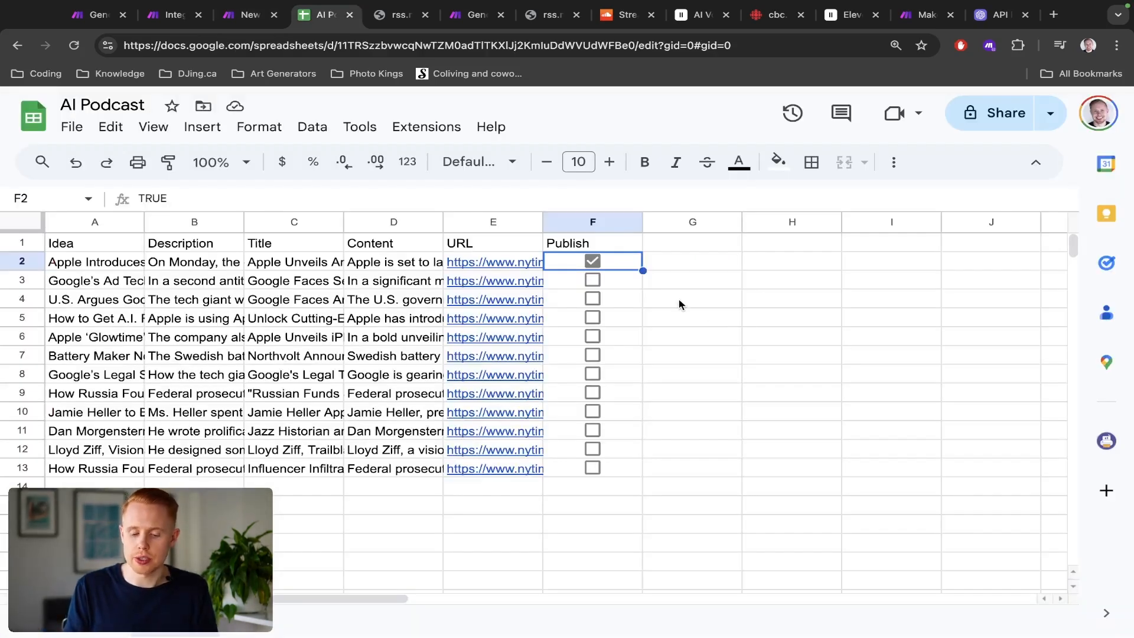
double_click(630, 268)
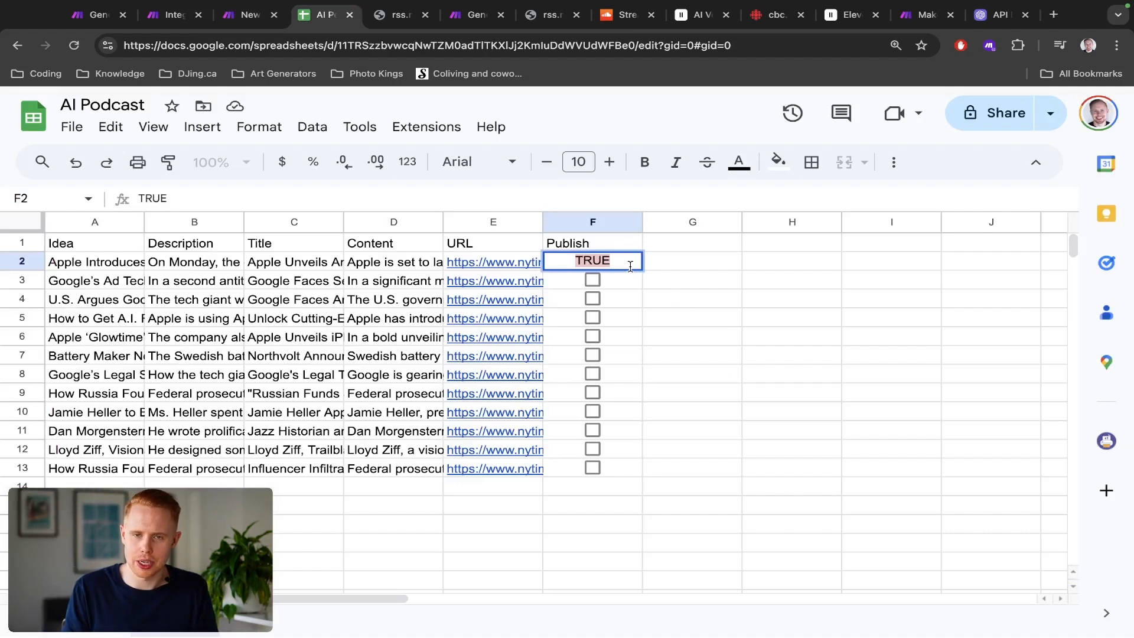
key("Escape")
key("ctrl+shift+Tab")
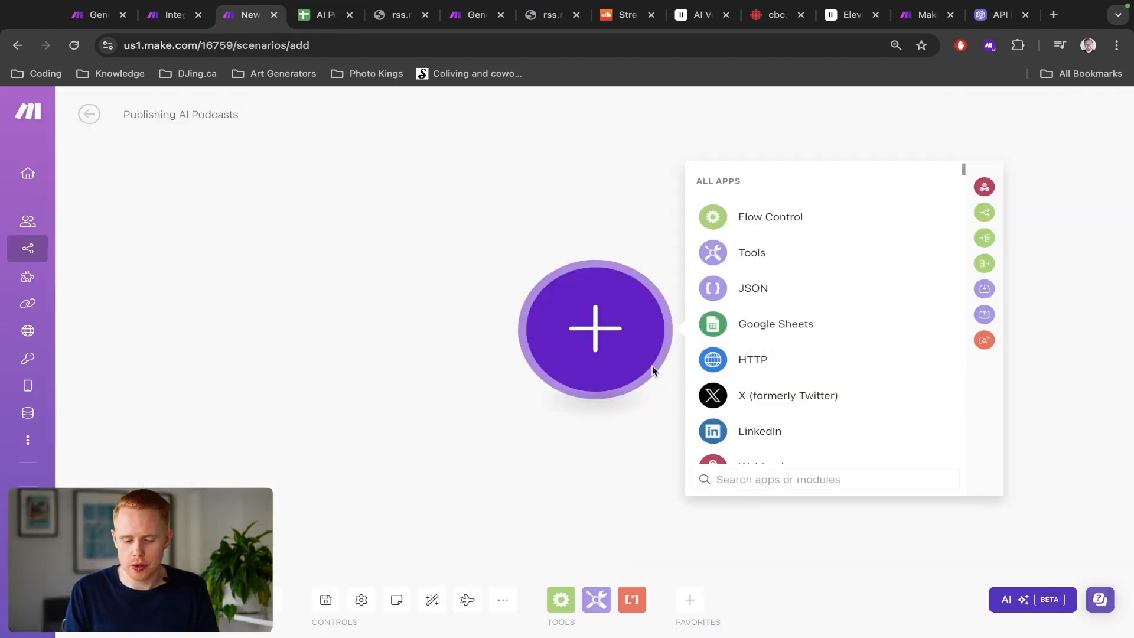
Step: Add a Google Sheets Watch Changes trigger as the scenario's first module
left_click(745, 329)
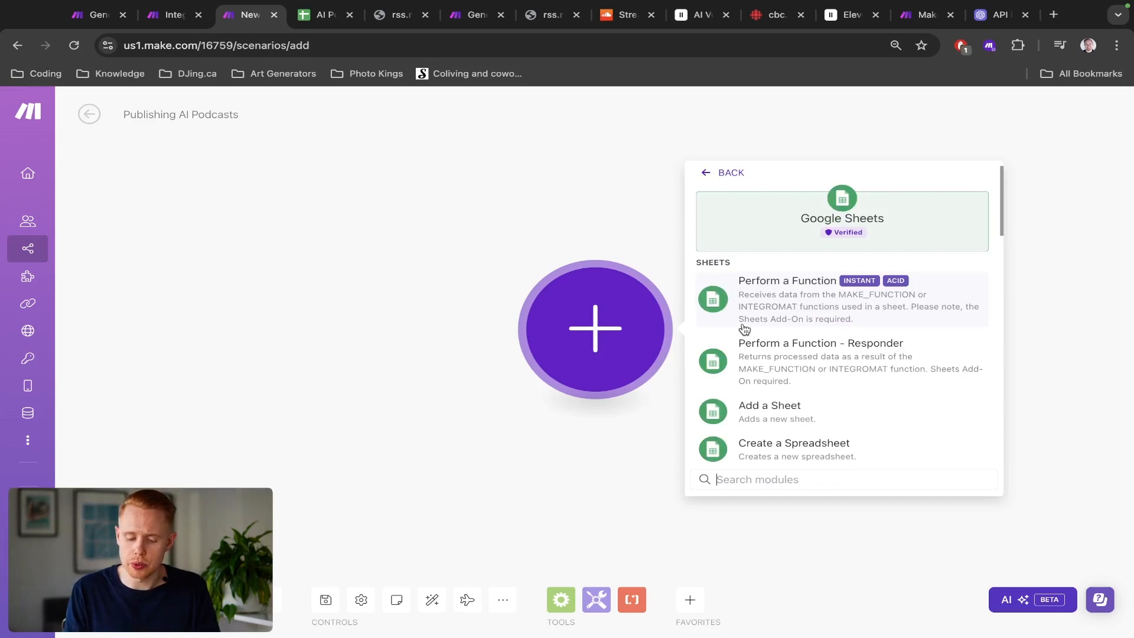
scroll(882, 287, "up", 5)
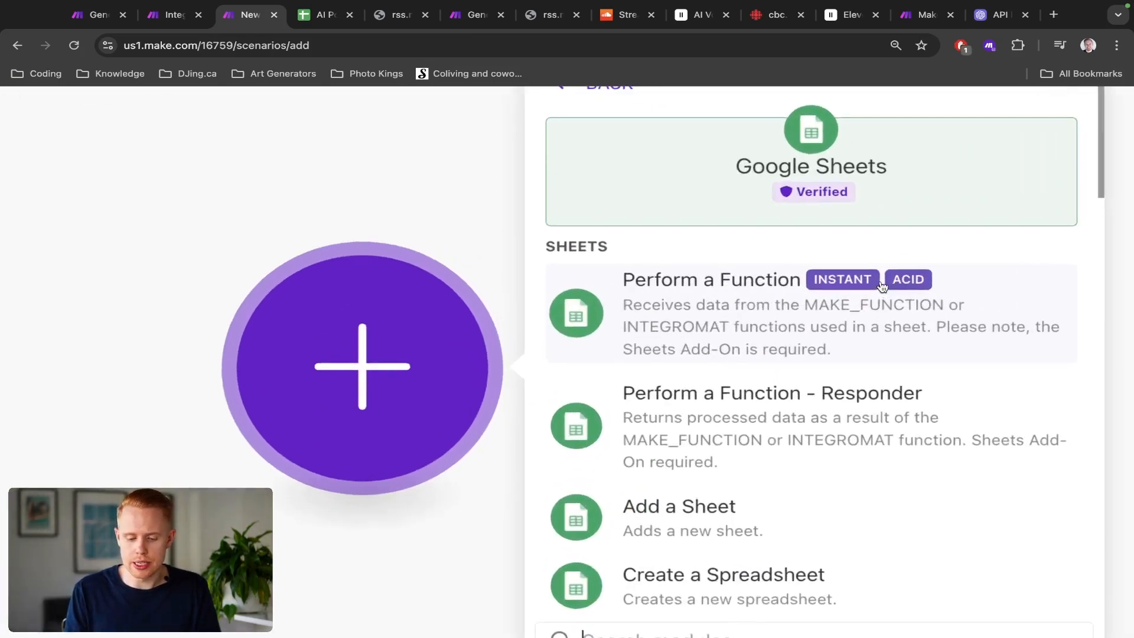
scroll(909, 287, "down", 5)
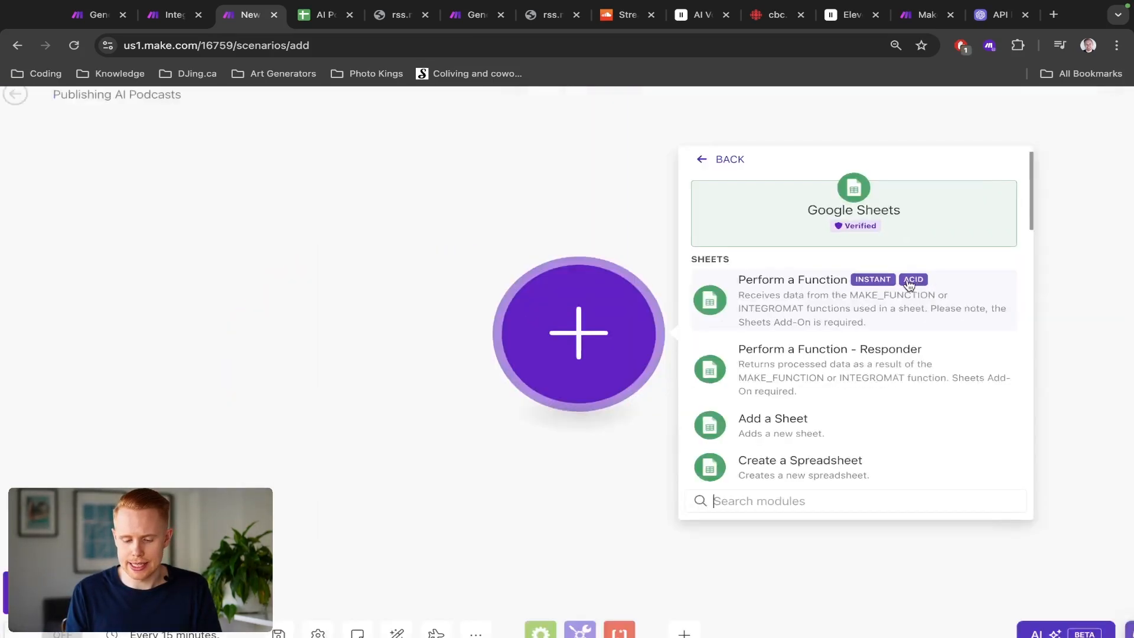
scroll(909, 287, "down", 5)
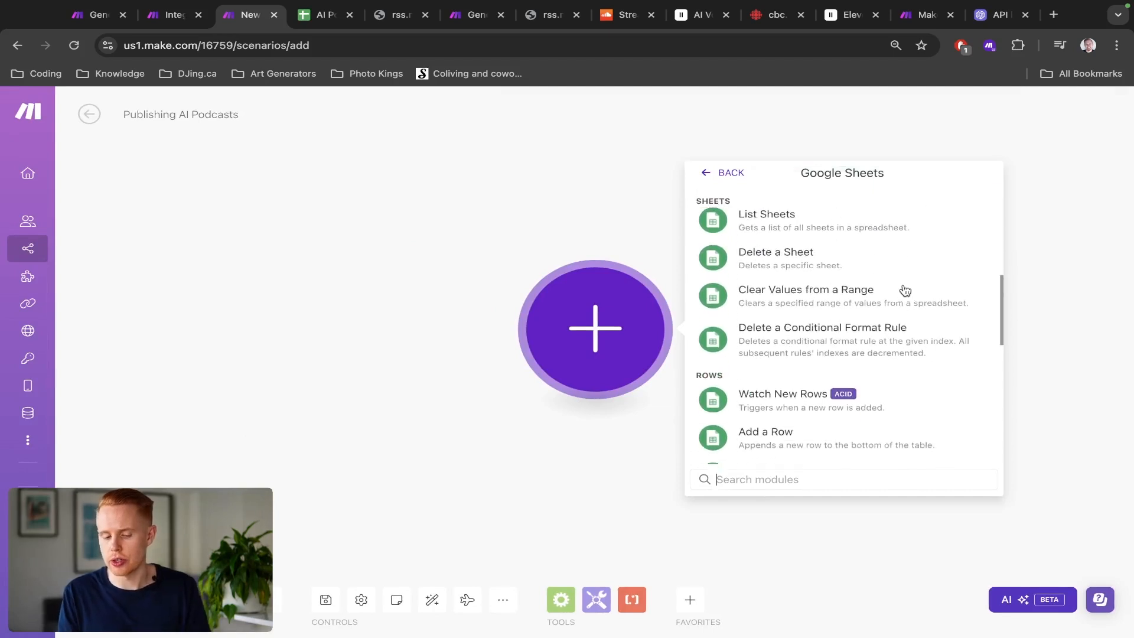
scroll(903, 291, "down", 3)
scroll(899, 290, "up", 2)
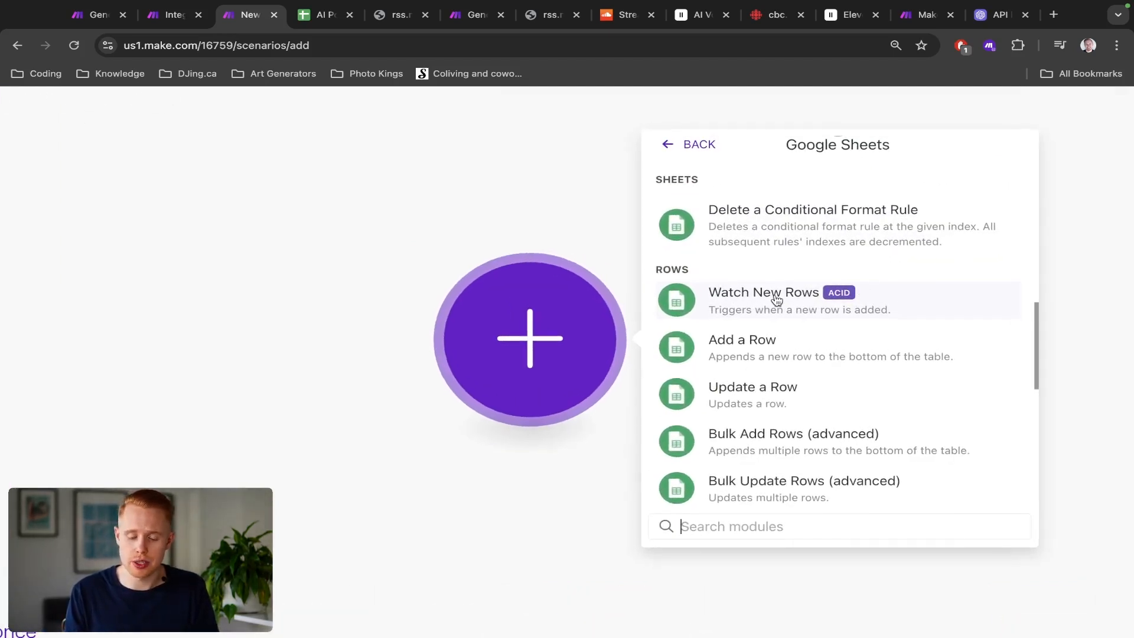
key("ctrl+Tab")
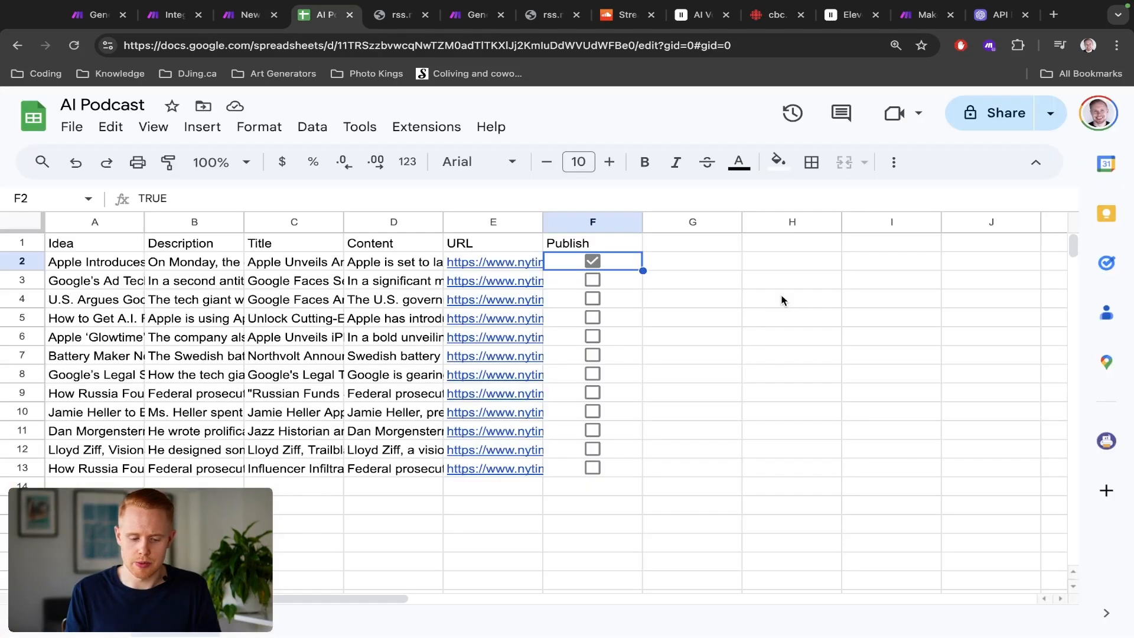
left_click(23, 471)
key("ctrl+shift+Tab")
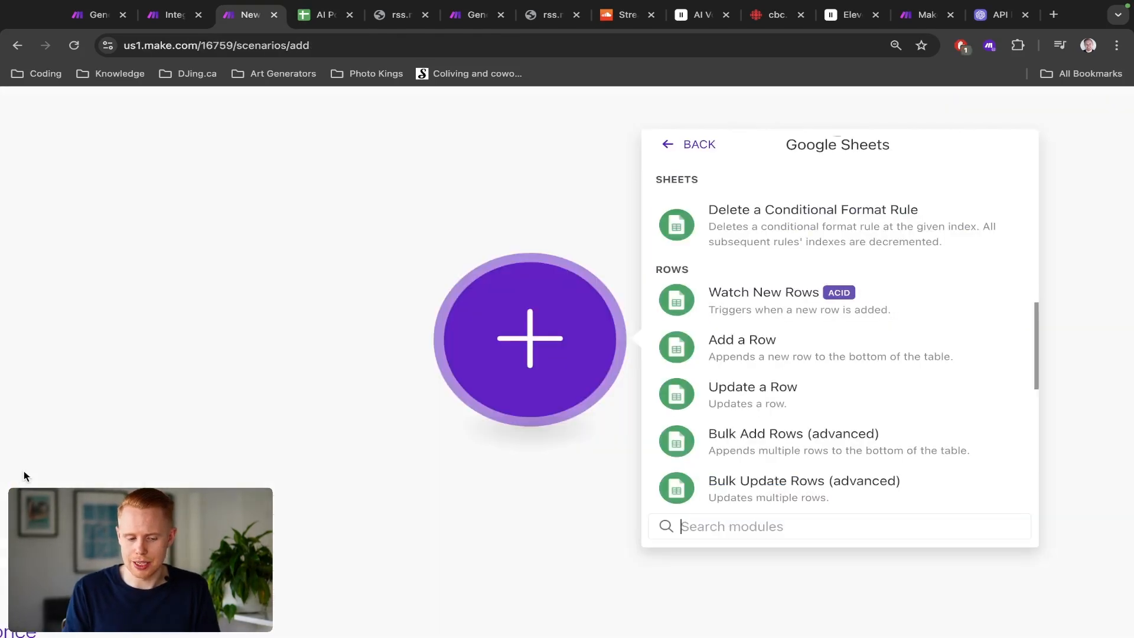
scroll(724, 461, "down", 5)
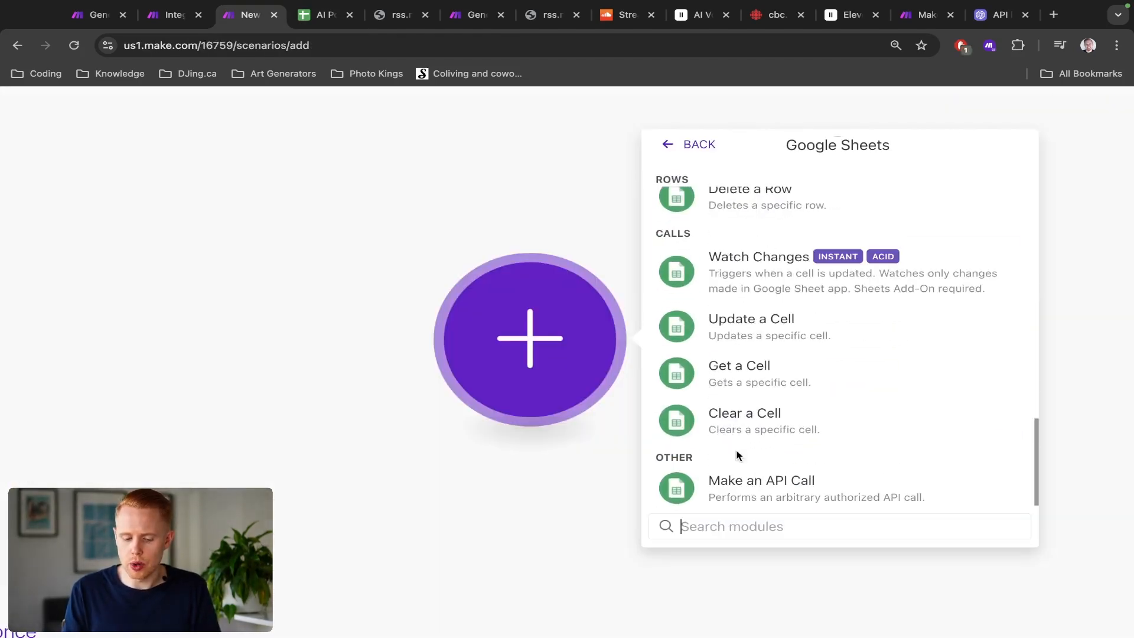
left_click(793, 262)
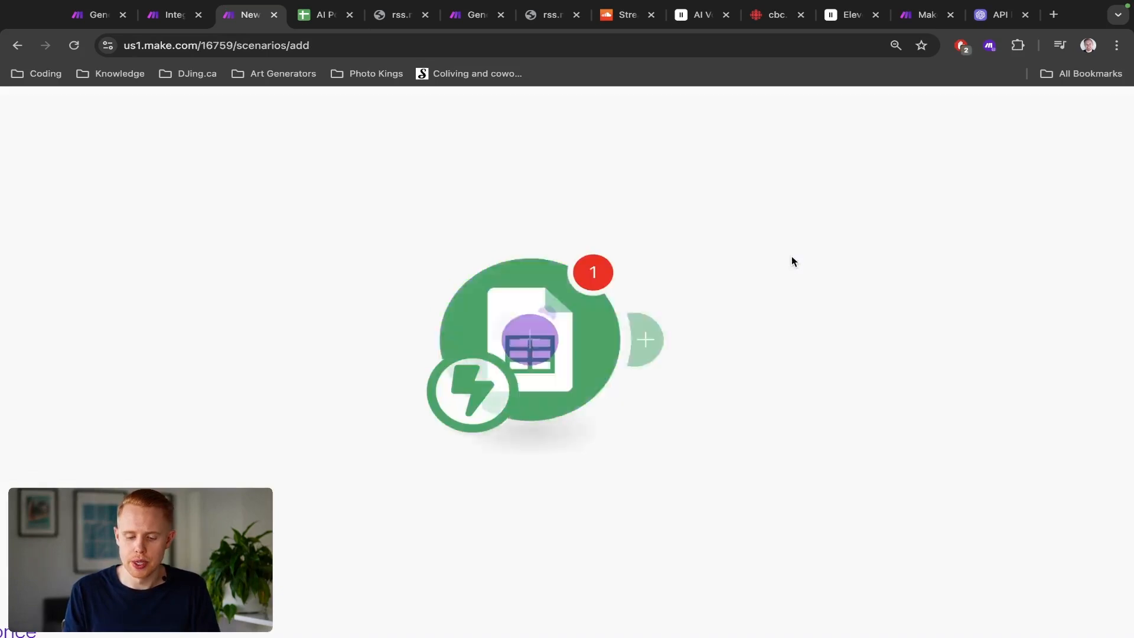
key("ctrl+Tab")
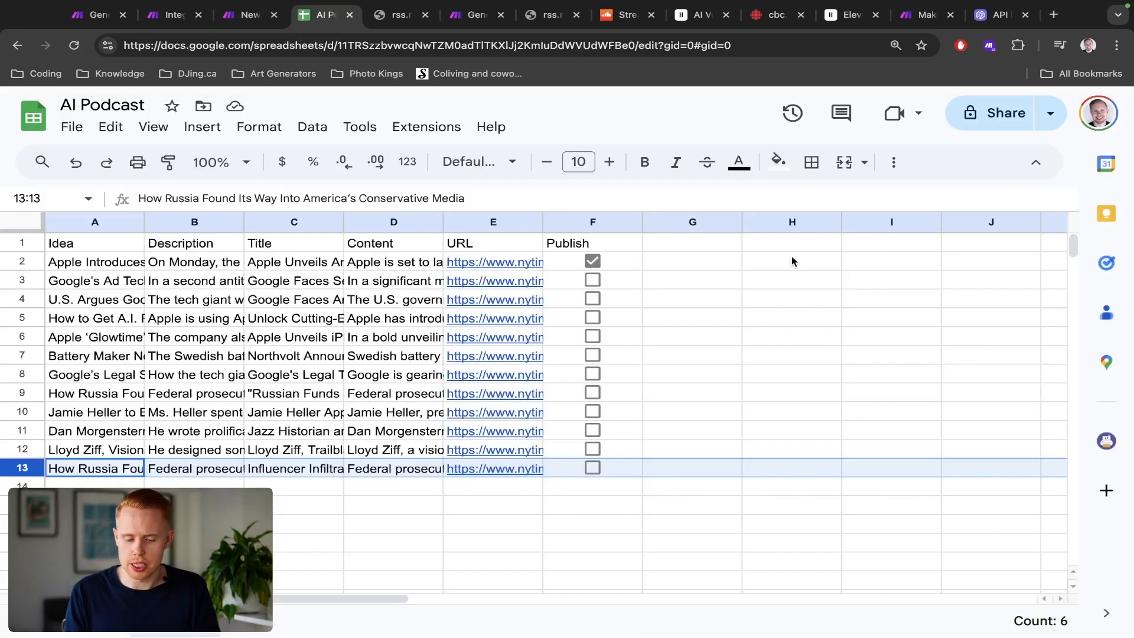
left_click(626, 251)
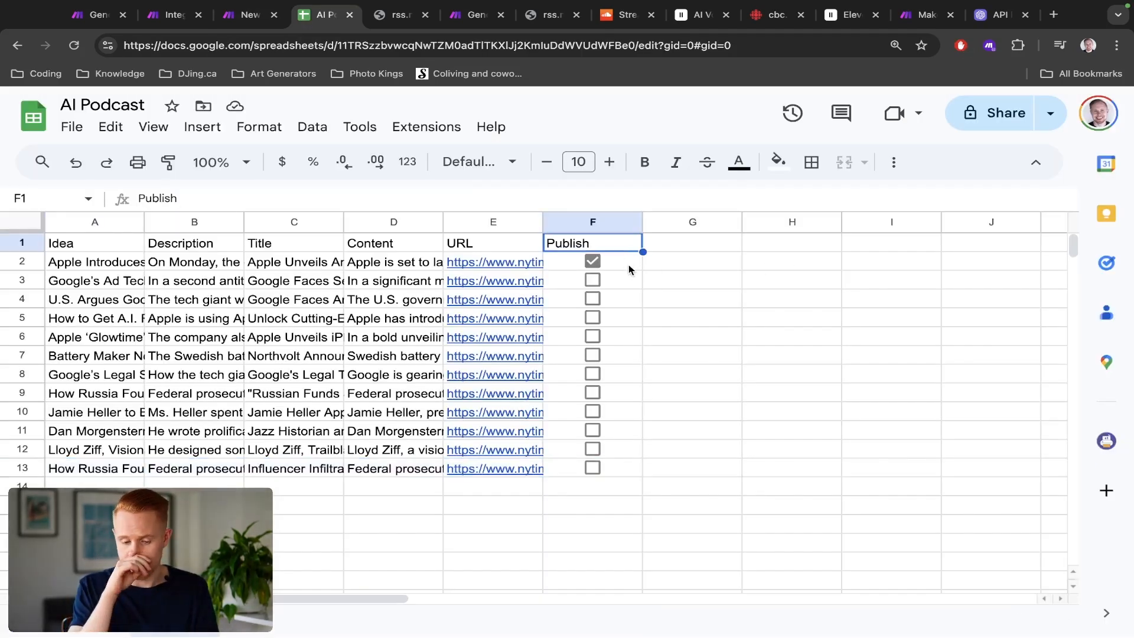
left_click(628, 265)
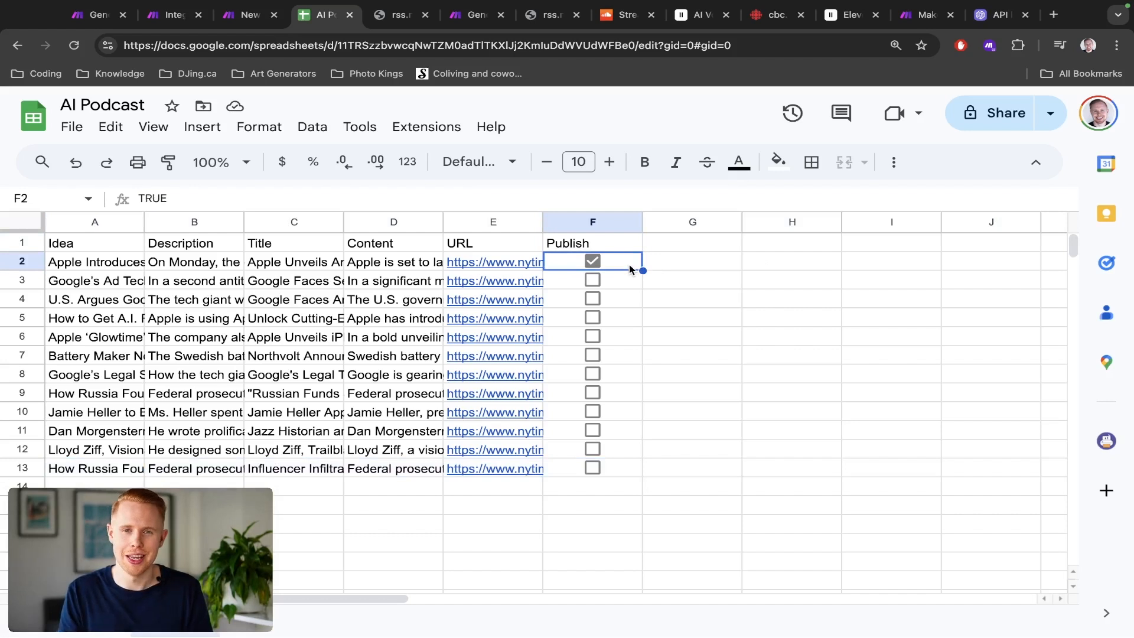
key("ctrl+shift+Tab")
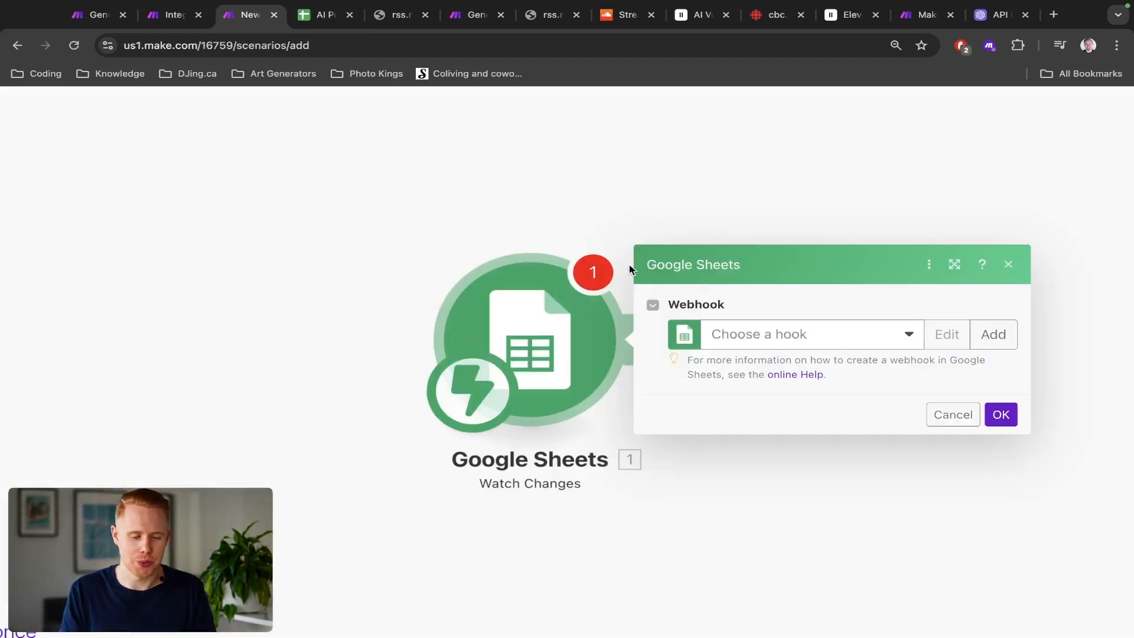
double_click(679, 302)
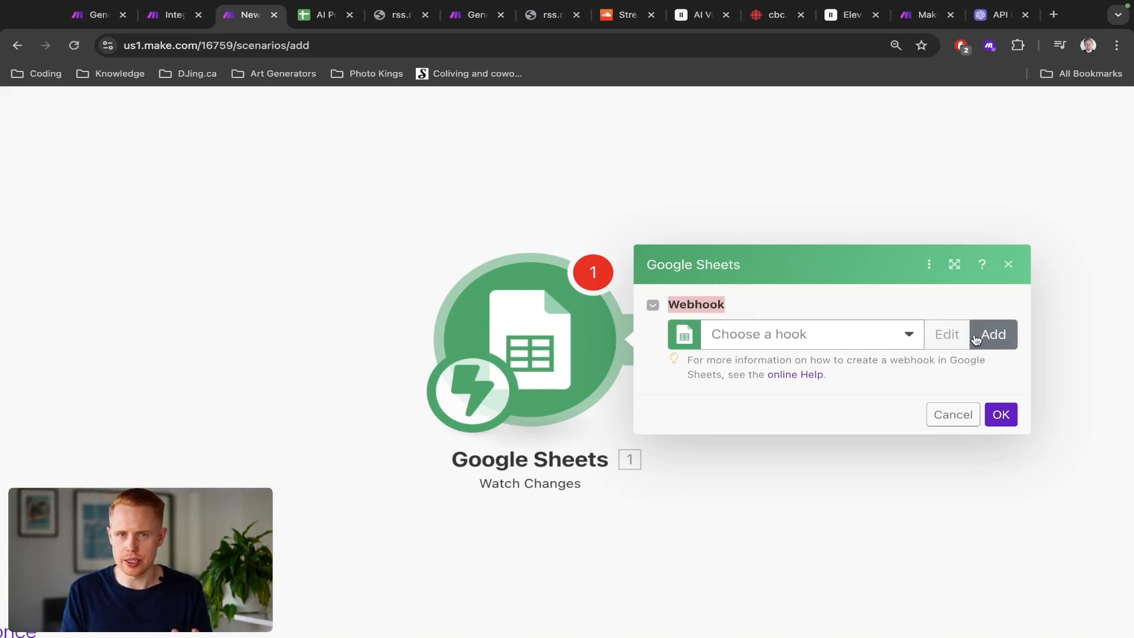
key("ctrl+Tab")
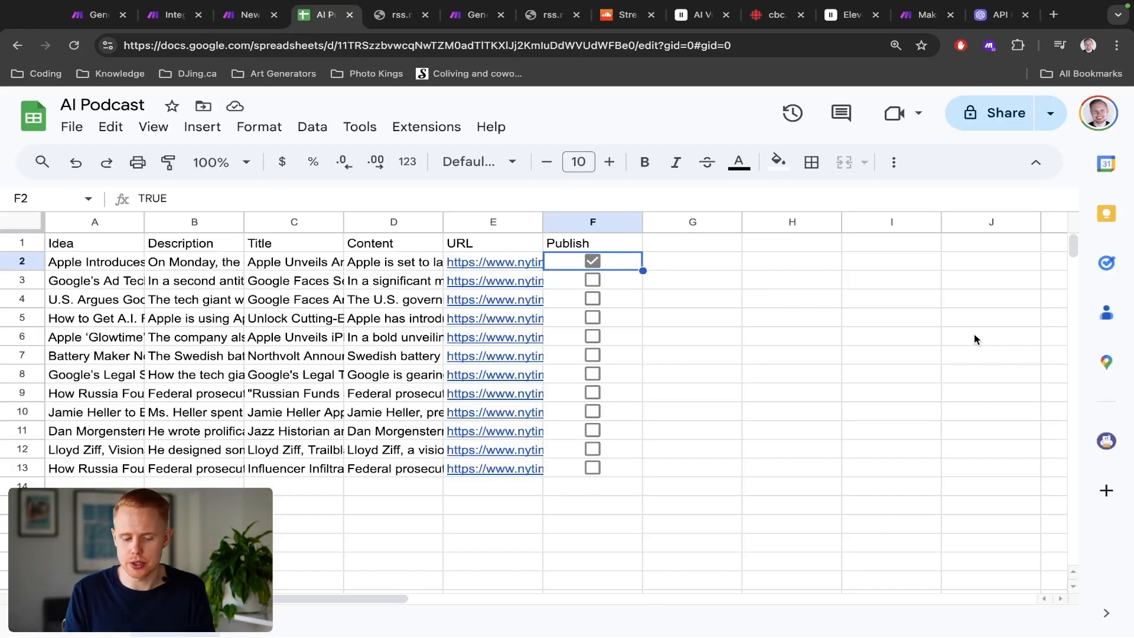
key("ctrl+shift+Tab")
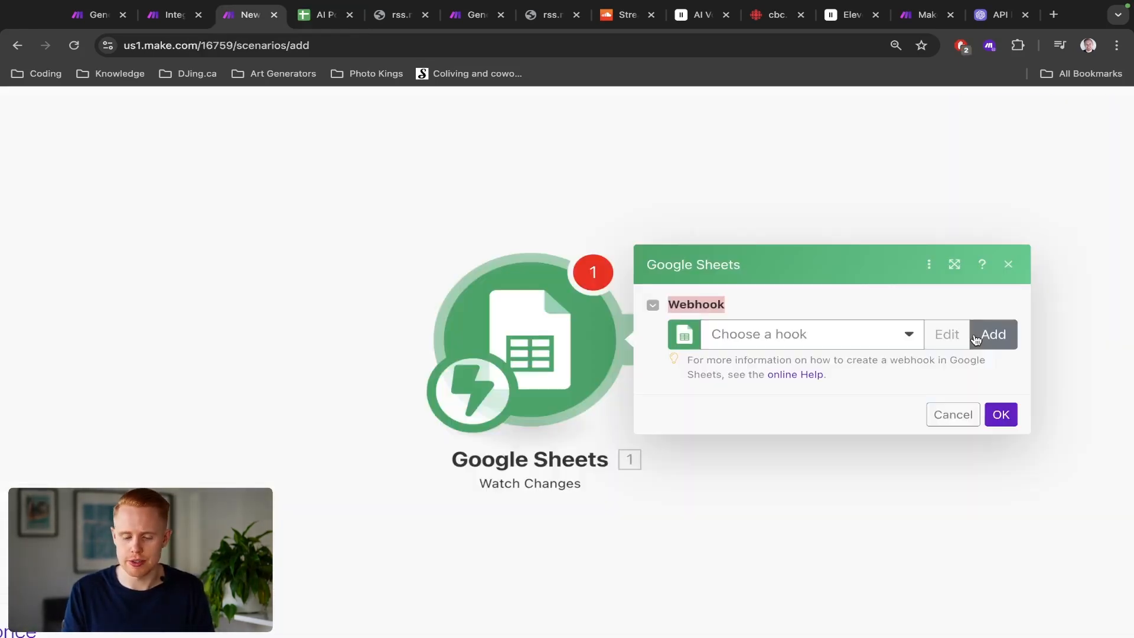
Step: Create a new webhook named AI Podcast for the Watch Changes module
left_click(976, 340)
left_click(898, 334)
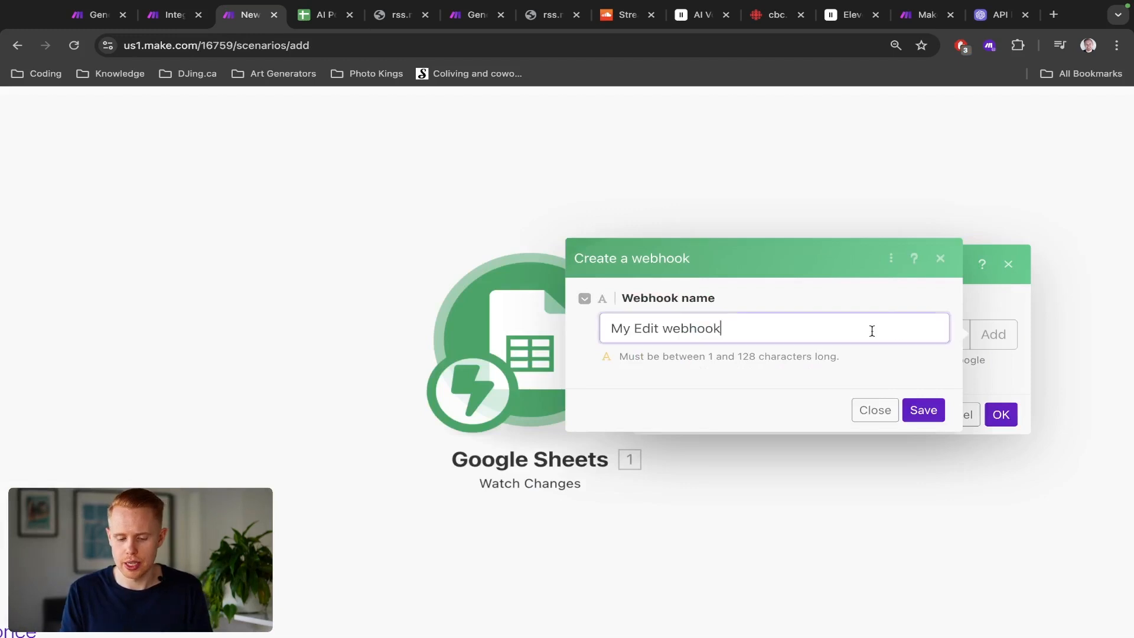
key("ctrl+a")
type("AI Po")
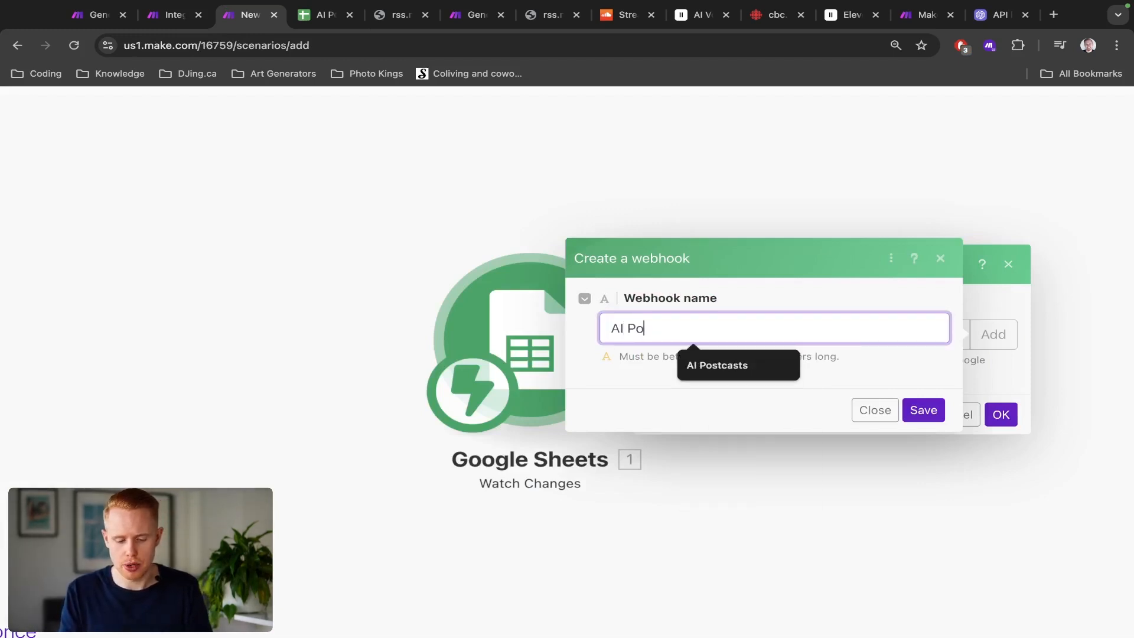
type("dcast")
left_click(924, 409)
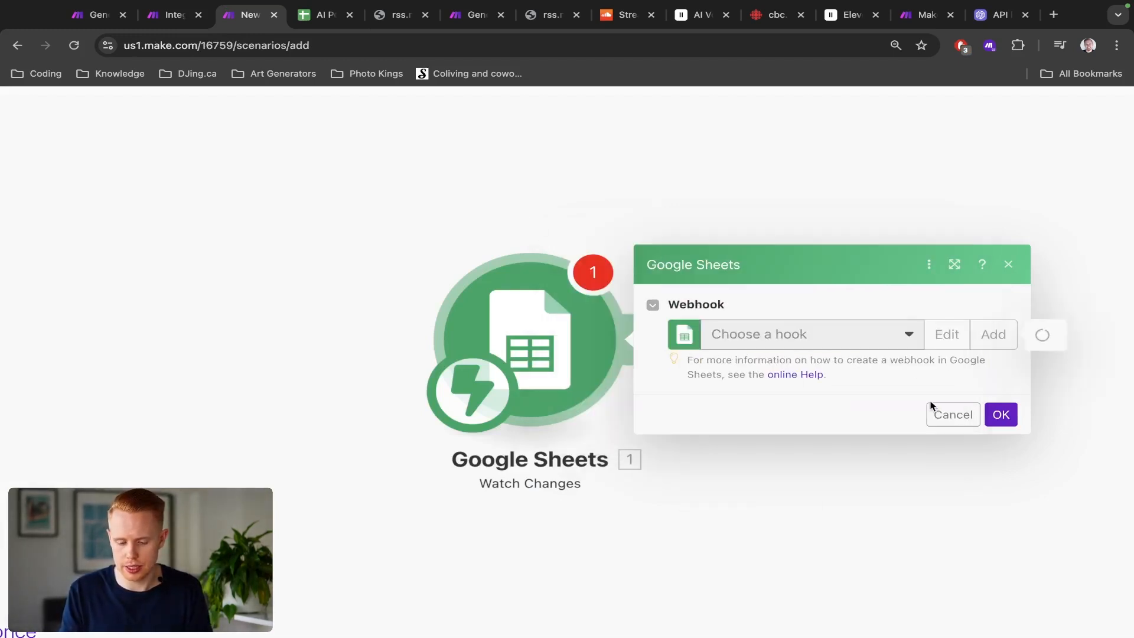
left_click(941, 328)
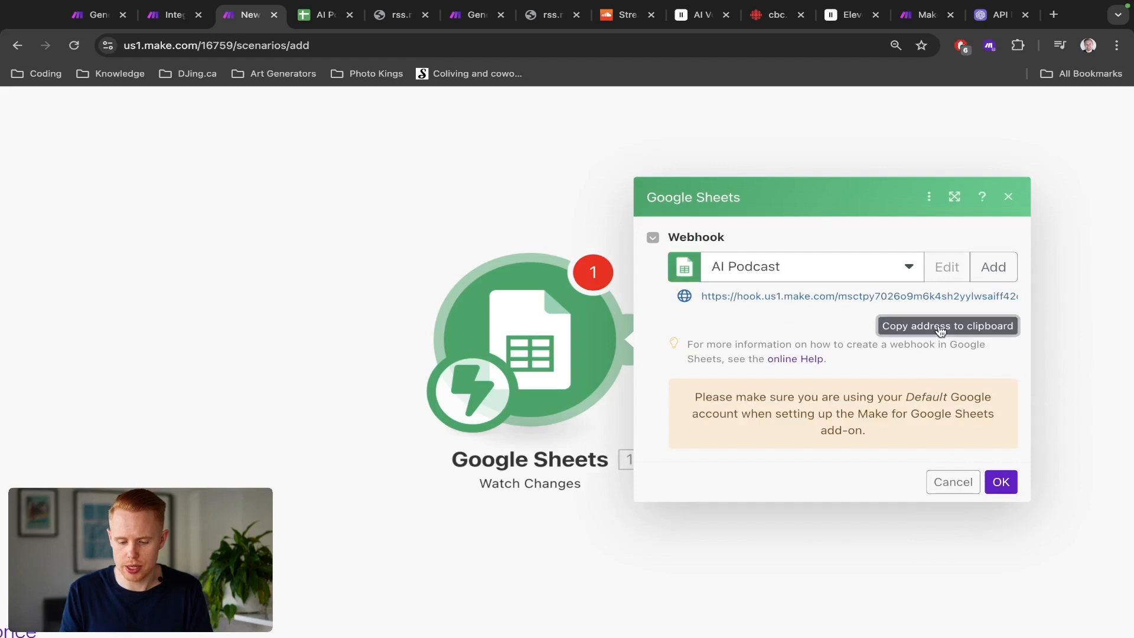
Step: Copy the webhook address and paste it into a new browser tab's address bar
left_click(827, 306)
key("ctrl+t")
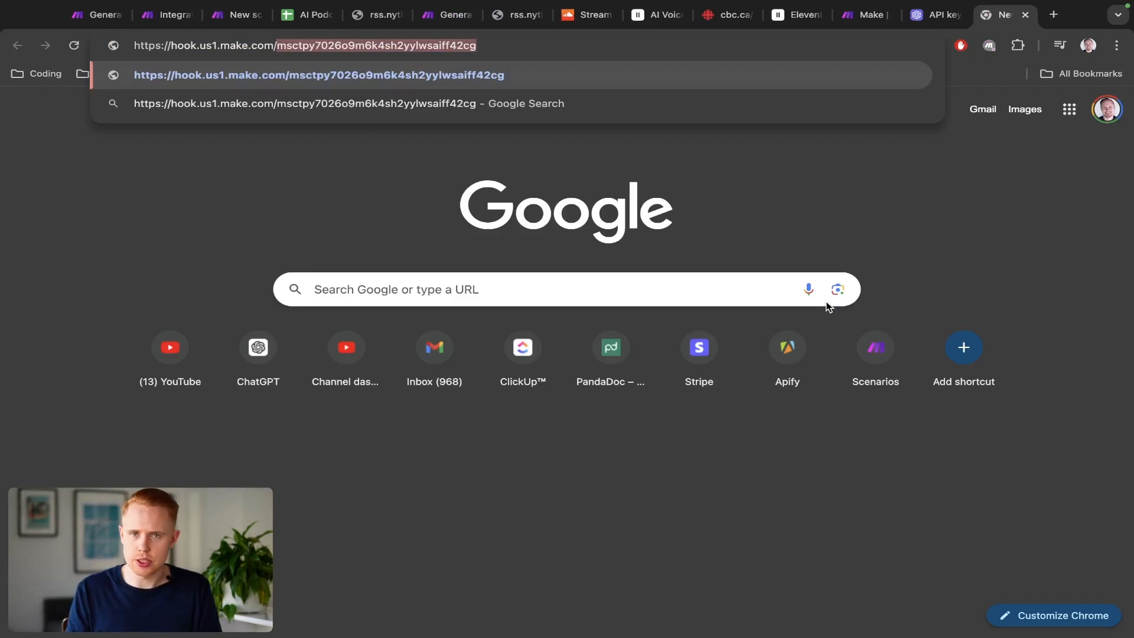
Step: Examine the parts of the pasted webhook URL in the address bar
key("shift+Home")
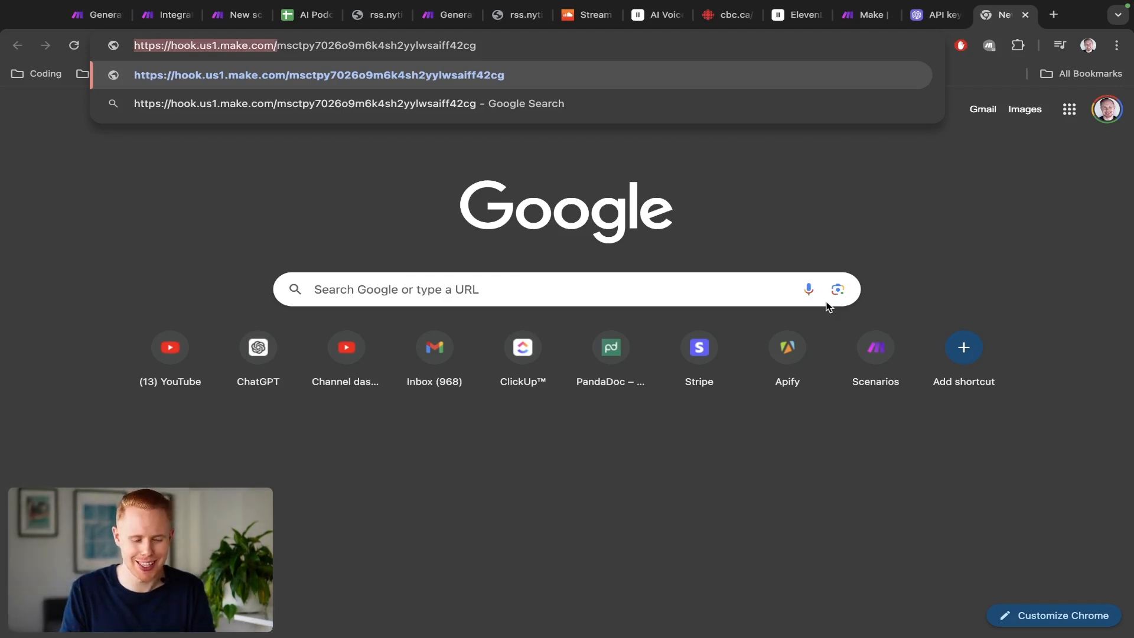
key("super+a")
key("Right")
key("alt+shift+Left")
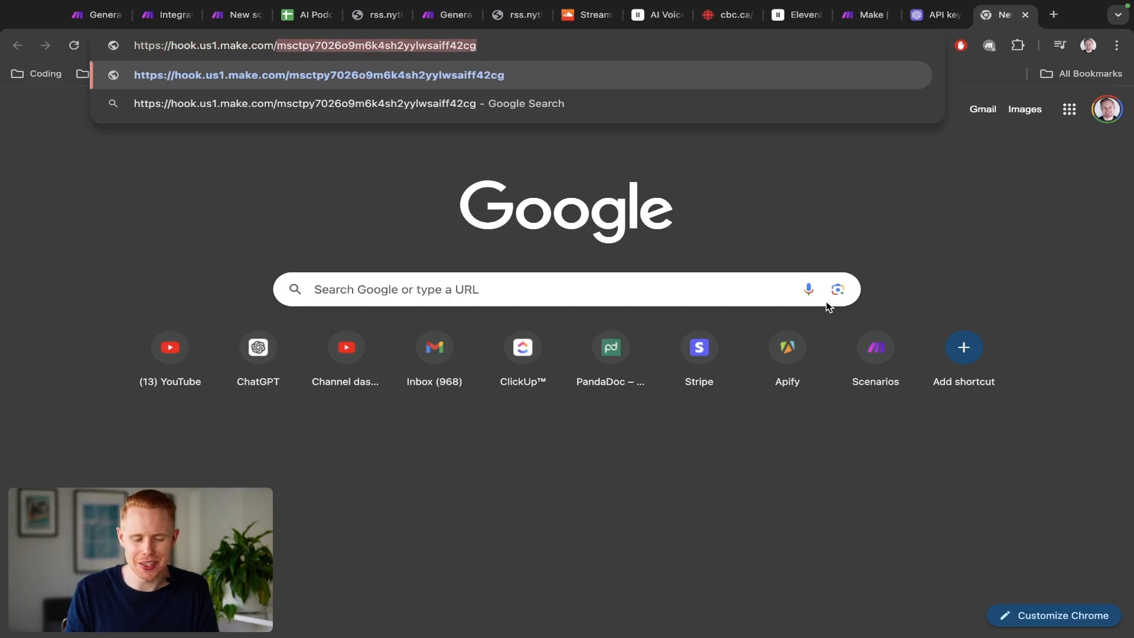
key("Left")
key("super+shift+Left")
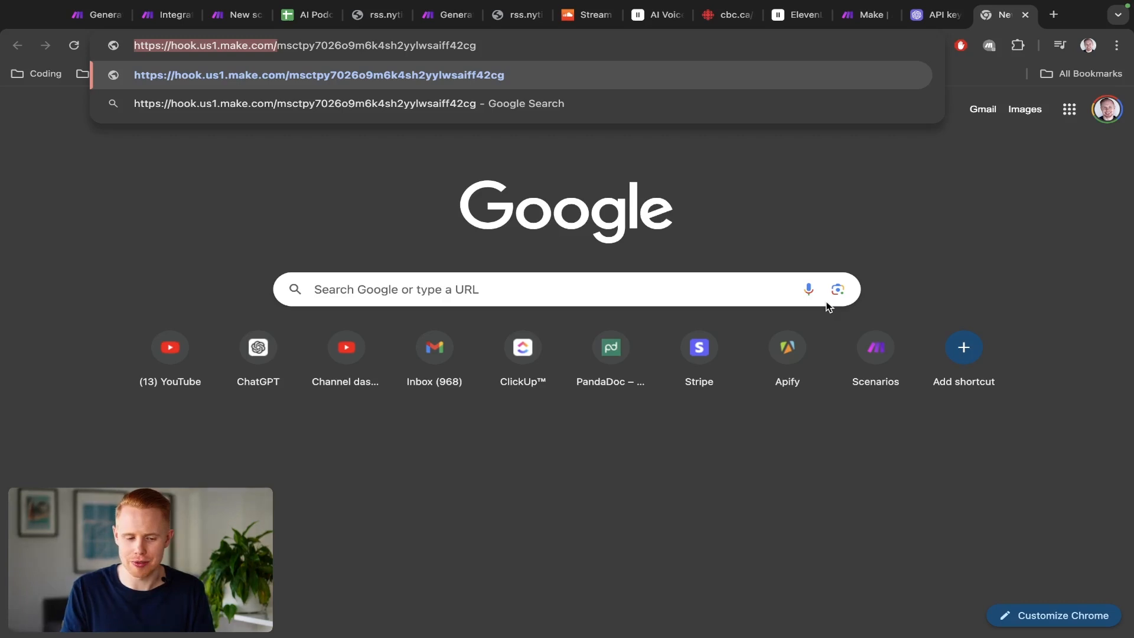
key("Right")
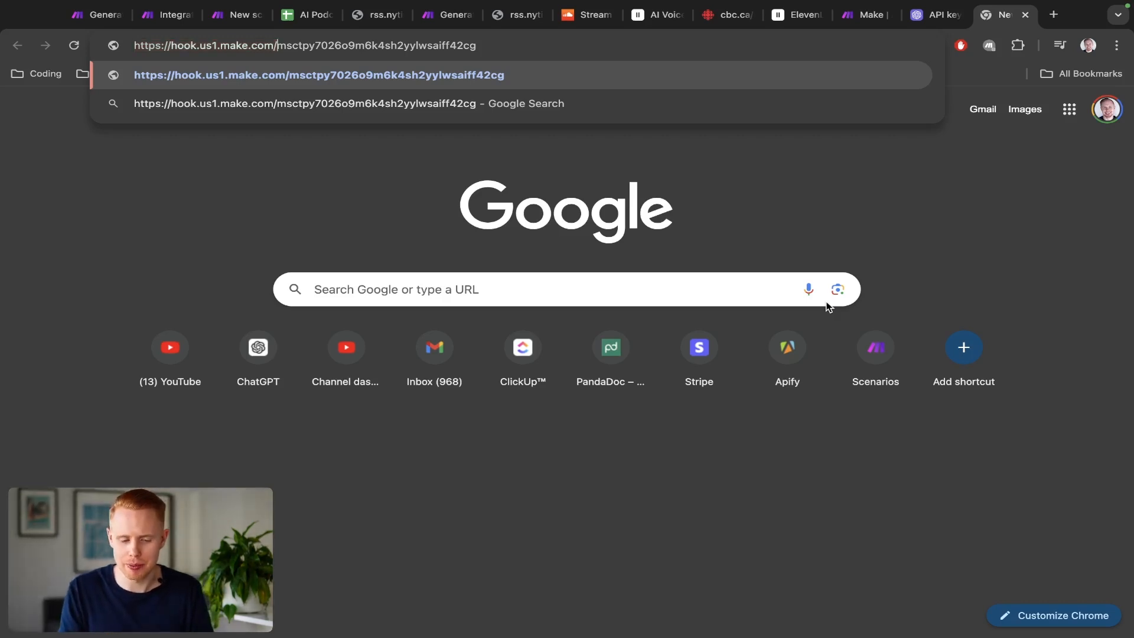
key("shift+End")
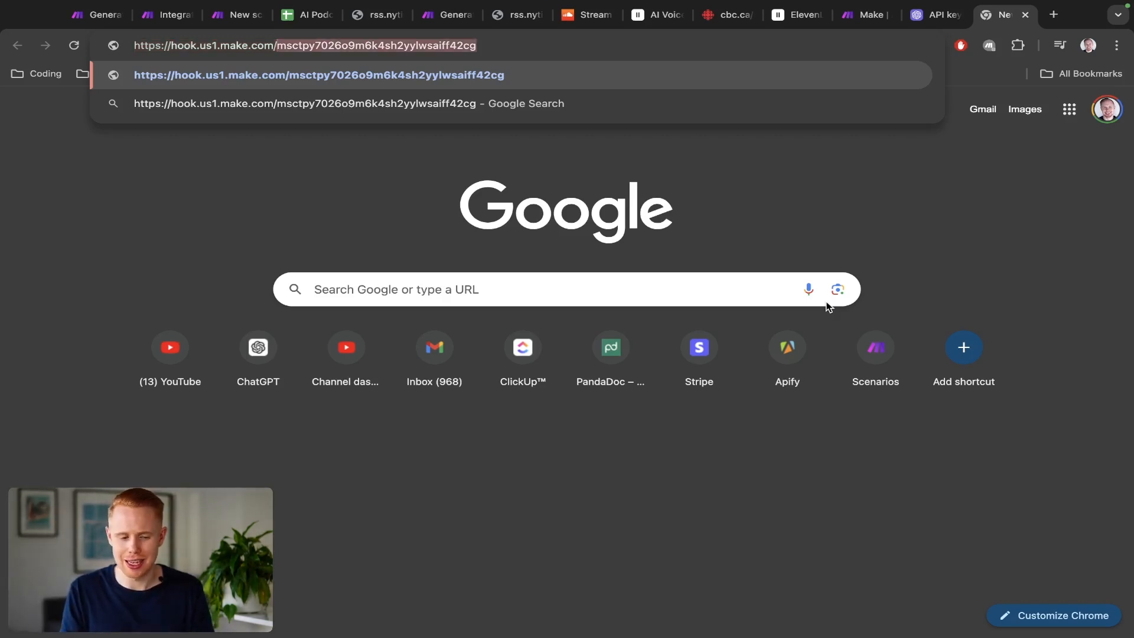
key("super+3")
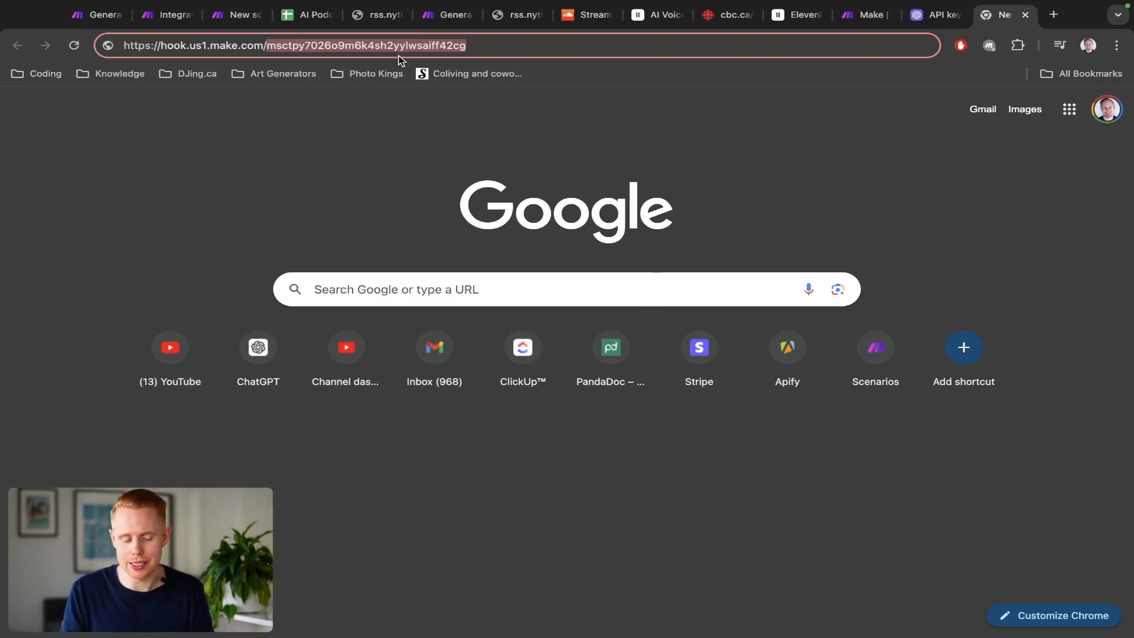
key("super+3")
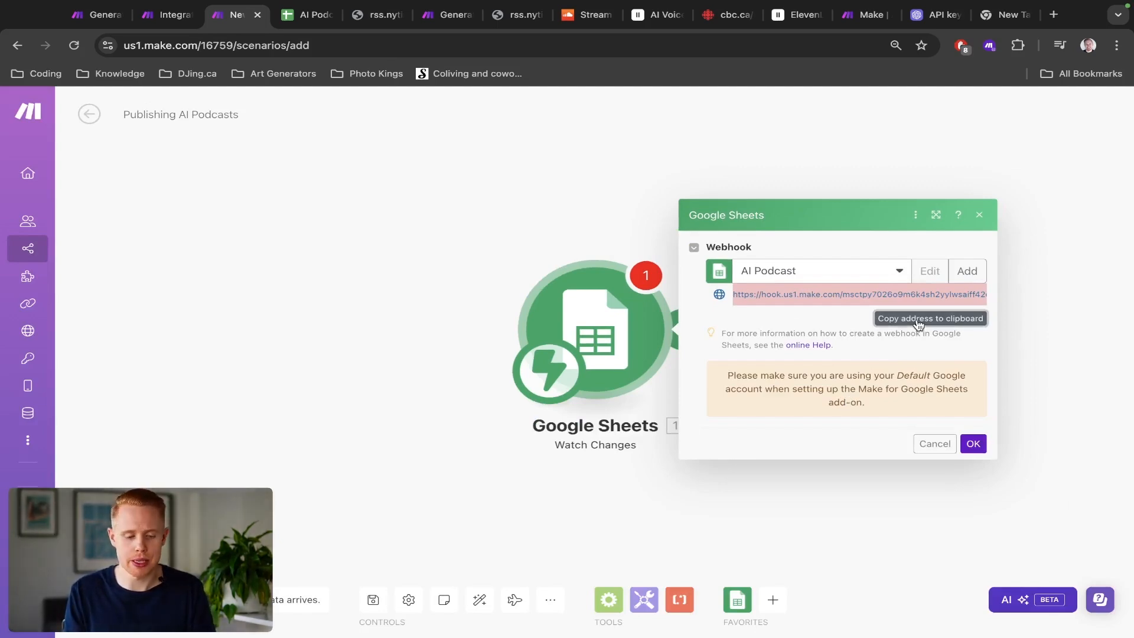
key("super+4")
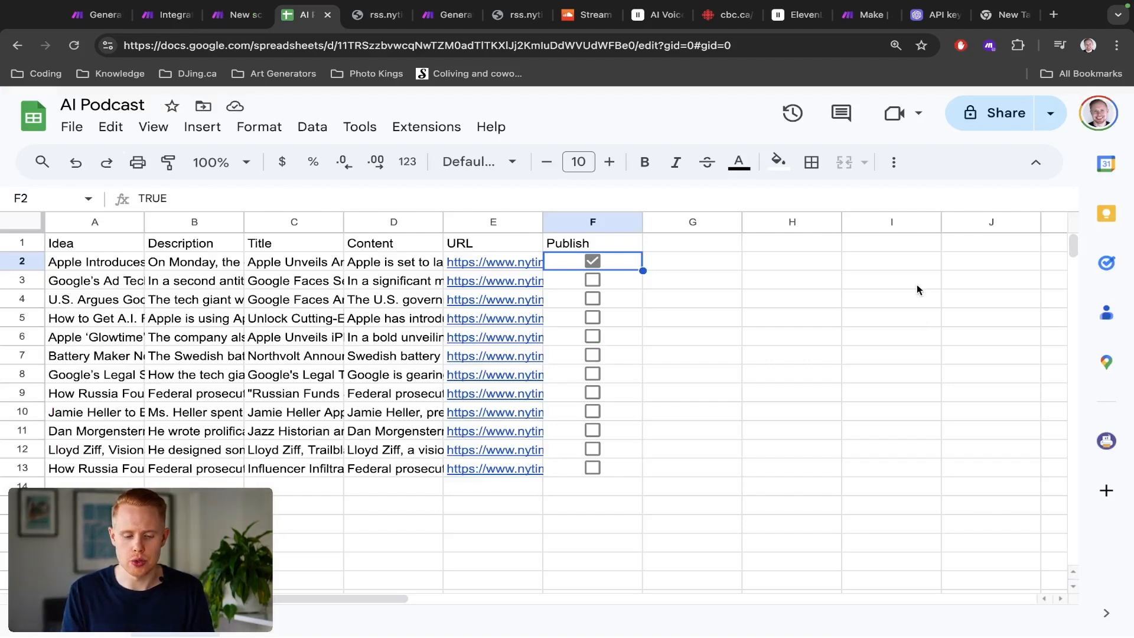
key("super+3")
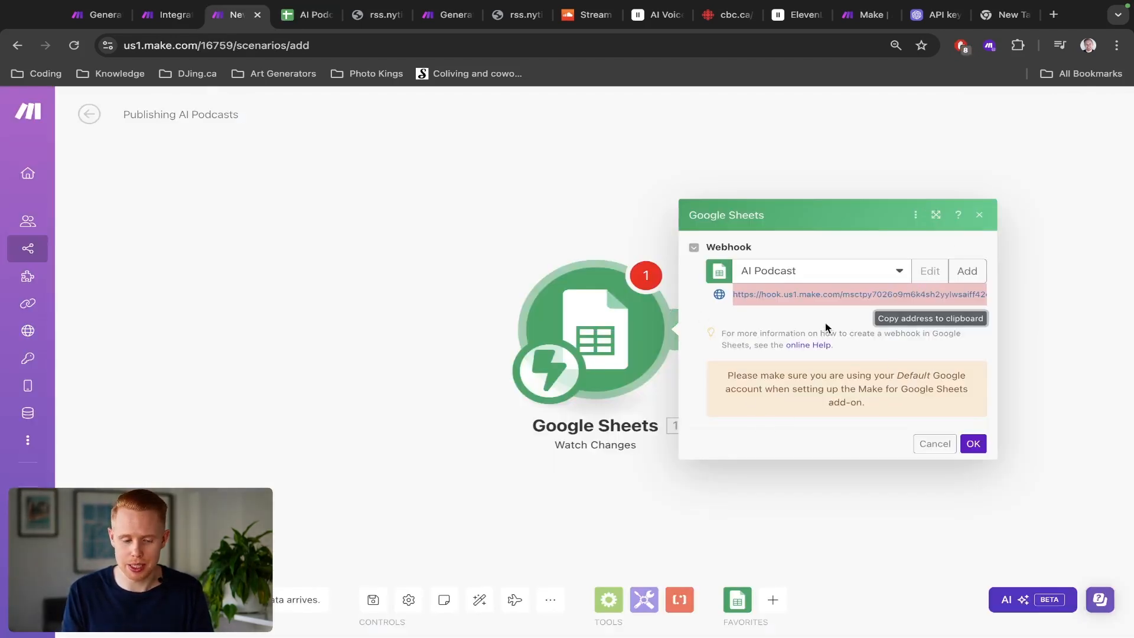
key("super+4")
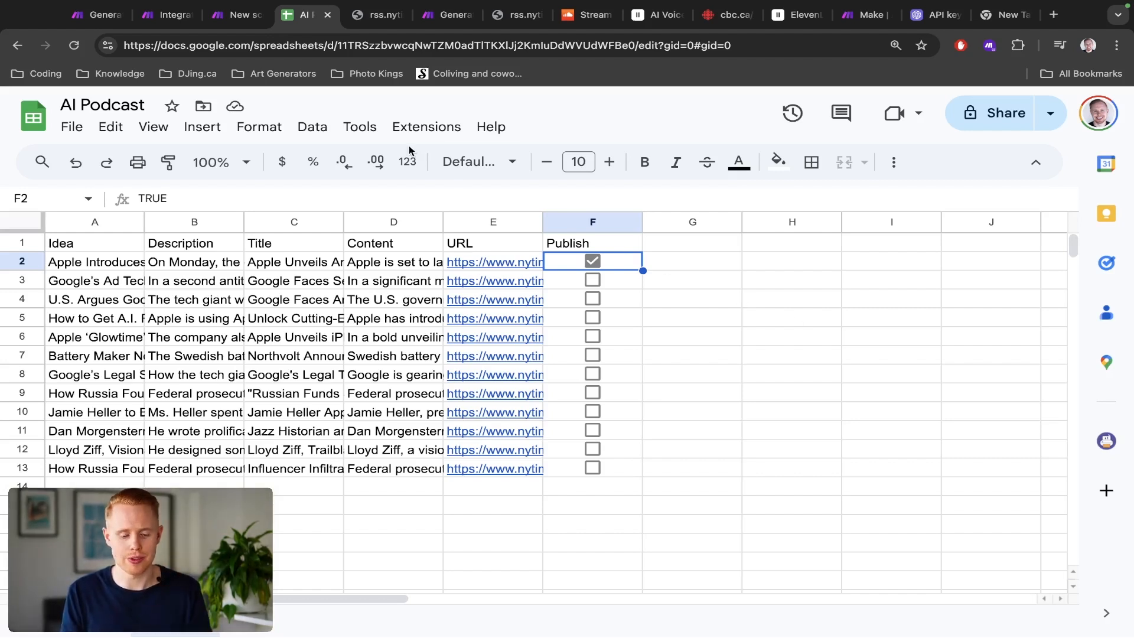
Step: Search the Google Workspace Marketplace for the Make for Google Sheets add-on, then close the marketplace
left_click(415, 129)
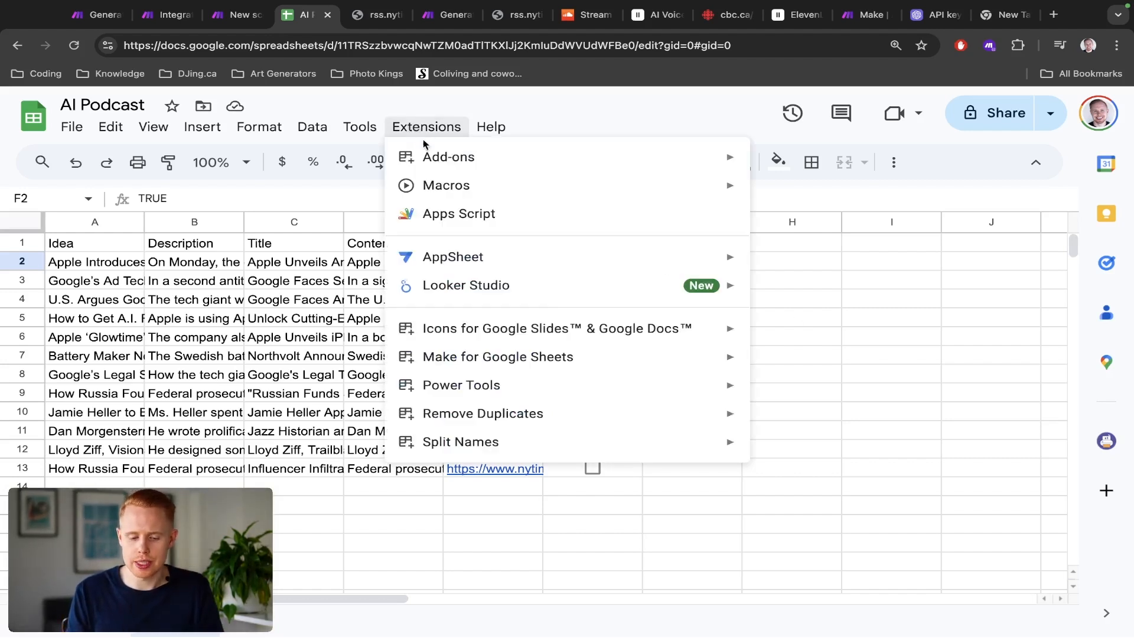
mouse_move(424, 155)
left_click(783, 166)
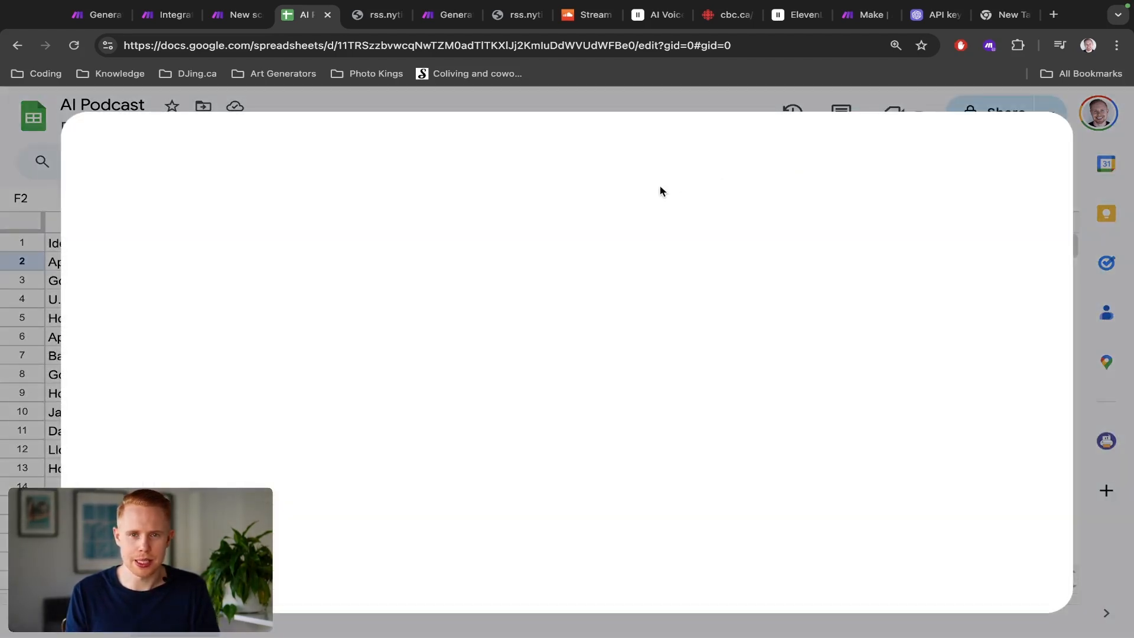
left_click(552, 158)
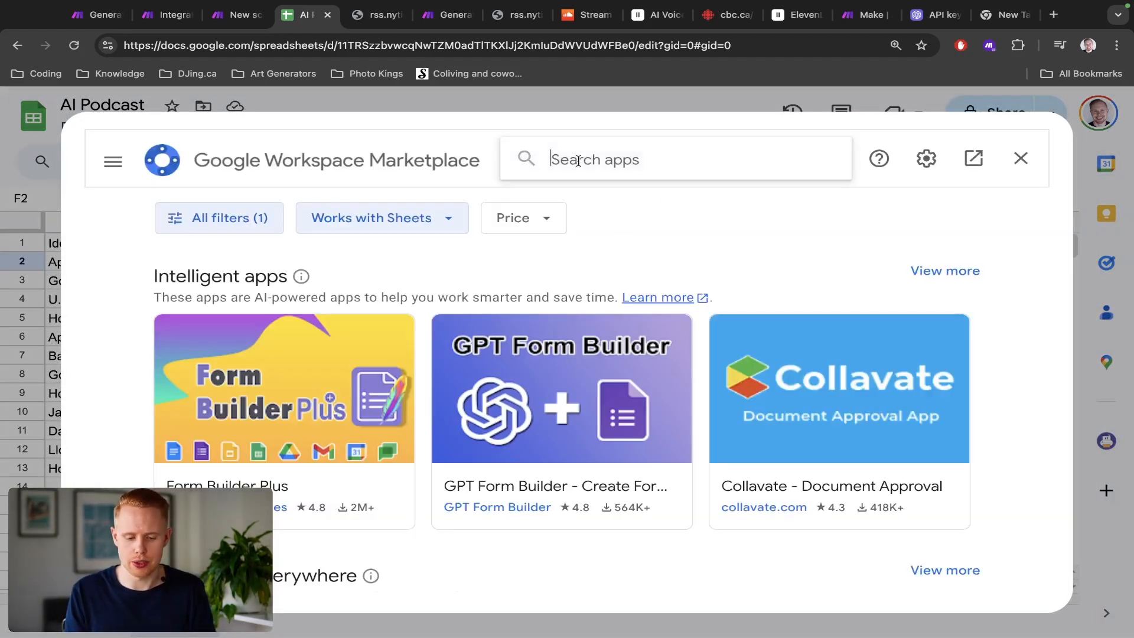
type("make")
key("Return")
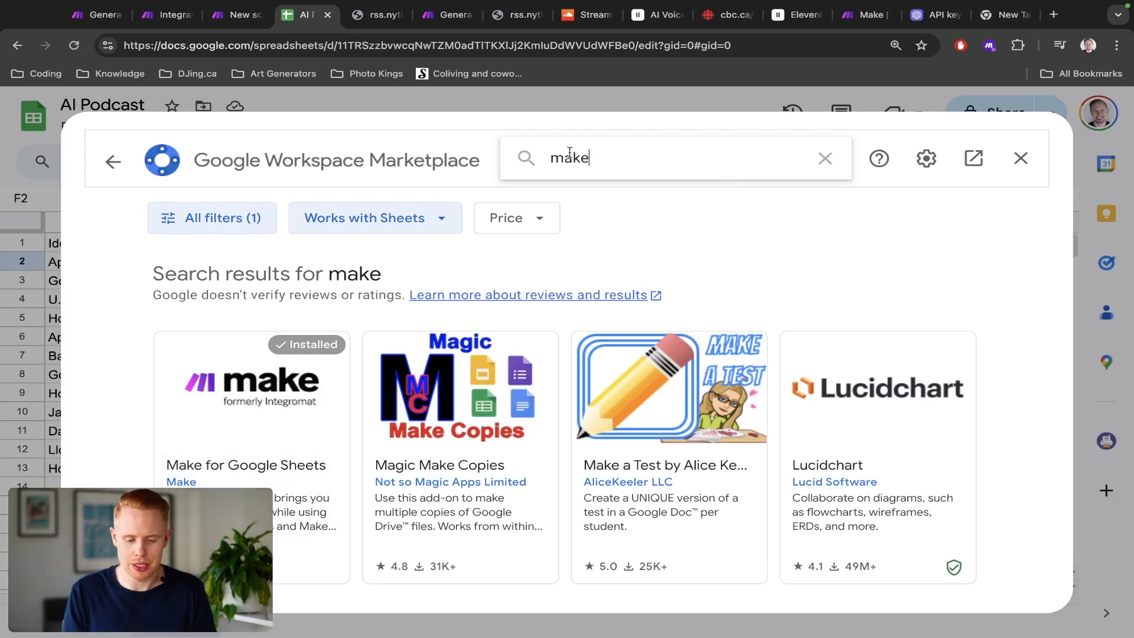
scroll(303, 416, "down", 2)
scroll(284, 377, "up", 5)
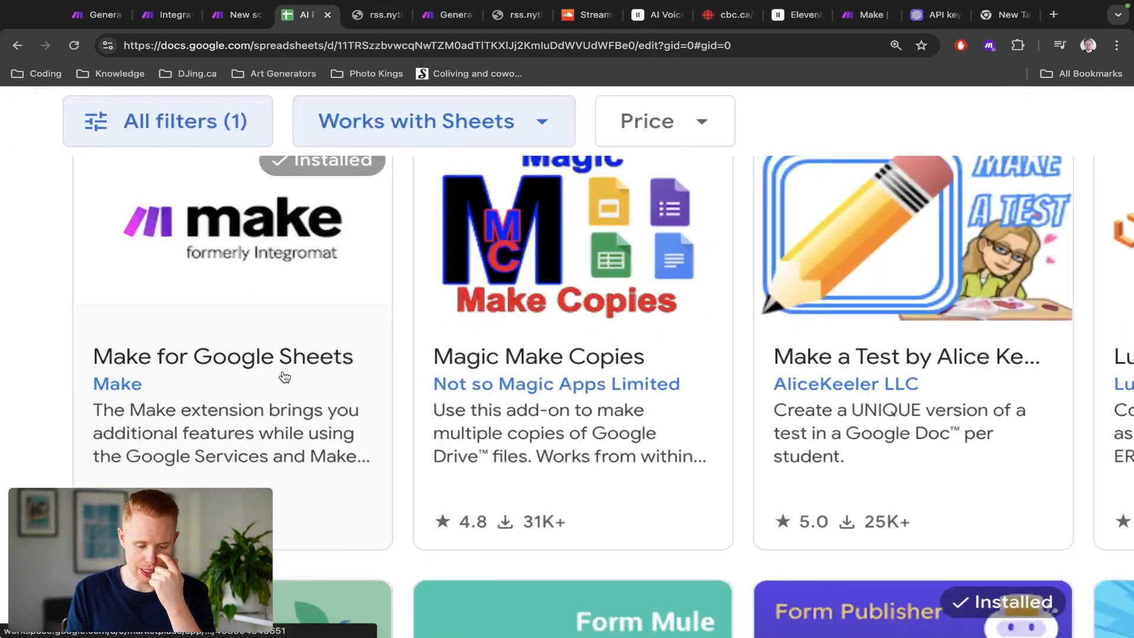
scroll(285, 377, "down", 5)
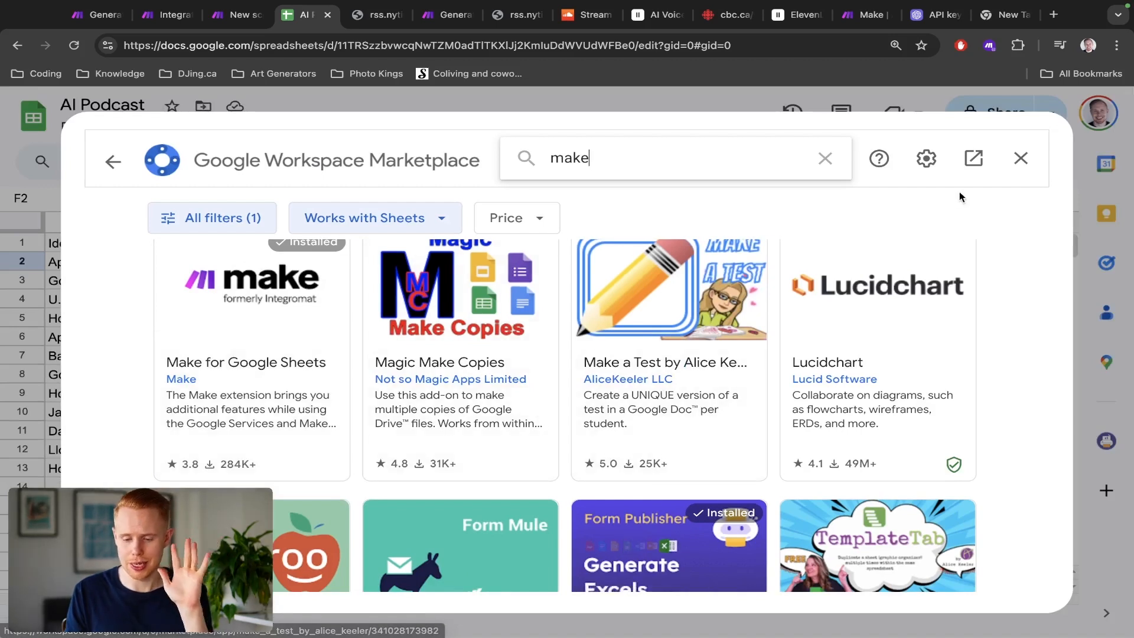
left_click(1021, 159)
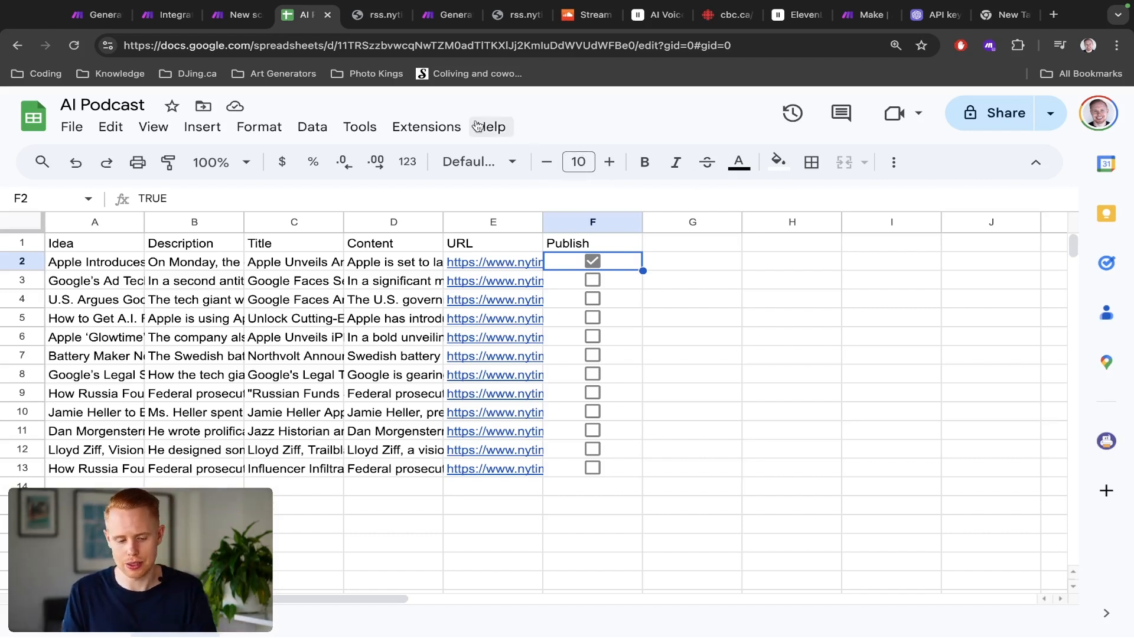
Step: Open the Make for Google Sheets extension settings and paste the webhook address into the Watch Changes Webhook URL field
left_click(442, 127)
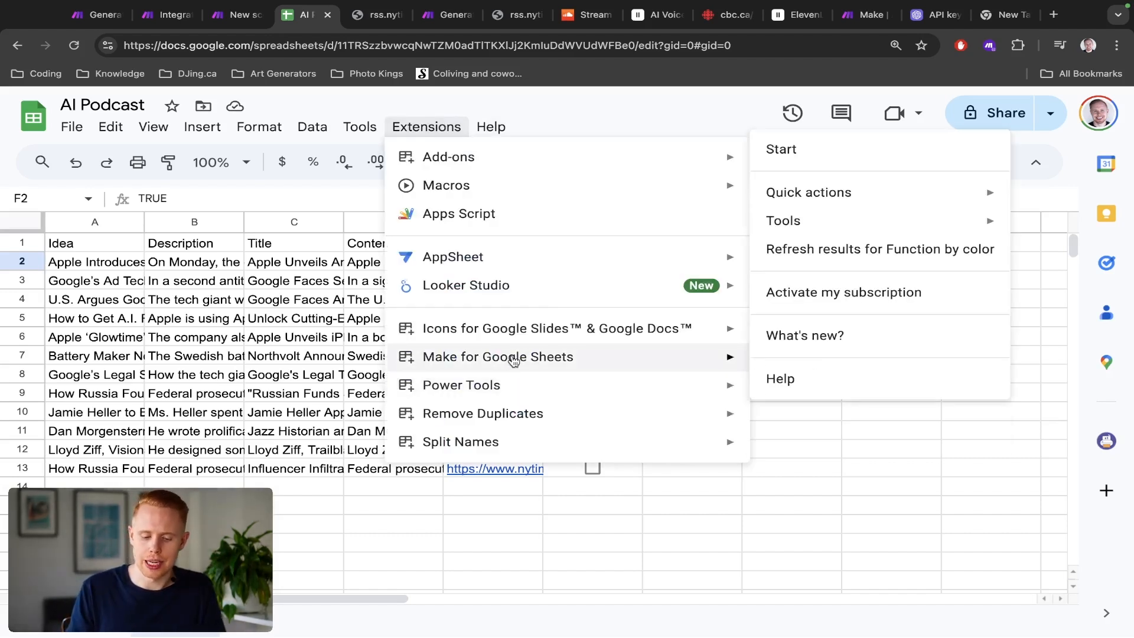
mouse_move(511, 360)
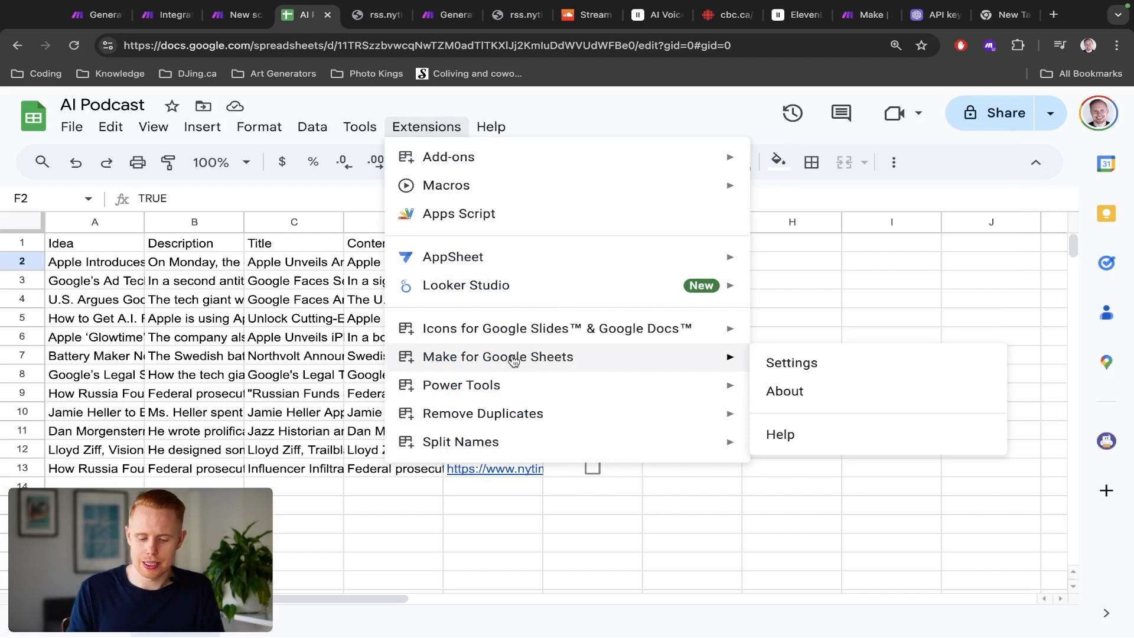
left_click(804, 362)
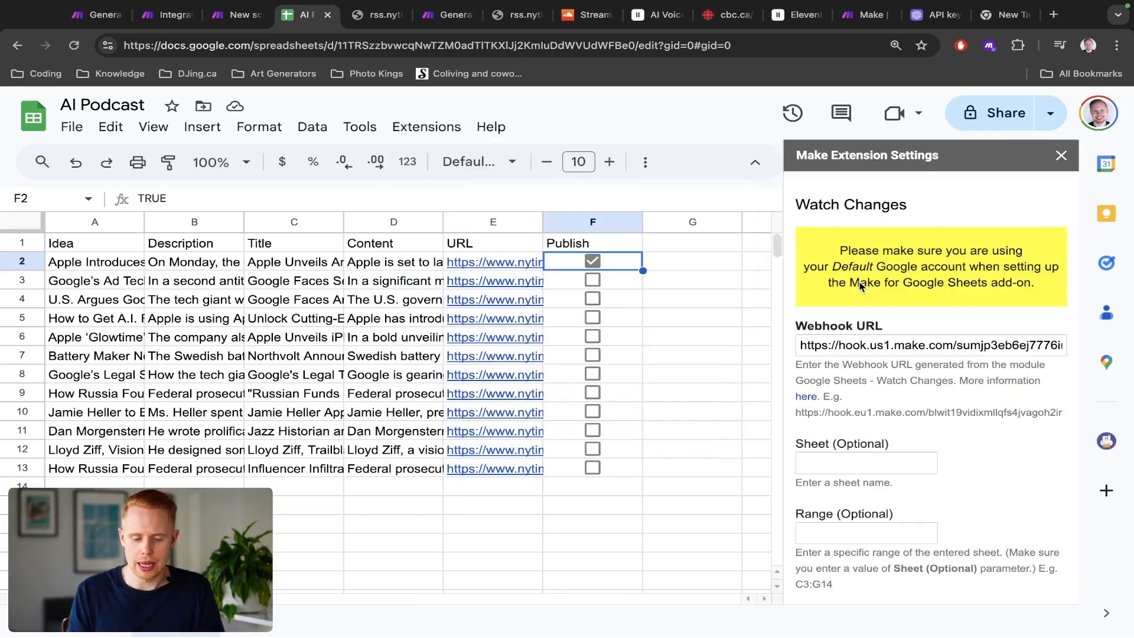
key("ctrl+shift+Tab")
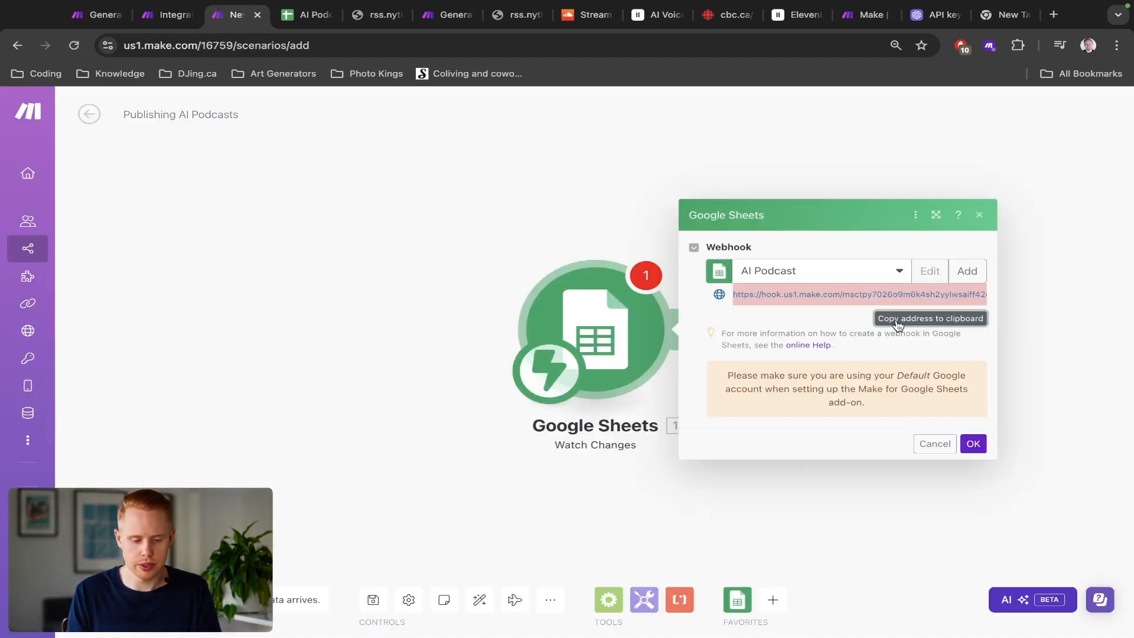
key("ctrl+Tab")
triple_click(886, 342)
key("ctrl+v")
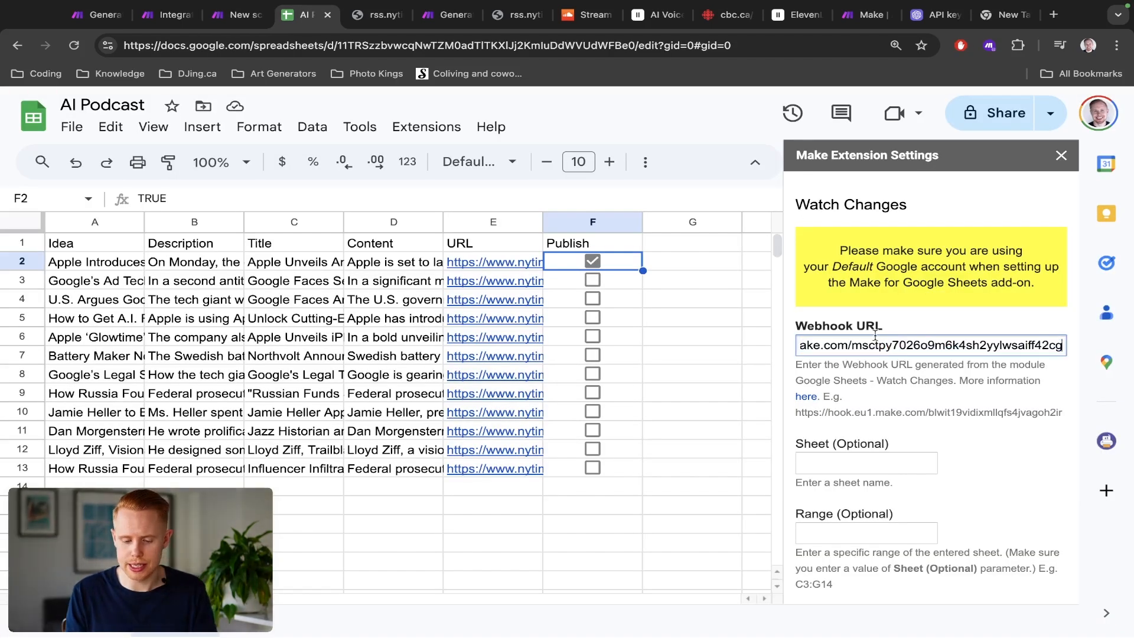
triple_click(858, 332)
triple_click(856, 343)
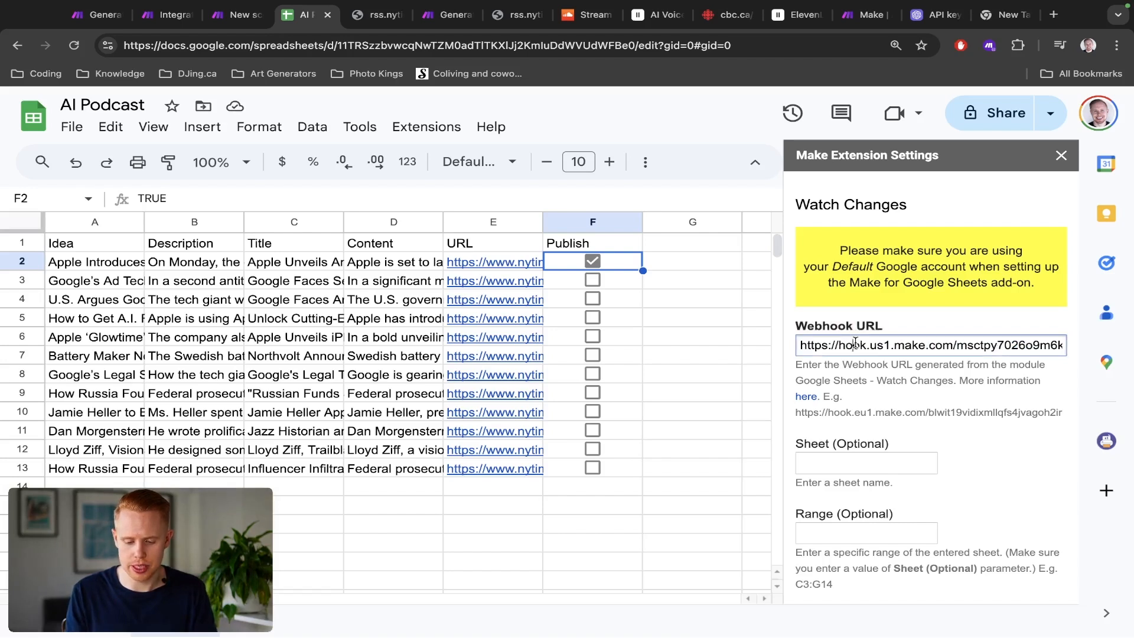
key("BackSpace")
key("ctrl+v")
Step: Replace the Perform a Function Webhook URL with the same webhook address and save the extension settings
scroll(907, 408, "down", 5)
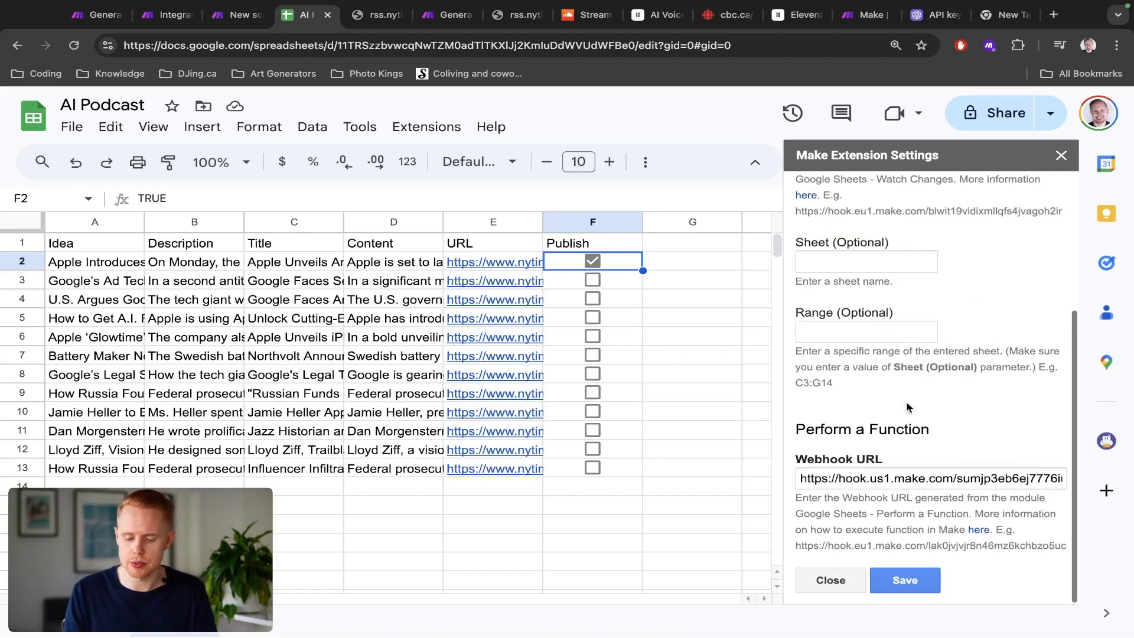
triple_click(869, 481)
key("BackSpace")
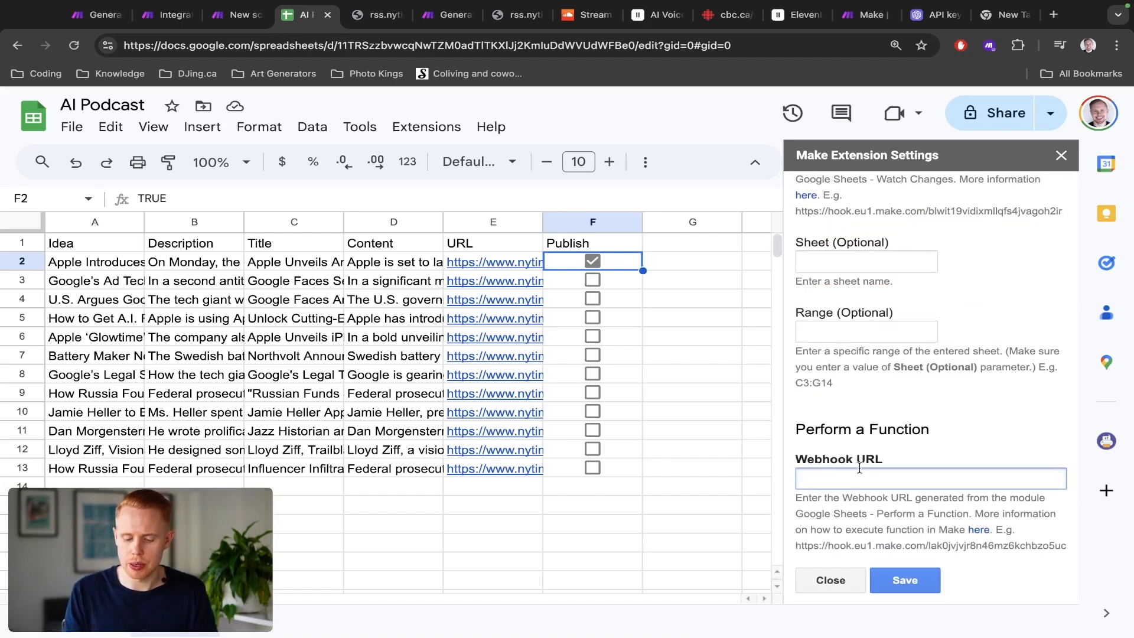
left_click(898, 583)
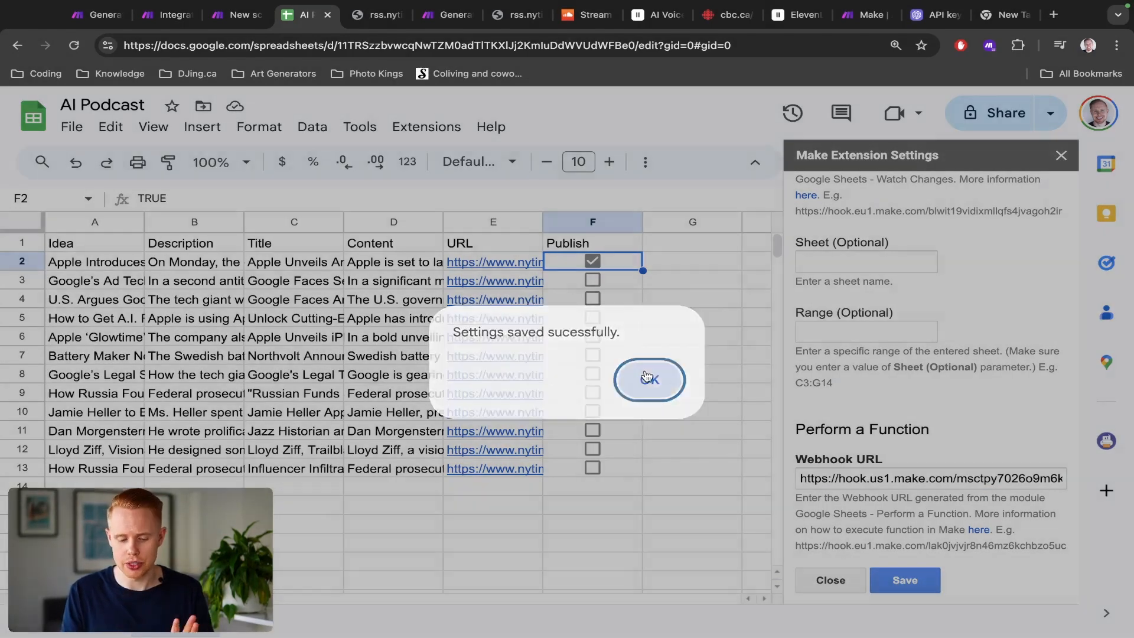
left_click(642, 378)
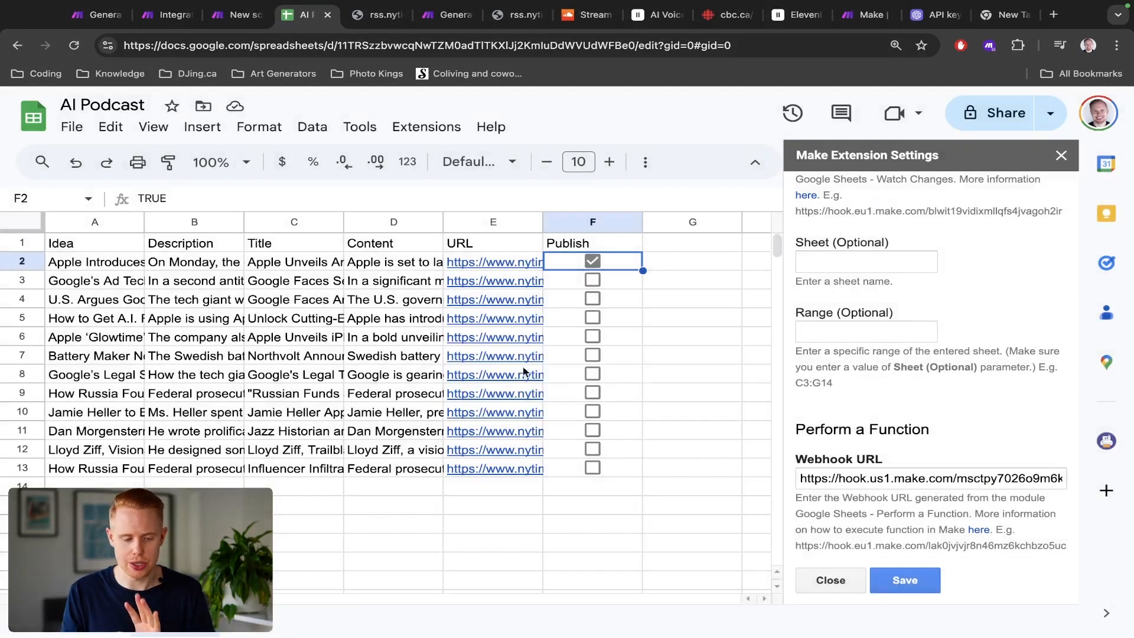
Step: Confirm the Watch Changes module settings and run the scenario once to wait for data
mouse_move(446, 358)
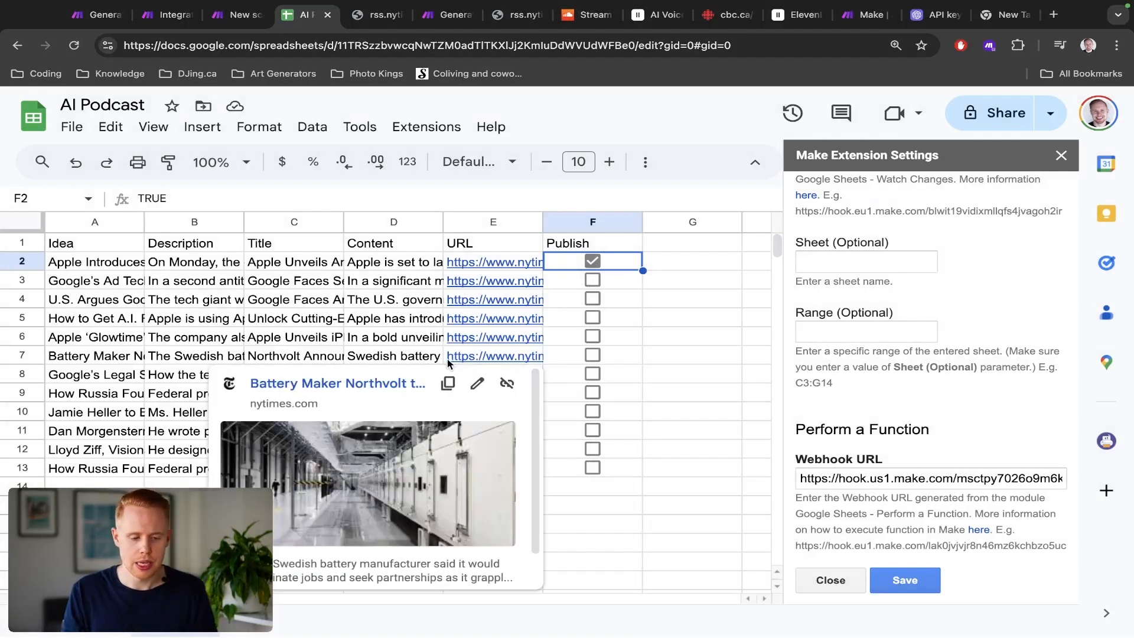
key("ctrl+shift+Tab")
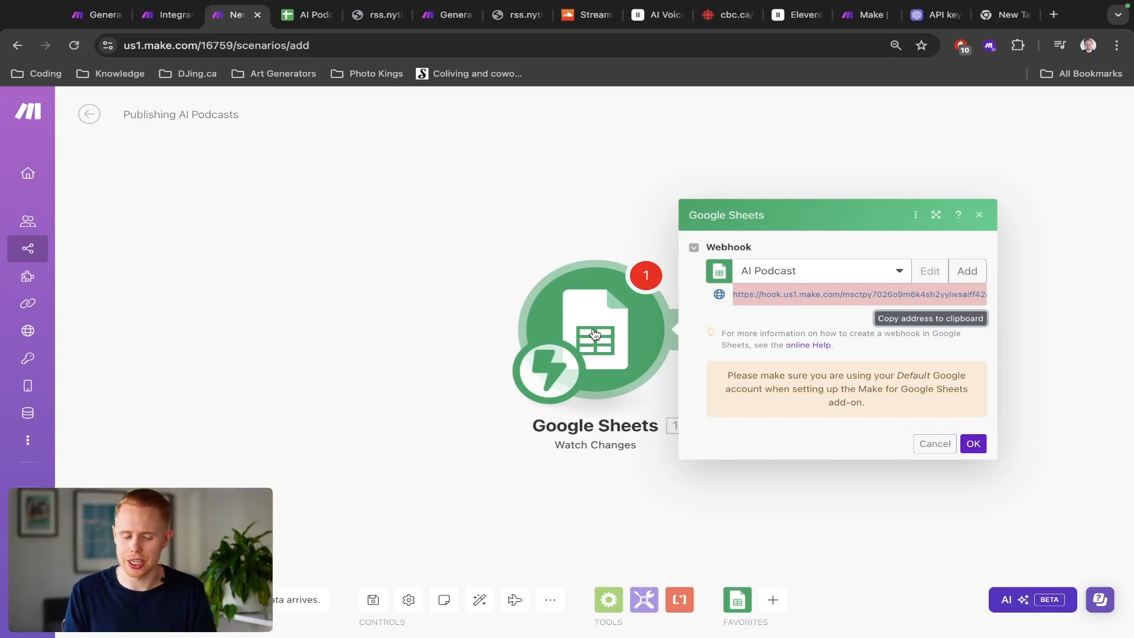
left_click(113, 599)
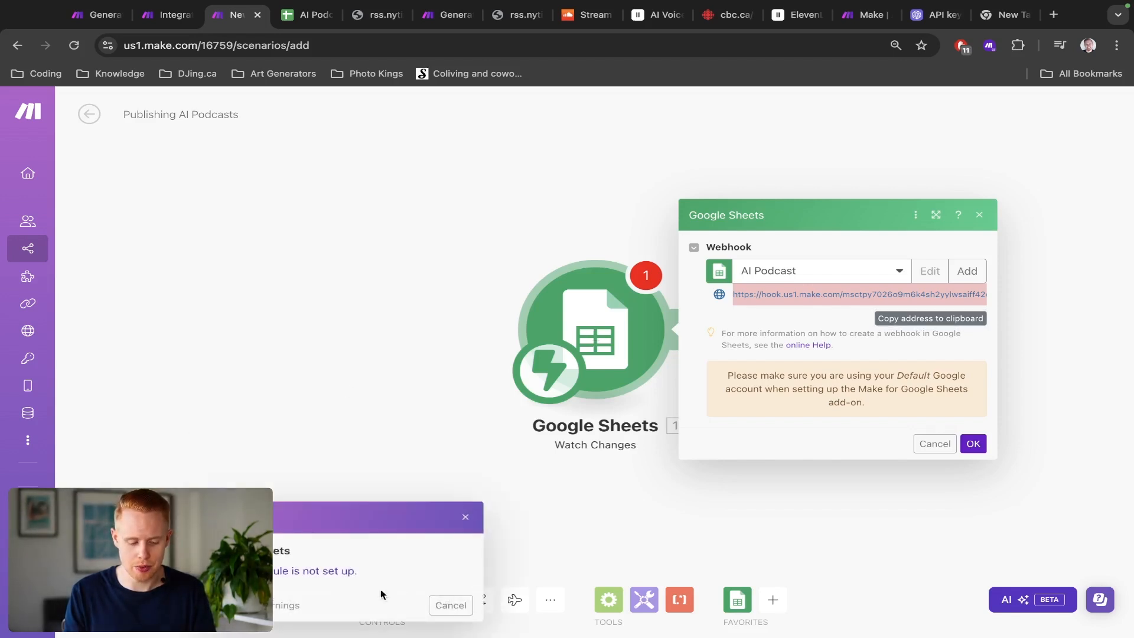
left_click(973, 444)
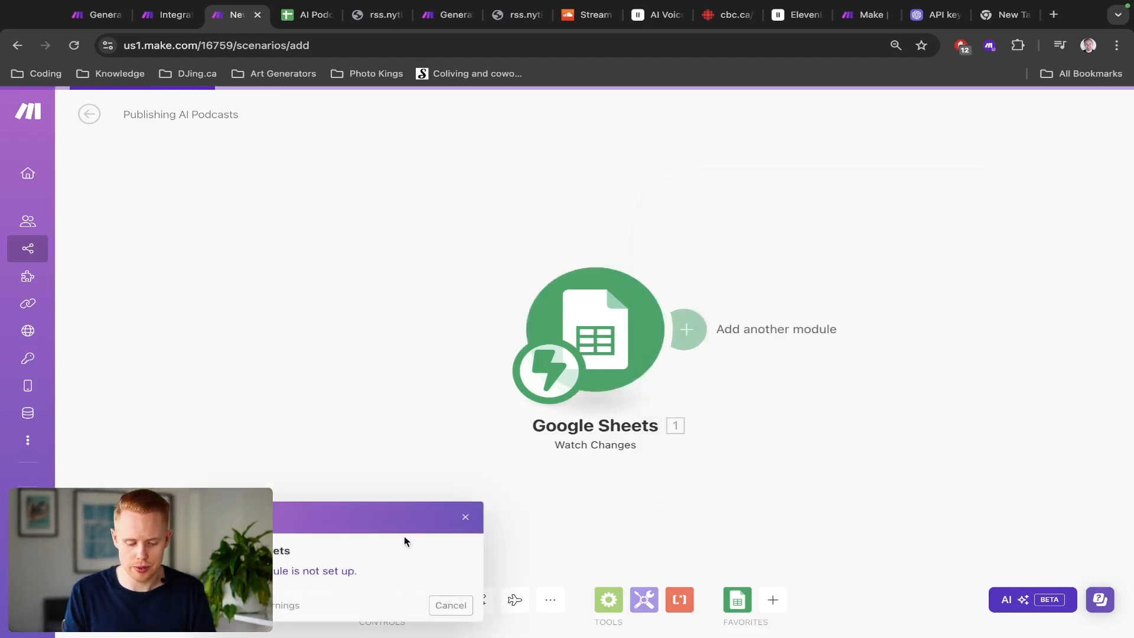
left_click(452, 605)
left_click(113, 600)
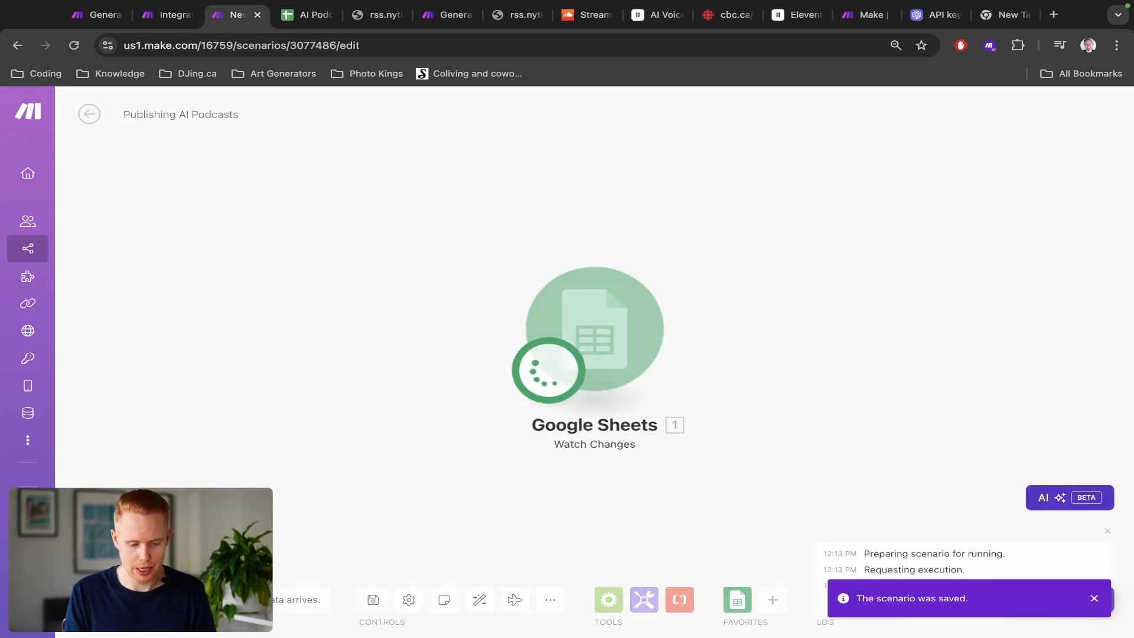
Step: Enter TEST in cell D17 of the AI Podcast sheet to trigger the webhook
key("ctrl+Tab")
left_click(351, 546)
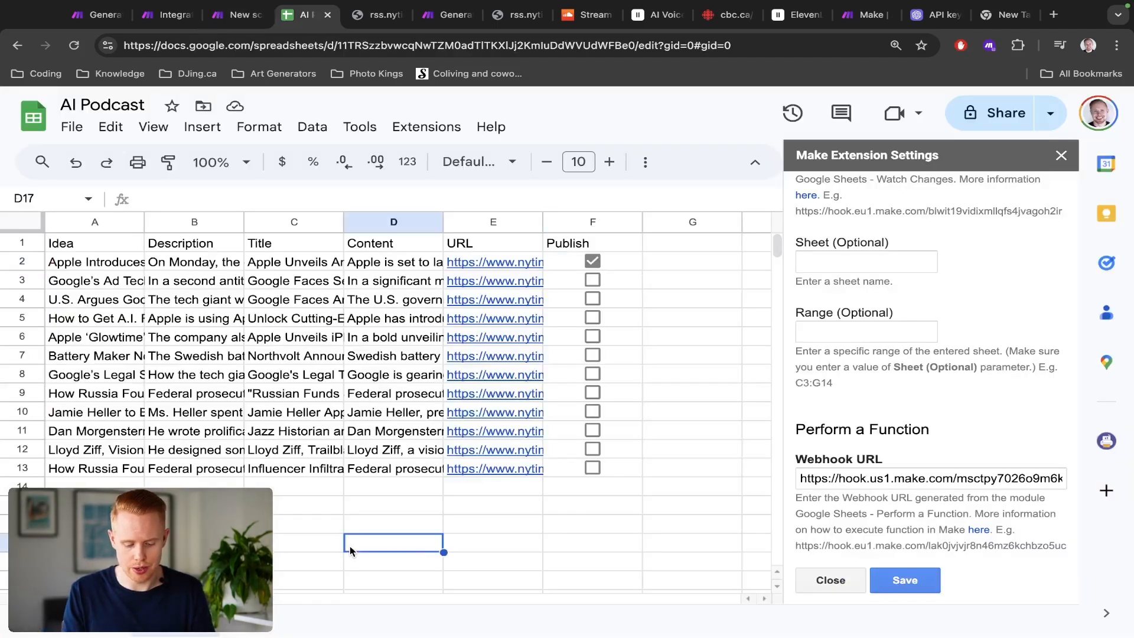
type("TEST")
key("Return")
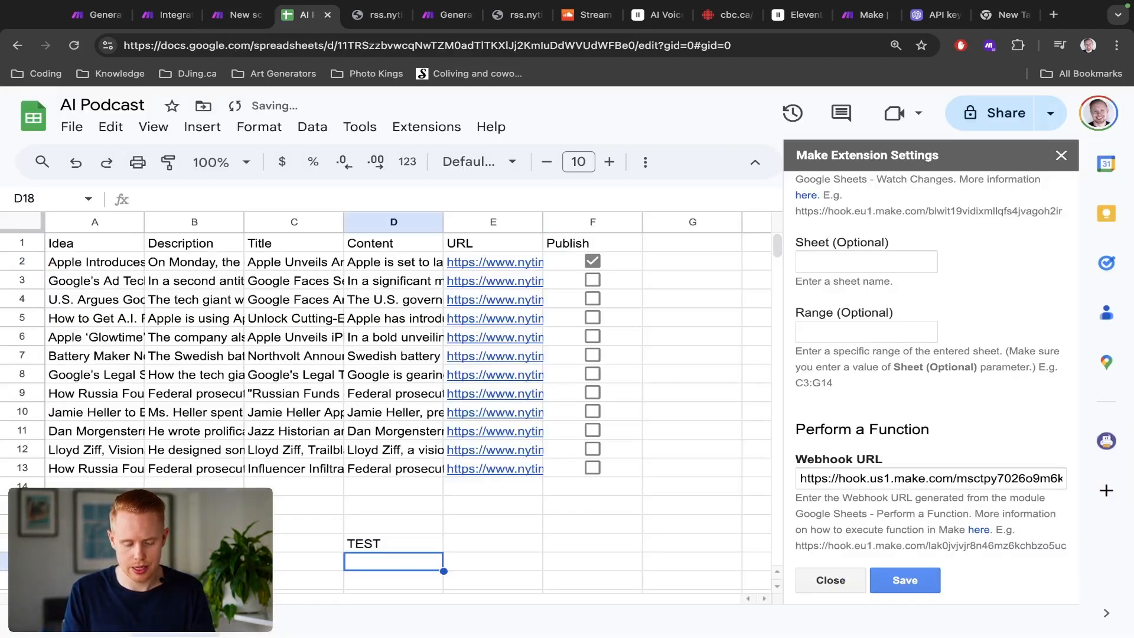
Step: Inspect the Watch Changes module's output bundle, expanding its row values
key("ctrl+shift+Tab")
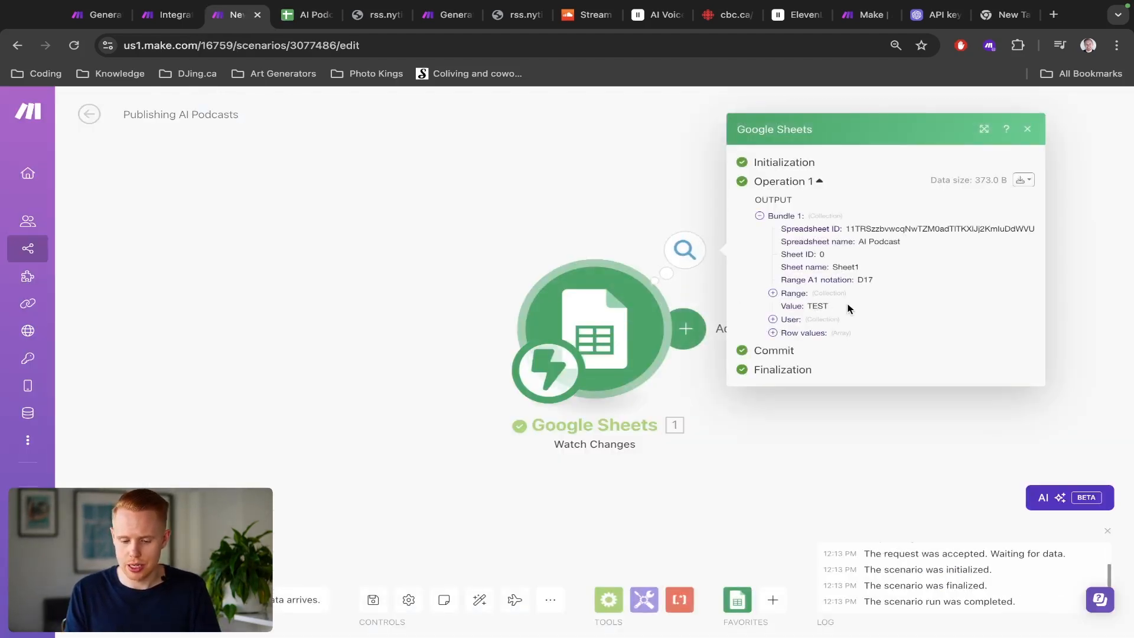
double_click(825, 306)
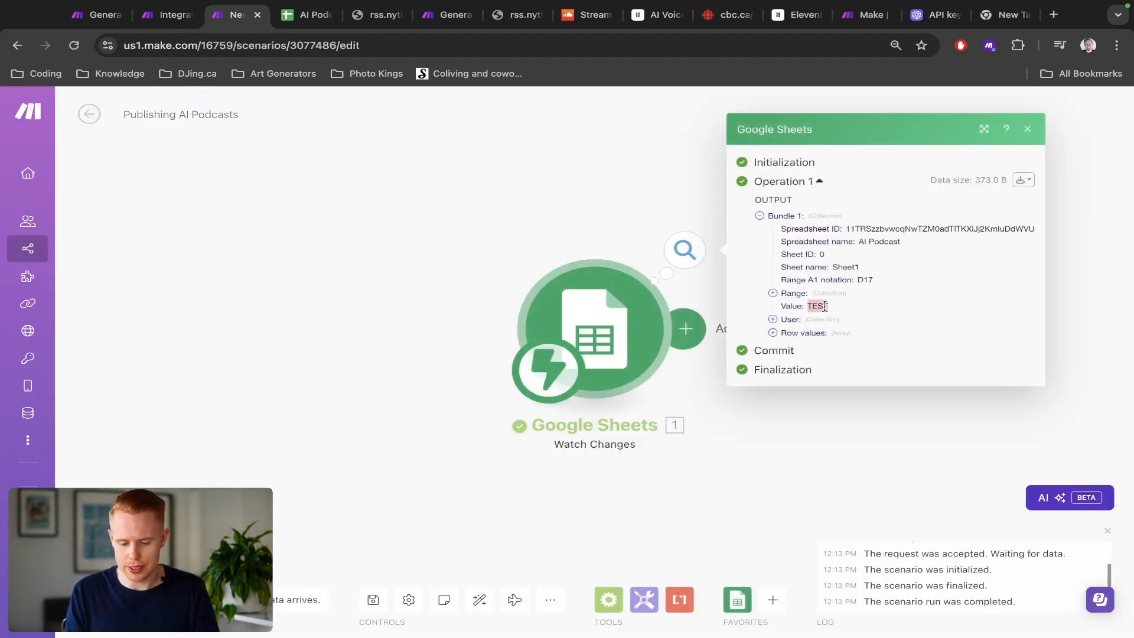
key("ctrl+Tab")
left_click(376, 544)
key("ctrl+shift+Tab")
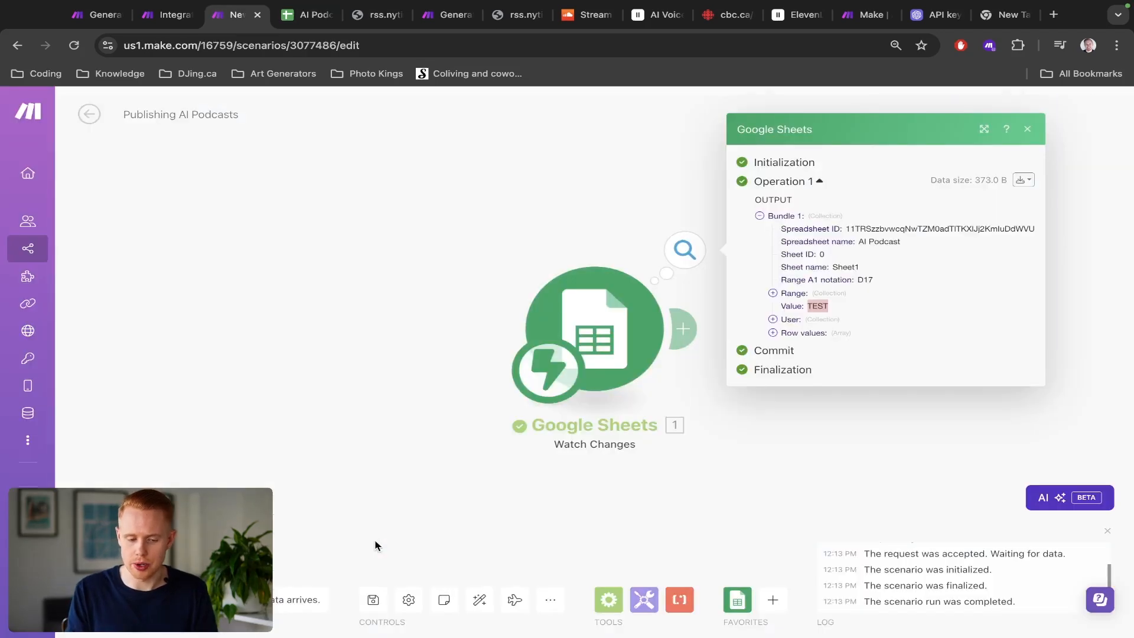
scroll(846, 276, "up", 5)
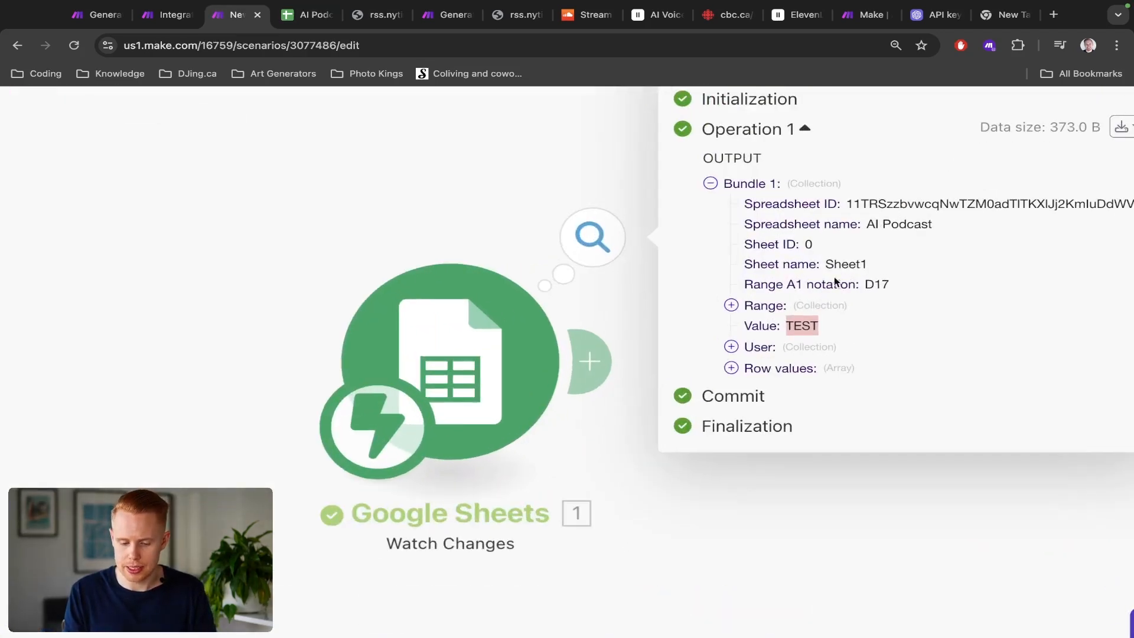
left_click(747, 361)
left_click(753, 379)
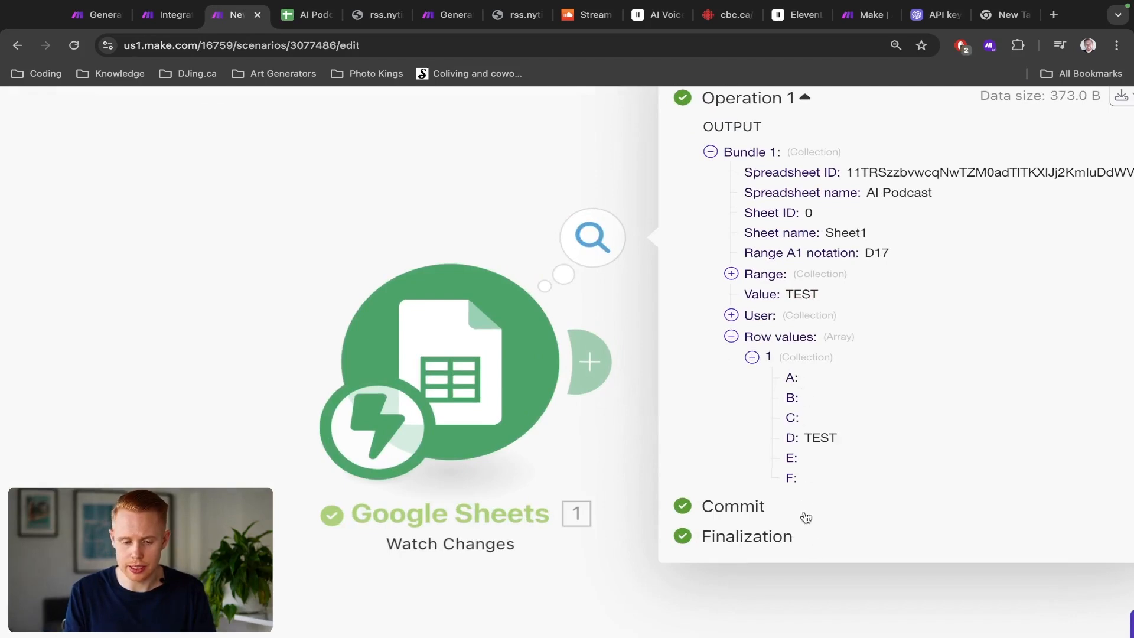
Step: Compare the Watch Changes output's Range collection with row 17 of the AI Podcast sheet
key("ctrl+Tab")
left_click(22, 544)
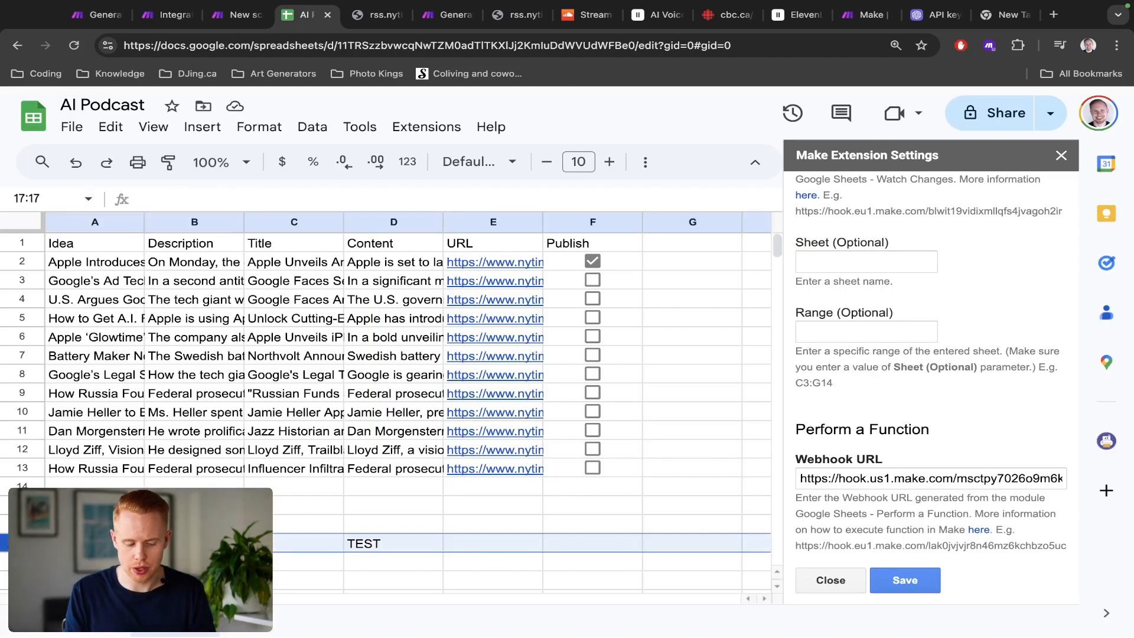
key("ctrl+shift+Tab")
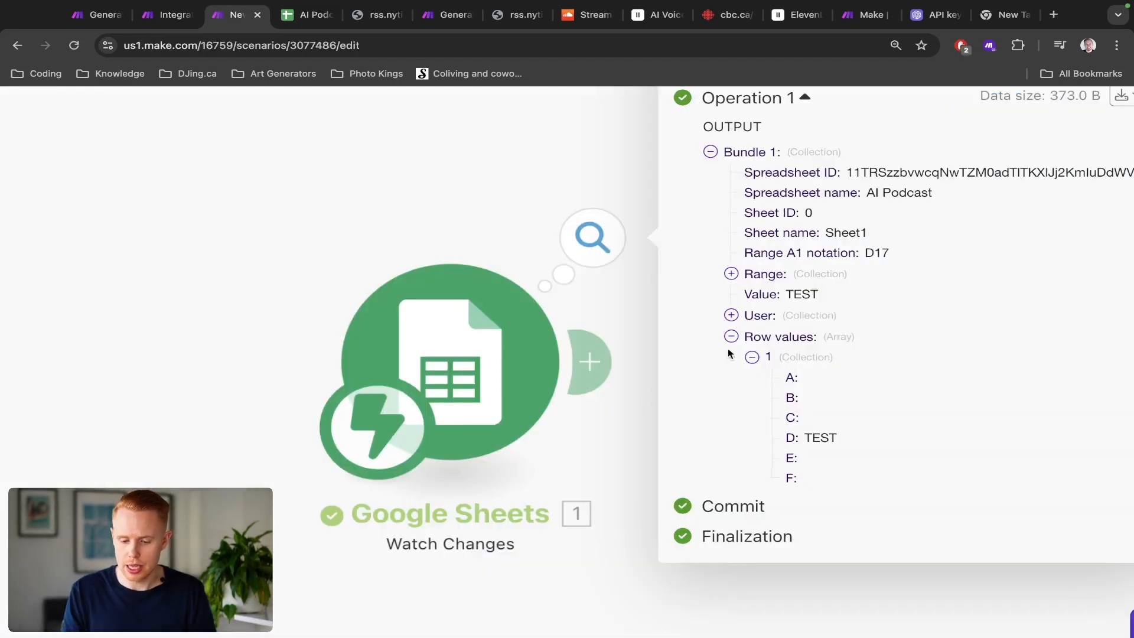
left_click(732, 273)
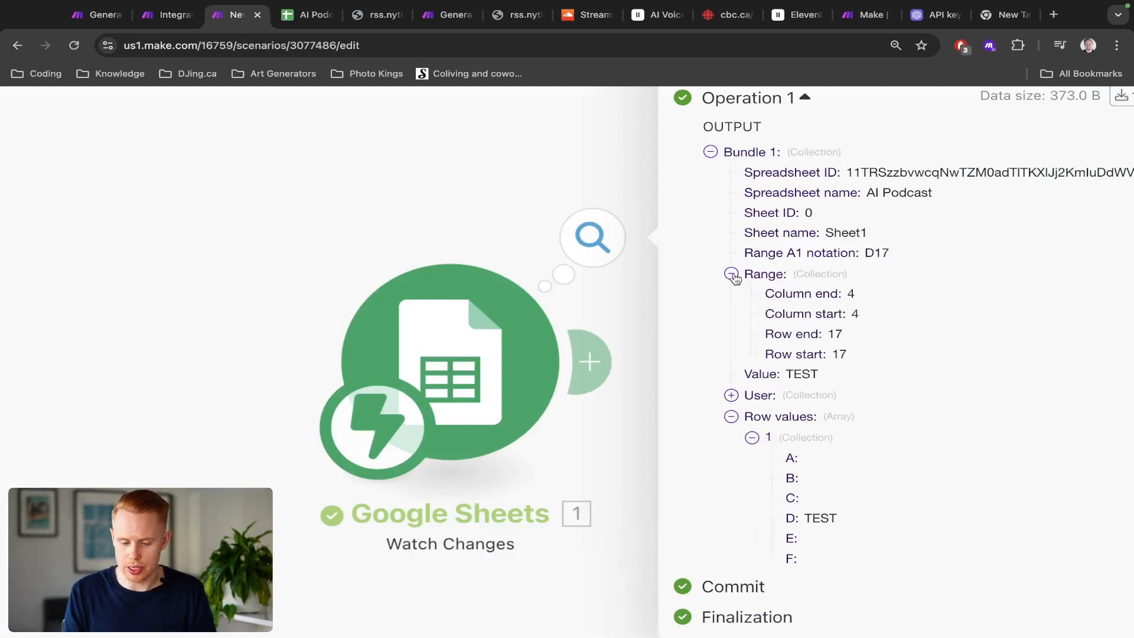
double_click(831, 335)
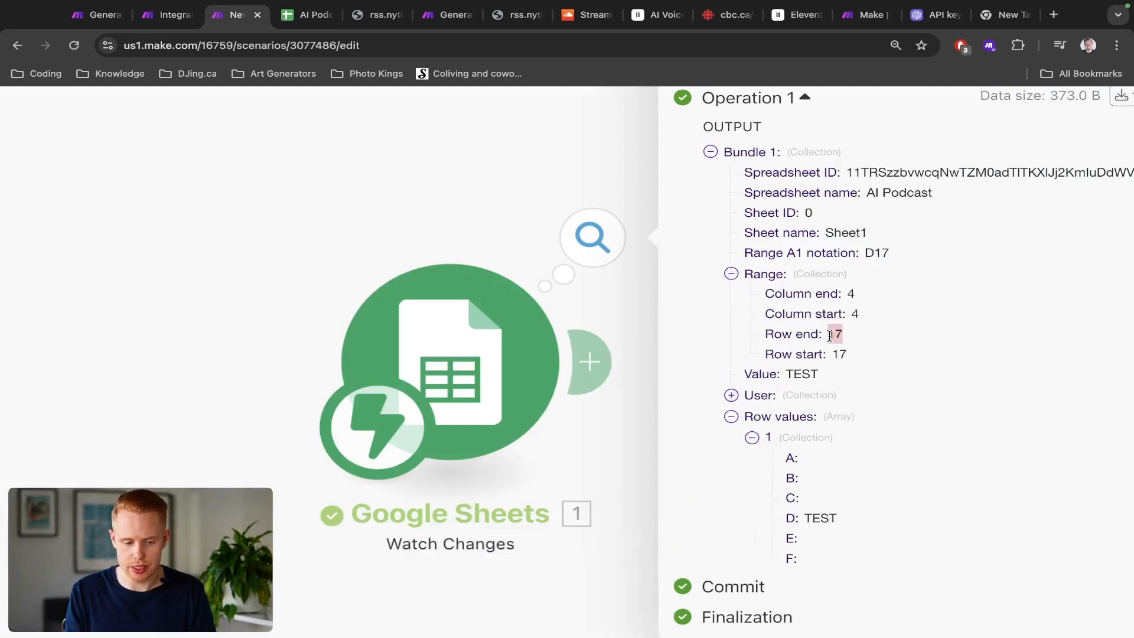
key("ctrl+Tab")
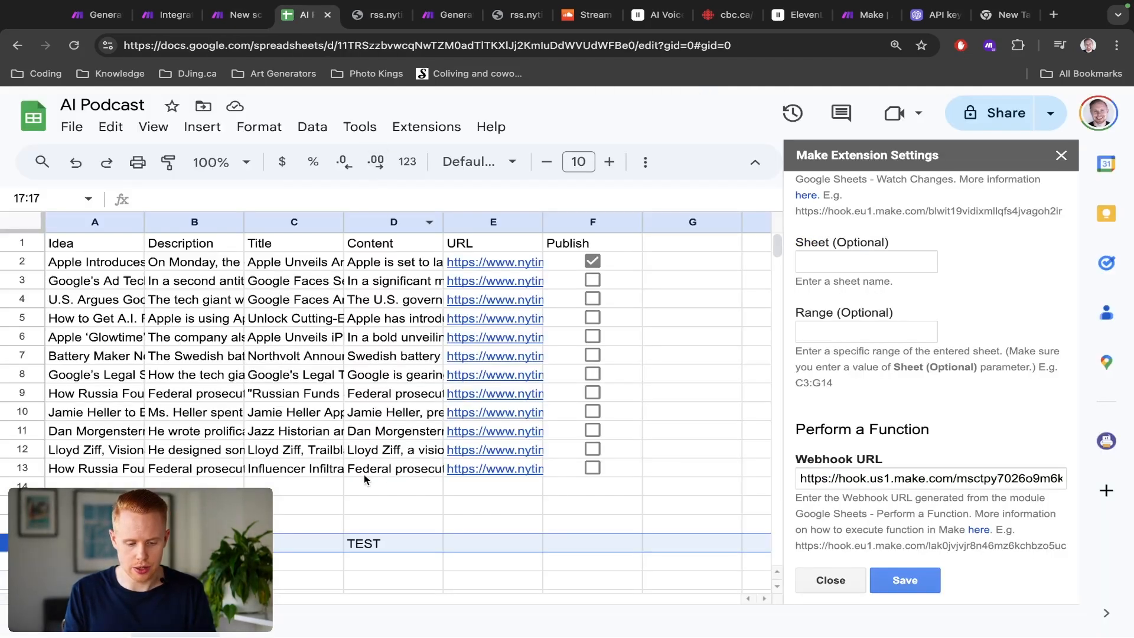
key("ctrl+shift+Tab")
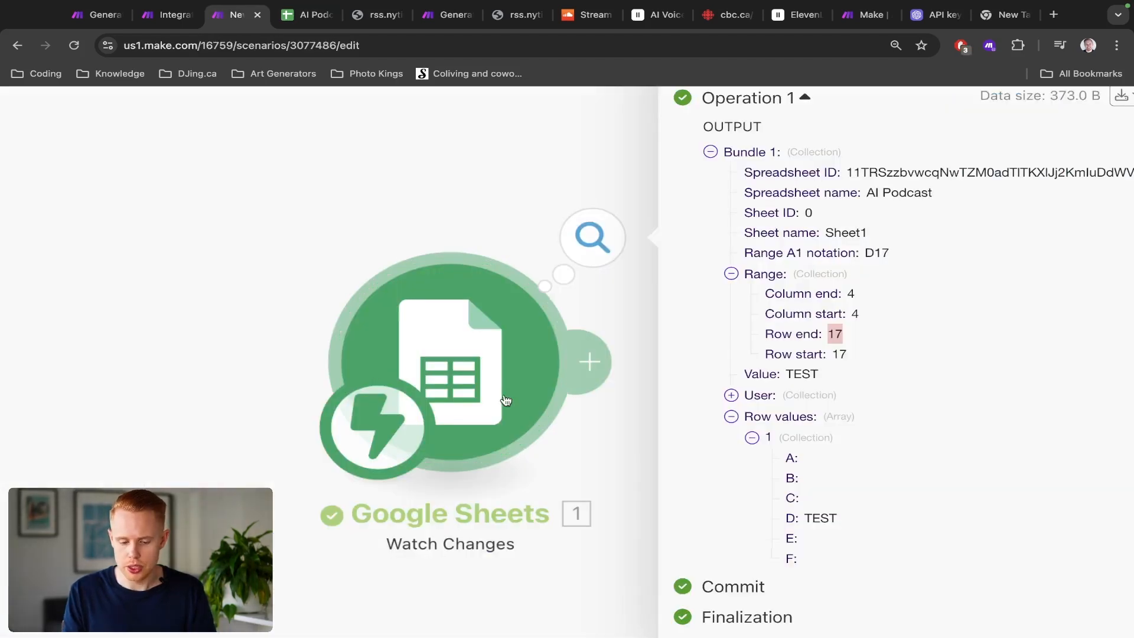
Step: Clear the TEST value from cell D17 of the AI Podcast sheet
left_click(418, 316)
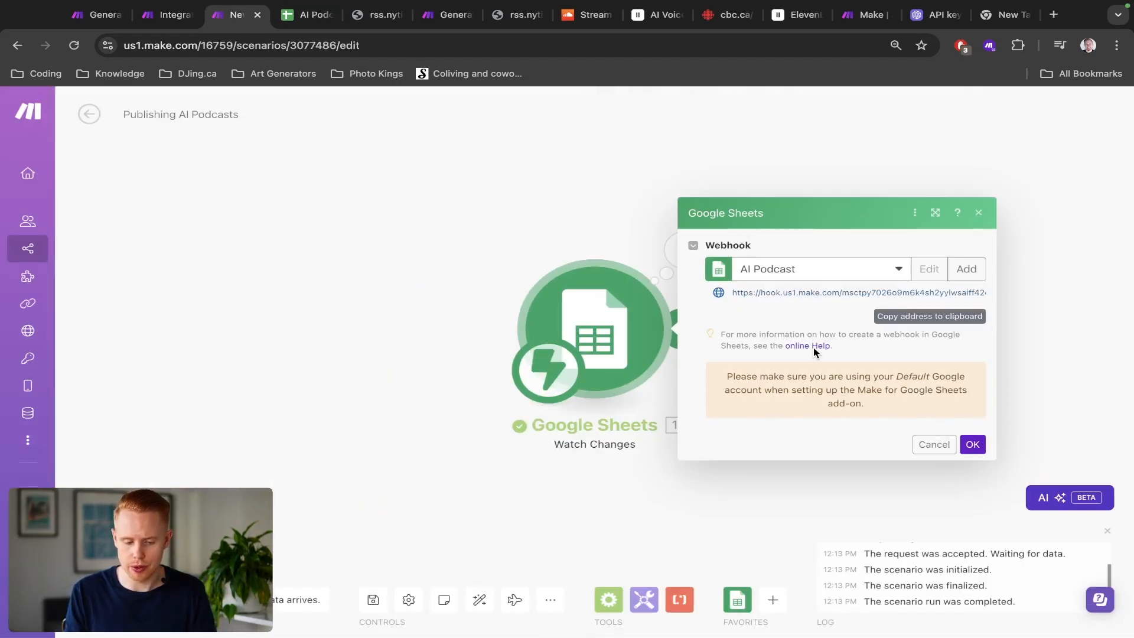
key("ctrl+Tab")
left_click(374, 543)
key("Delete")
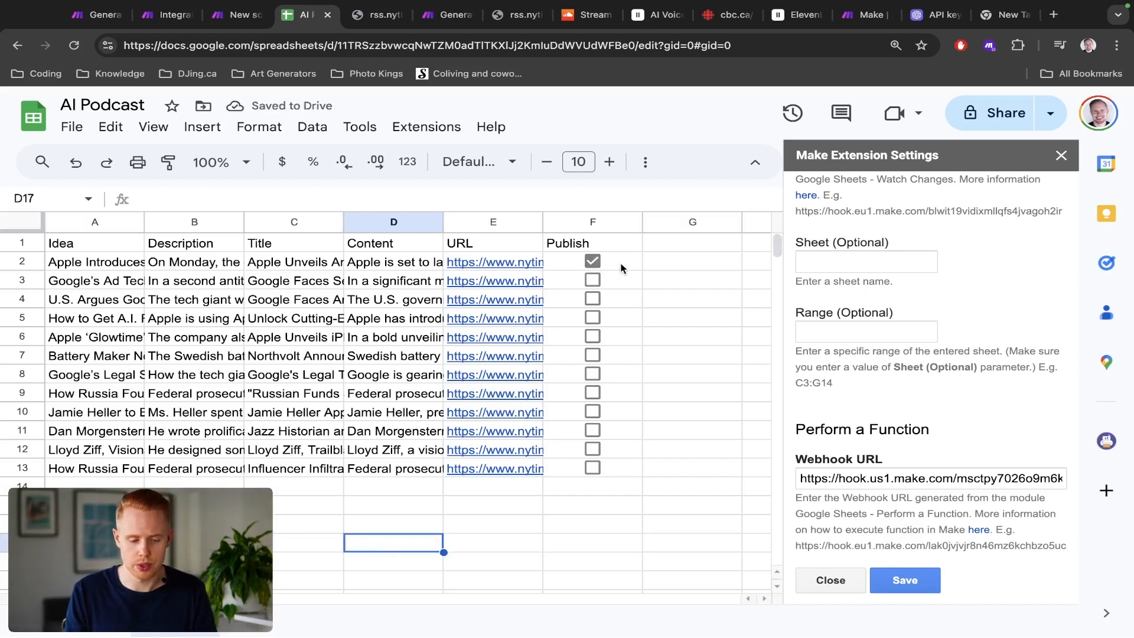
key("ctrl+shift+Tab")
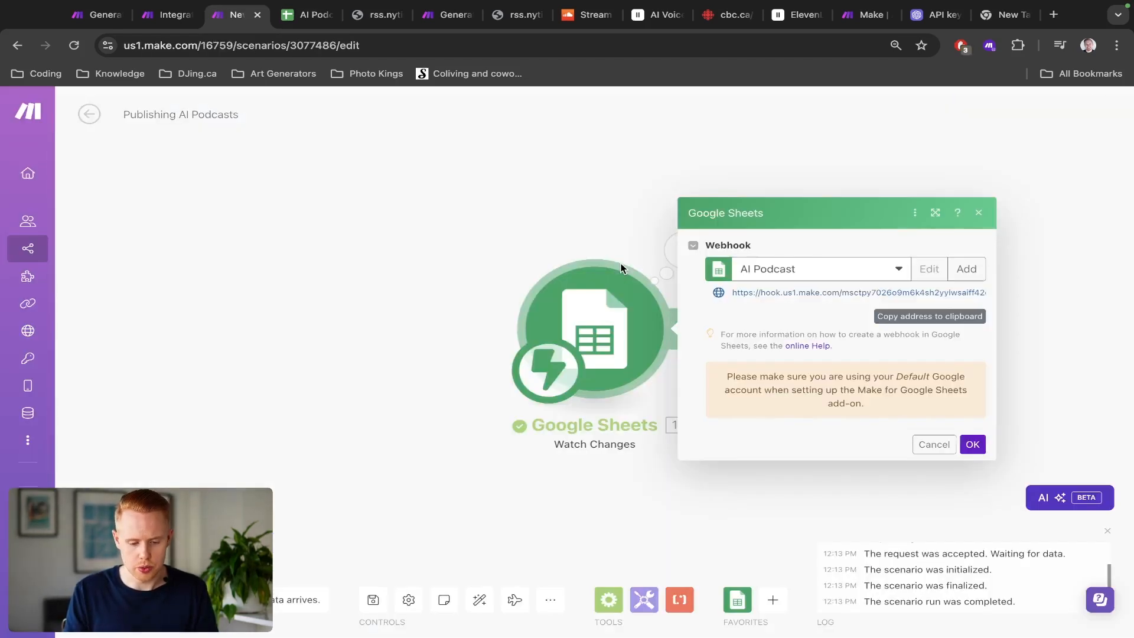
left_click(488, 254)
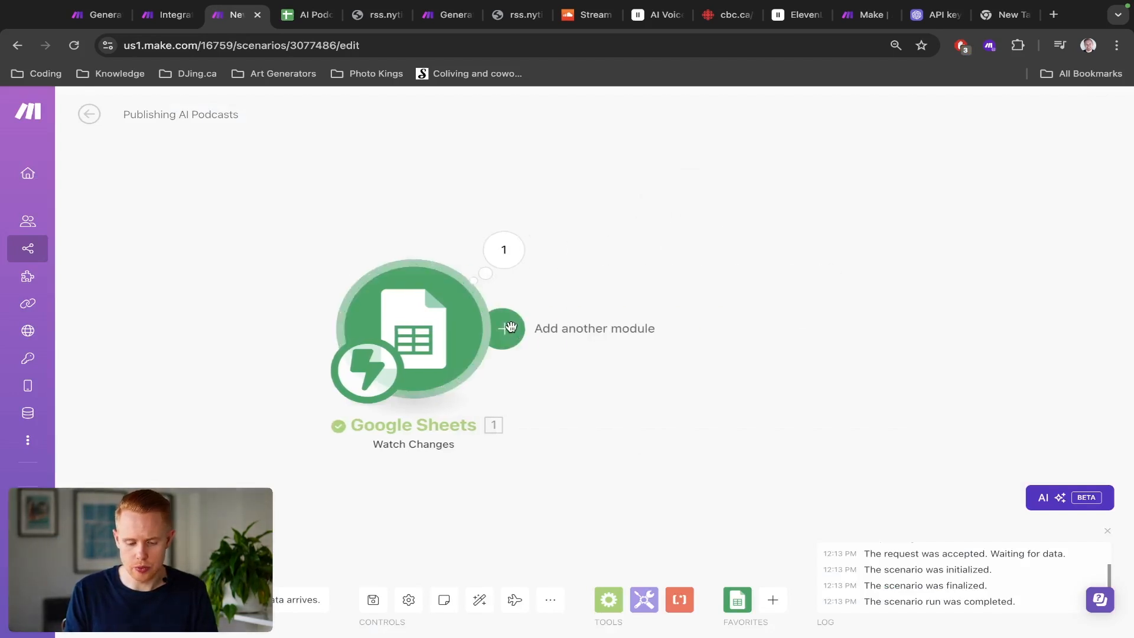
Step: Add an ElevenLabs Create a Speech Synthesis module after the Google Sheets Watch Changes trigger
left_click(511, 330)
type("e")
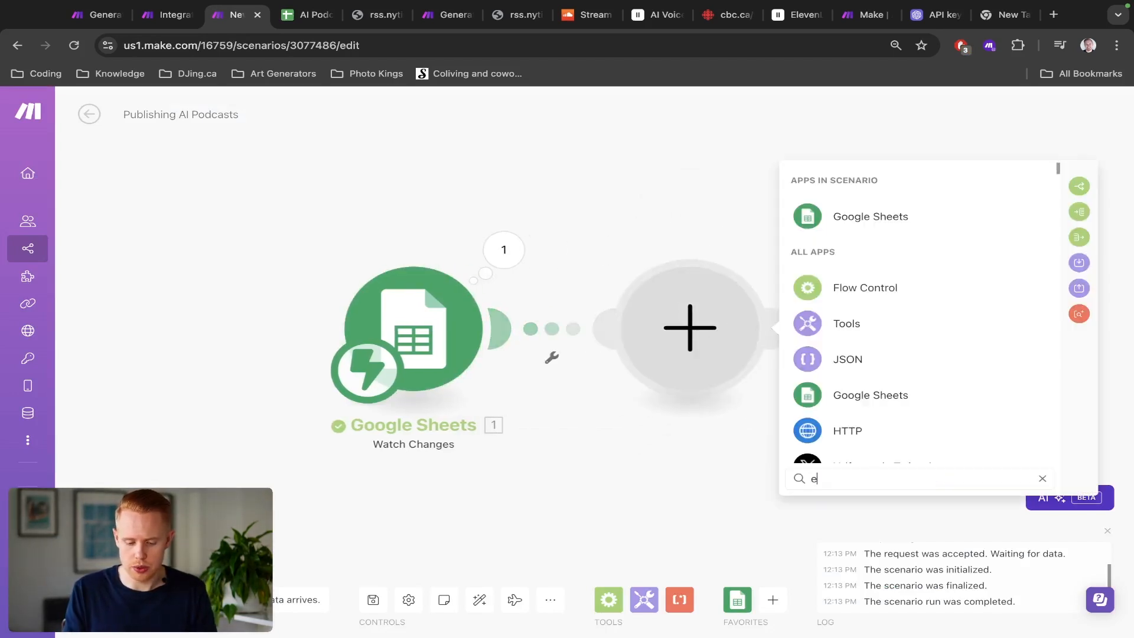
type("leven")
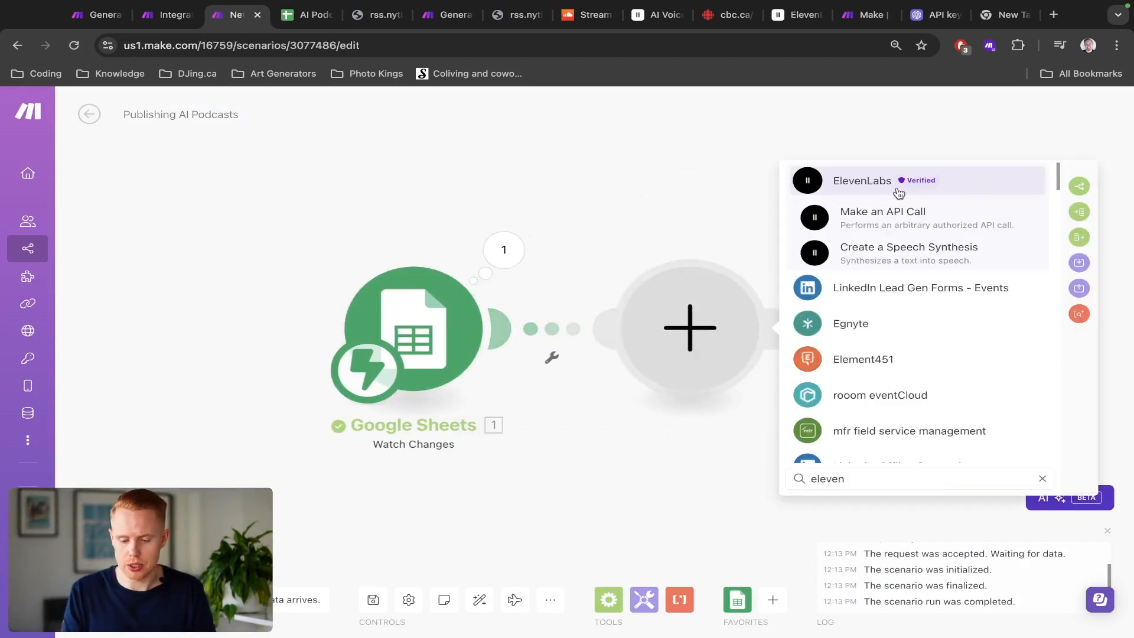
left_click(898, 190)
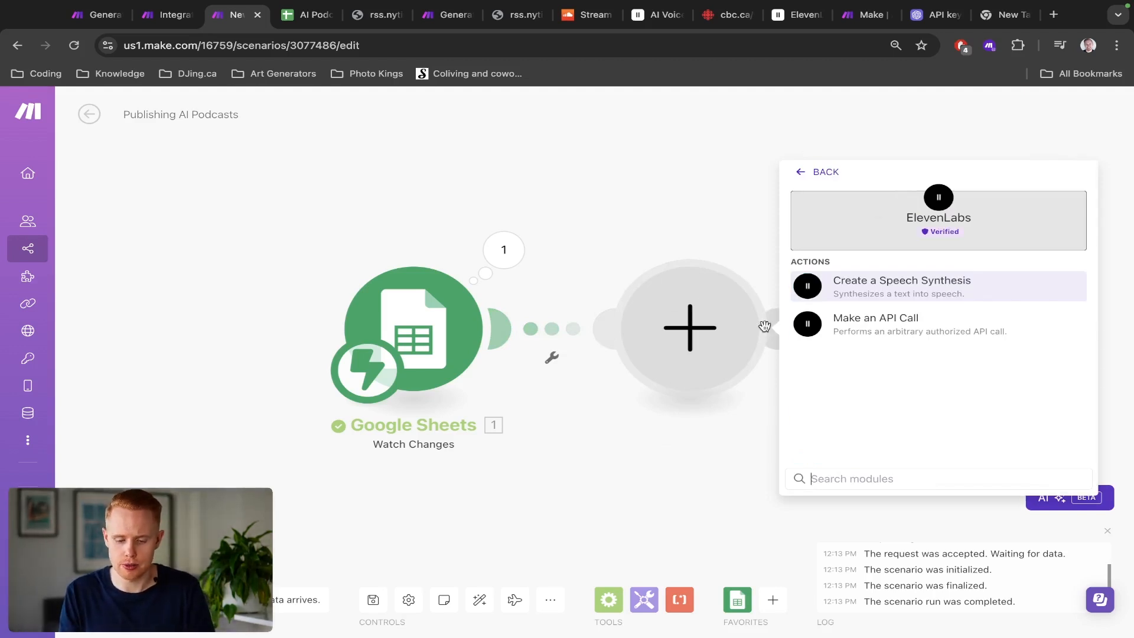
left_click(899, 287)
left_click(1073, 110)
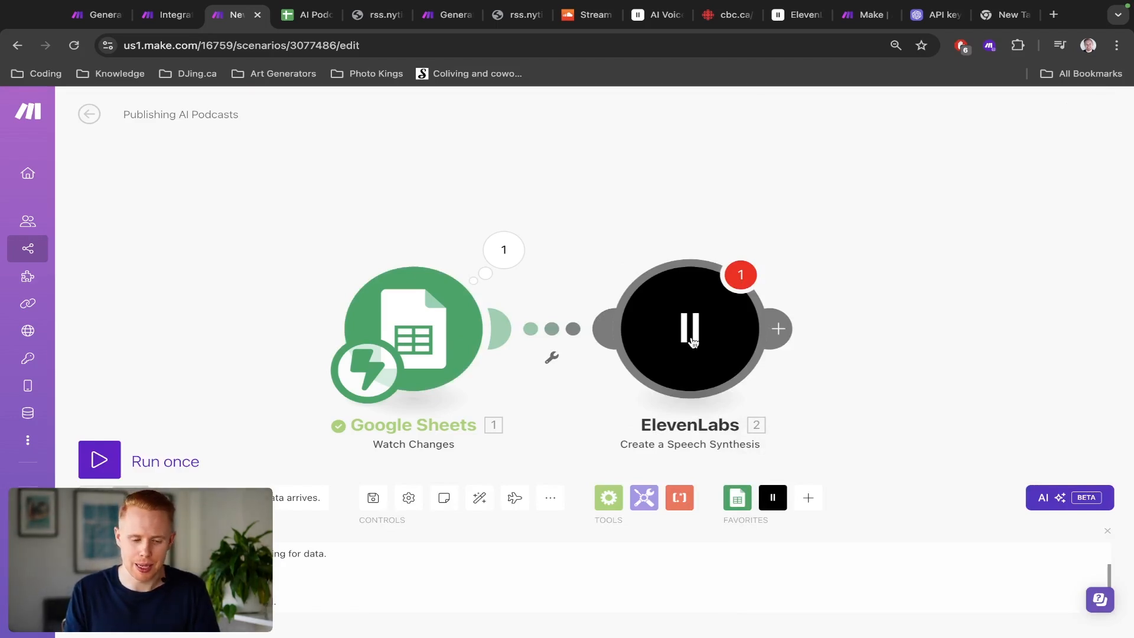
key("ctrl+Tab")
left_click(627, 255)
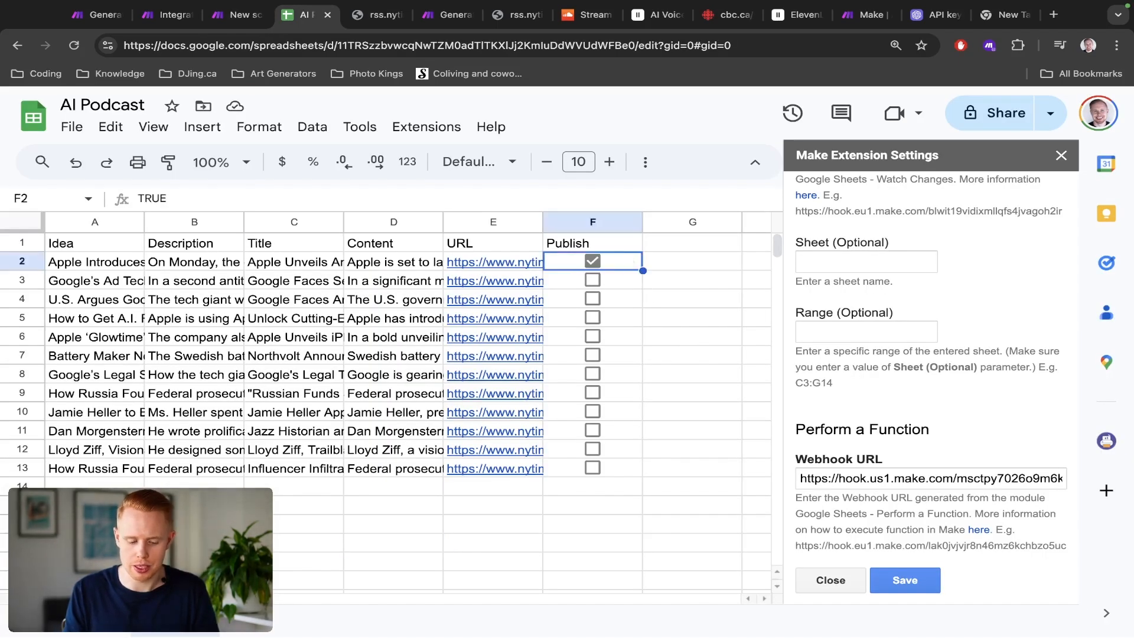
left_click(194, 523)
type("asdfdsf")
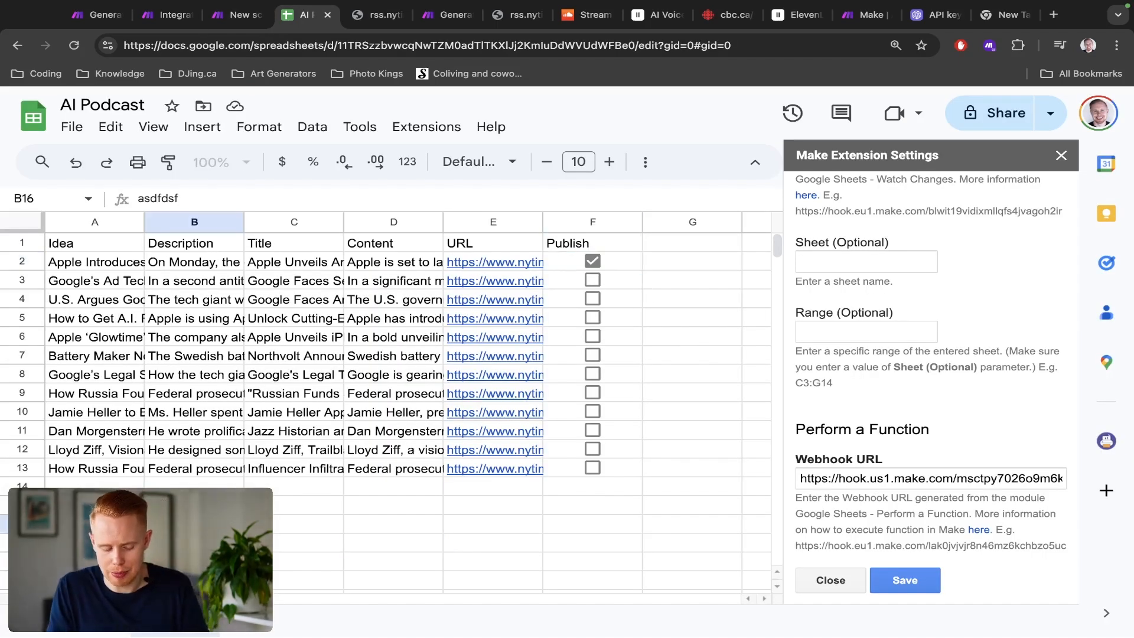
key("Escape")
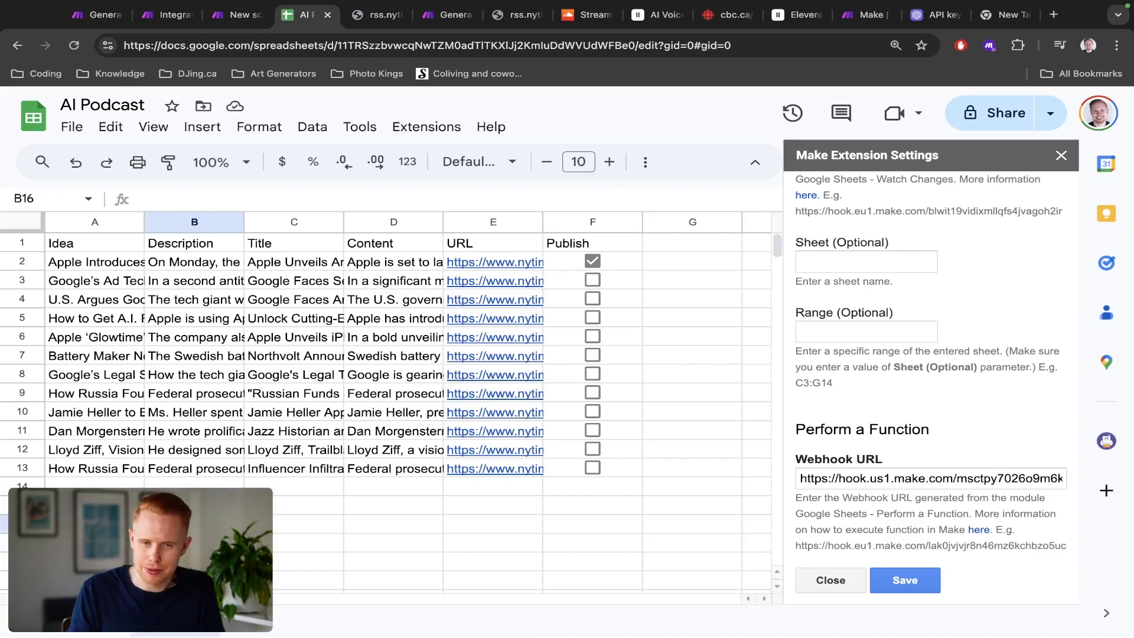
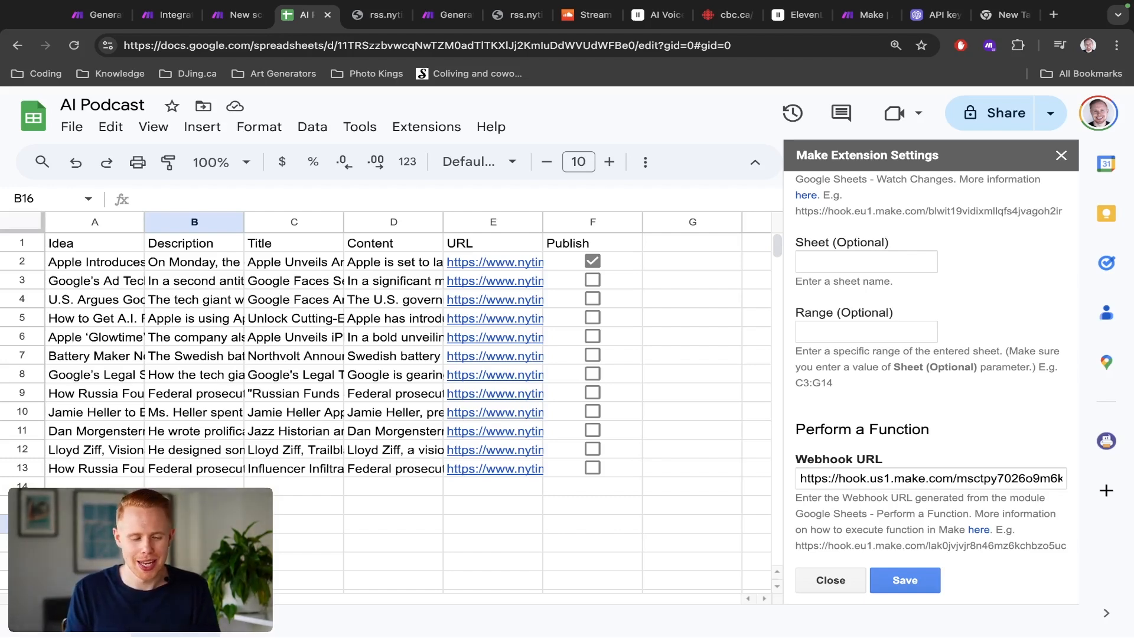
Step: Set up a filter between the Google Sheets and ElevenLabs modules, labelled Filter
key("ctrl+shift+Tab")
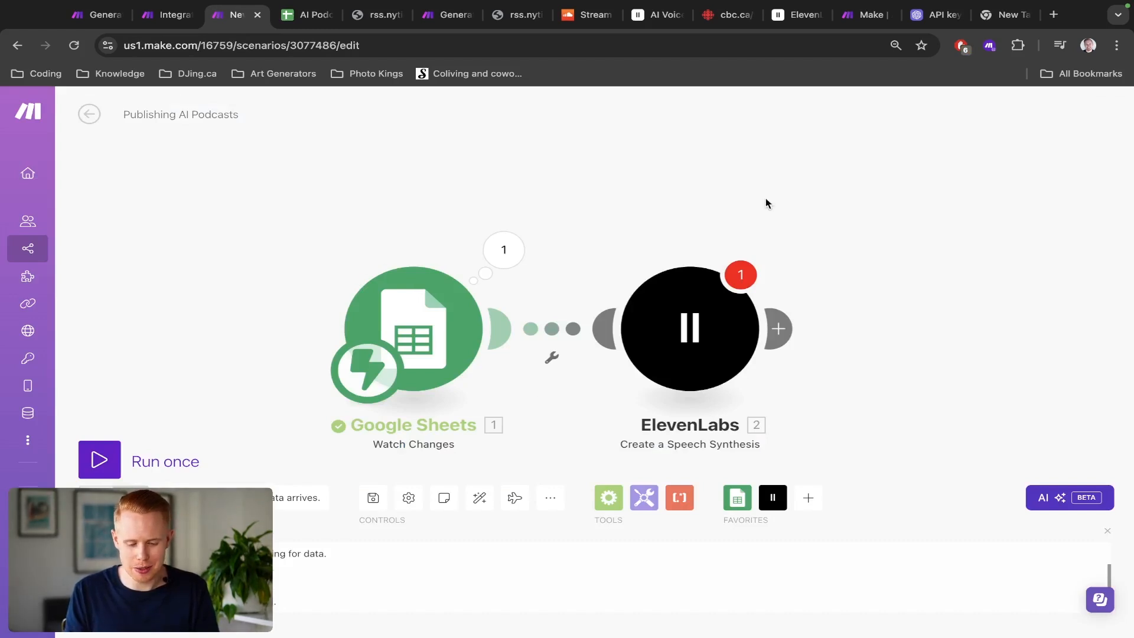
left_click(554, 338)
left_click(656, 266)
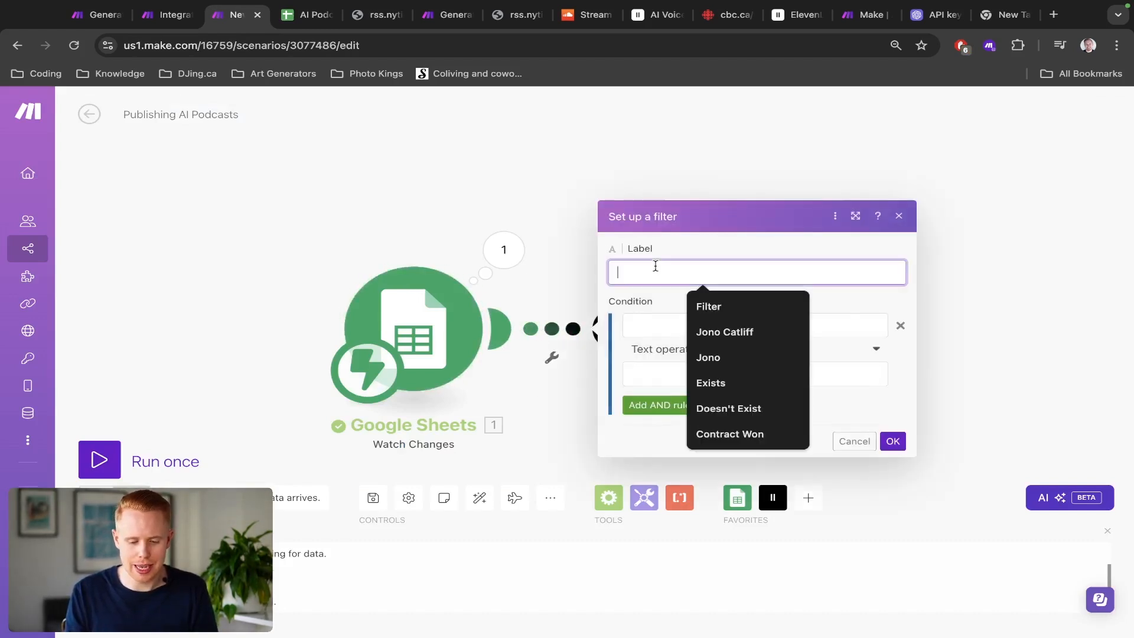
type("Filter")
left_click(640, 309)
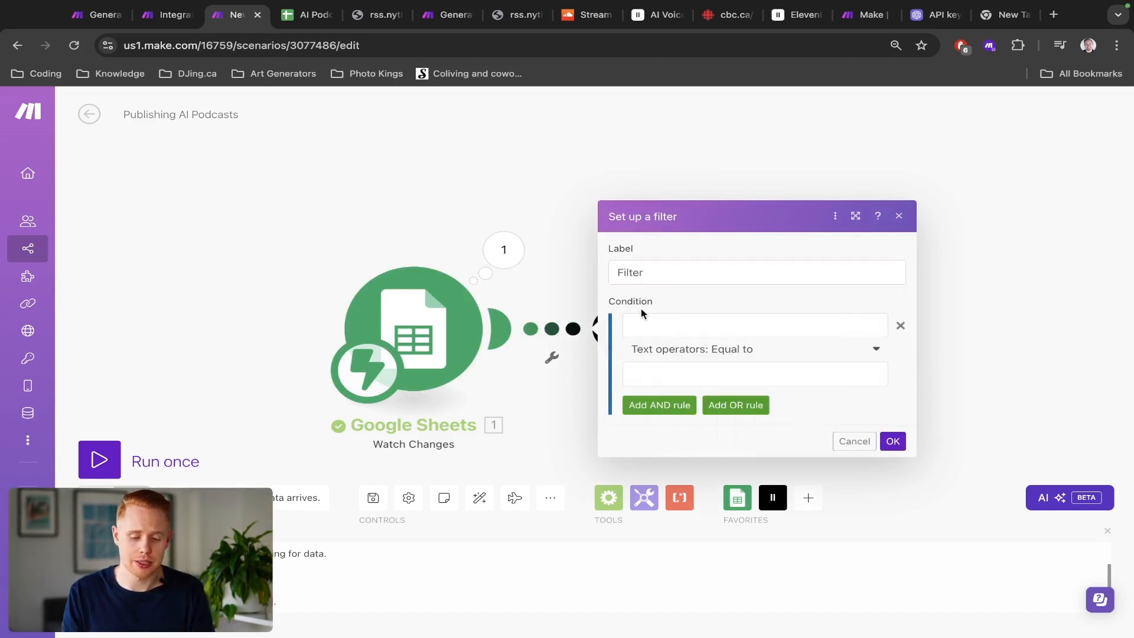
Step: Add a filter condition where Value is equal to (case insensitive) TRUE
left_click(654, 329)
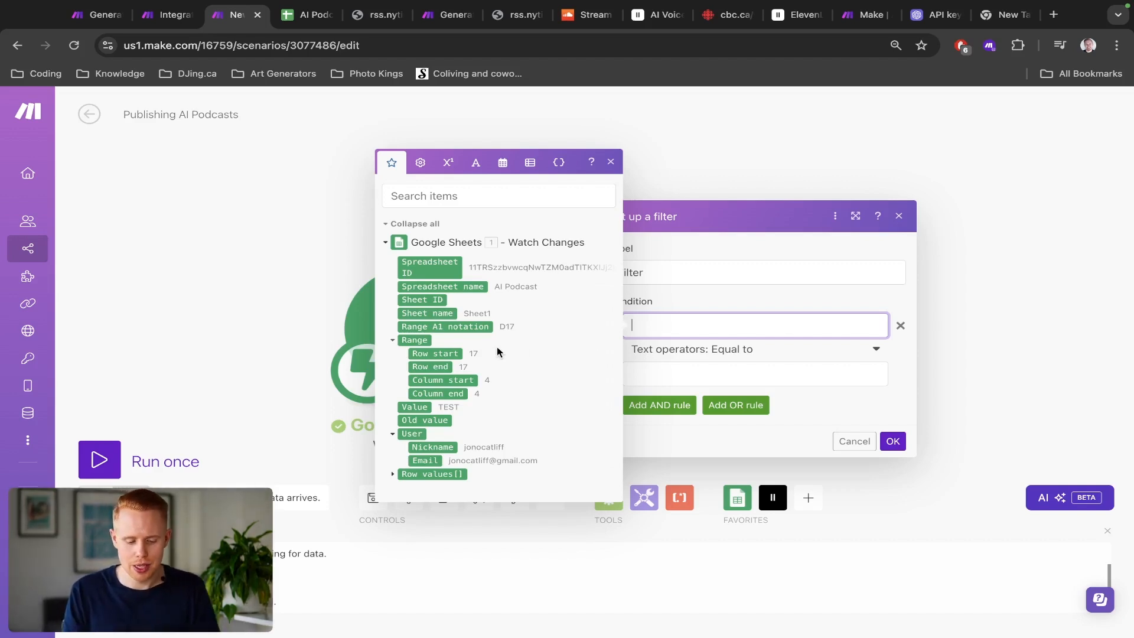
left_click(415, 408)
key("Tab")
key("Tab")
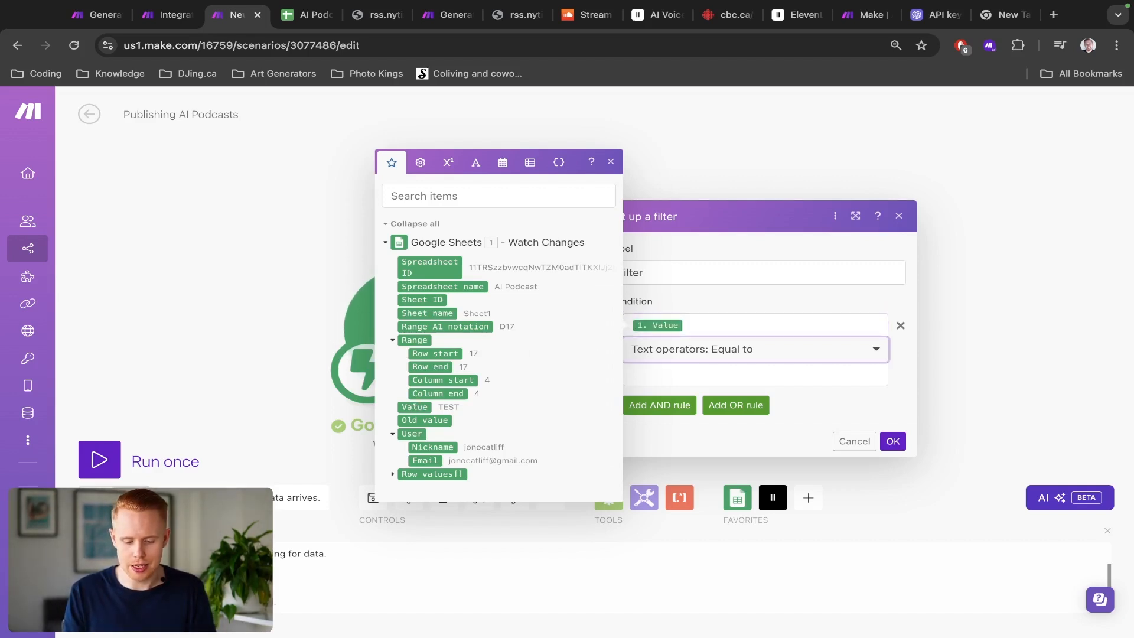
type("TE")
type("TRUE")
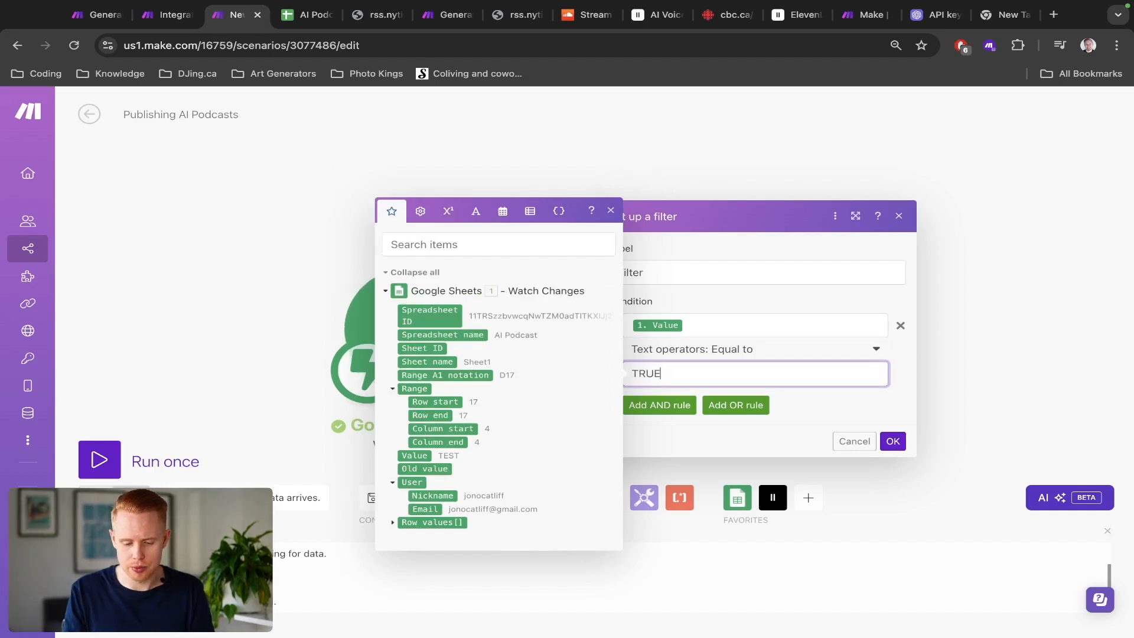
left_click(734, 352)
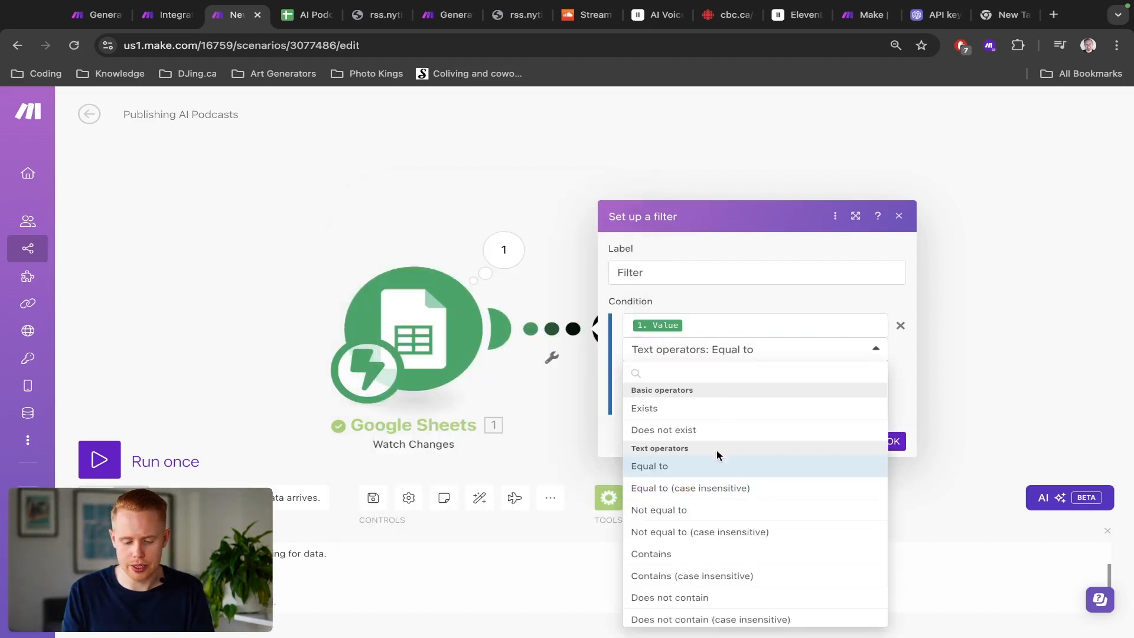
left_click(711, 496)
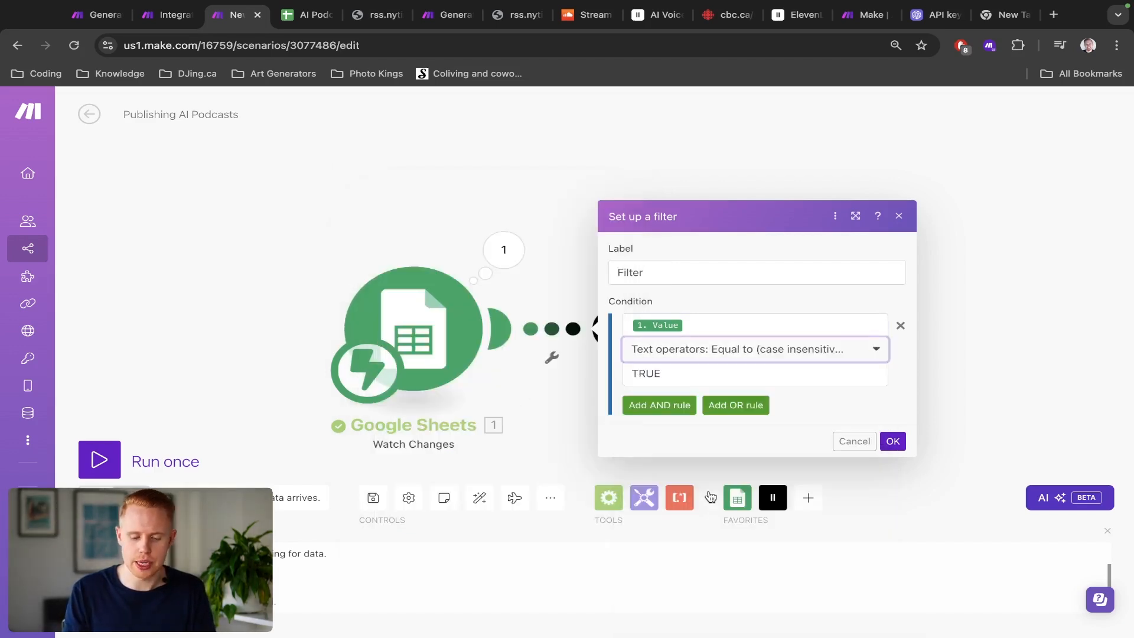
Step: Toggle the Publish checkbox in cell F2 off and back on in the AI Podcast sheet to compare its values
key("ctrl+Tab")
left_click(621, 264)
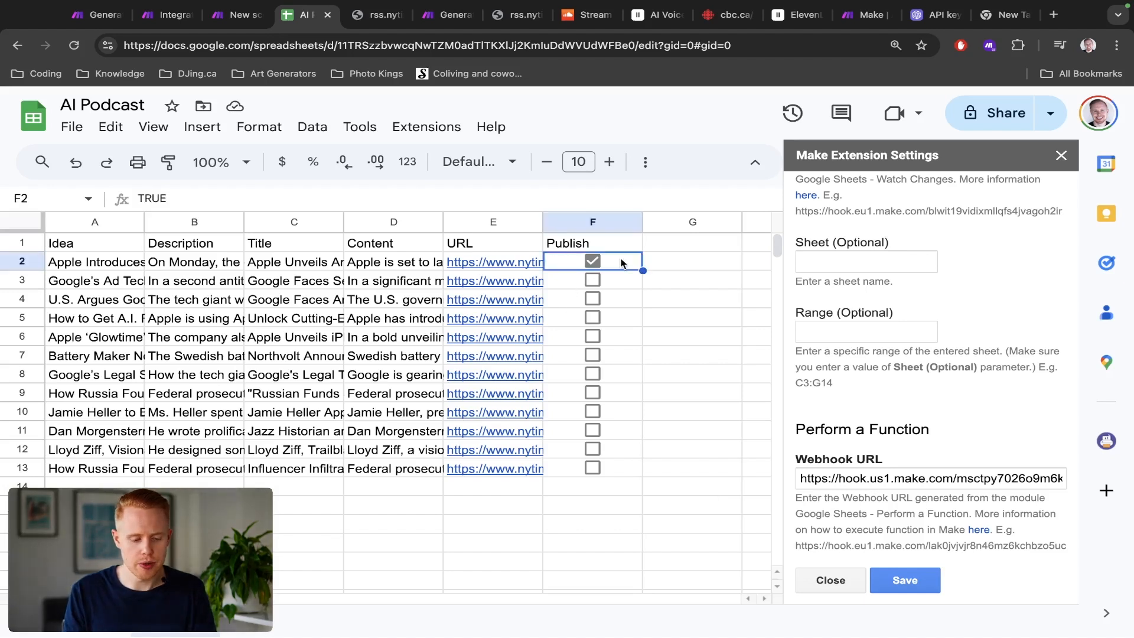
left_click(589, 264)
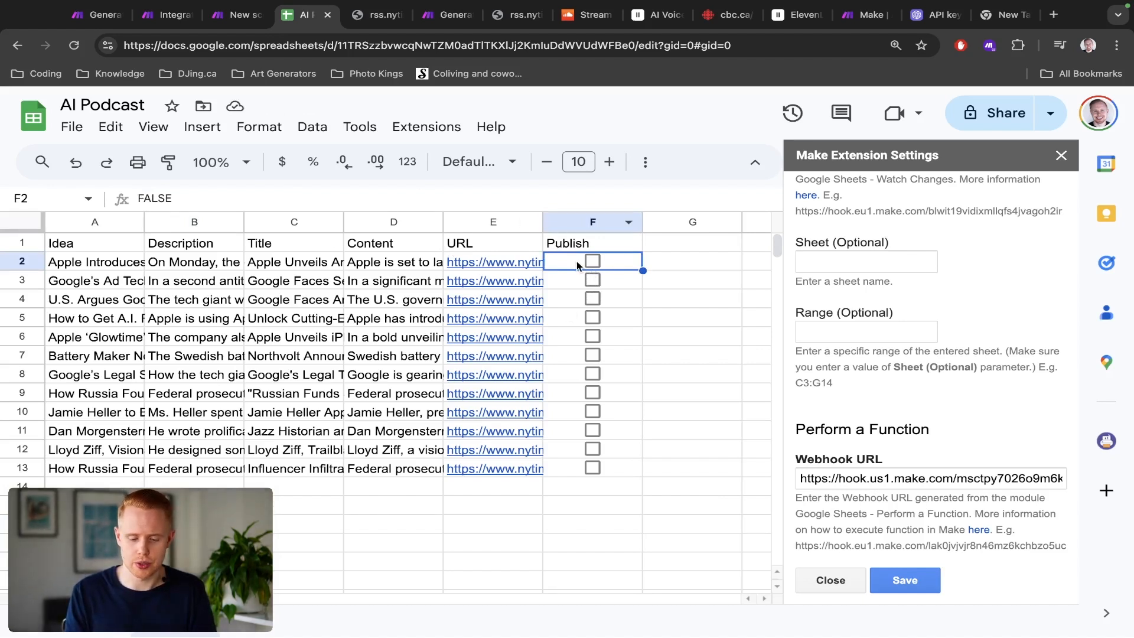
left_click(592, 262)
key("ctrl+shift+Tab")
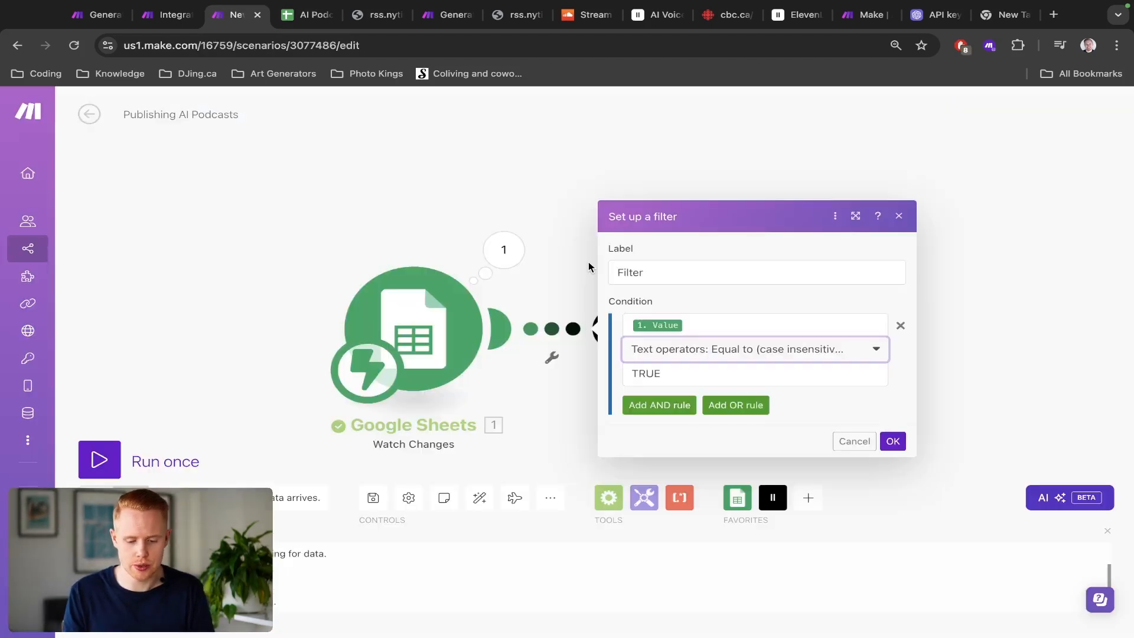
Step: Add an AND rule requiring Range: Column start to equal 6, checking the Publish column's position in the sheet
left_click(675, 407)
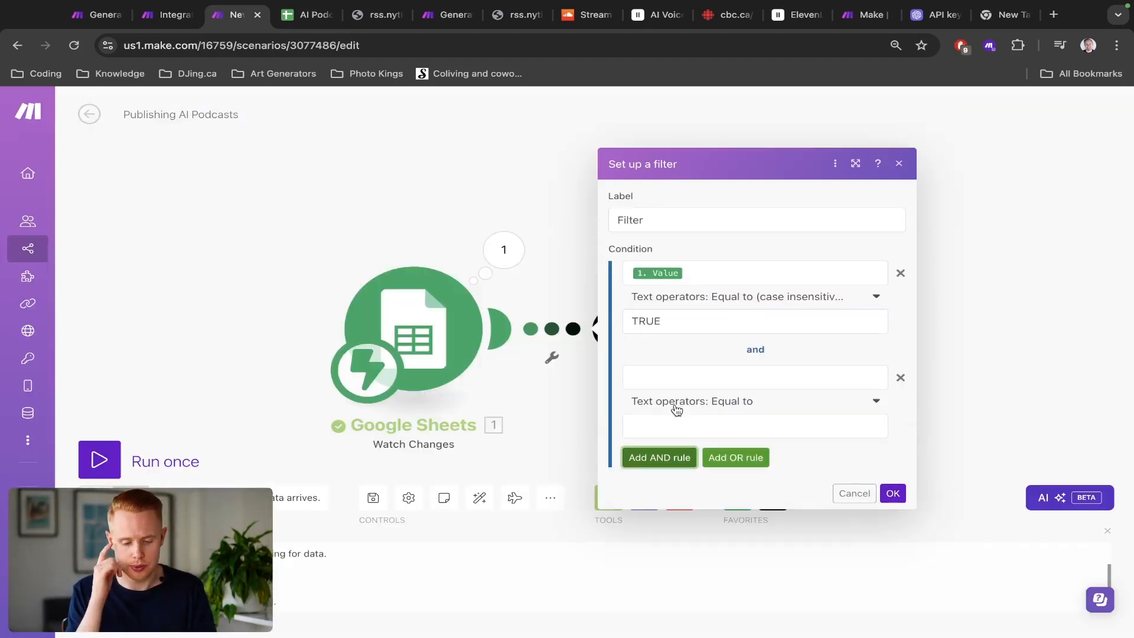
left_click(682, 376)
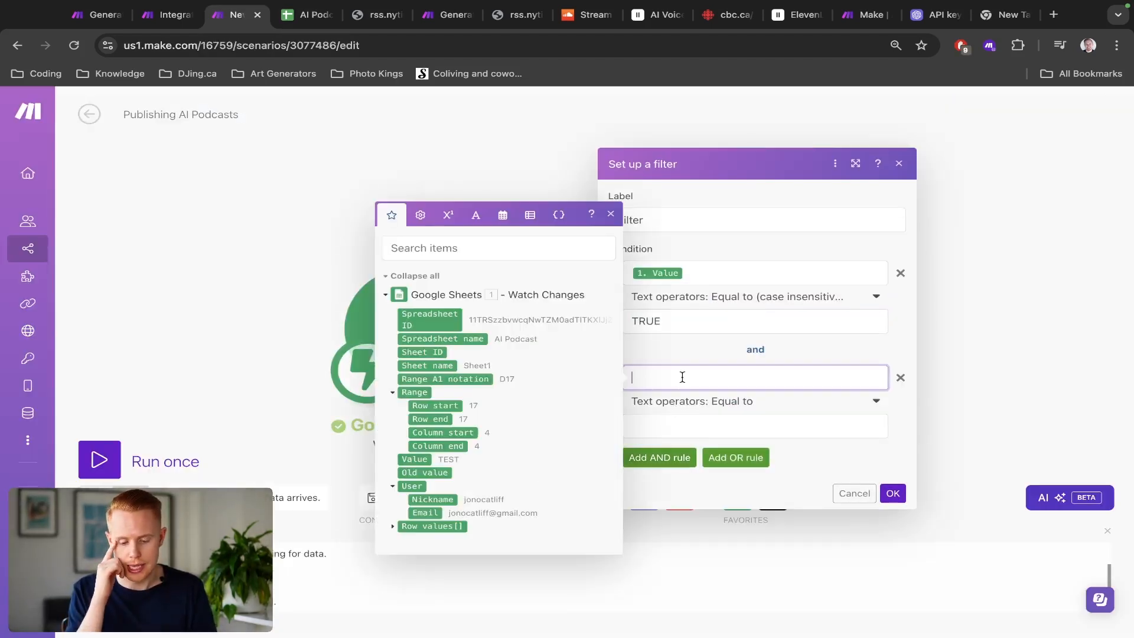
left_click(460, 434)
key("ctrl+Tab")
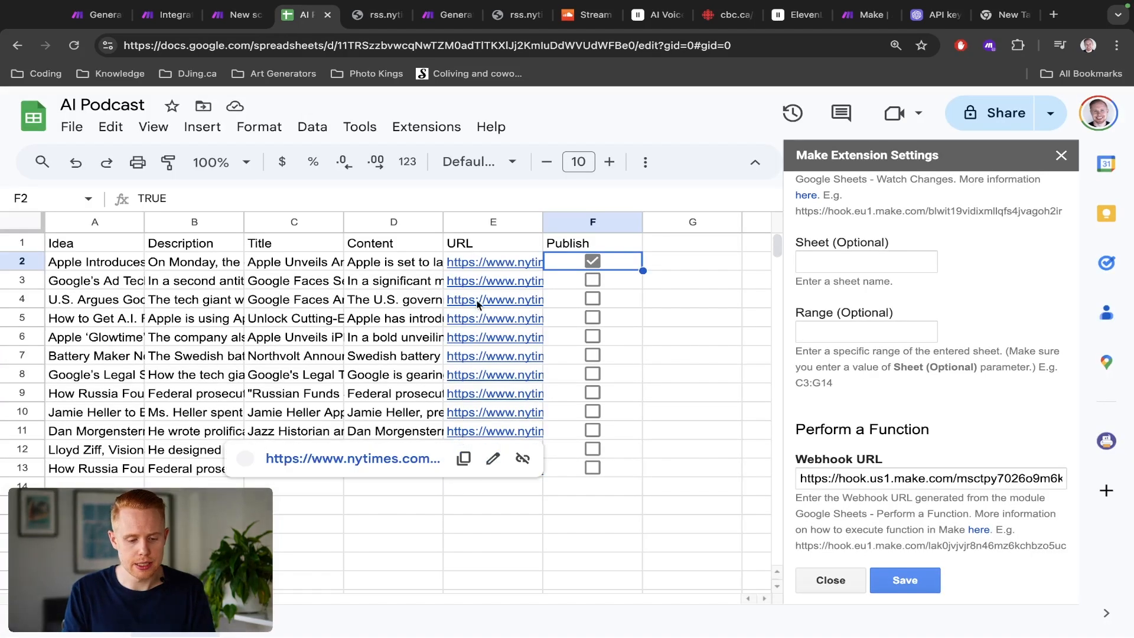
left_click(573, 218)
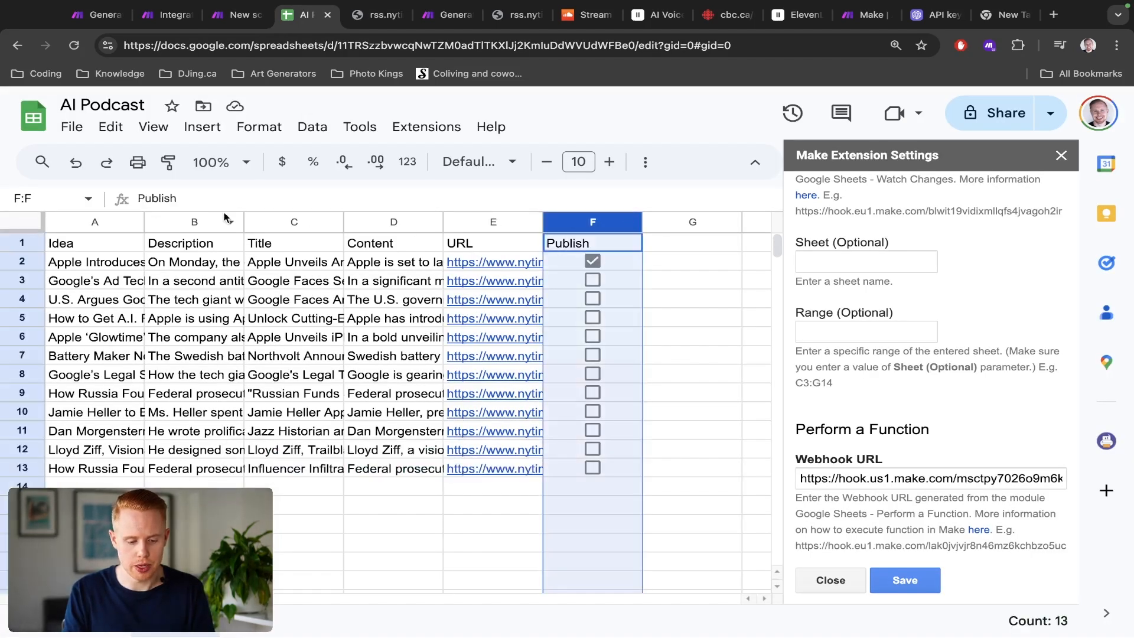
key("ctrl+shift+Tab")
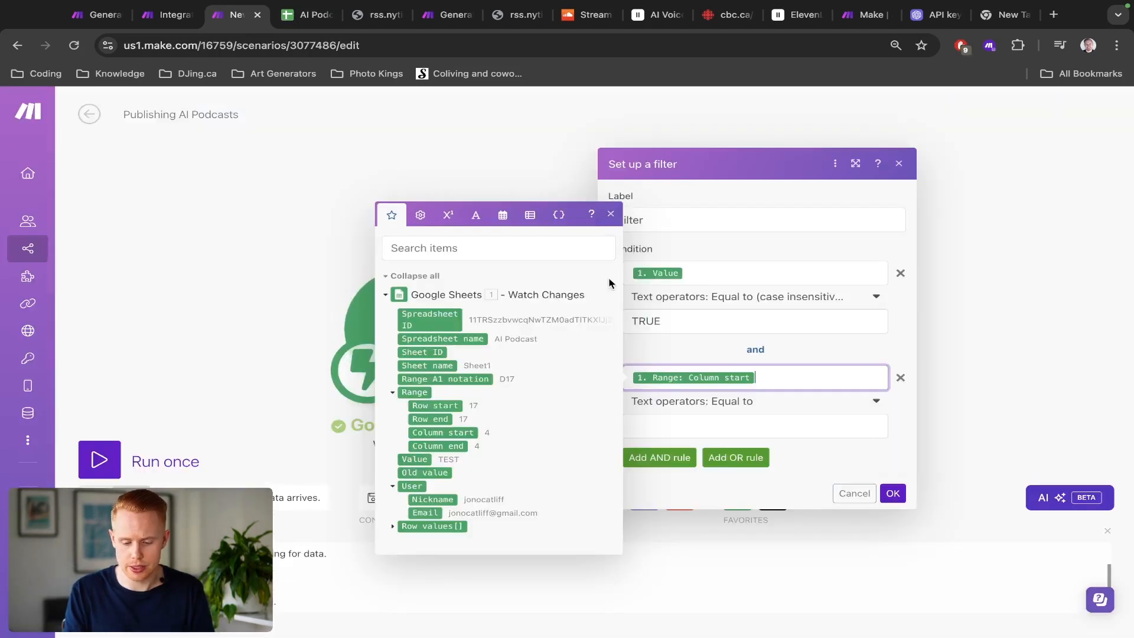
left_click(722, 426)
type("6")
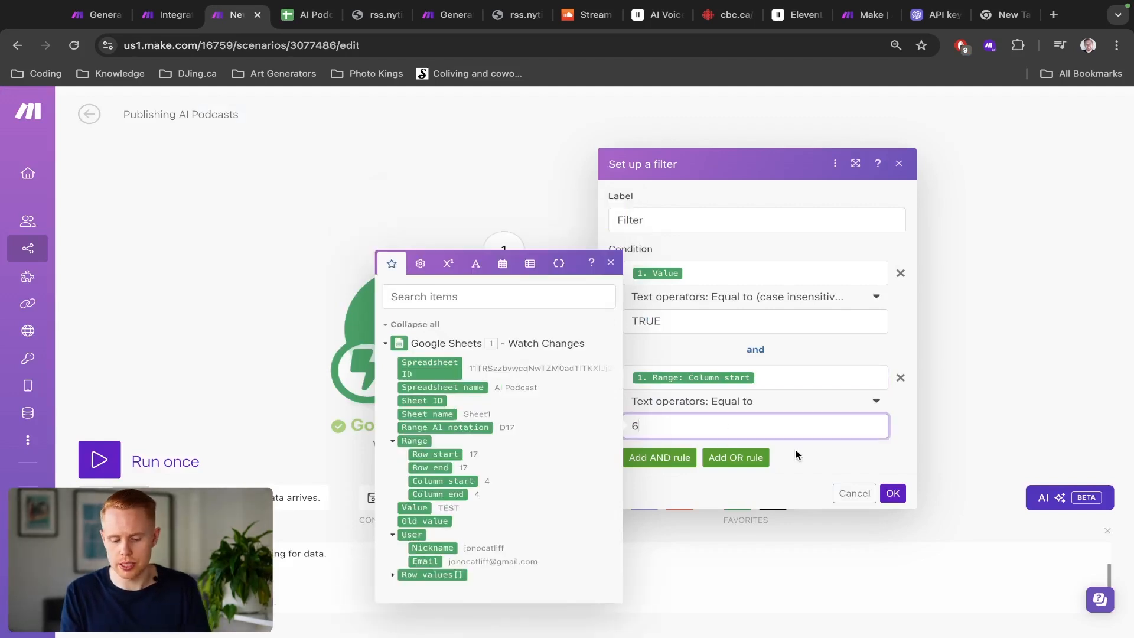
left_click(803, 456)
key("ctrl+shift+Tab")
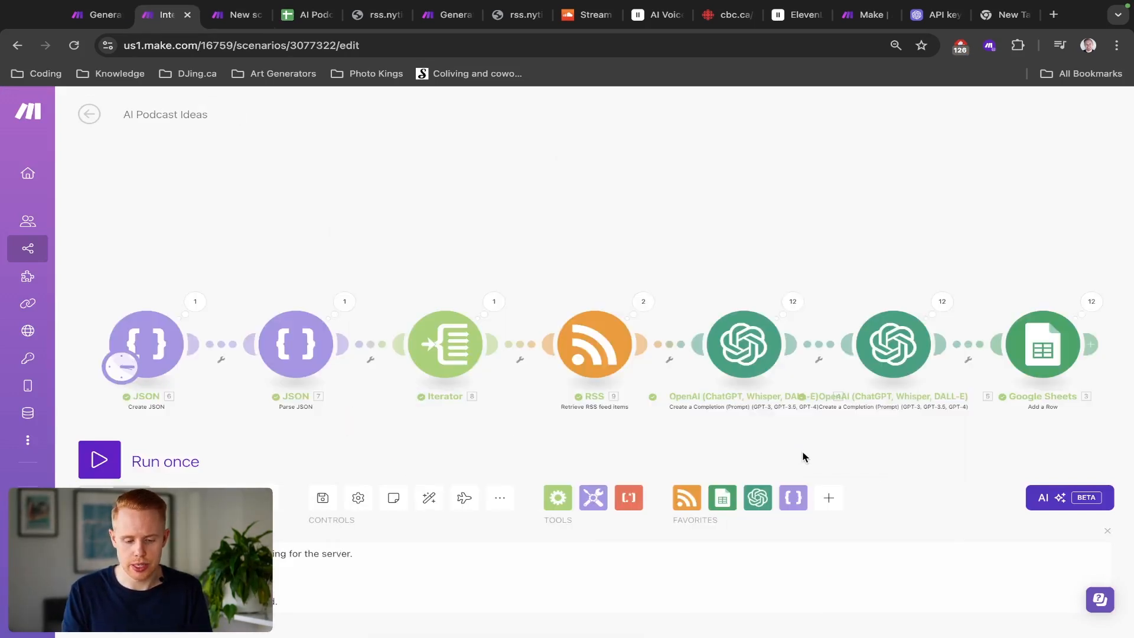
key("ctrl+Tab")
key("ctrl+Tab")
left_click(201, 492)
type("TRUE")
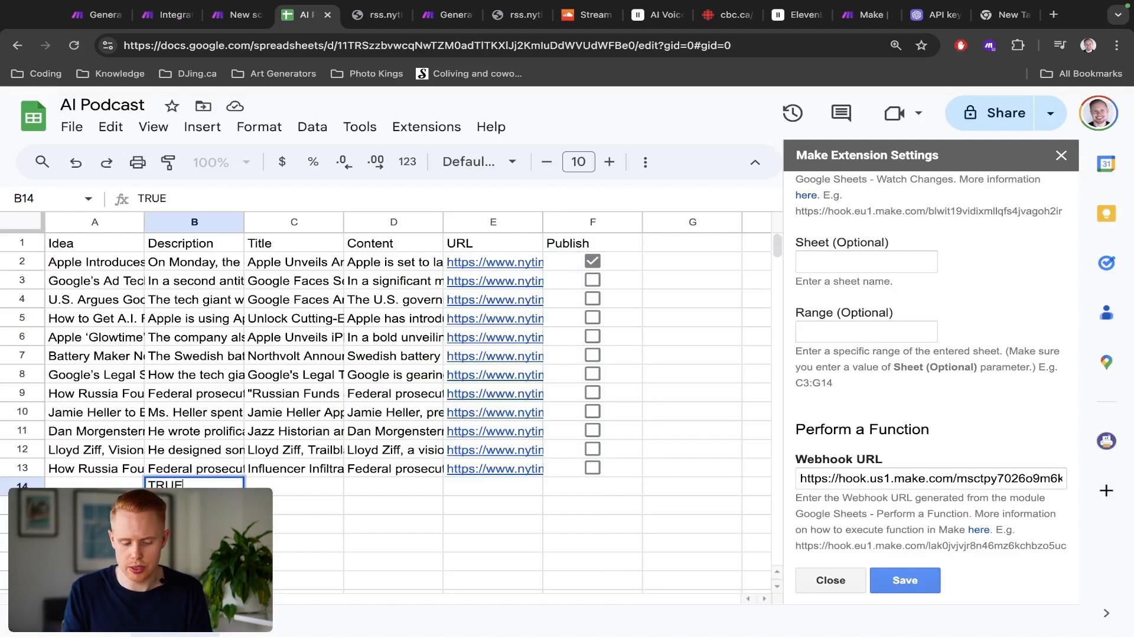
key("Escape")
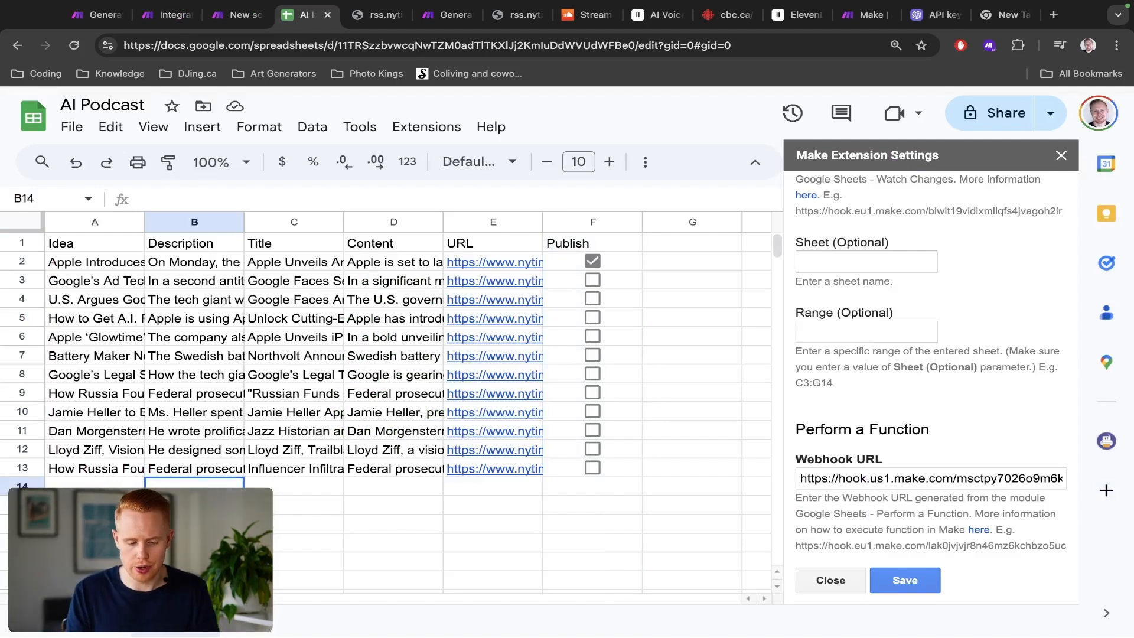
key("ctrl+shift+Tab")
Step: Add a third AND rule requiring Row values column D to exist, and save the filter
left_click(659, 459)
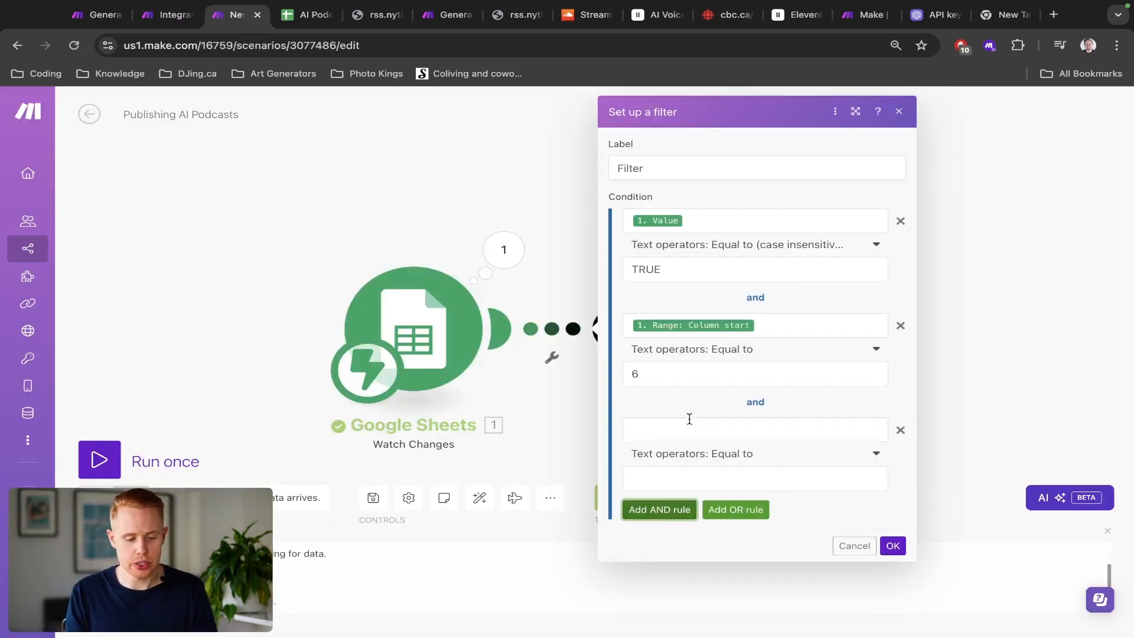
key("ctrl+Tab")
left_click(393, 223)
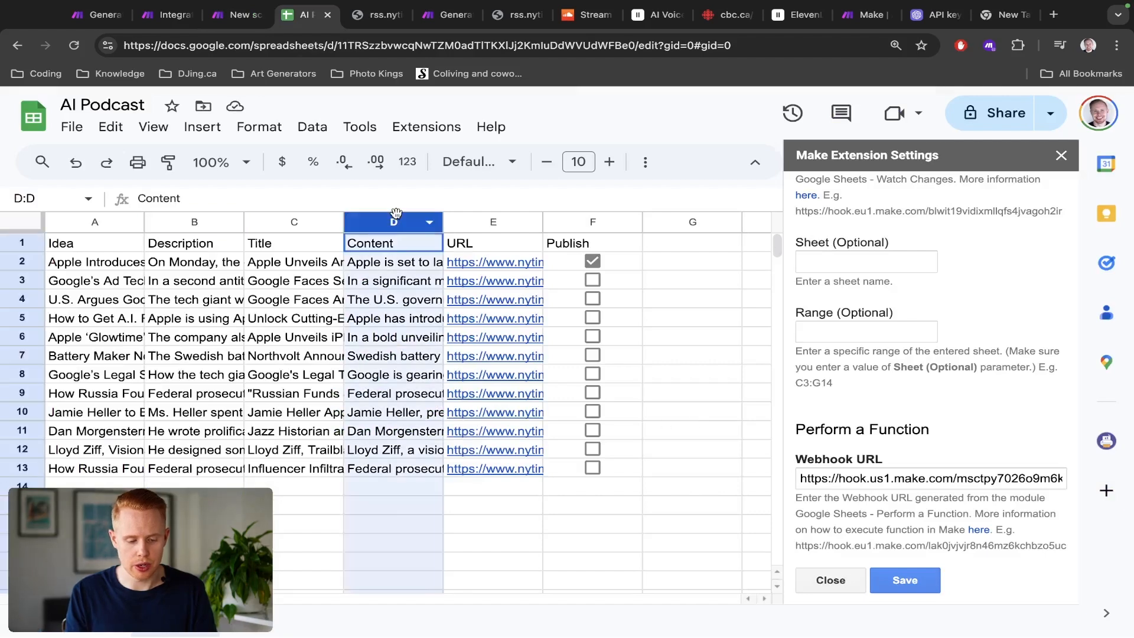
key("ctrl+shift+Tab")
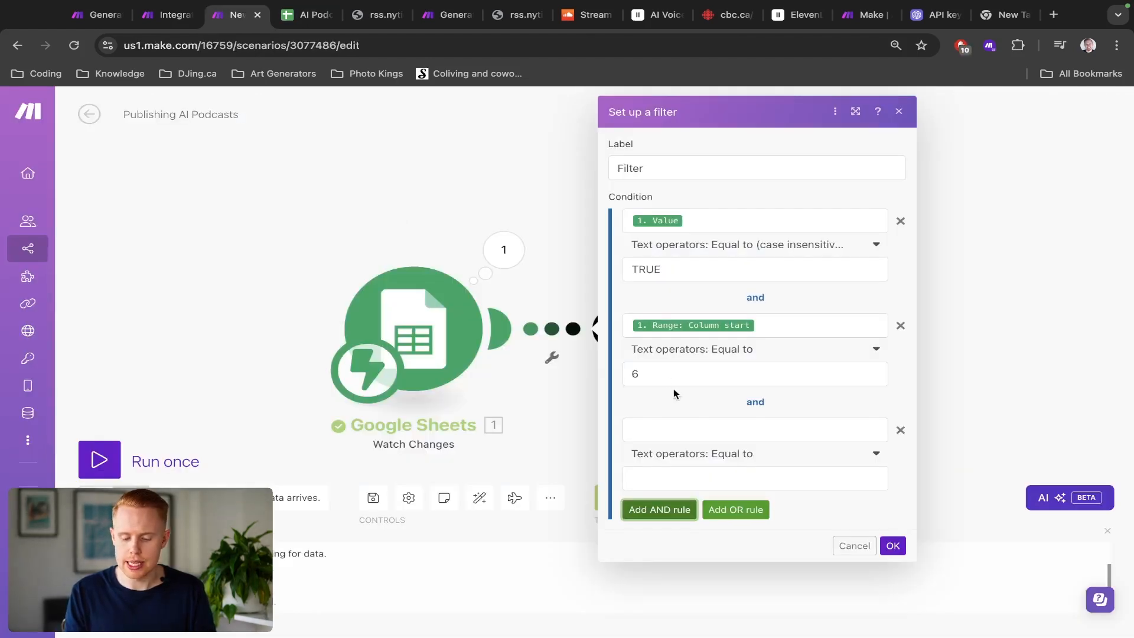
left_click(683, 430)
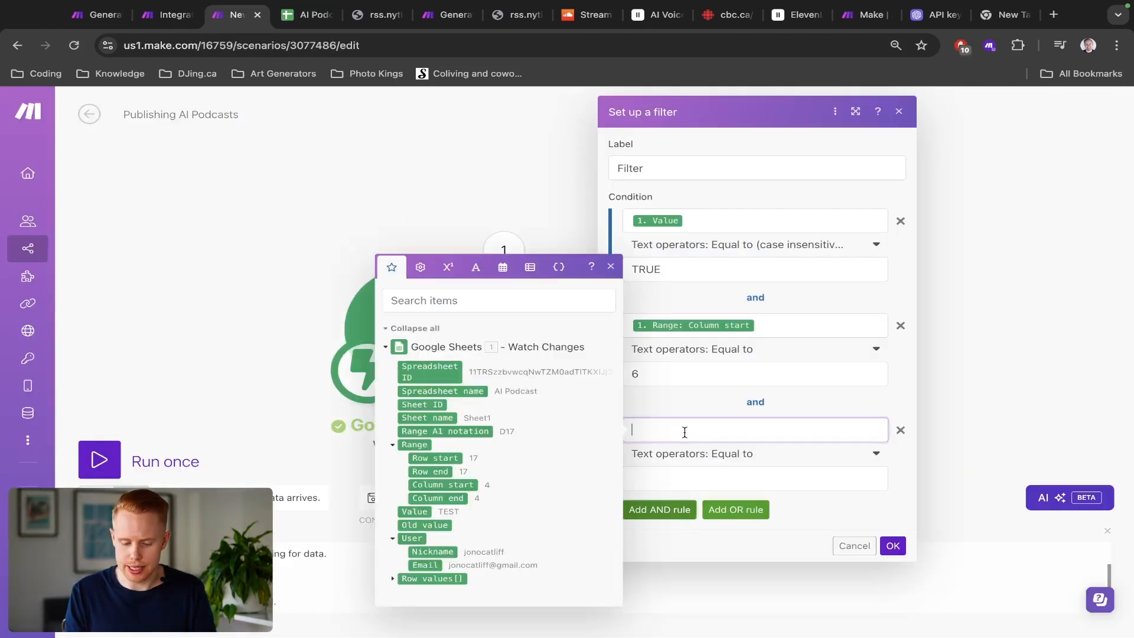
left_click(391, 581)
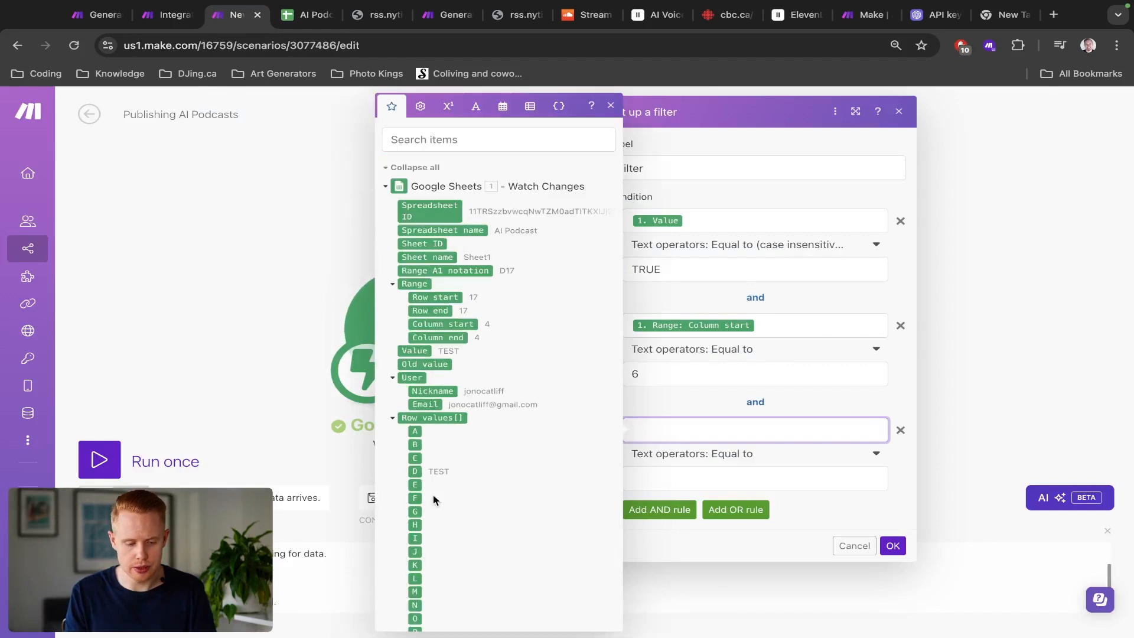
key("ctrl+Tab")
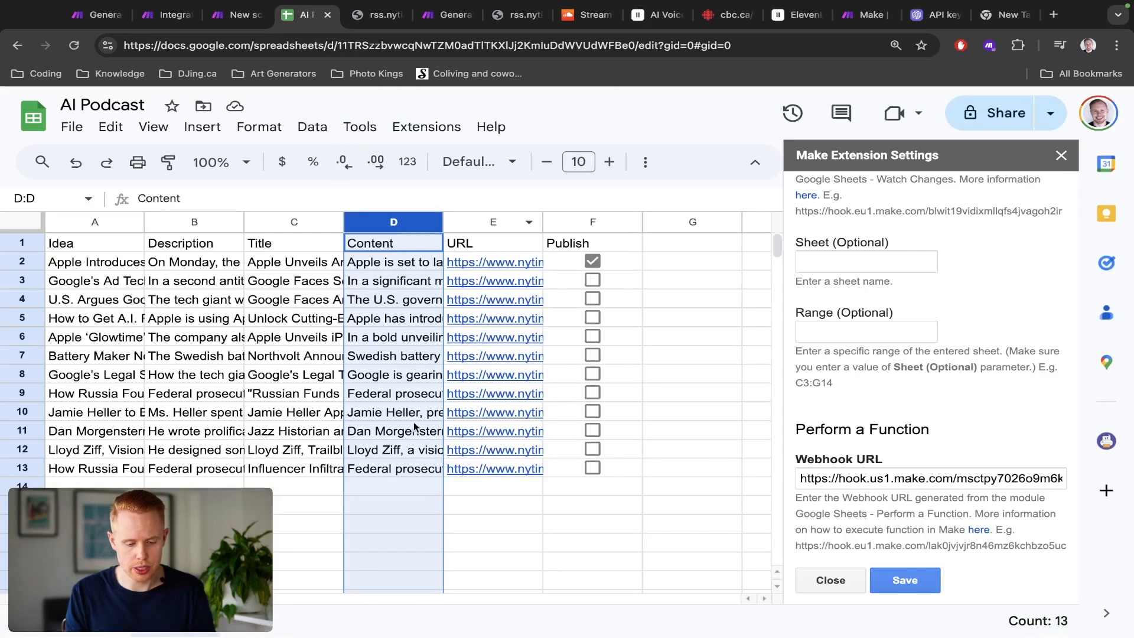
key("ctrl+shift+Tab")
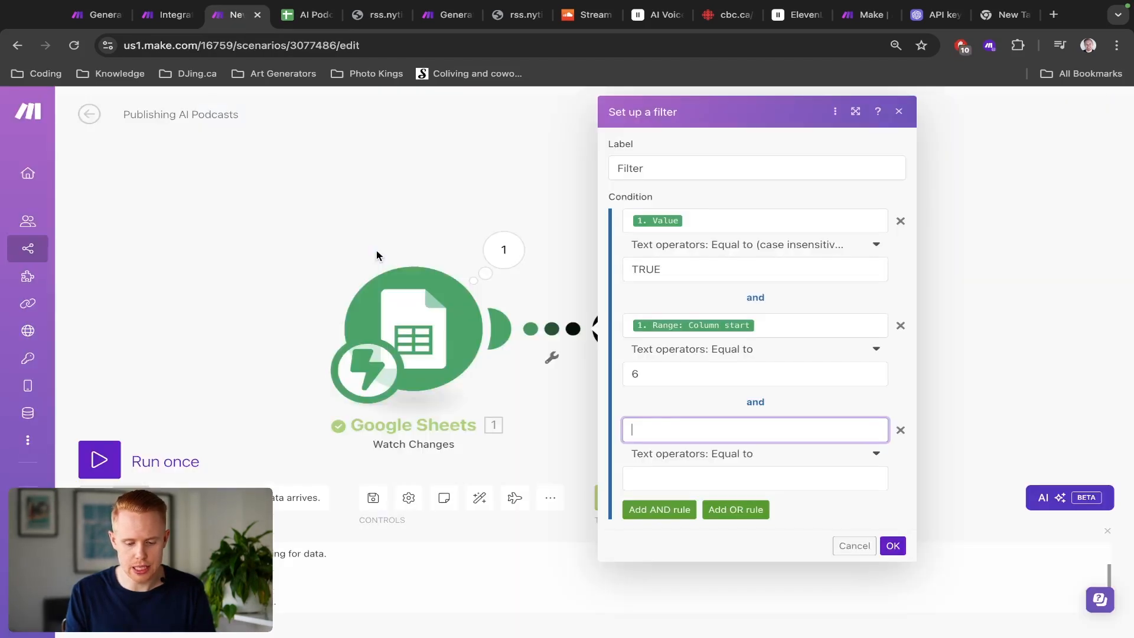
left_click(667, 429)
left_click(416, 471)
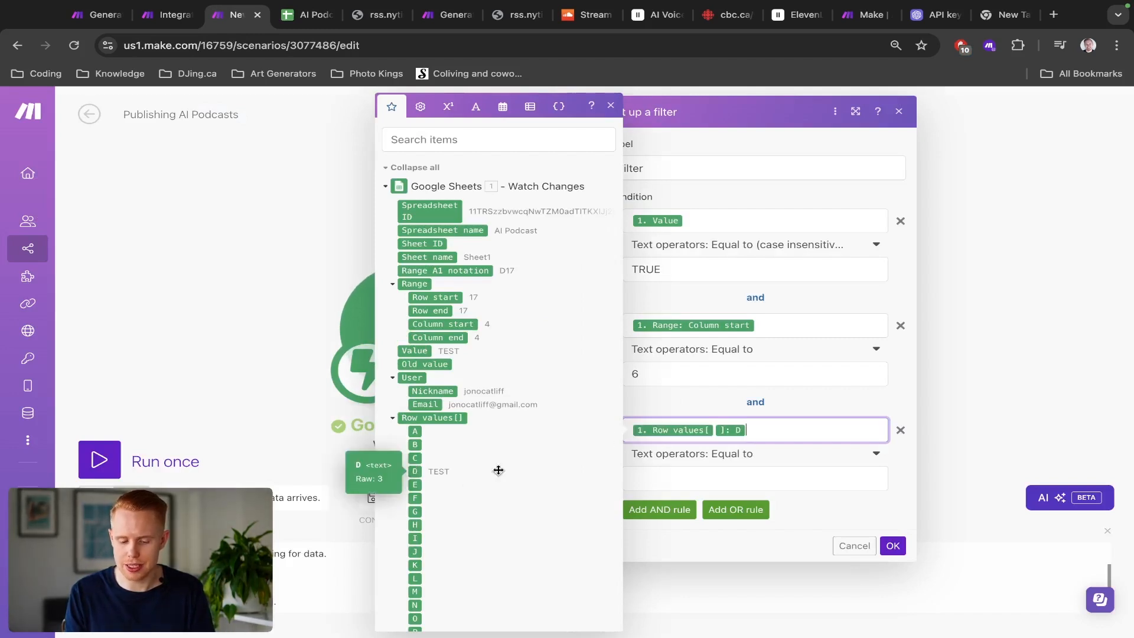
left_click(747, 456)
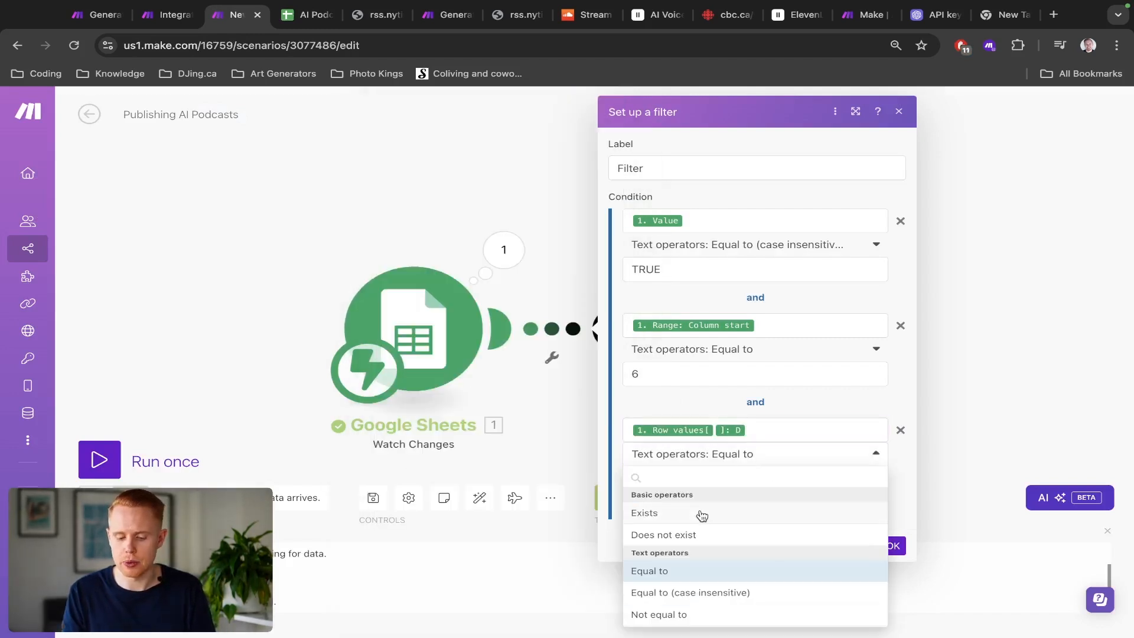
left_click(702, 514)
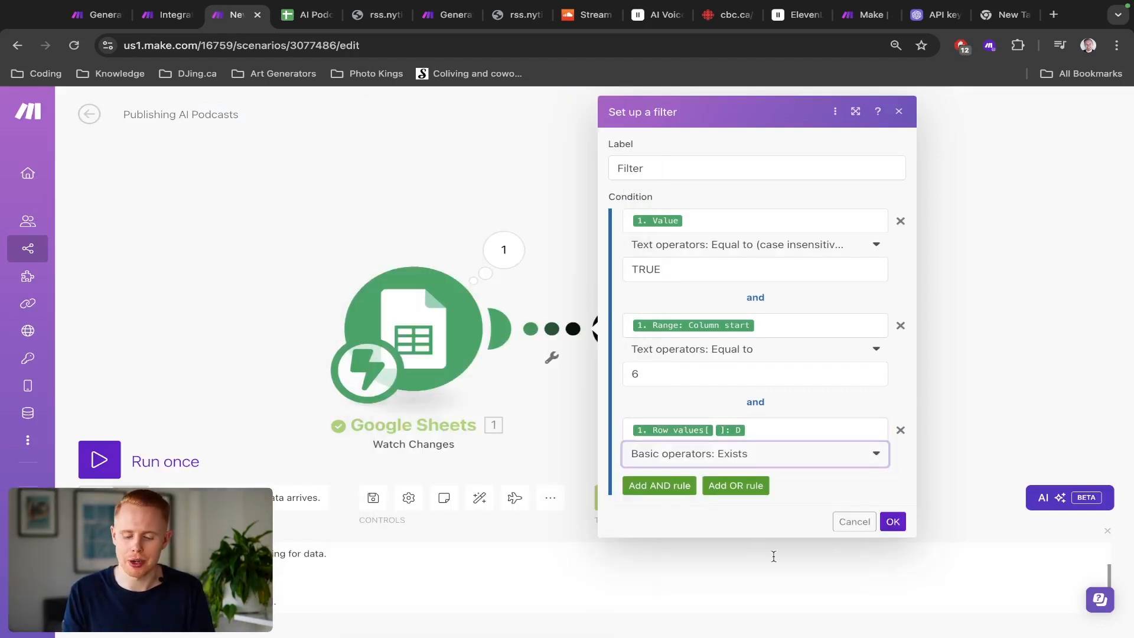
left_click(895, 521)
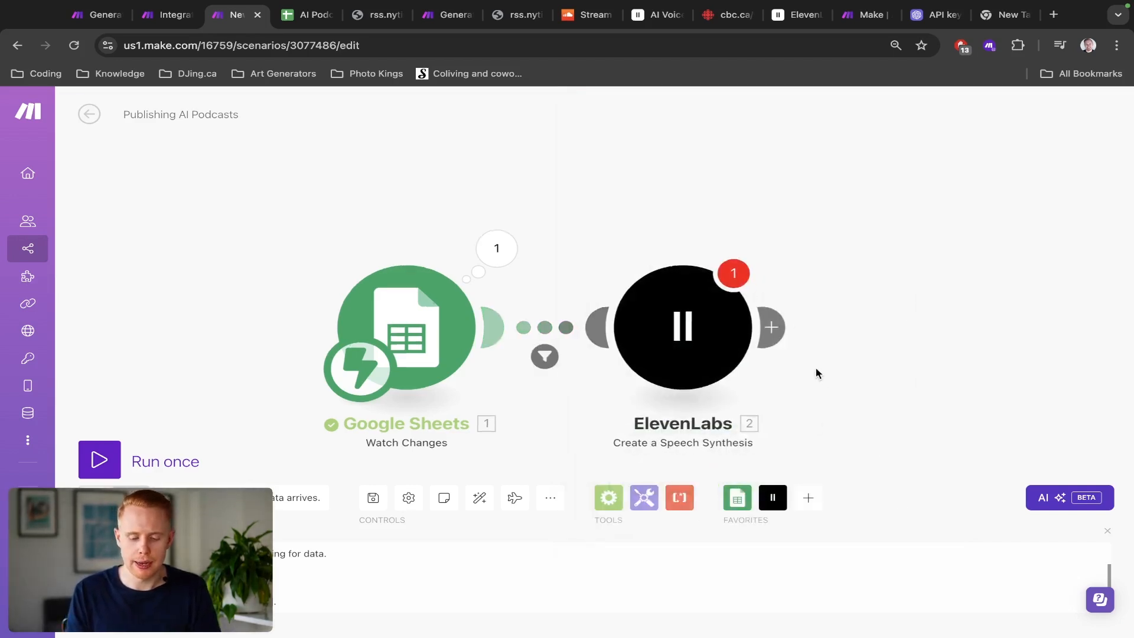
Step: Open the ElevenLabs module's settings and bring up the ElevenLabs voices page in the browser
left_click_drag(817, 369, 723, 332)
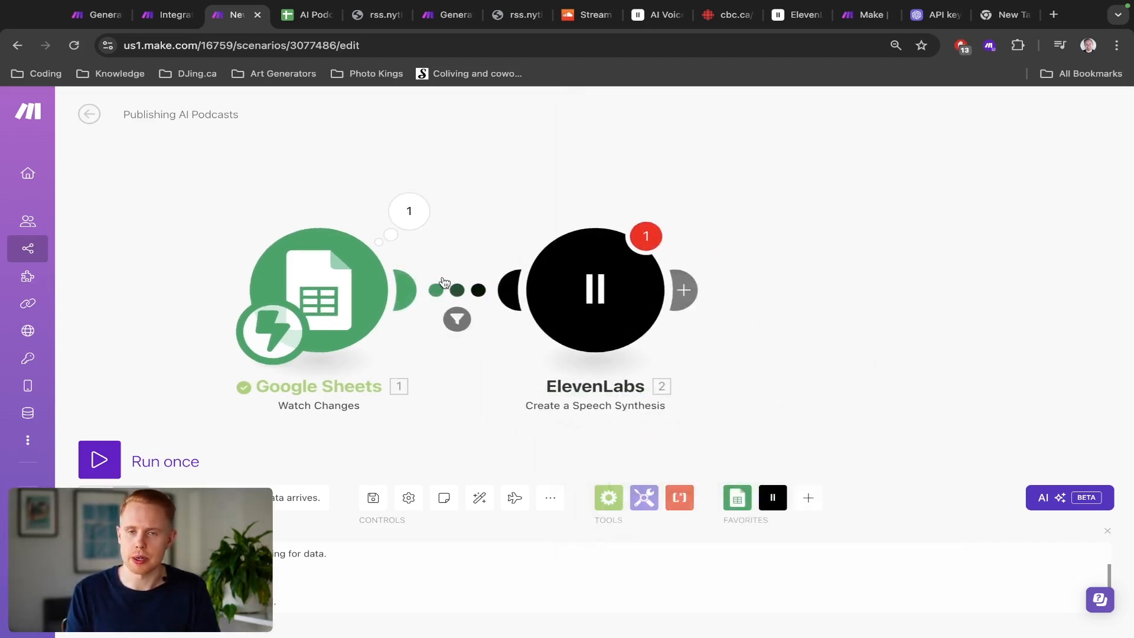
left_click(593, 297)
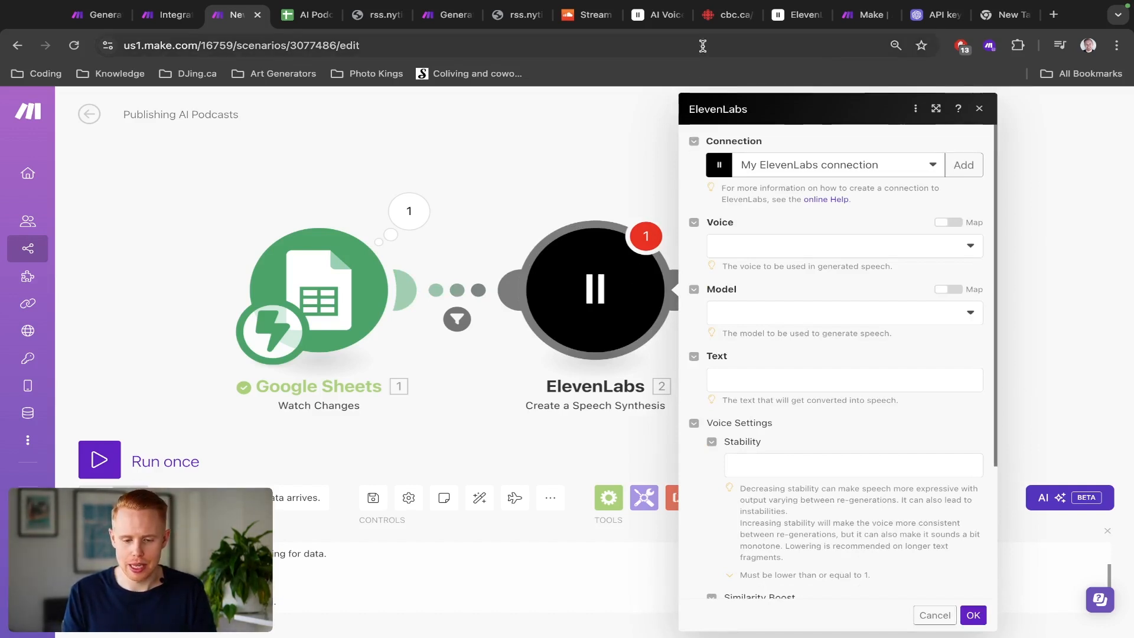
left_click(799, 14)
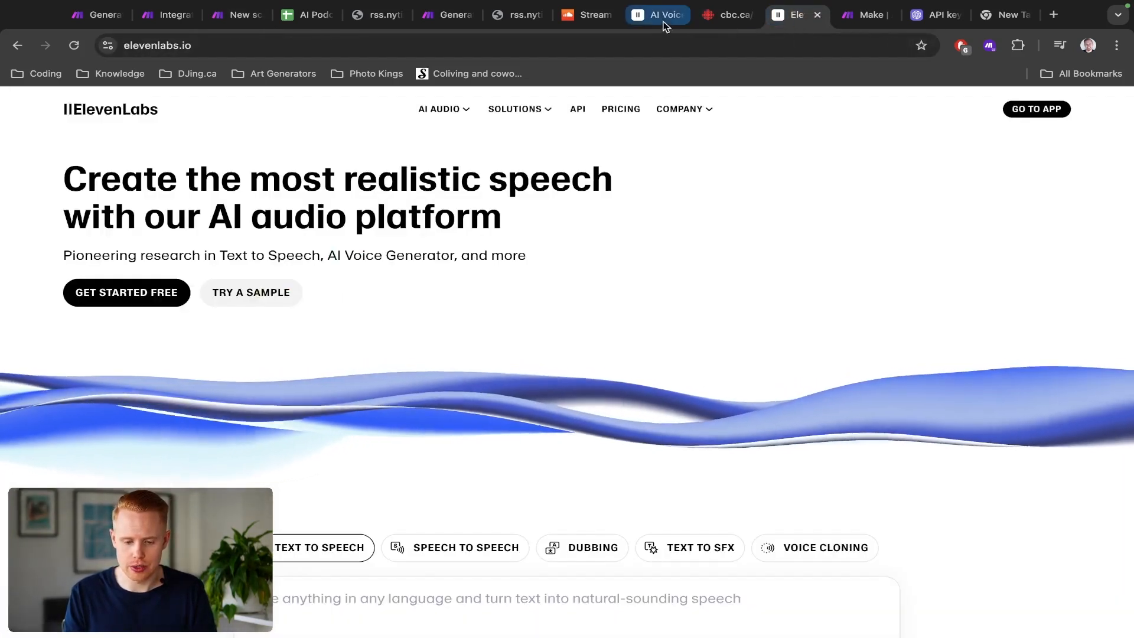
left_click_drag(652, 19, 384, 13)
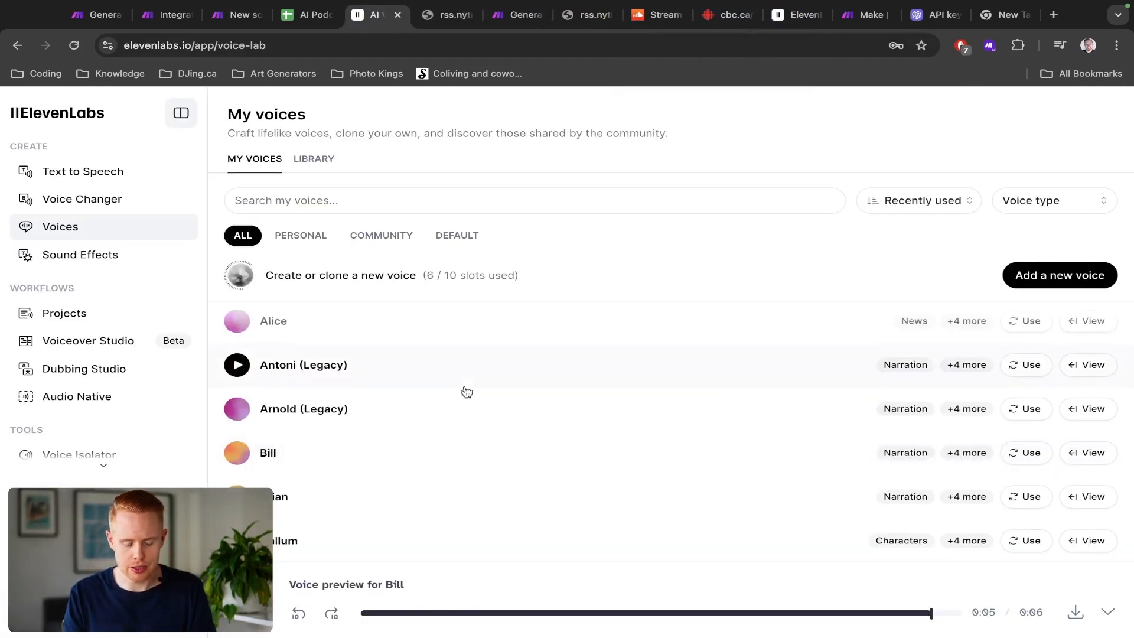
Step: Scroll the voice list and play the preview of the Drew (Legacy) voice
scroll(467, 392, "down", 10)
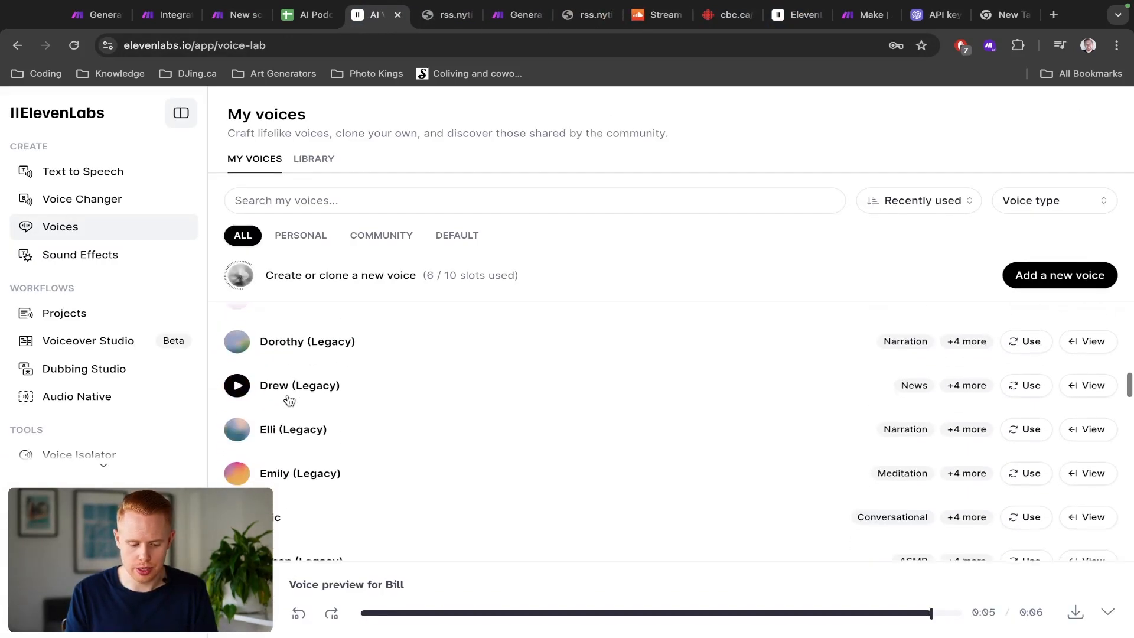
left_click(236, 385)
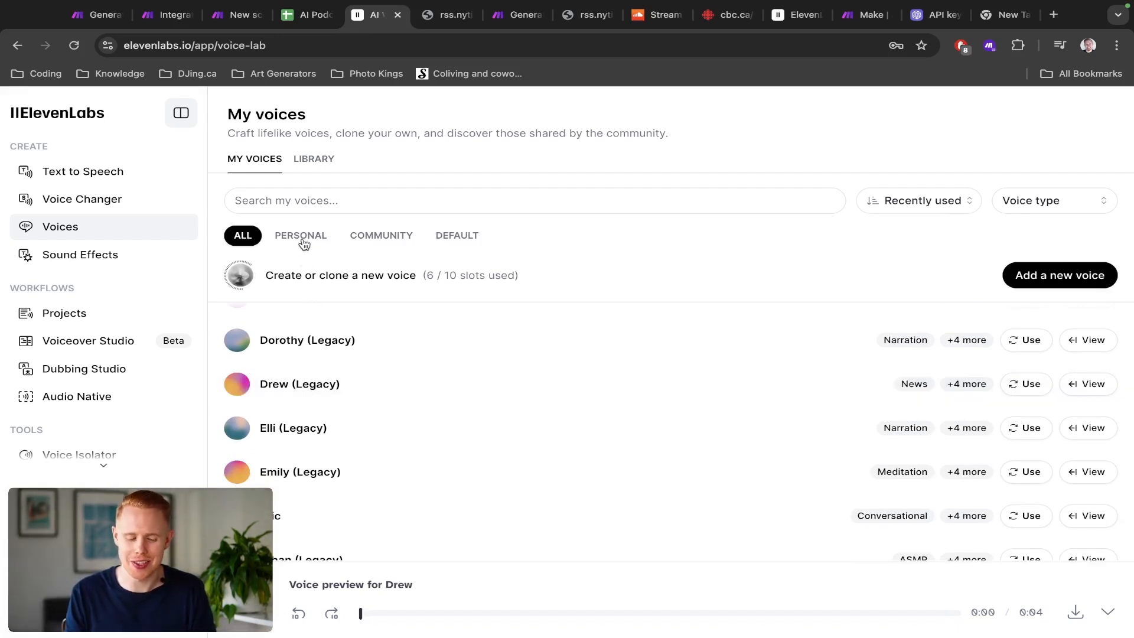
mouse_move(247, 391)
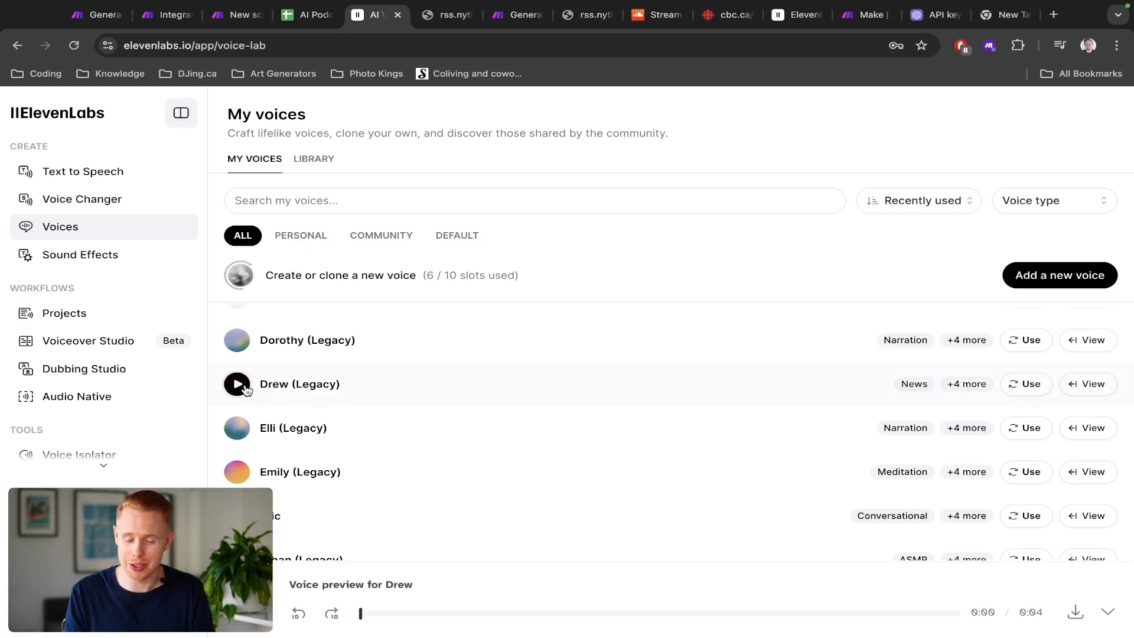
Step: Filter the voice list to personal voices and open then close the new voice type options
left_click(307, 239)
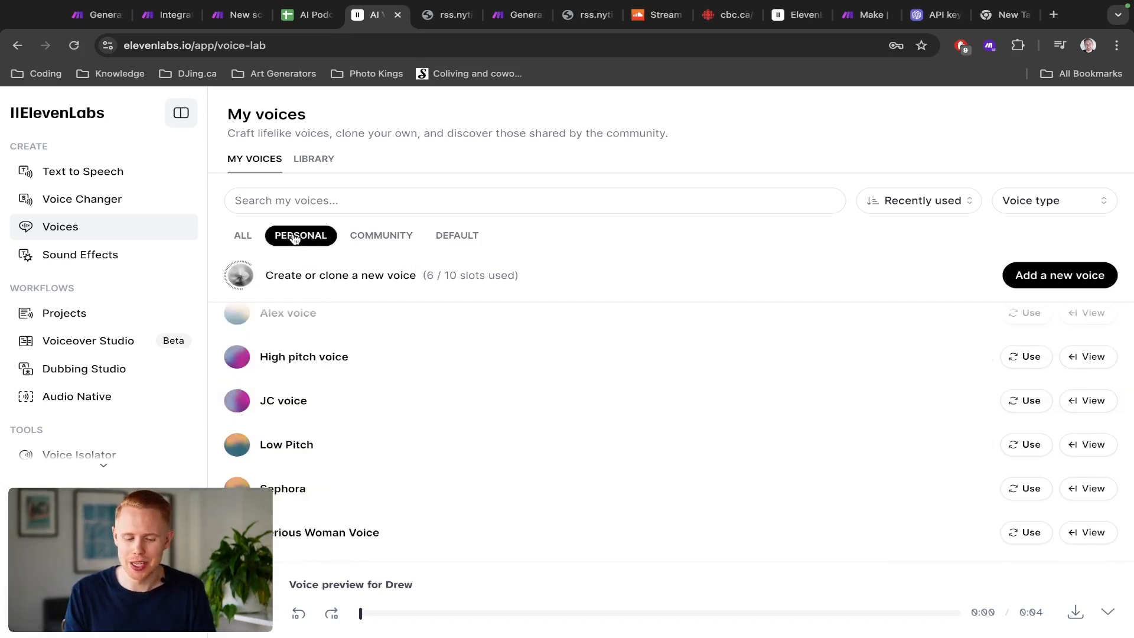
left_click(1027, 283)
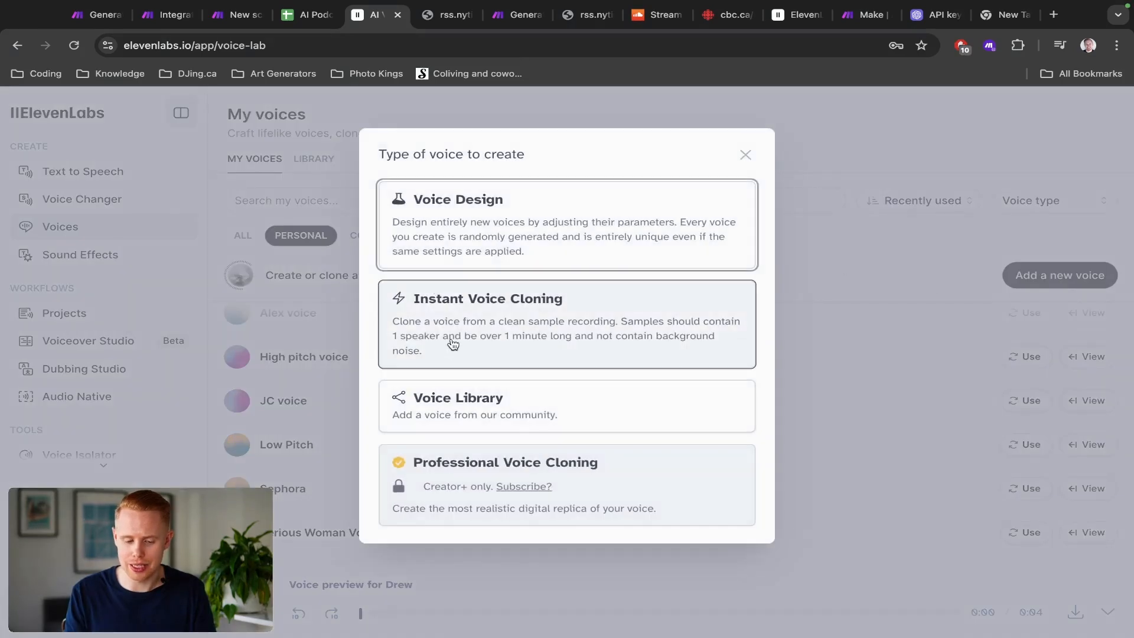
left_click(744, 156)
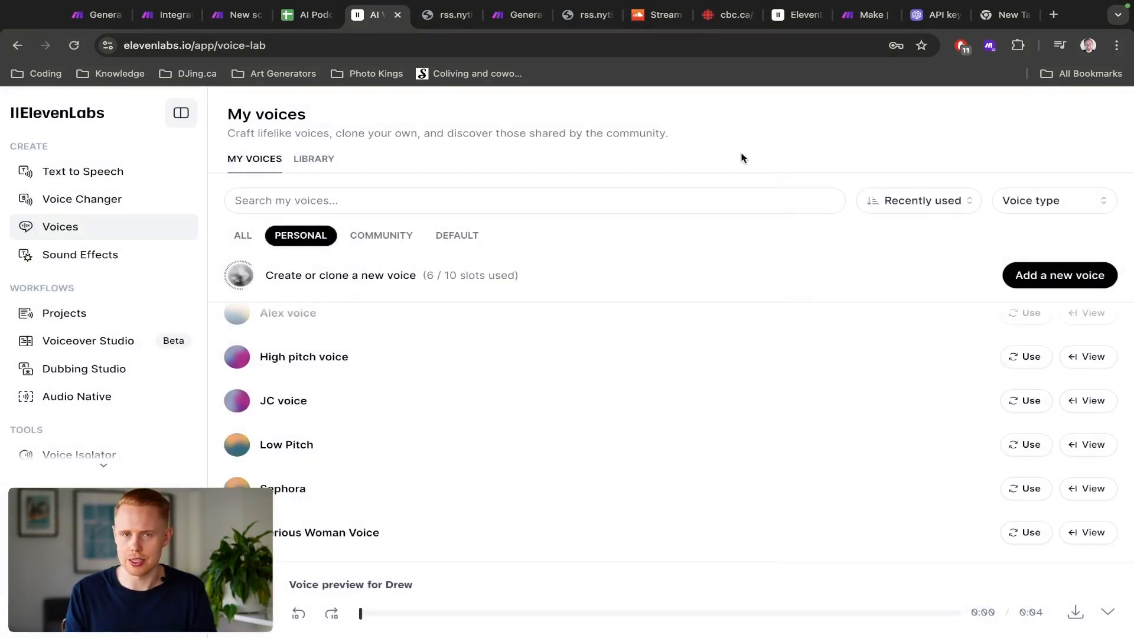
key("ctrl+shift+Tab")
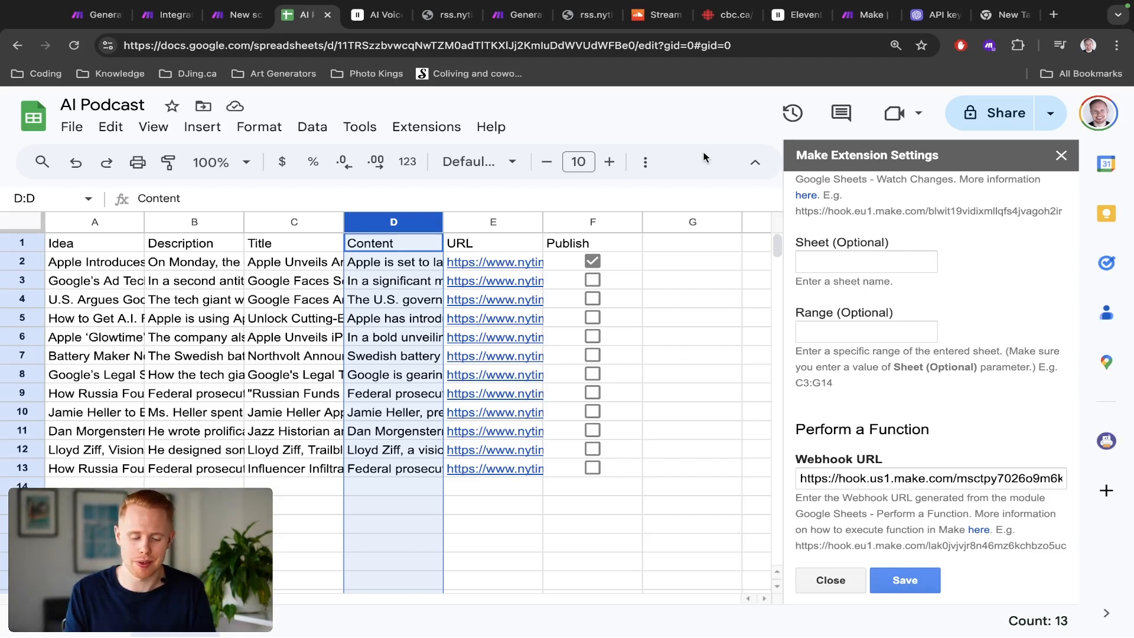
key("ctrl+Tab")
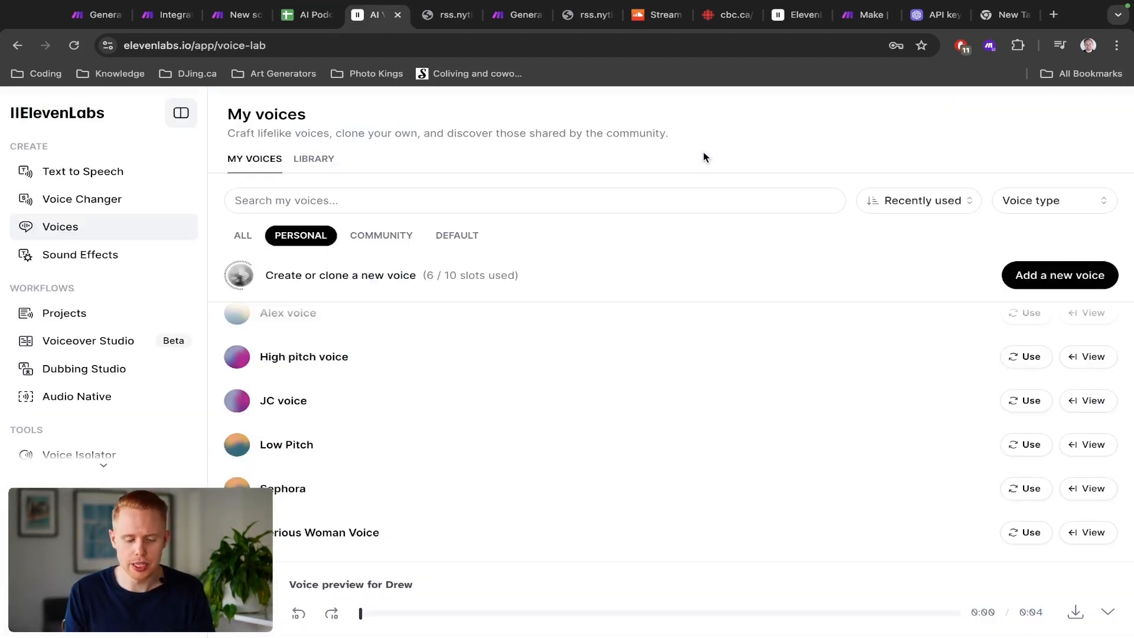
key("ctrl+shift+Tab")
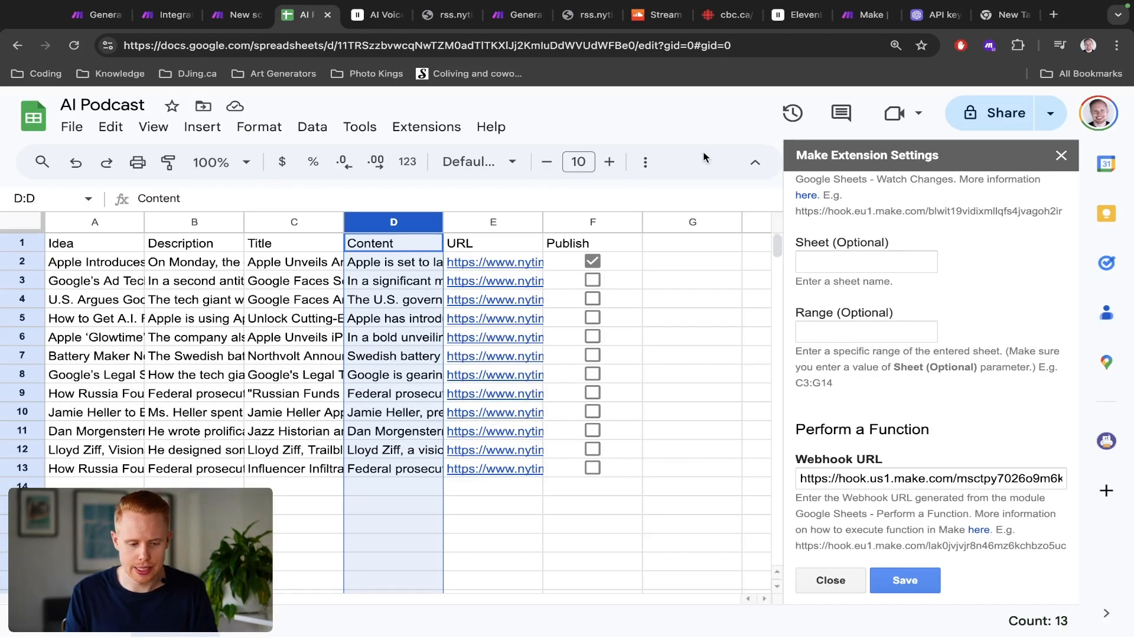
Step: Set the ElevenLabs module's voice to cloned/JC voice and its model to Eleven English v1 (eleven_monolingual_v1)
key("ctrl+shift+Tab")
left_click(829, 247)
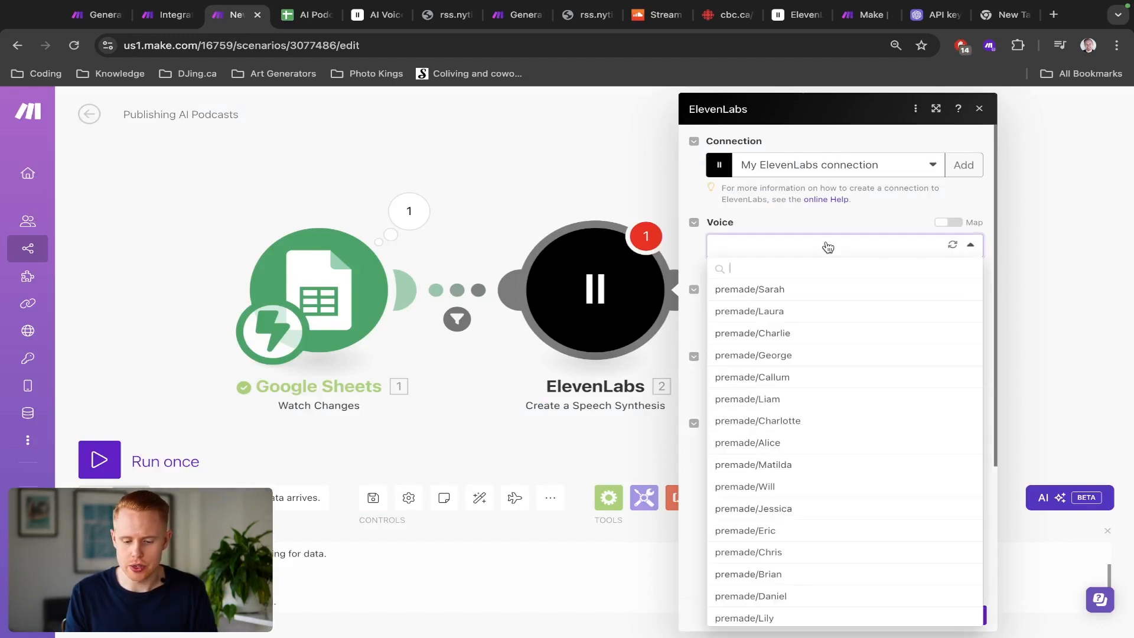
type("jc")
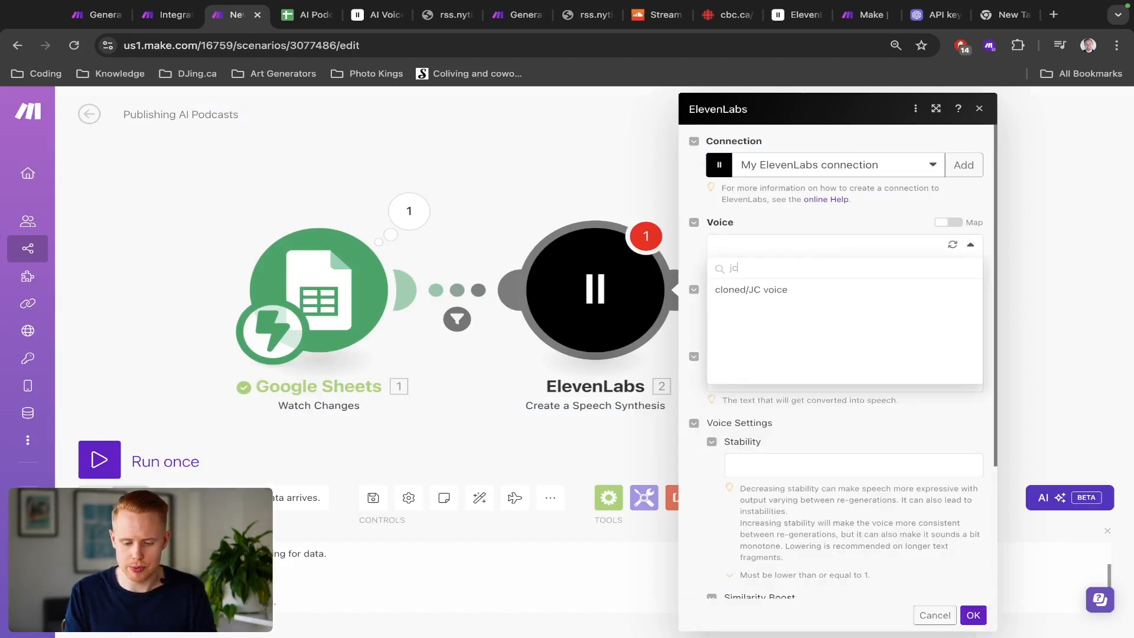
left_click(786, 293)
left_click(789, 314)
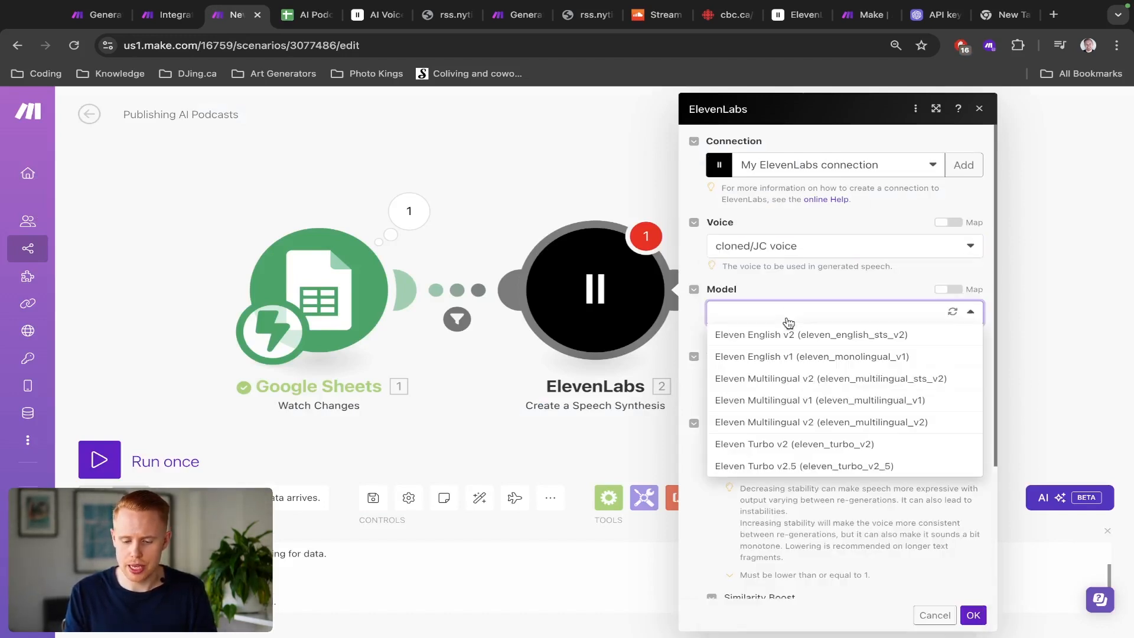
left_click(788, 358)
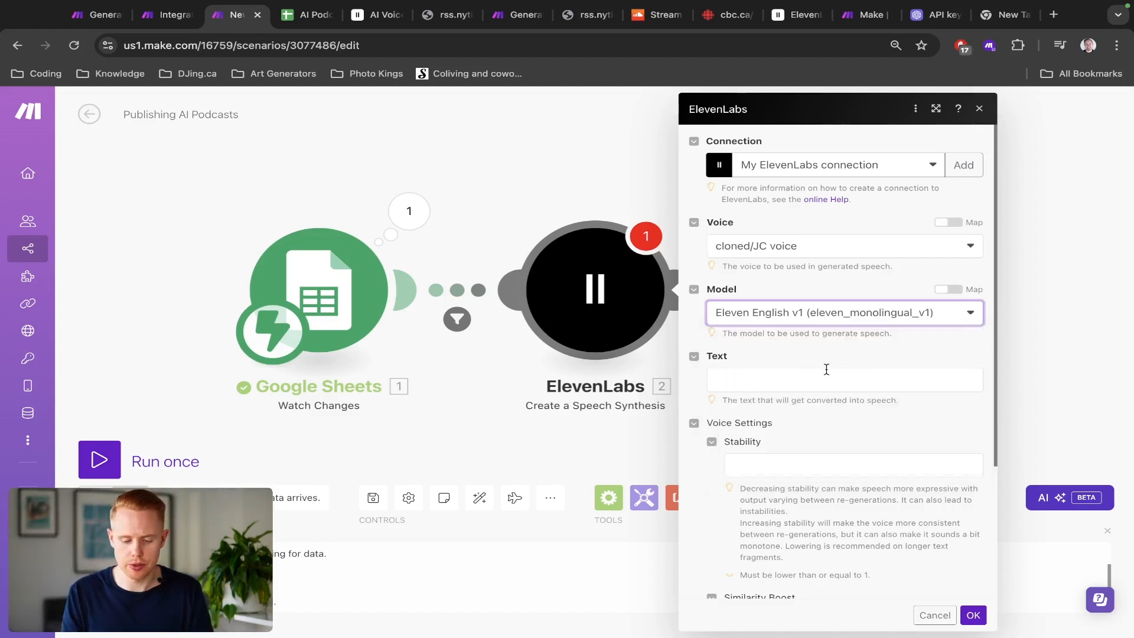
Step: Map the Google Sheets Row values column D into the ElevenLabs Text field
scroll(826, 369, "down", 3)
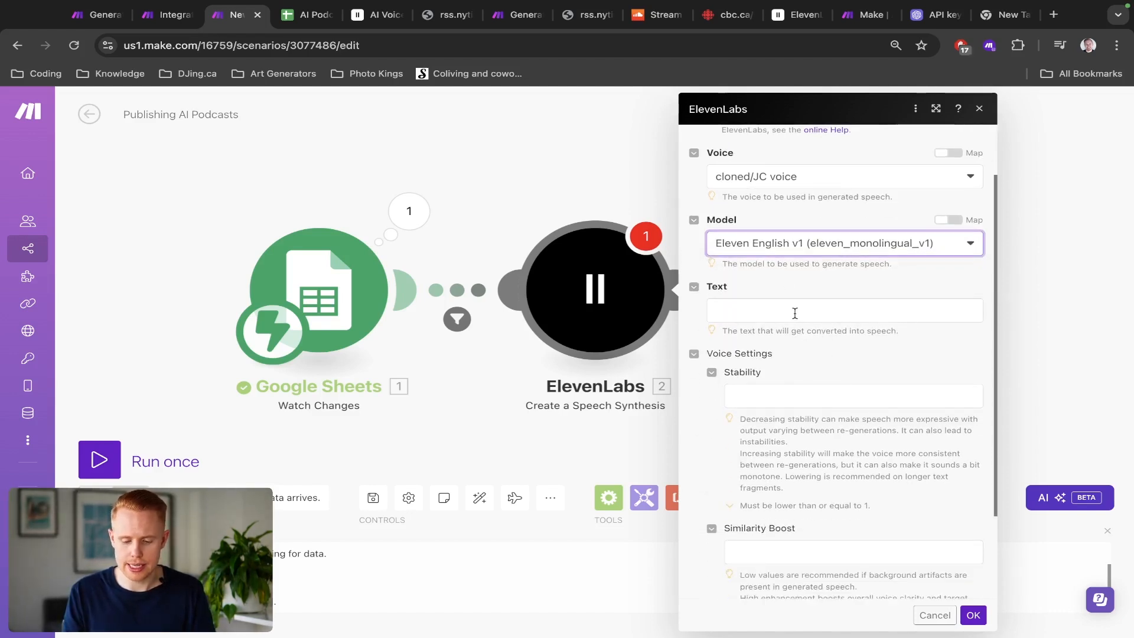
left_click(795, 313)
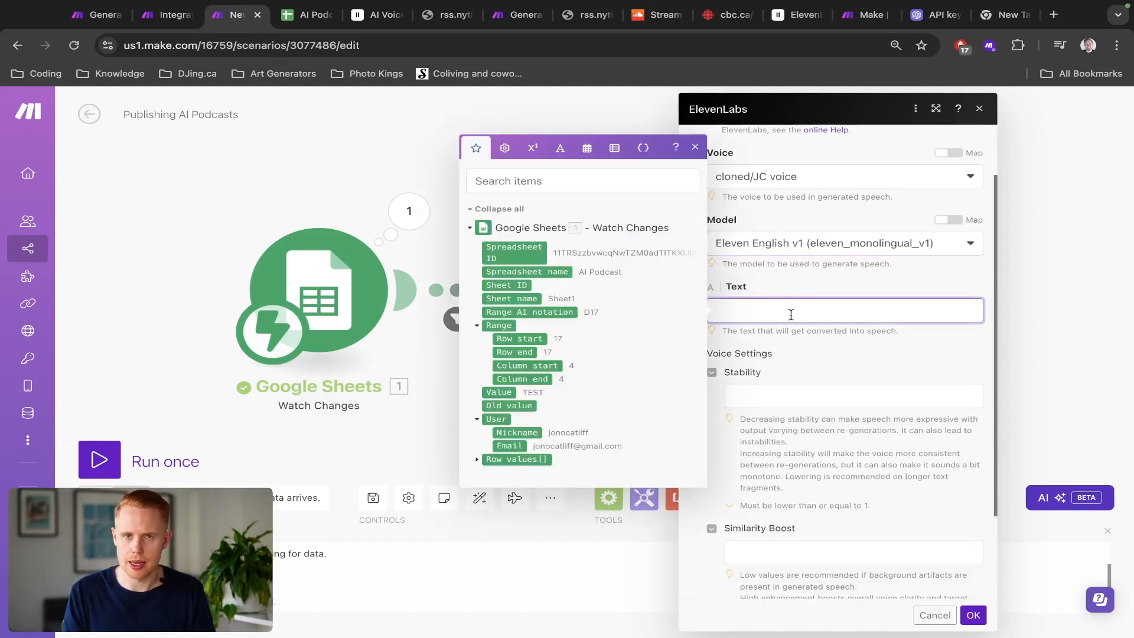
left_click(476, 463)
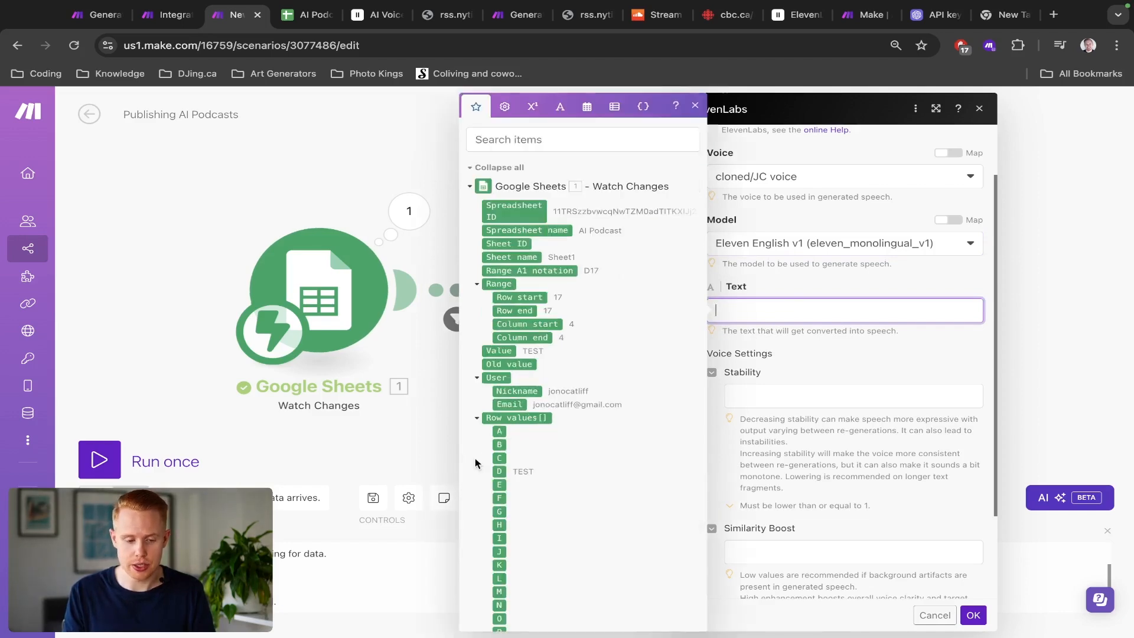
key("ctrl+Tab")
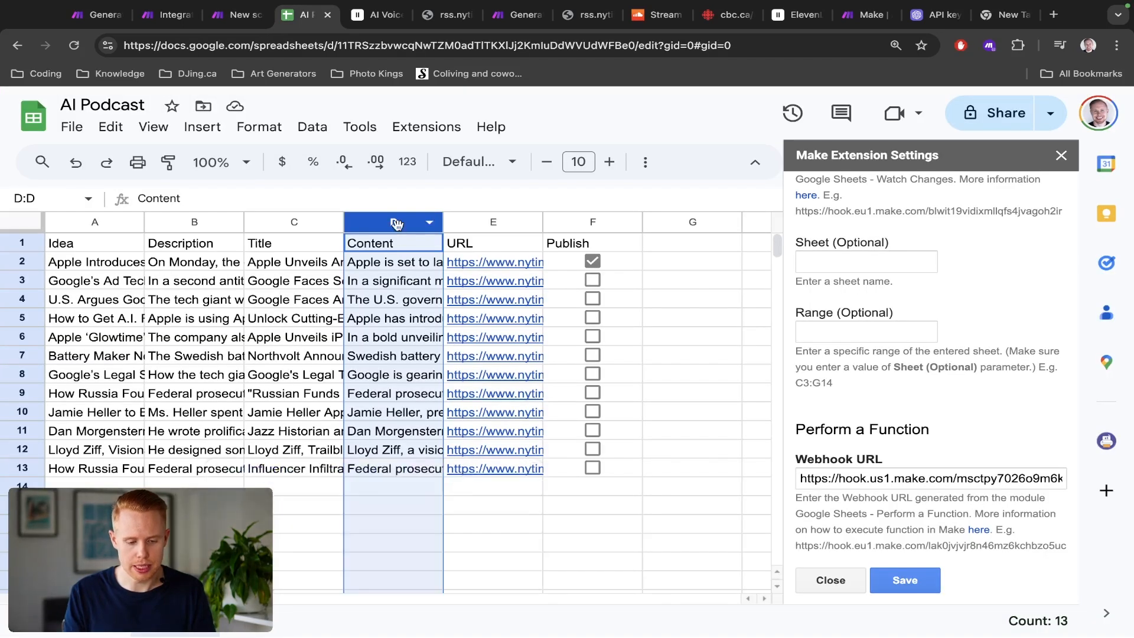
key("ctrl+shift+Tab")
left_click(742, 308)
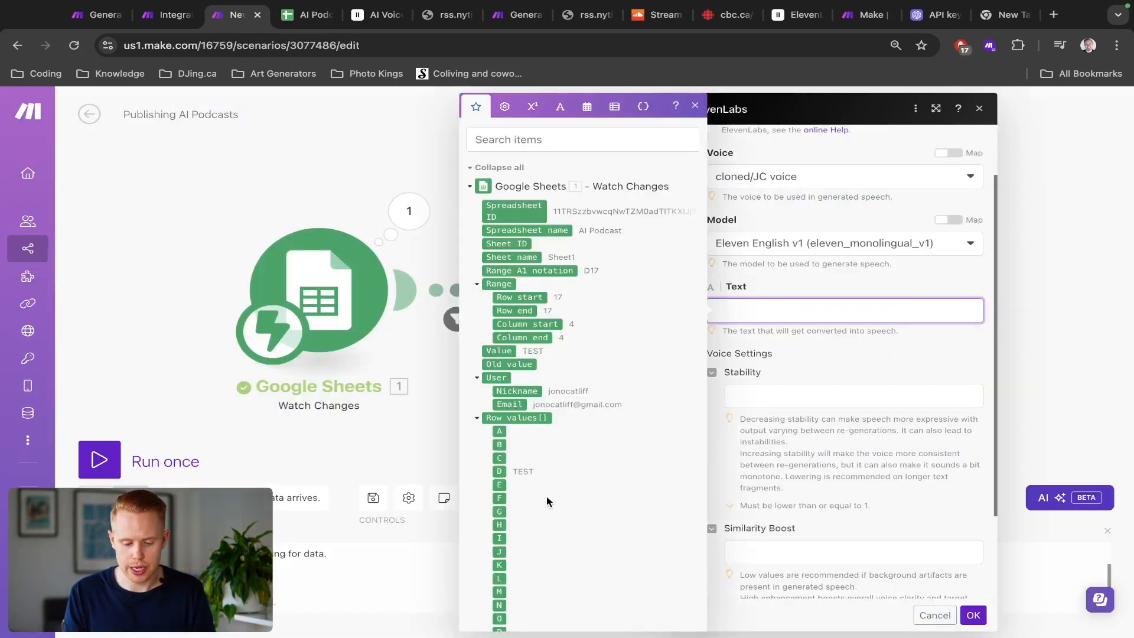
left_click(499, 471)
left_click(800, 430)
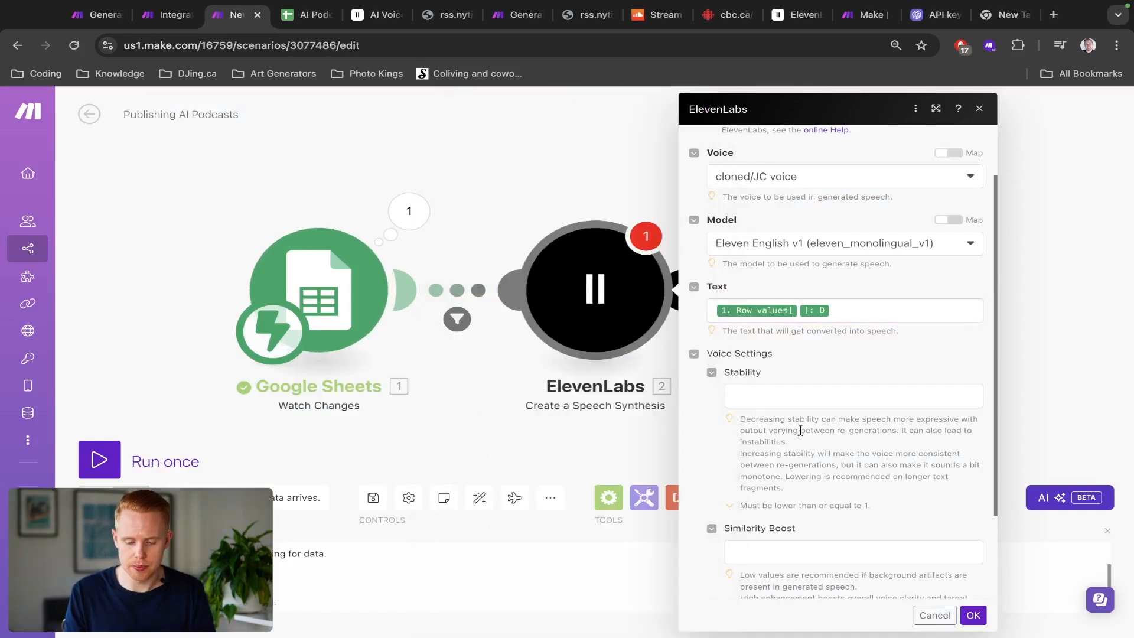
Step: Set the voice Stability to 0.4
left_click(795, 394)
scroll(795, 395, "up", 5)
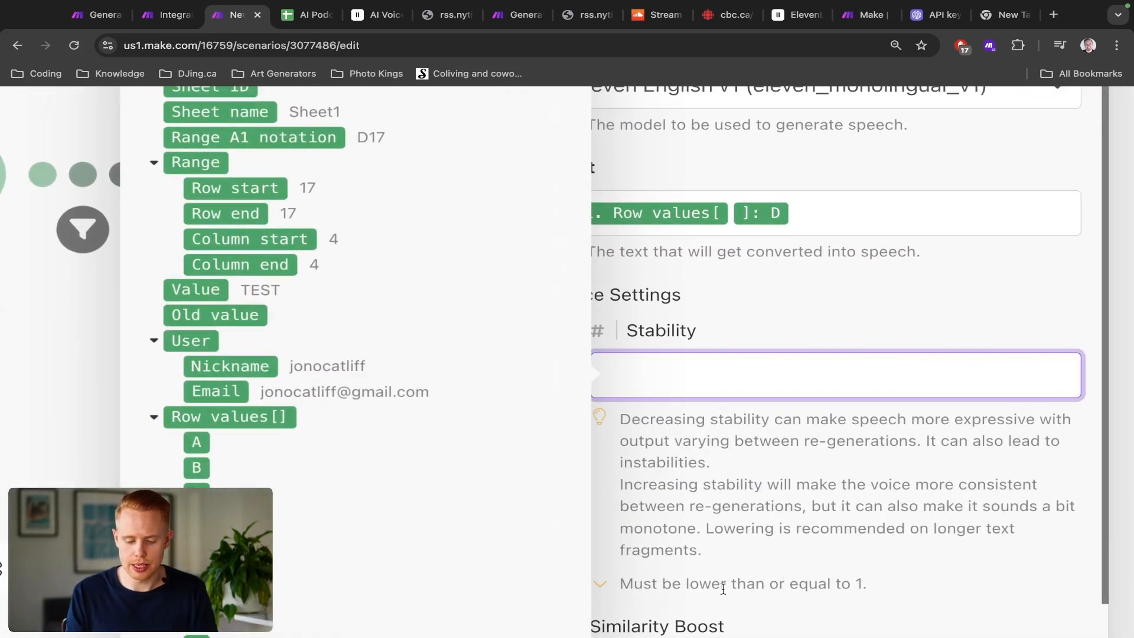
left_click_drag(685, 585, 893, 590)
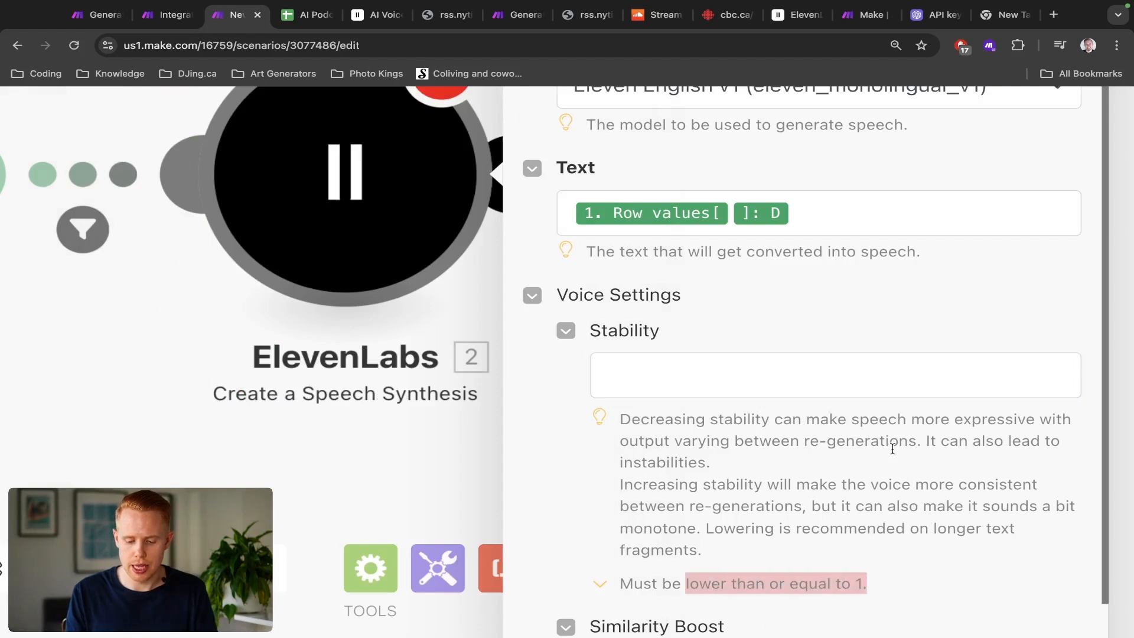
double_click(959, 420)
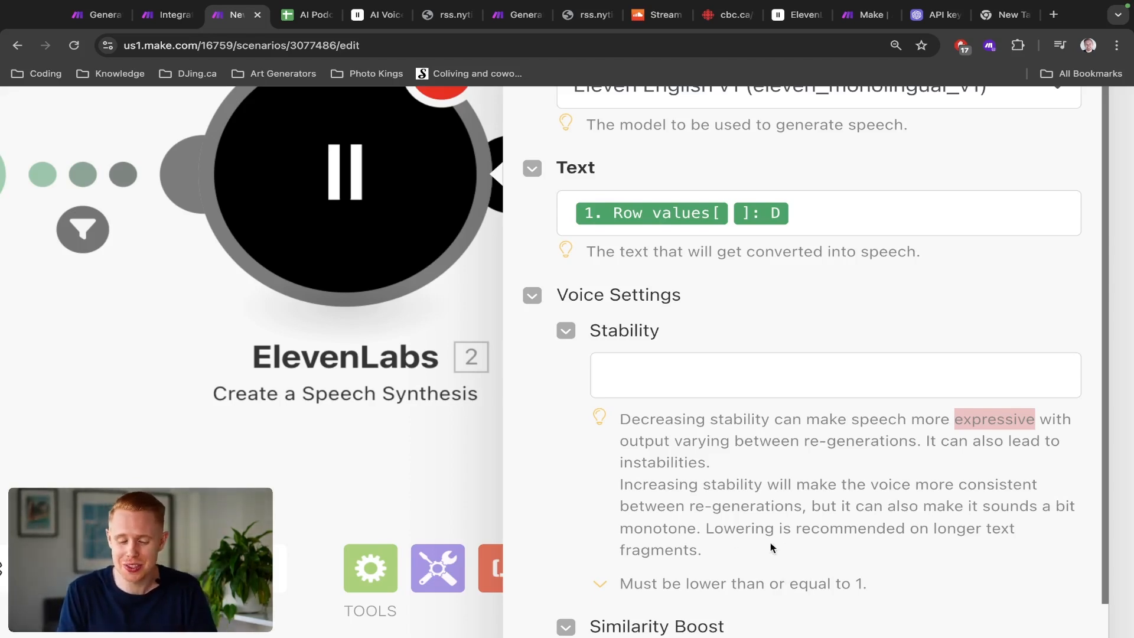
left_click(745, 390)
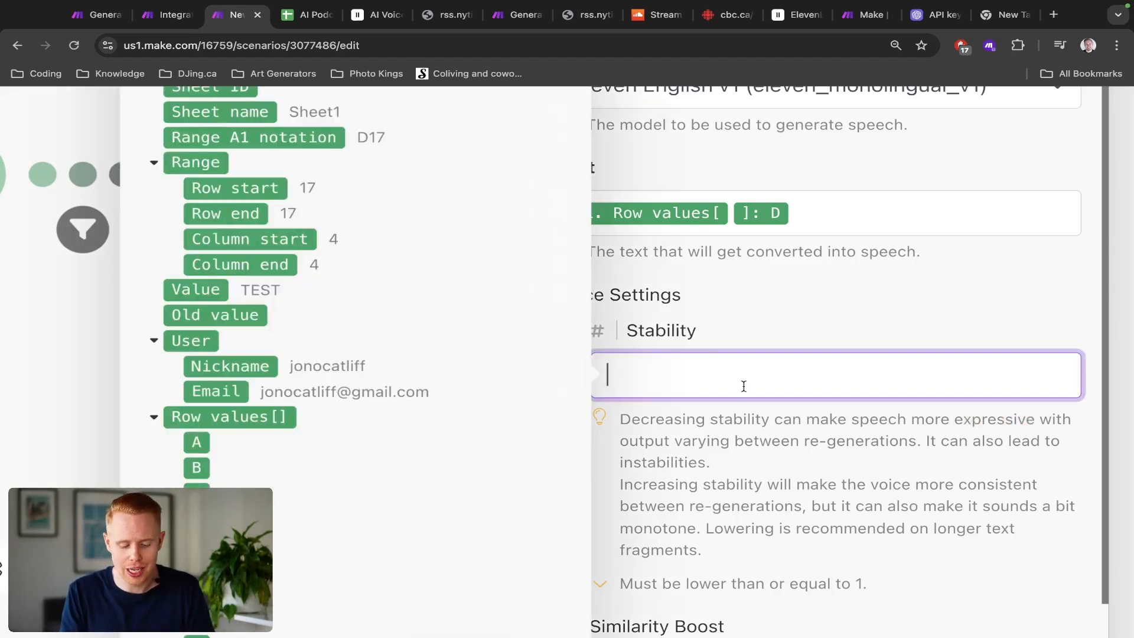
type("0.4")
left_click(805, 451)
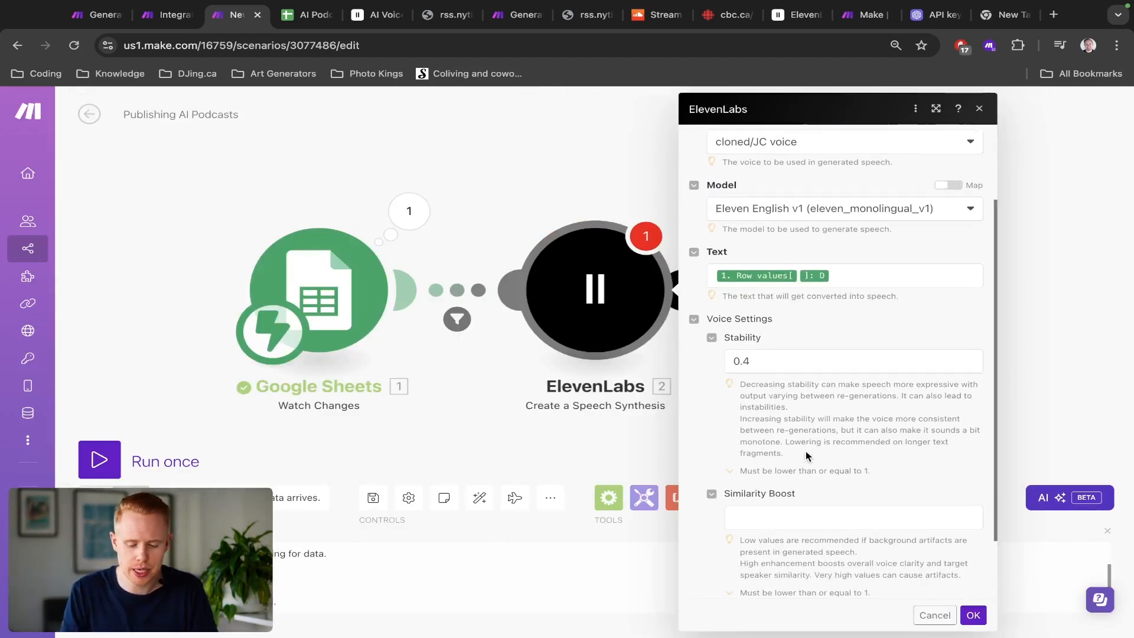
Step: Set Similarity Boost to 0.3 and save the ElevenLabs module settings
scroll(807, 455, "down", 3)
left_click(823, 430)
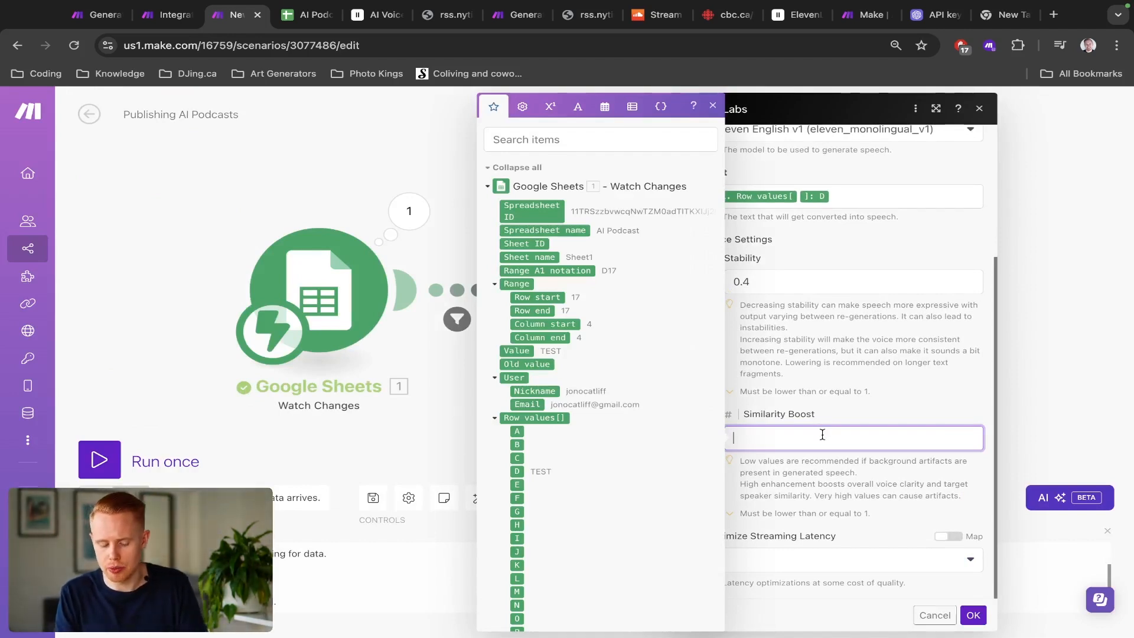
type("0.")
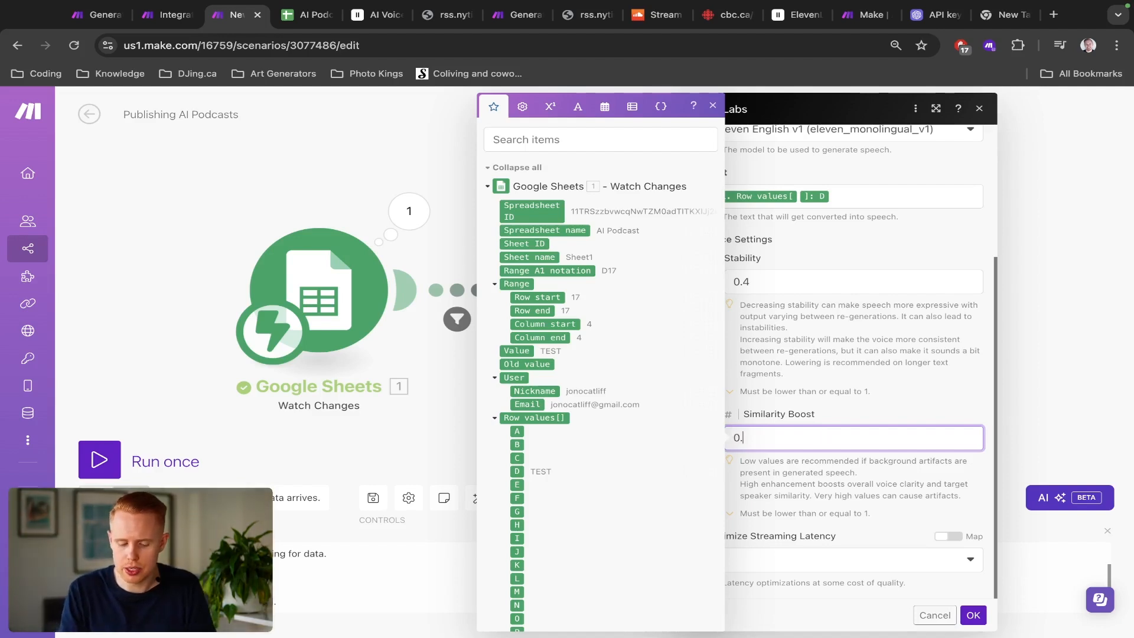
type("3")
left_click(853, 408)
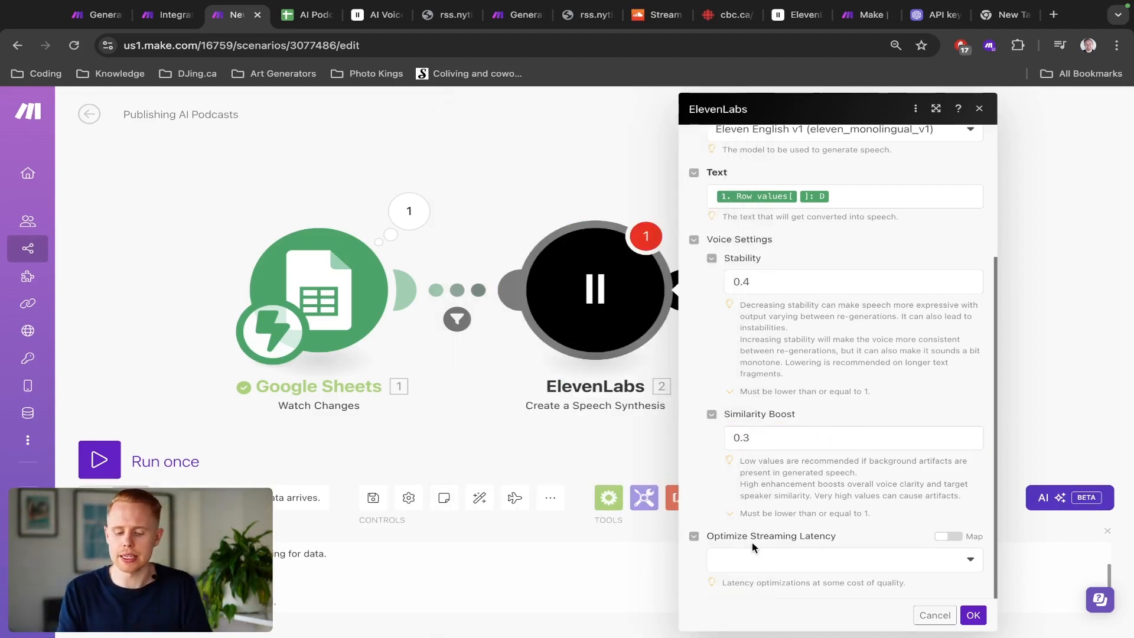
left_click(974, 615)
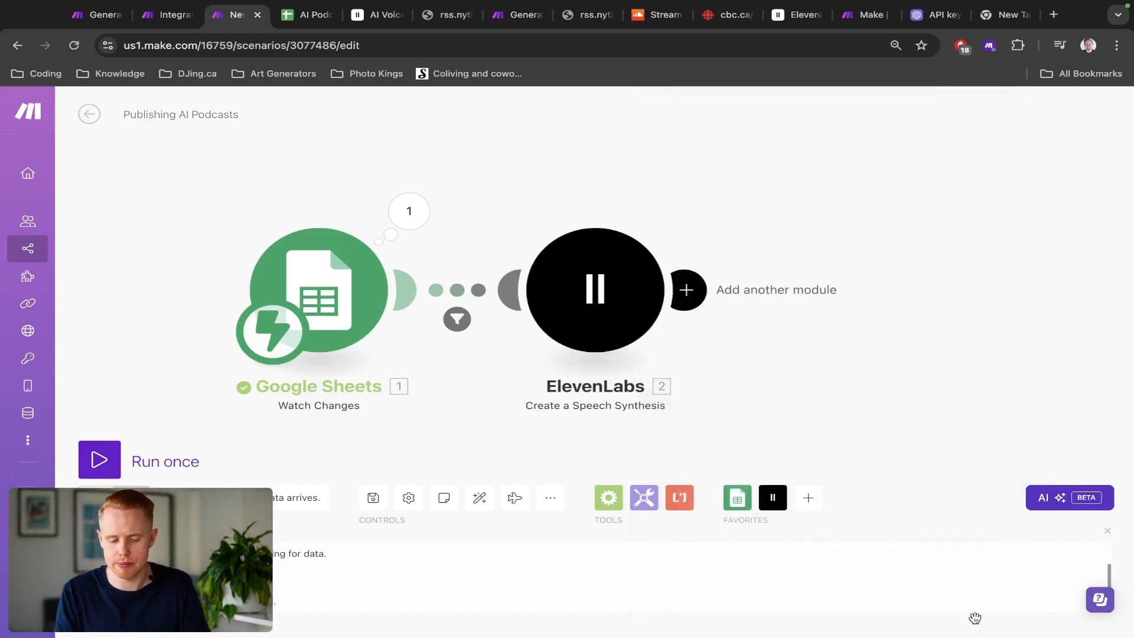
Step: Add a Google Drive Upload a File module after the ElevenLabs module
left_click_drag(878, 446, 706, 417)
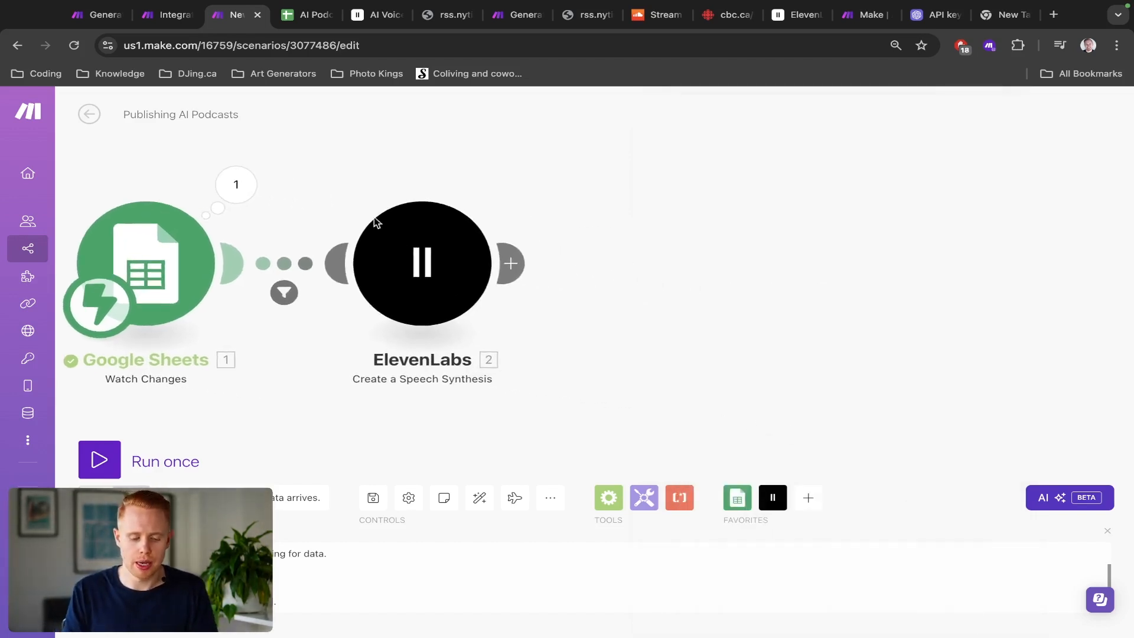
left_click(512, 263)
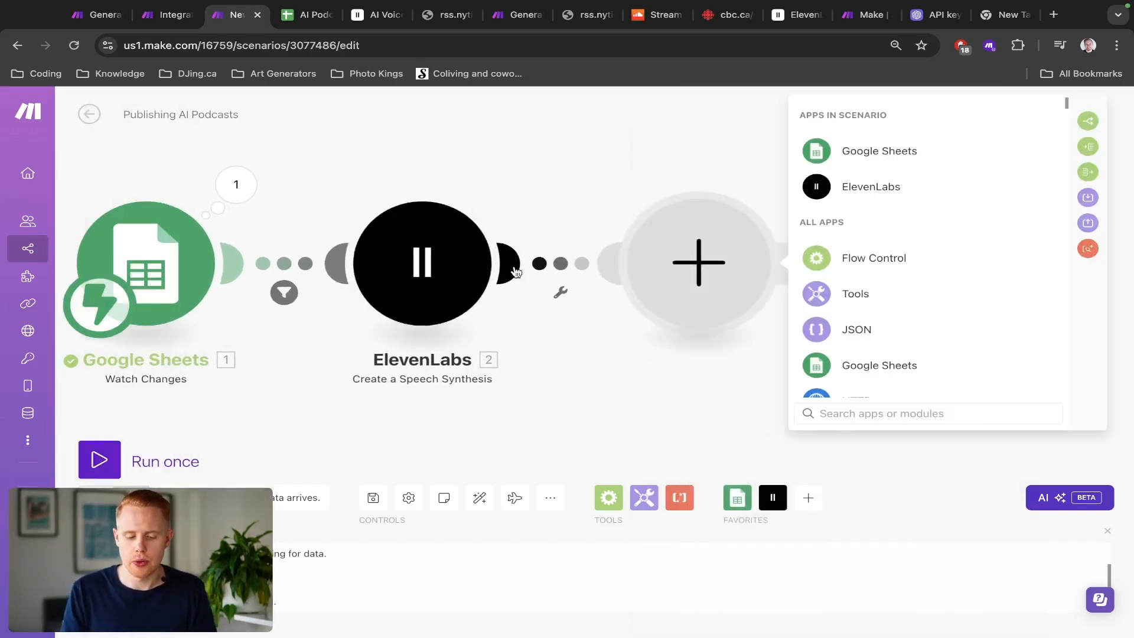
type("drive")
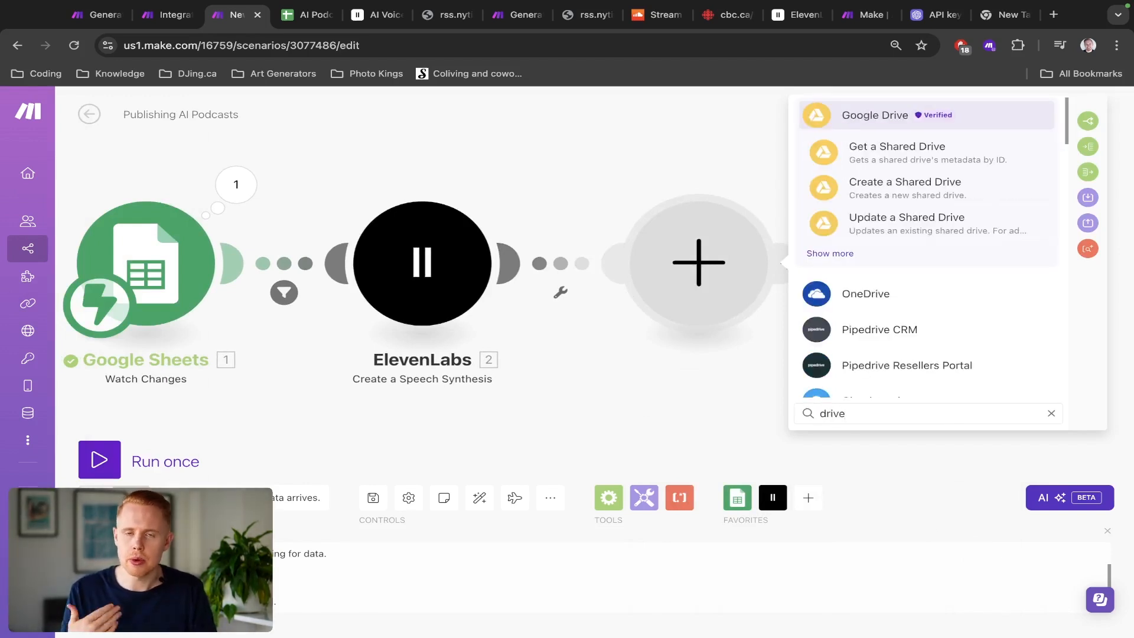
left_click(865, 114)
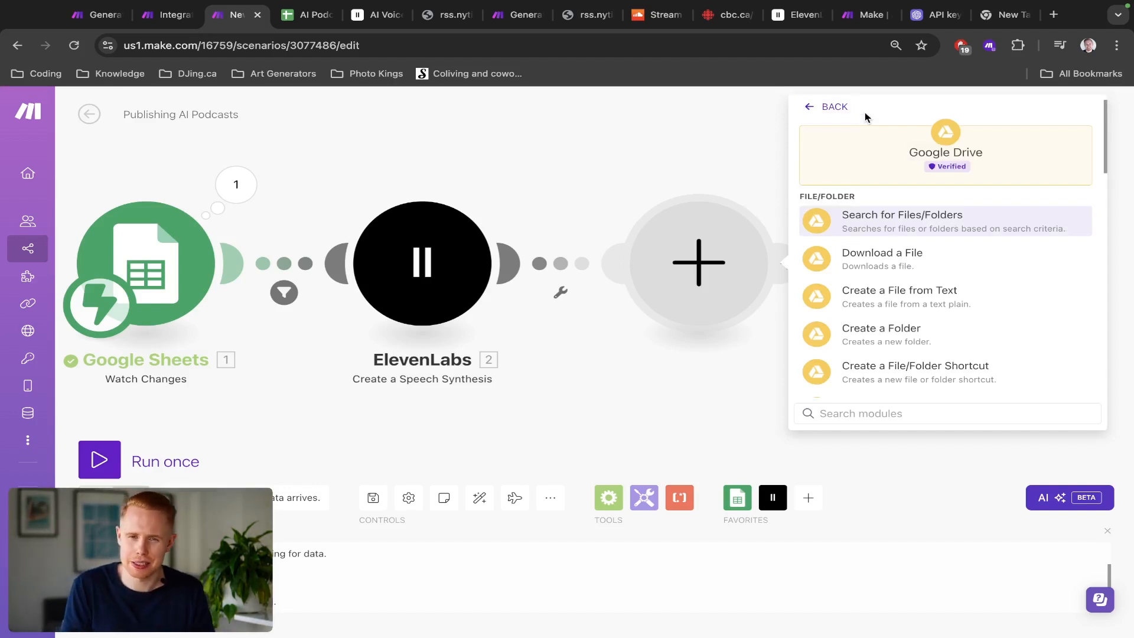
scroll(901, 295, "down", 2)
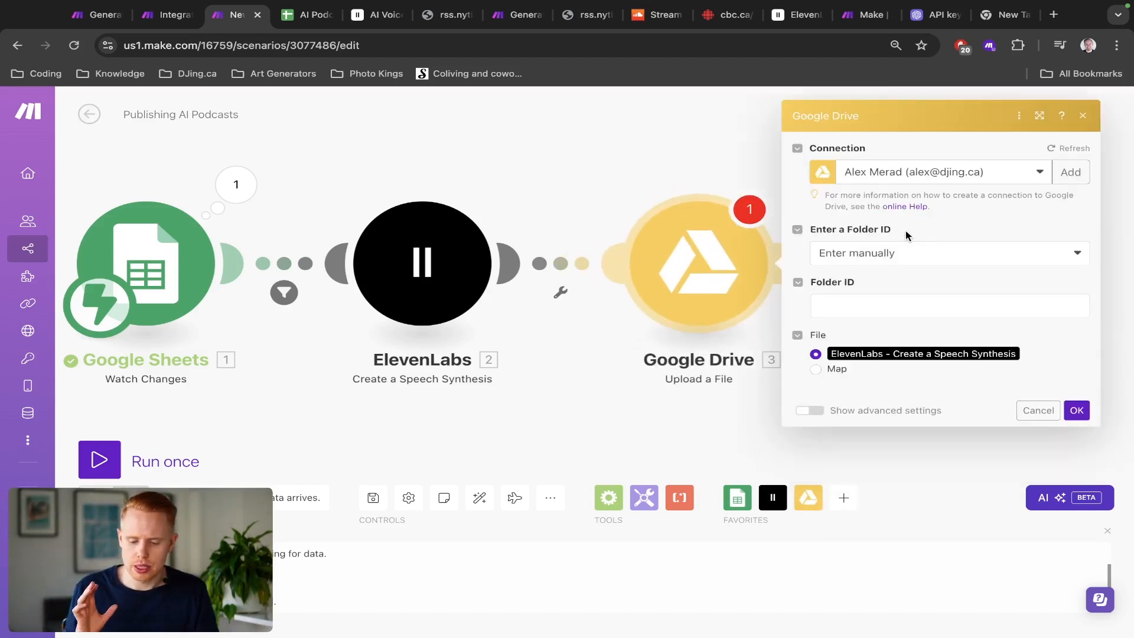
Step: Switch the Google Drive connection to the other Gmail account's connection
left_click(926, 179)
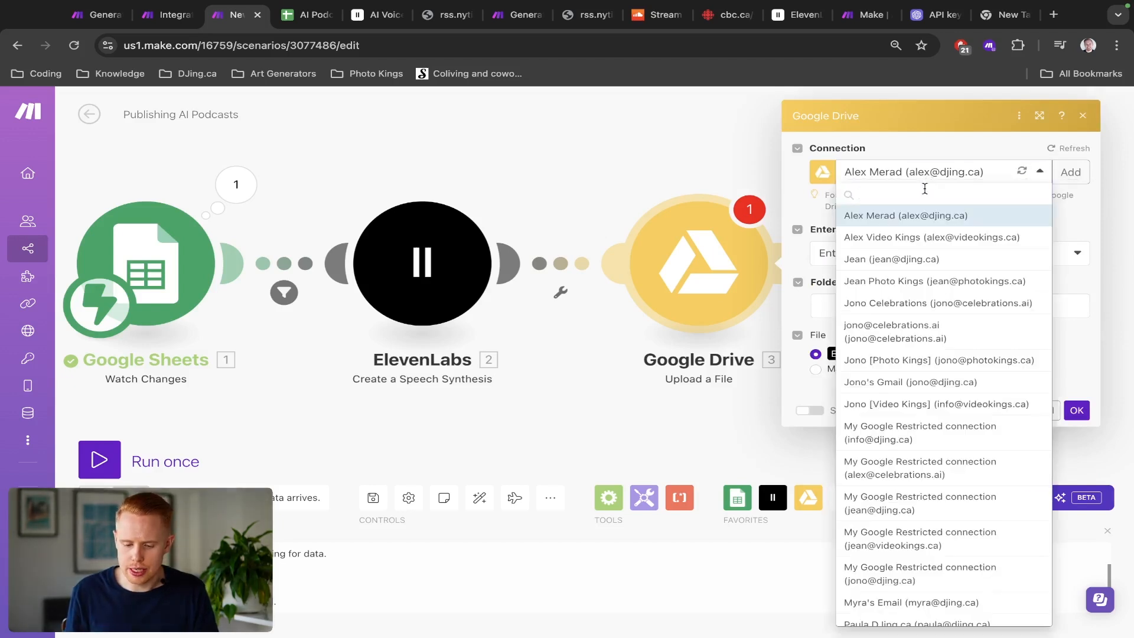
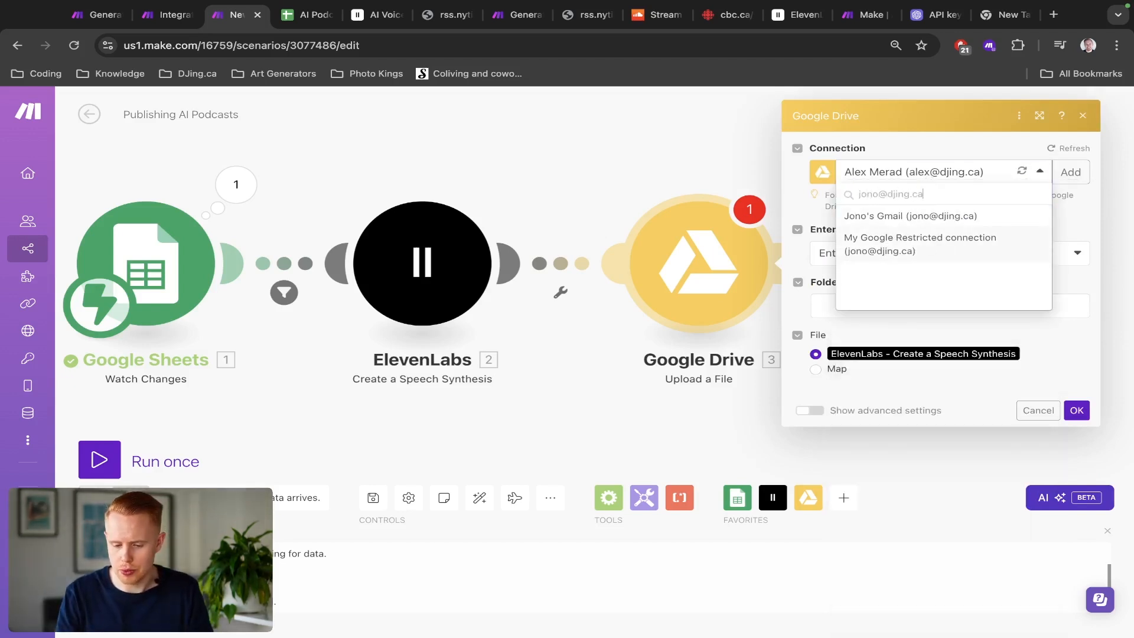
left_click(949, 217)
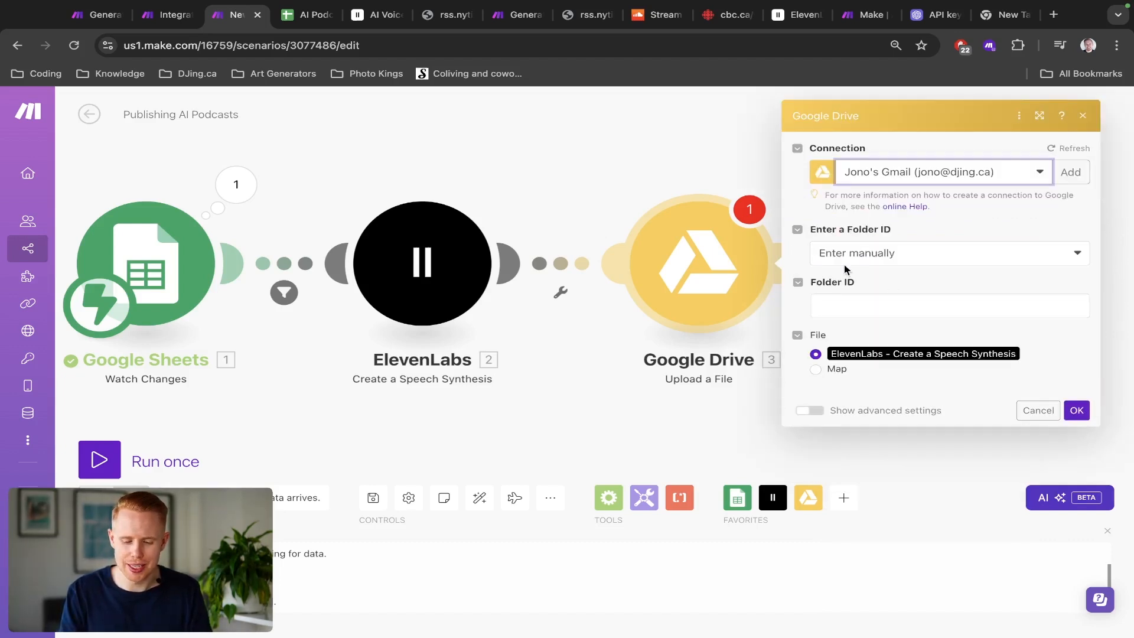
Step: Choose the folder from the list and set the upload location to My Drive / Test Folder
left_click(882, 256)
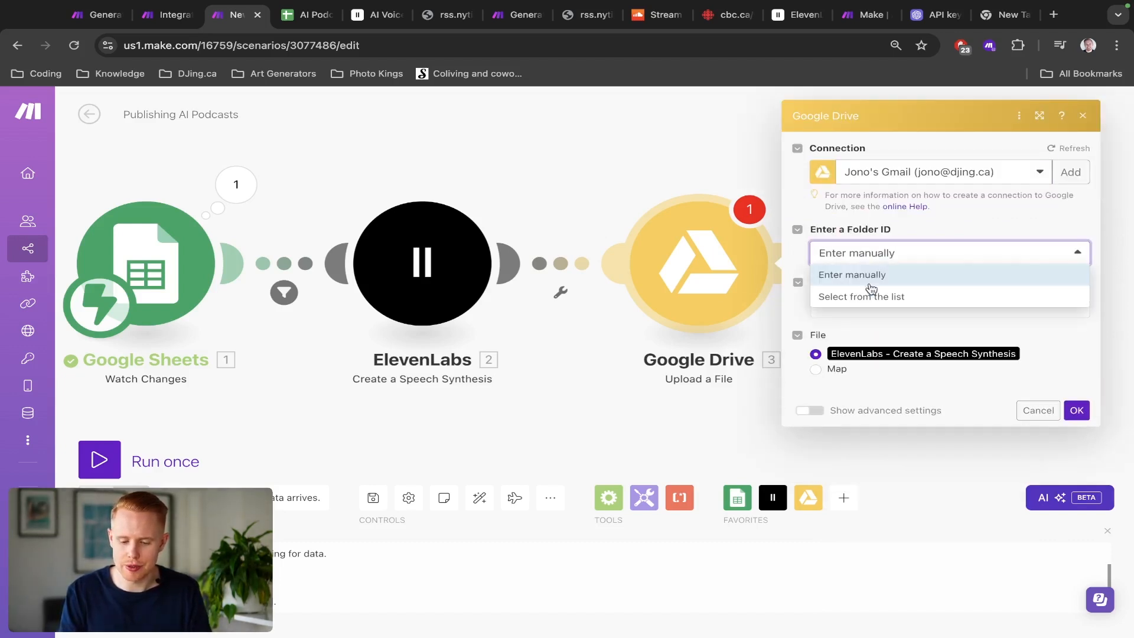
left_click(892, 228)
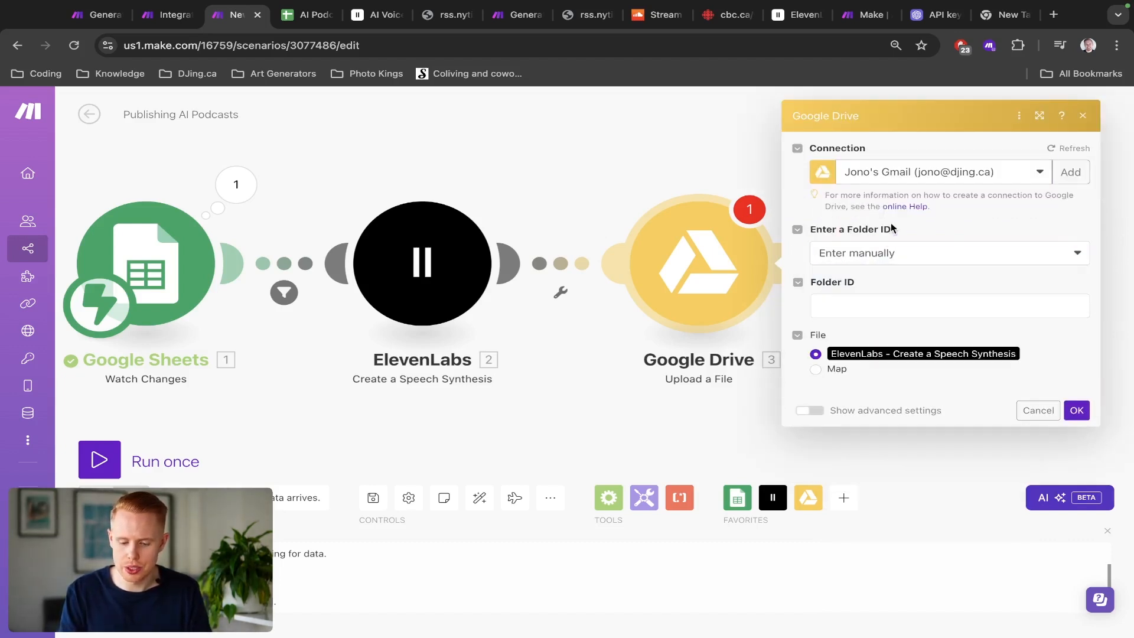
left_click(885, 255)
left_click(876, 295)
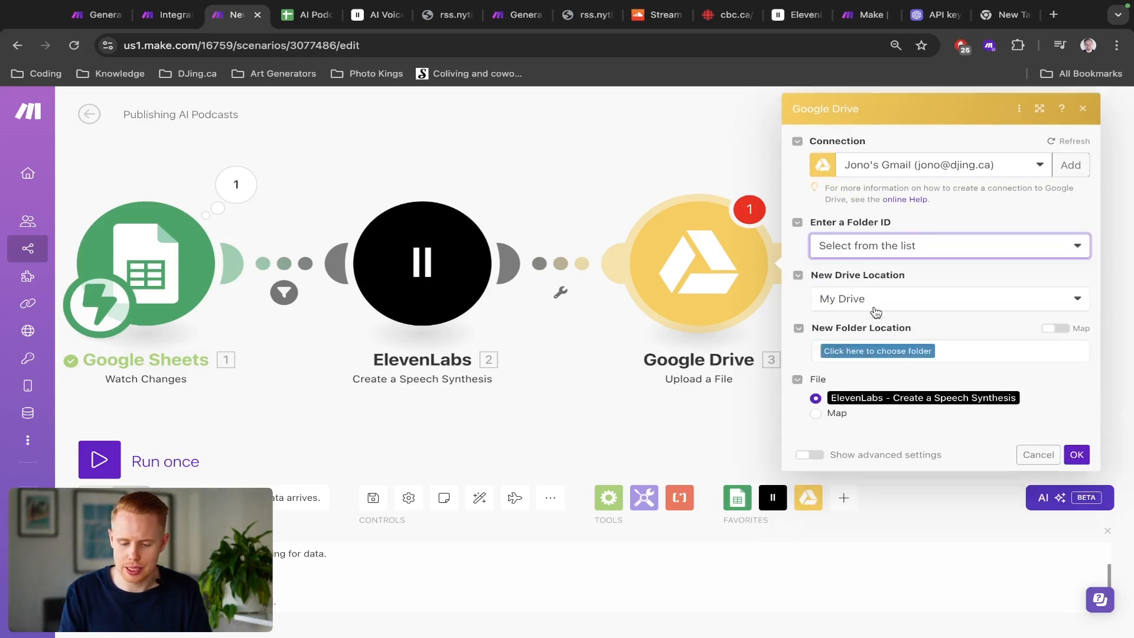
left_click(877, 303)
left_click(918, 270)
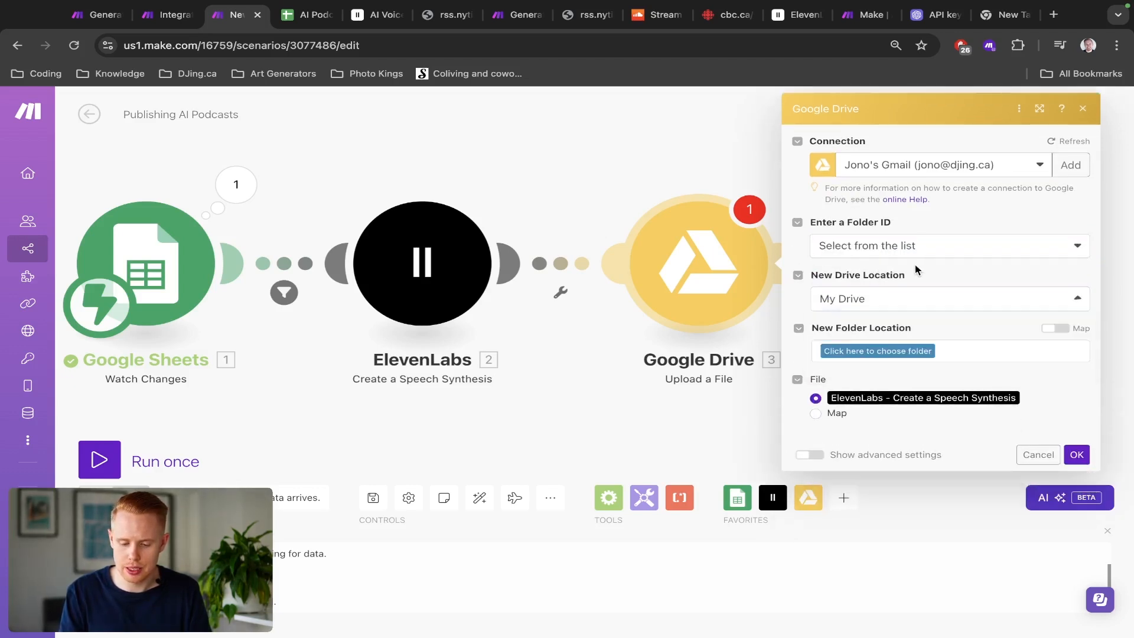
left_click(883, 351)
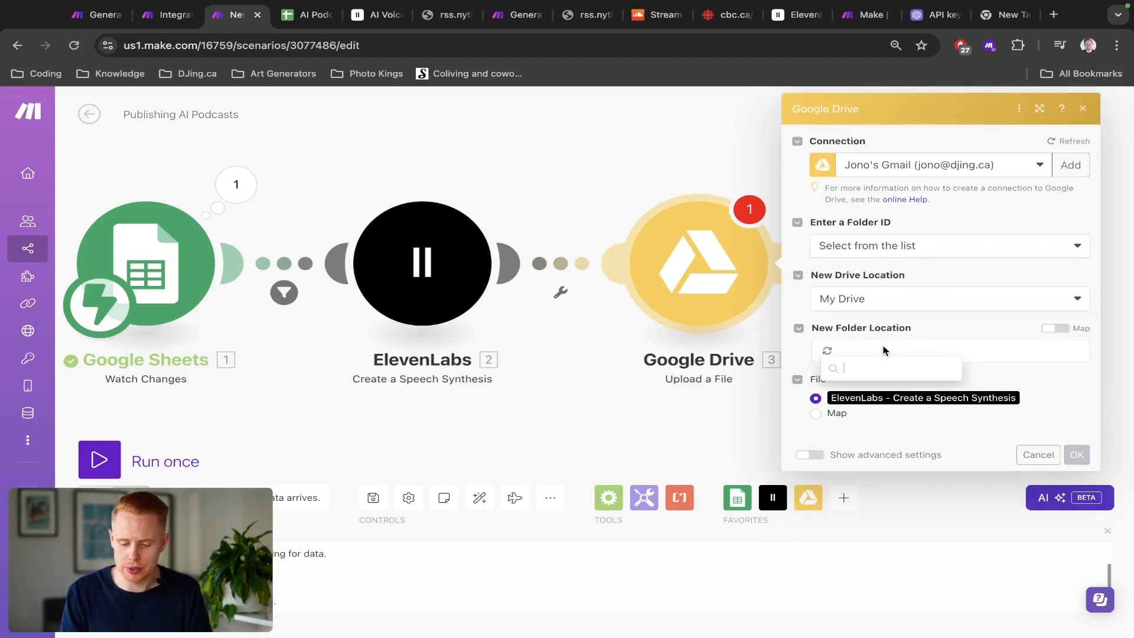
left_click(854, 414)
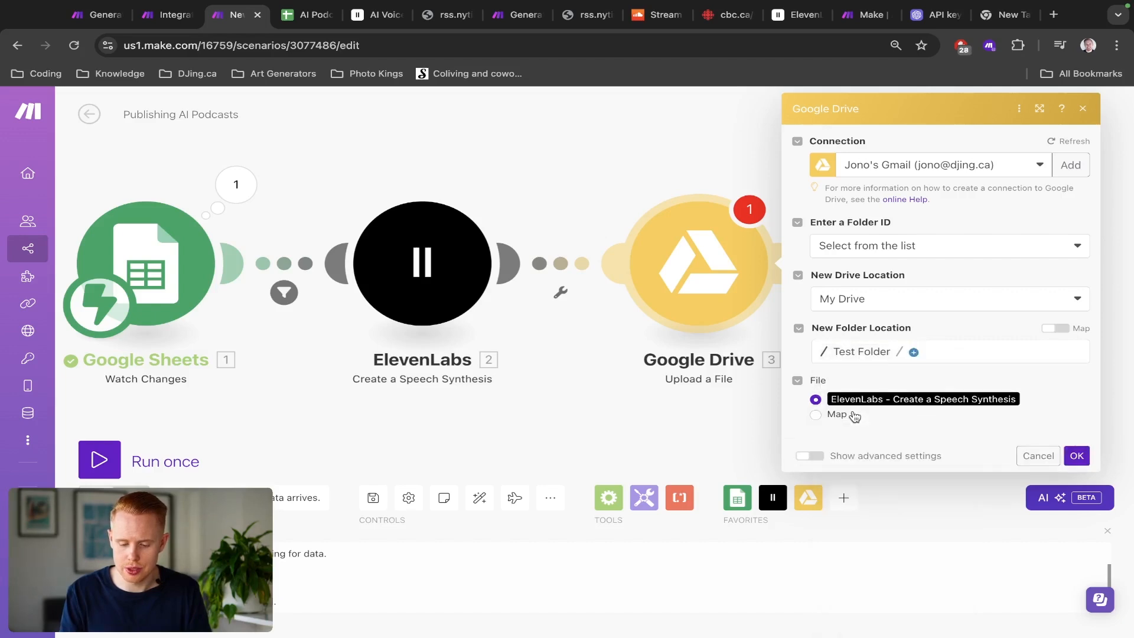
Step: Save the Google Drive Upload a File module settings
scroll(844, 403, "up", 8)
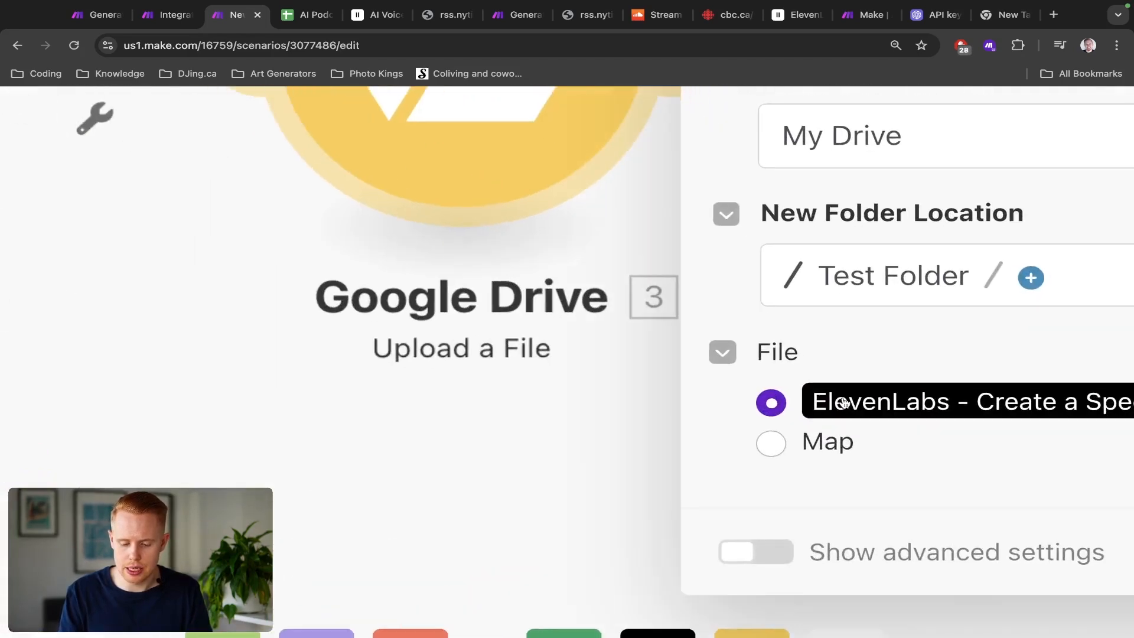
scroll(845, 403, "right", 6)
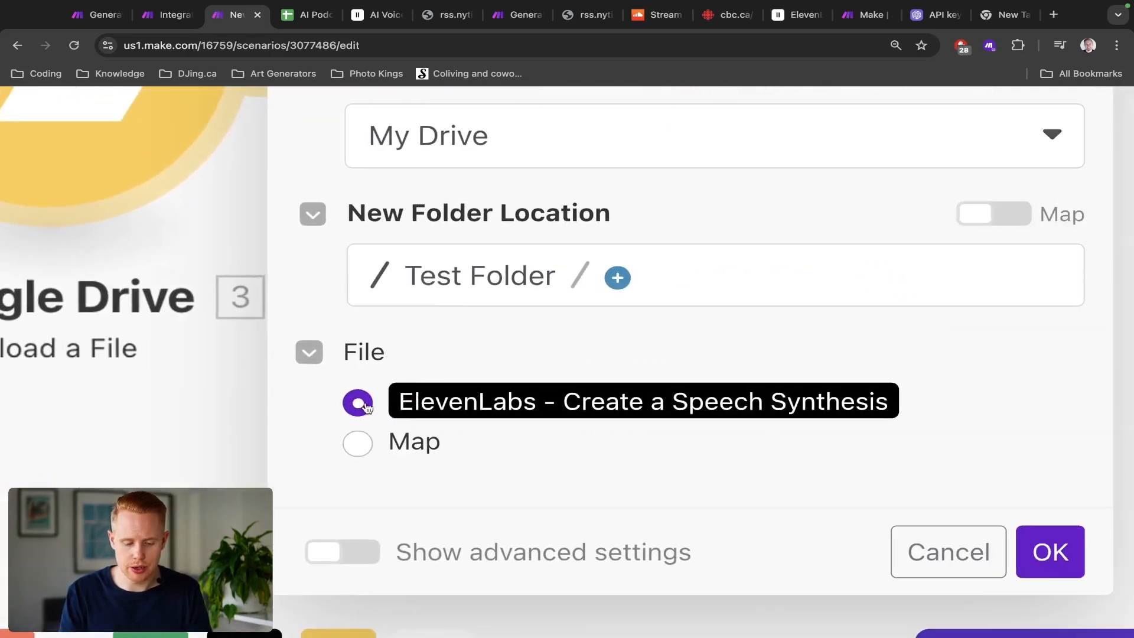
scroll(385, 410, "down", 8)
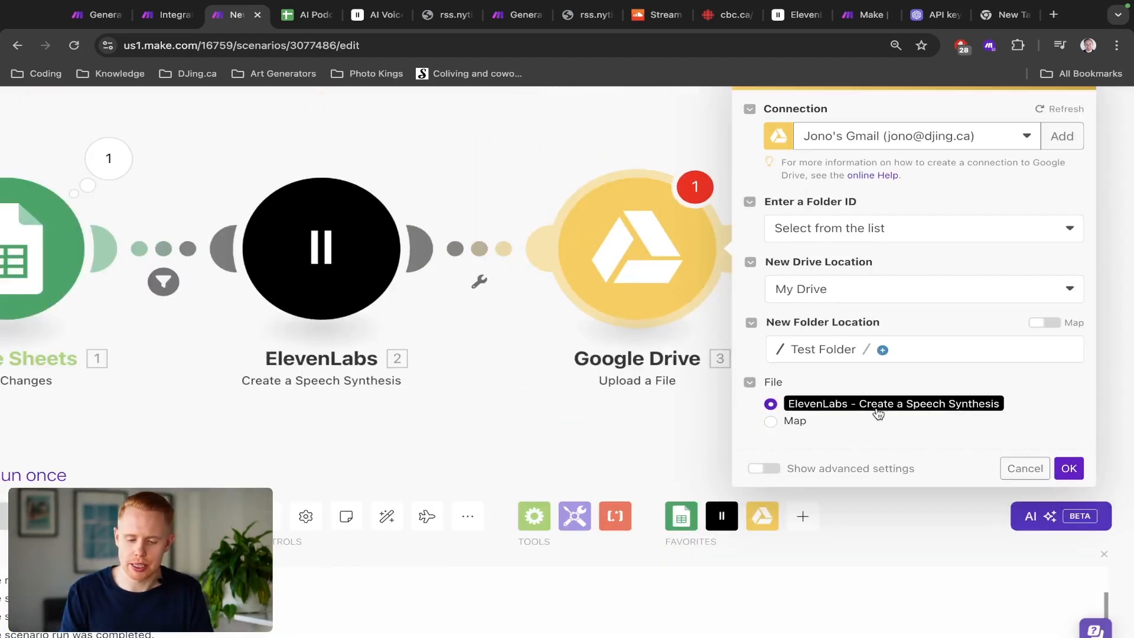
left_click(1068, 468)
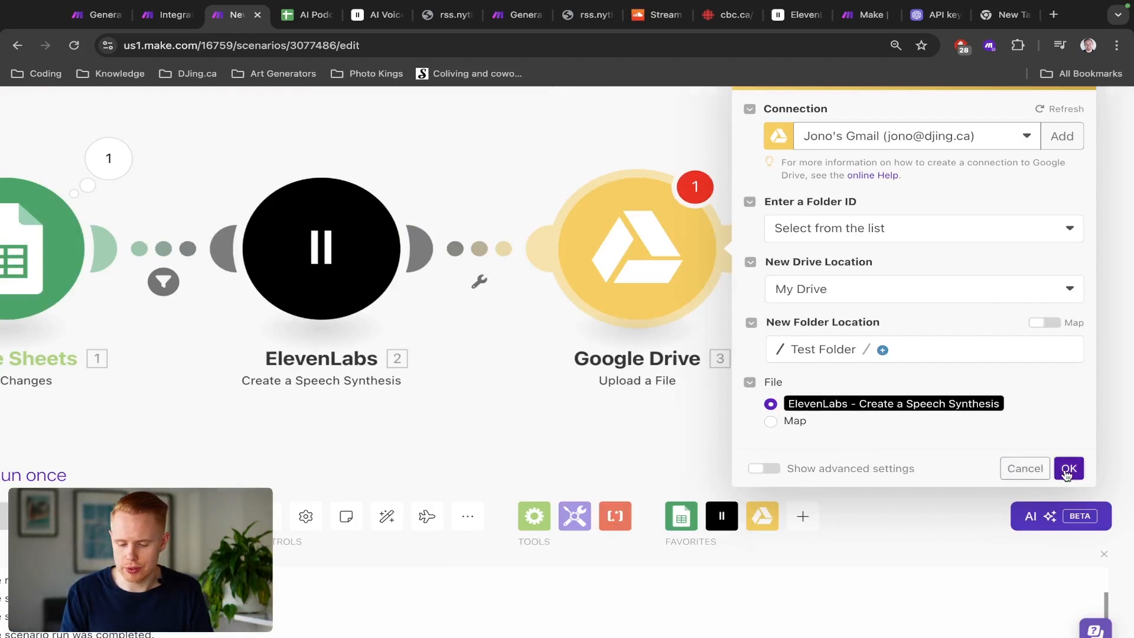
left_click(591, 203)
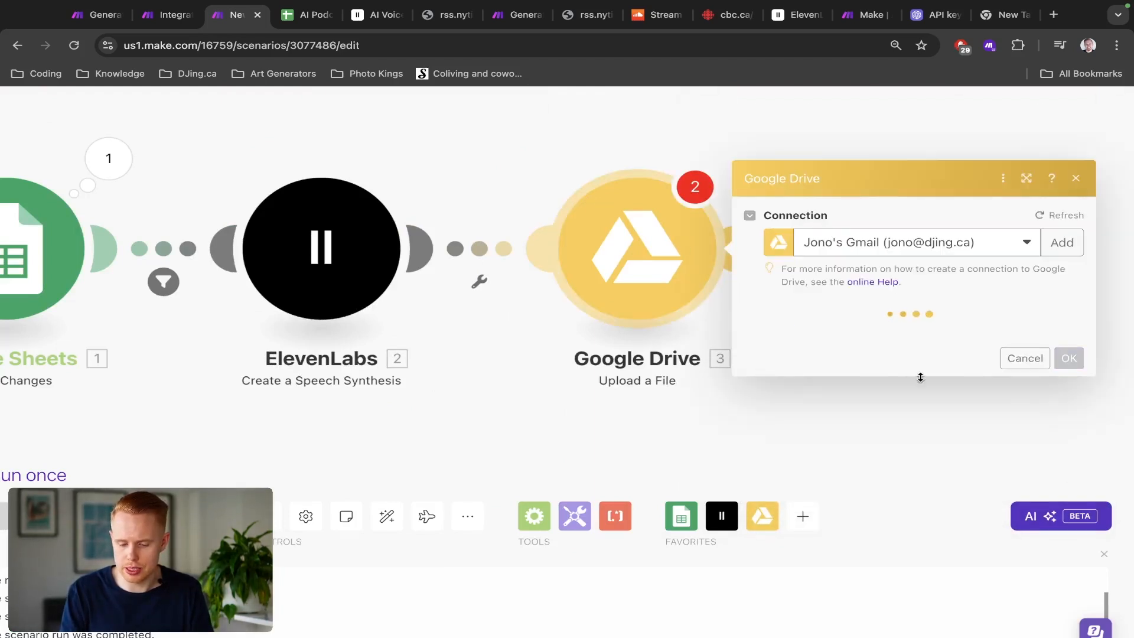
left_click(1068, 469)
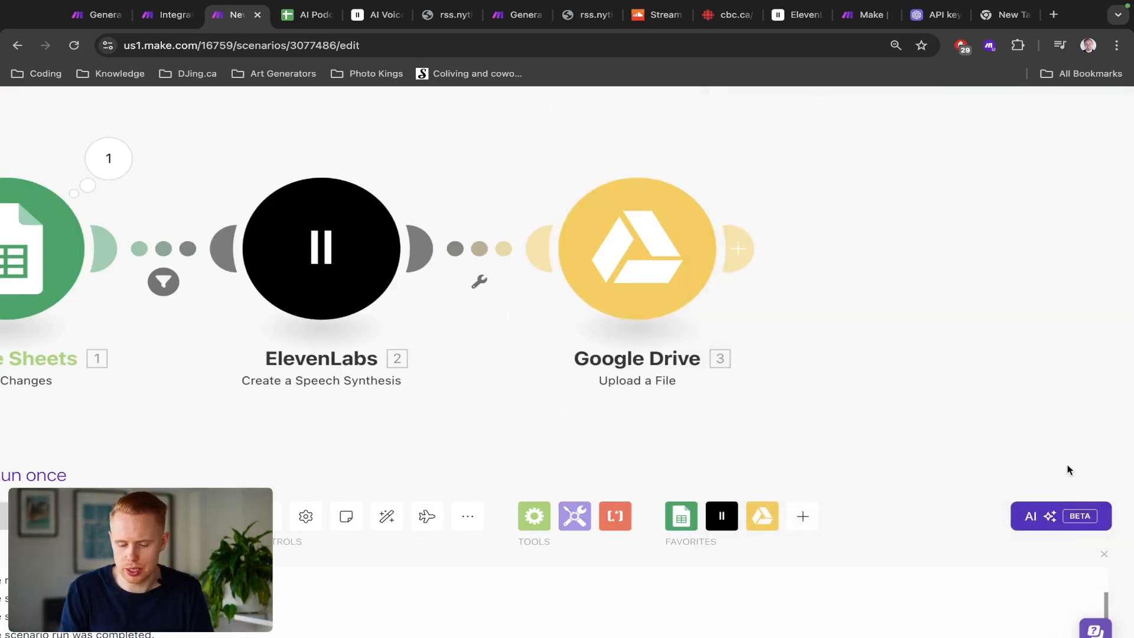
Step: Add a SoundCloud Upload a New Track module after the Google Drive module
left_click_drag(906, 329, 774, 362)
left_click(605, 278)
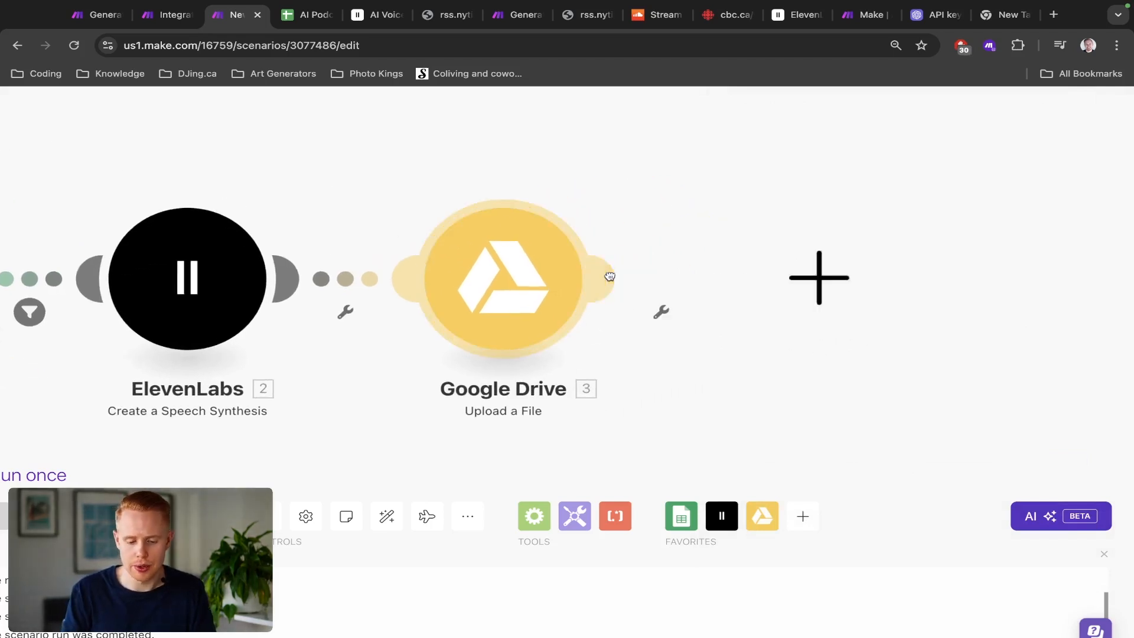
type("soundcloud")
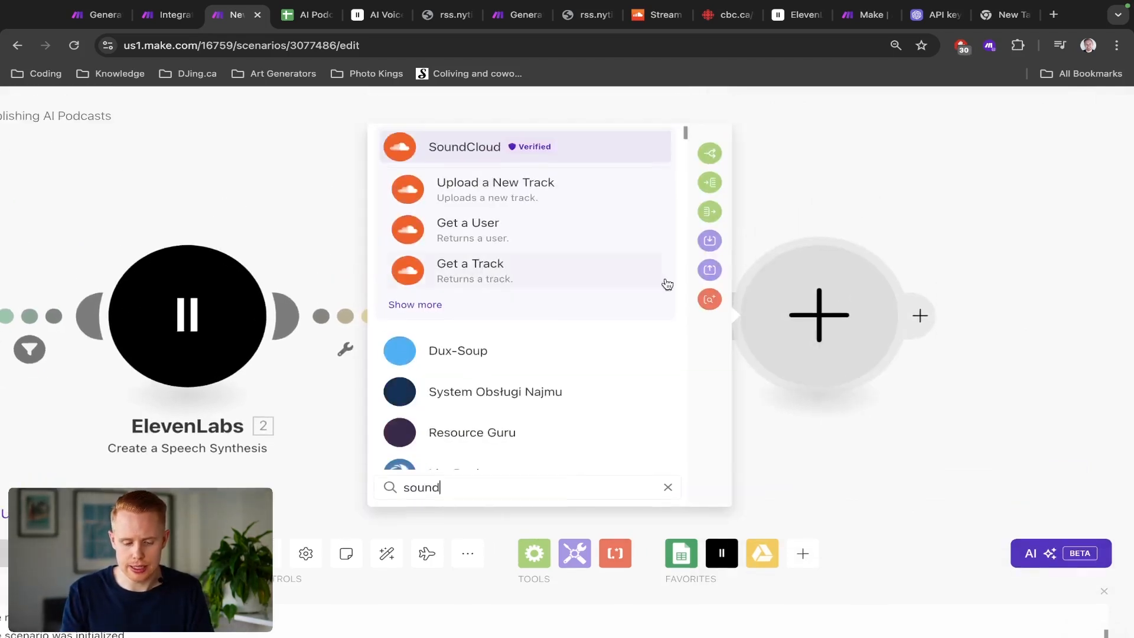
left_click(496, 146)
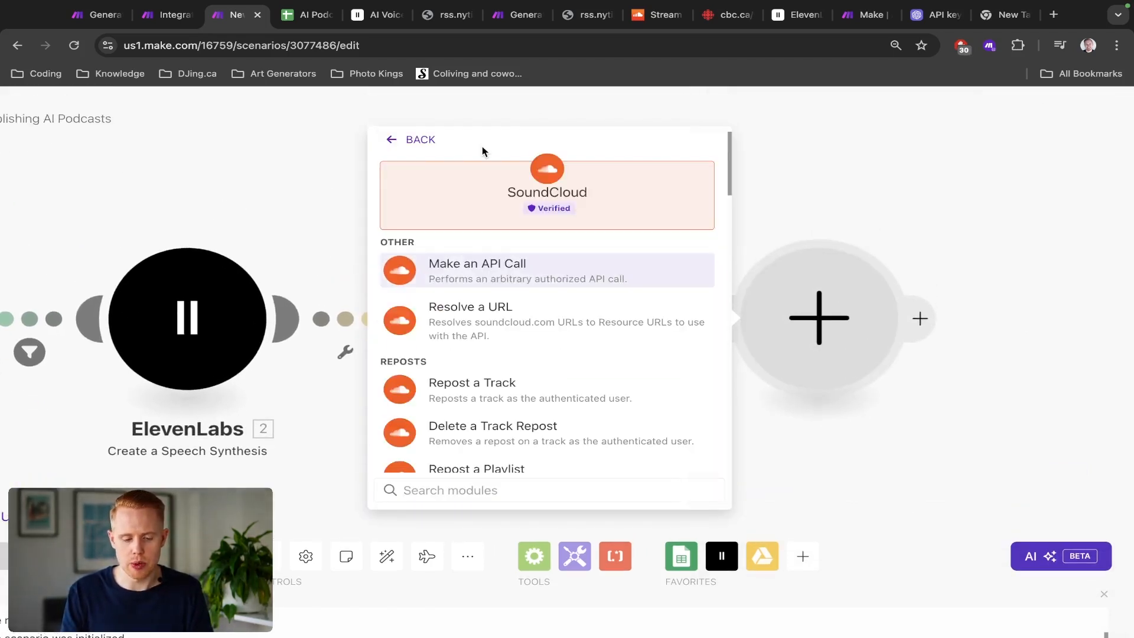
type("upload")
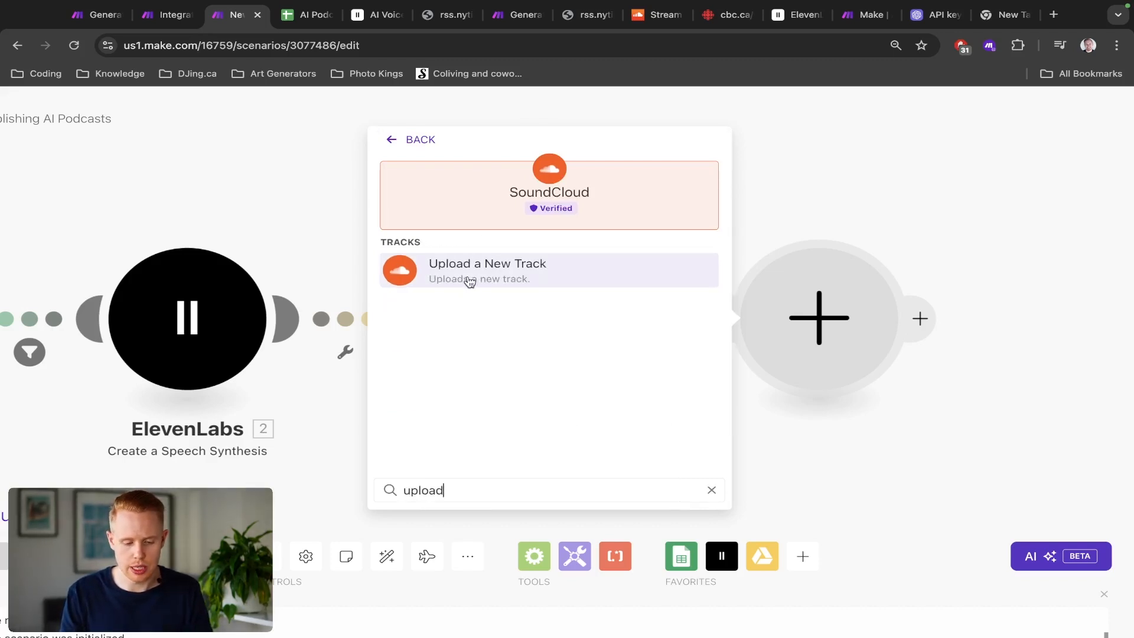
left_click(470, 280)
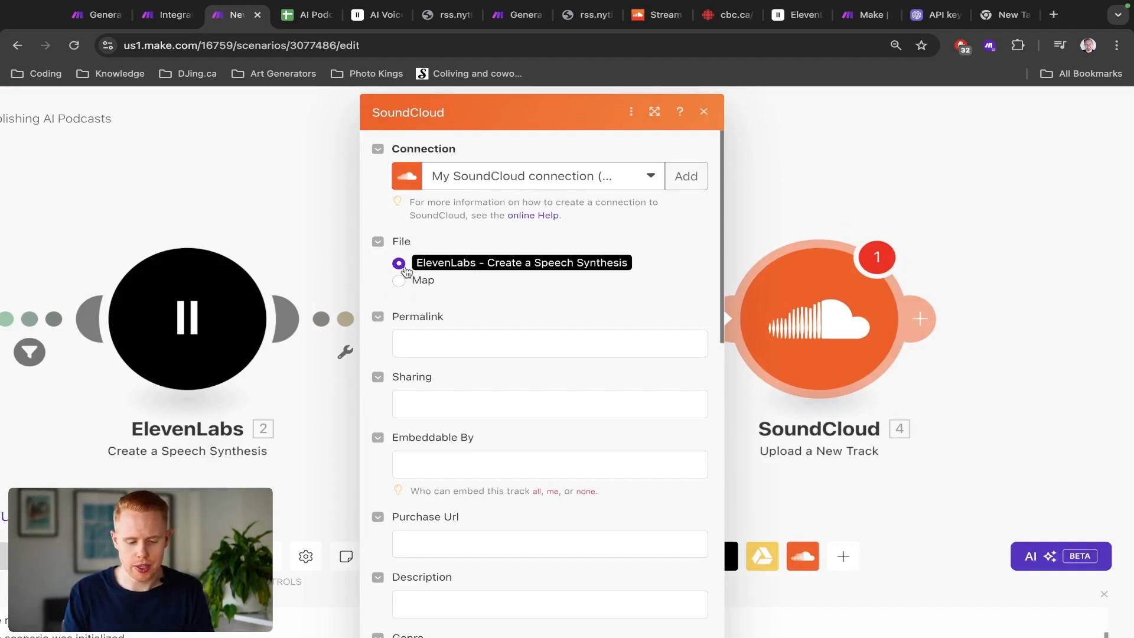
Step: Switch the SoundCloud File option to Map and clear the prefilled Title field
left_click(399, 282)
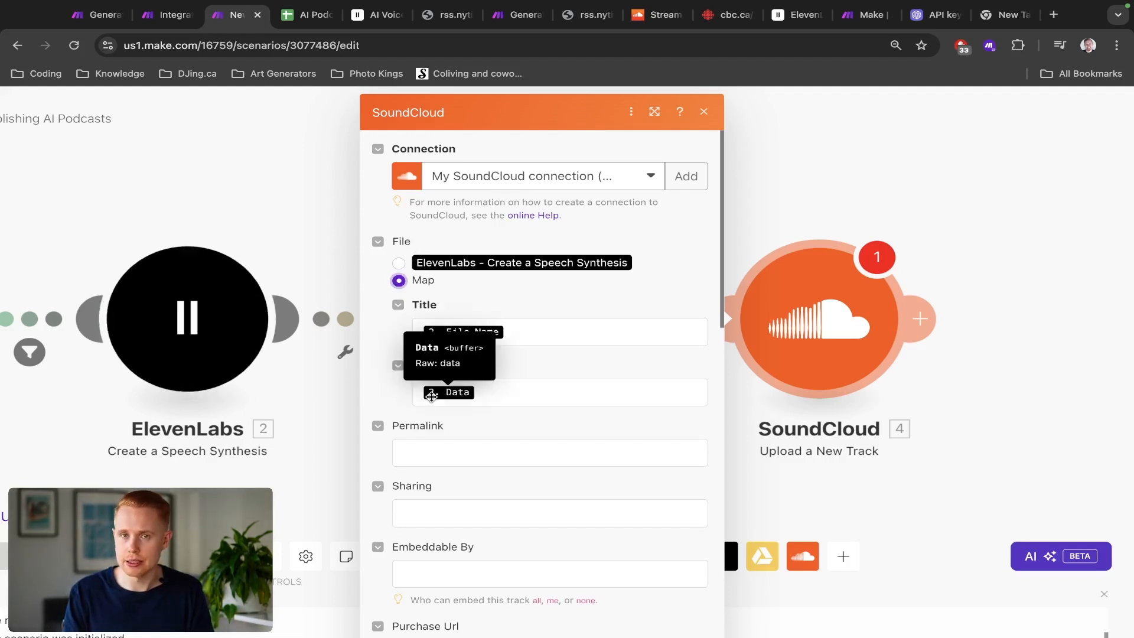
left_click(550, 331)
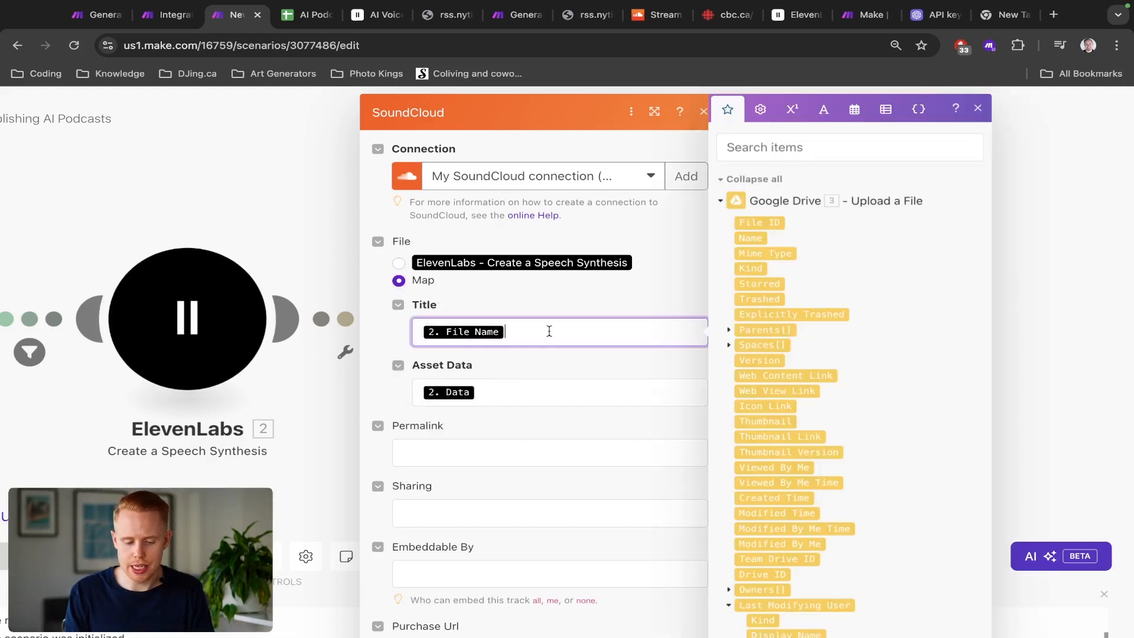
key("BackSpace")
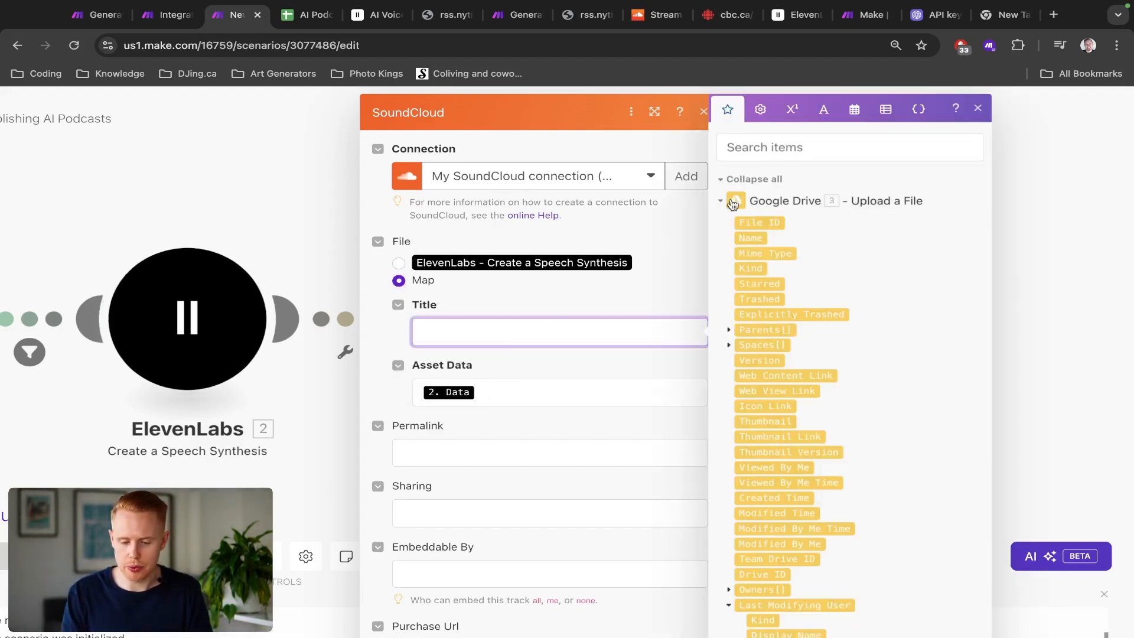
Step: Map the Google Sheets Row values column C, the article Title, into the track Title field
scroll(768, 248, "down", 2)
scroll(813, 503, "down", 8)
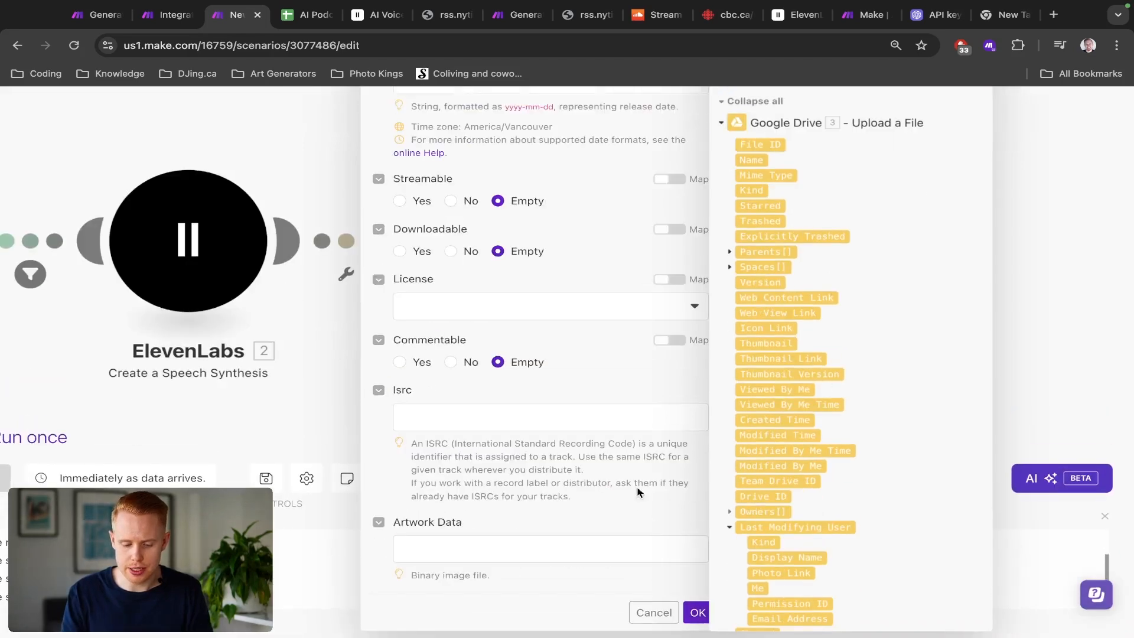
scroll(578, 466, "up", 14)
scroll(878, 458, "down", 10)
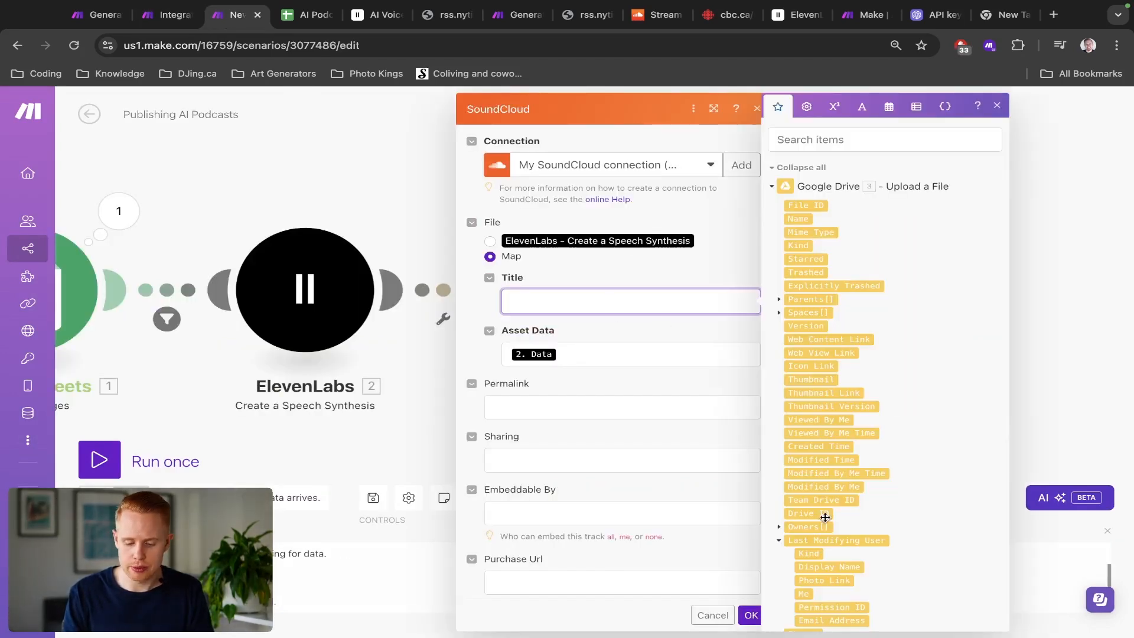
scroll(839, 523, "down", 15)
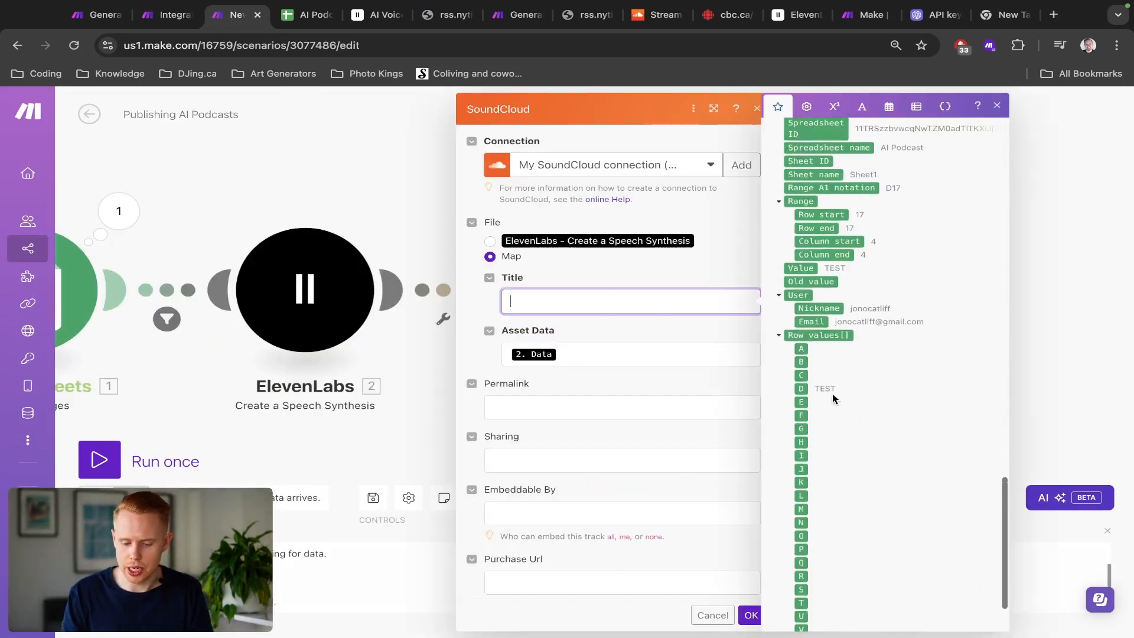
left_click(802, 385)
key("ctrl+Tab")
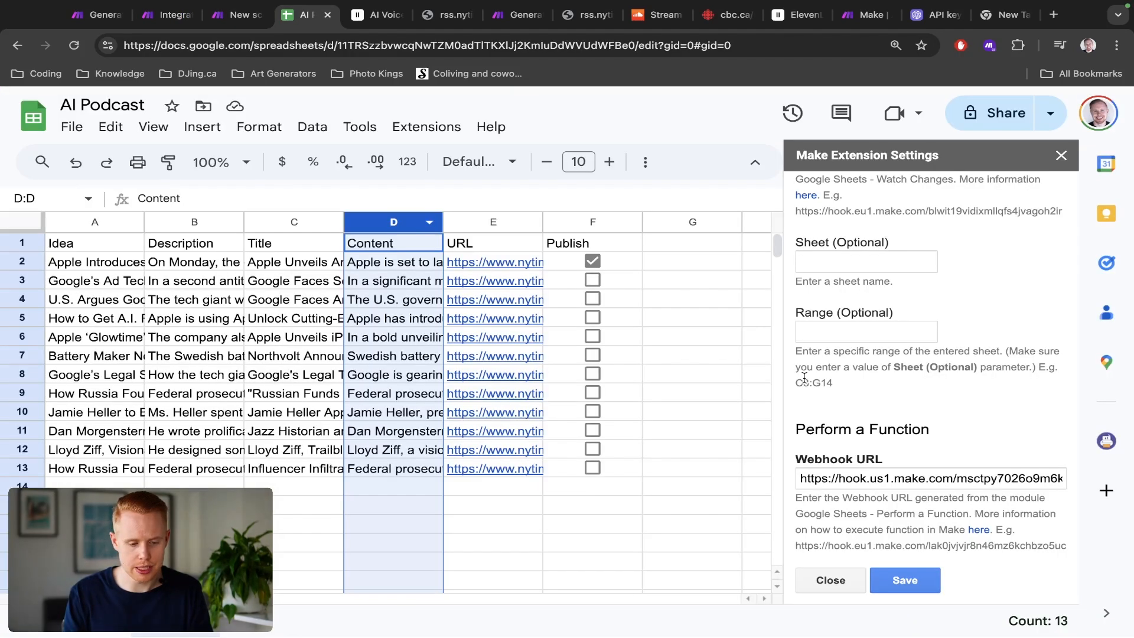
left_click(275, 216)
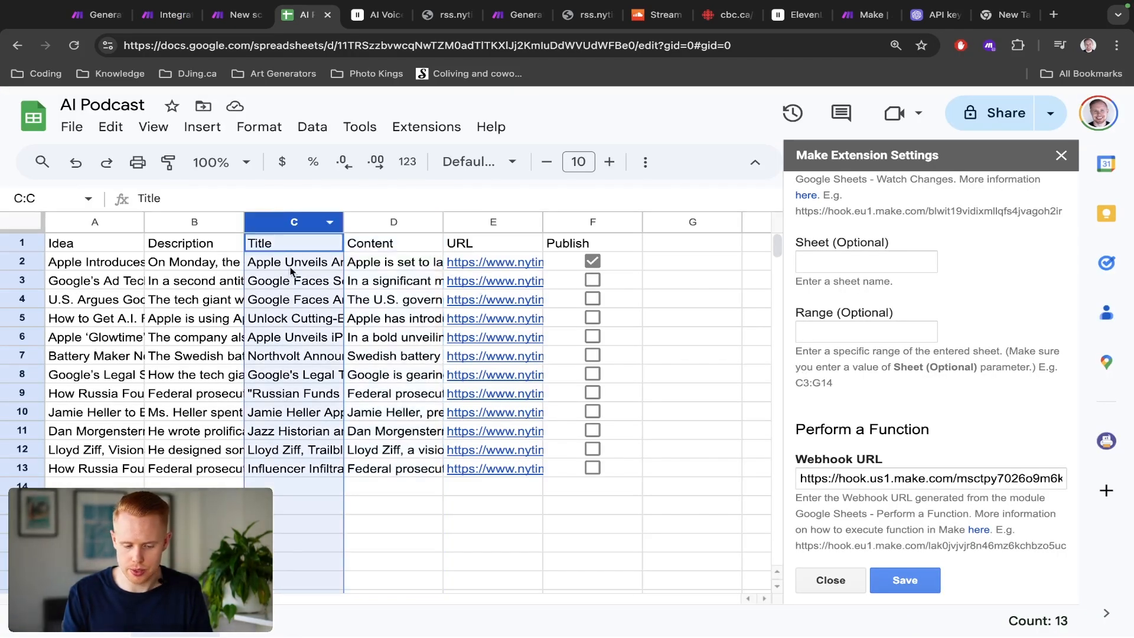
key("ctrl+shift+Tab")
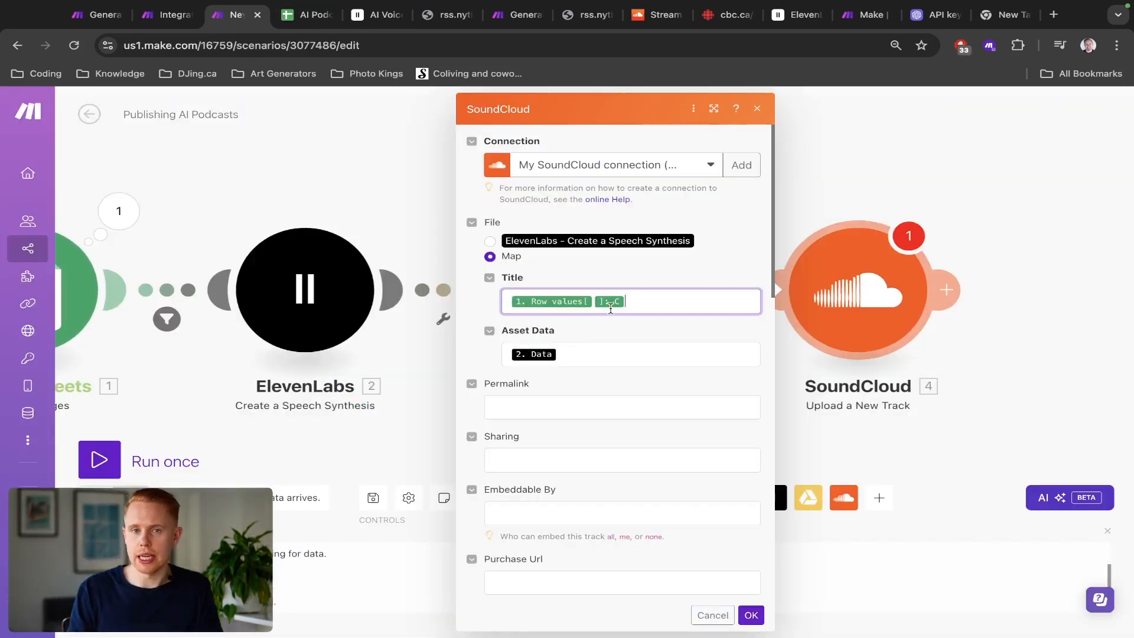
Step: Set the track's Streamable, Downloadable and Commentable options to No
scroll(608, 304, "down", 3)
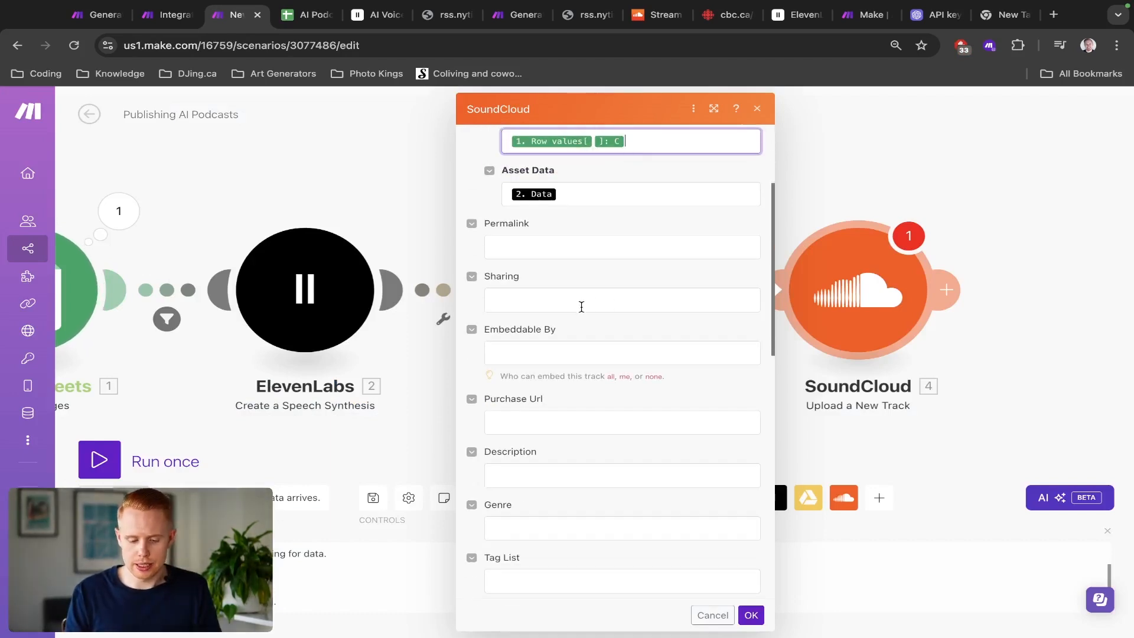
scroll(580, 306, "down", 5)
scroll(582, 307, "down", 4)
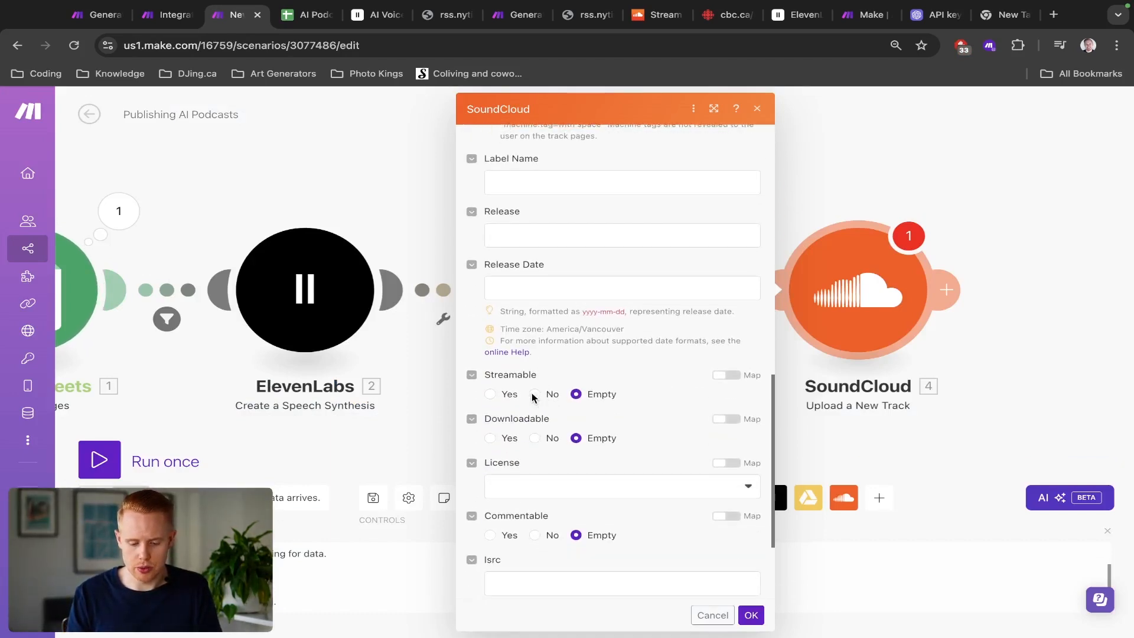
left_click(535, 394)
left_click(535, 438)
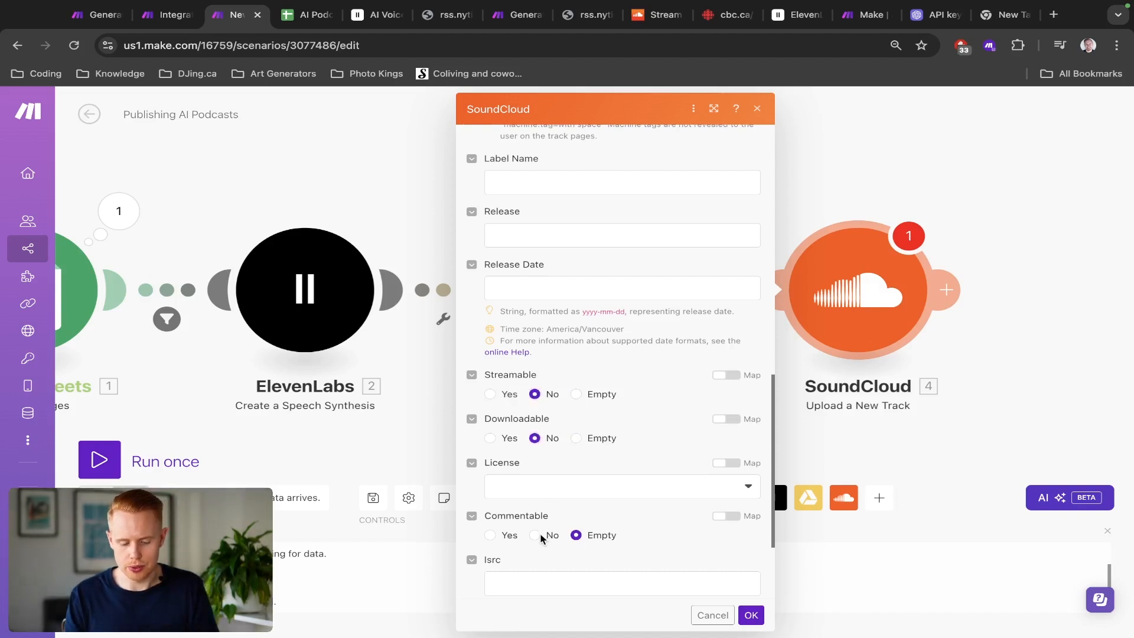
scroll(539, 537, "down", 3)
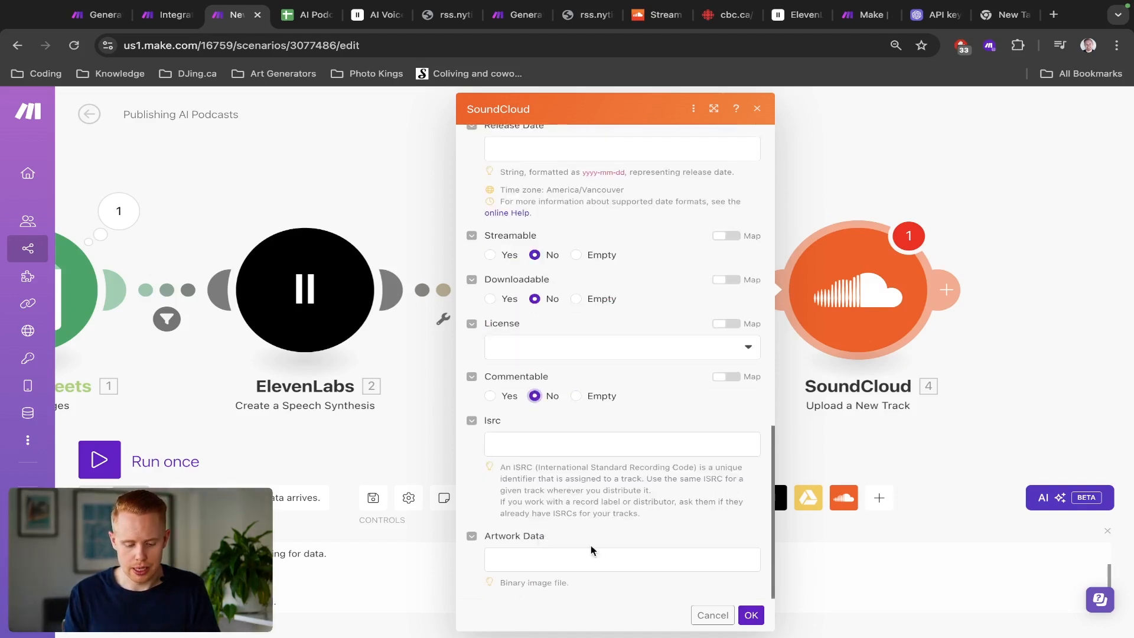
scroll(591, 548, "up", 6)
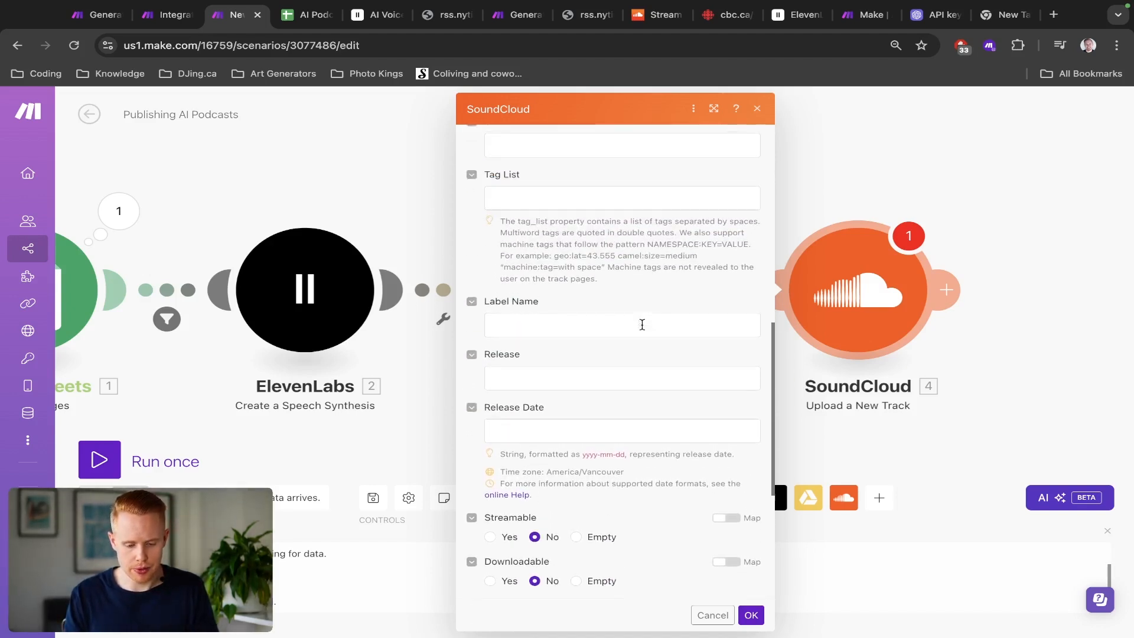
scroll(642, 324, "up", 8)
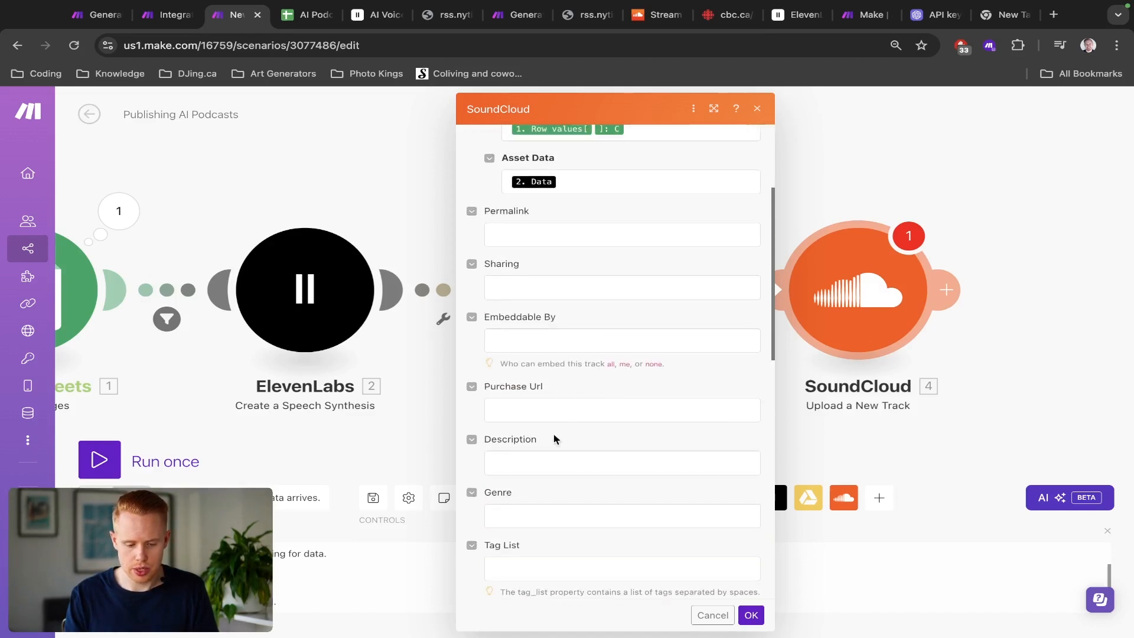
Step: Map the Google Sheets Row values column D, the article content, into the track Description field
left_click(540, 454)
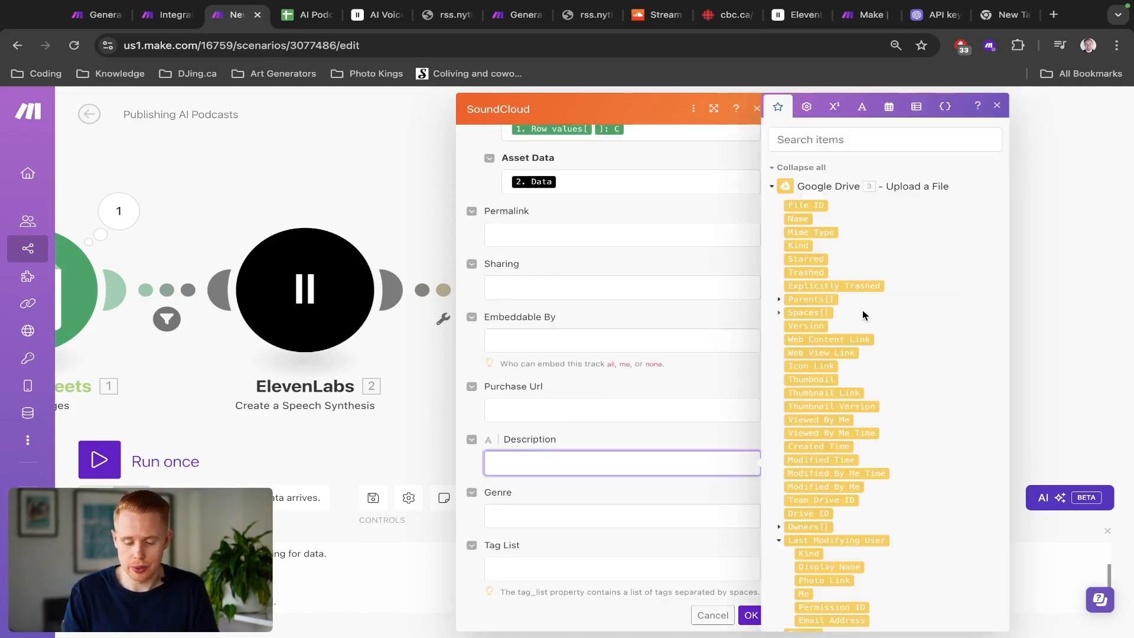
scroll(864, 316, "down", 15)
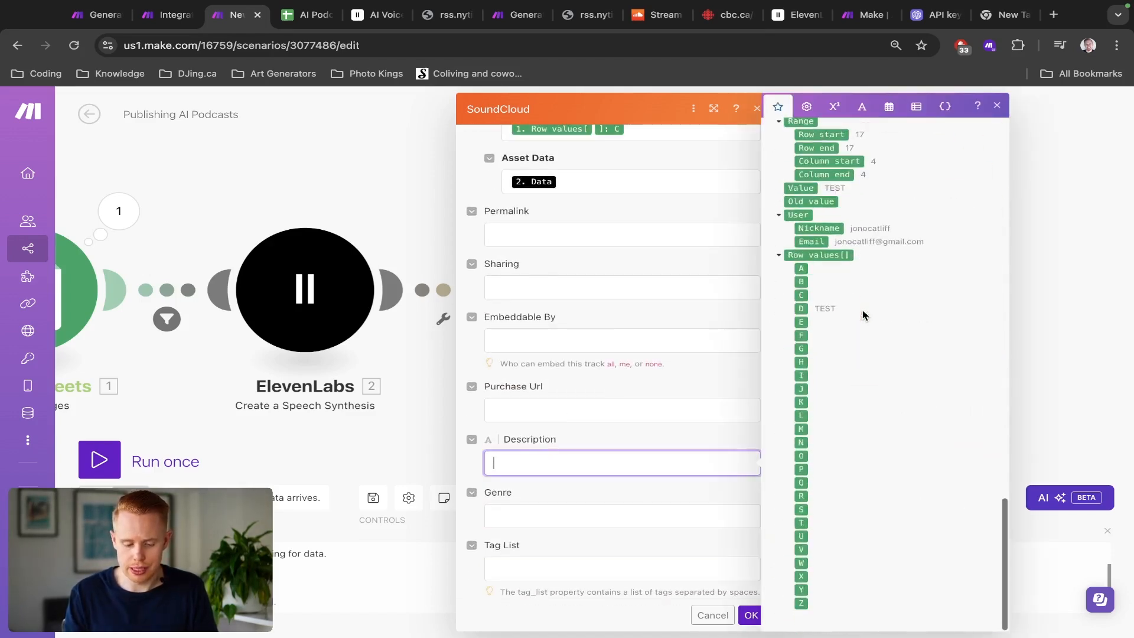
left_click(801, 309)
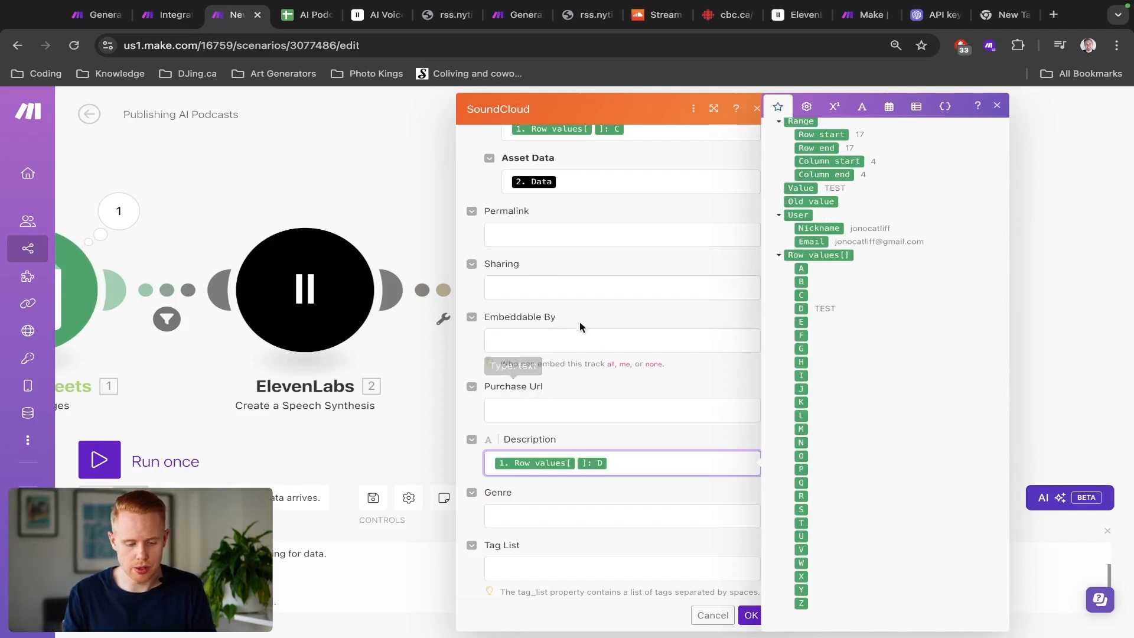
Step: Set the track Genre to Technology and save the SoundCloud module settings
scroll(605, 246, "down", 1)
scroll(605, 245, "down", 3)
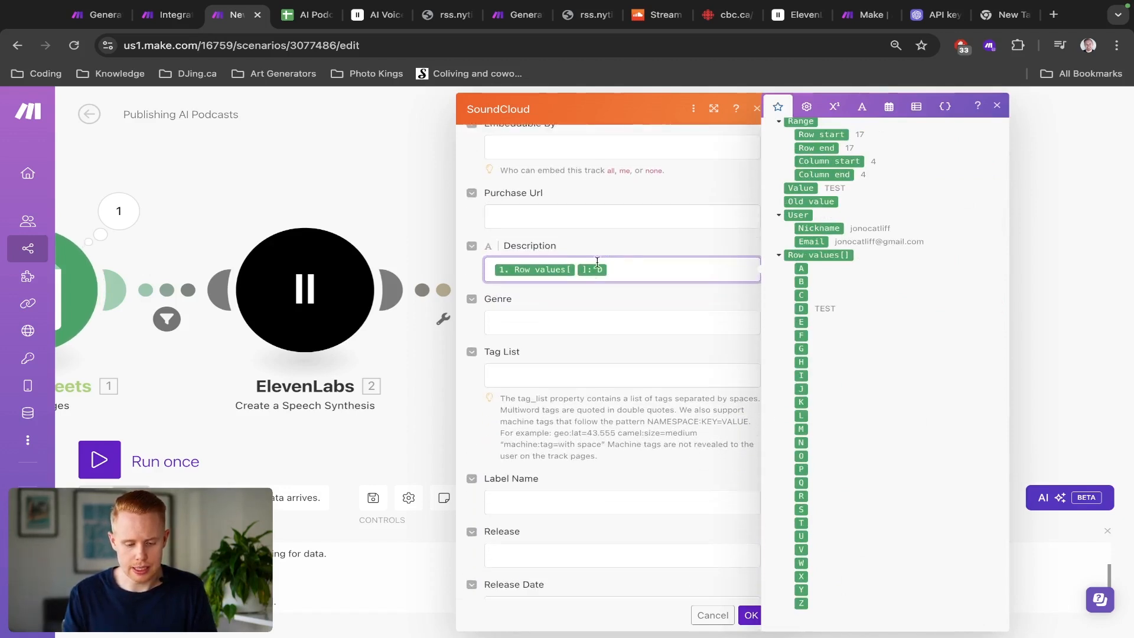
left_click(564, 326)
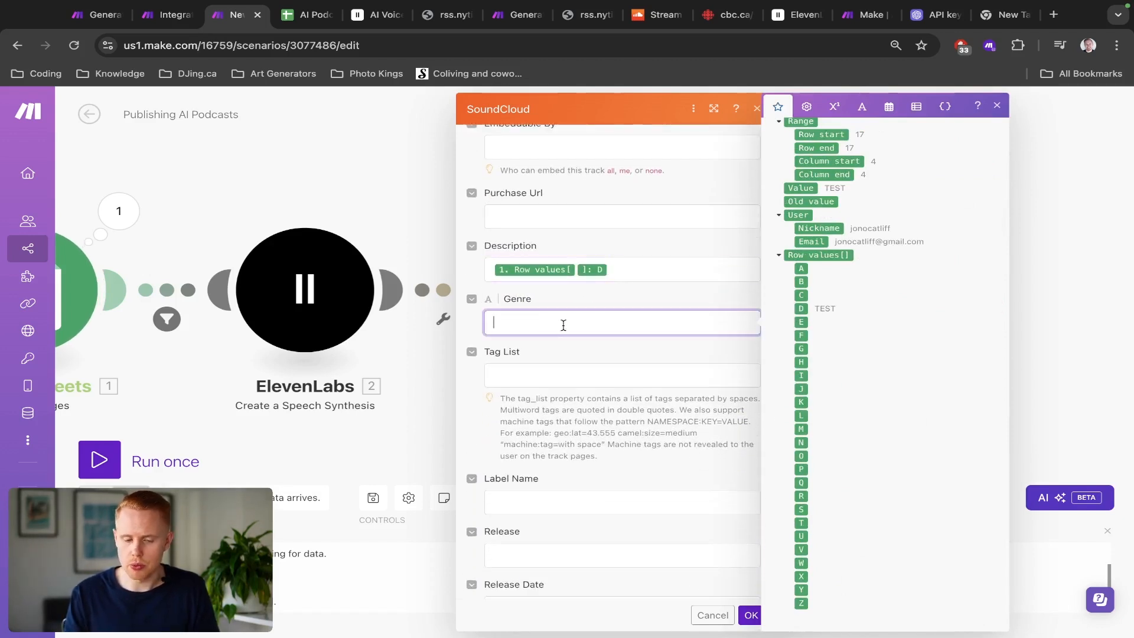
type("Technology")
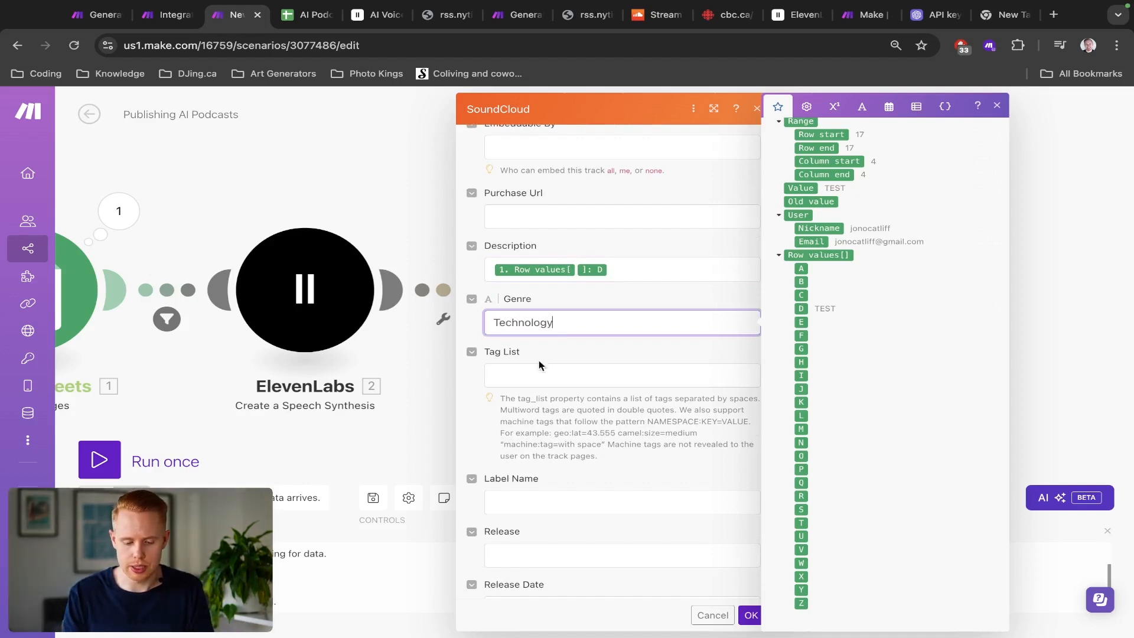
left_click(543, 355)
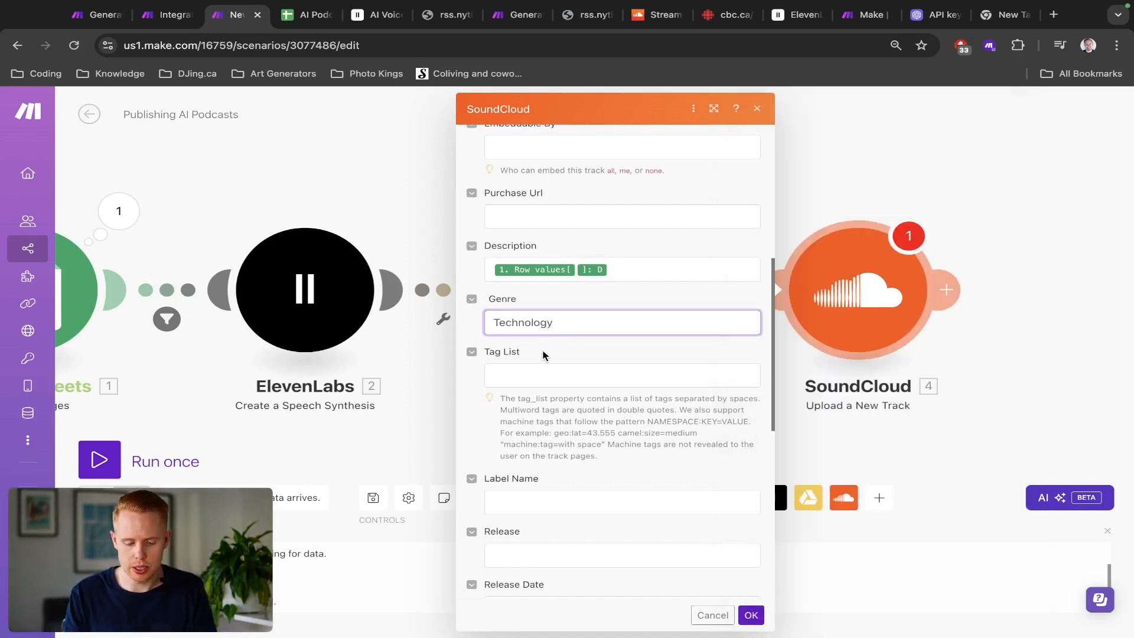
scroll(543, 355, "down", 6)
scroll(544, 356, "up", 11)
scroll(543, 355, "up", 1)
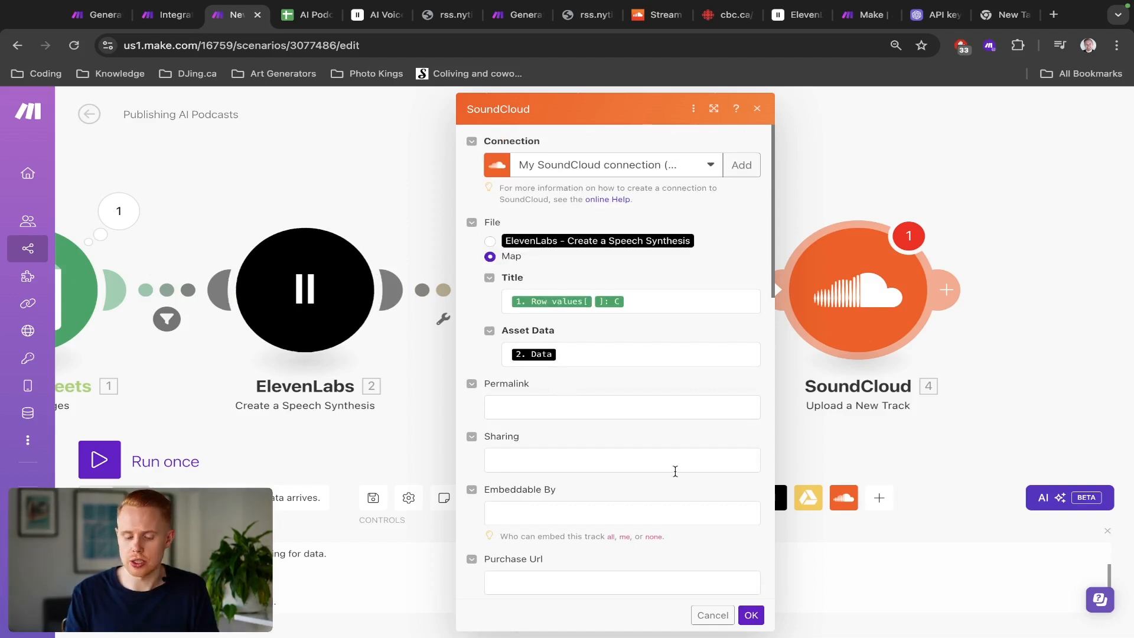
left_click(751, 616)
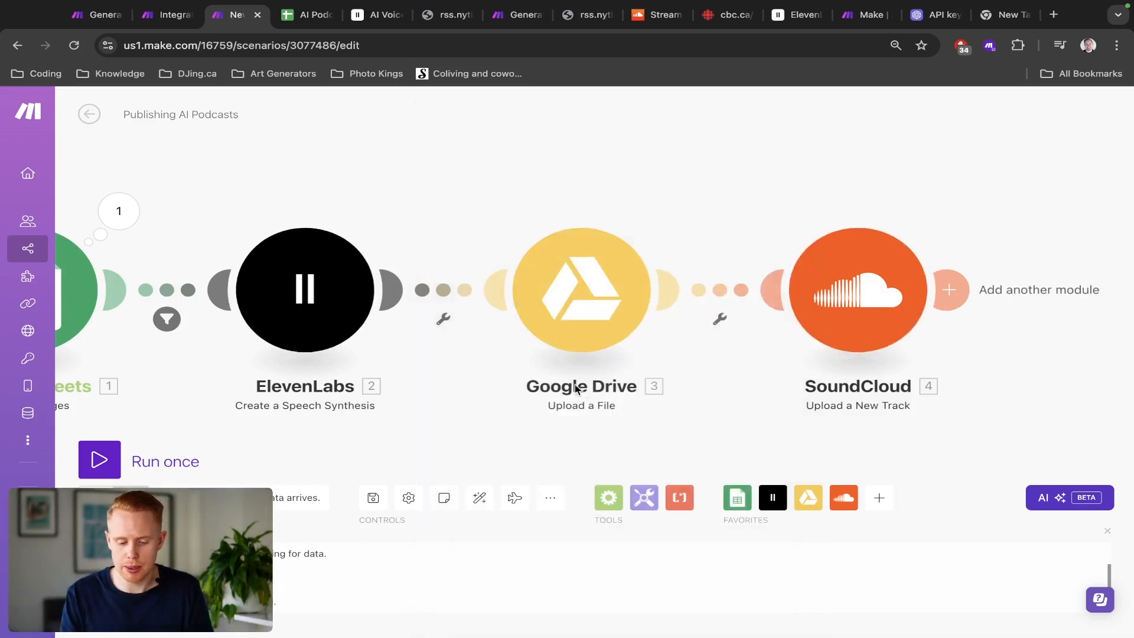
Step: Run the scenario once, choosing to use the existing data in the webhook queue
left_click_drag(469, 429, 639, 420)
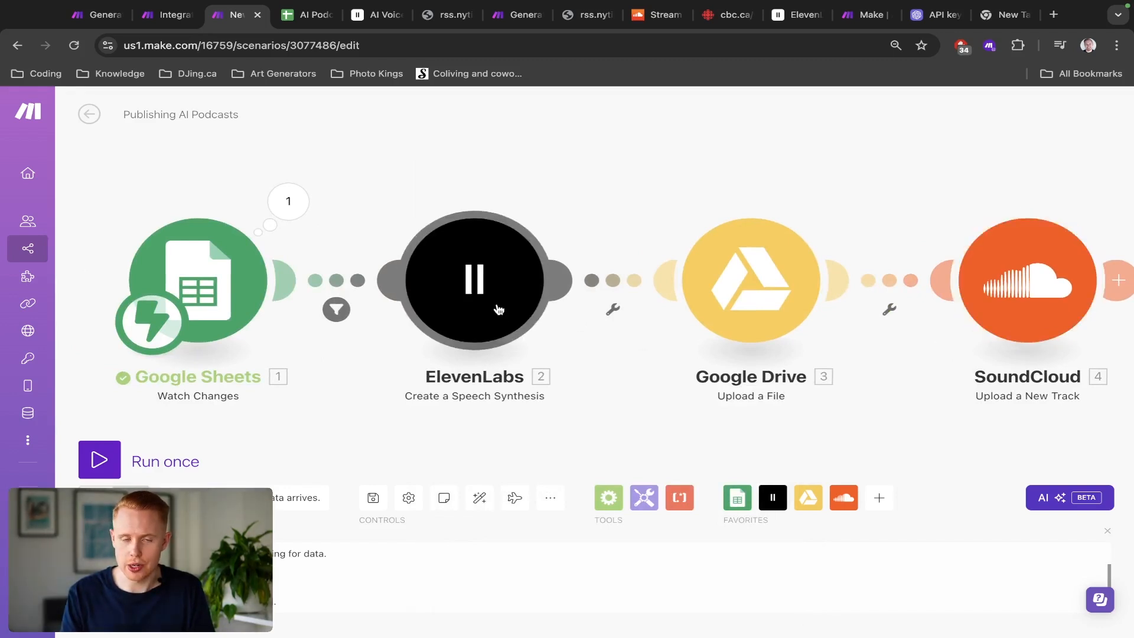
left_click(100, 465)
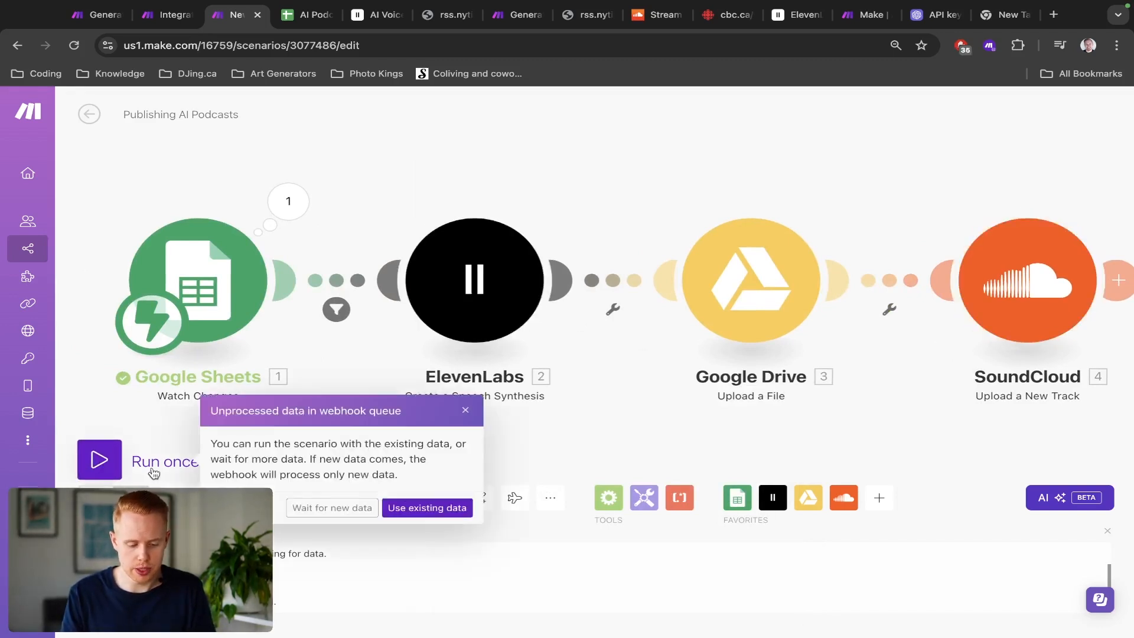
left_click(300, 507)
Step: Tick the Publish checkbox for the Google ad tech article row in the AI Podcast sheet to trigger the scenario
key("ctrl+Tab")
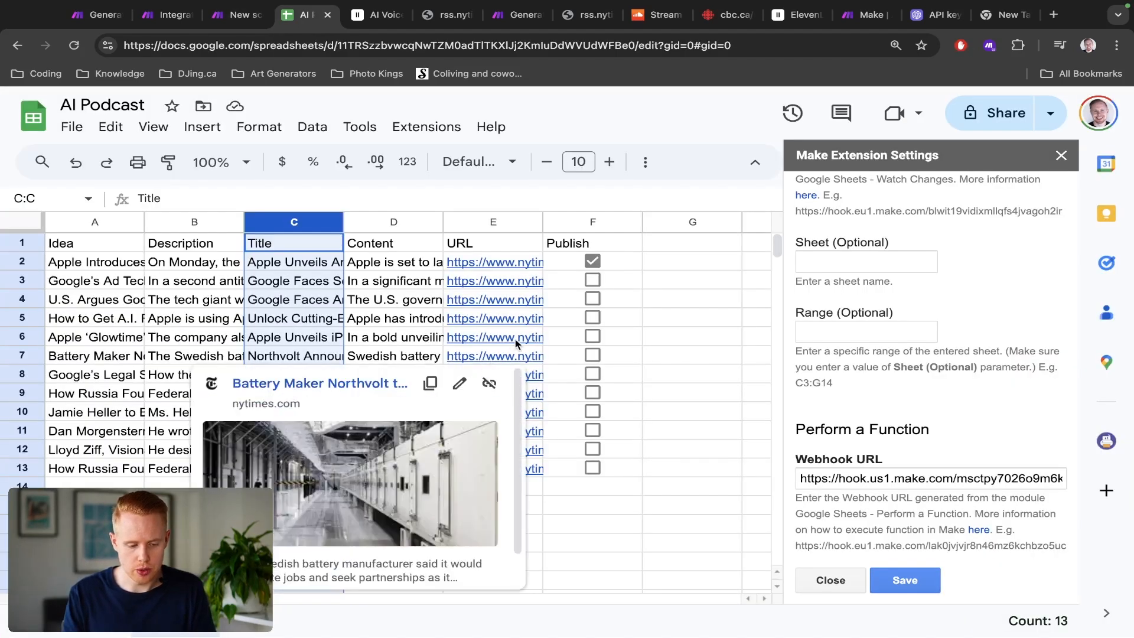
mouse_move(530, 335)
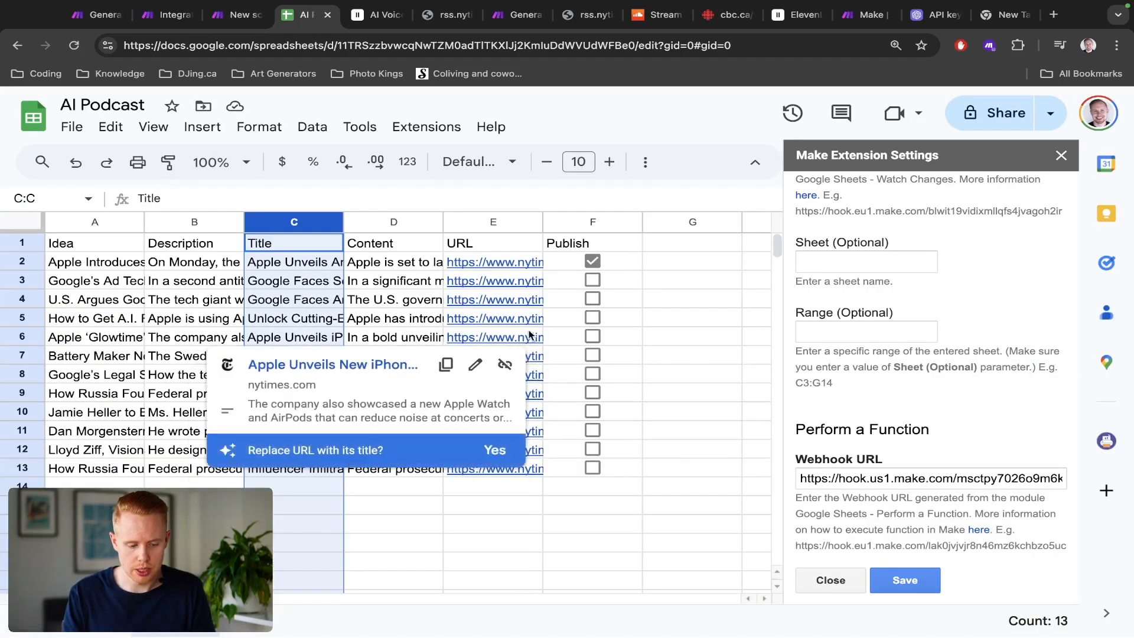
left_click(592, 280)
key("ctrl+shift+Tab")
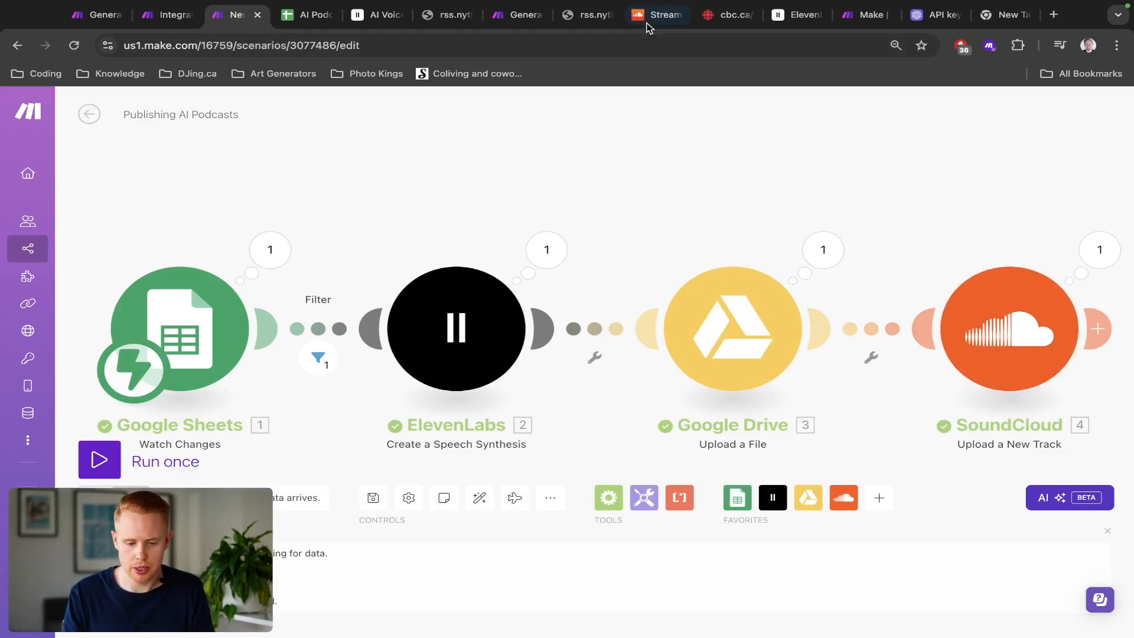
Step: Open the SoundCloud profile and play the newly uploaded Google antitrust track to check it
left_click_drag(648, 17, 287, 30)
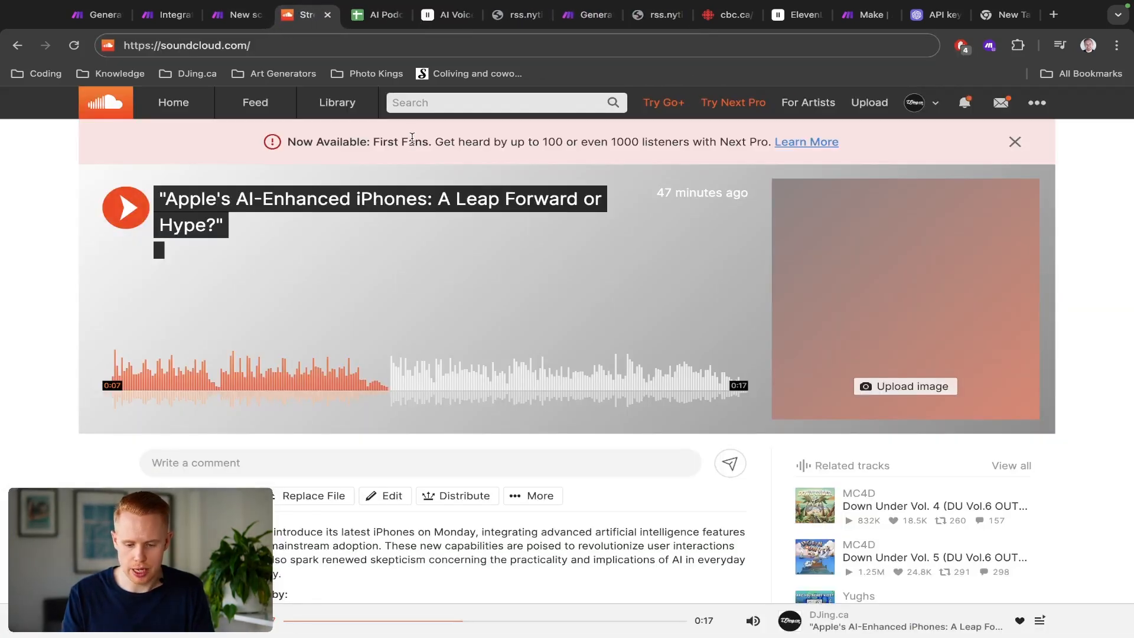
left_click(930, 113)
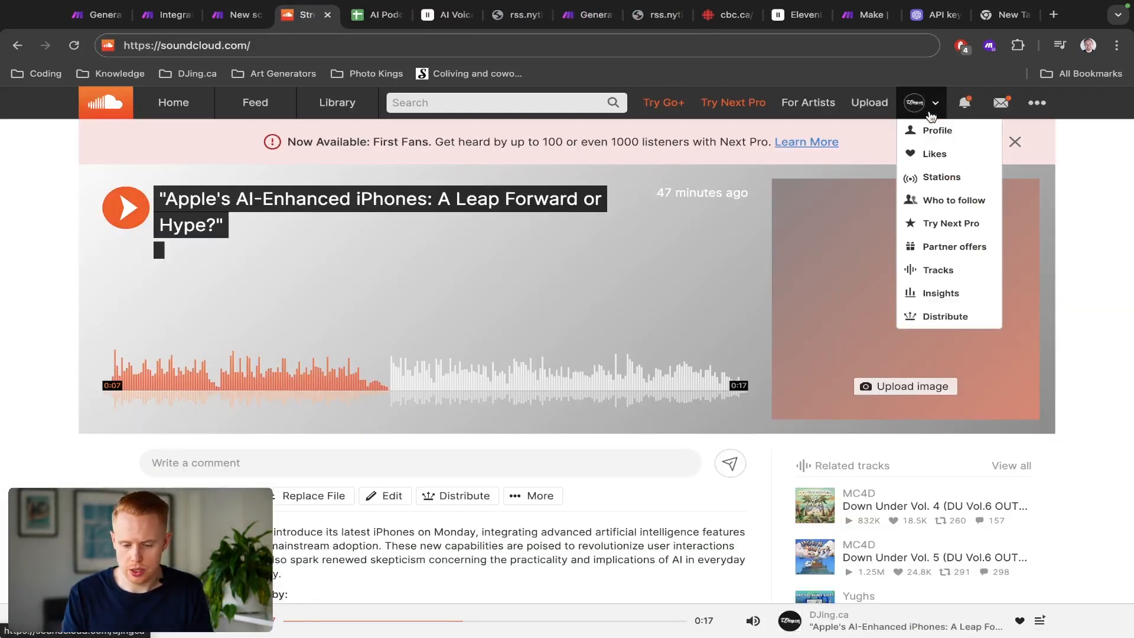
left_click(926, 136)
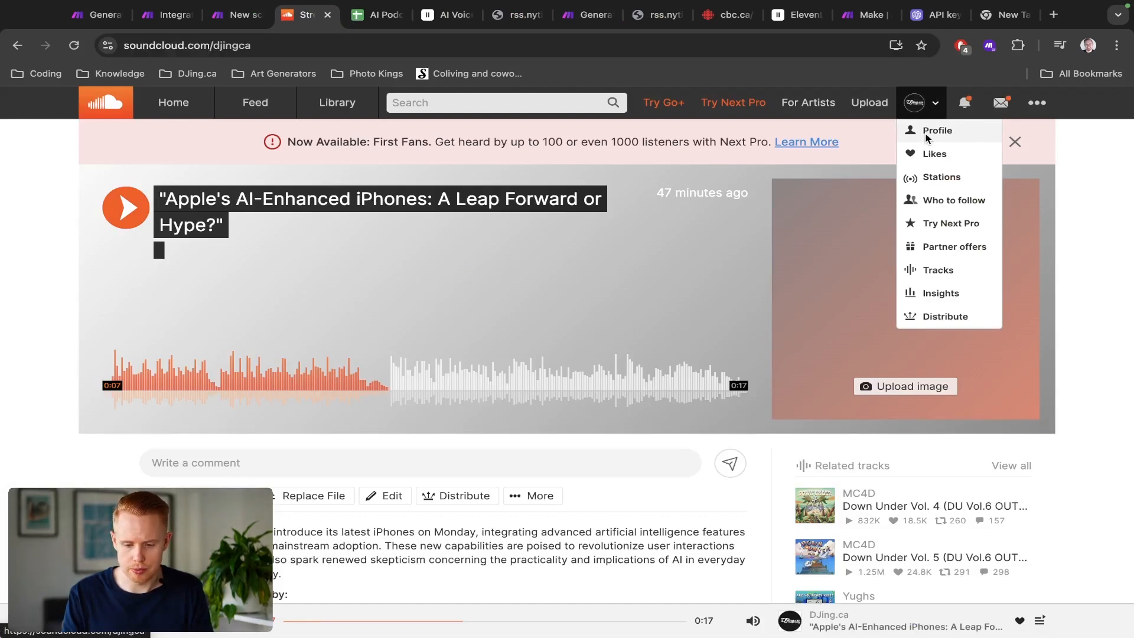
scroll(344, 437, "down", 3)
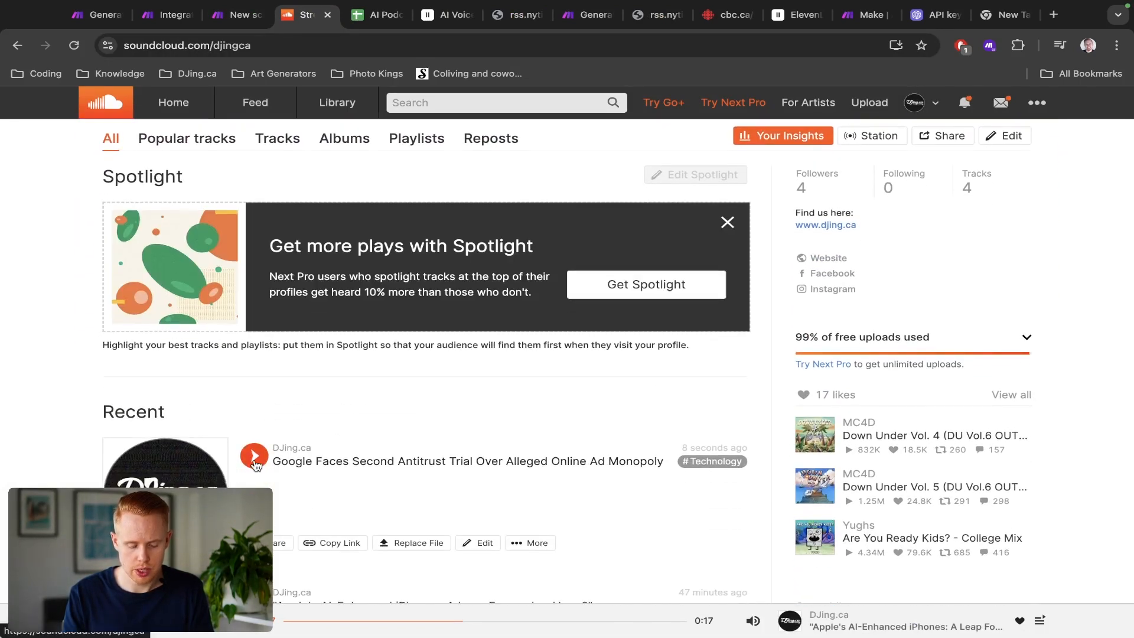
left_click(254, 456)
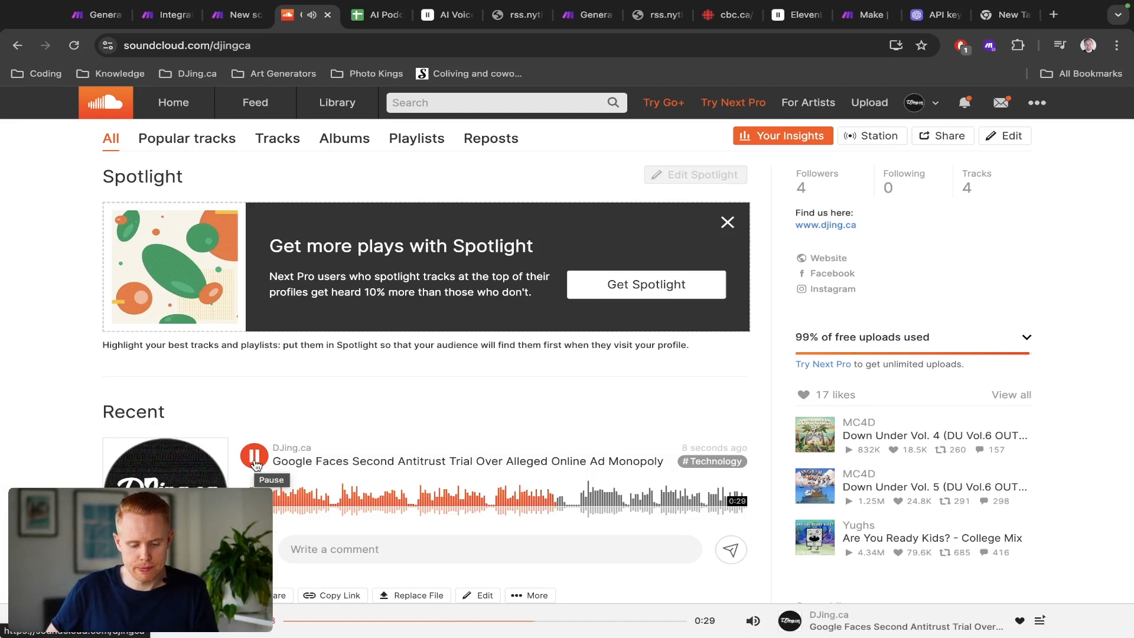
left_click(255, 456)
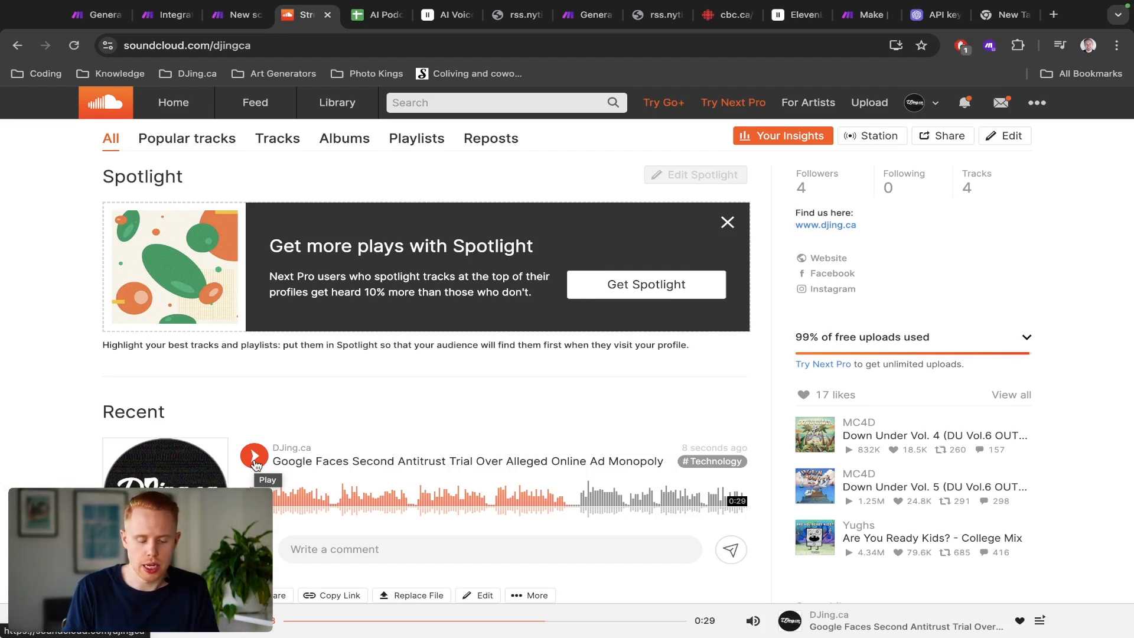
Step: In SoundCloud content settings, enable the Include in RSS feed upload default and select the RSS feed URL
left_click(1038, 105)
left_click(972, 429)
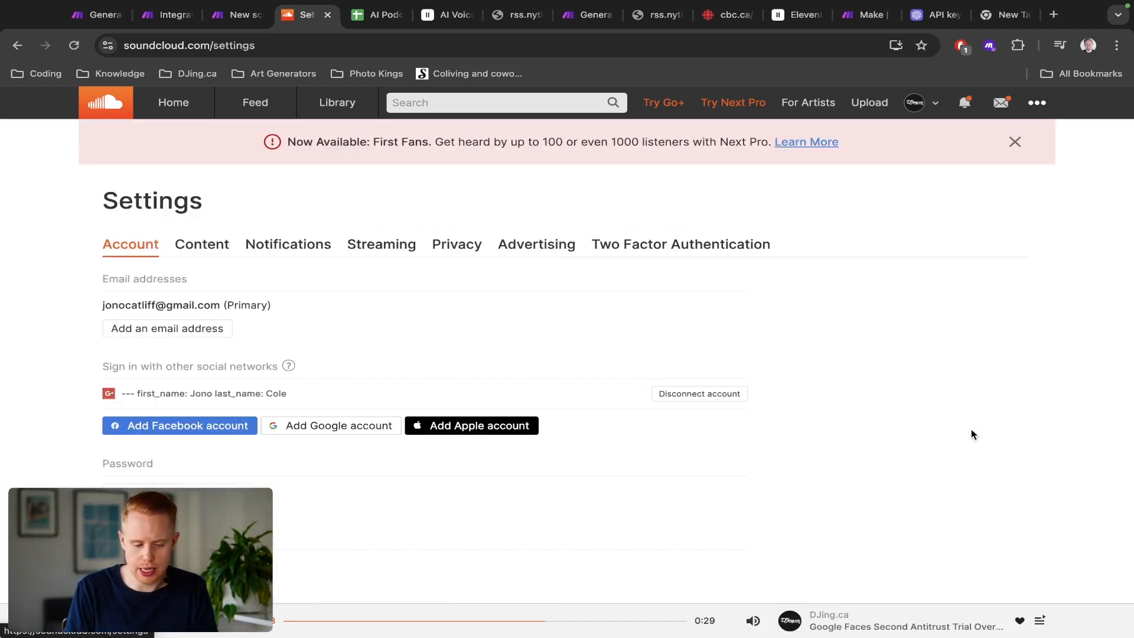
left_click(202, 244)
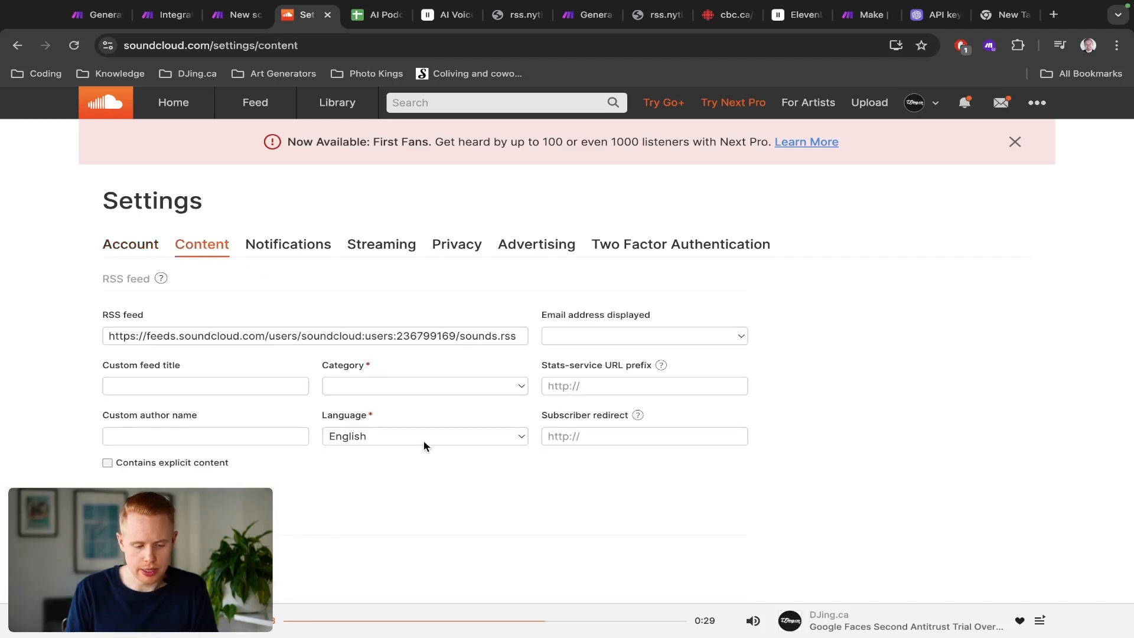
scroll(423, 446, "down", 1)
scroll(423, 446, "down", 3)
scroll(423, 446, "up", 2)
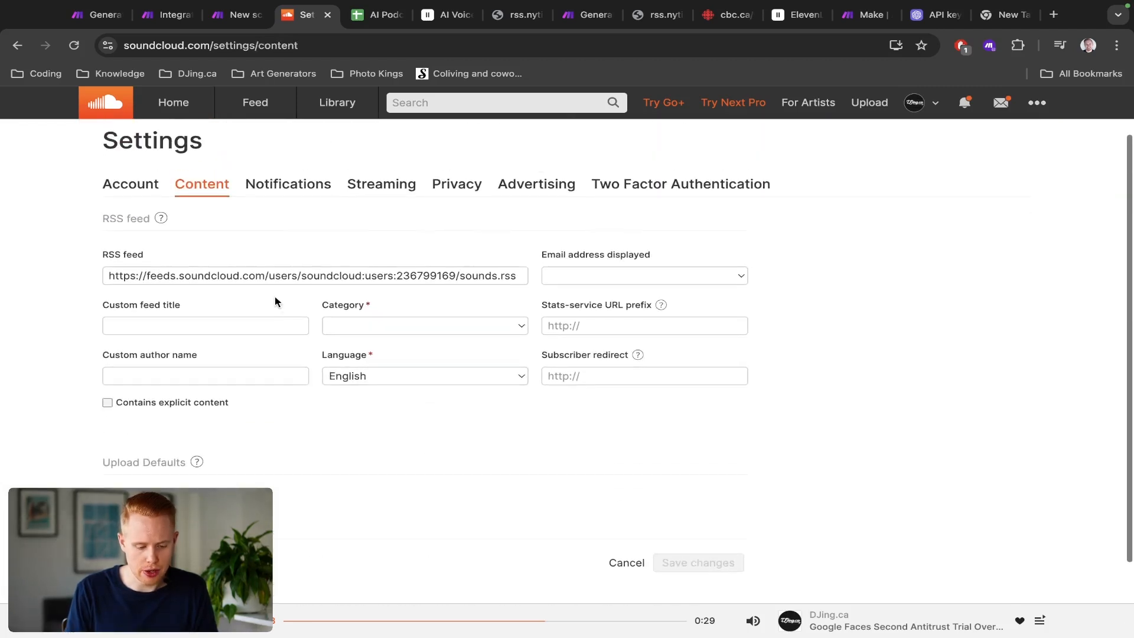
scroll(118, 440, "down", 1)
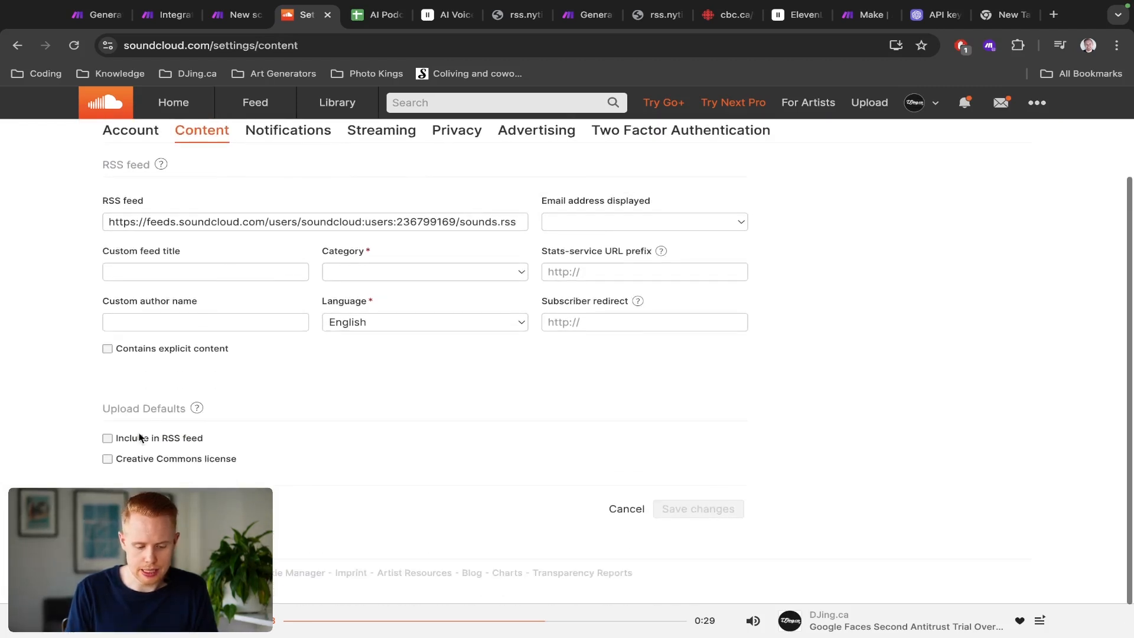
left_click(203, 444)
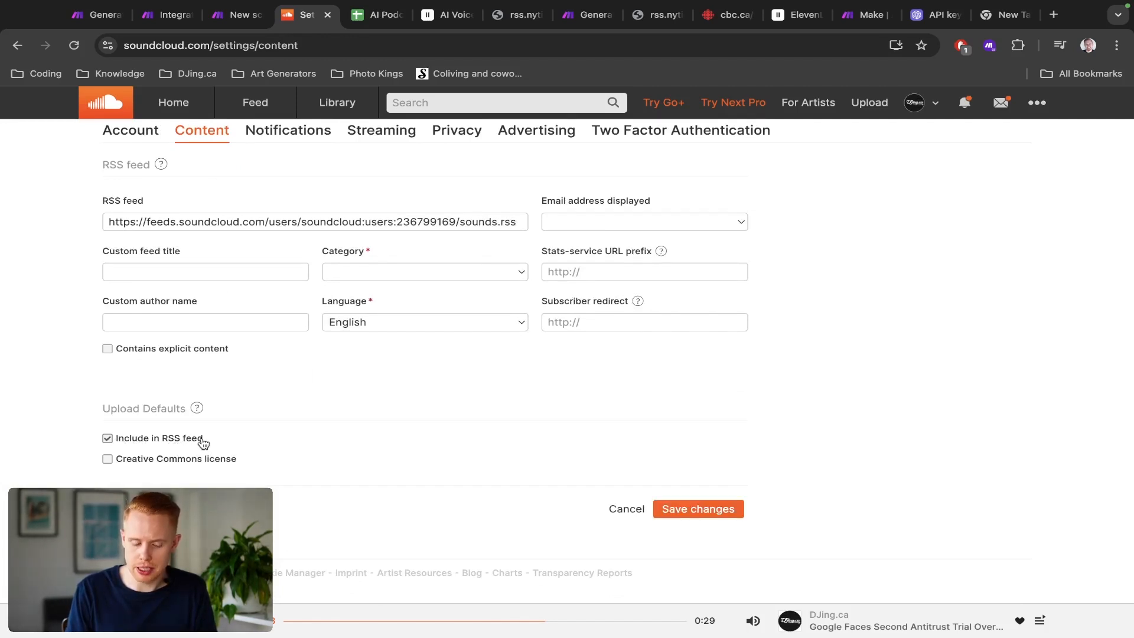
left_click(182, 222)
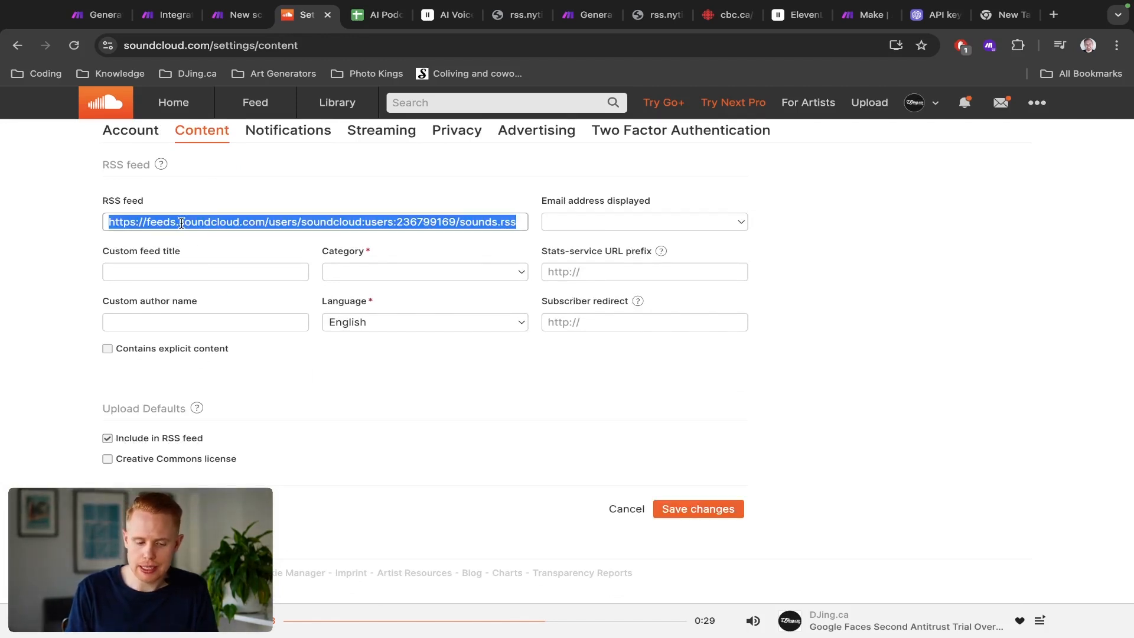